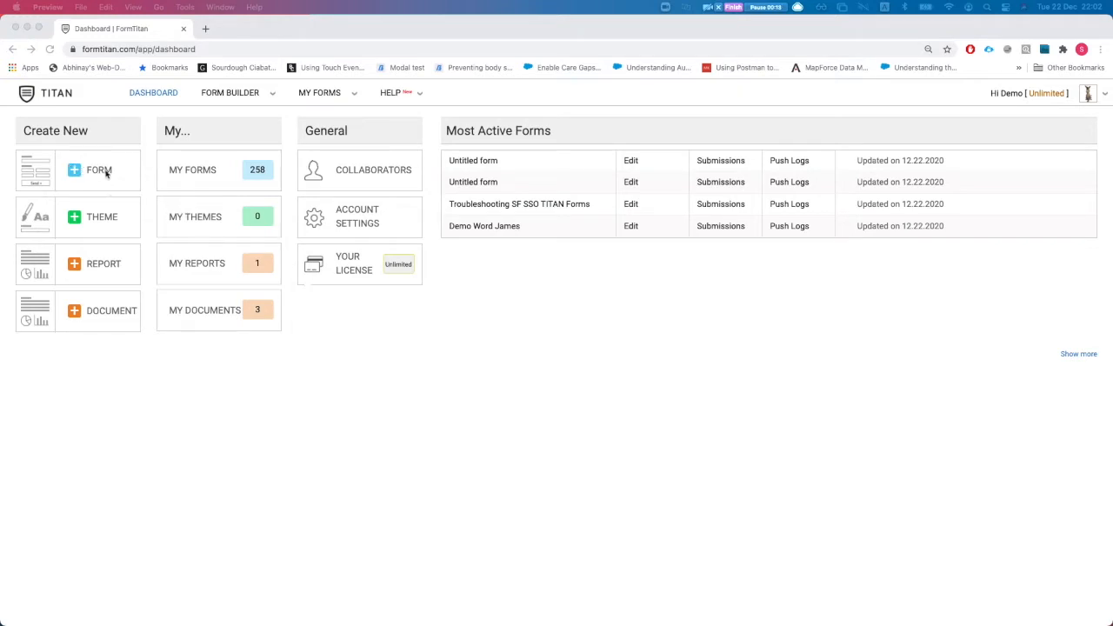
# Create a blank form and move its Submit button down to the lower middle of the form canvas.
pyautogui.click(137, 104)
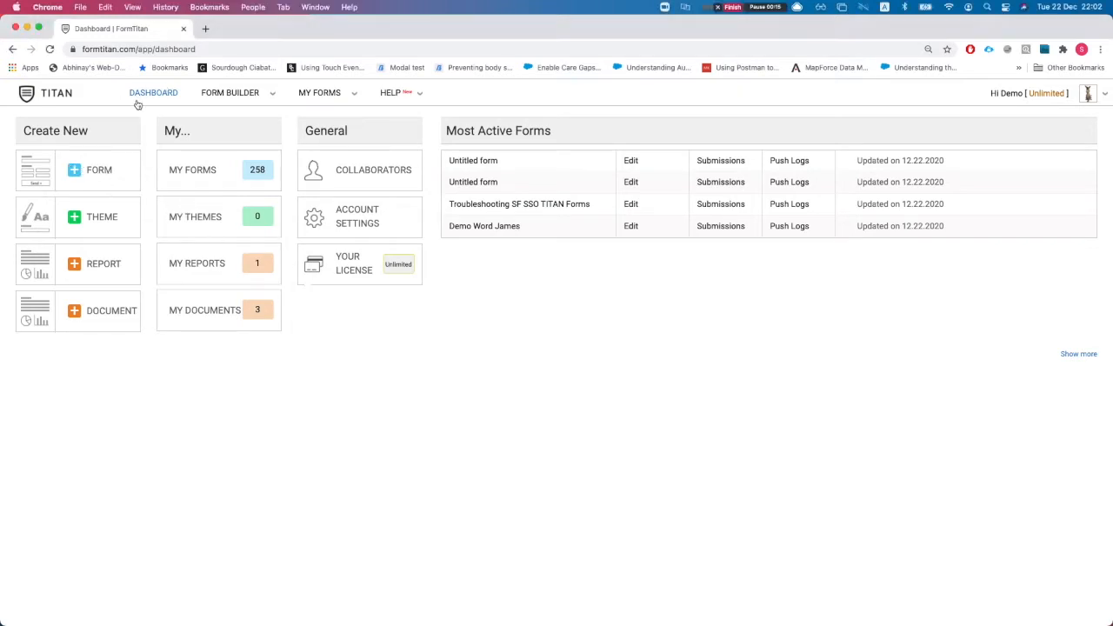
pyautogui.click(96, 173)
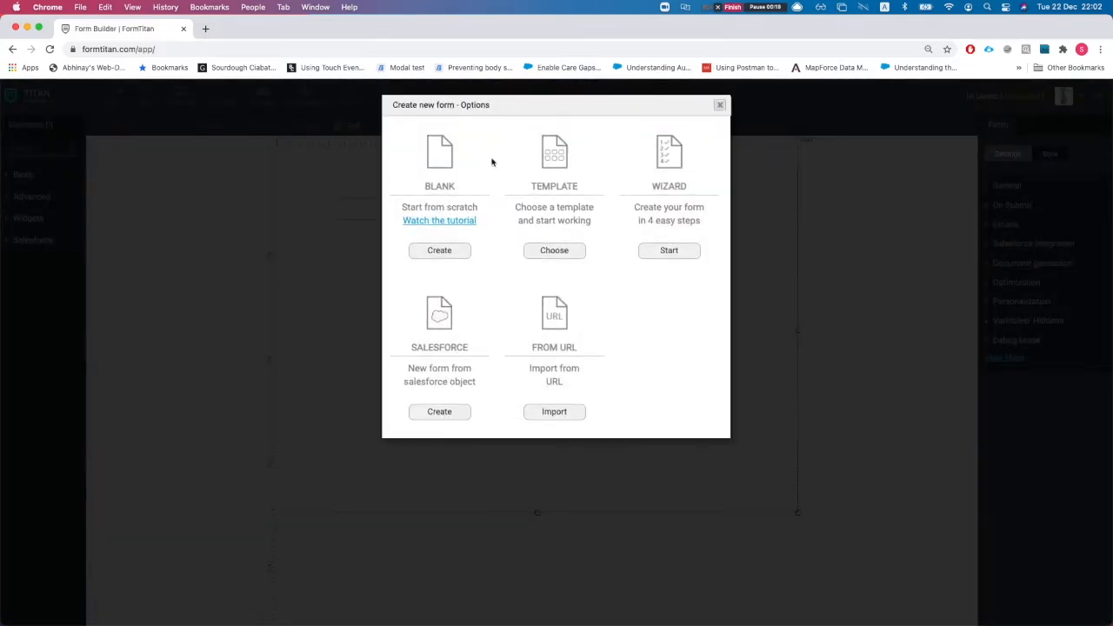
pyautogui.click(426, 252)
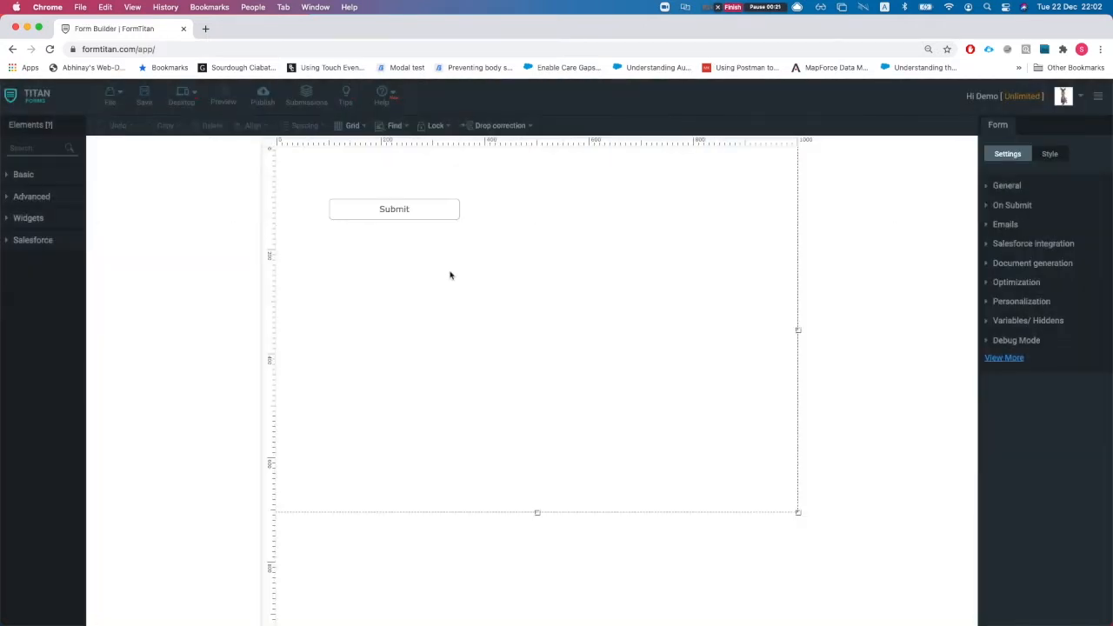
pyautogui.moveTo(396, 217); pyautogui.dragTo(545, 416)
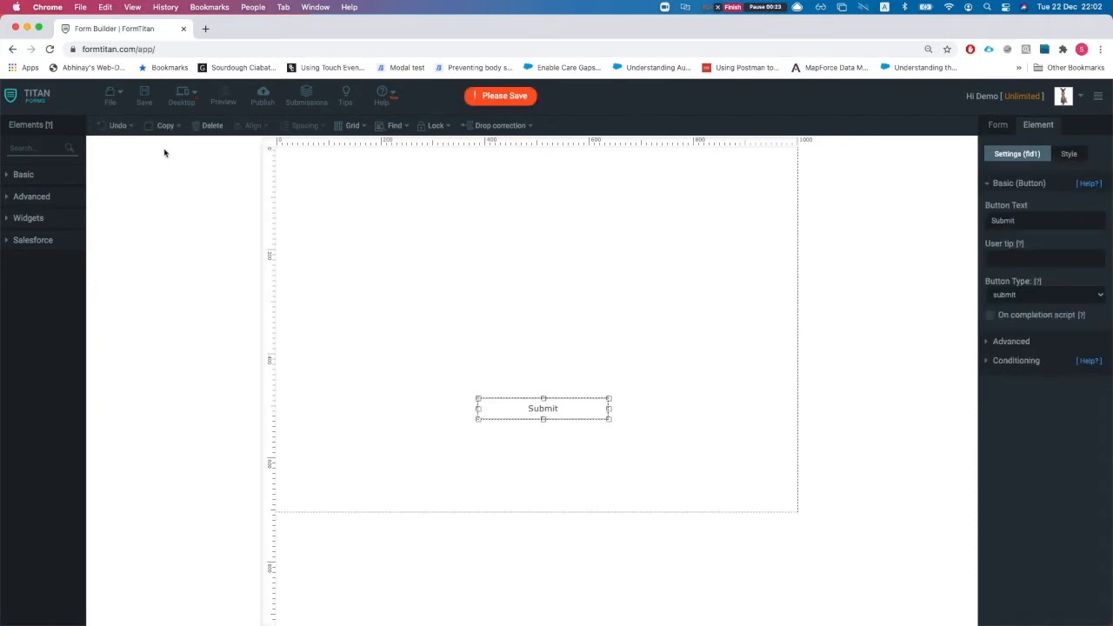
pyautogui.click(111, 97)
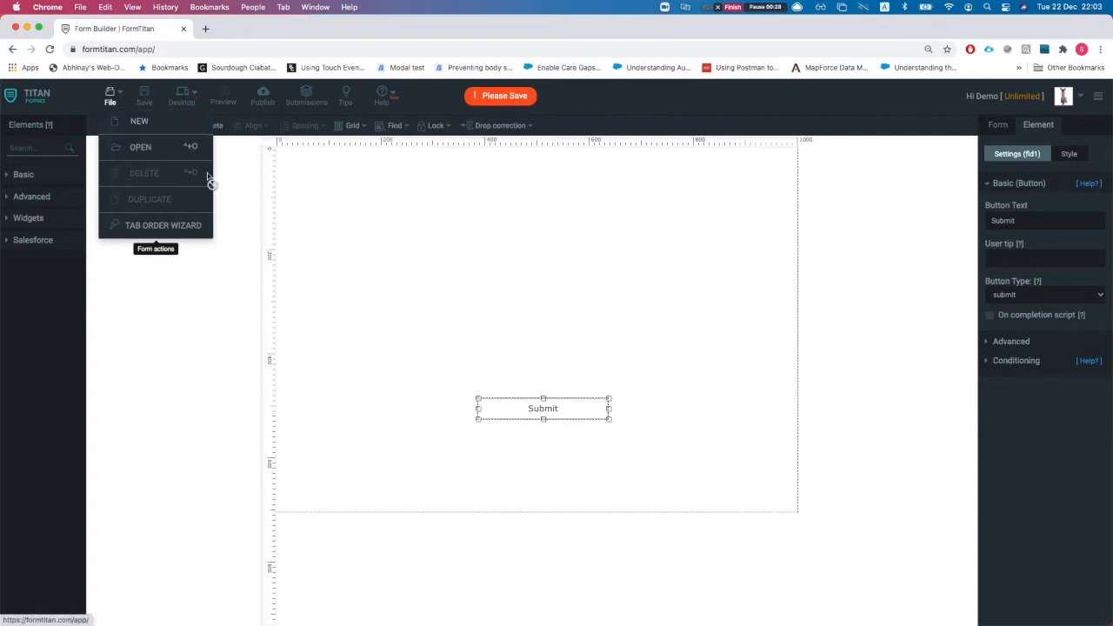
pyautogui.click(182, 149)
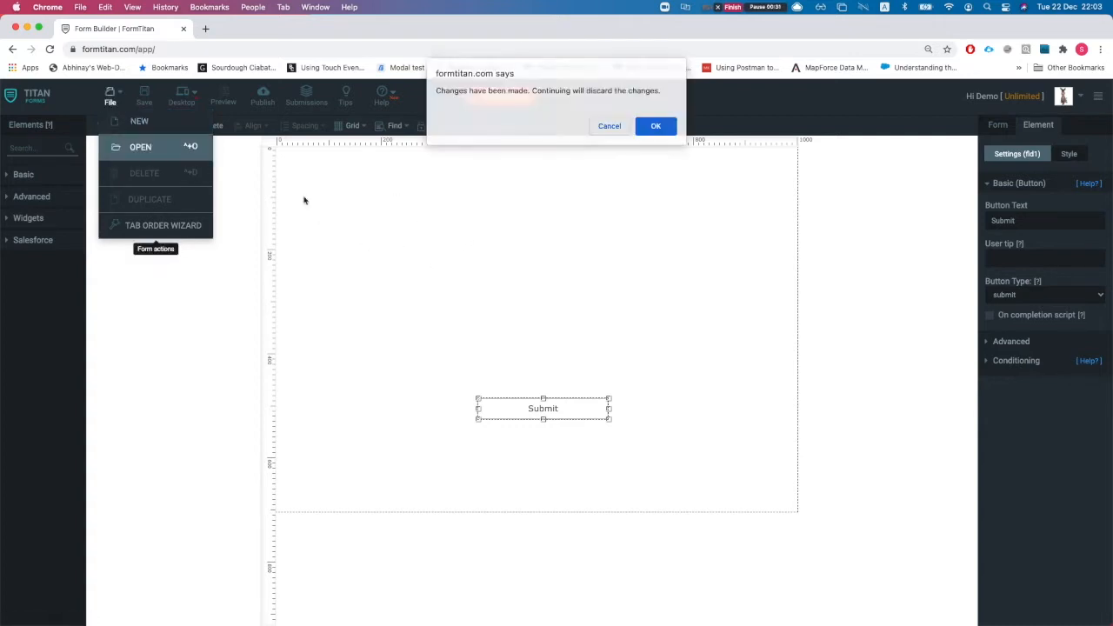
pyautogui.click(610, 127)
# Save the new form with its repositioned Submit button.
pyautogui.click(480, 228)
pyautogui.click(144, 97)
# Browse the account's existing forms in the form selection dialog, load more of them twice, and leave without choosing one.
pyautogui.click(110, 98)
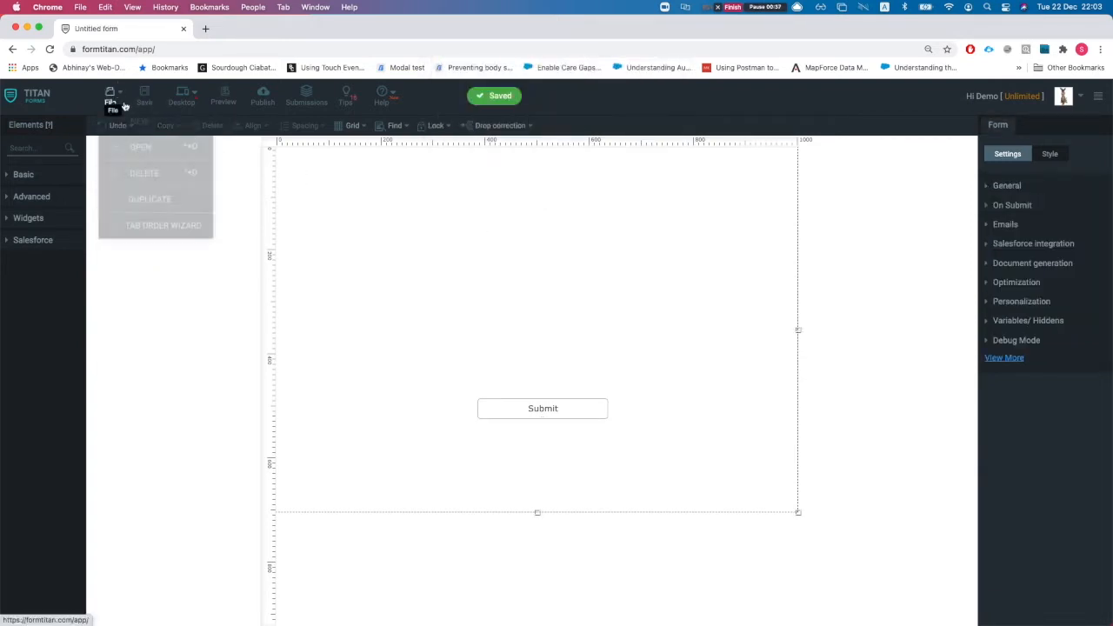
pyautogui.click(142, 149)
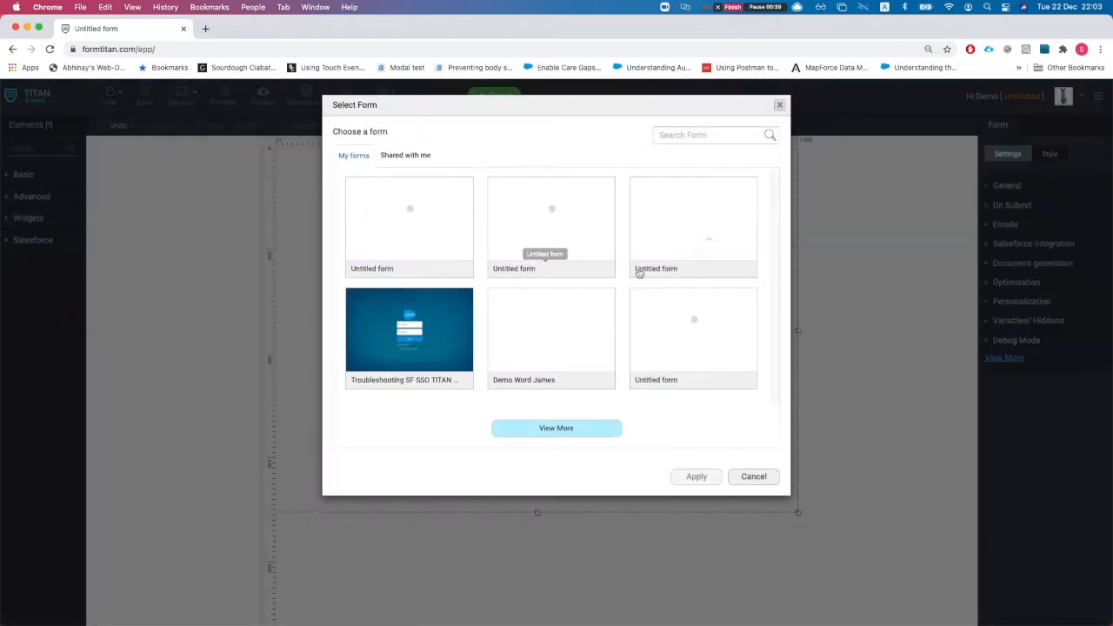
pyautogui.click(696, 139)
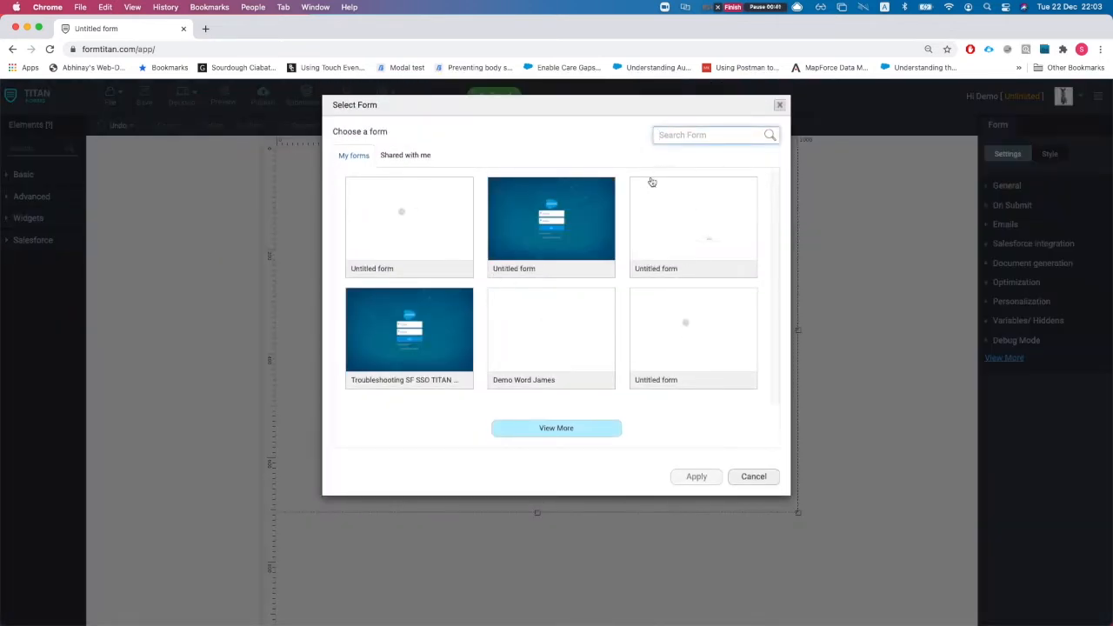
pyautogui.click(586, 427)
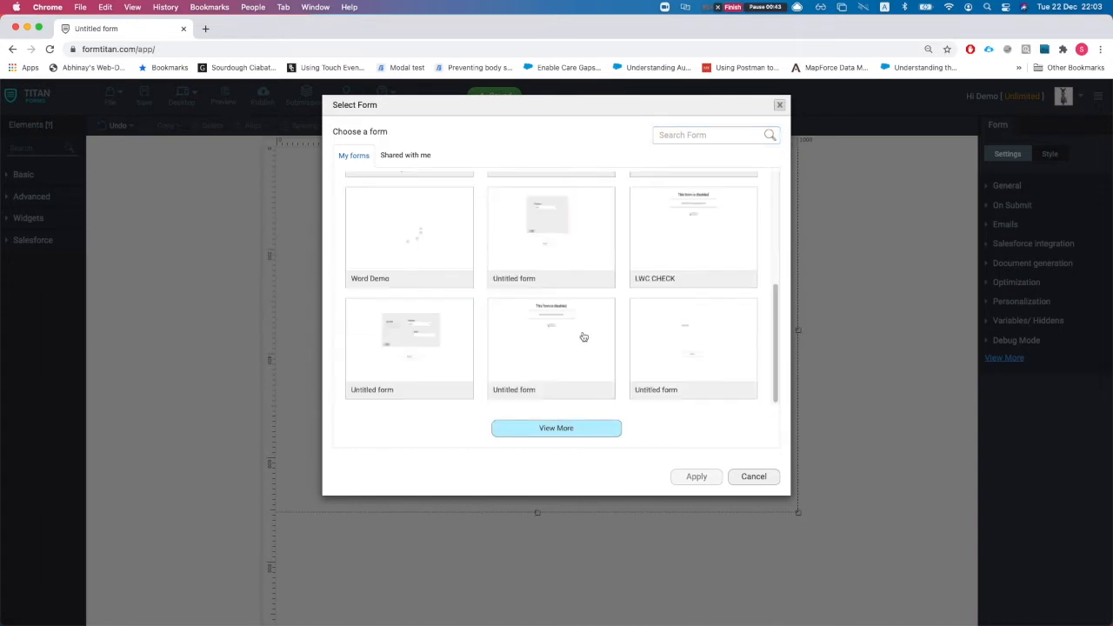
pyautogui.click(538, 432)
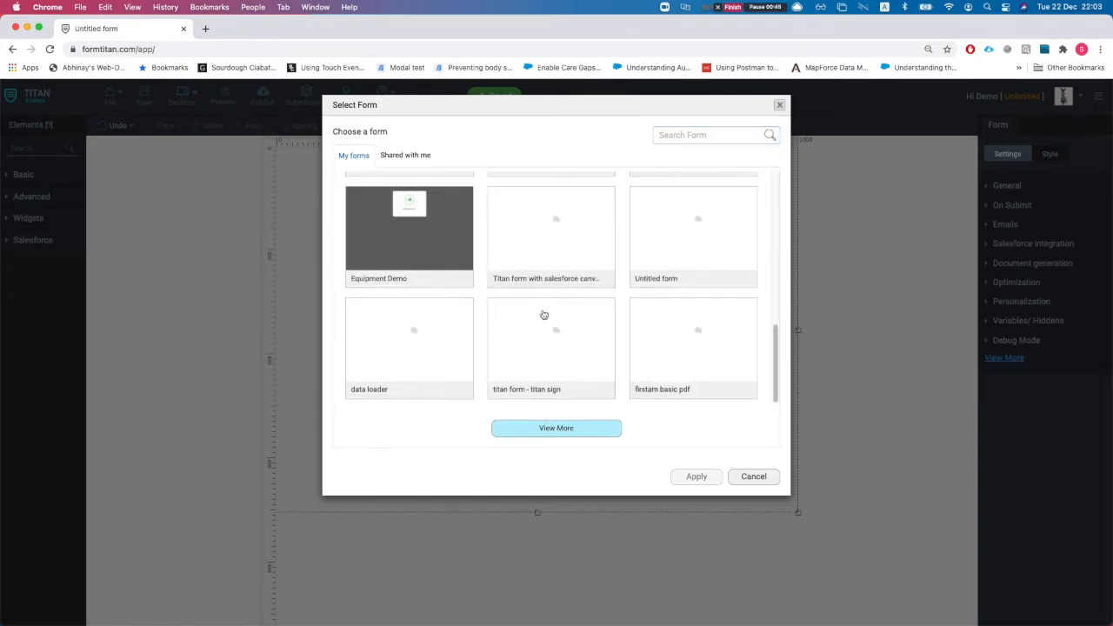
pyautogui.click(751, 478)
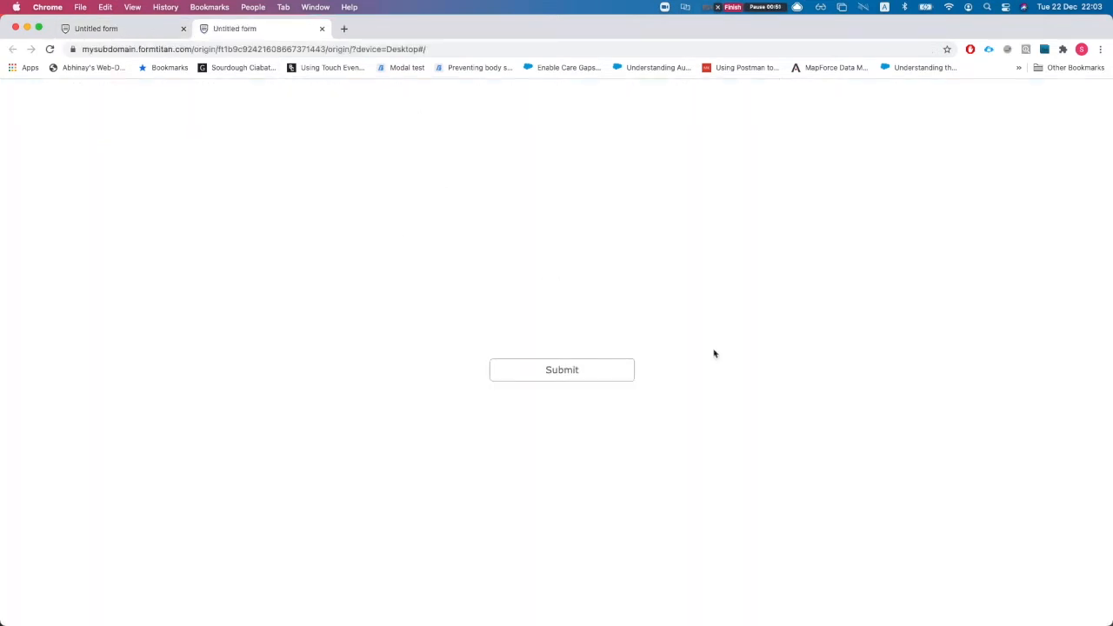
# Publish the form, view it at its published URL, and return to the publishing options.
pyautogui.click(90, 30)
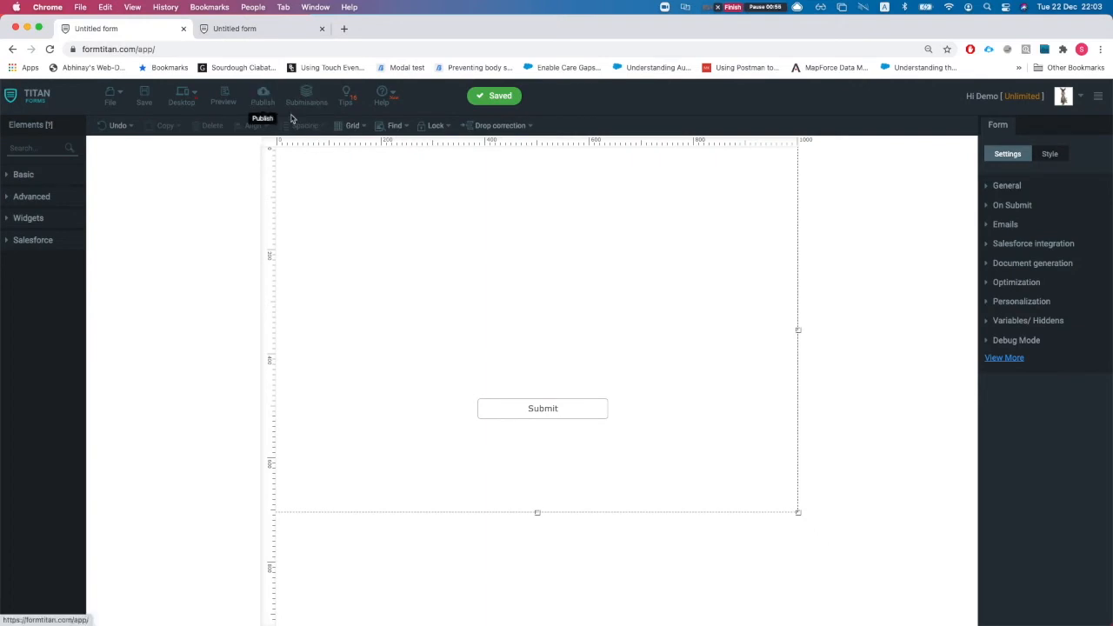
pyautogui.click(263, 97)
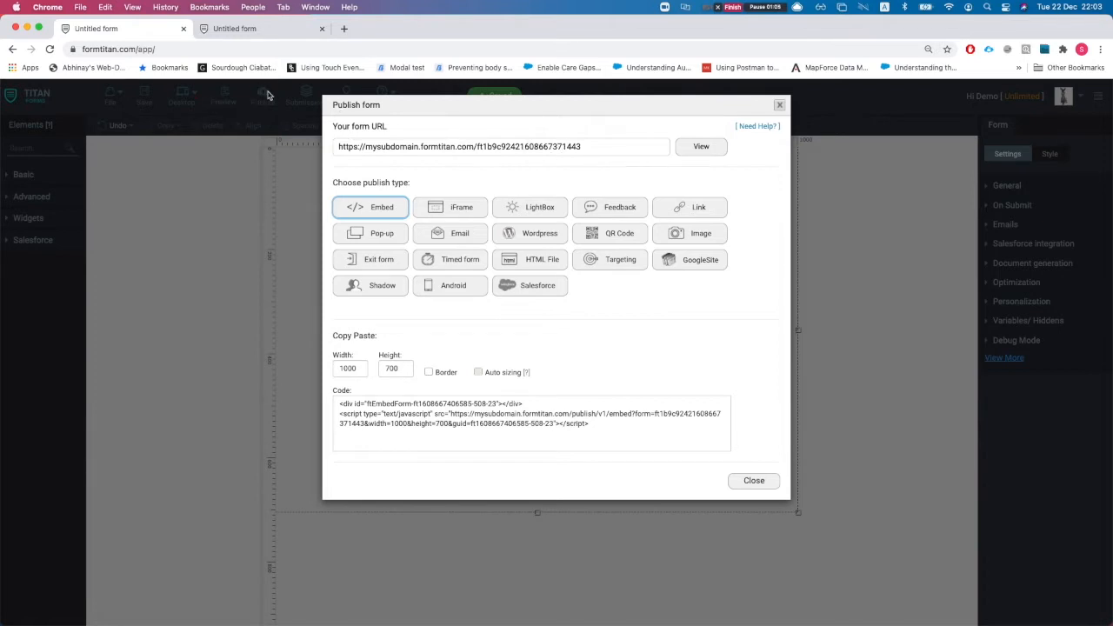
pyautogui.click(702, 148)
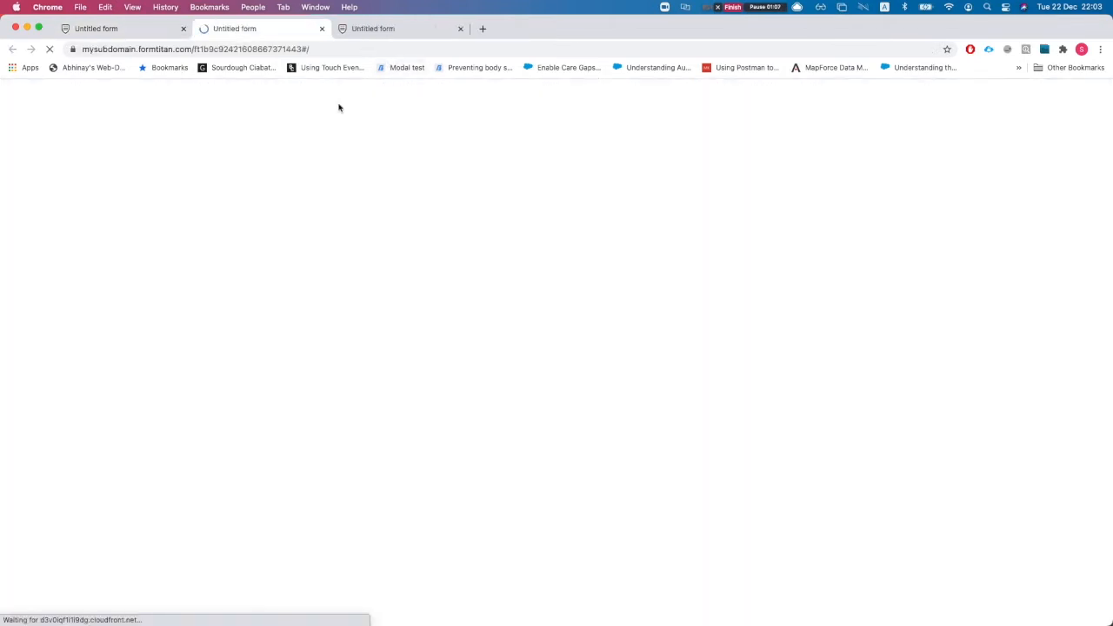
pyautogui.click(126, 29)
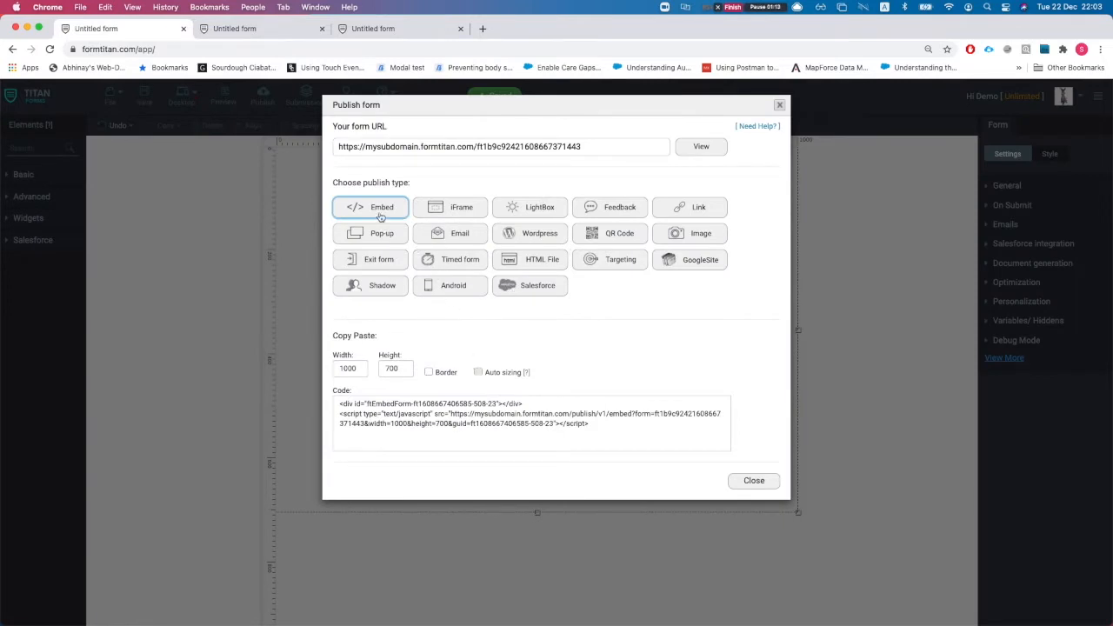
# Examine the iFrame, Salesforce and Embed publish types and their code, and close the publishing options.
pyautogui.click(453, 219)
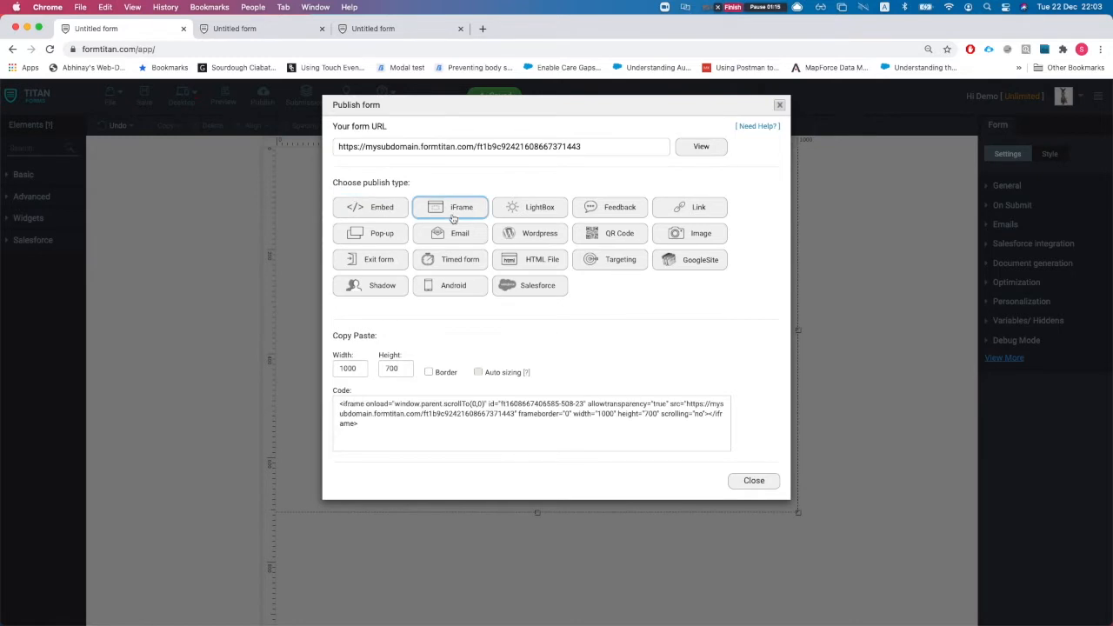
pyautogui.click(545, 288)
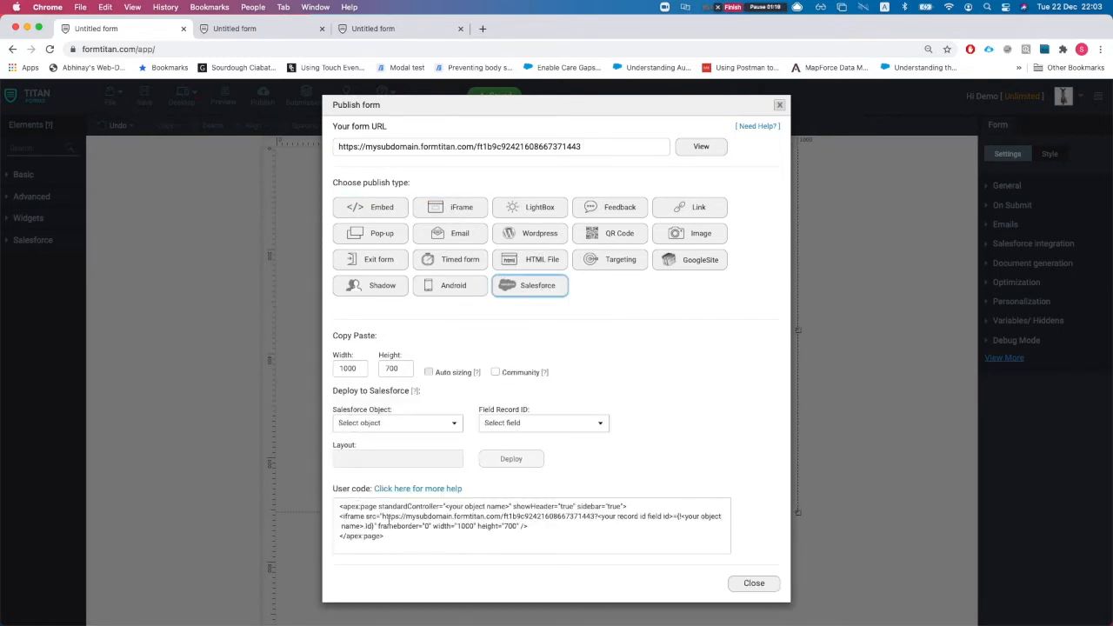
pyautogui.moveTo(379, 525); pyautogui.dragTo(356, 489)
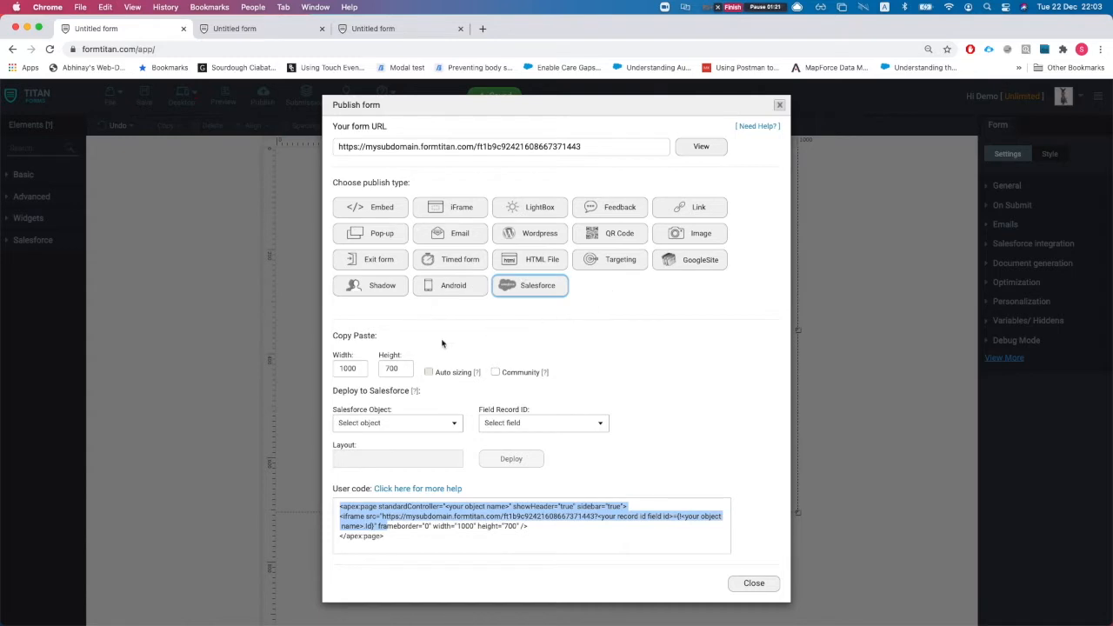
pyautogui.moveTo(375, 498); pyautogui.dragTo(348, 499)
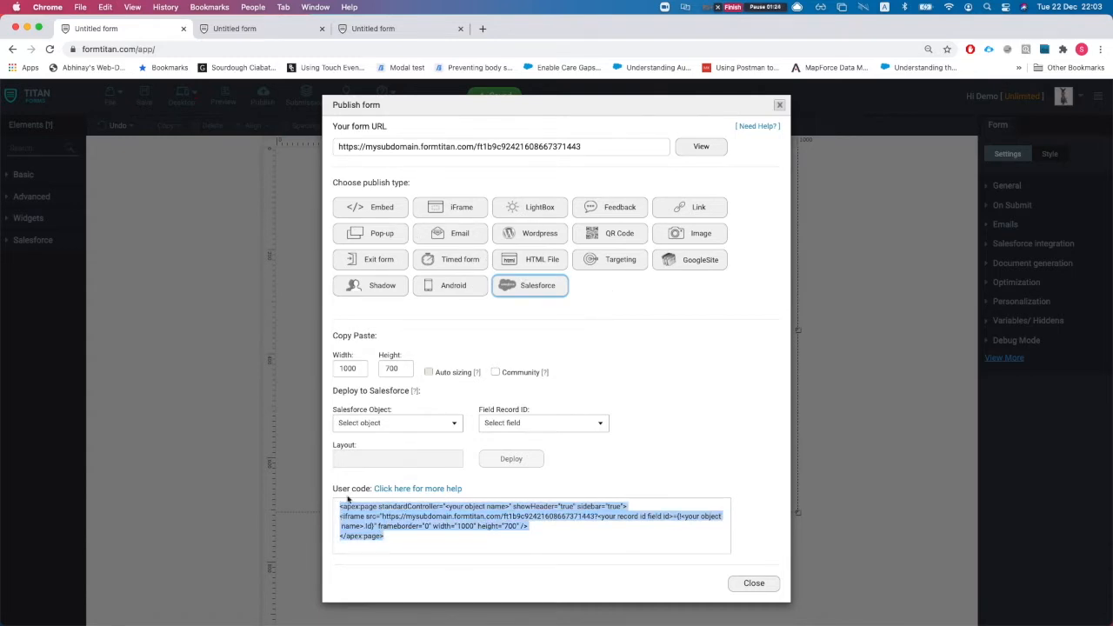
pyautogui.click(369, 211)
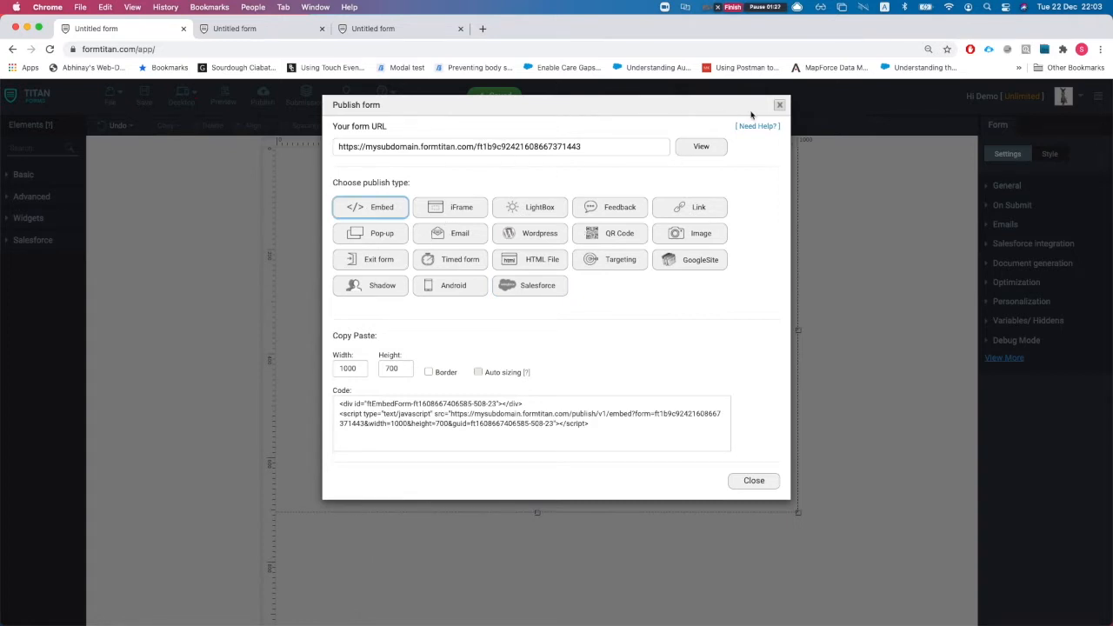
pyautogui.click(780, 105)
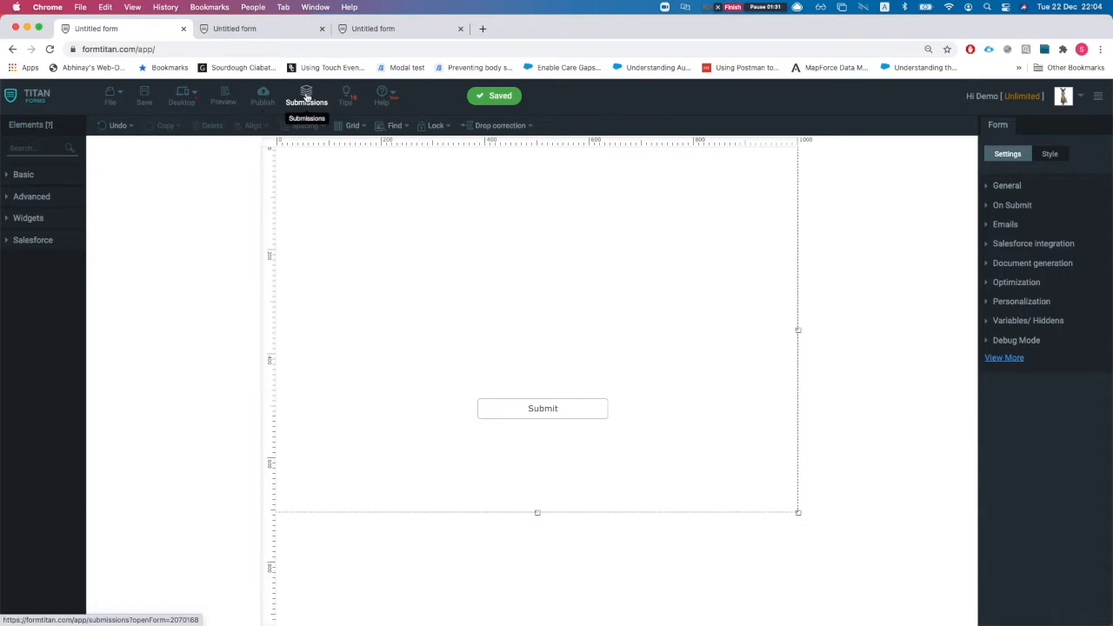
# Submit the published form once and return to the form builder.
pyautogui.click(251, 35)
pyautogui.click(575, 379)
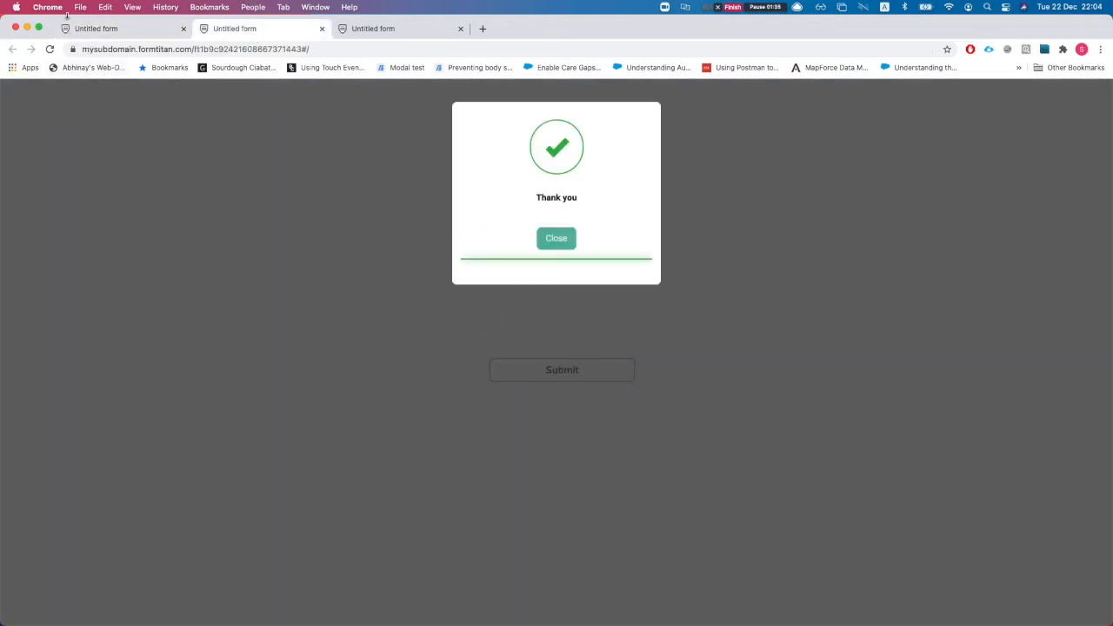
pyautogui.click(87, 35)
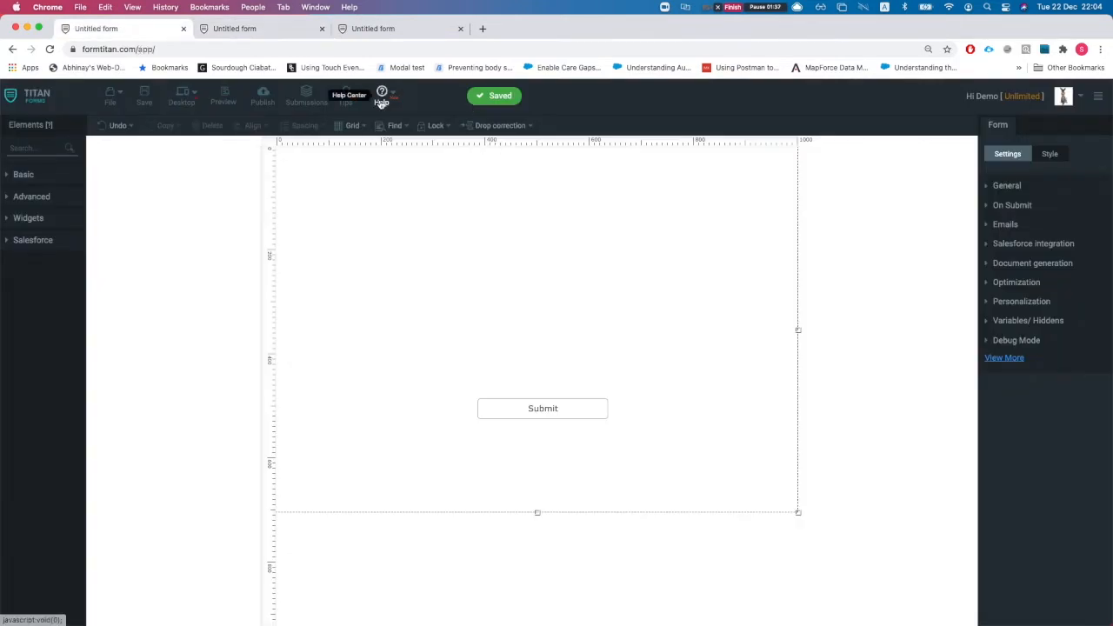
# Open the form's submissions and examine the preview of the first submission.
pyautogui.click(315, 98)
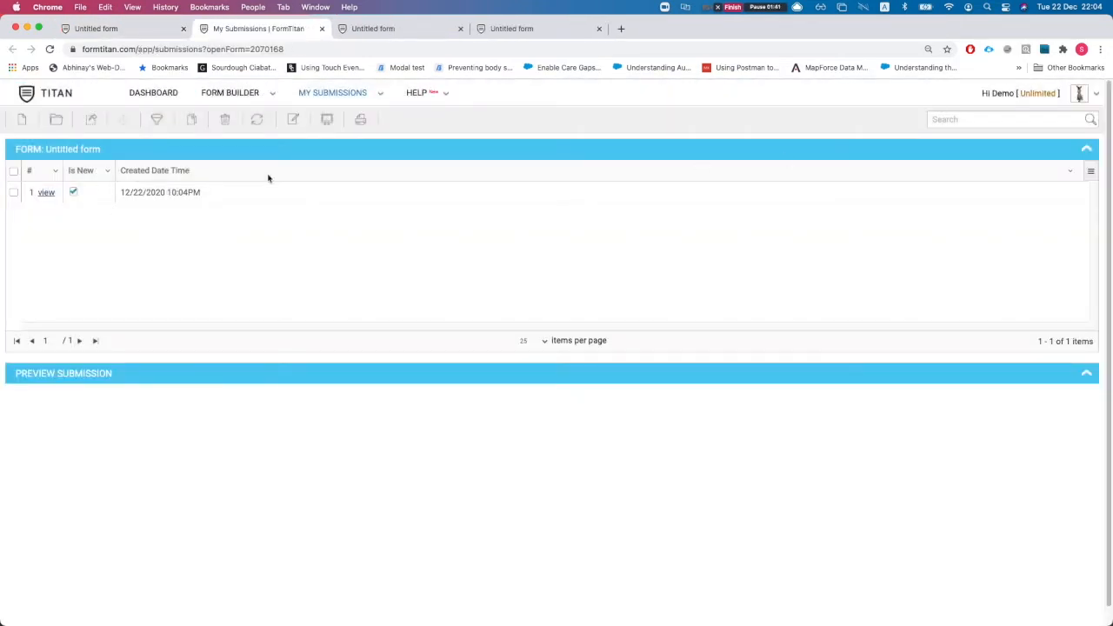
pyautogui.click(46, 193)
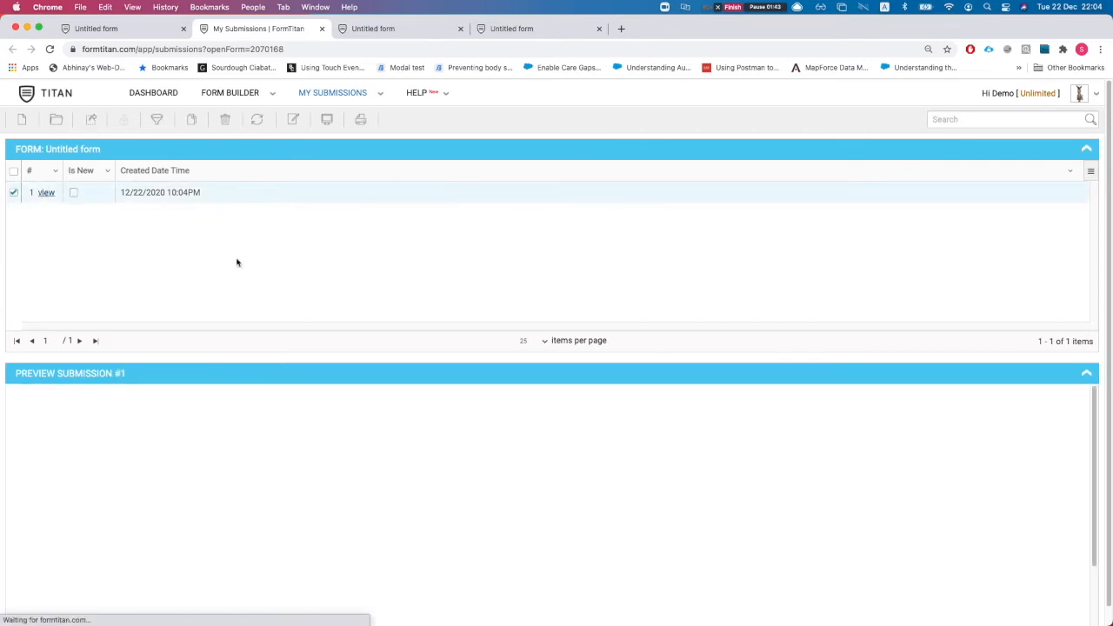
pyautogui.scroll(-2, 554, 457)
pyautogui.scroll(1, 449, 450)
pyautogui.scroll(-1, 599, 596)
pyautogui.scroll(2, 525, 457)
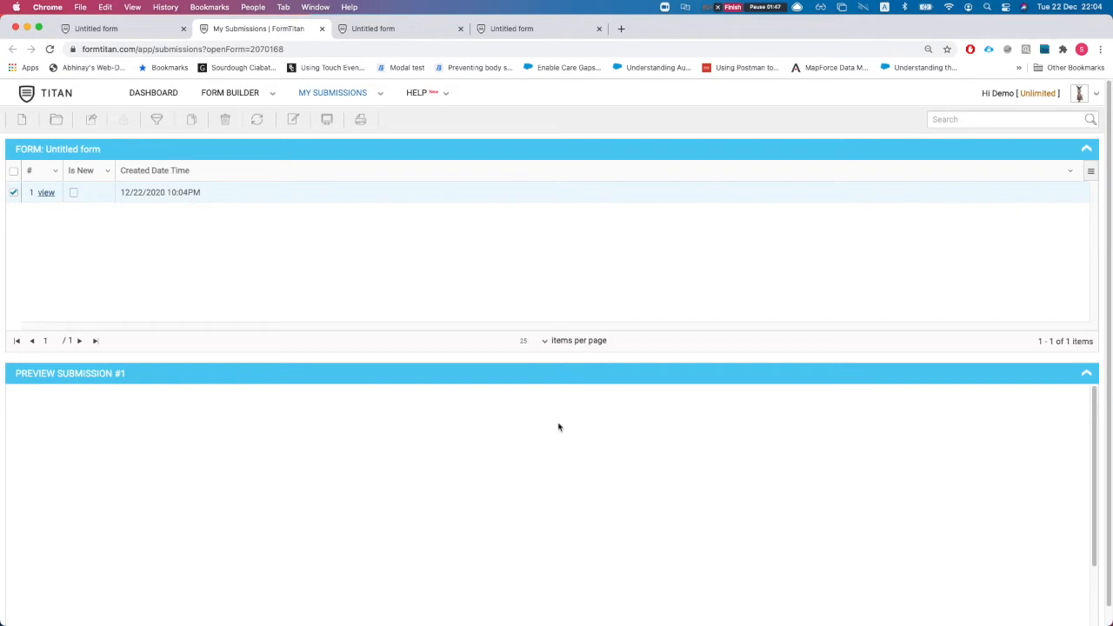
pyautogui.scroll(-2, 527, 462)
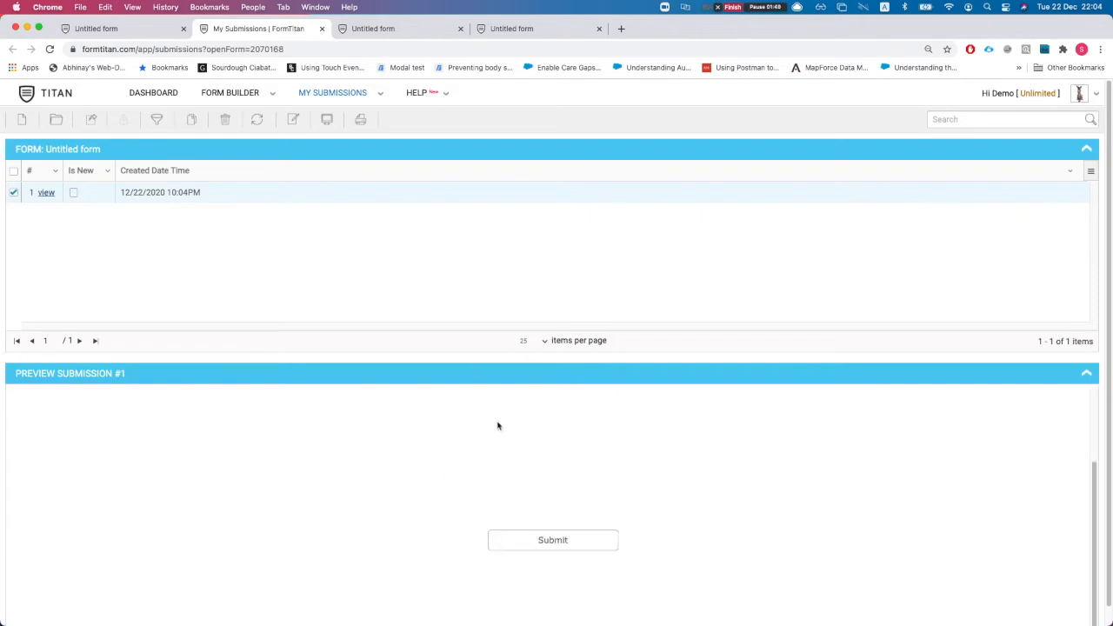
# Back in the form builder, search the elements for "text" and add a Textbox at about 223,91 above the Submit button.
pyautogui.click(95, 29)
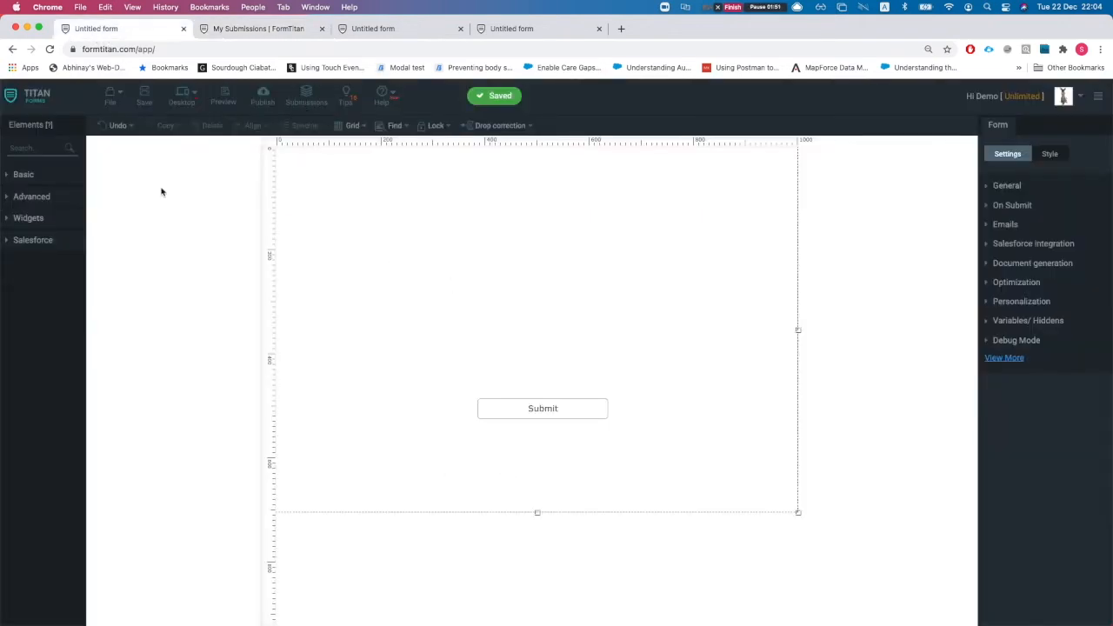
pyautogui.write('text')
pyautogui.moveTo(71, 212); pyautogui.dragTo(438, 209)
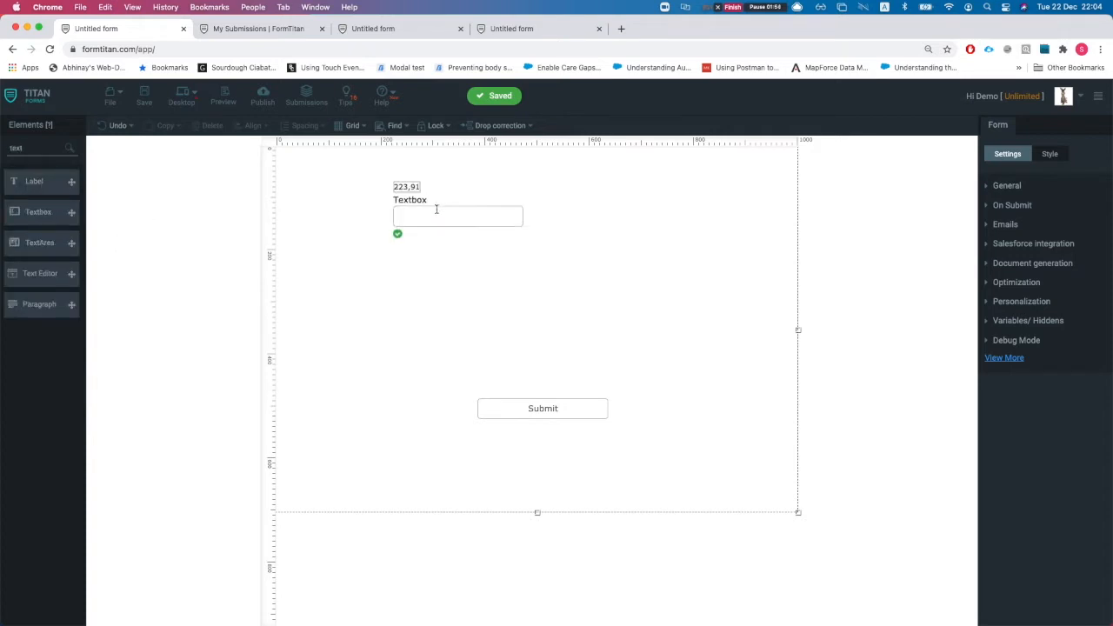
# Publish the updated form, submit it with "hello" in the Textbox, and return to the builder with the publishing options closed.
pyautogui.click(260, 105)
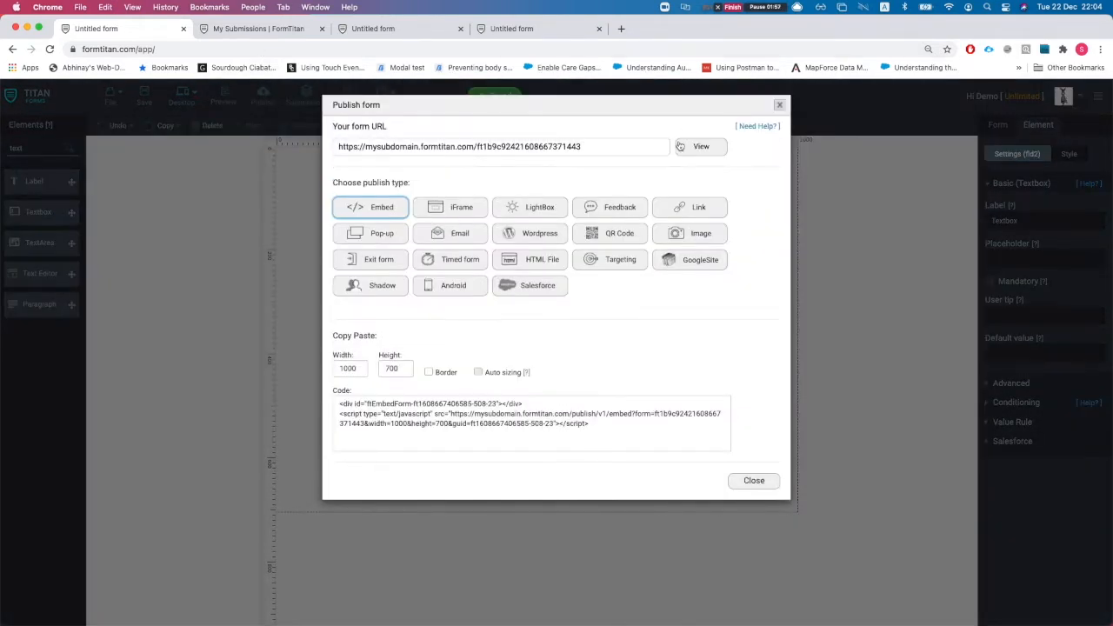
pyautogui.click(680, 146)
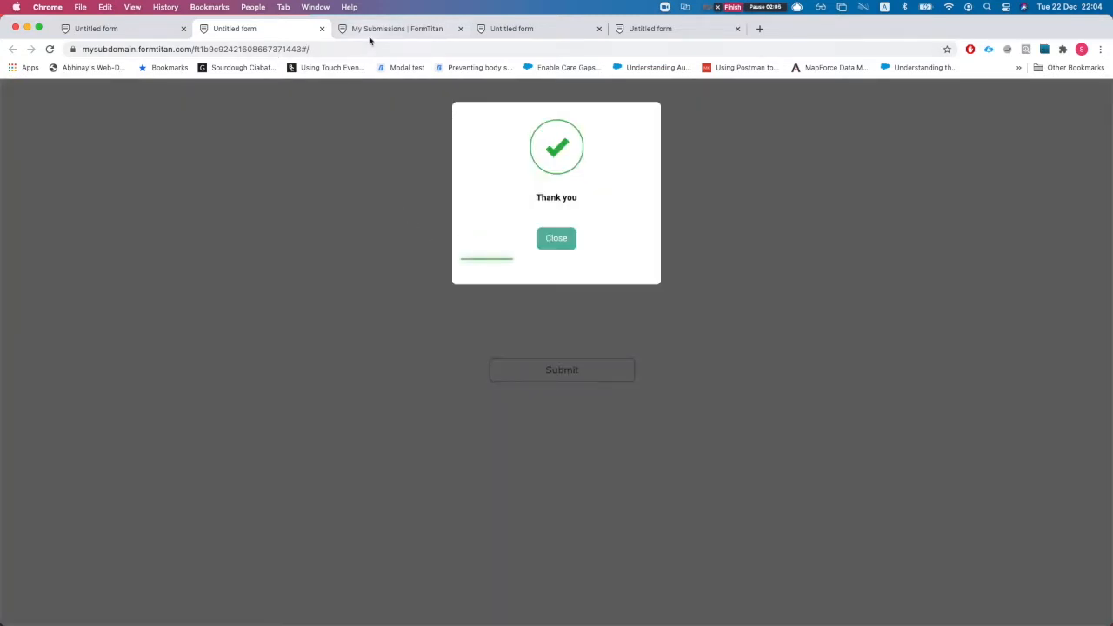
pyautogui.click(131, 35)
pyautogui.click(778, 107)
# Open the updated form's submissions and examine the preview of submission 2.
pyautogui.click(306, 101)
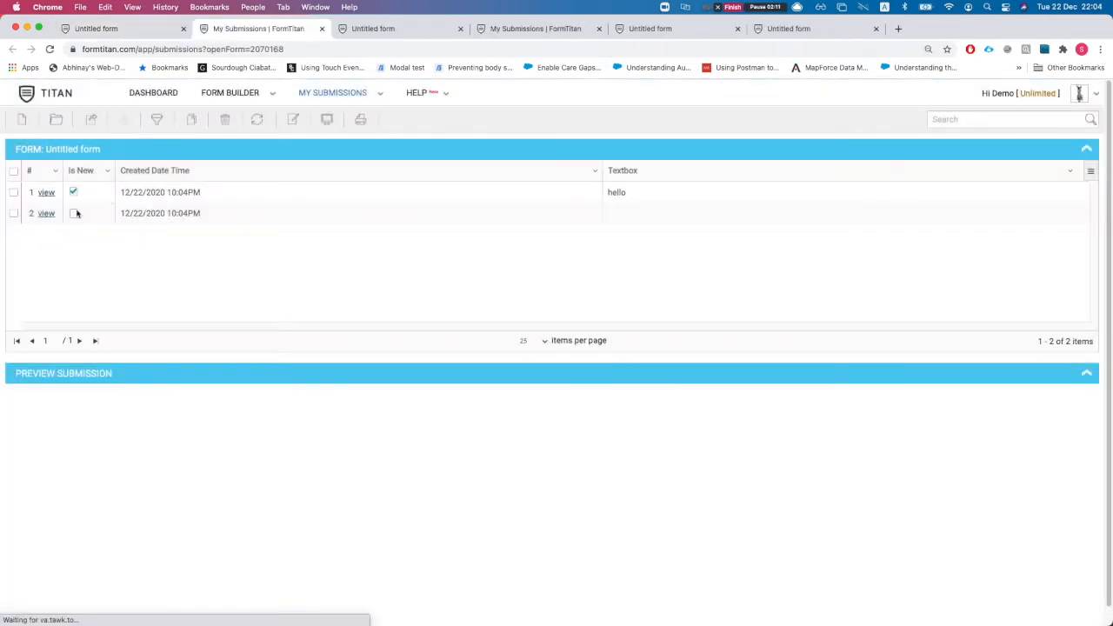
pyautogui.click(46, 213)
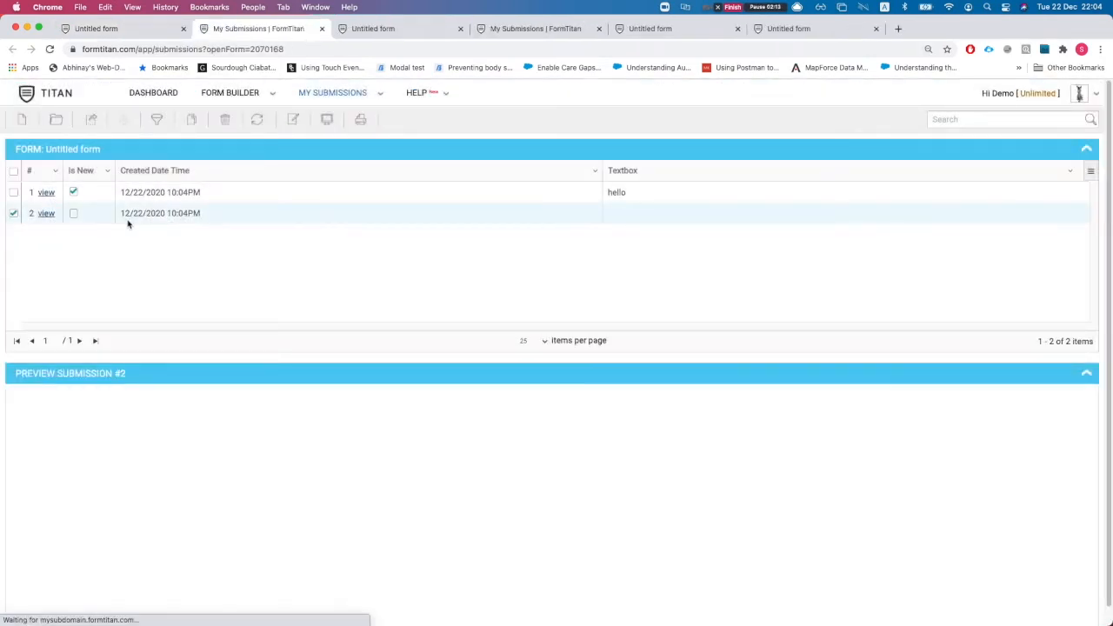
pyautogui.scroll(-1, 520, 453)
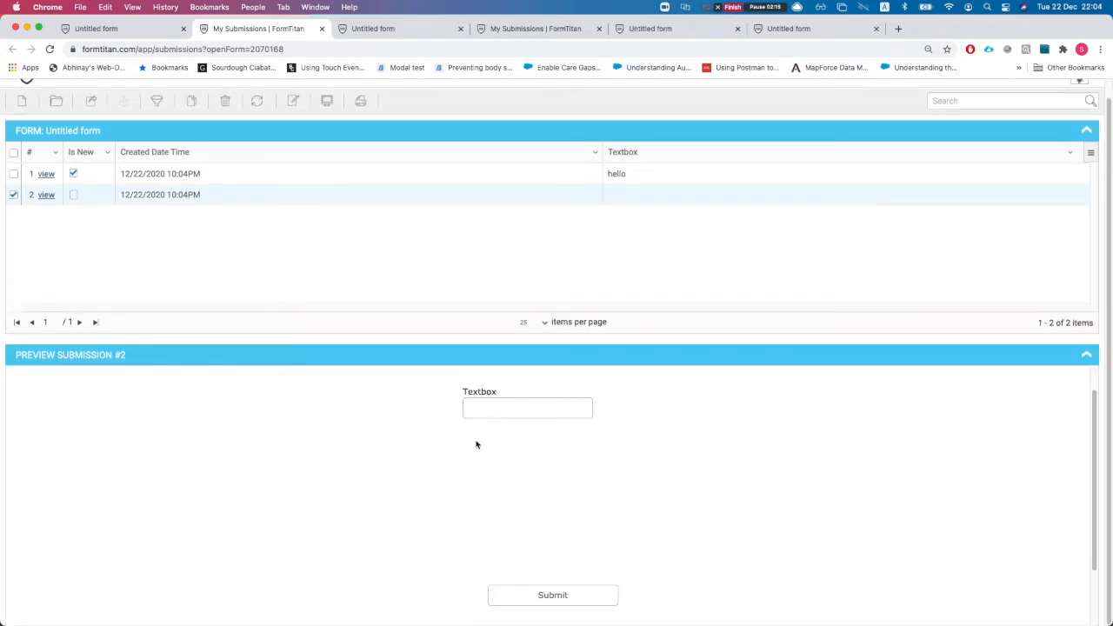
# Close the submissions and published form pages and return to the form builder.
pyautogui.scroll(1, 459, 431)
pyautogui.scroll(1, 414, 393)
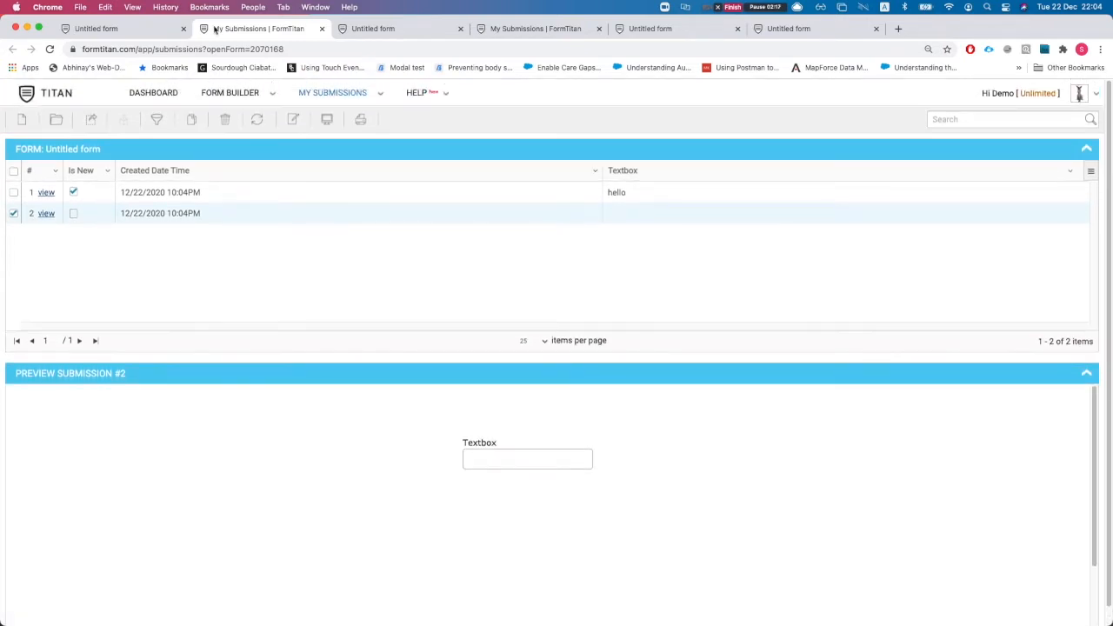
pyautogui.press('super+w')
pyautogui.click(383, 33)
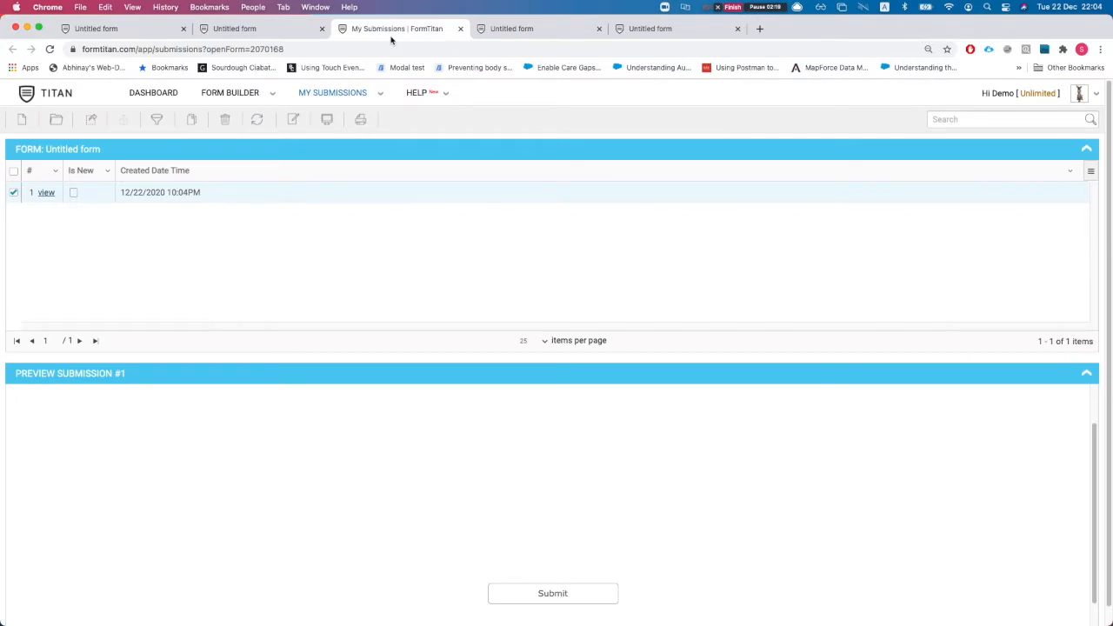
pyautogui.press('super+w')
pyautogui.press('super+w')
pyautogui.press('super+w')
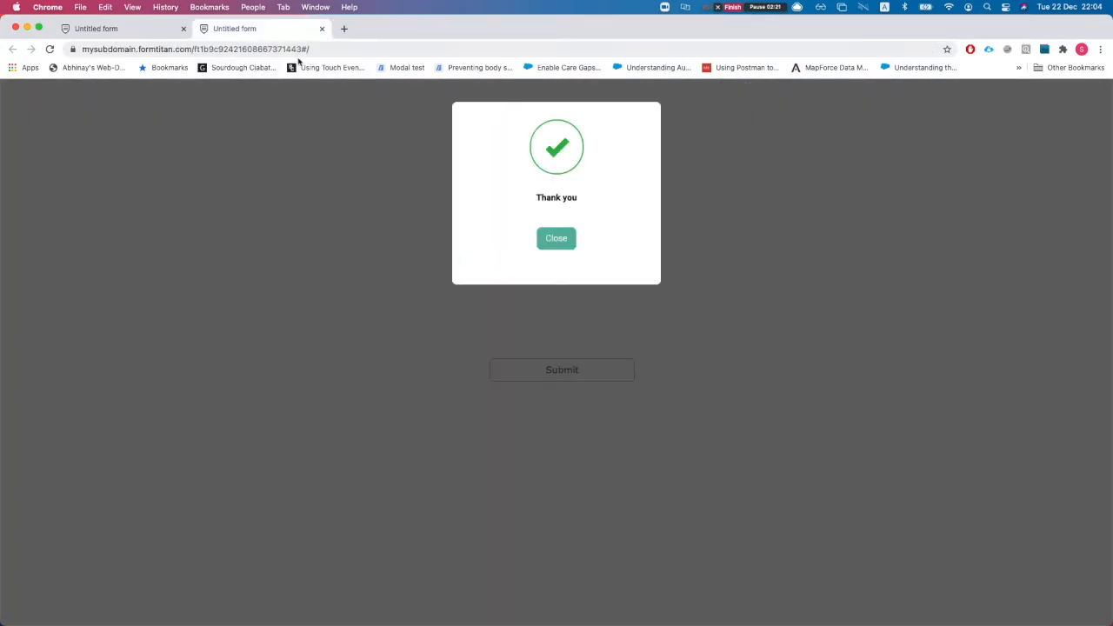
pyautogui.press('super+w')
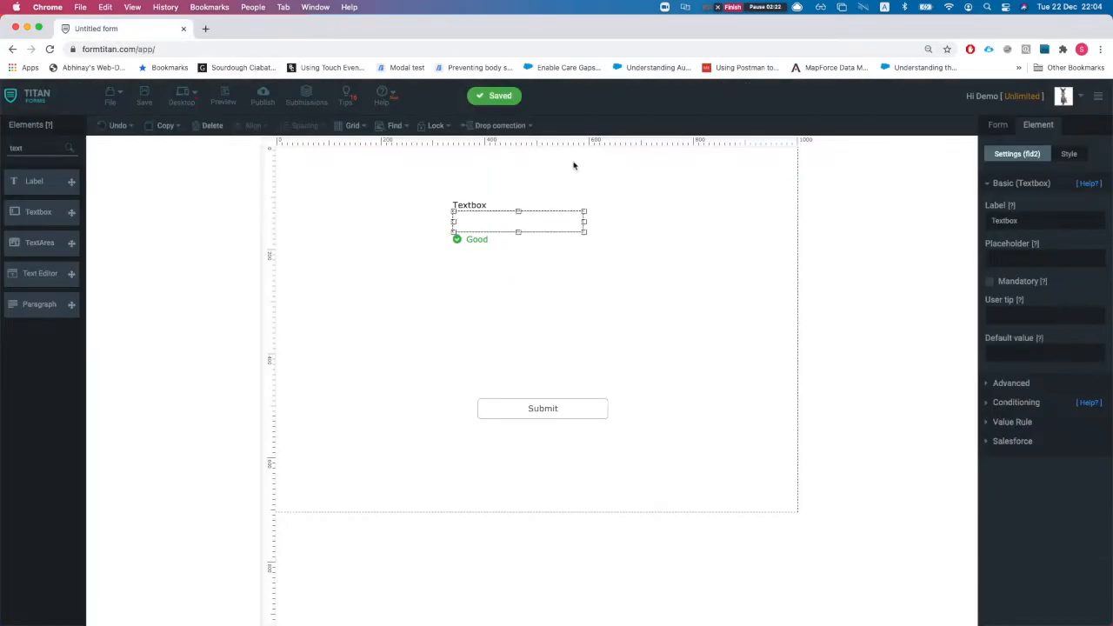
# Open the form optimization tips and examine the full list of recommendations.
pyautogui.click(346, 97)
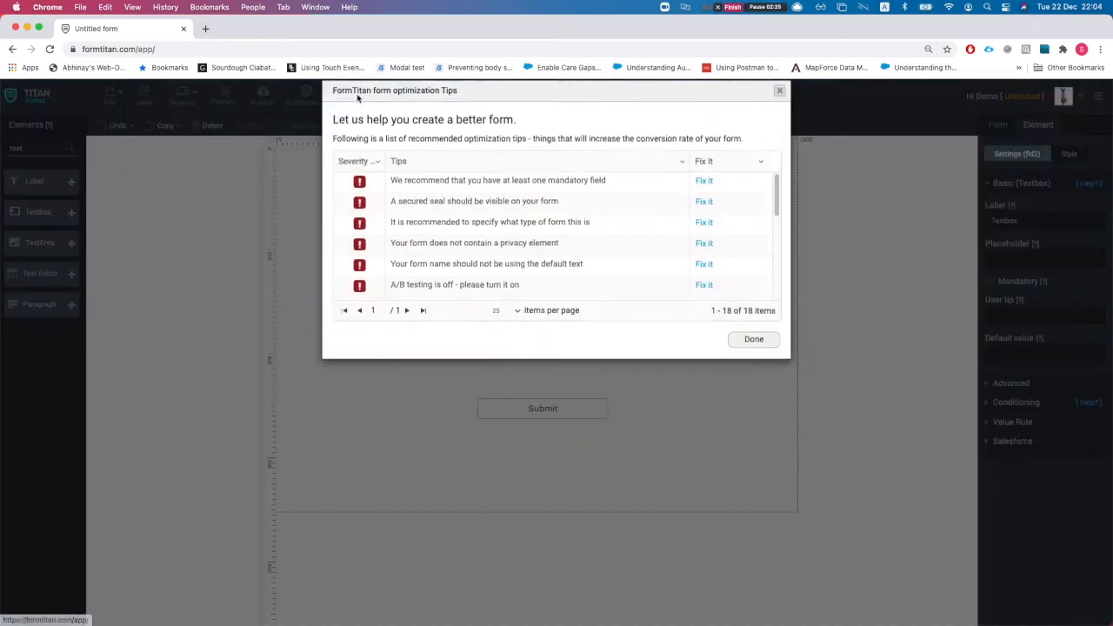
pyautogui.scroll(-3, 626, 261)
pyautogui.scroll(-5, 475, 234)
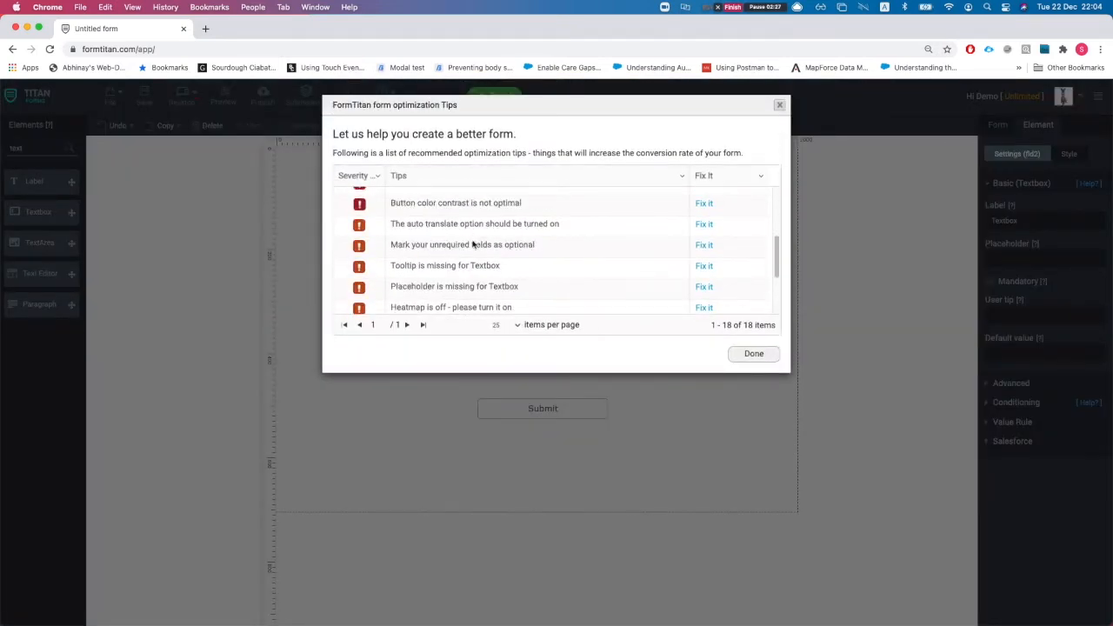
pyautogui.scroll(-3, 419, 259)
pyautogui.scroll(3, 431, 266)
pyautogui.scroll(-3, 435, 269)
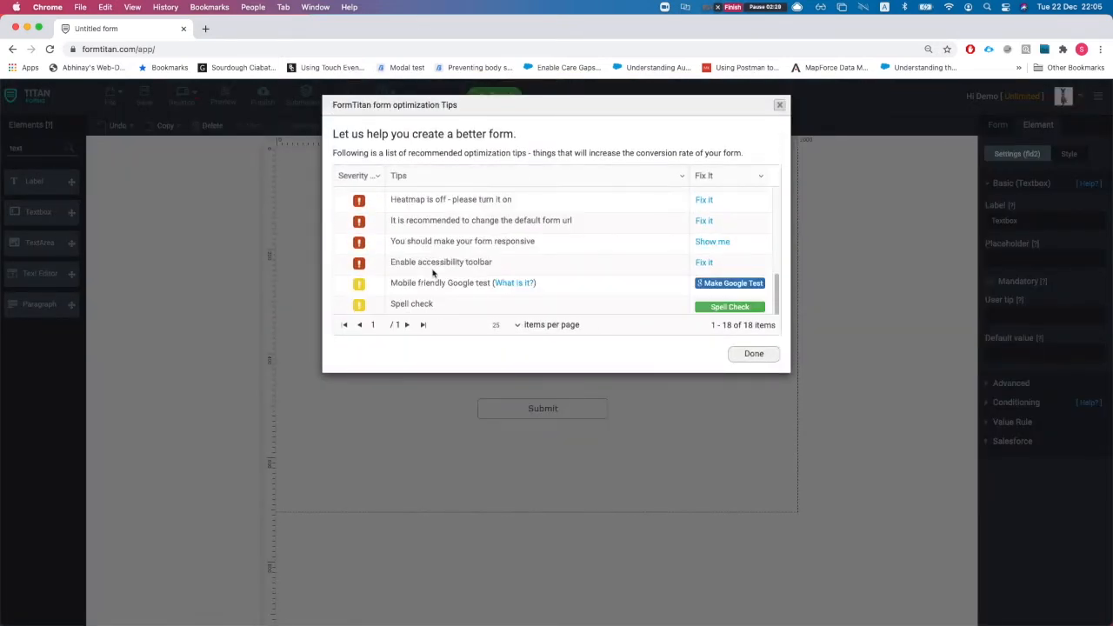
pyautogui.scroll(3, 410, 244)
pyautogui.scroll(2, 443, 247)
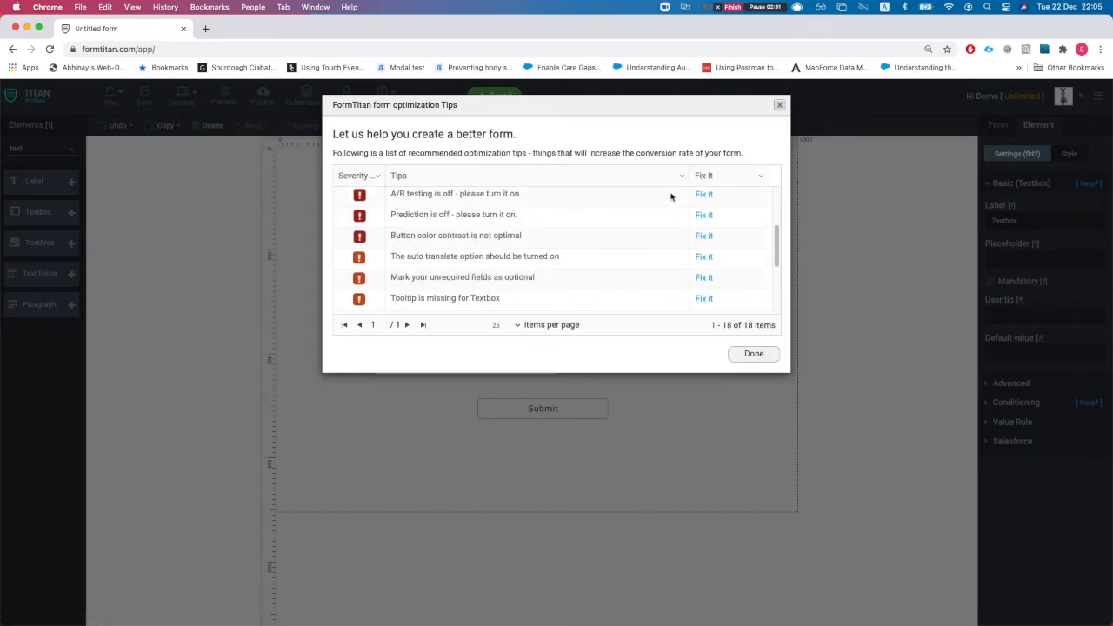
# Apply the fix for the missing privacy element, try the fix for the default form name, and close the tips.
pyautogui.click(704, 194)
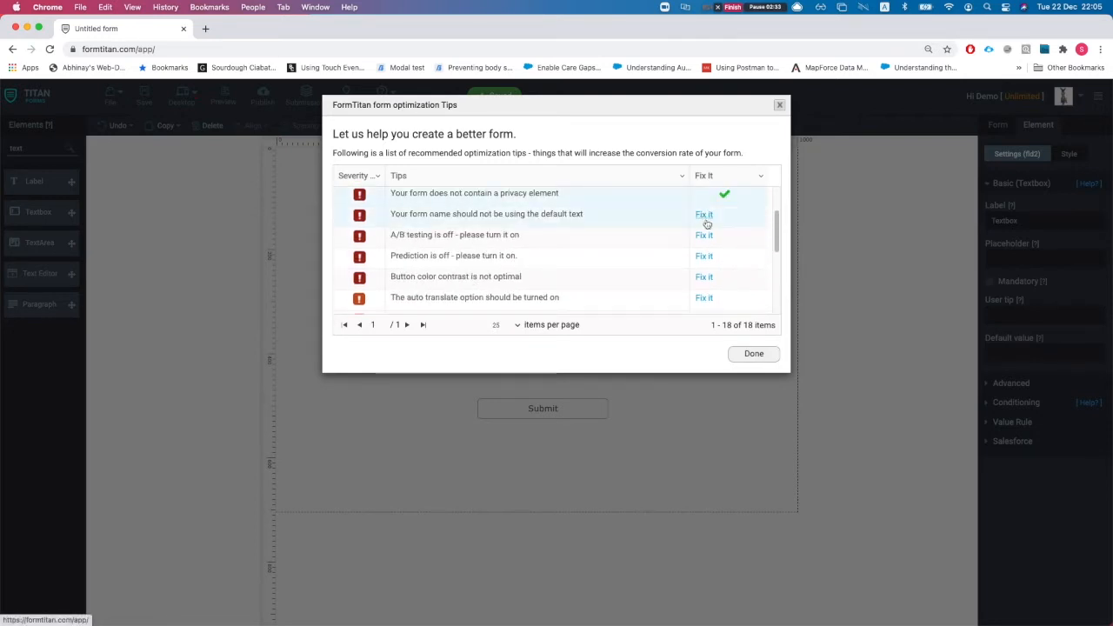
pyautogui.click(703, 214)
pyautogui.click(701, 106)
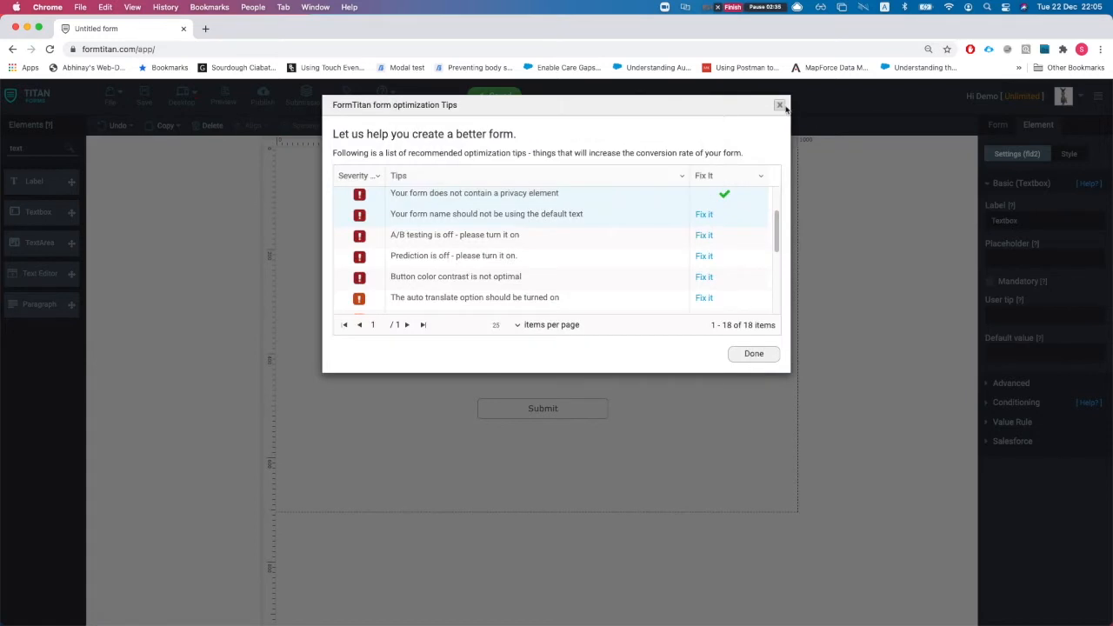
pyautogui.click(779, 105)
# Open the FormTitan Help Center from the builder's help topics and return to the form.
pyautogui.click(391, 104)
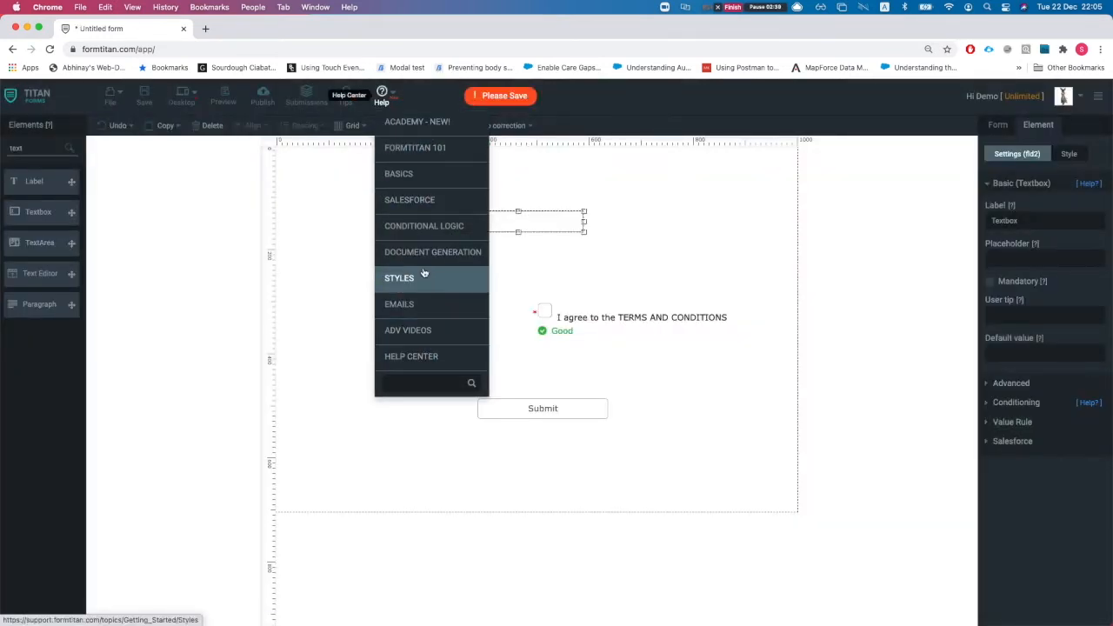
pyautogui.click(420, 369)
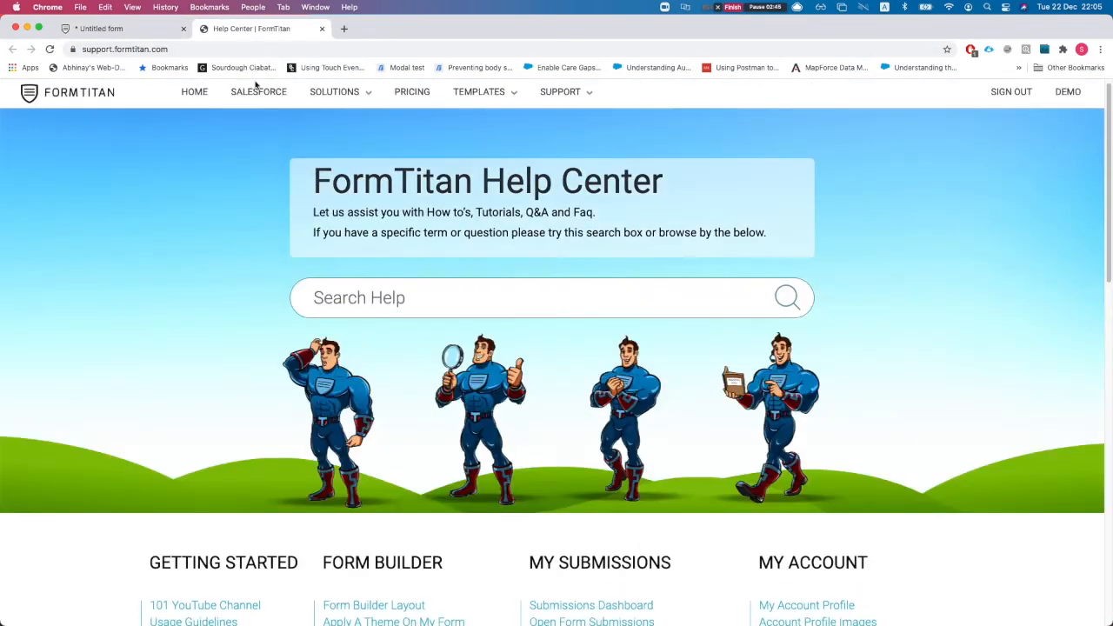
pyautogui.press('super+w')
# Delete the terms and conditions privacy element and the Textbox from the form.
pyautogui.click(584, 343)
pyautogui.click(568, 319)
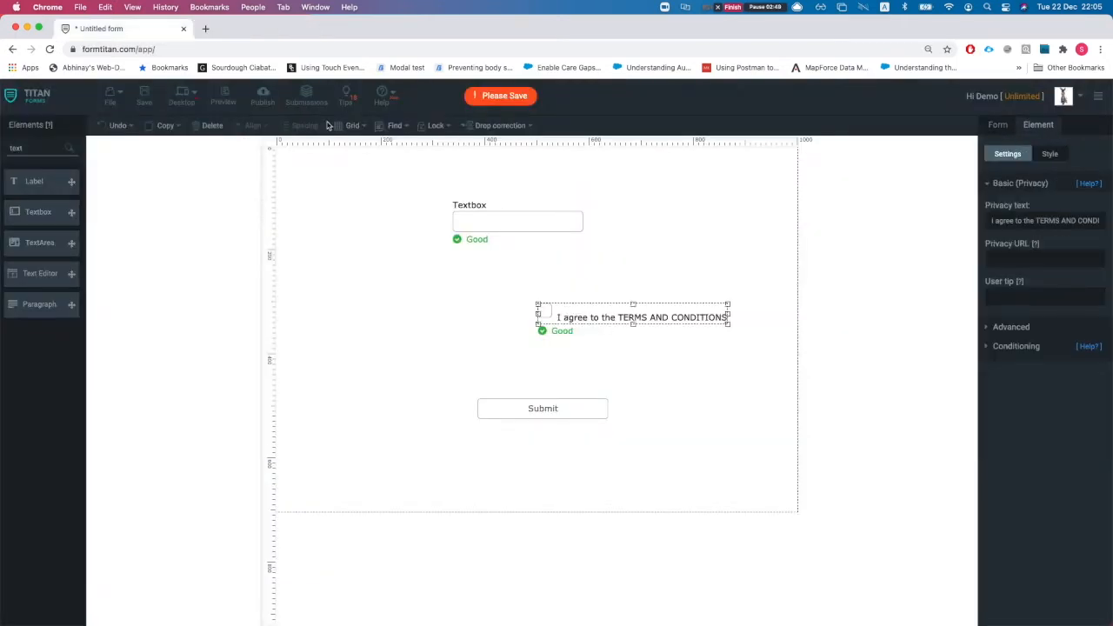
pyautogui.click(213, 126)
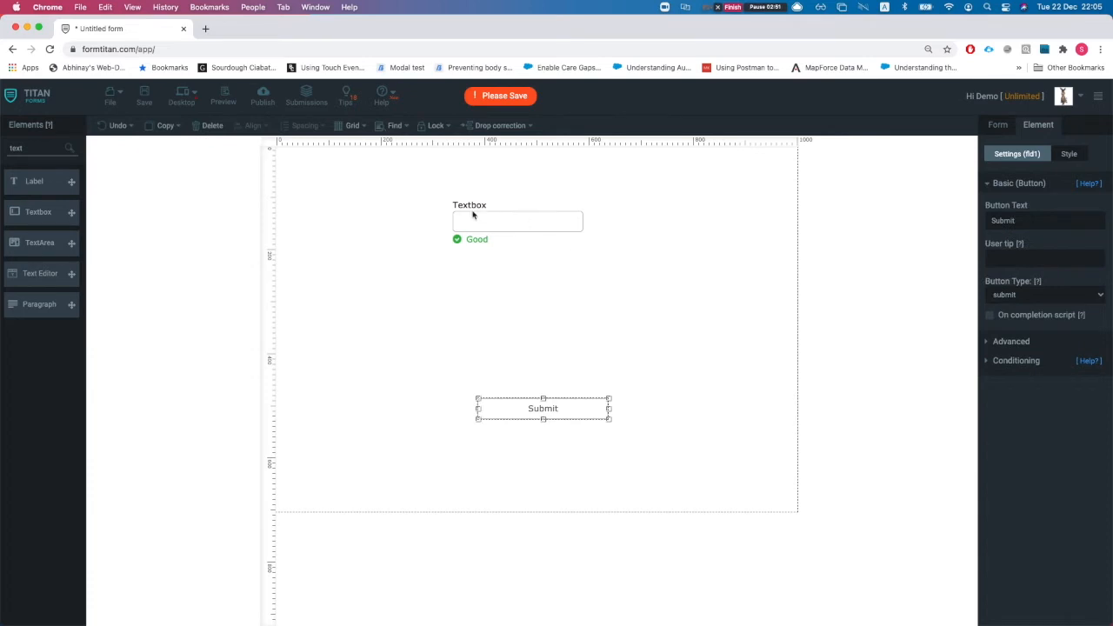
pyautogui.click(194, 131)
pyautogui.click(417, 353)
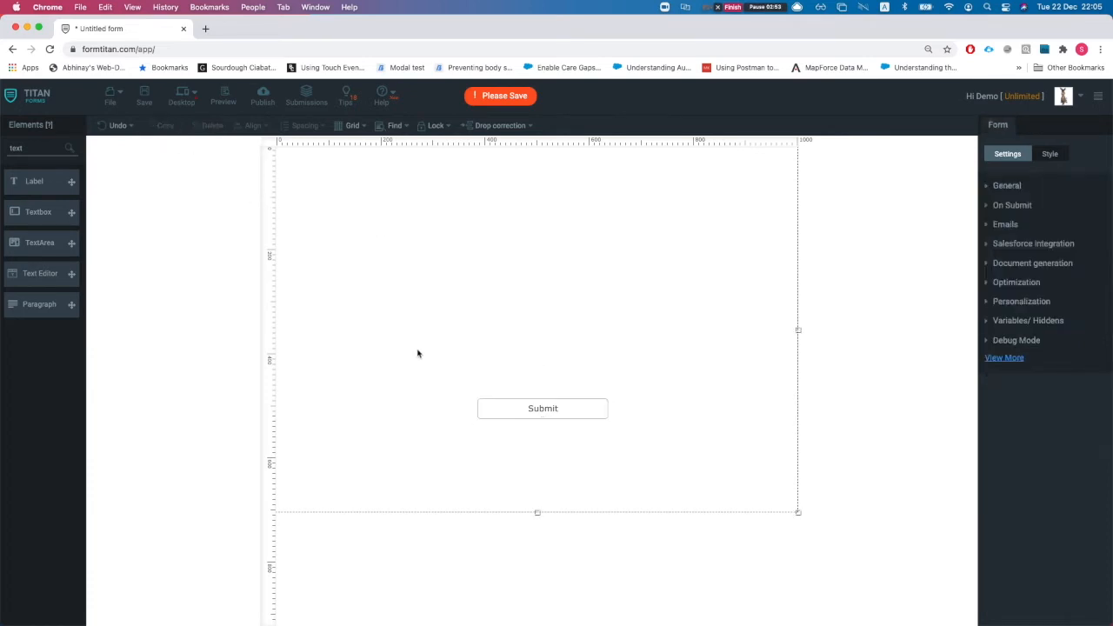
# Clear the element search and add a Tabs section and a Repeat section side by side above the Submit button.
pyautogui.doubleClick(29, 150)
pyautogui.press('BackSpace')
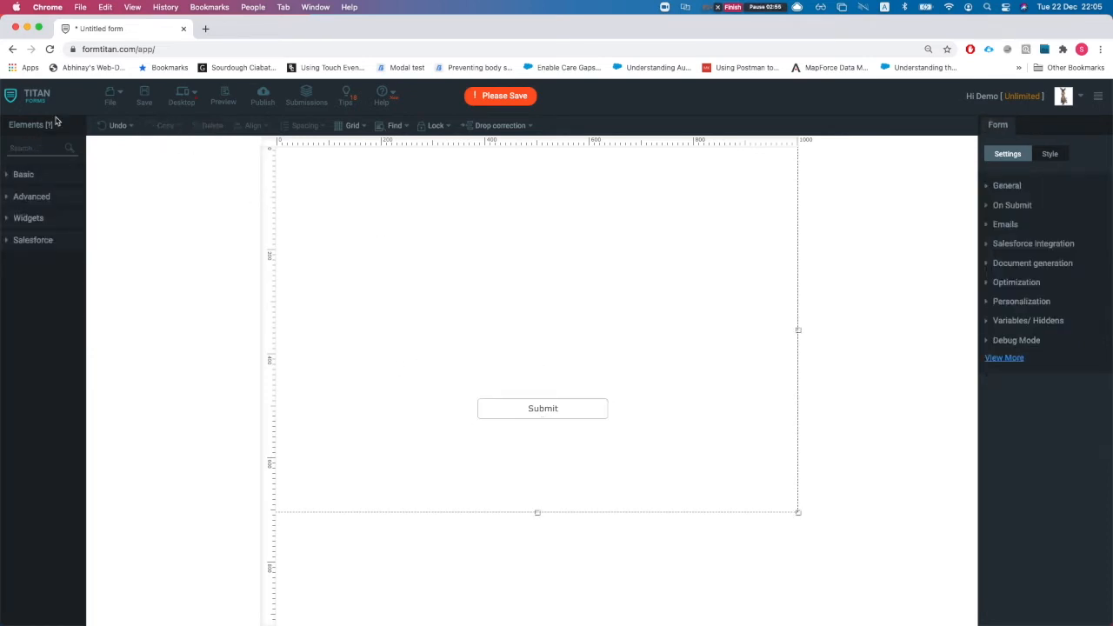
pyautogui.click(15, 178)
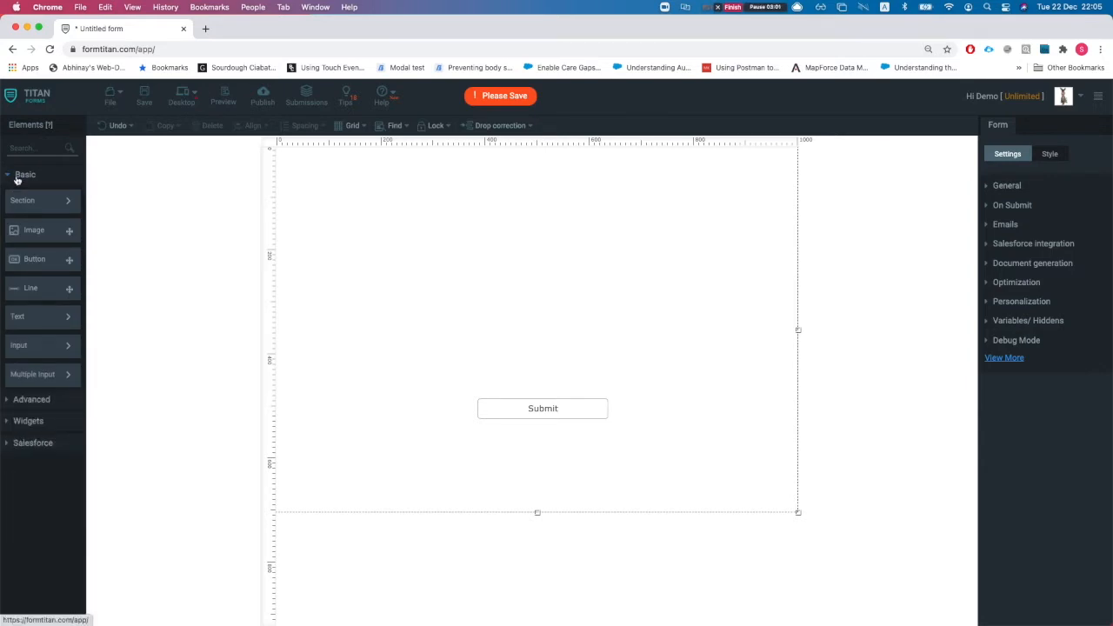
pyautogui.click(16, 179)
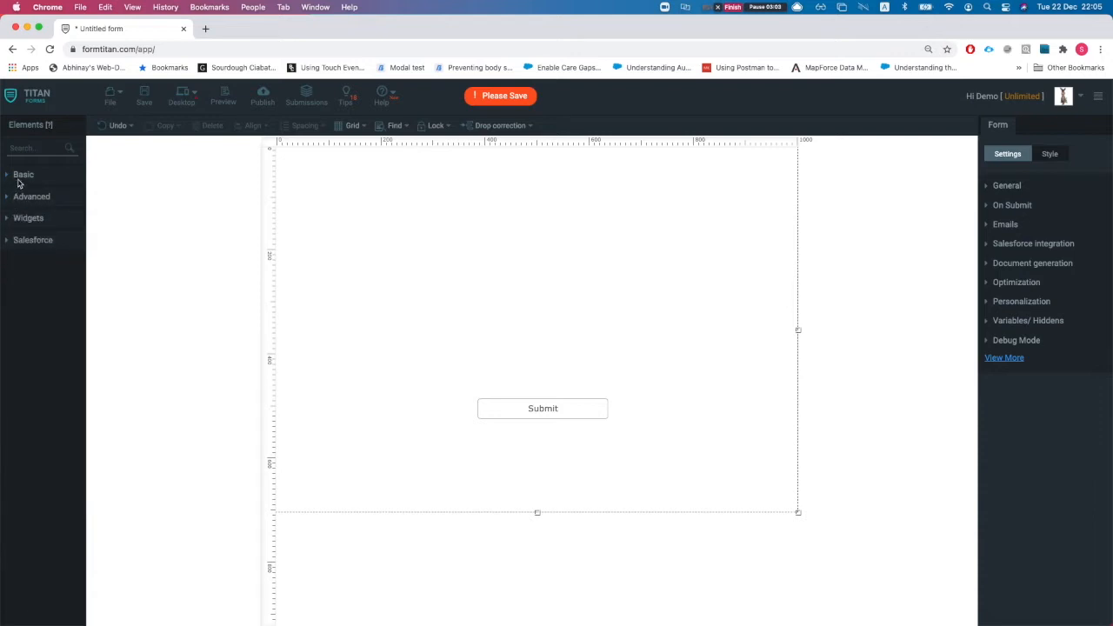
pyautogui.click(22, 179)
pyautogui.moveTo(42, 201)
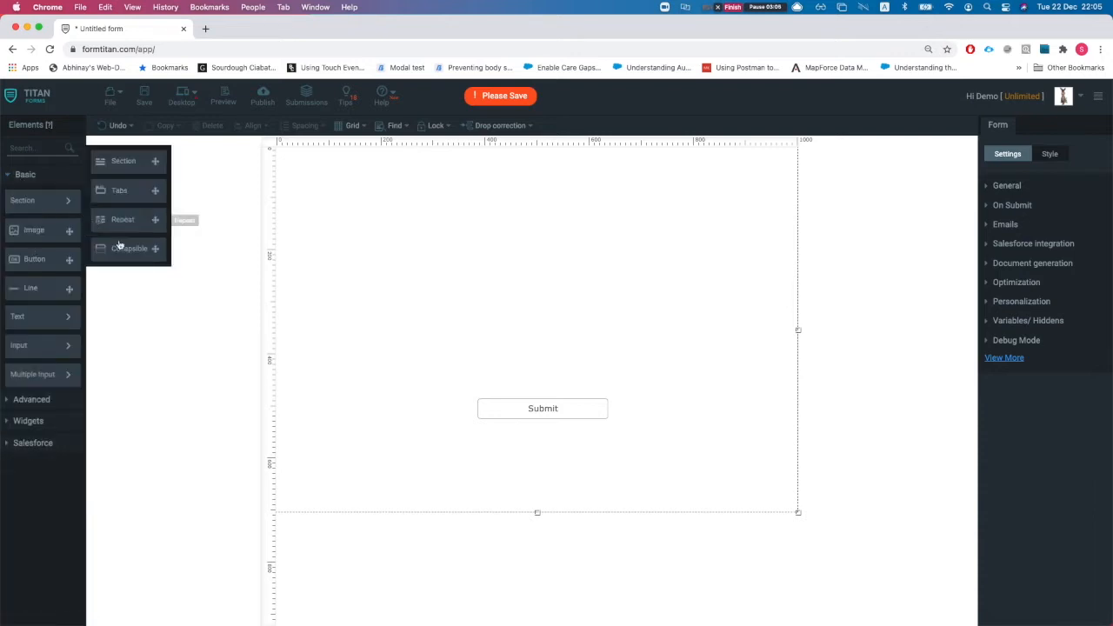
pyautogui.moveTo(130, 191); pyautogui.dragTo(314, 270)
pyautogui.moveTo(44, 209)
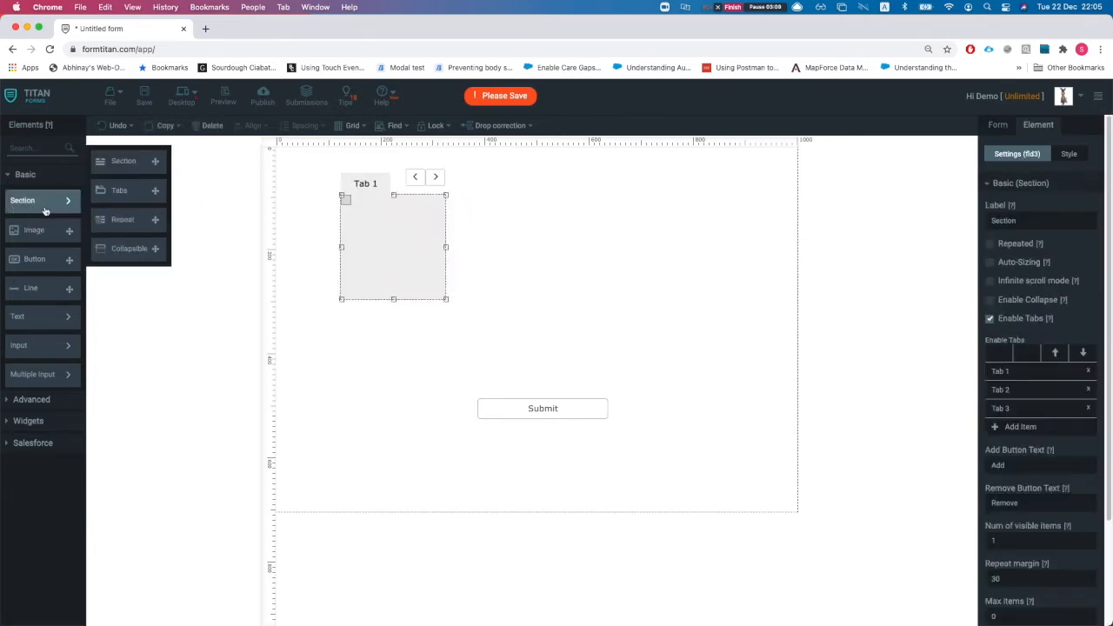
pyautogui.moveTo(135, 226); pyautogui.dragTo(513, 208)
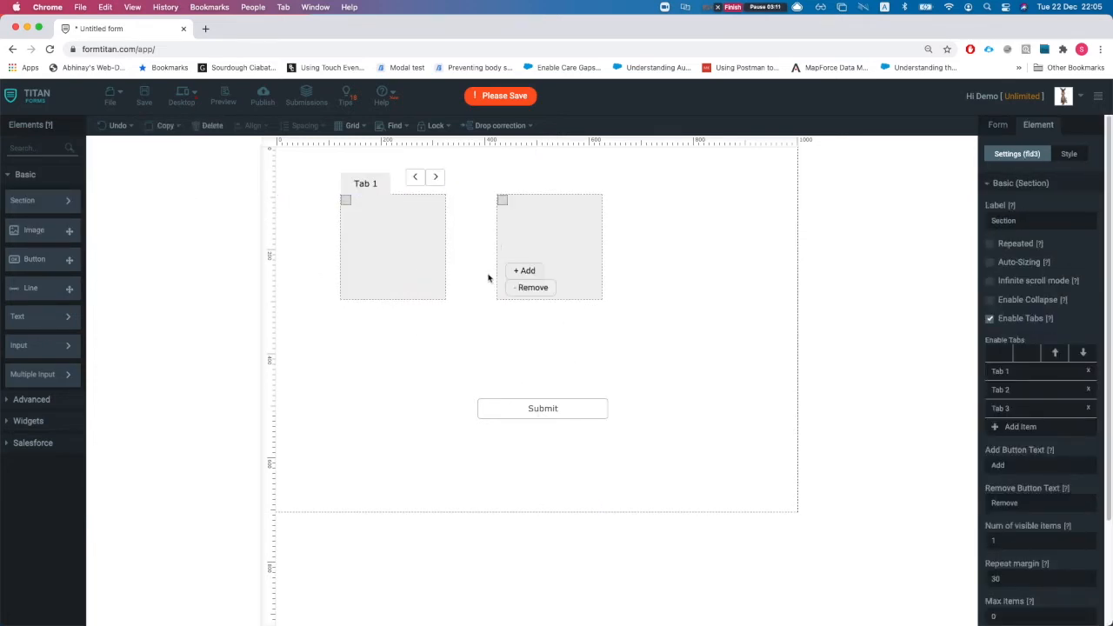
# Examine the elements available in the Advanced, Widgets and Salesforce groups, and collapse the groups again.
pyautogui.click(32, 400)
pyautogui.moveTo(39, 251)
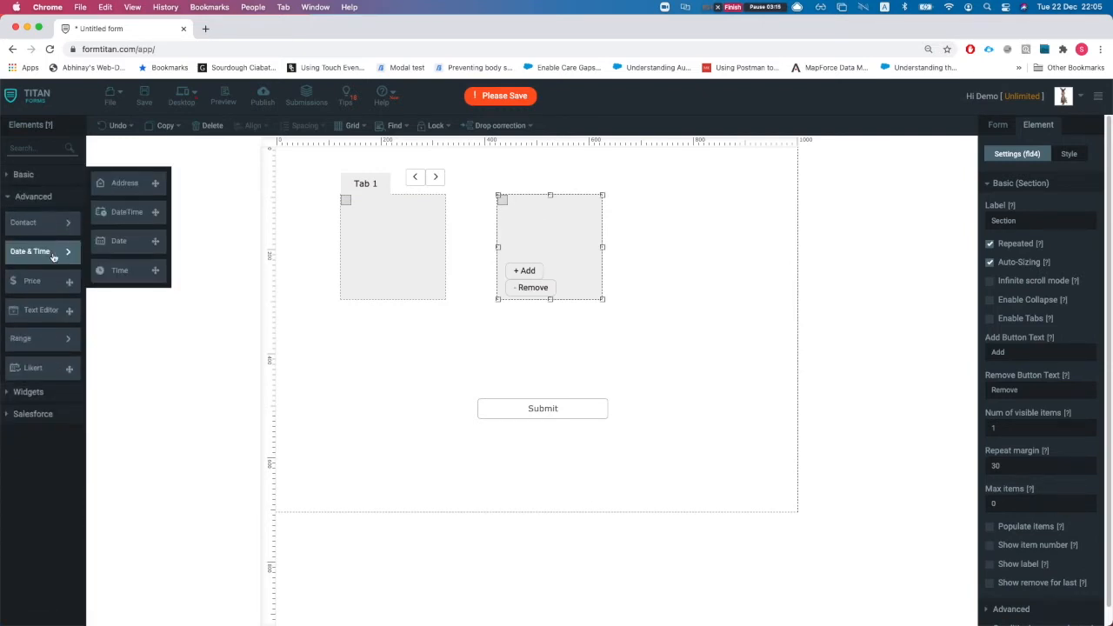
pyautogui.moveTo(47, 345)
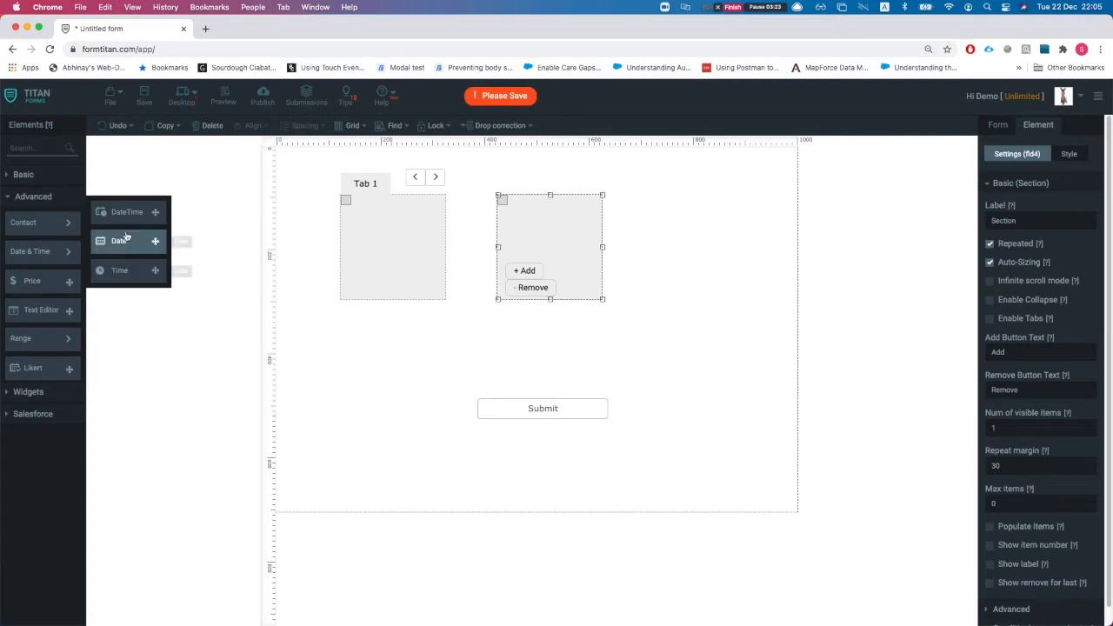
pyautogui.click(26, 392)
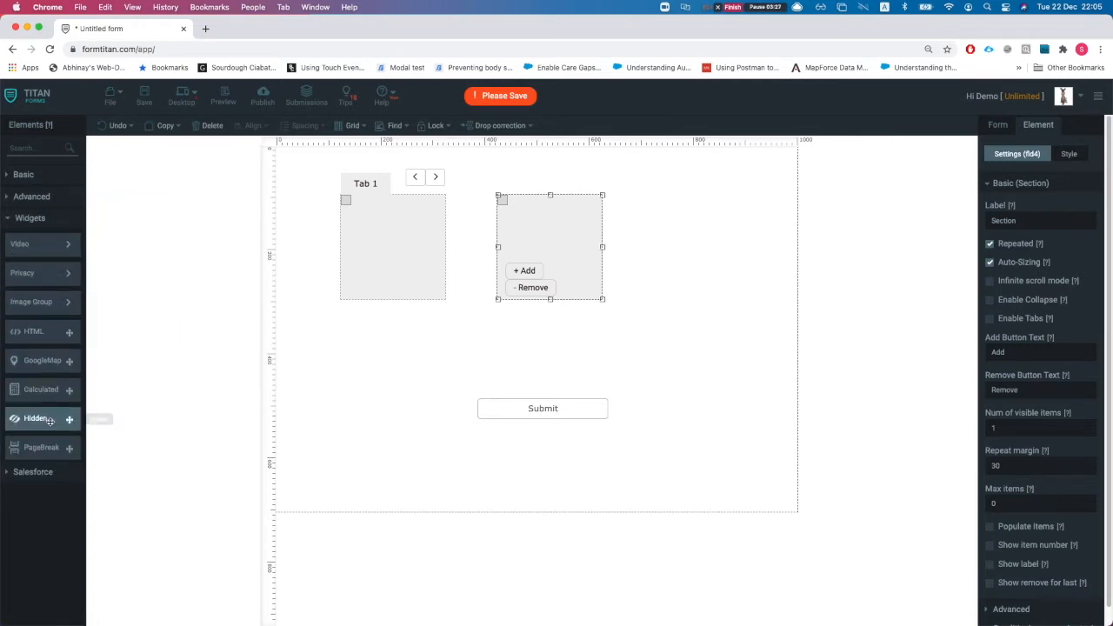
pyautogui.moveTo(33, 264)
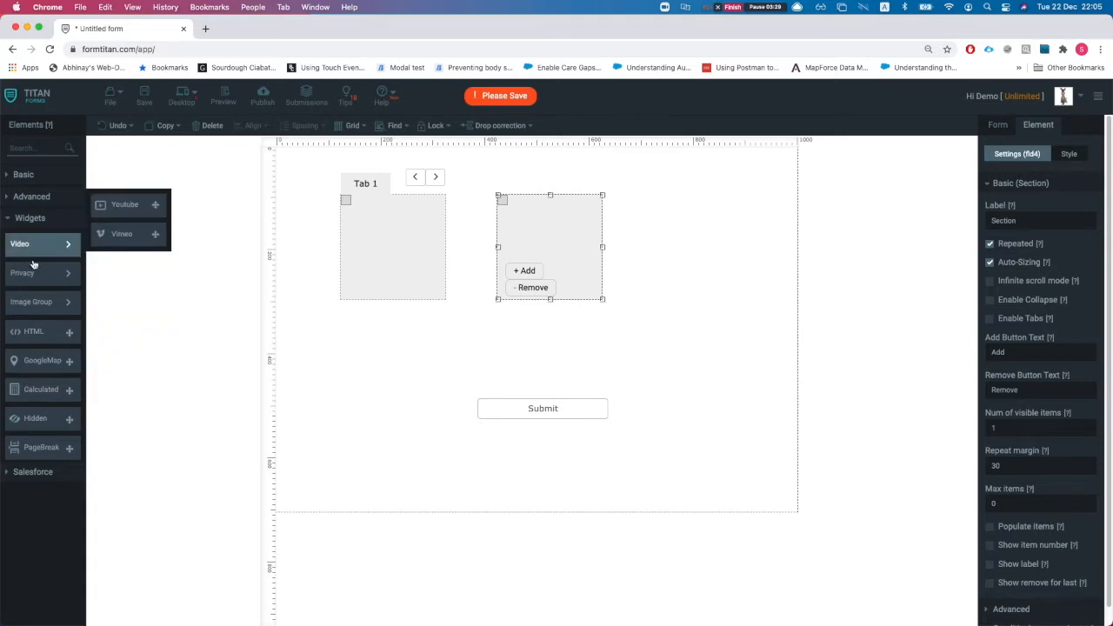
pyautogui.click(30, 472)
pyautogui.moveTo(58, 301)
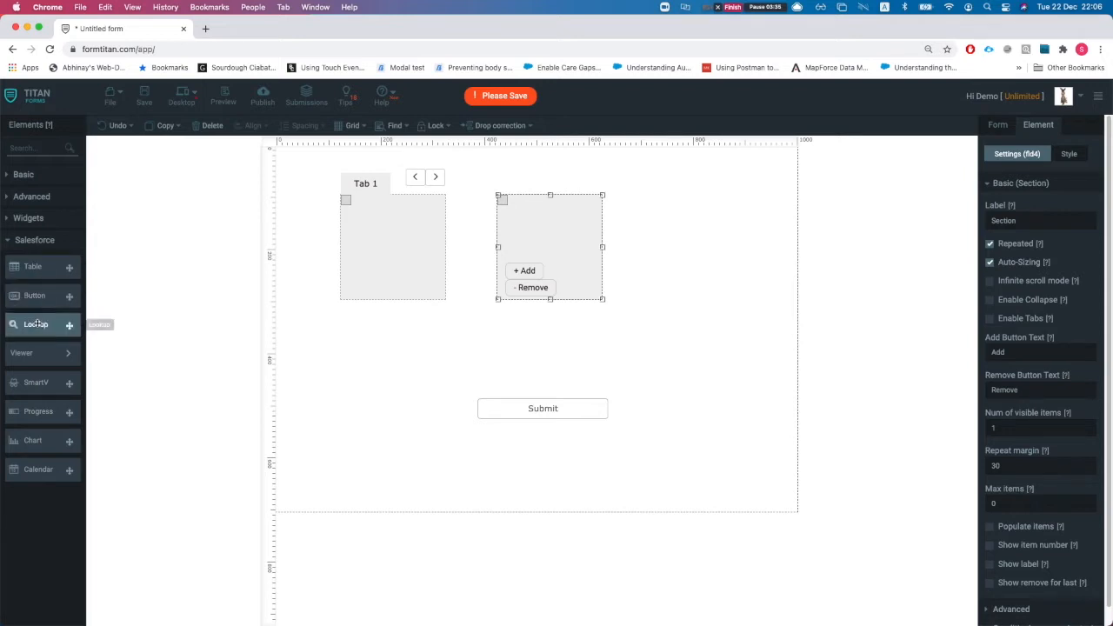
pyautogui.click(27, 242)
# Search the elements for "text" and add a Textbox below the Tabs section, beside the Submit button.
pyautogui.click(41, 146)
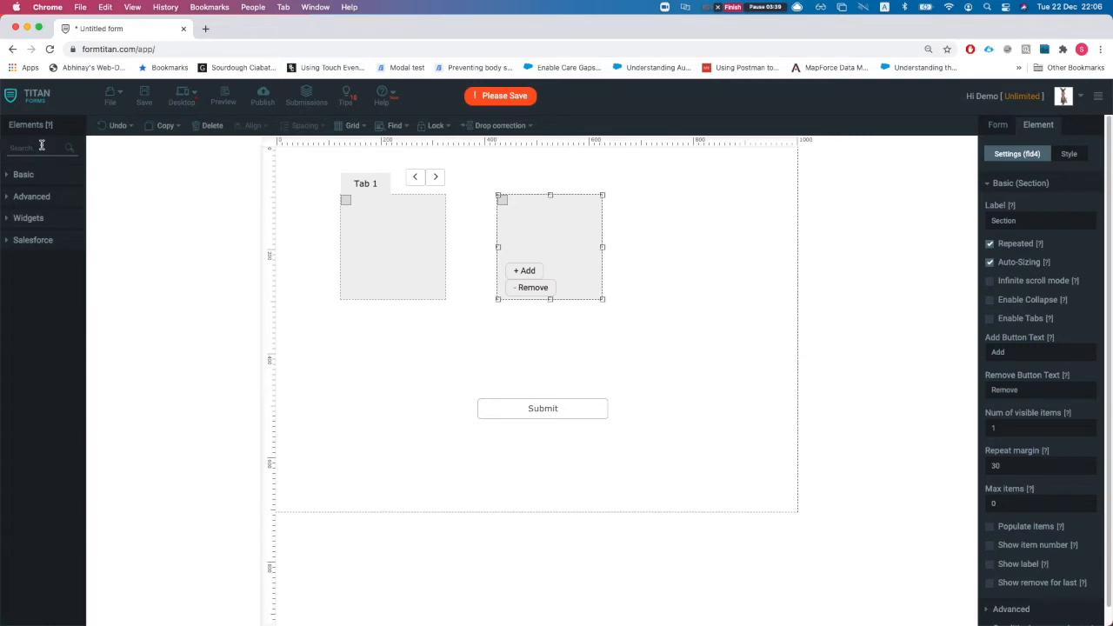
pyautogui.write('text')
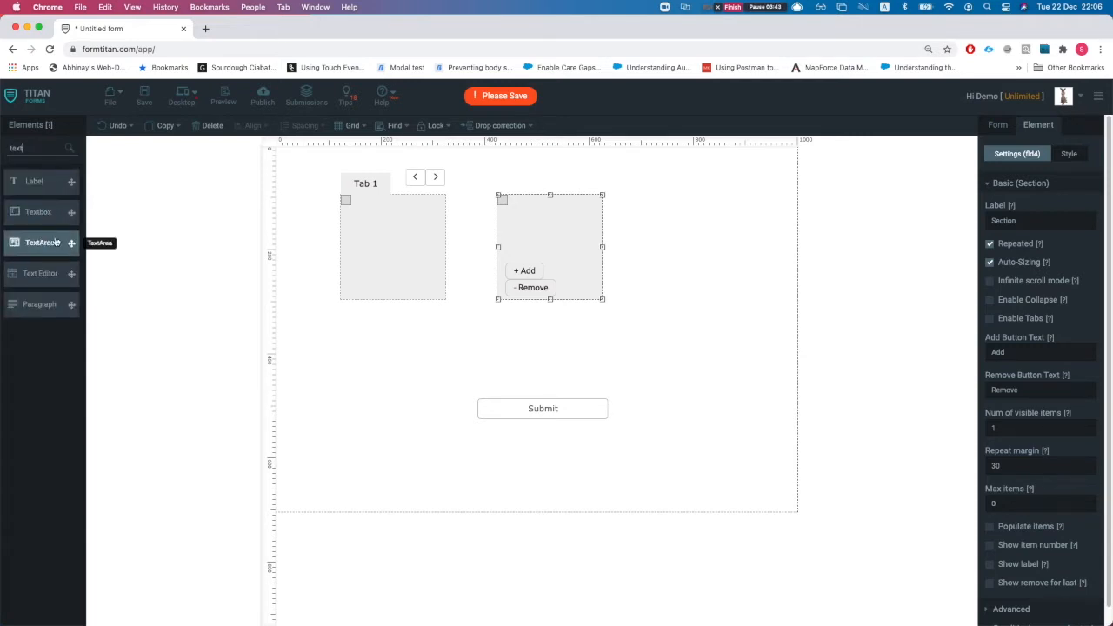
pyautogui.moveTo(37, 212); pyautogui.dragTo(362, 374)
# Search the elements for "sec" and add a plain Section on the other side of the Submit button from the Textbox.
pyautogui.doubleClick(40, 148)
pyautogui.write('li')
pyautogui.press('BackSpace')
pyautogui.press('BackSpace')
pyautogui.write('sec')
pyautogui.moveTo(35, 182); pyautogui.dragTo(687, 353)
# Search the elements for "dro" and add a DropDown beside the Repeat section, above the plain Section.
pyautogui.doubleClick(30, 148)
pyautogui.write('dro')
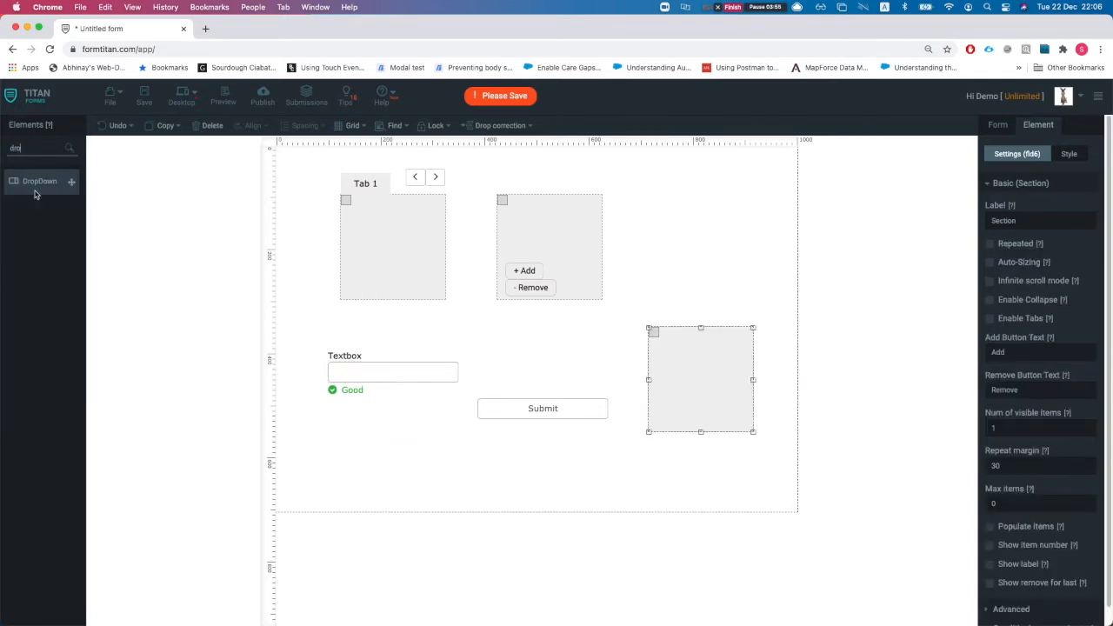
pyautogui.moveTo(35, 195); pyautogui.dragTo(468, 255)
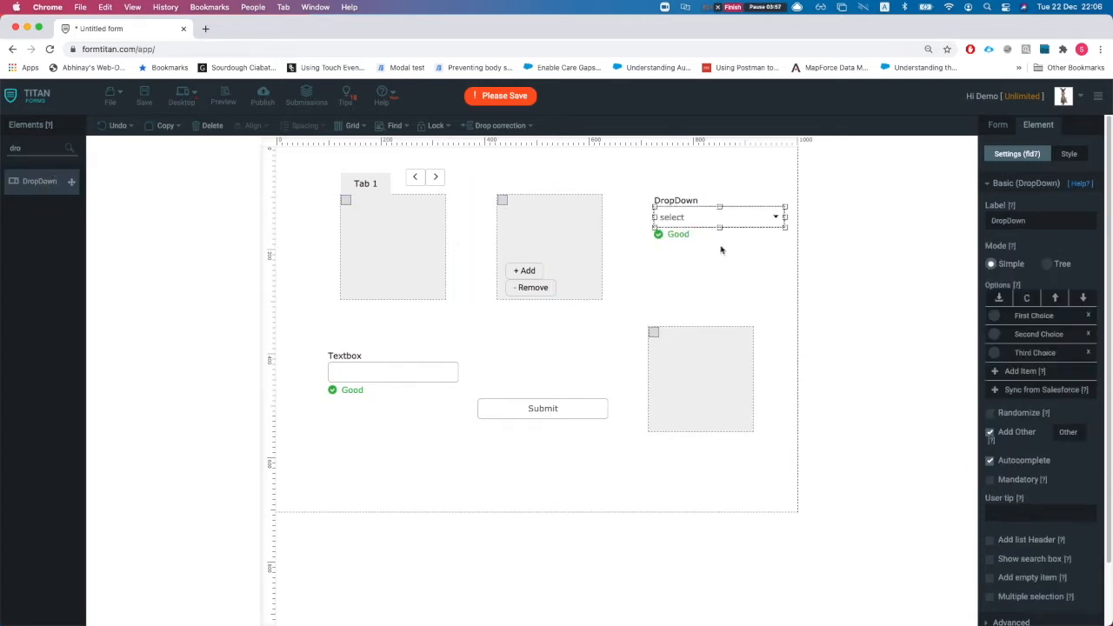
# Select the Tabs section, DropDown and Textbox together, and clear the selection.
pyautogui.click(422, 256)
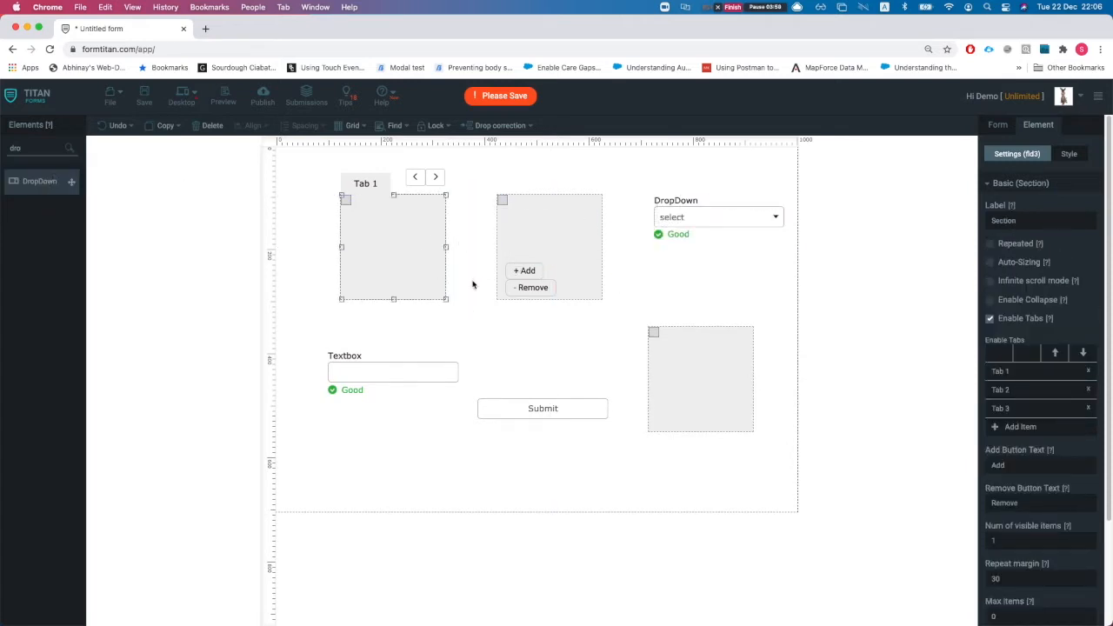
pyautogui.keyDown('shift'); pyautogui.click(732, 217); pyautogui.keyUp('shift')
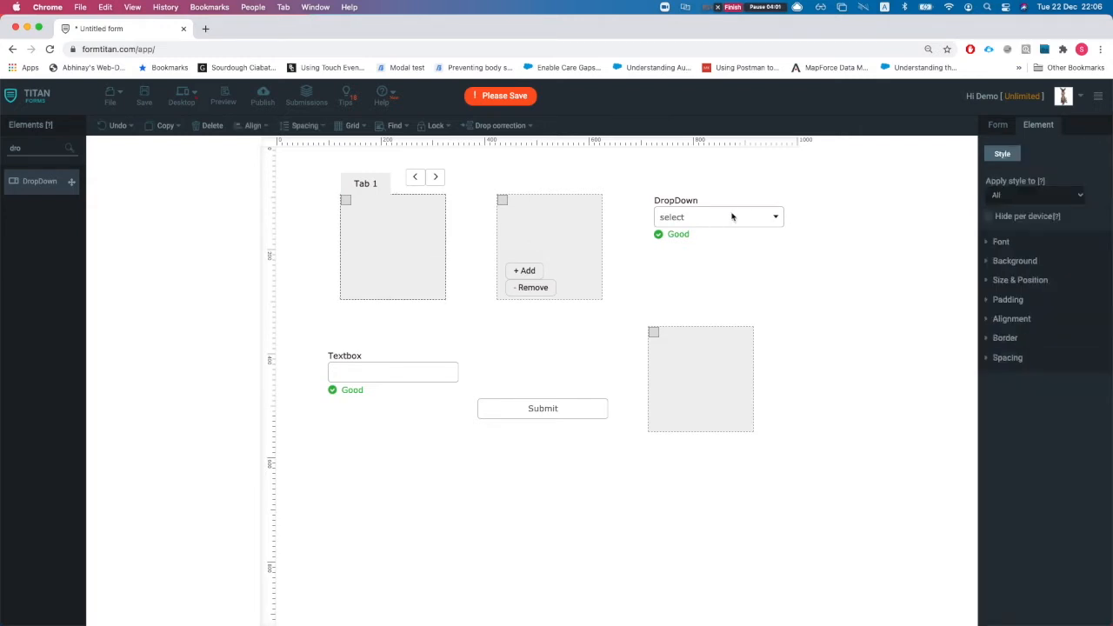
pyautogui.keyDown('shift'); pyautogui.click(372, 373); pyautogui.keyUp('shift')
pyautogui.click(510, 427)
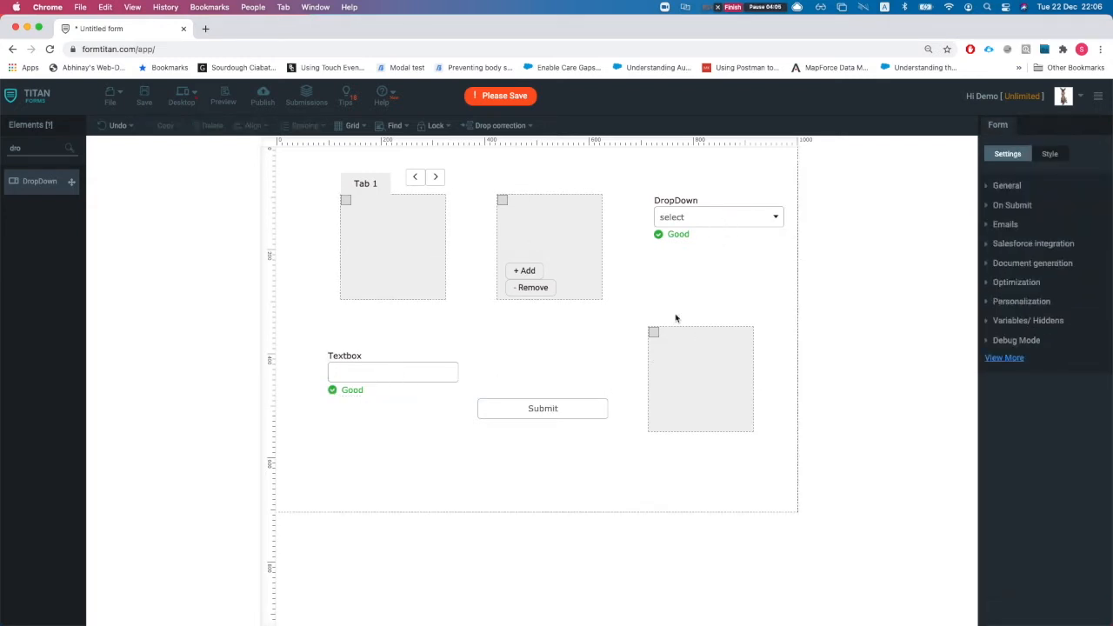
# Delete the DropDown, the Tabs and Repeat sections, and the Textbox from the form.
pyautogui.click(691, 227)
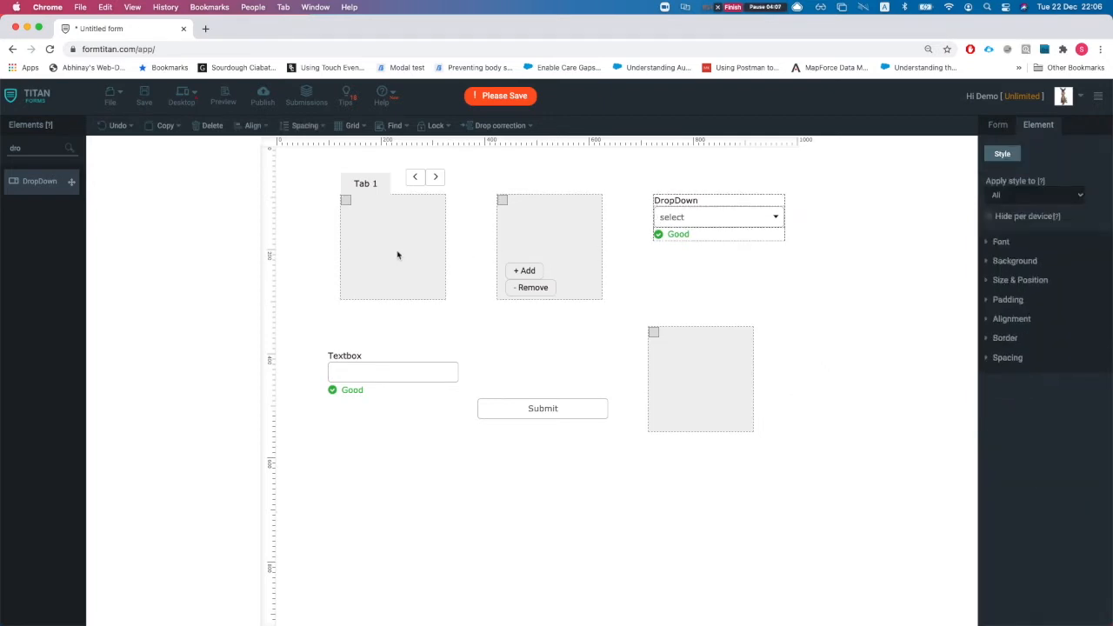
pyautogui.click(396, 220)
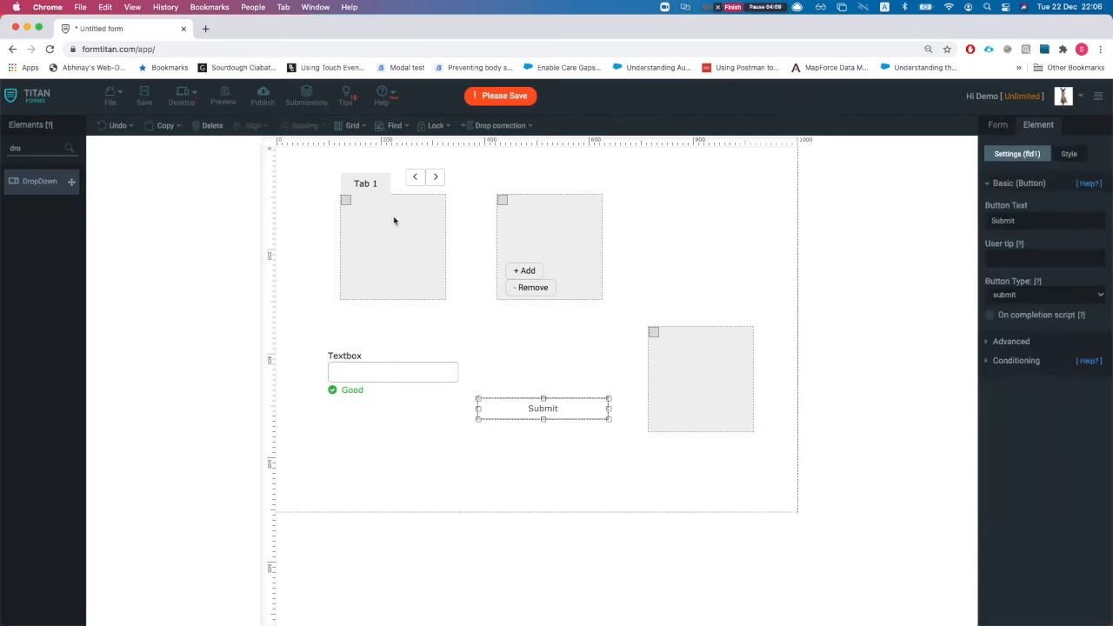
pyautogui.keyDown('shift'); pyautogui.click(549, 240); pyautogui.keyUp('shift')
pyautogui.click(211, 127)
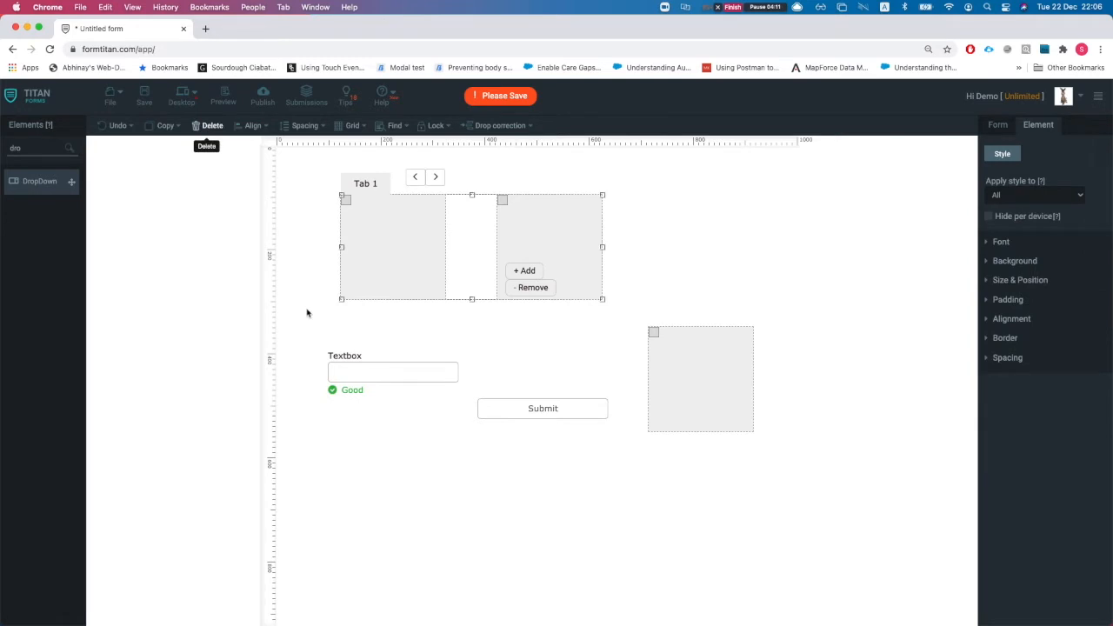
pyautogui.click(351, 364)
pyautogui.click(213, 126)
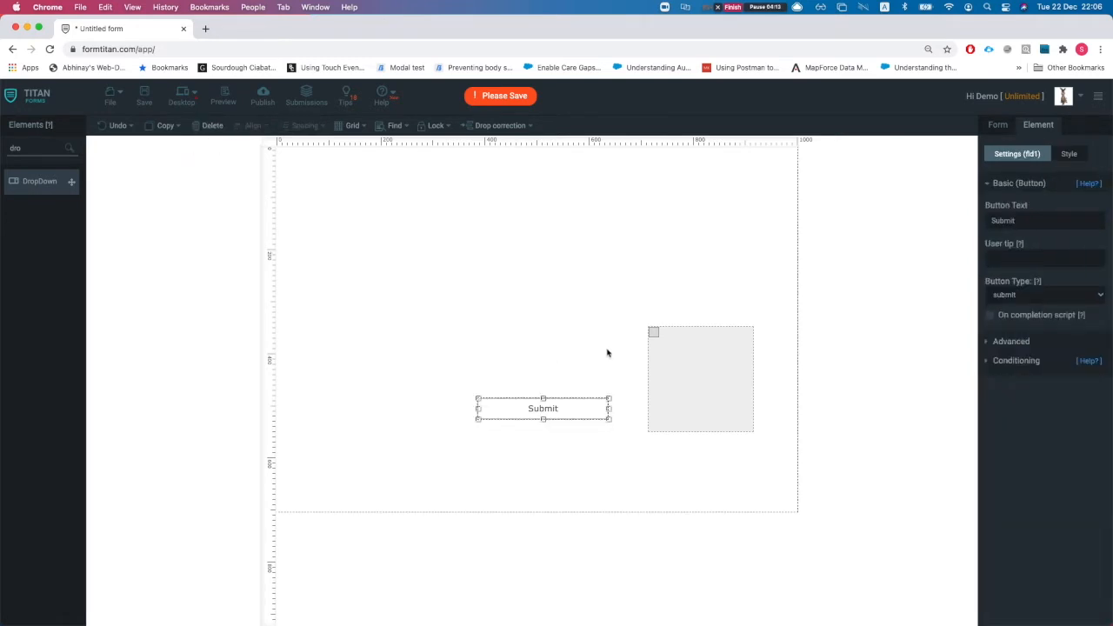
# Move the plain Section to the space above the Submit button, delete it, and clear the element search.
pyautogui.moveTo(657, 354); pyautogui.dragTo(526, 223)
pyautogui.click(212, 125)
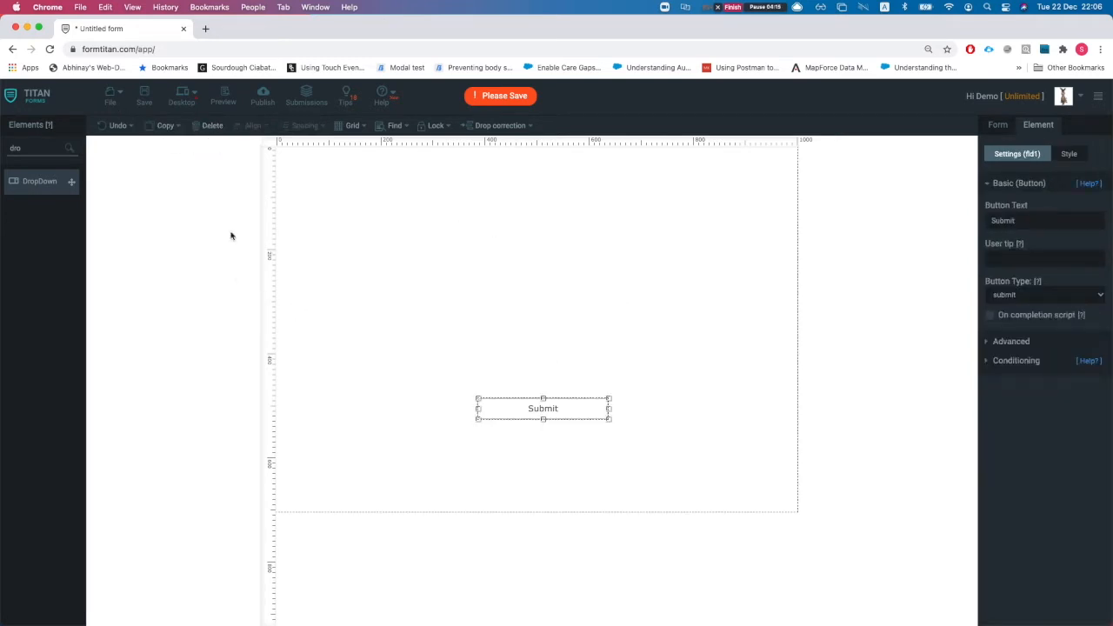
pyautogui.press('BackSpace')
pyautogui.press('BackSpace')
pyautogui.press('BackSpace')
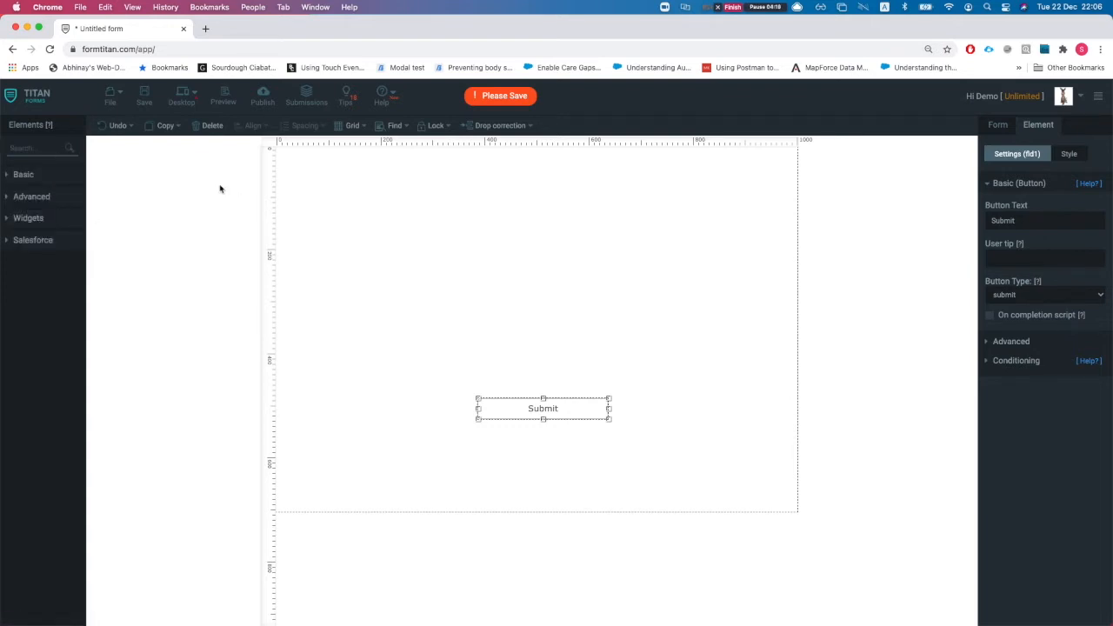
# Undo the Section's deletion and move, and undo the Textbox's deletion.
pyautogui.click(107, 128)
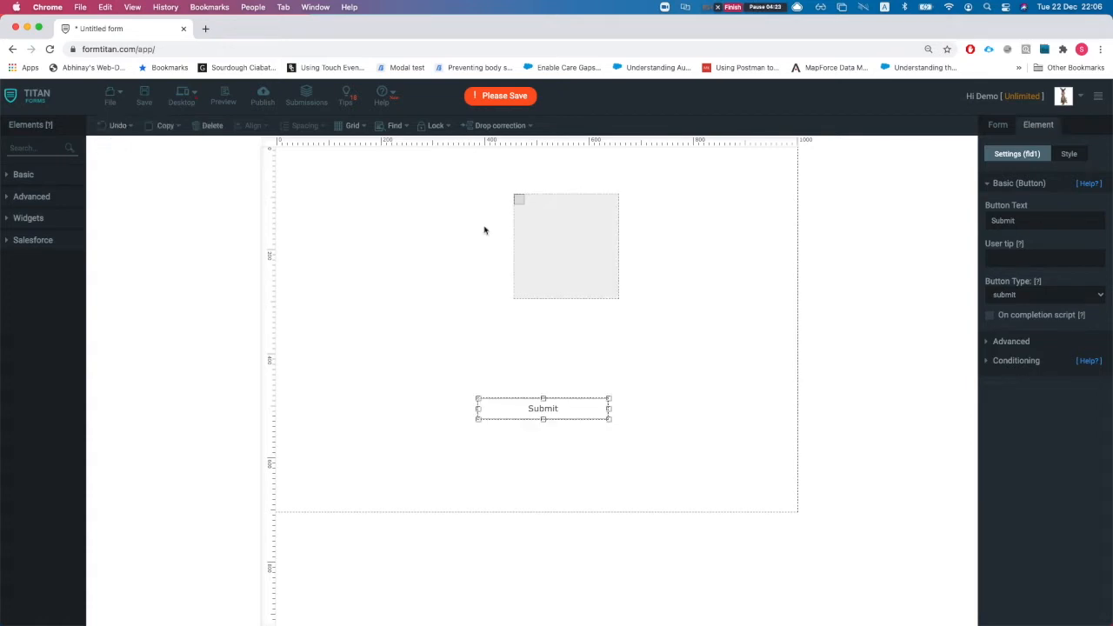
pyautogui.click(563, 262)
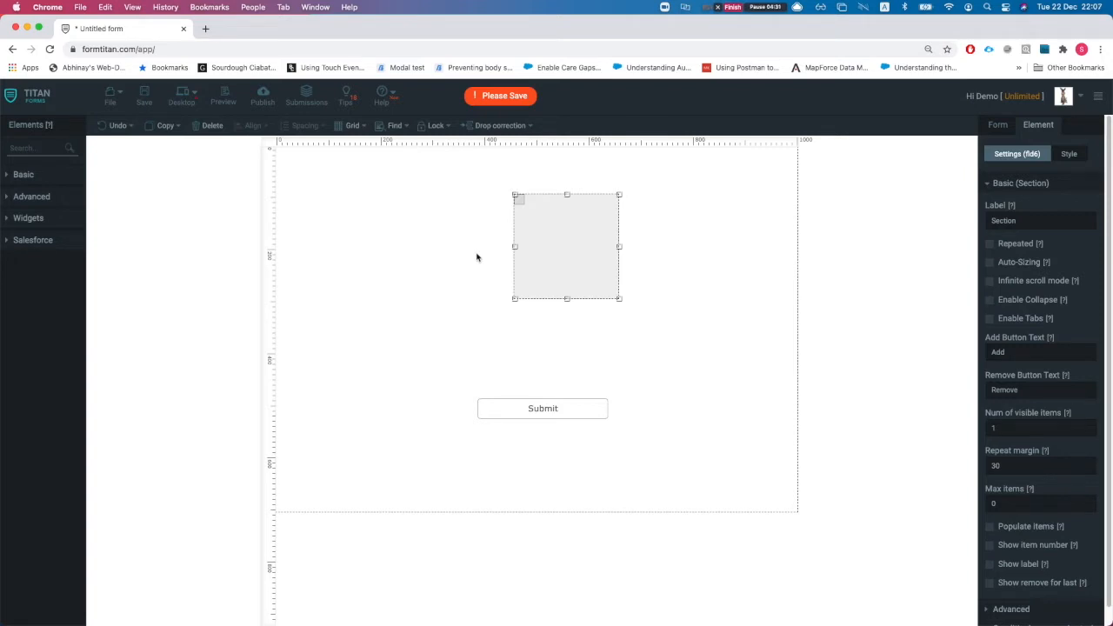
pyautogui.press('super+z')
pyautogui.press('super+z')
pyautogui.press('super+z')
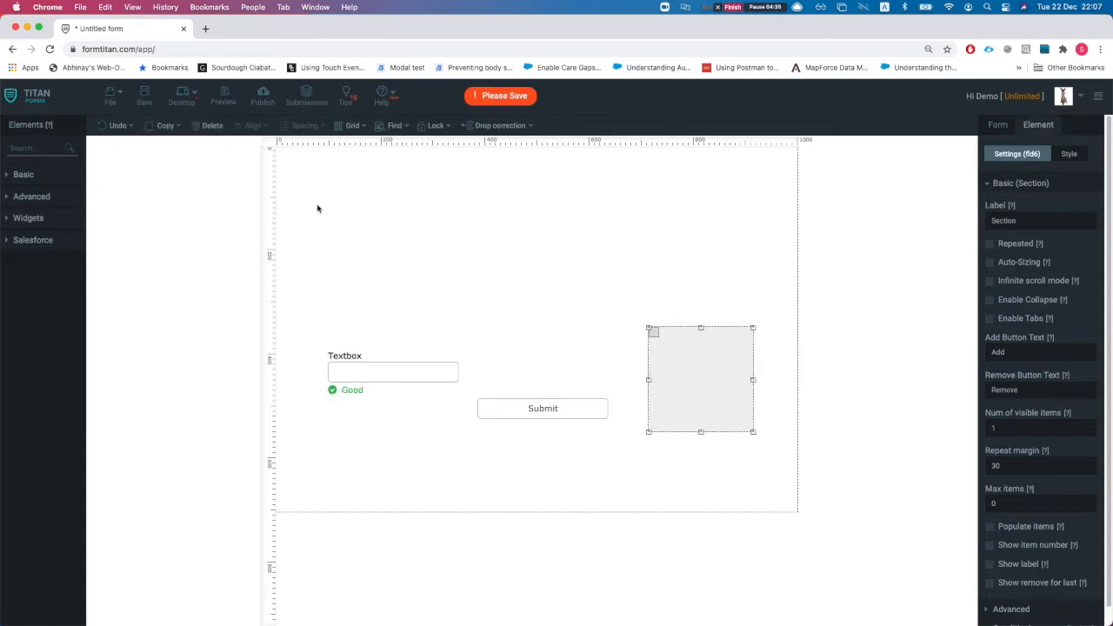
# Delete the restored Textbox and plain Section, leaving only the Submit button selected by nothing.
pyautogui.click(383, 370)
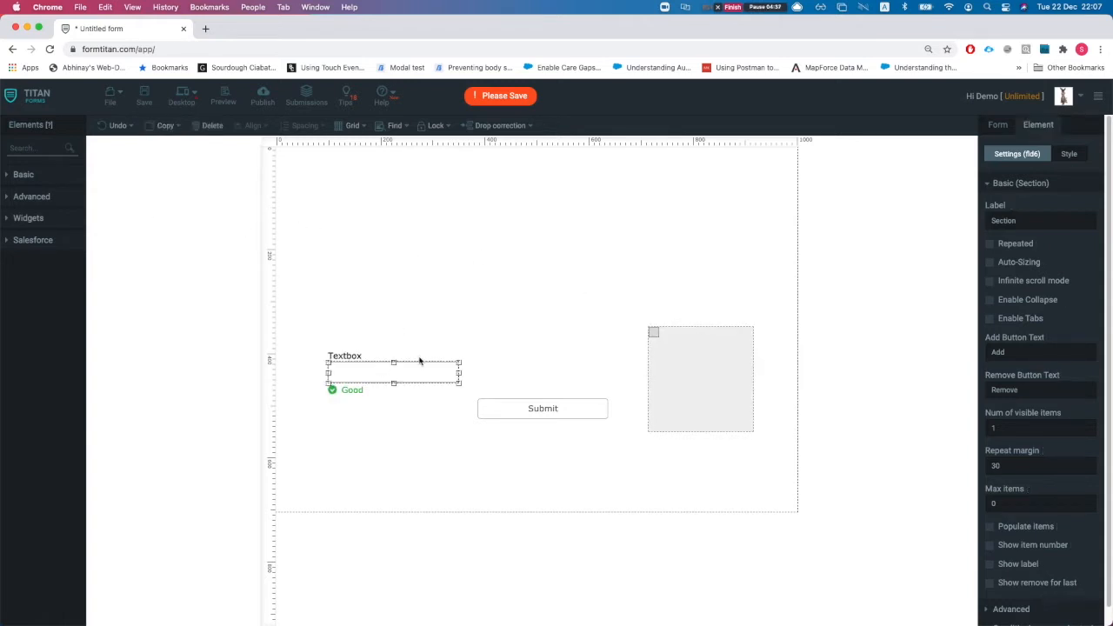
pyautogui.click(200, 125)
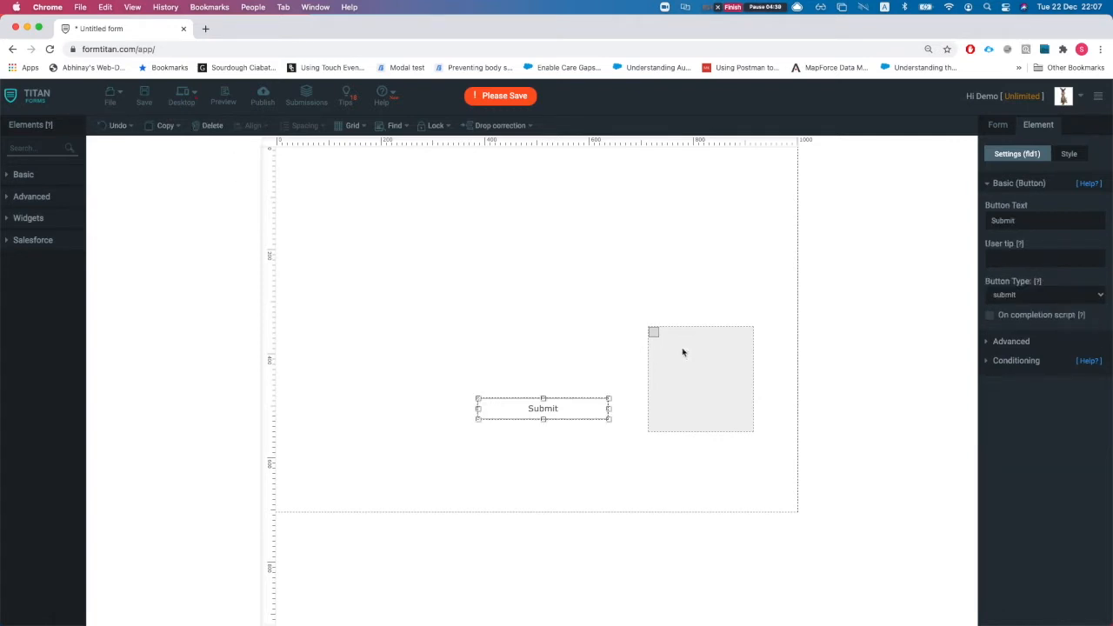
pyautogui.click(683, 351)
pyautogui.click(194, 125)
pyautogui.click(519, 290)
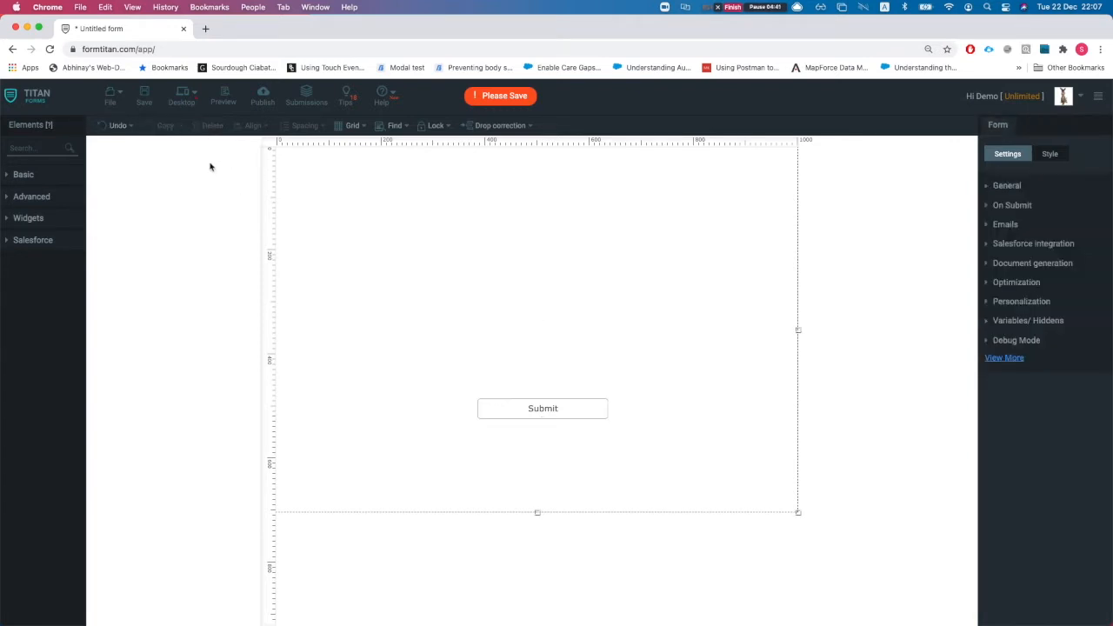
# Search the elements for "text" and add a Textbox above the Submit button.
pyautogui.click(57, 149)
pyautogui.write('text')
pyautogui.moveTo(35, 213); pyautogui.dragTo(510, 214)
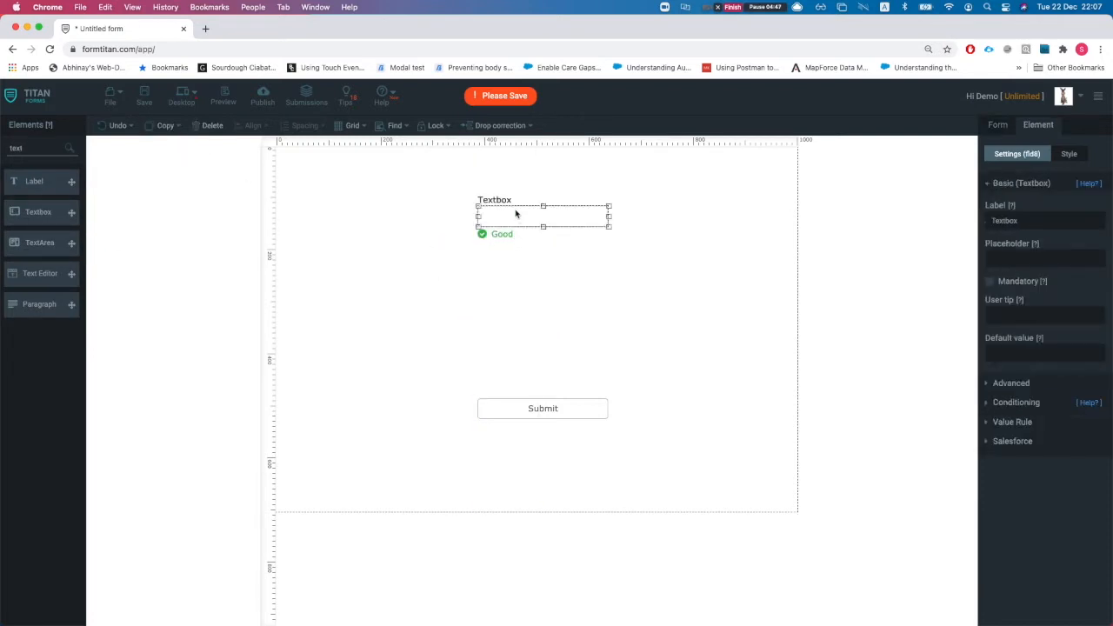
# Set the Textbox's label to "HEllo" and move the Textbox slightly up to about position 375,54.
pyautogui.click(1013, 384)
pyautogui.click(1022, 183)
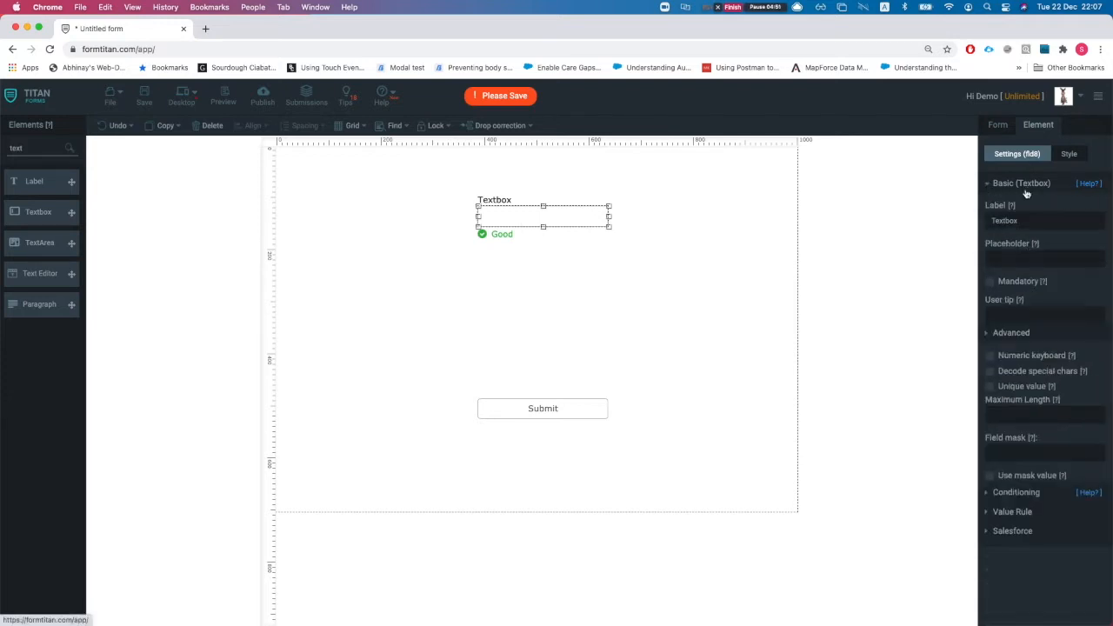
pyautogui.doubleClick(1023, 220)
pyautogui.write('Hell')
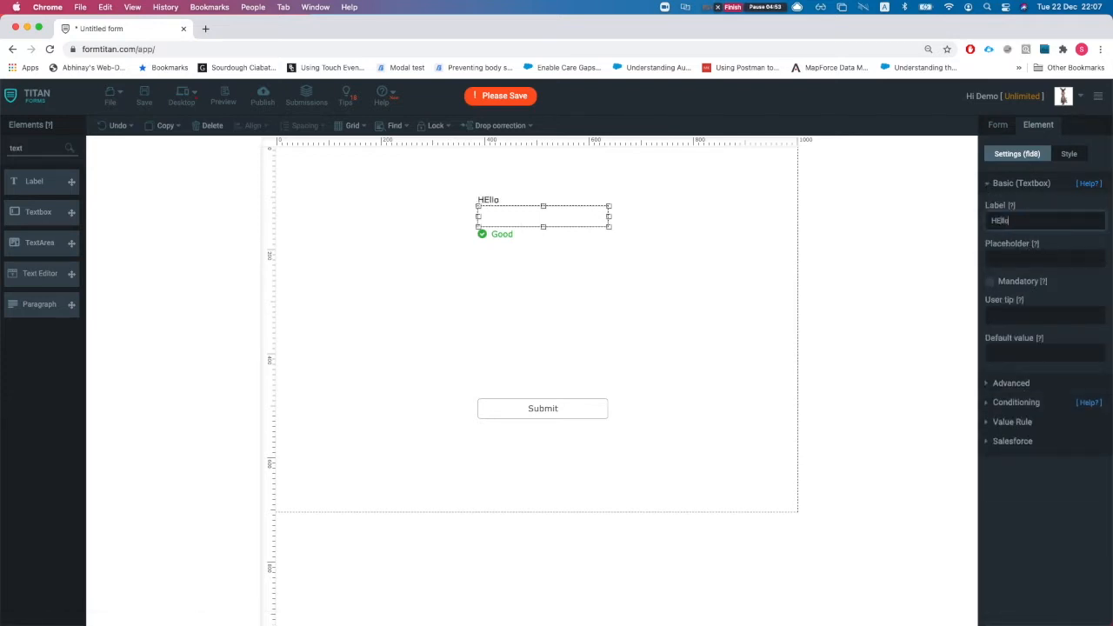
pyautogui.click(462, 302)
pyautogui.moveTo(522, 223); pyautogui.dragTo(517, 204)
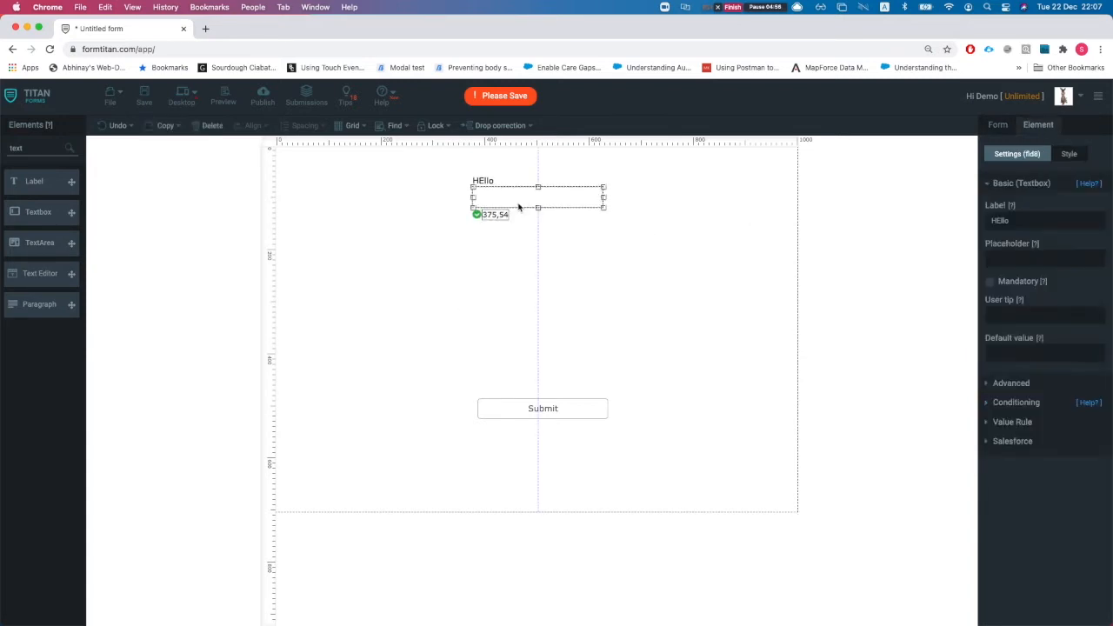
# Duplicate the "HEllo" Textbox, place the duplicate directly below the original, and delete it.
pyautogui.click(179, 126)
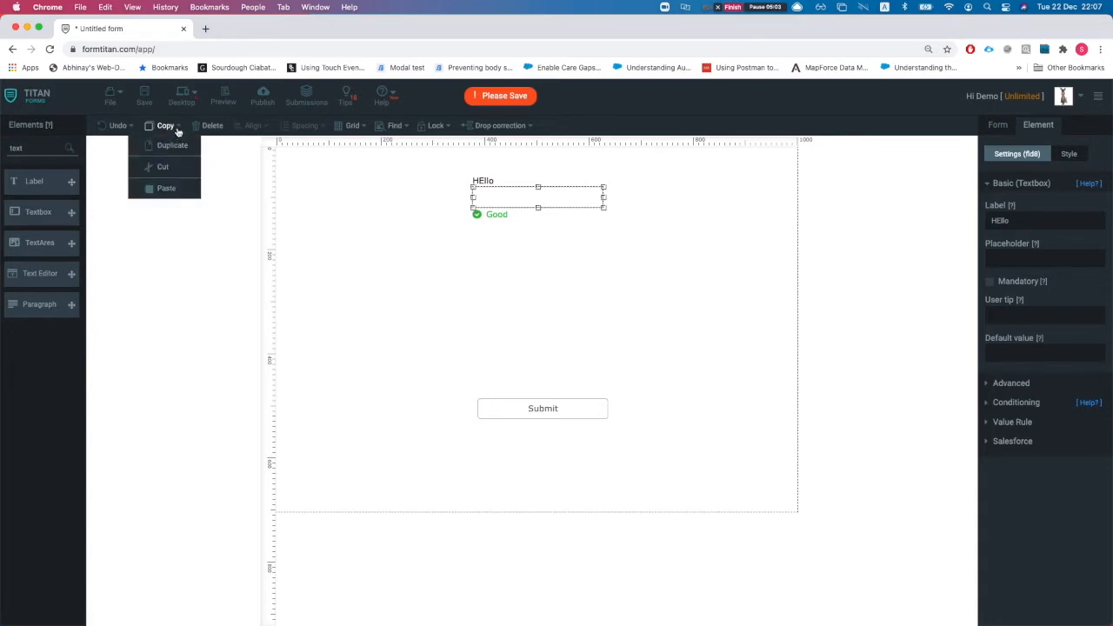
pyautogui.click(173, 145)
pyautogui.moveTo(560, 220); pyautogui.dragTo(544, 255)
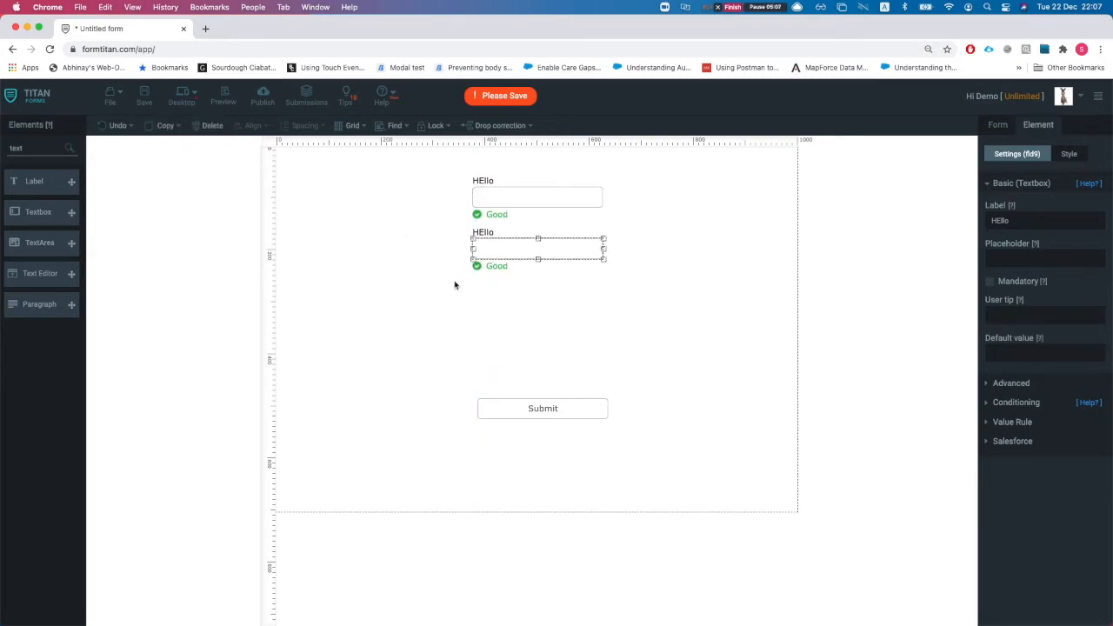
pyautogui.click(208, 126)
# Copy and paste the "HEllo" Textbox, placing the pasted copy directly below the original.
pyautogui.click(533, 200)
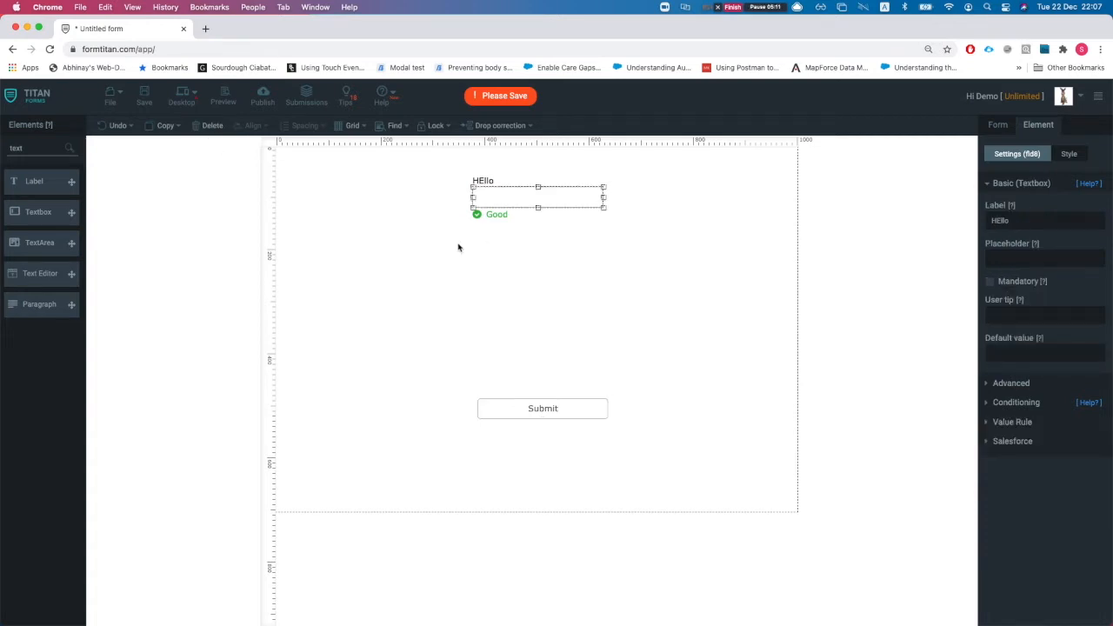
pyautogui.press('super+v')
pyautogui.moveTo(516, 221); pyautogui.dragTo(500, 260)
pyautogui.click(365, 225)
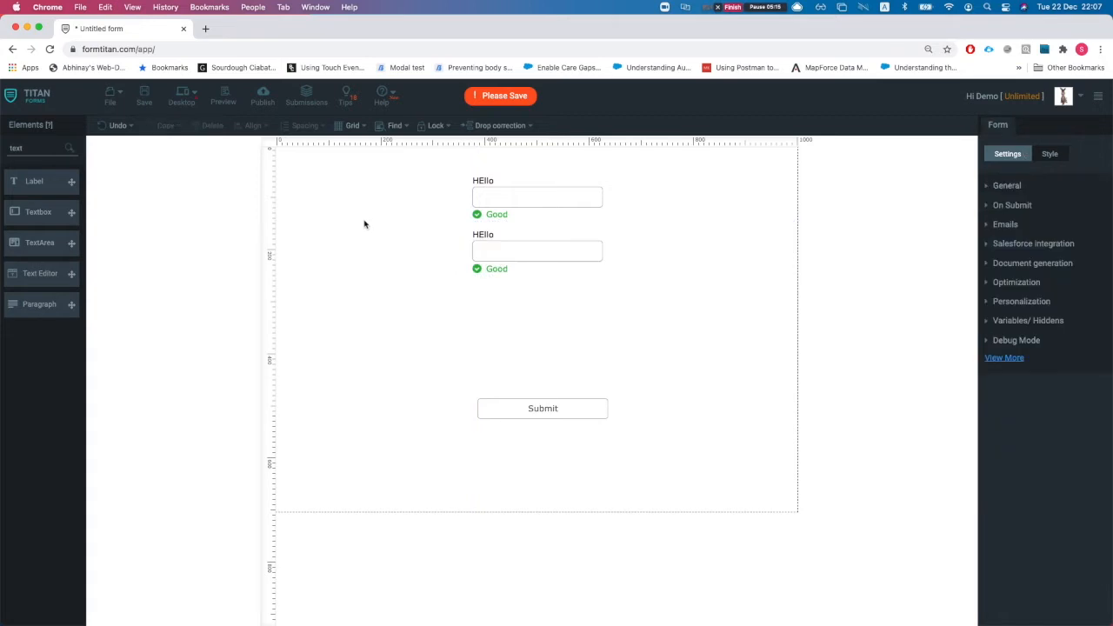
# Align both "HEllo" Textboxes to the left and clear the selection.
pyautogui.click(474, 230)
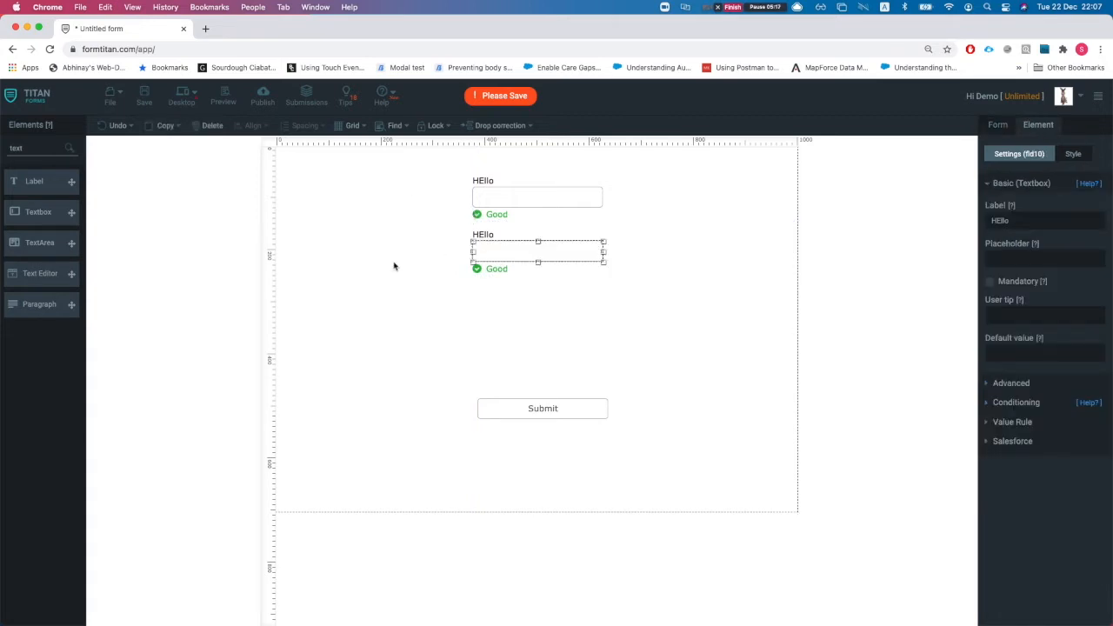
pyautogui.keyDown('shift'); pyautogui.click(508, 201); pyautogui.keyUp('shift')
pyautogui.click(253, 126)
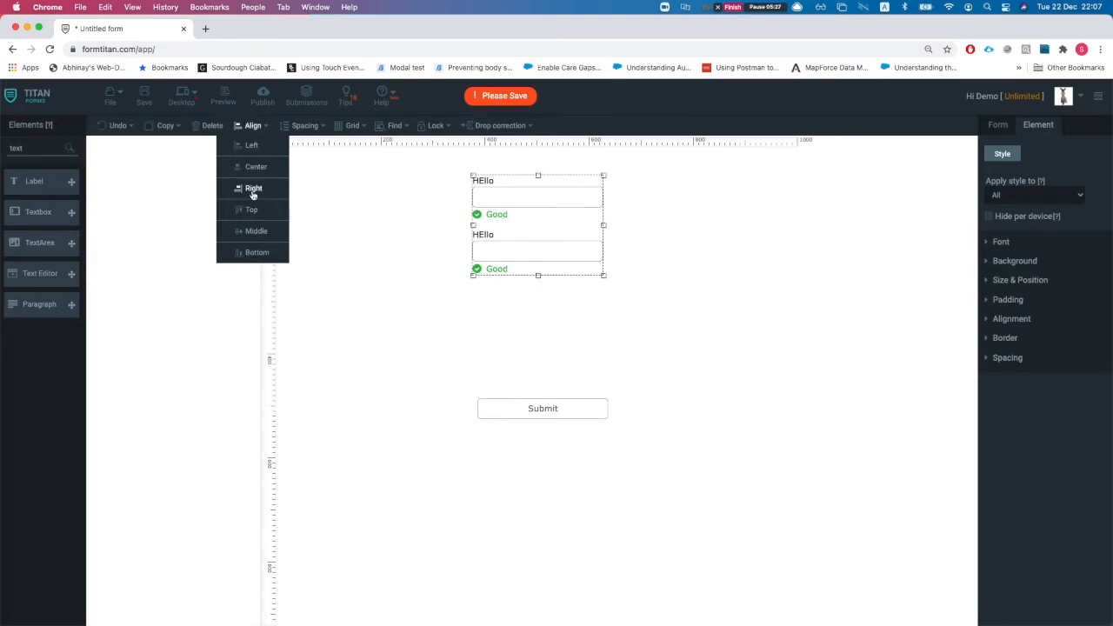
pyautogui.click(251, 145)
pyautogui.click(397, 180)
# Select both Textboxes with the Submit button and view the vertical and horizontal spacing options.
pyautogui.click(480, 199)
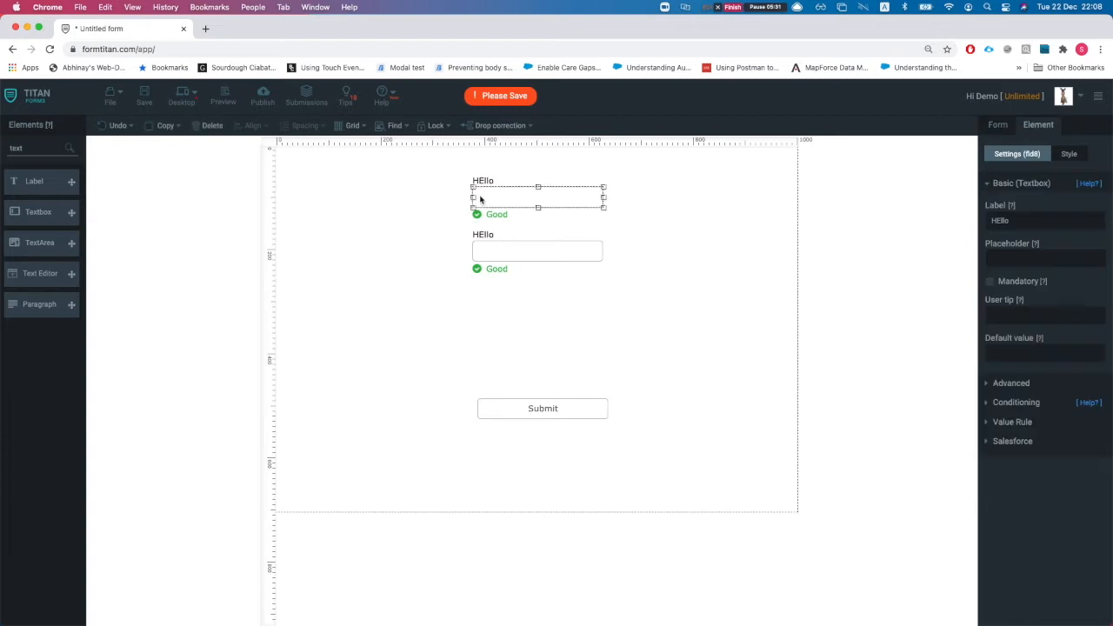
pyautogui.keyDown('shift'); pyautogui.click(503, 252); pyautogui.keyUp('shift')
pyautogui.keyDown('shift'); pyautogui.click(513, 408); pyautogui.keyUp('shift')
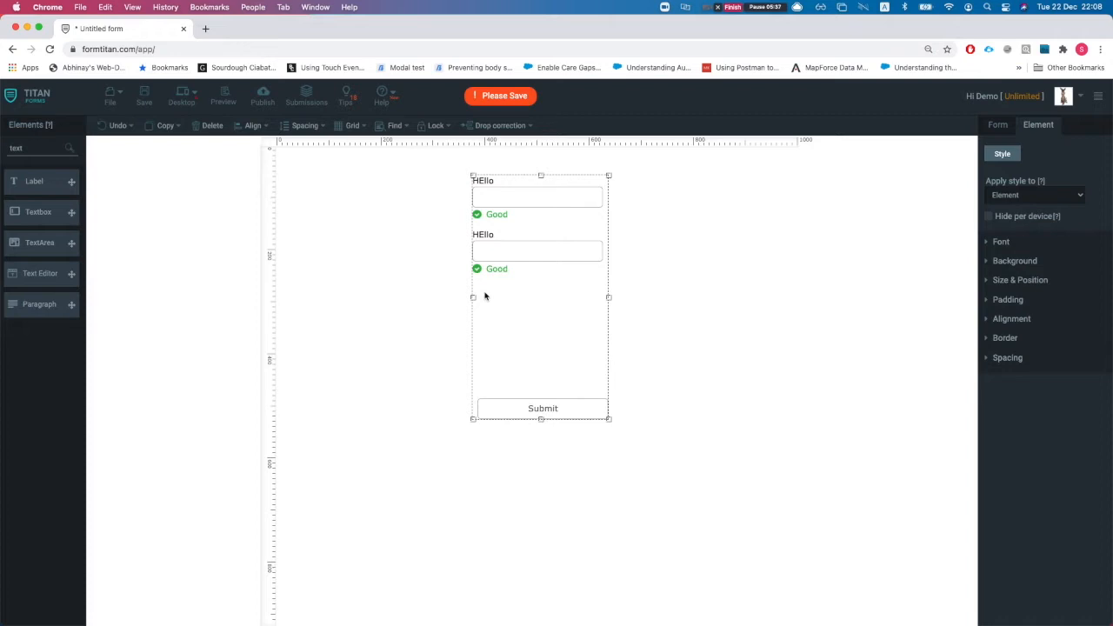
pyautogui.click(317, 128)
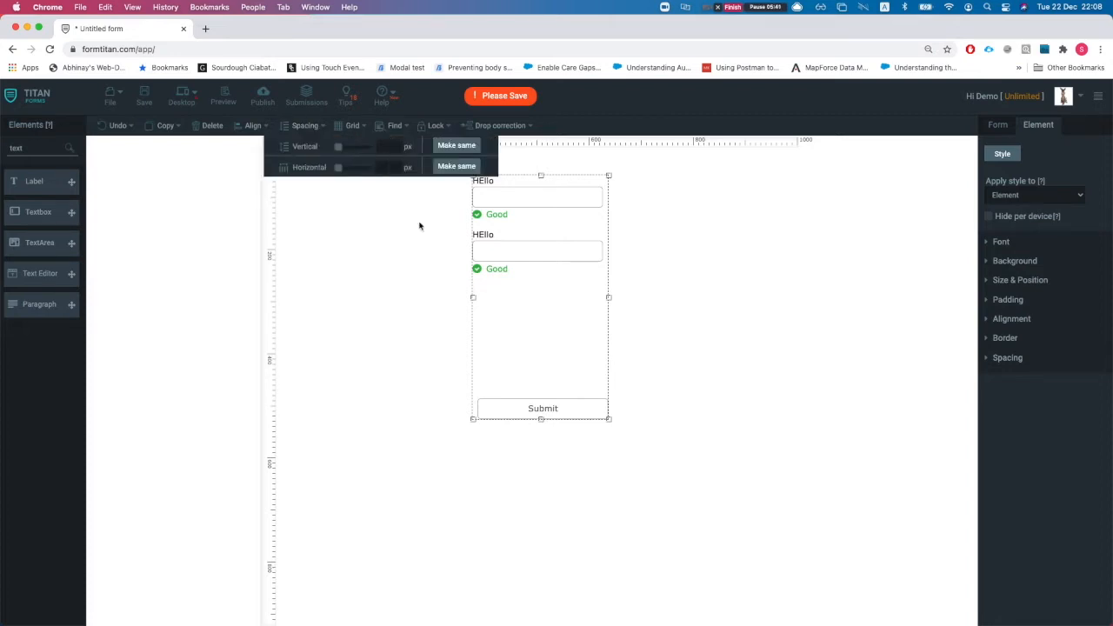
pyautogui.click(403, 275)
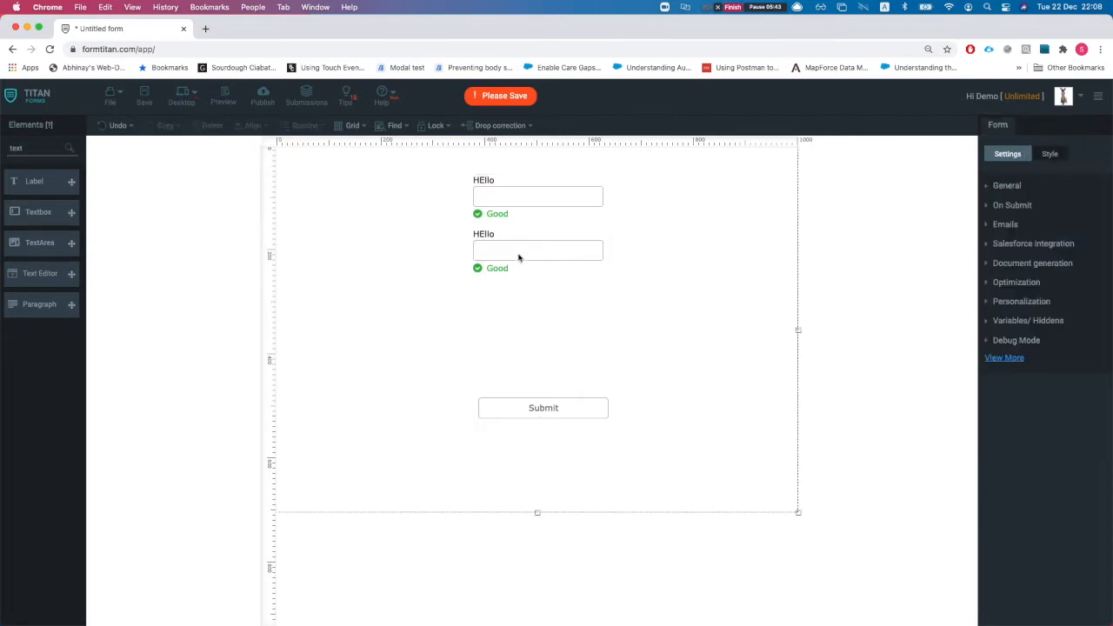
# Reposition the two Textboxes above the Submit button, lined up with it and spaced further apart.
pyautogui.moveTo(518, 258); pyautogui.dragTo(523, 378)
pyautogui.moveTo(489, 188); pyautogui.dragTo(497, 258)
pyautogui.moveTo(501, 380); pyautogui.dragTo(498, 305)
pyautogui.moveTo(490, 220); pyautogui.dragTo(495, 226)
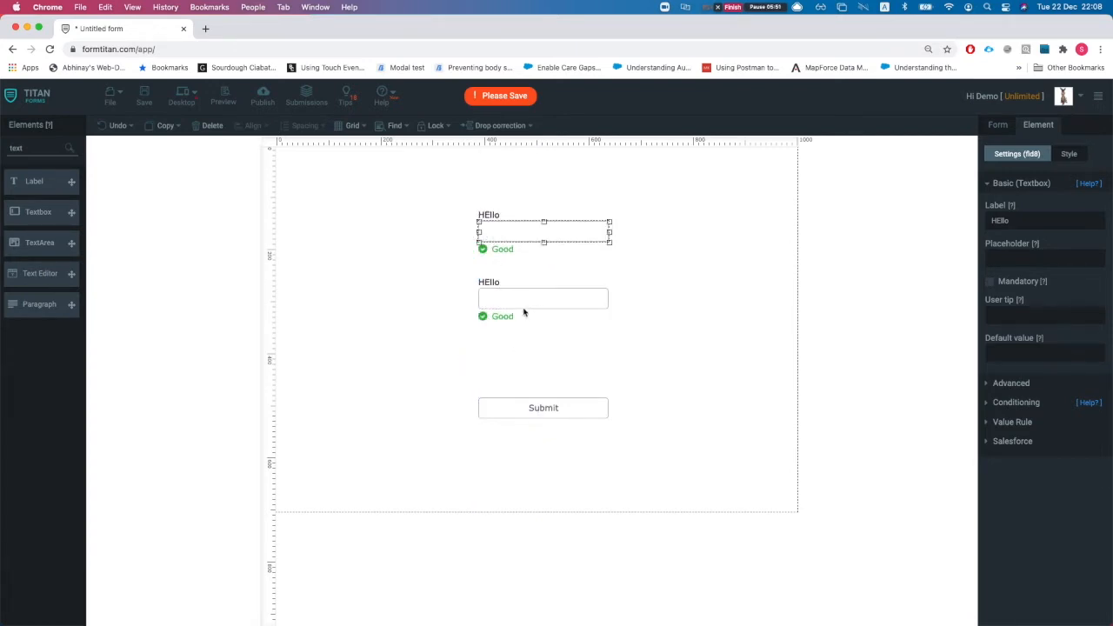
# Set the vertical spacing between both Textboxes and the Submit button to 2 px.
pyautogui.keyDown('shift'); pyautogui.click(523, 312); pyautogui.keyUp('shift')
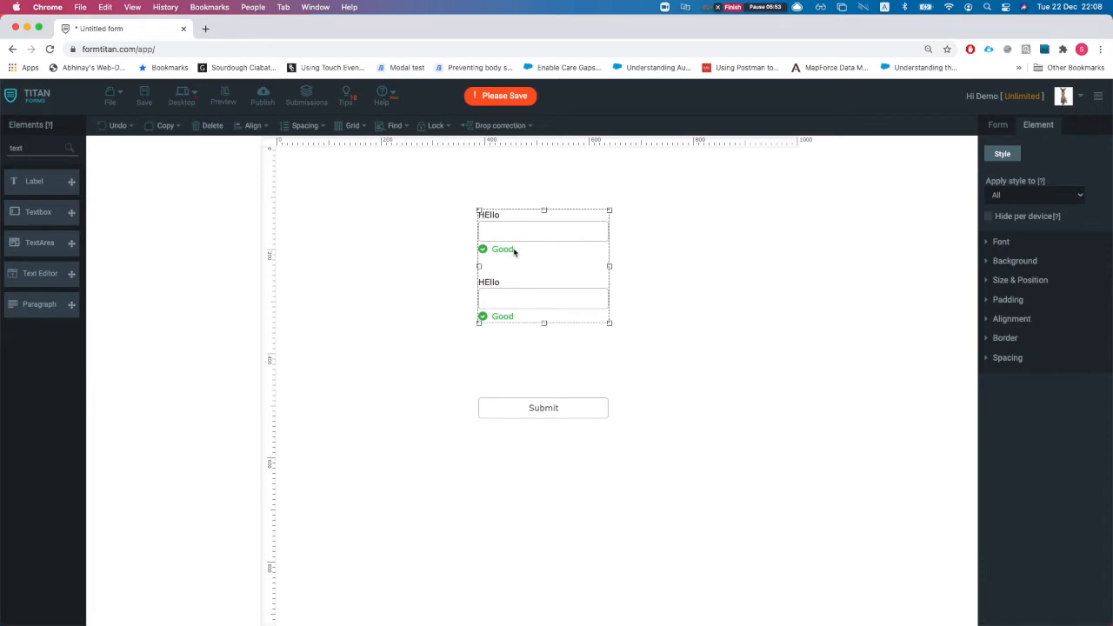
pyautogui.keyDown('shift'); pyautogui.click(528, 415); pyautogui.keyUp('shift')
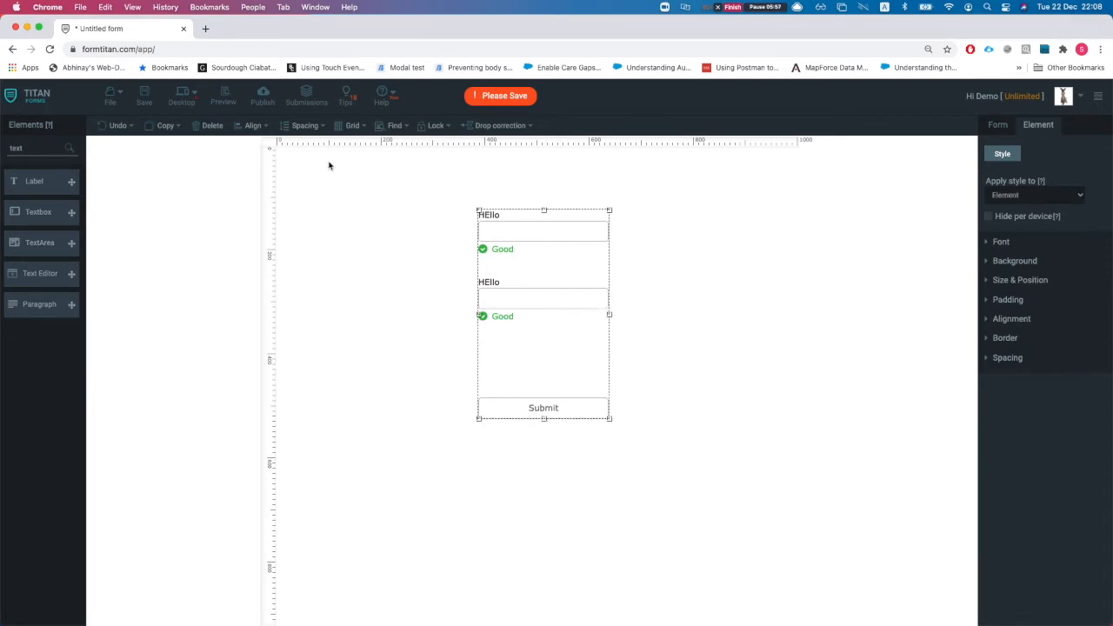
pyautogui.click(306, 127)
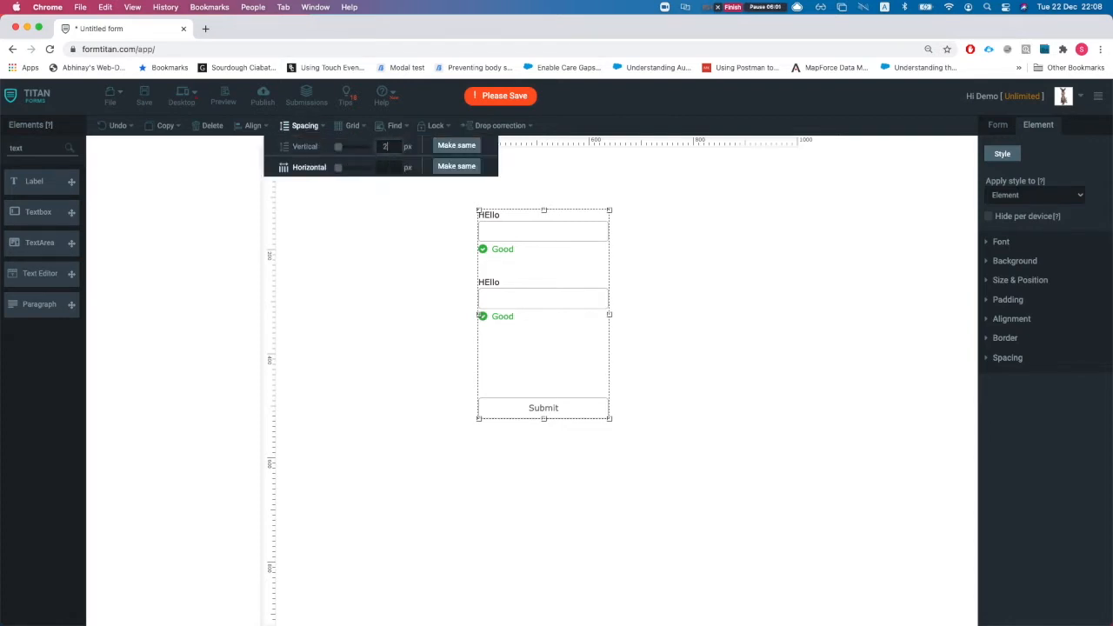
pyautogui.press('Return')
pyautogui.click(419, 331)
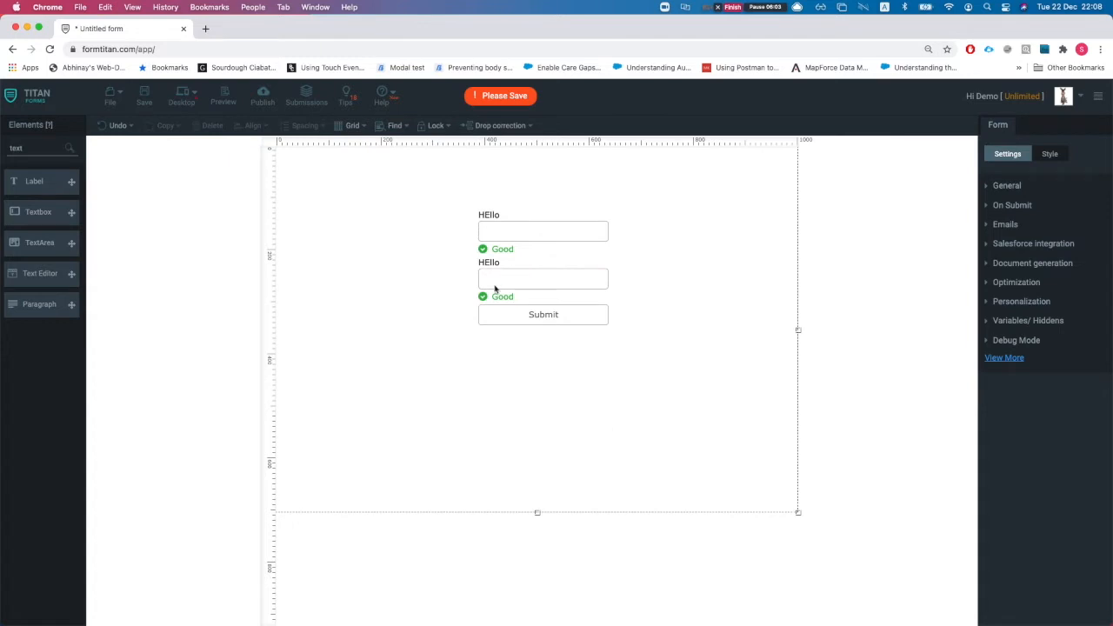
# Place the upper Textbox beside the lower one and move both together toward the form's top edge.
pyautogui.moveTo(515, 235); pyautogui.dragTo(658, 283)
pyautogui.keyDown('shift'); pyautogui.click(534, 286); pyautogui.keyUp('shift')
pyautogui.moveTo(534, 286); pyautogui.dragTo(485, 206)
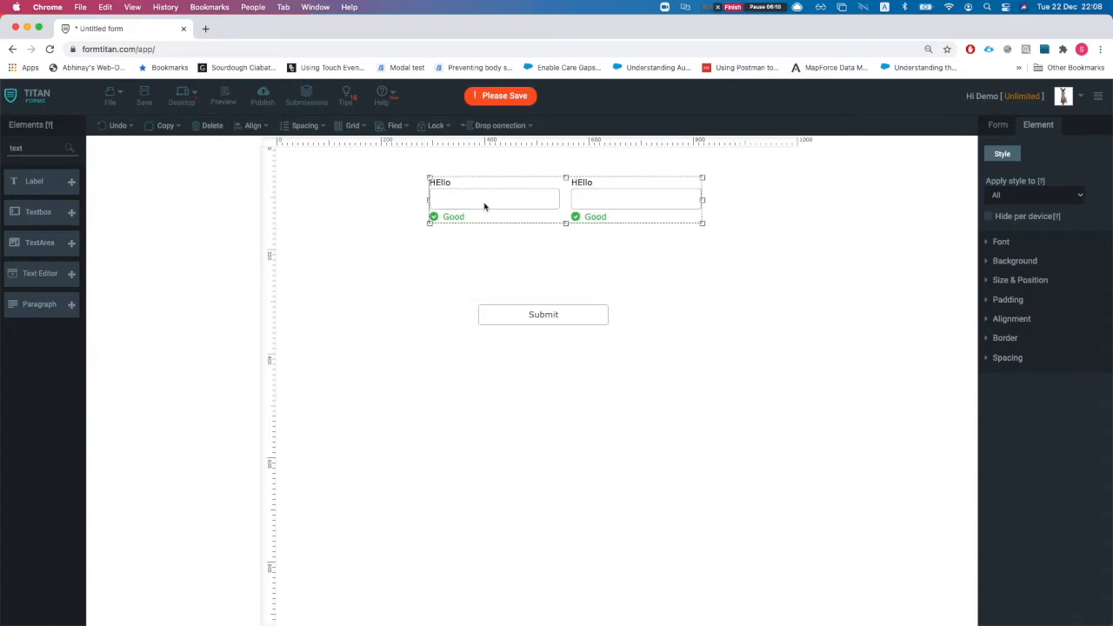
# Set the horizontal spacing between the two side-by-side Textboxes to 10 px.
pyautogui.click(319, 126)
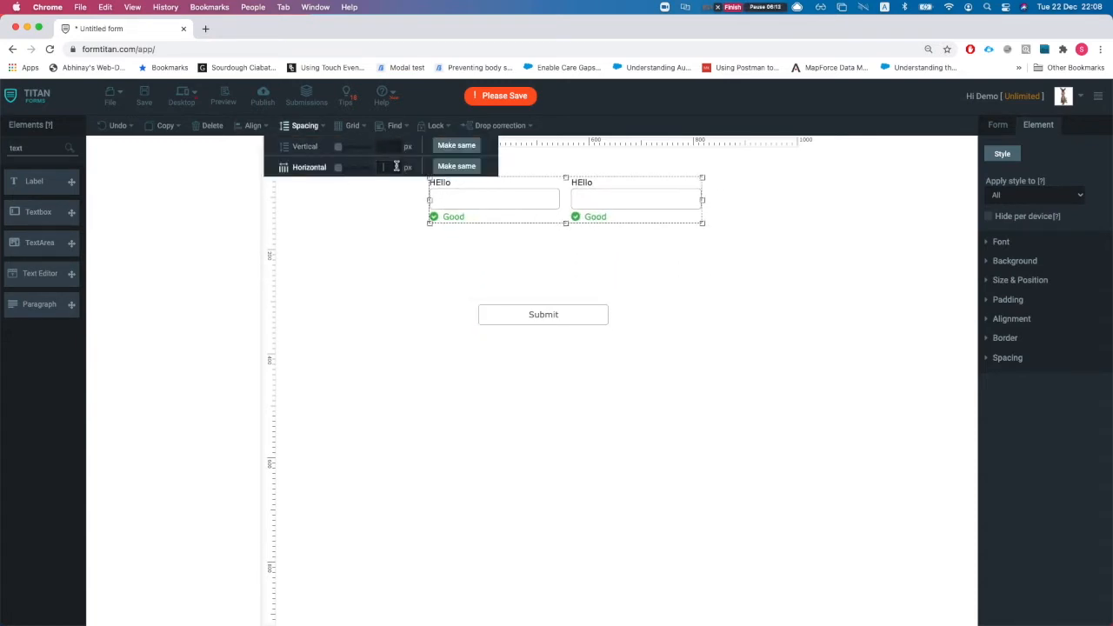
pyautogui.write('10')
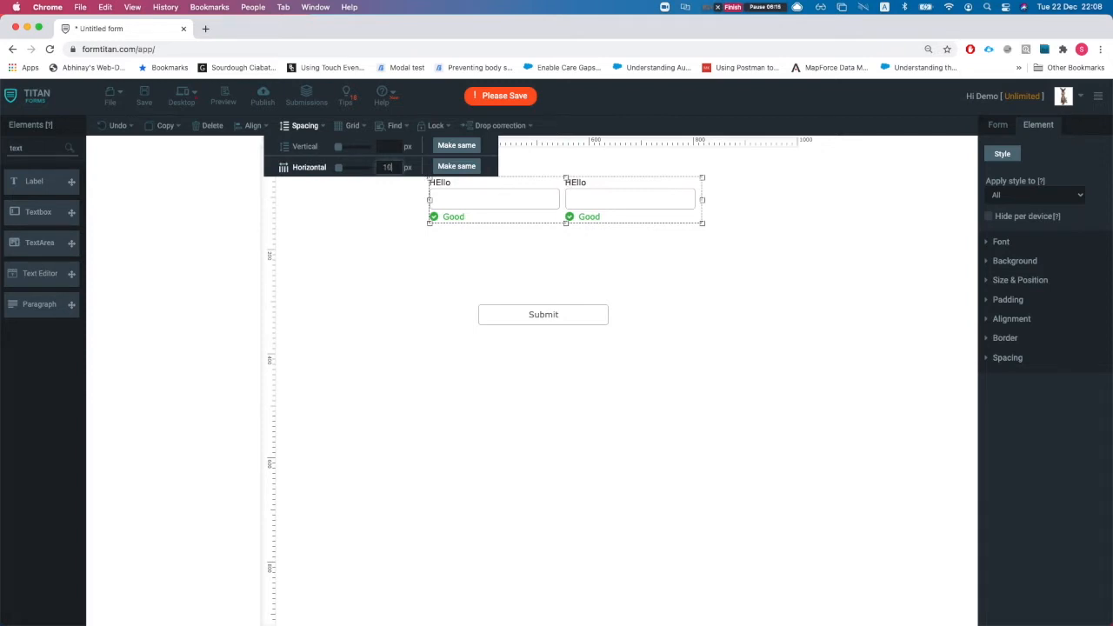
pyautogui.click(418, 320)
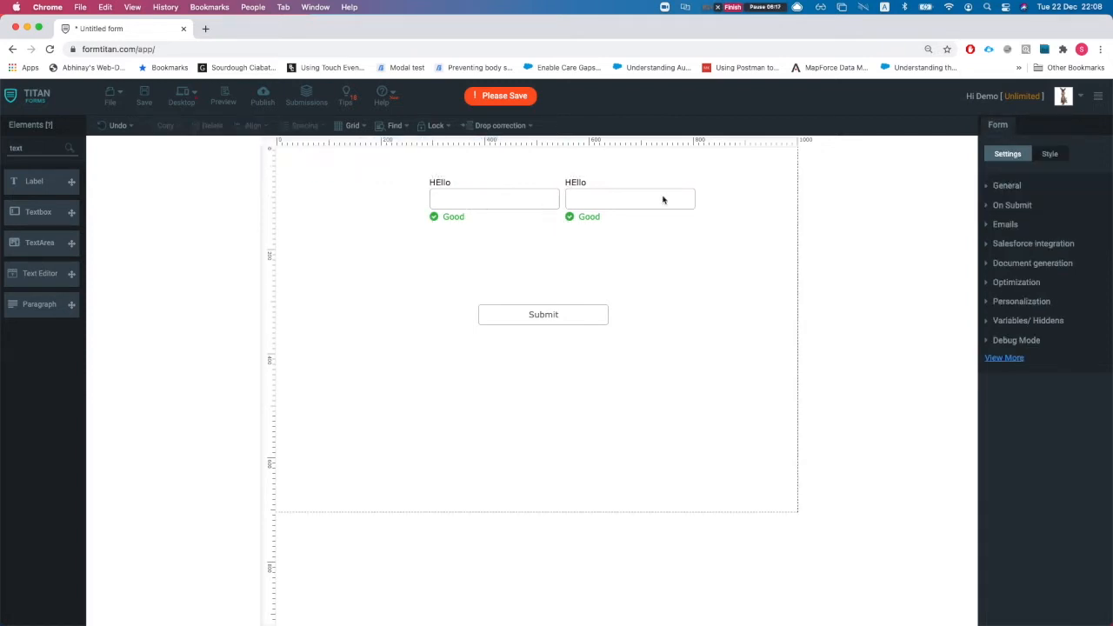
# Stack the second Textbox below the first and line up the Submit button beneath them.
pyautogui.click(567, 195)
pyautogui.click(496, 202)
pyautogui.click(612, 201)
pyautogui.click(507, 281)
pyautogui.moveTo(585, 199); pyautogui.dragTo(449, 252)
pyautogui.moveTo(526, 310); pyautogui.dragTo(487, 313)
# Turn on snap to grid for the form canvas.
pyautogui.click(351, 125)
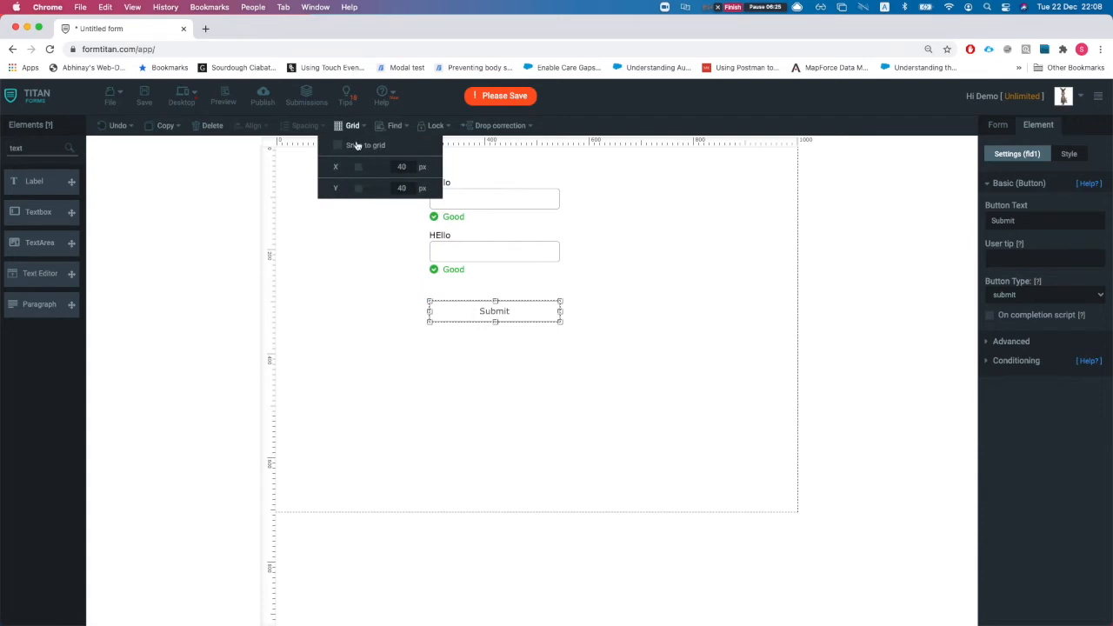
pyautogui.click(339, 147)
pyautogui.click(521, 211)
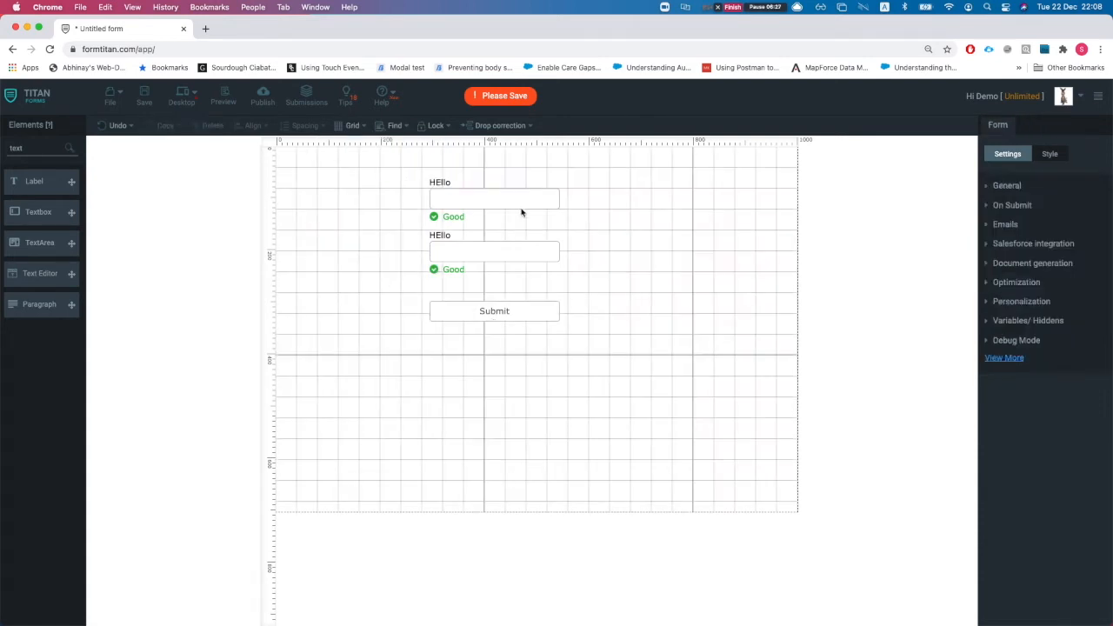
# Snap both Textboxes and the Submit button to the vertical grid line at about 40 px, stacked in one column.
pyautogui.moveTo(492, 199); pyautogui.dragTo(364, 200)
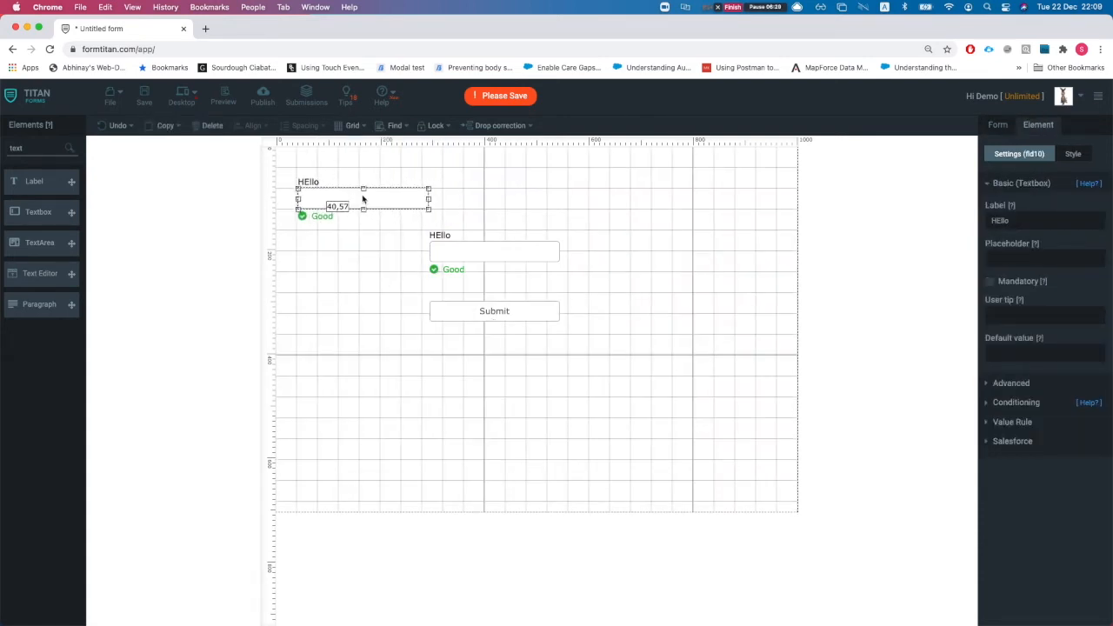
pyautogui.moveTo(452, 251); pyautogui.dragTo(343, 236)
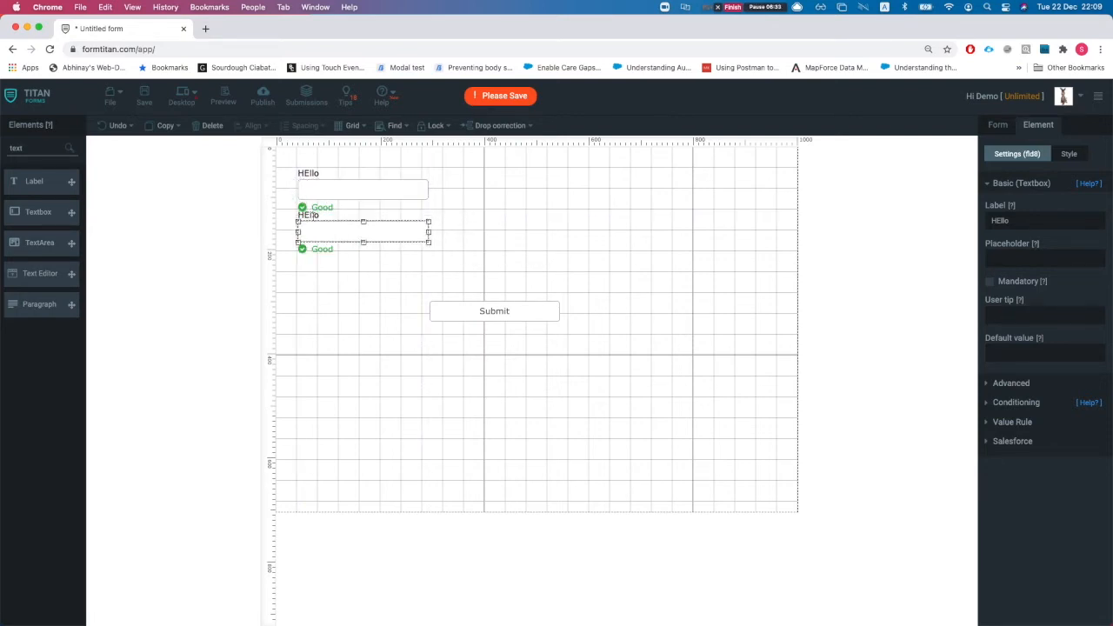
pyautogui.moveTo(456, 317); pyautogui.dragTo(324, 287)
# Set the grid spacing to 60 px for both X and Y.
pyautogui.click(352, 125)
pyautogui.doubleClick(405, 166)
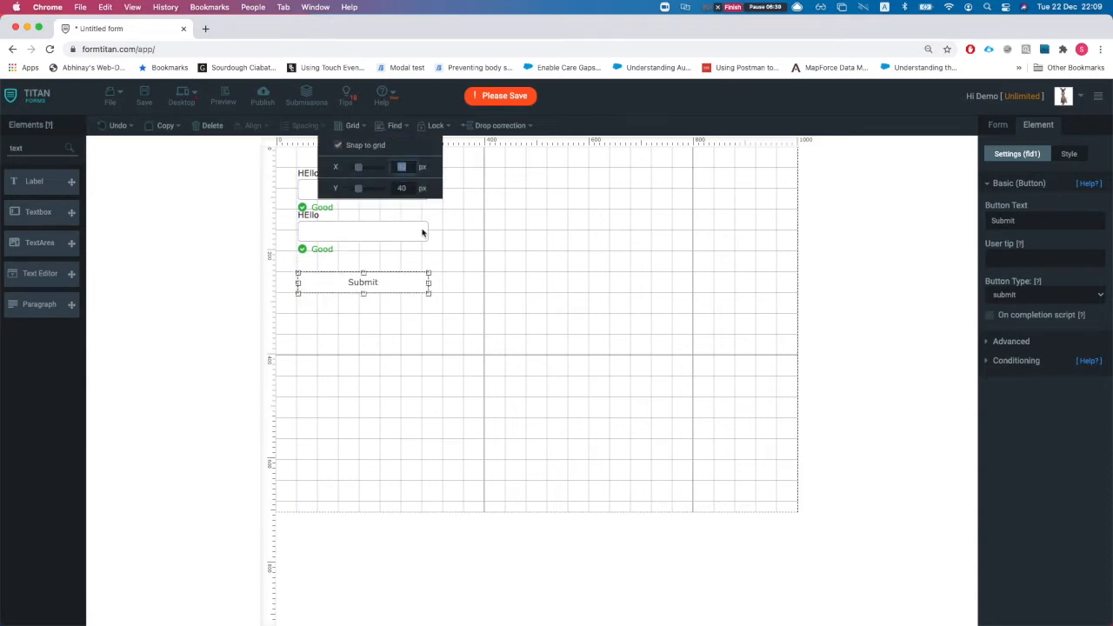
pyautogui.write('60')
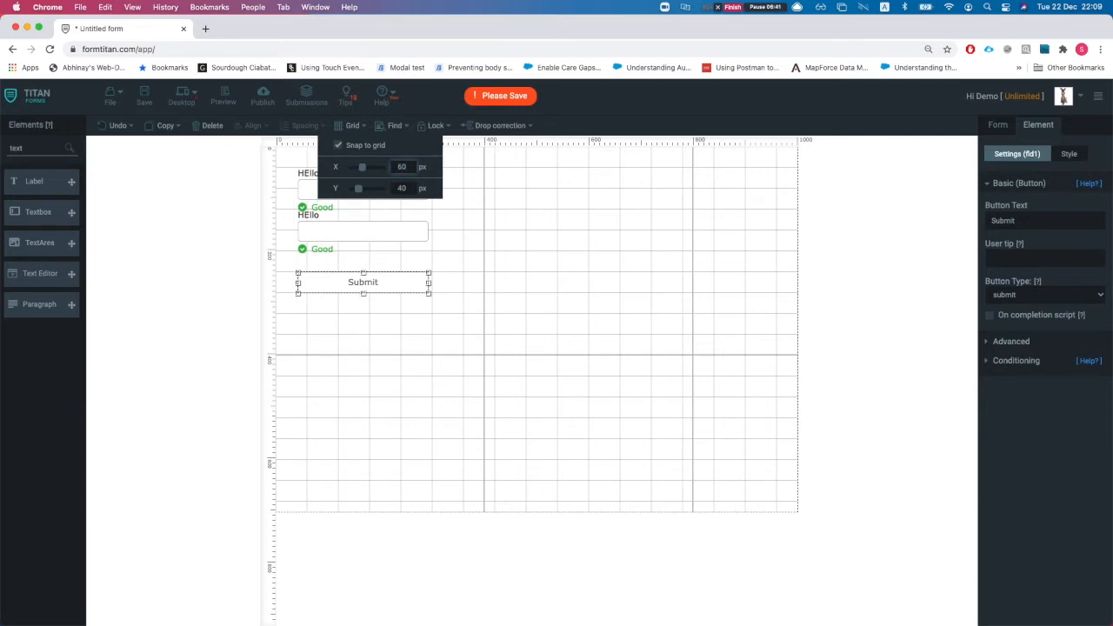
pyautogui.doubleClick(415, 188)
pyautogui.write('60')
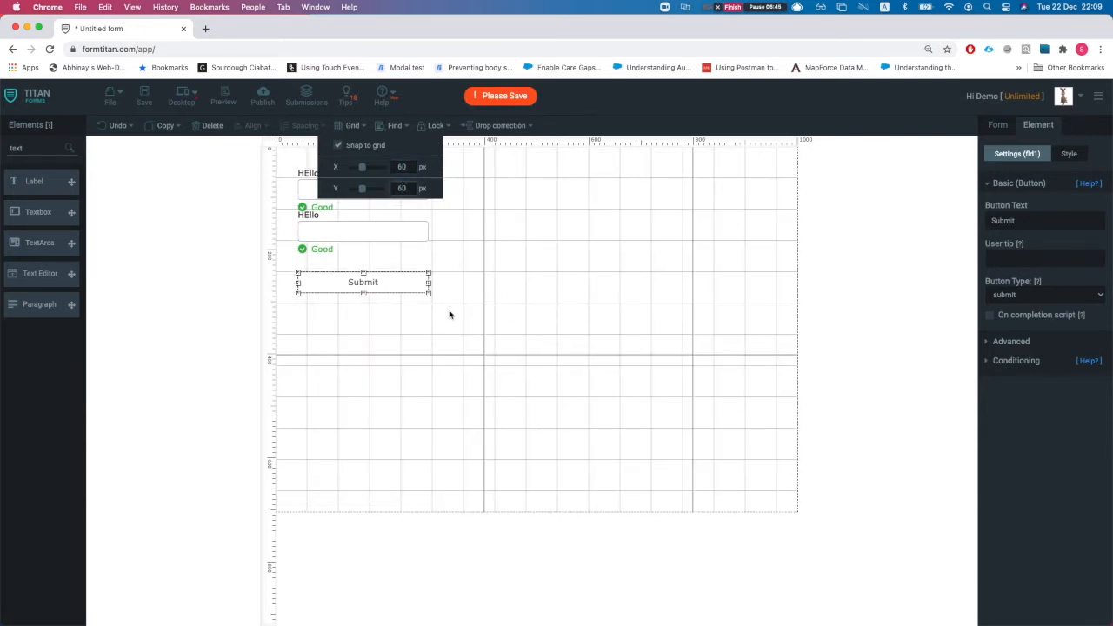
pyautogui.click(484, 300)
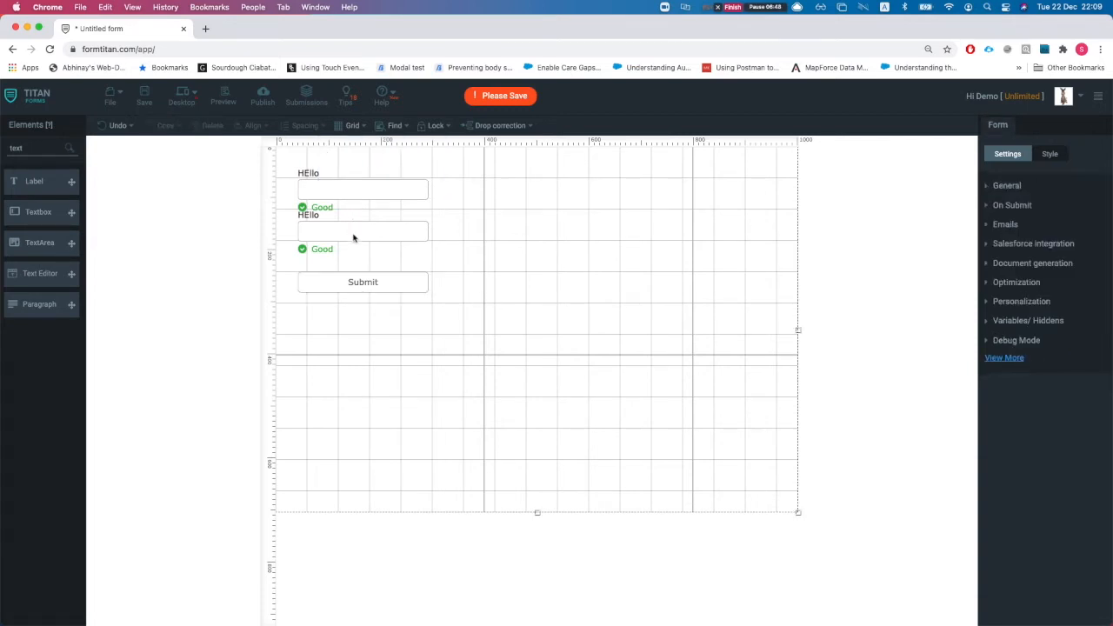
# Turn off snap to grid and move the lower Textbox and the Submit button further down the column.
pyautogui.click(347, 125)
pyautogui.click(343, 145)
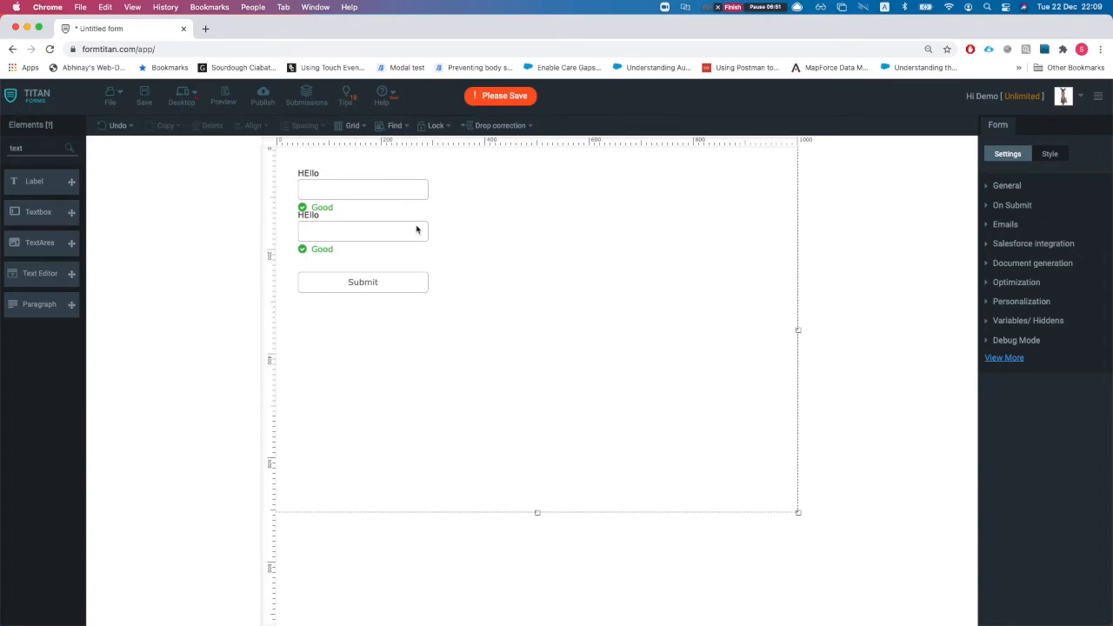
pyautogui.moveTo(360, 287); pyautogui.dragTo(362, 360)
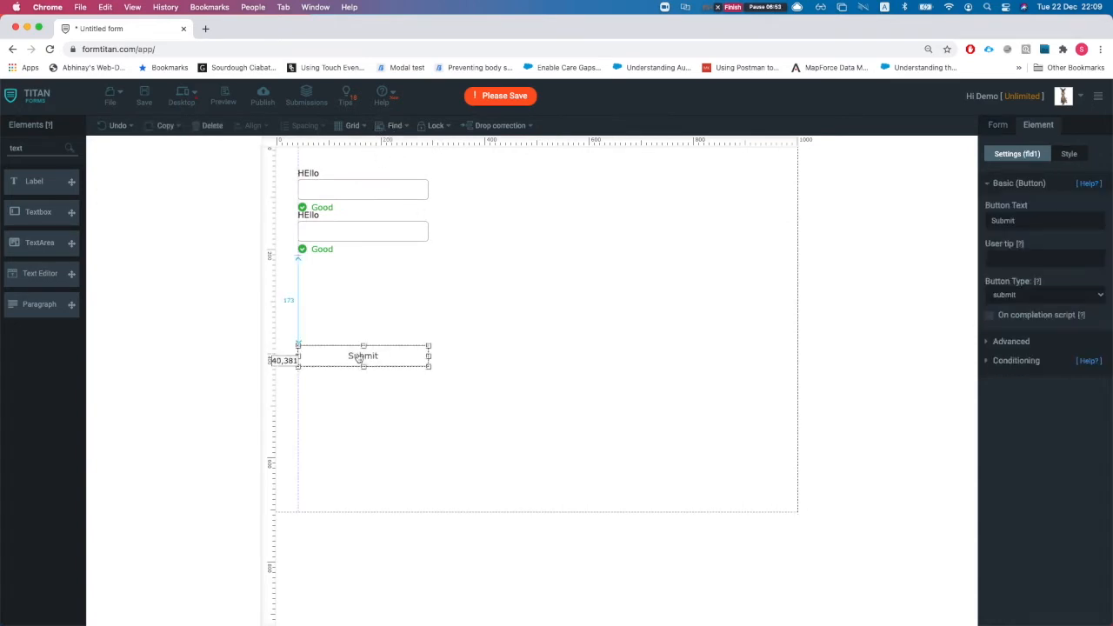
pyautogui.moveTo(348, 241); pyautogui.dragTo(346, 284)
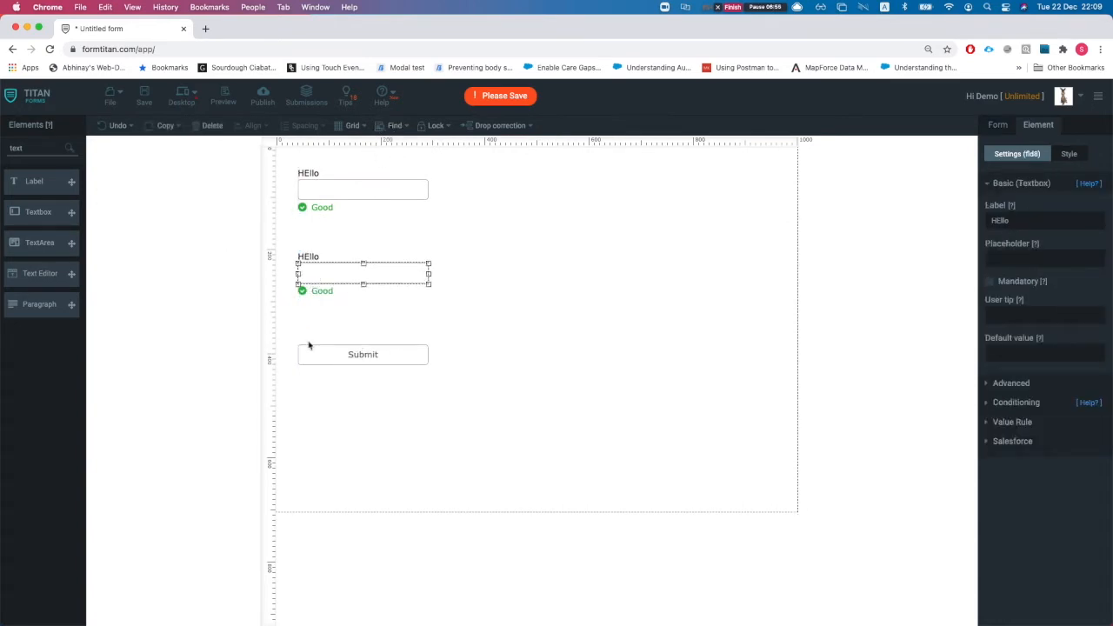
pyautogui.moveTo(303, 355); pyautogui.dragTo(300, 333)
pyautogui.moveTo(385, 273); pyautogui.dragTo(377, 272)
pyautogui.click(487, 265)
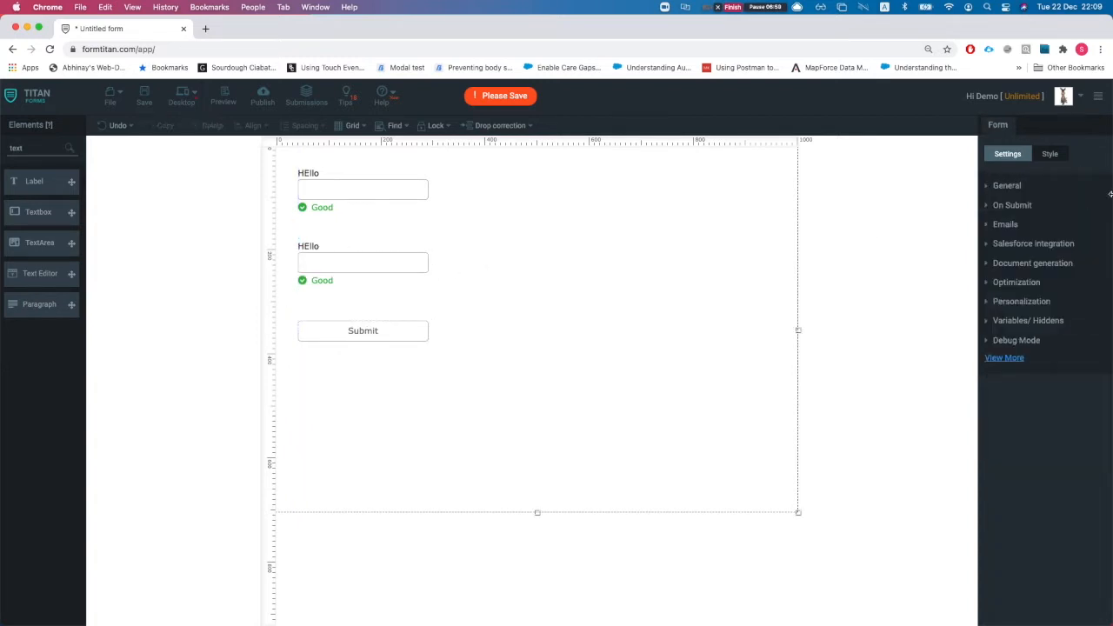
# Change the lower Textbox's label to "good bye".
pyautogui.click(1002, 186)
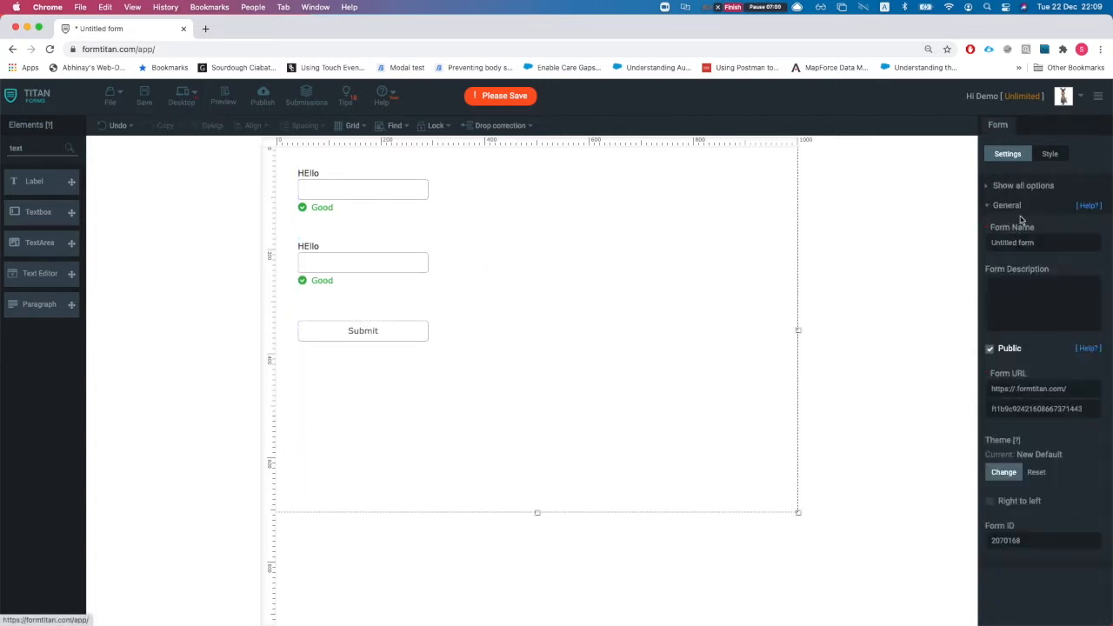
pyautogui.click(424, 267)
pyautogui.click(1036, 218)
pyautogui.doubleClick(1034, 220)
pyautogui.write('good bye')
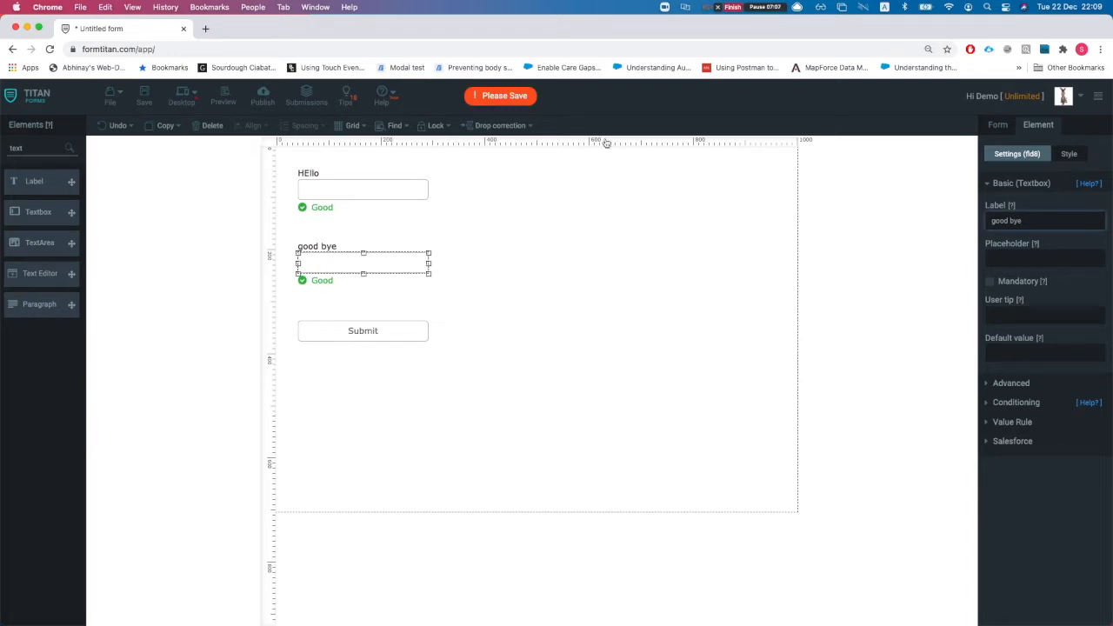
# Find the form element matching "hel" and select the HEllo Textbox from the results.
pyautogui.click(570, 174)
pyautogui.click(391, 125)
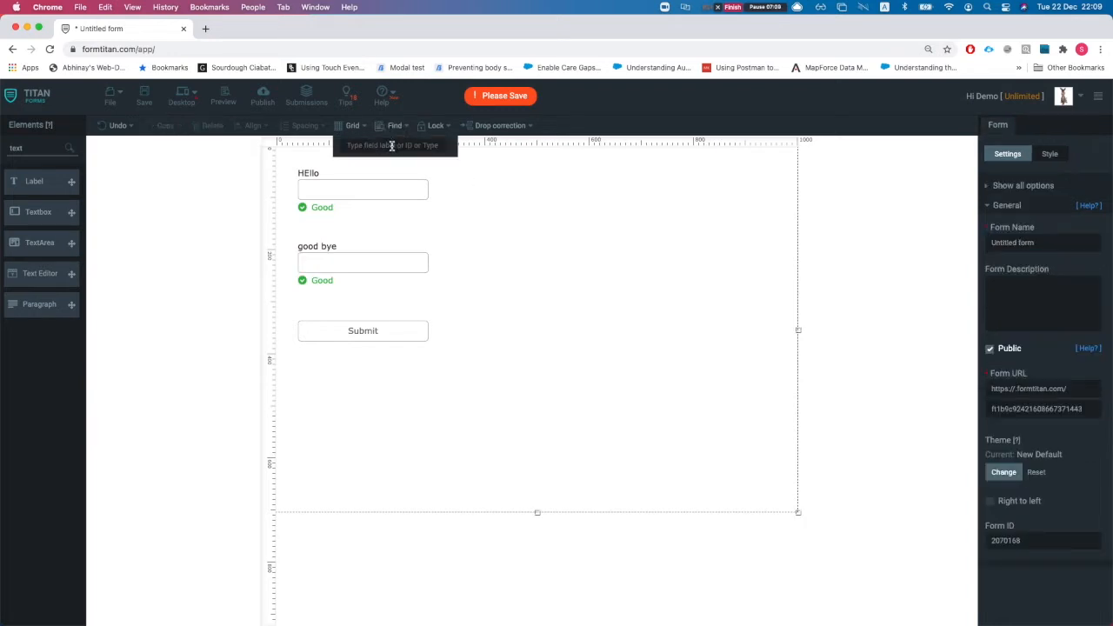
pyautogui.click(393, 129)
pyautogui.click(393, 146)
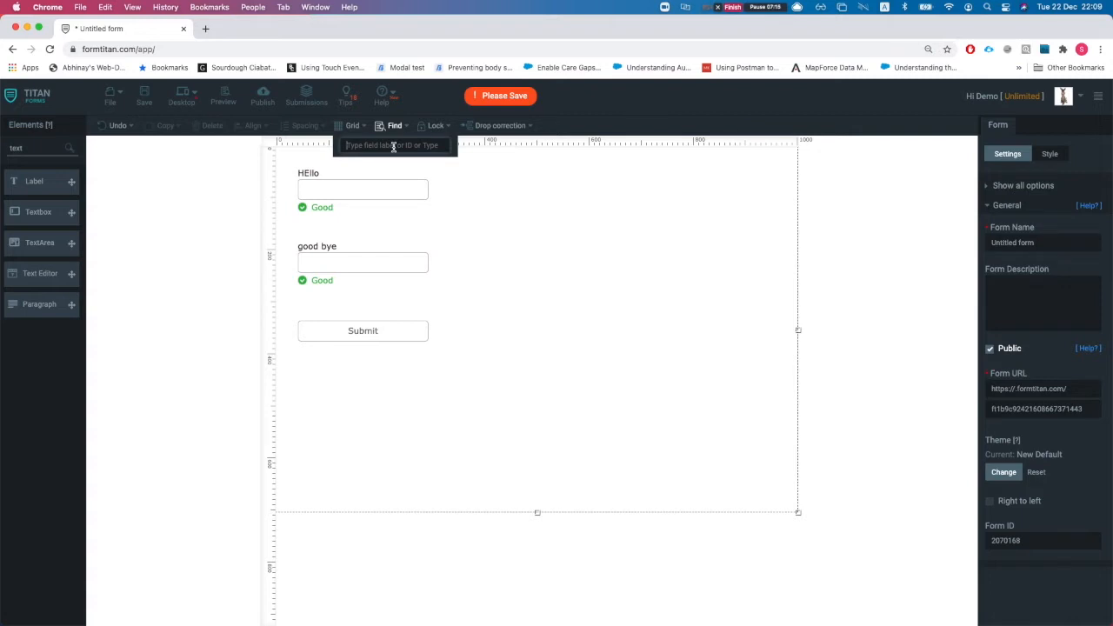
pyautogui.write('hee')
pyautogui.press('BackSpace')
pyautogui.write('l')
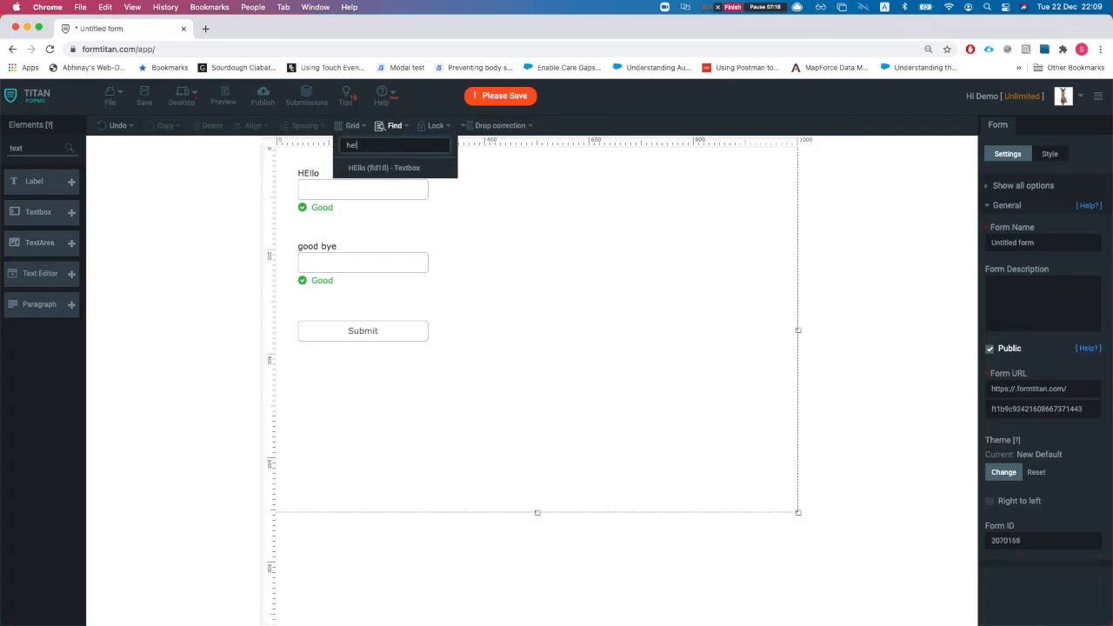
pyautogui.click(382, 169)
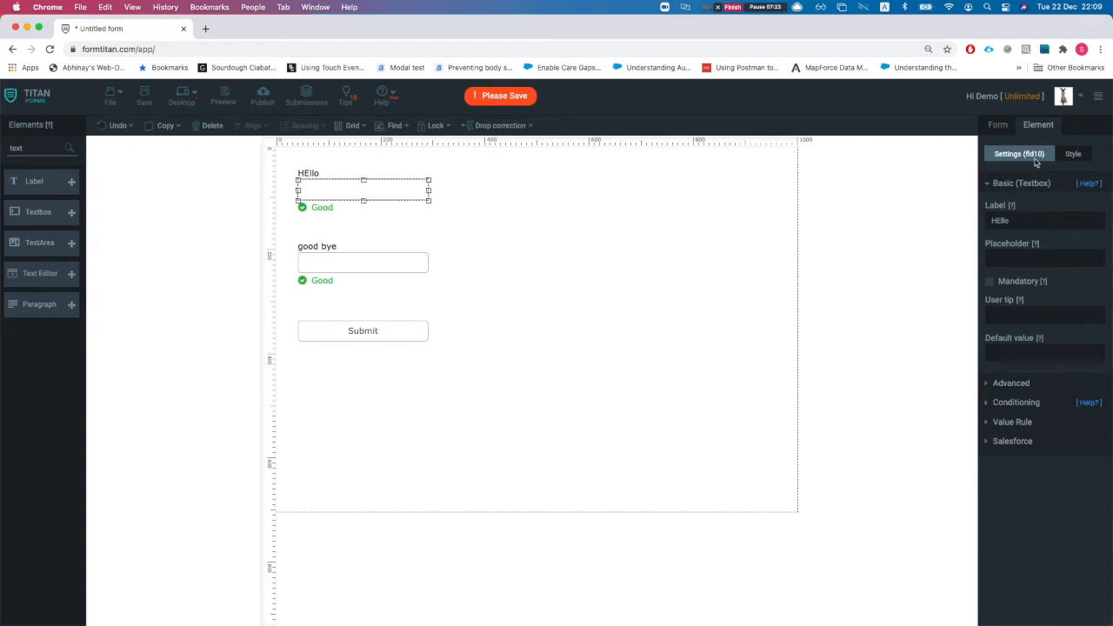
pyautogui.click(507, 218)
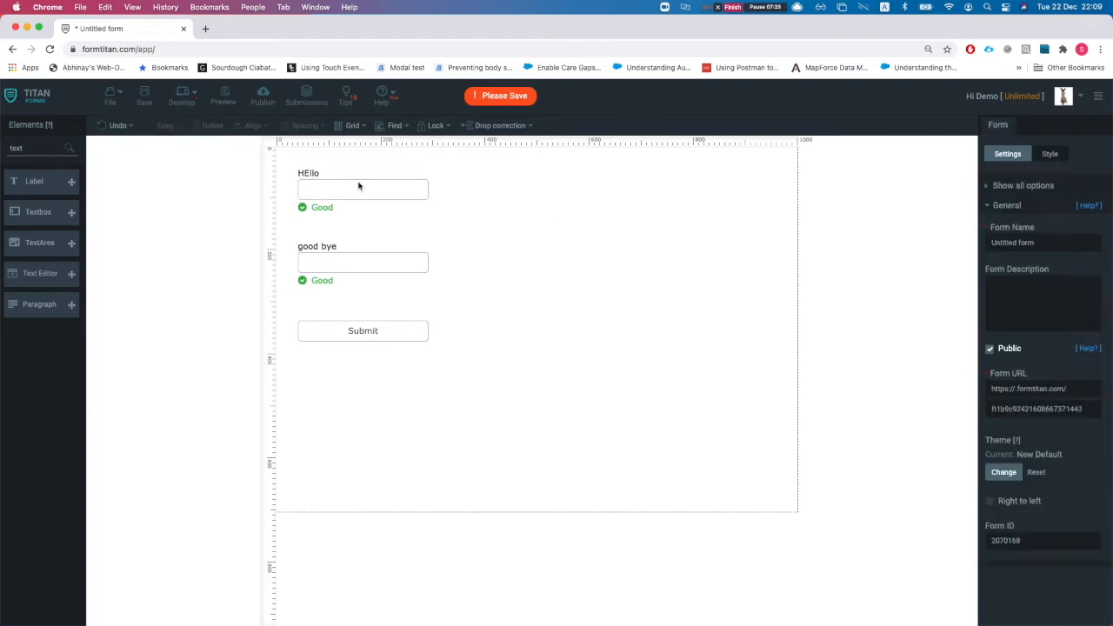
# Move both Textboxes and the Submit button to the middle of the form, aligned in one column.
pyautogui.moveTo(342, 257); pyautogui.dragTo(511, 231)
pyautogui.moveTo(339, 334); pyautogui.dragTo(509, 317)
pyautogui.moveTo(322, 187); pyautogui.dragTo(489, 186)
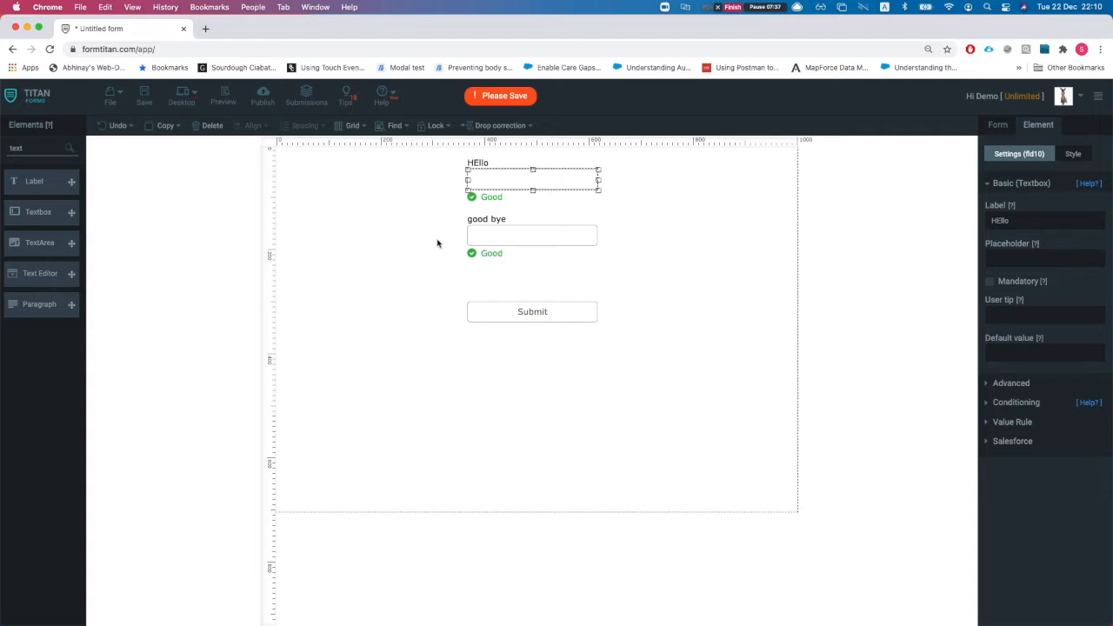
# Lock the good bye Textbox and the Submit button together using Lock selected.
pyautogui.click(512, 238)
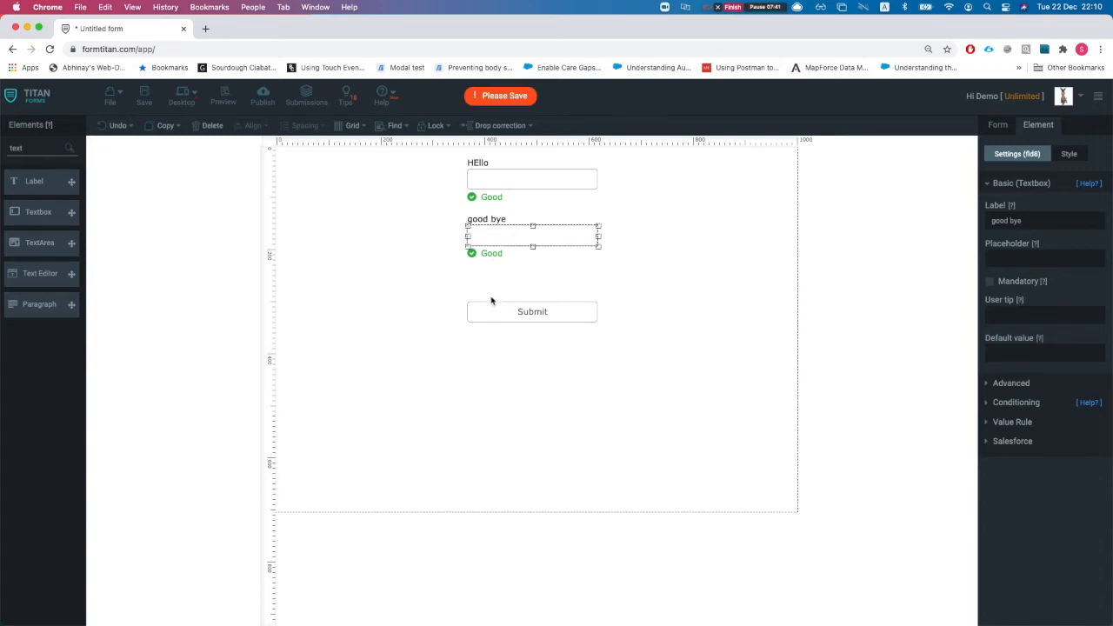
pyautogui.click(435, 127)
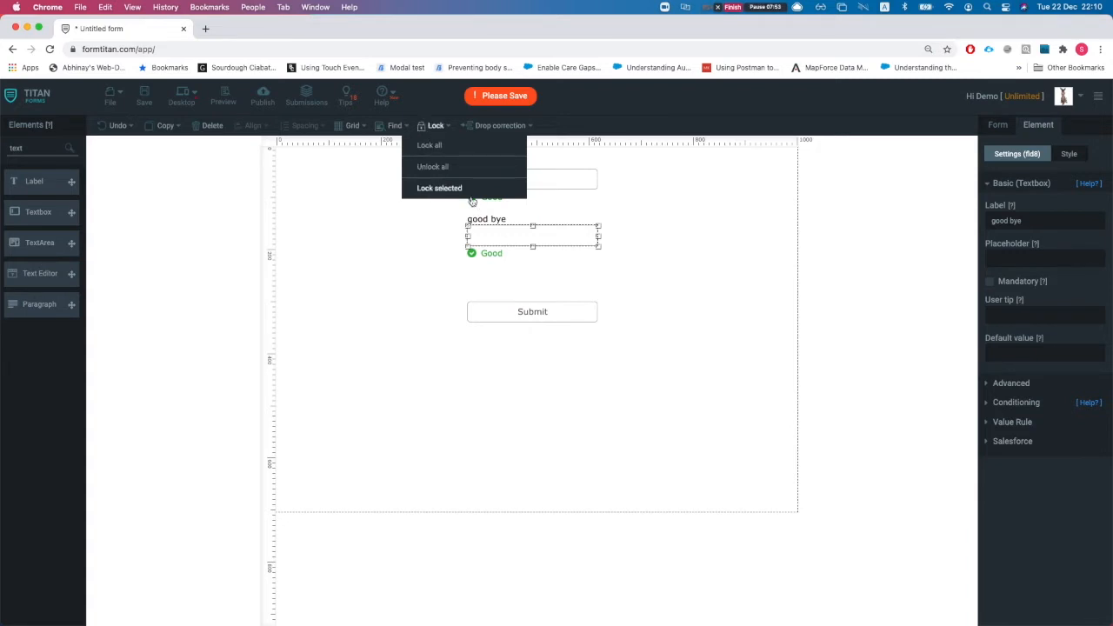
pyautogui.click(598, 276)
pyautogui.click(529, 242)
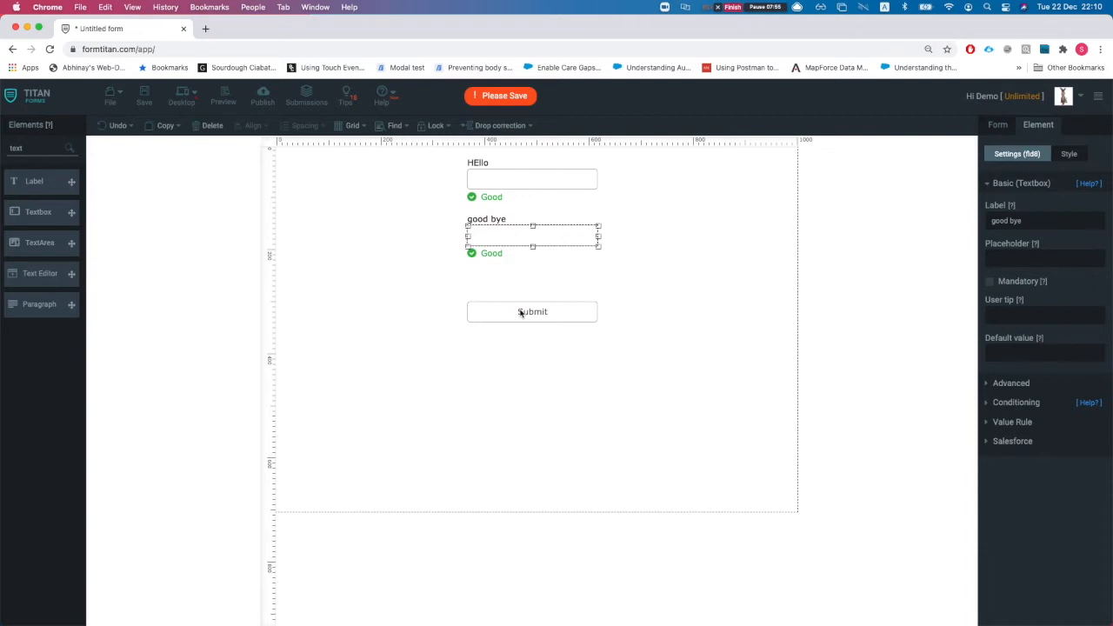
pyautogui.click(522, 312)
pyautogui.keyDown('shift'); pyautogui.click(505, 242); pyautogui.keyUp('shift')
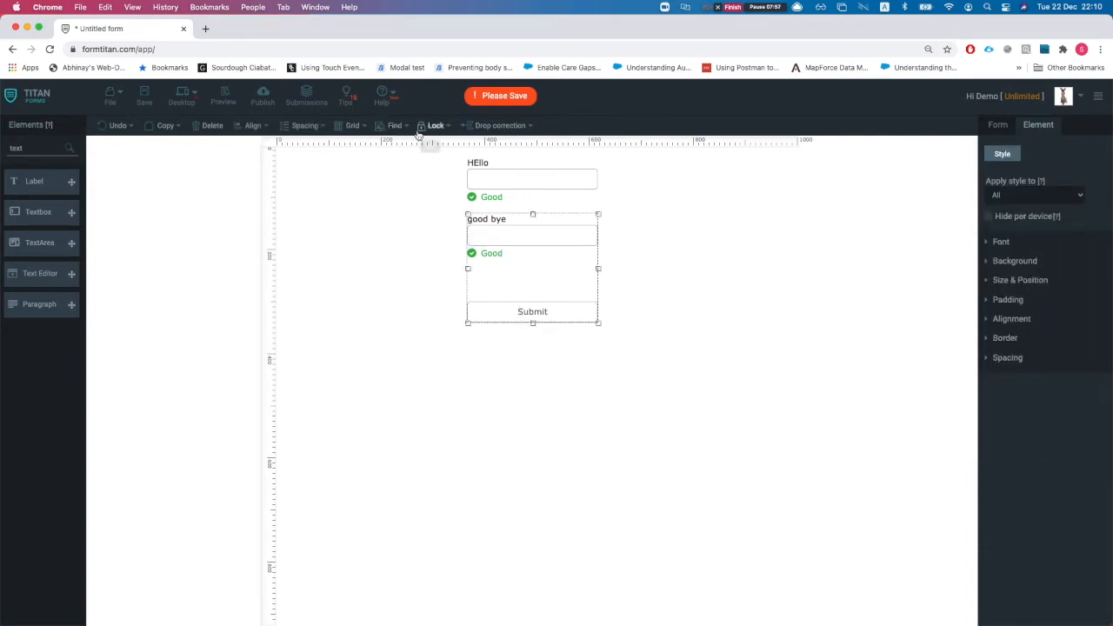
pyautogui.click(433, 126)
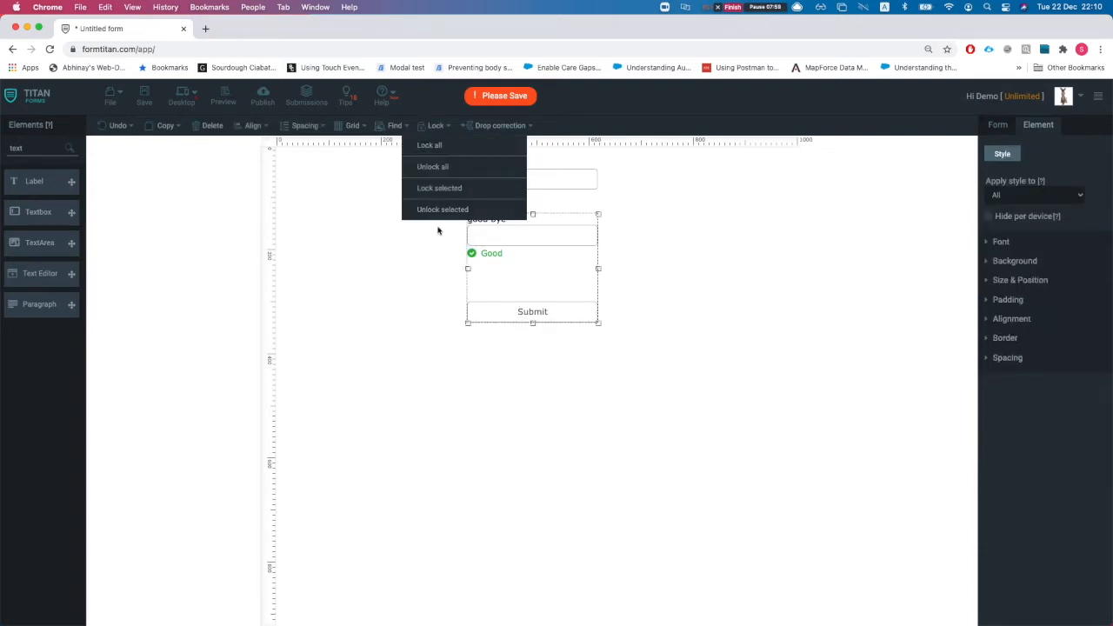
pyautogui.click(438, 188)
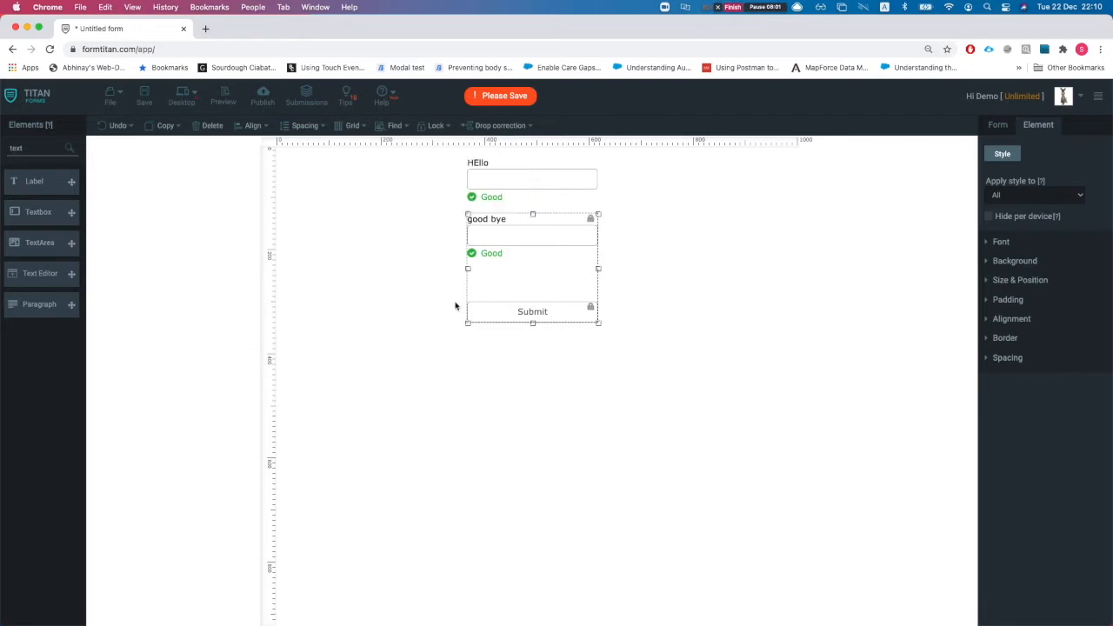
pyautogui.click(454, 306)
# Move the unlocked HEllo Textbox out of the column and back into line above the locked good bye Textbox.
pyautogui.moveTo(517, 182)
pyautogui.mouseDown()
pyautogui.moveTo(545, 249)
pyautogui.moveTo(533, 171)
pyautogui.mouseUp()
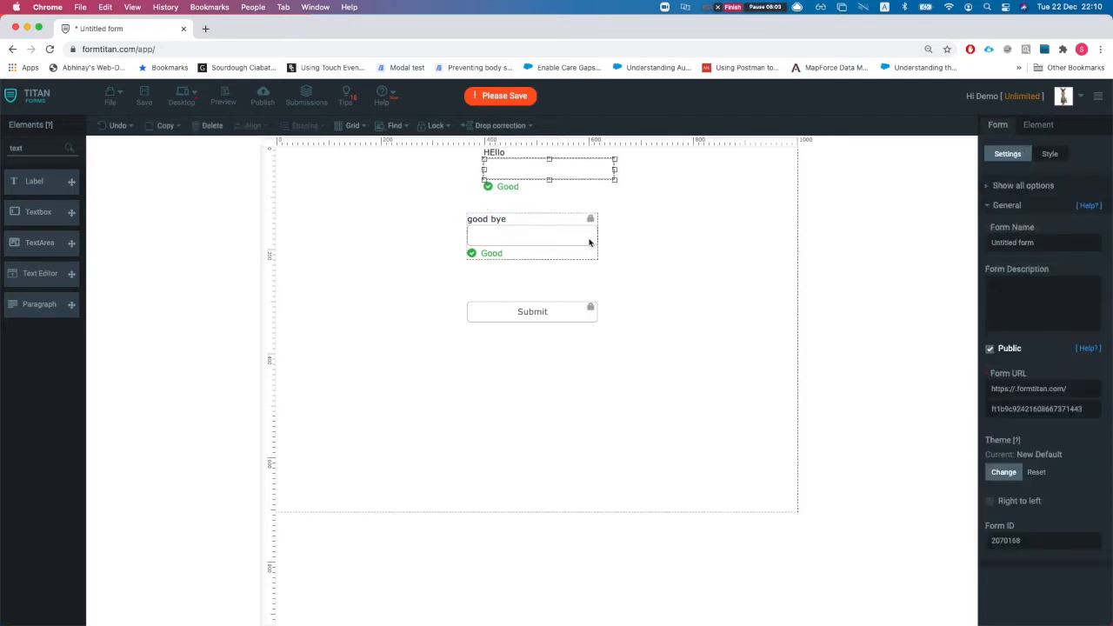
pyautogui.click(530, 313)
pyautogui.click(444, 269)
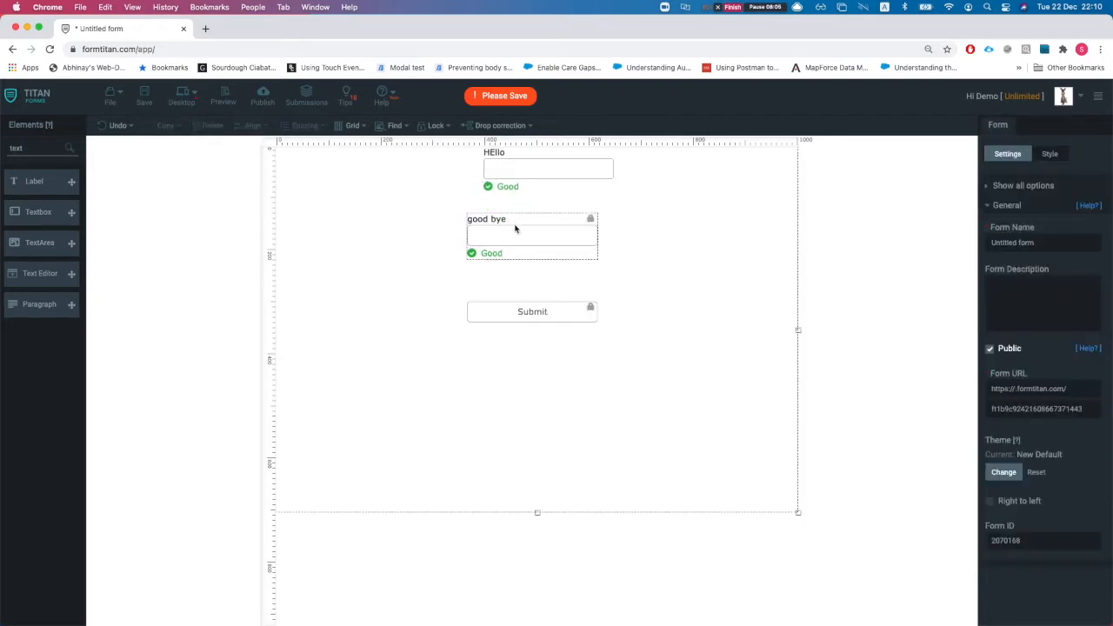
pyautogui.moveTo(524, 165)
pyautogui.mouseDown()
pyautogui.moveTo(485, 184)
pyautogui.moveTo(475, 204)
pyautogui.moveTo(522, 246)
pyautogui.moveTo(325, 259)
pyautogui.moveTo(449, 171)
pyautogui.moveTo(513, 181)
pyautogui.mouseUp()
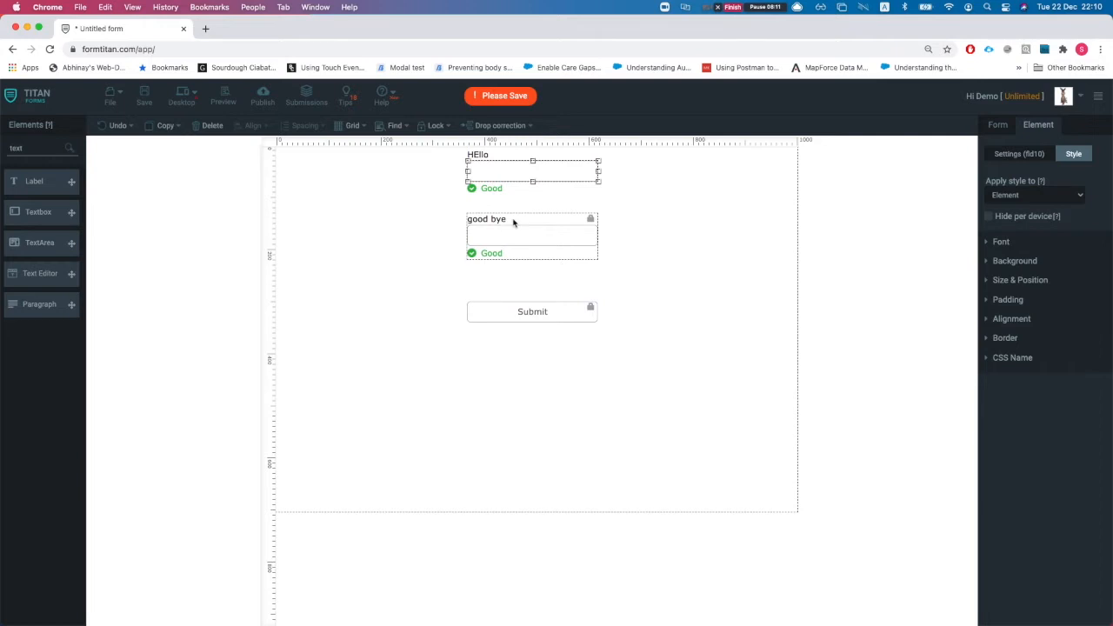
# Unlock all form elements, then lock all of them at once.
pyautogui.click(433, 126)
pyautogui.click(444, 171)
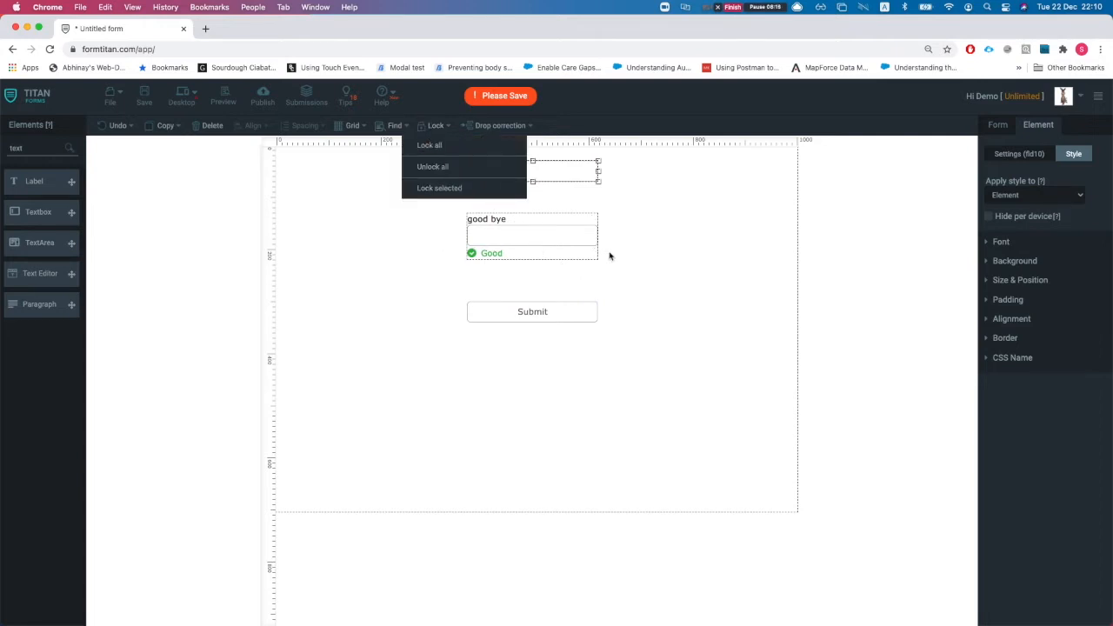
pyautogui.click(465, 153)
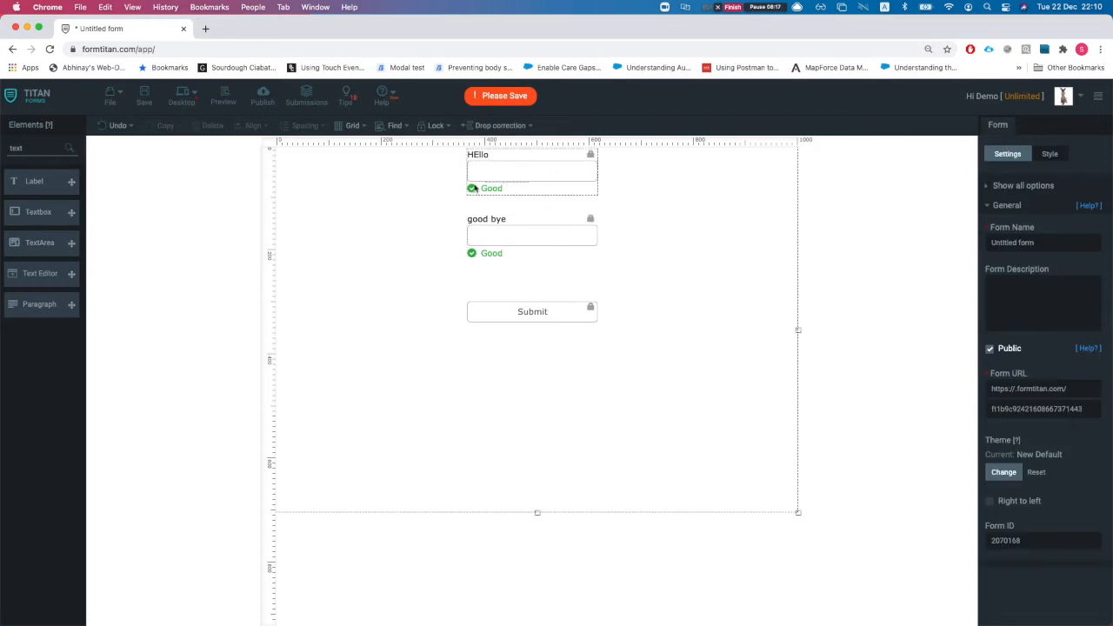
# Select each locked element in turn and open the HEllo Textbox's settings.
pyautogui.click(474, 188)
pyautogui.click(546, 243)
pyautogui.click(539, 318)
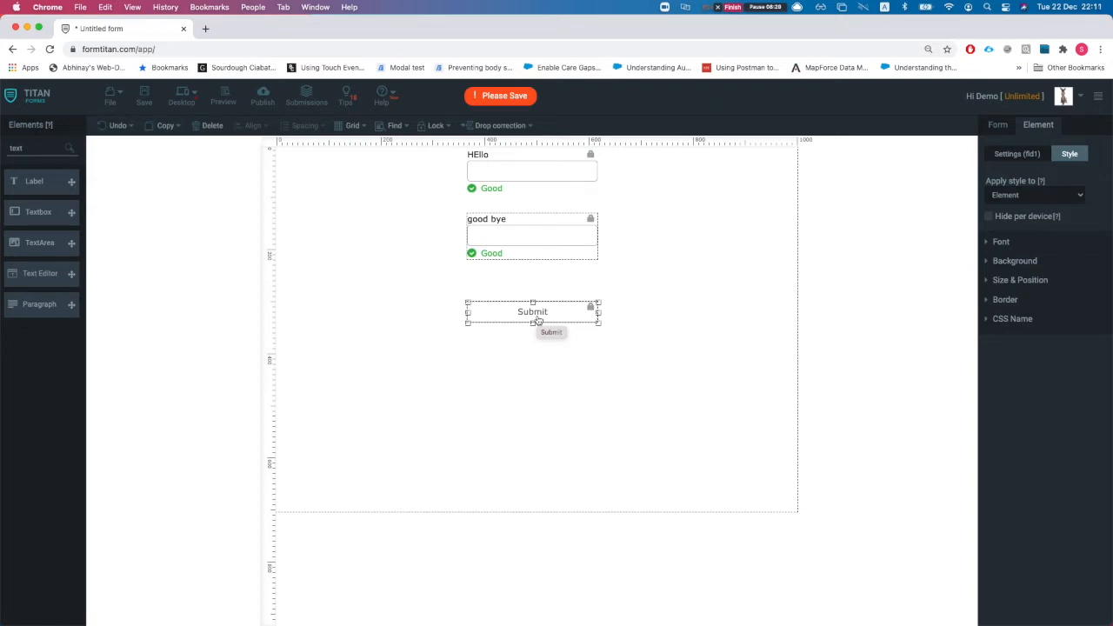
pyautogui.click(543, 235)
pyautogui.click(541, 185)
pyautogui.click(1015, 154)
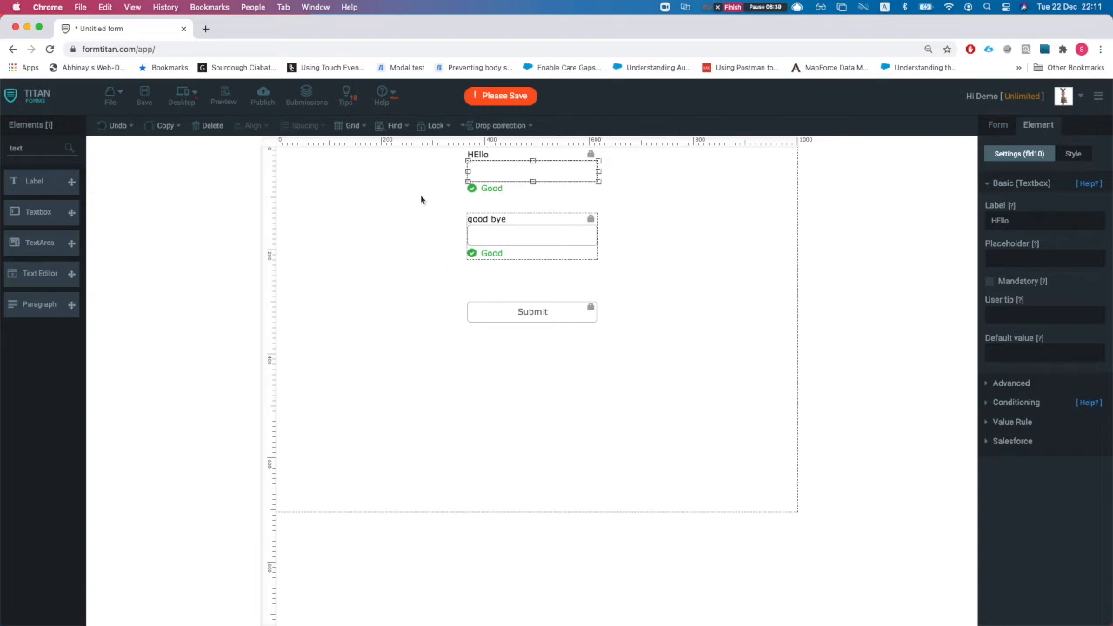
# Unlock all elements and move both Textboxes and the Submit button together lower on the form.
pyautogui.click(429, 126)
pyautogui.click(437, 166)
pyautogui.moveTo(436, 167); pyautogui.dragTo(553, 386)
pyautogui.click(408, 271)
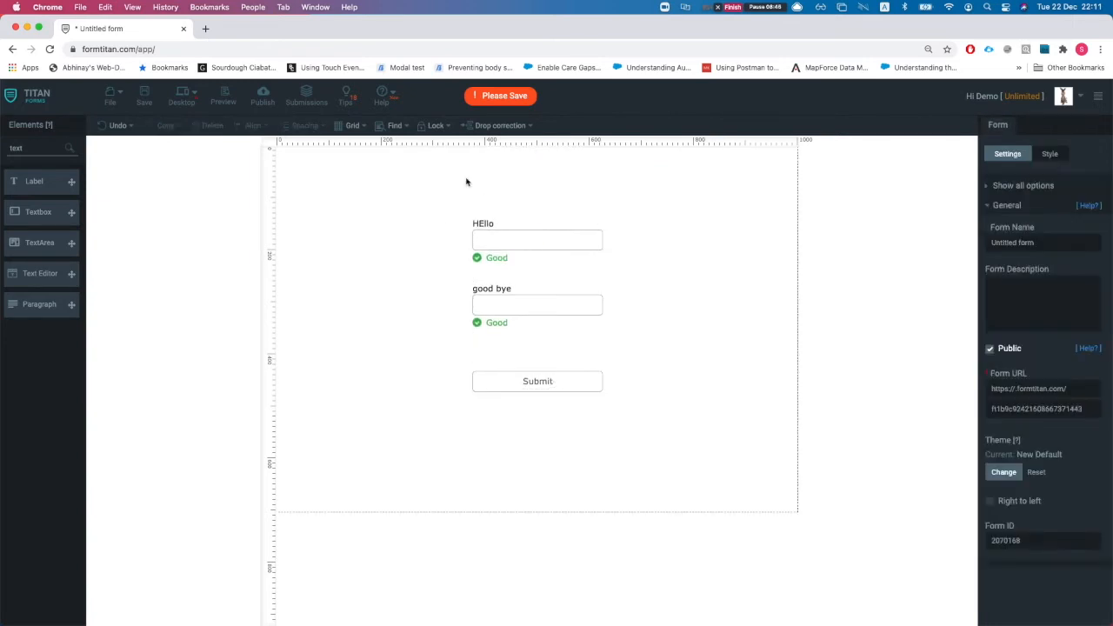
# Spread the column vertically and place a copy of the good bye Textbox between the original and the Submit button.
pyautogui.moveTo(504, 255); pyautogui.dragTo(504, 235)
pyautogui.moveTo(504, 305); pyautogui.dragTo(504, 275)
pyautogui.moveTo(498, 380)
pyautogui.mouseDown()
pyautogui.moveTo(499, 327)
pyautogui.moveTo(470, 326)
pyautogui.moveTo(498, 390)
pyautogui.mouseUp()
pyautogui.moveTo(502, 274); pyautogui.dragTo(504, 349)
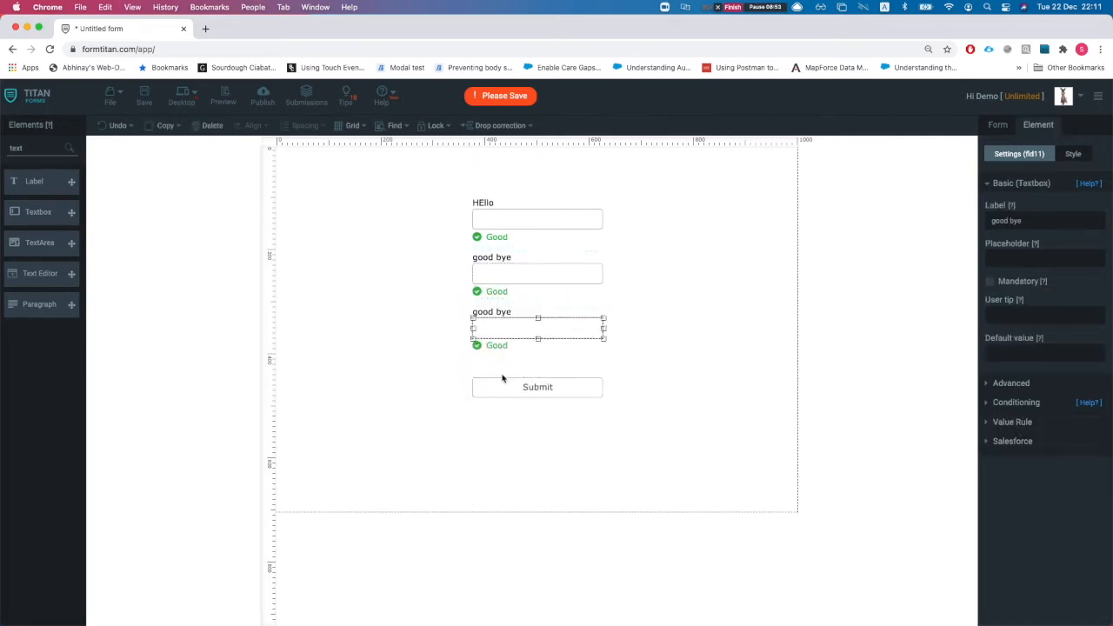
# Change the label of the lower good bye Textbox to good bye1.
pyautogui.click(423, 384)
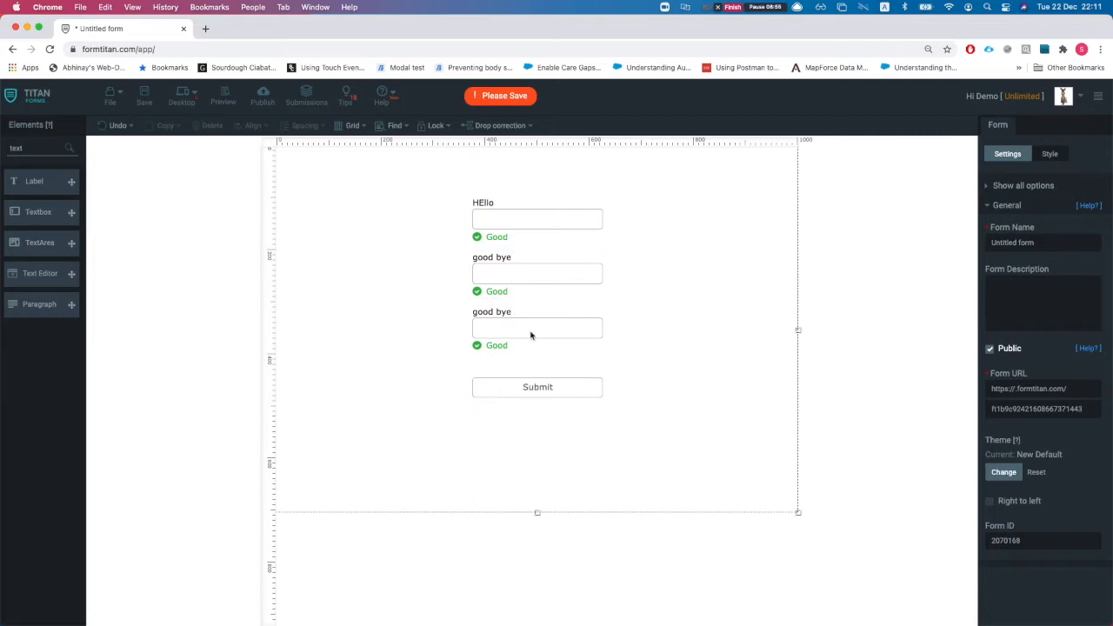
pyautogui.click(480, 320)
pyautogui.doubleClick(496, 313)
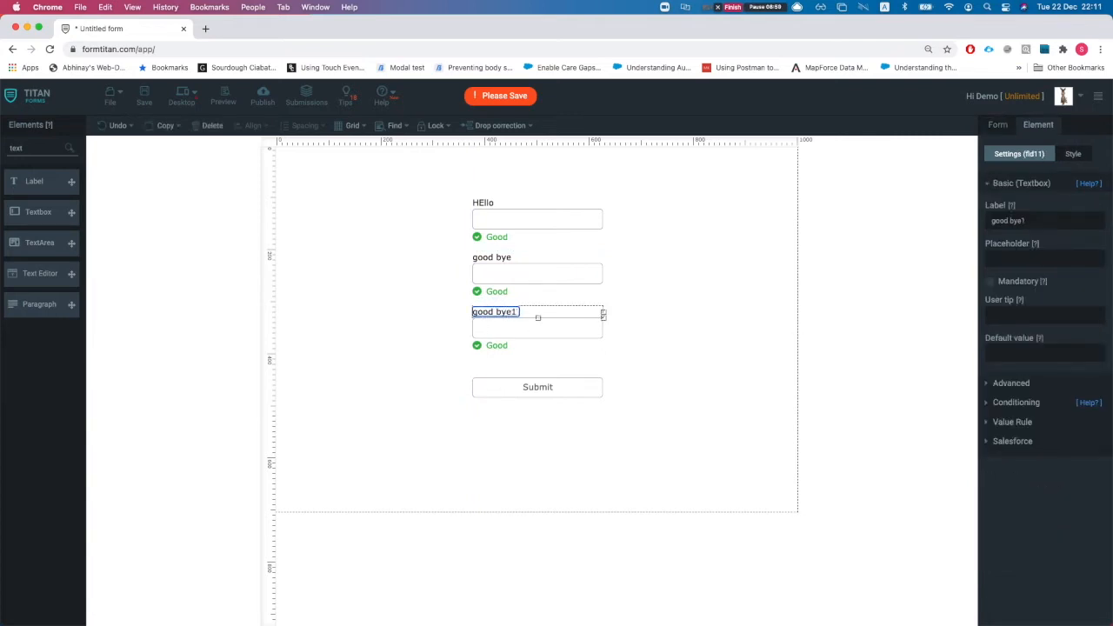
# Search the elements for email and try to place an Email element near the HEllo Textbox.
pyautogui.doubleClick(54, 156)
pyautogui.write('email')
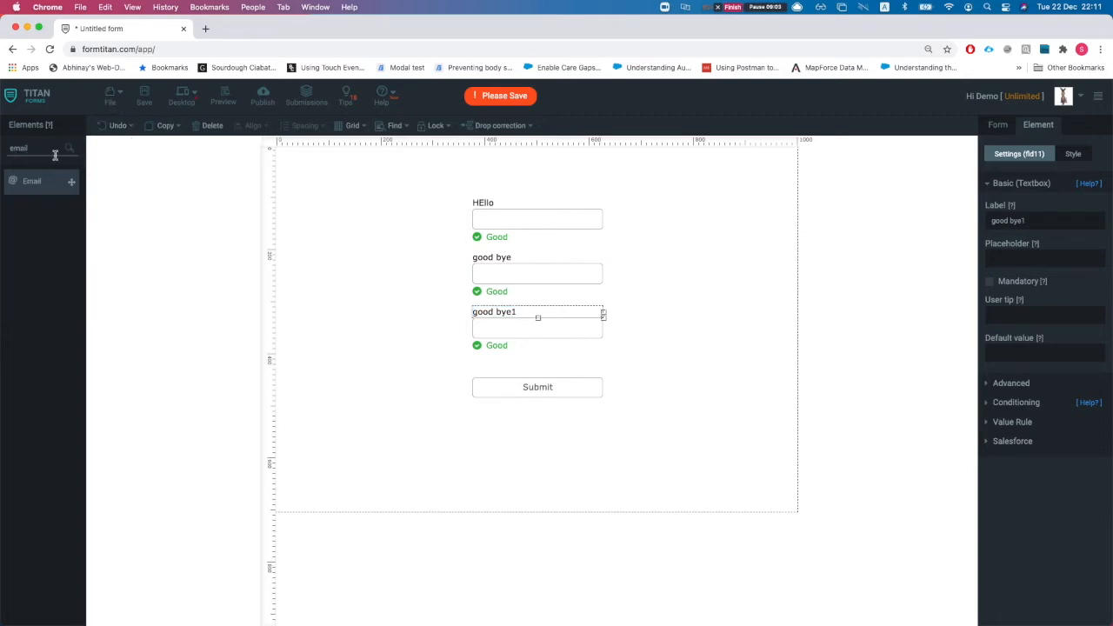
pyautogui.moveTo(68, 198); pyautogui.dragTo(510, 182)
pyautogui.moveTo(503, 245); pyautogui.dragTo(501, 219)
pyautogui.click(414, 249)
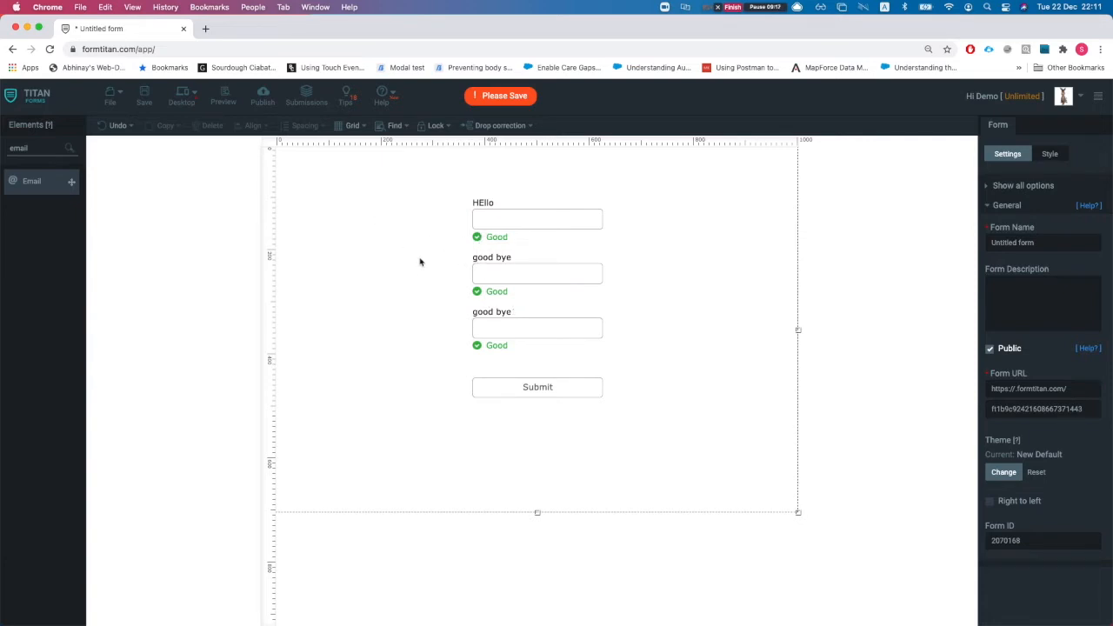
# Turn on Drop correction and insert an Email element below the HEllo Textbox and another between the two good bye Textboxes.
pyautogui.click(489, 127)
pyautogui.click(465, 147)
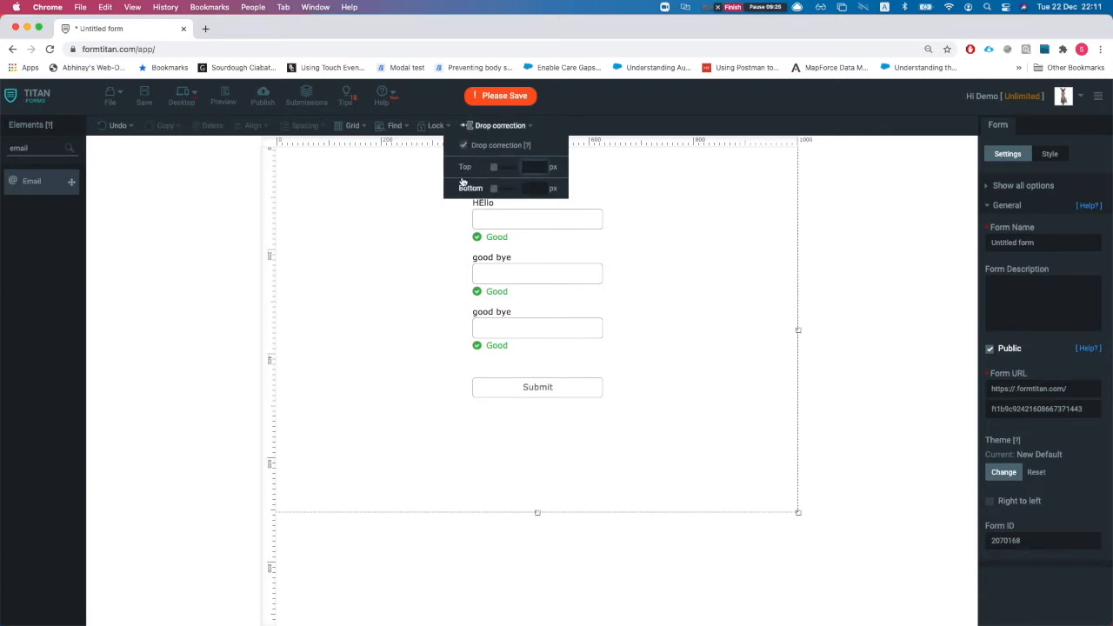
pyautogui.click(533, 172)
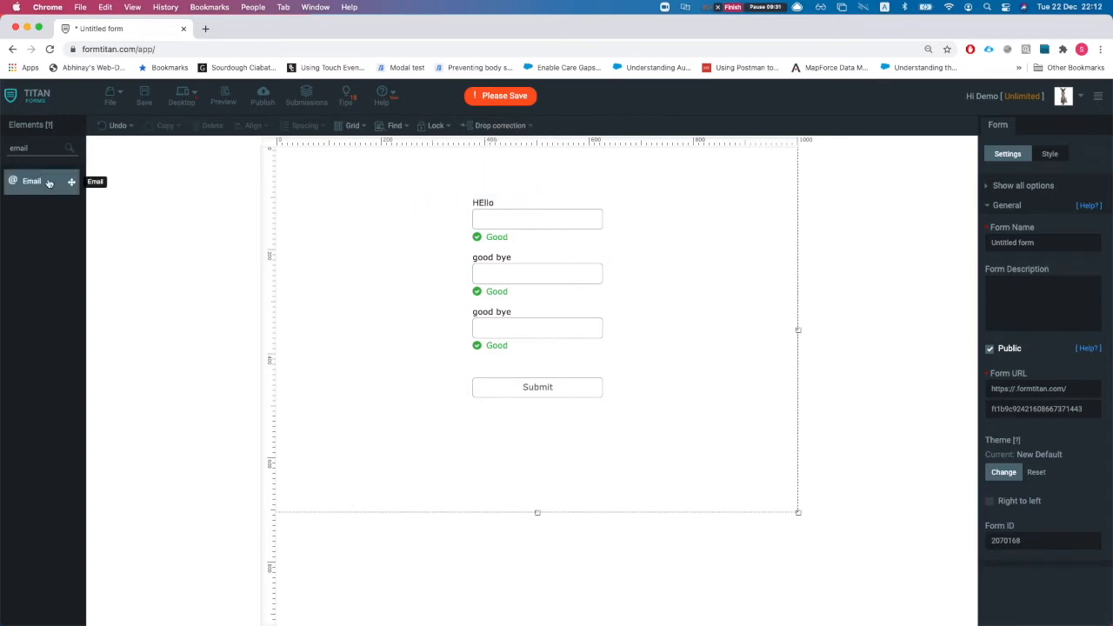
pyautogui.moveTo(33, 182); pyautogui.dragTo(508, 247)
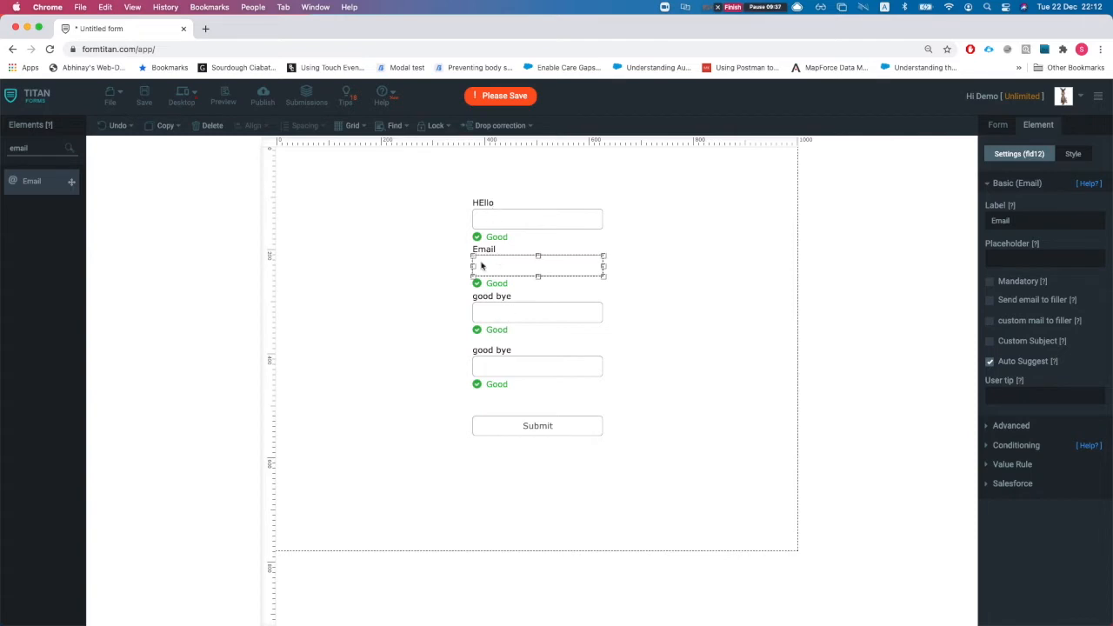
pyautogui.moveTo(35, 183); pyautogui.dragTo(514, 348)
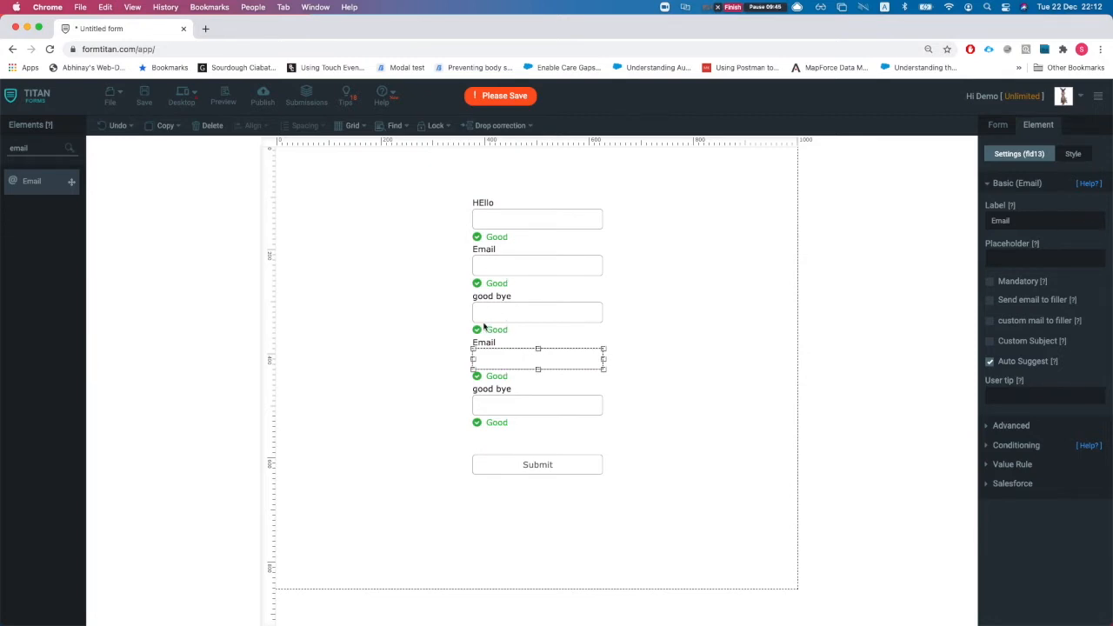
# Turn off Drop correction and save the form.
pyautogui.click(498, 126)
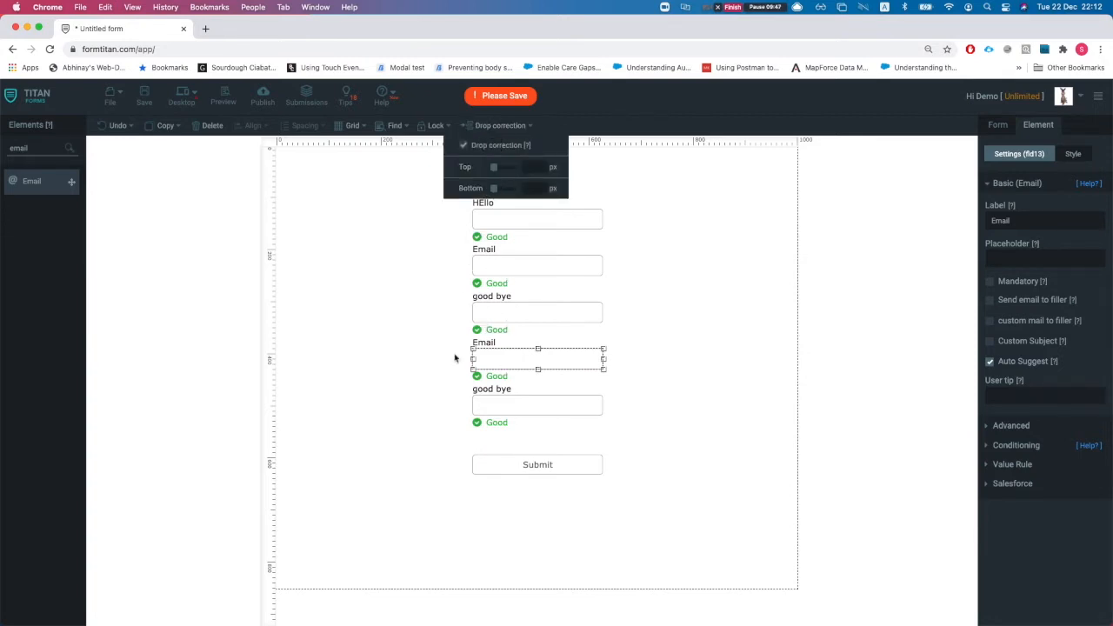
pyautogui.click(426, 382)
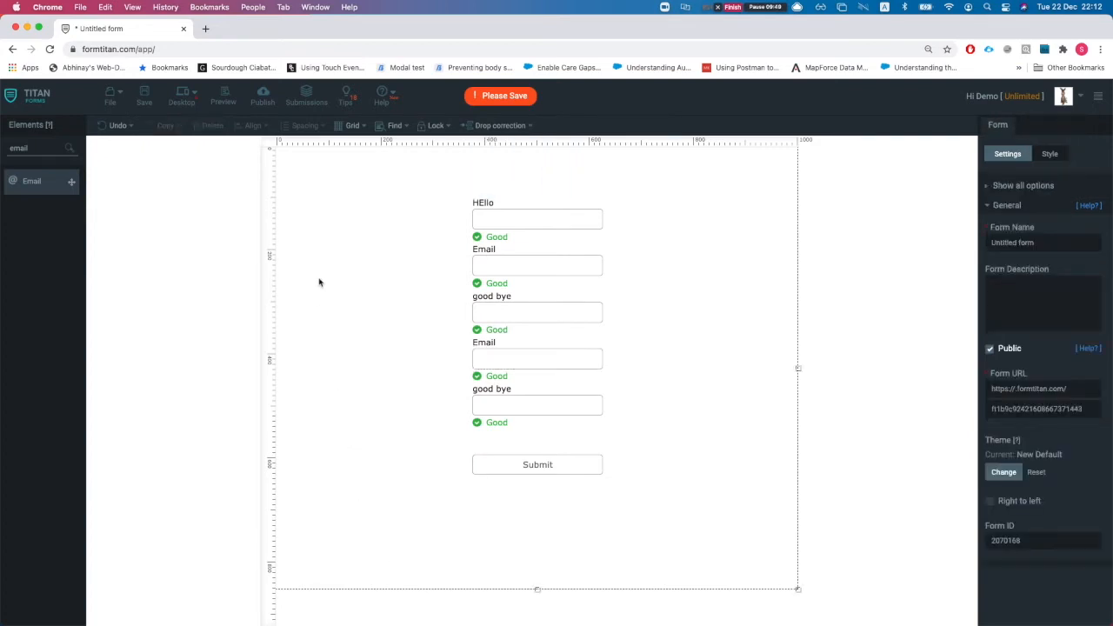
pyautogui.click(489, 125)
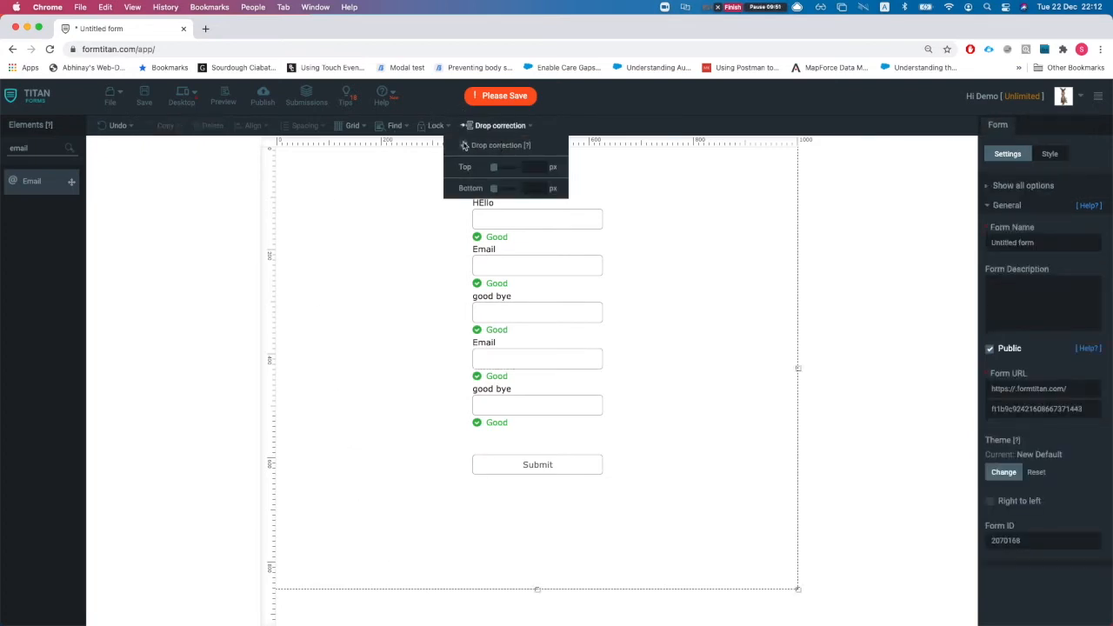
pyautogui.click(461, 146)
pyautogui.click(145, 98)
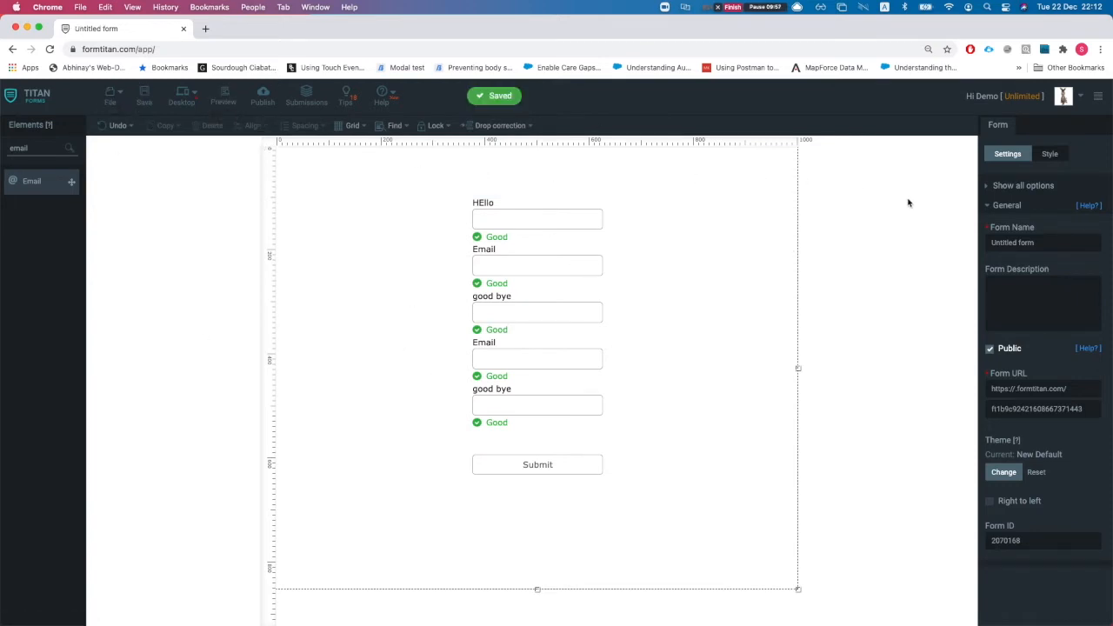
# Collapse the General form settings and move all five fields and the Submit button higher on the form.
pyautogui.click(1010, 206)
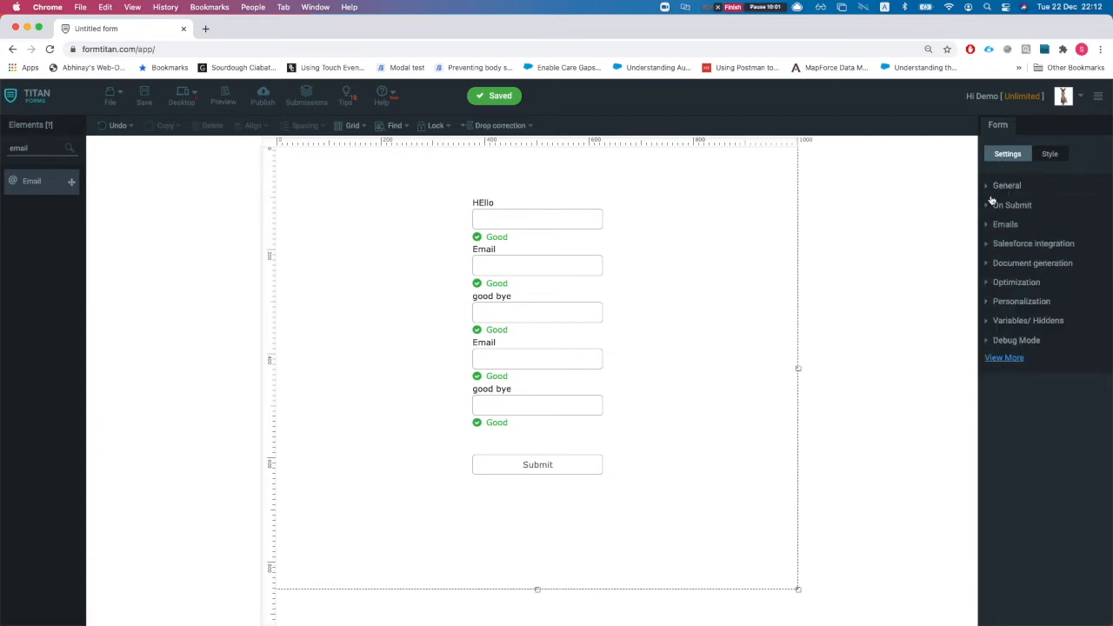
pyautogui.moveTo(405, 197); pyautogui.dragTo(583, 406)
pyautogui.moveTo(576, 399); pyautogui.dragTo(580, 372)
pyautogui.moveTo(511, 470); pyautogui.dragTo(514, 429)
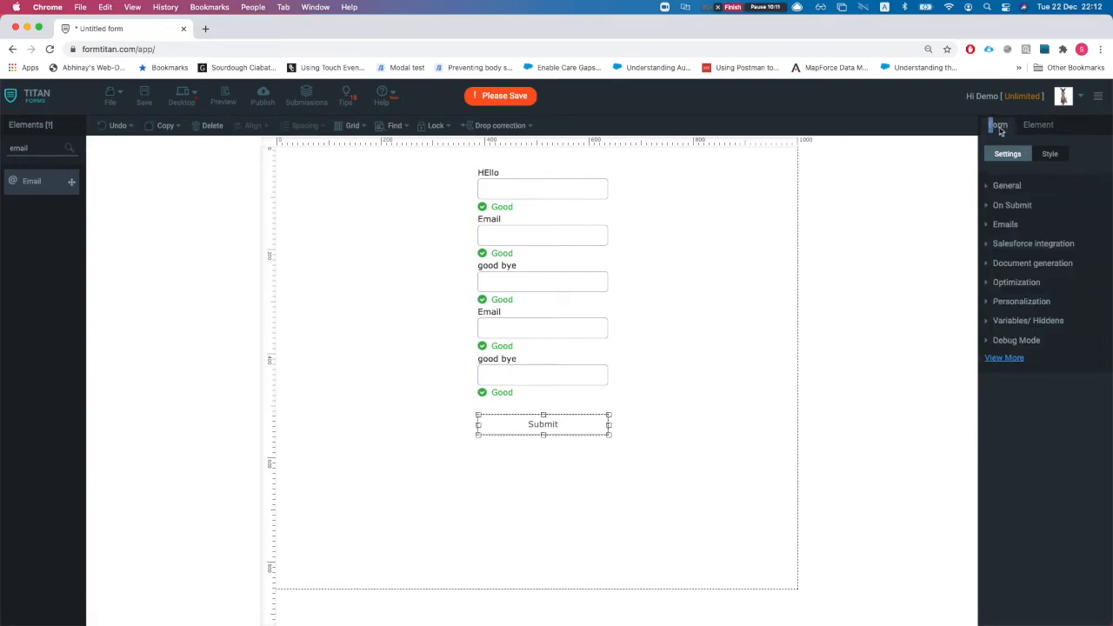
# Look over the style options of the whole form and return to its settings.
pyautogui.click(1034, 130)
pyautogui.click(998, 126)
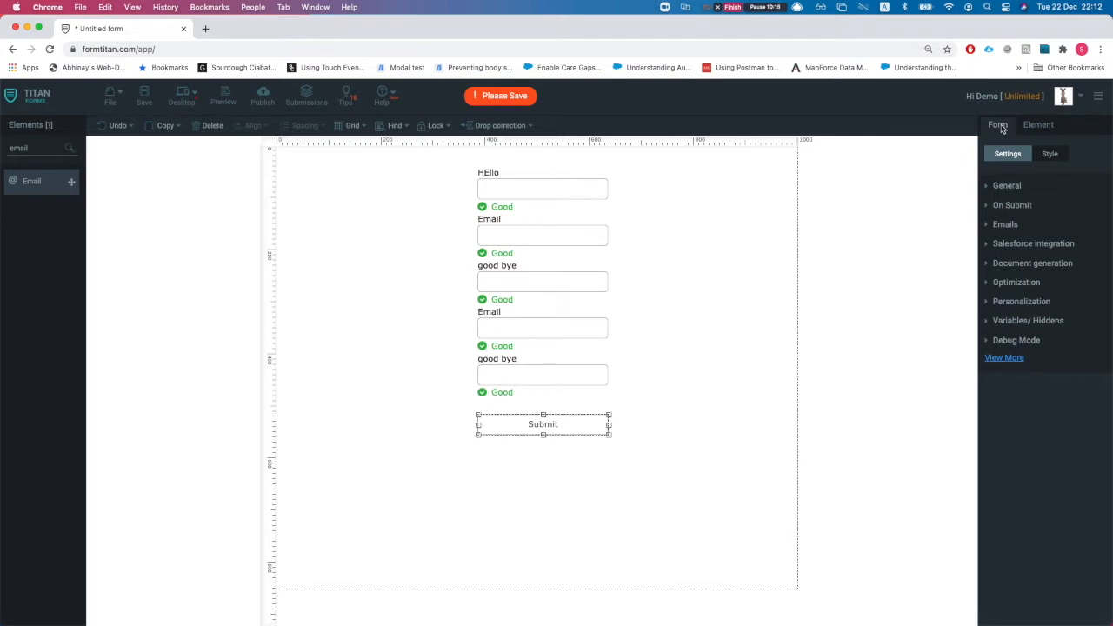
pyautogui.click(1047, 156)
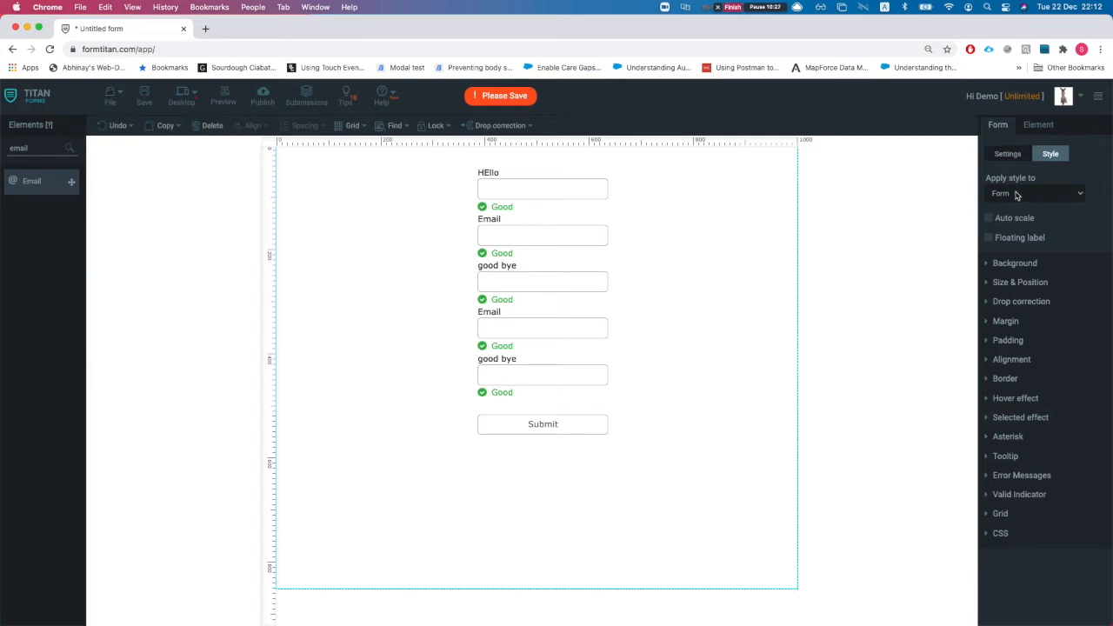
pyautogui.click(1009, 155)
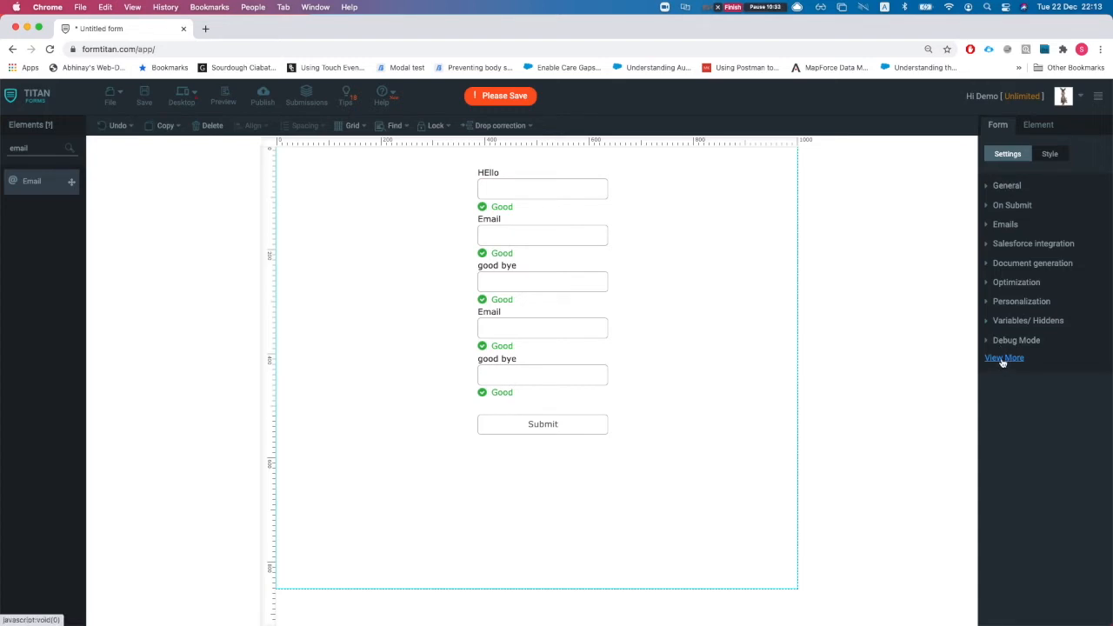
# Expand the full list of form settings and look through the General section.
pyautogui.click(1003, 360)
pyautogui.click(1013, 188)
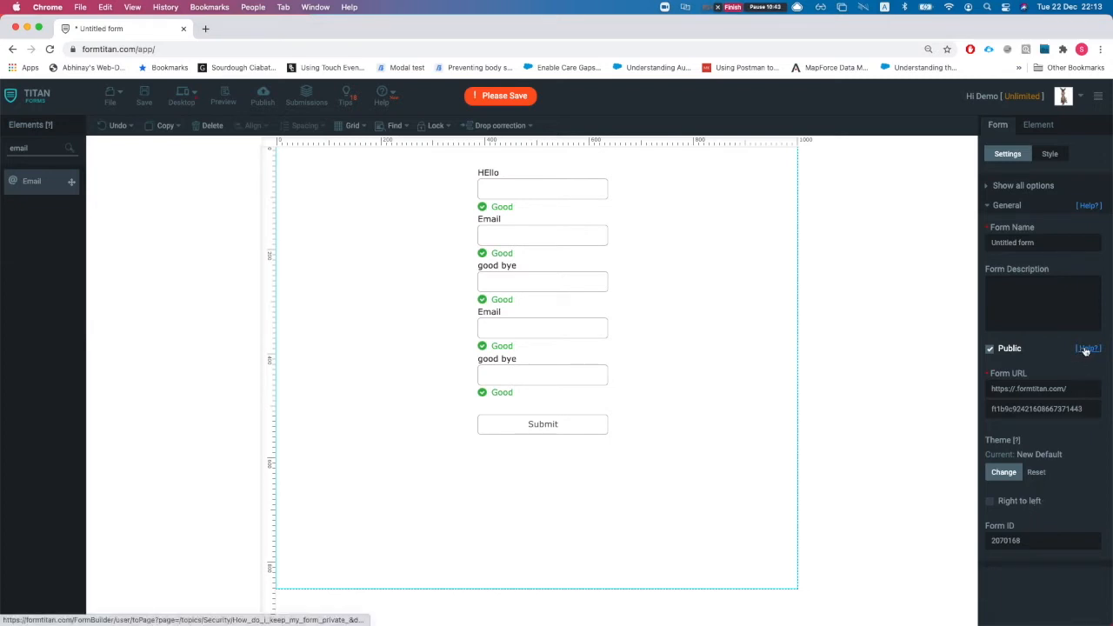
pyautogui.click(1009, 209)
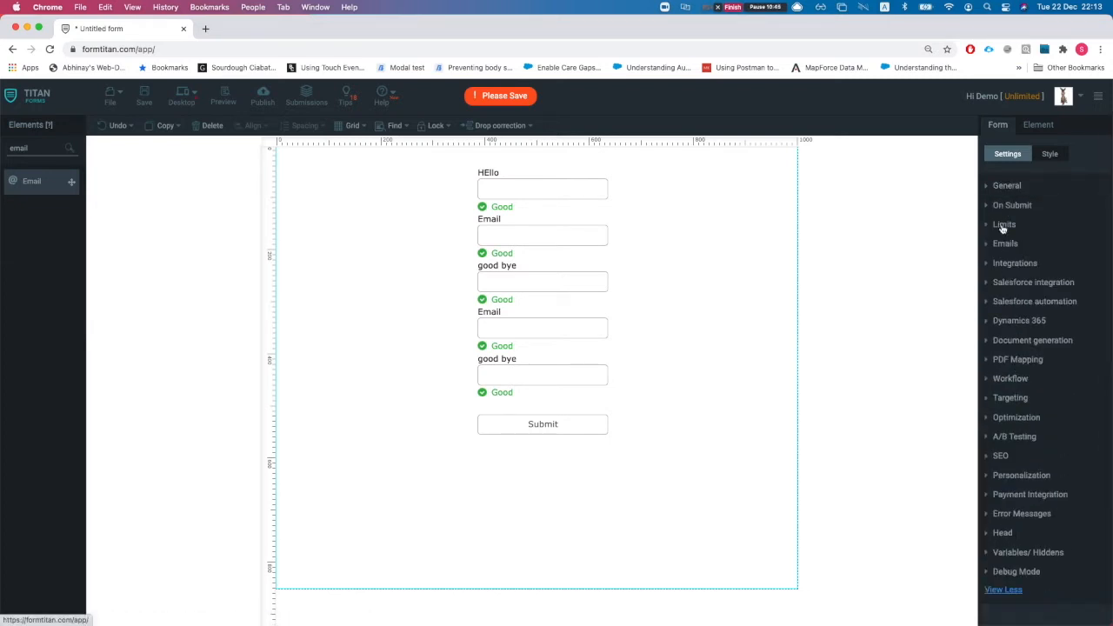
# Review the form's Limits settings and the SF LWC help article, then return to the full settings list.
pyautogui.click(1000, 226)
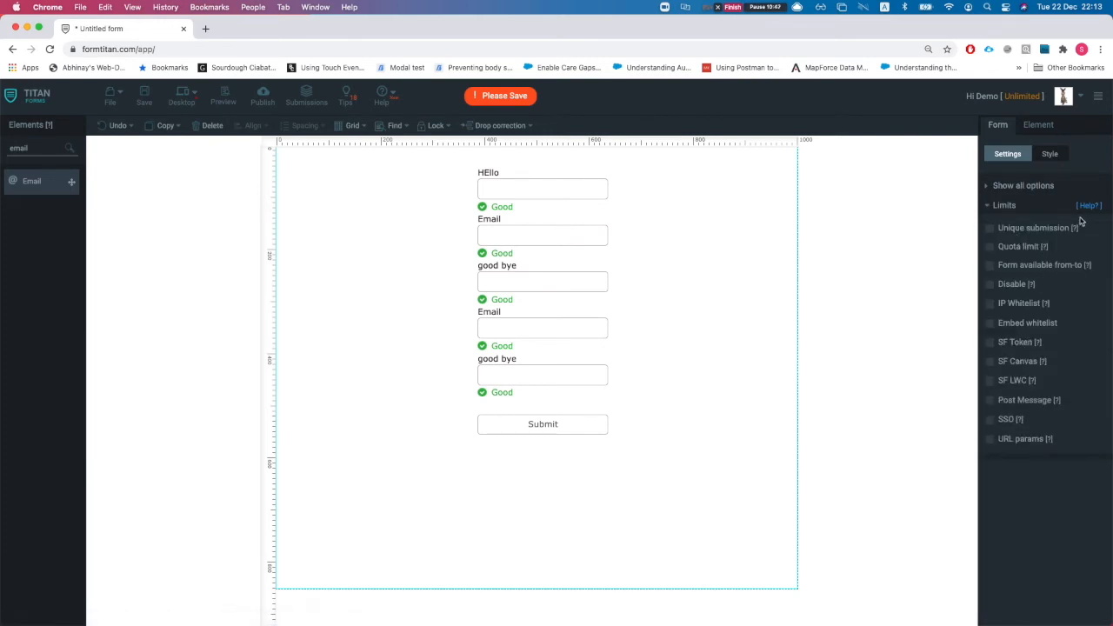
pyautogui.click(1033, 384)
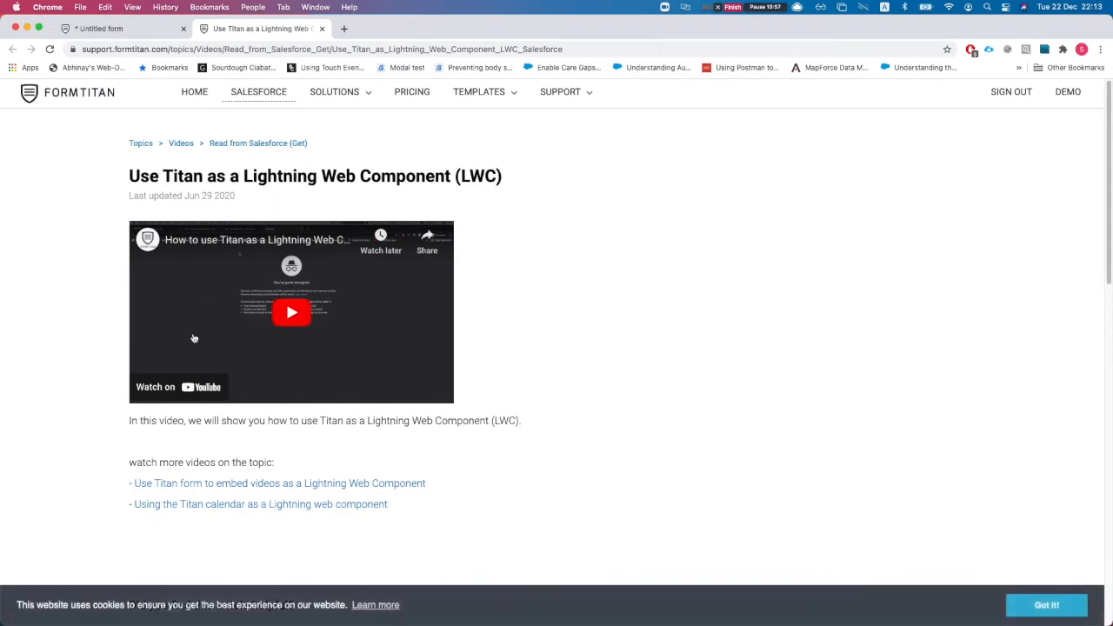
pyautogui.scroll(-1, 251, 349)
pyautogui.scroll(-3, 250, 348)
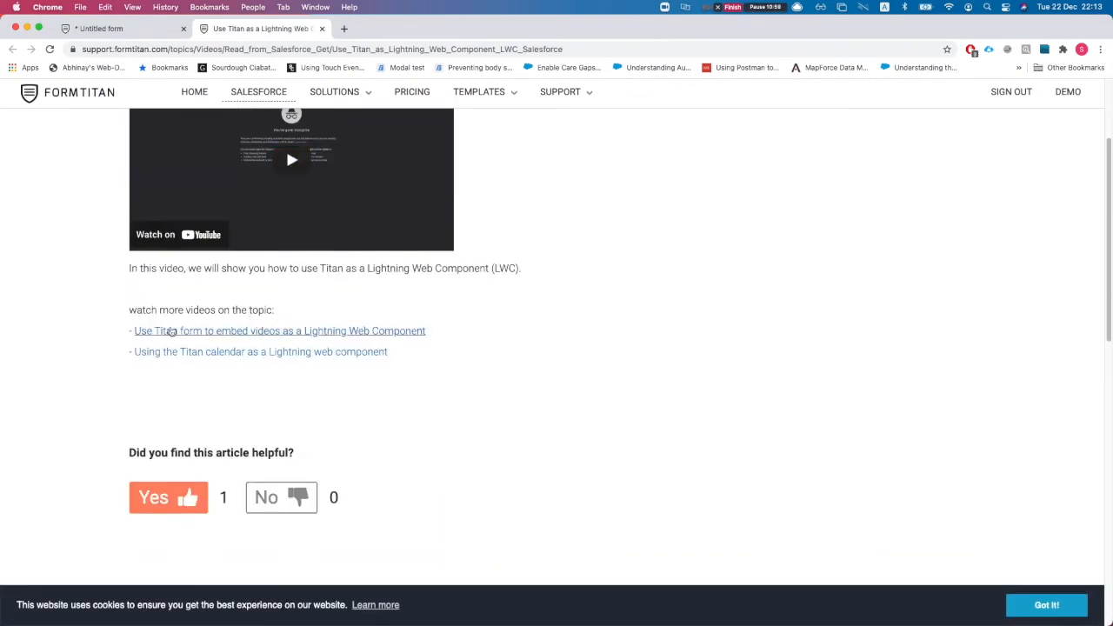
pyautogui.scroll(2, 339, 159)
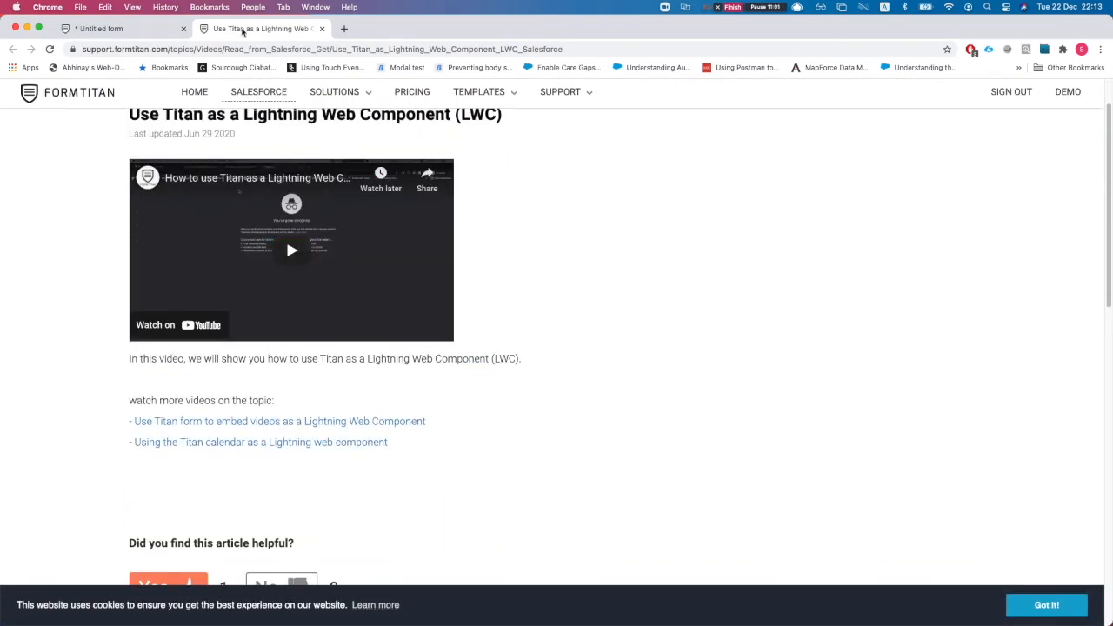
pyautogui.press('super+w')
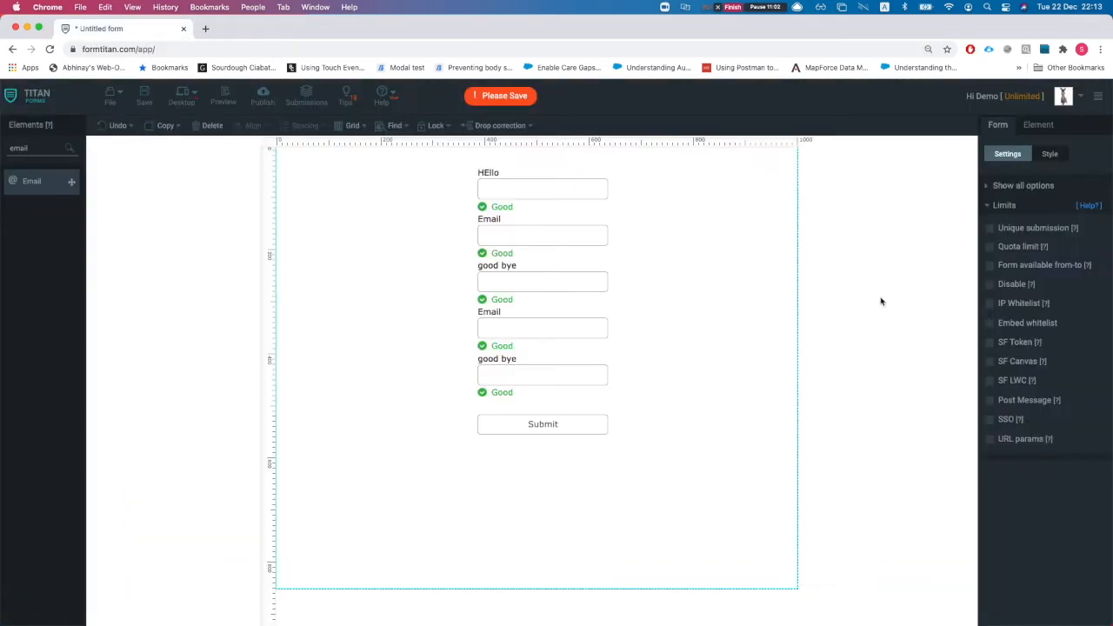
pyautogui.click(1001, 203)
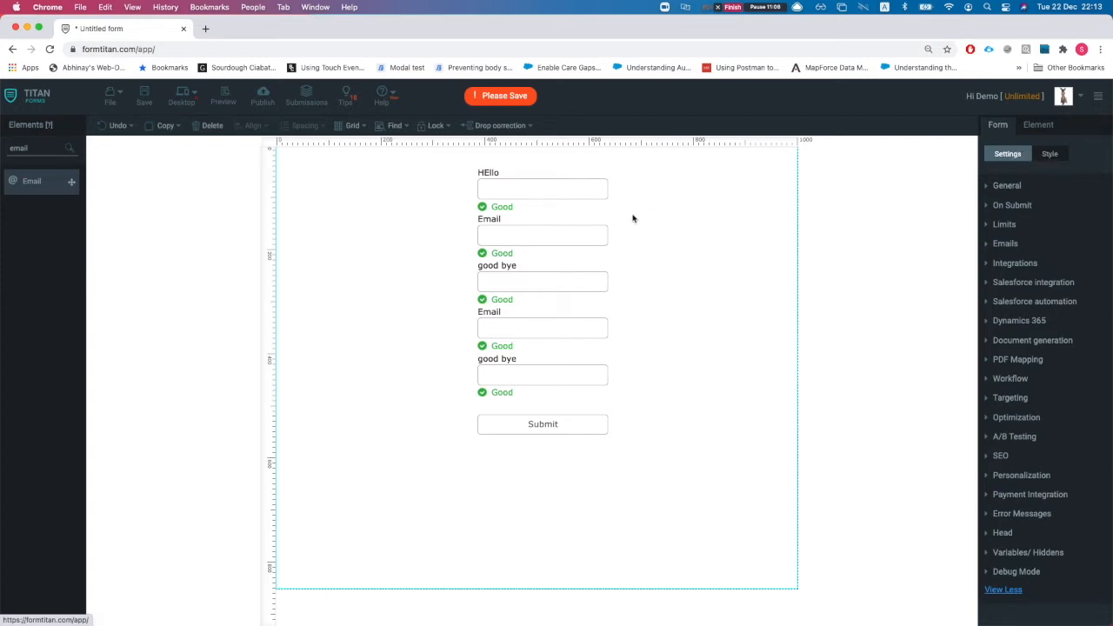
# Examine the settings categories and style options of the HEllo Textbox.
pyautogui.click(537, 196)
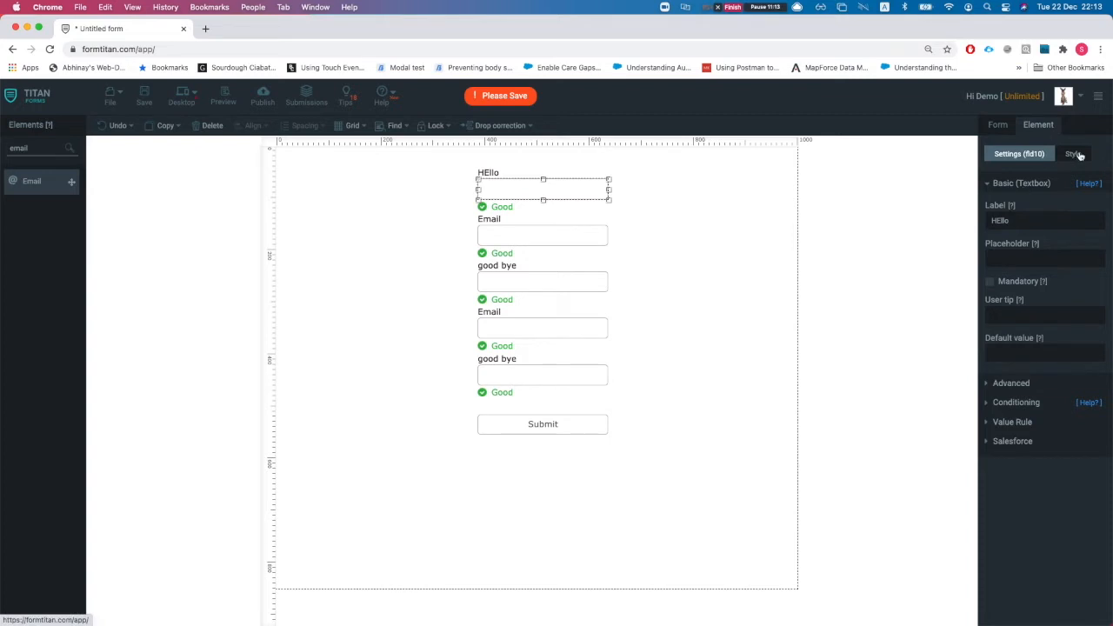
pyautogui.click(1026, 185)
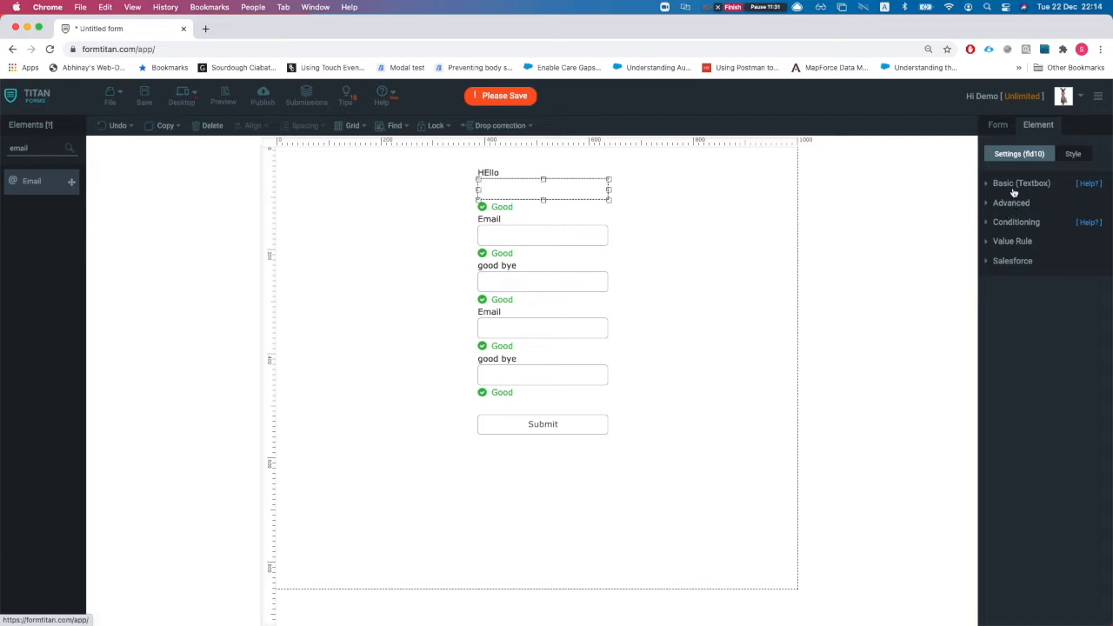
pyautogui.click(1073, 155)
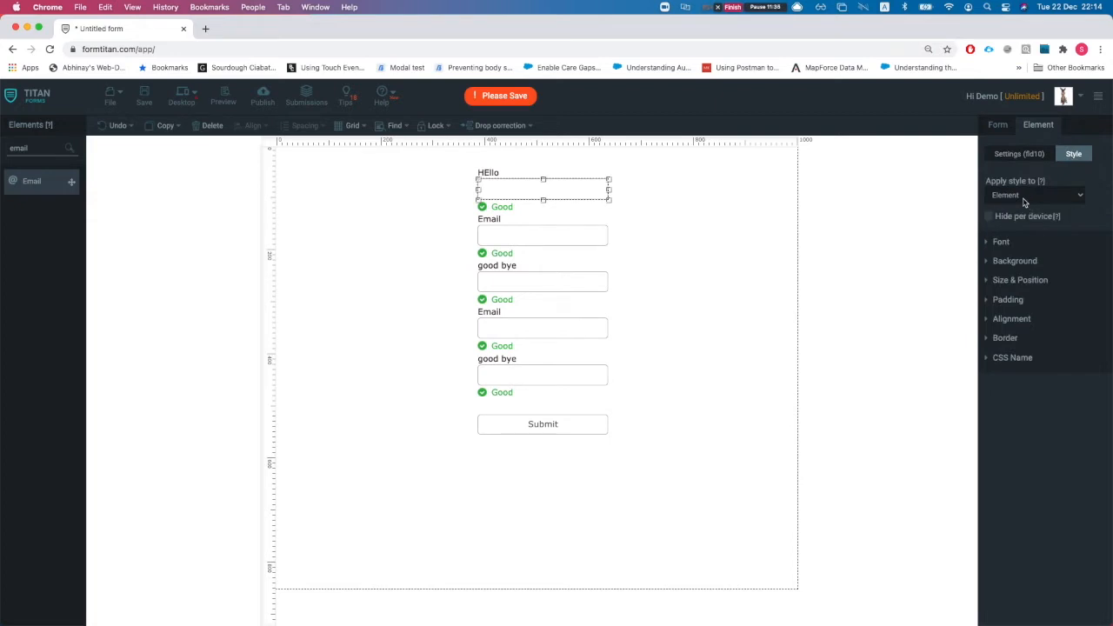
pyautogui.click(1006, 155)
# Rename the form as TITAN Academy overview and save it.
pyautogui.click(998, 125)
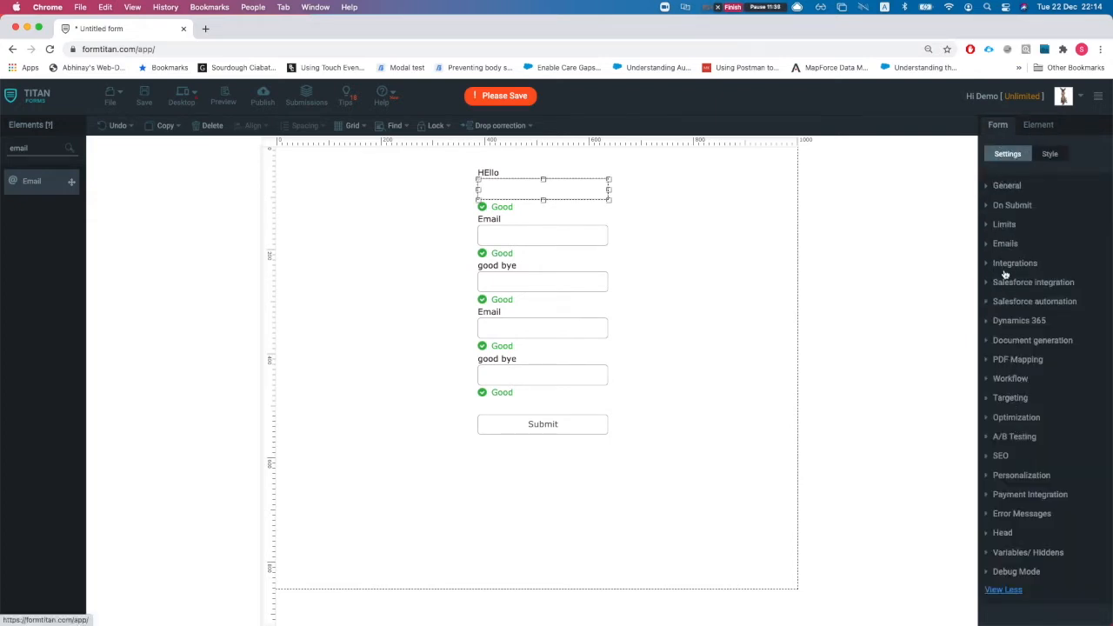
pyautogui.click(1009, 185)
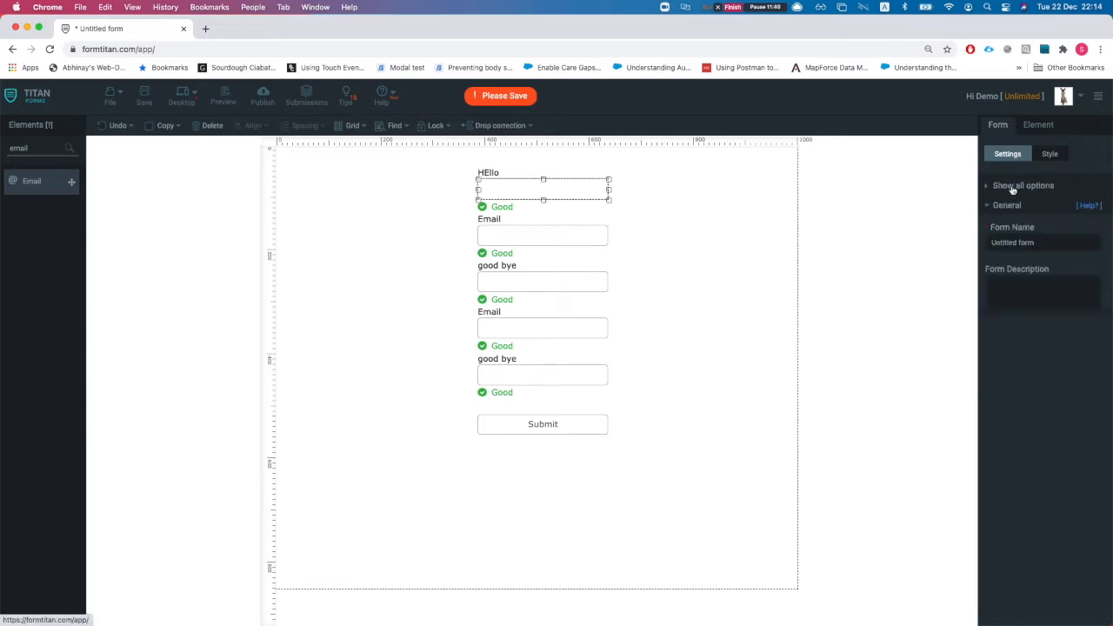
pyautogui.tripleClick(1039, 243)
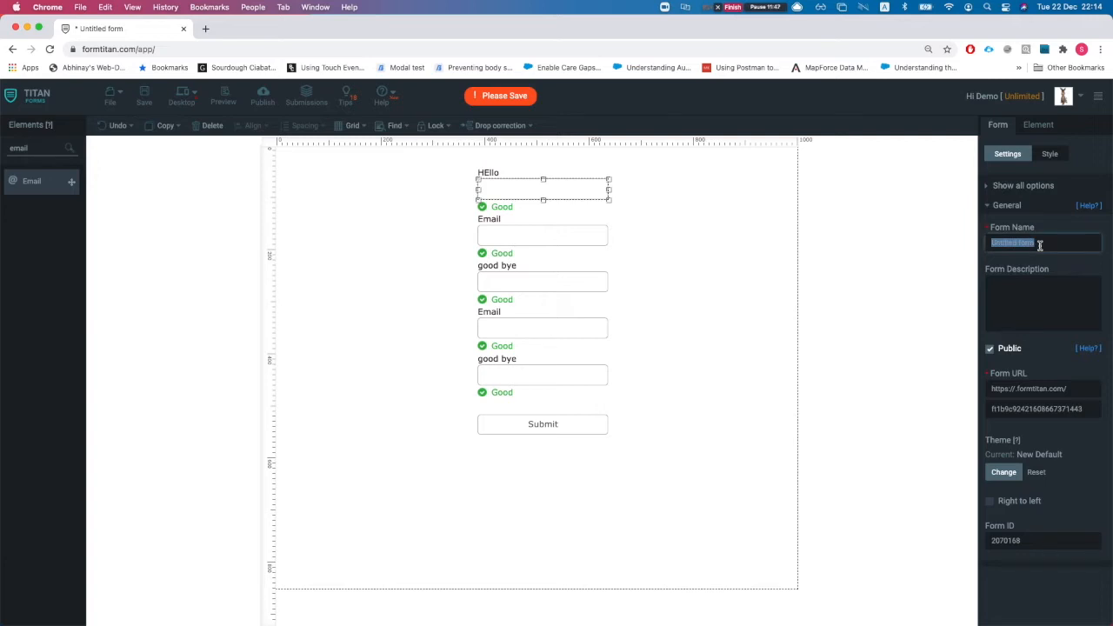
pyautogui.write('TITAN ACA')
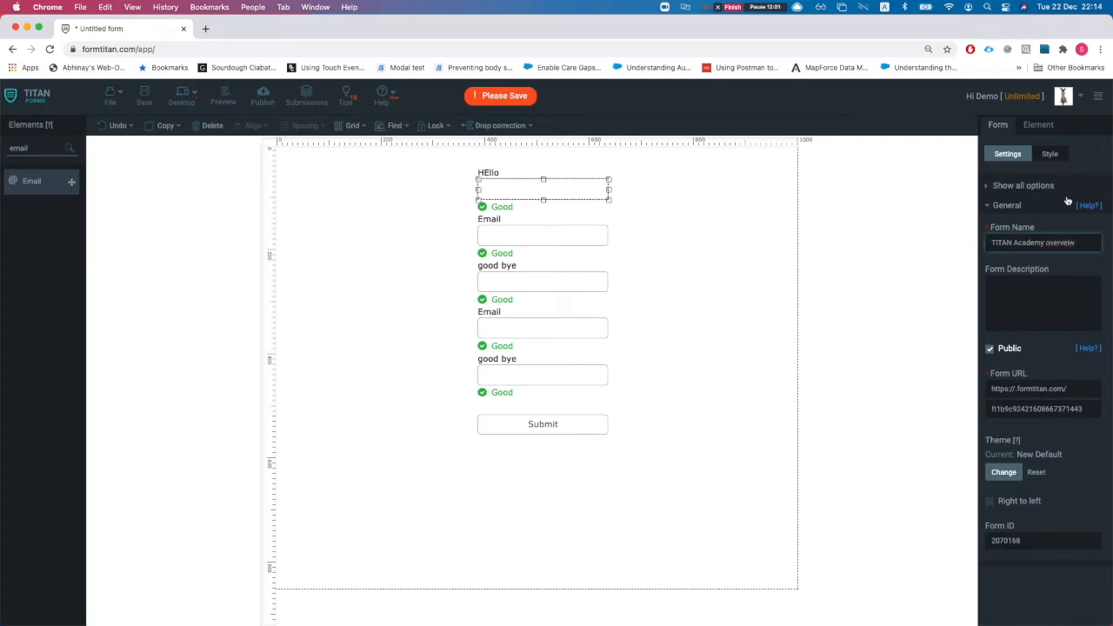
pyautogui.rightClick(1056, 242)
pyautogui.click(939, 251)
pyautogui.press('Tab')
pyautogui.click(143, 98)
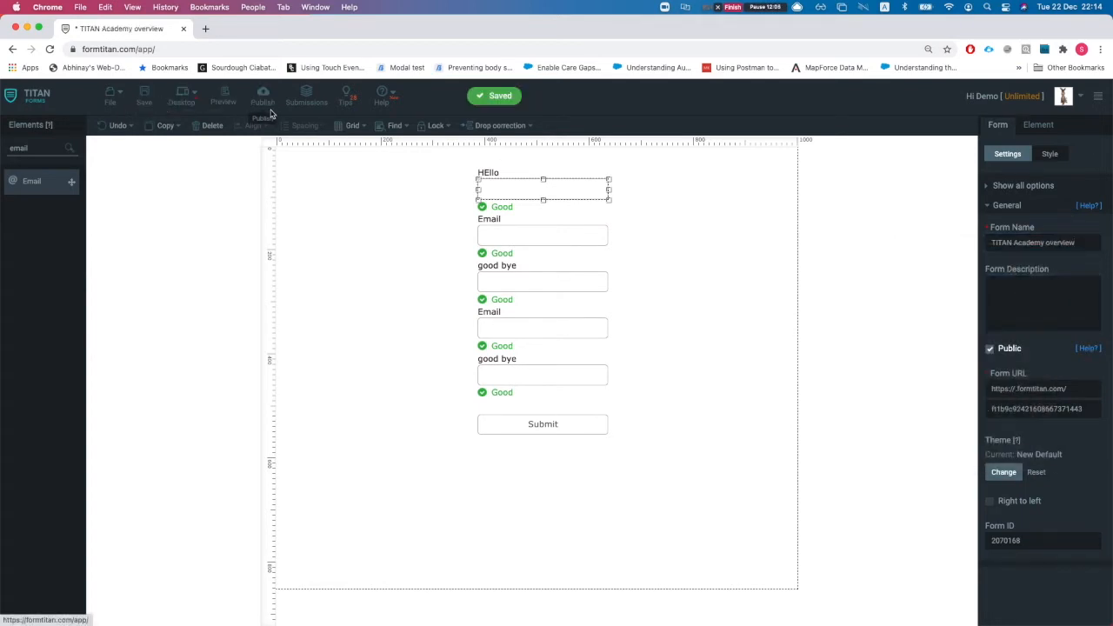
# Open the publishing options and view the published form at its URL.
pyautogui.click(261, 97)
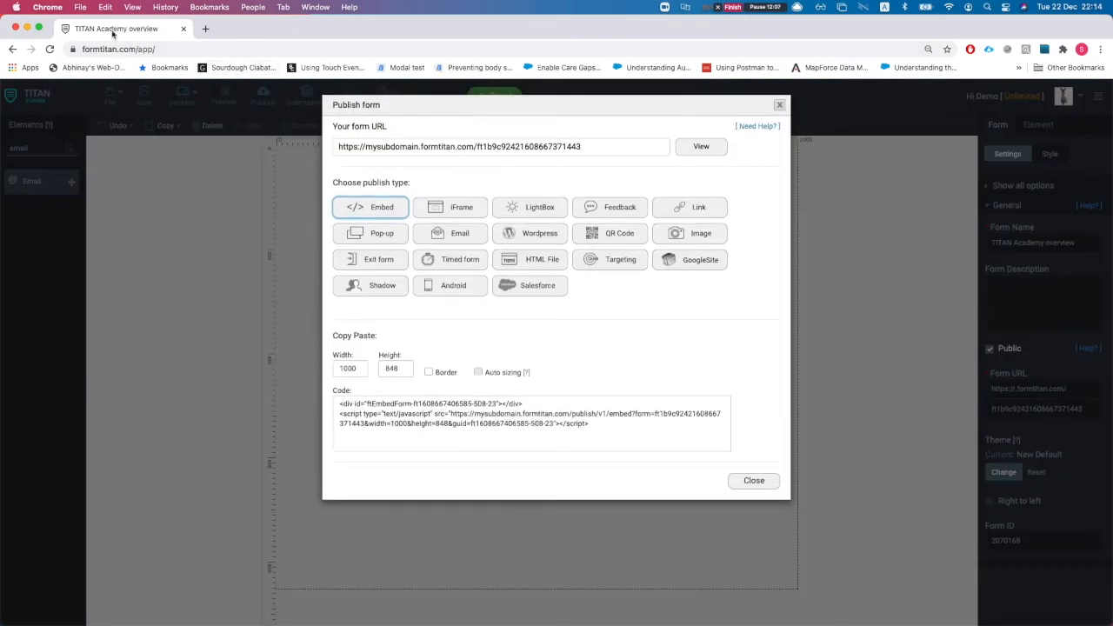
pyautogui.click(696, 147)
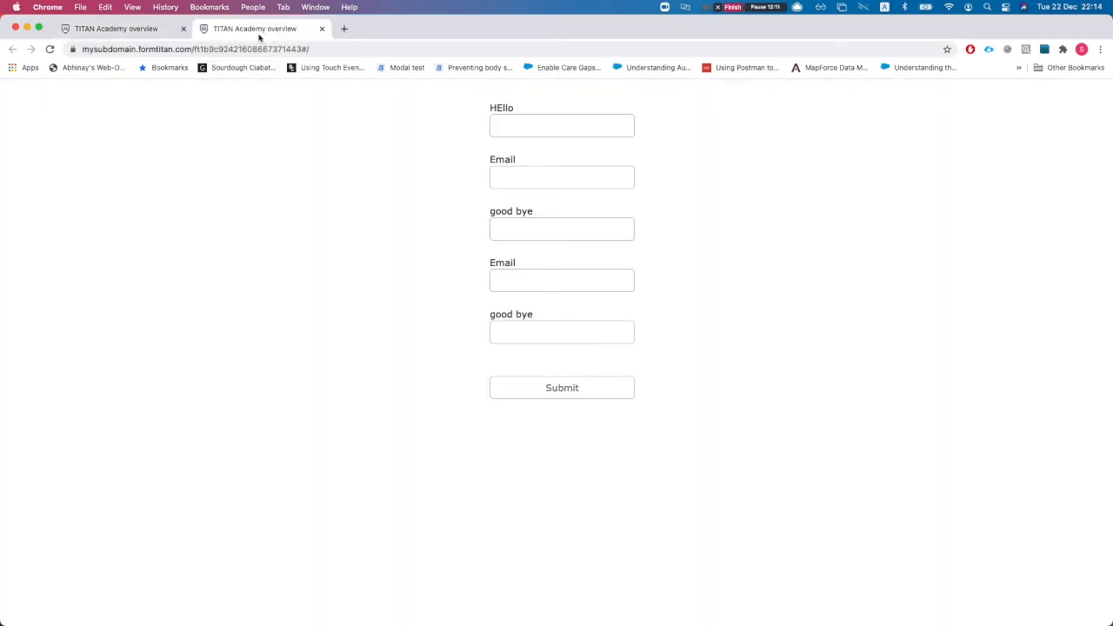
# Leave the published form and the publishing options, and turn off the form's Public option.
pyautogui.press('super+w')
pyautogui.click(779, 104)
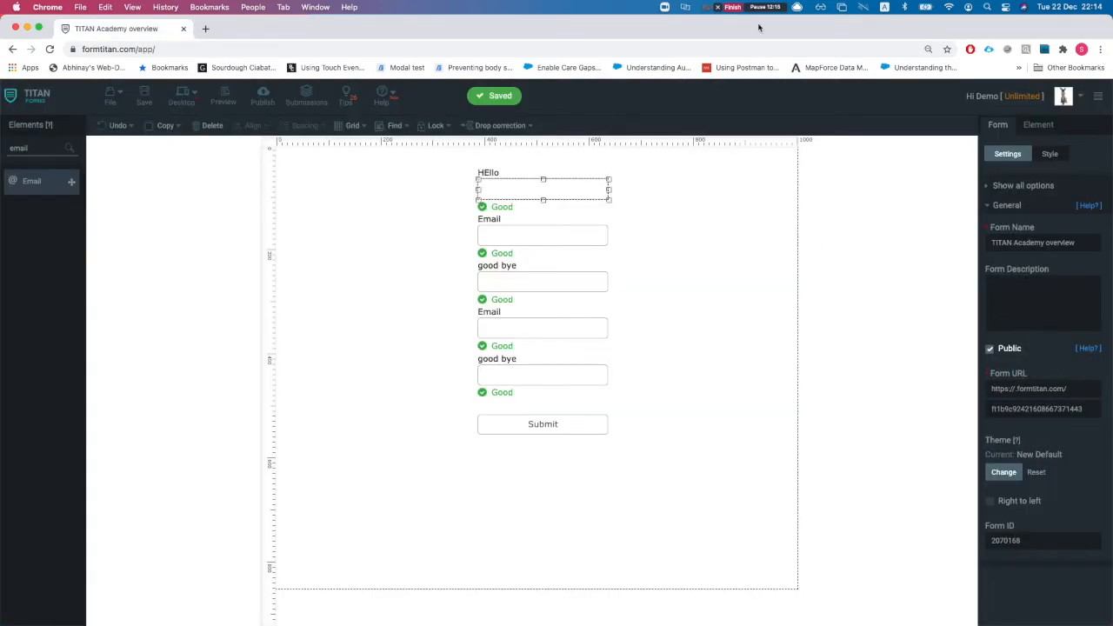
pyautogui.click(991, 350)
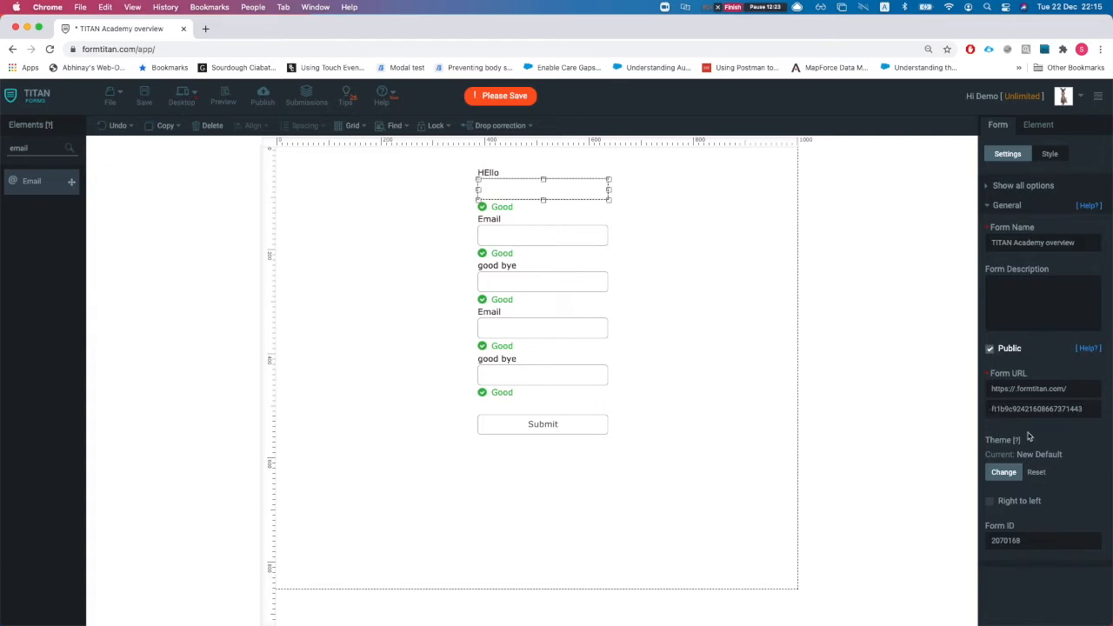
pyautogui.click(991, 348)
# Read the help article on keeping a form private, then turn the form's Public option back on.
pyautogui.click(1089, 349)
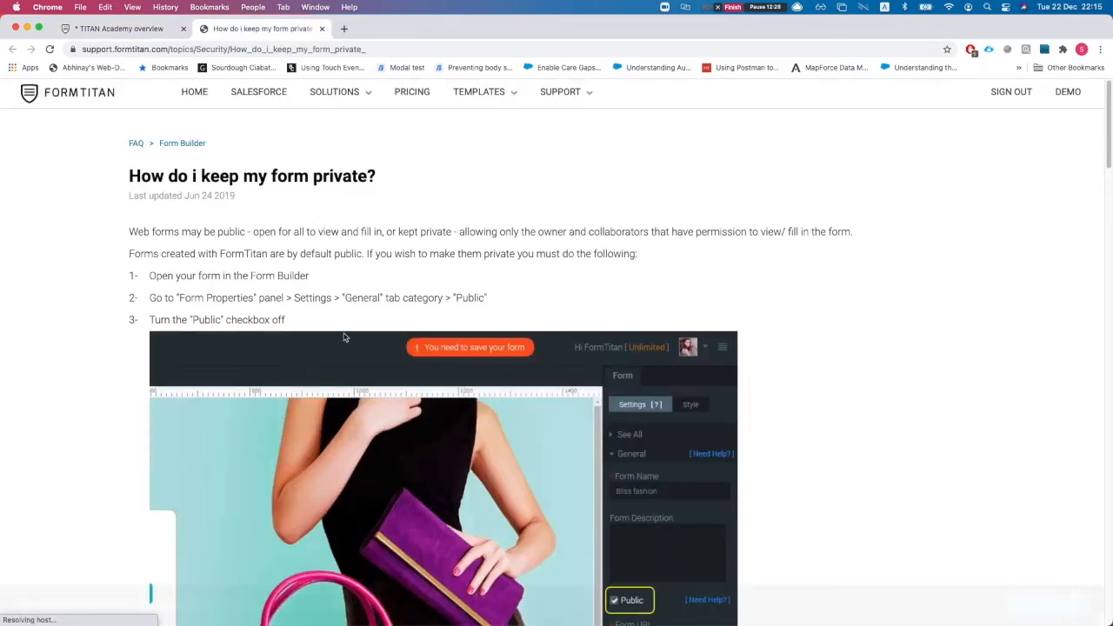
pyautogui.scroll(-10, 376, 318)
pyautogui.scroll(7, 377, 317)
pyautogui.scroll(5, 376, 317)
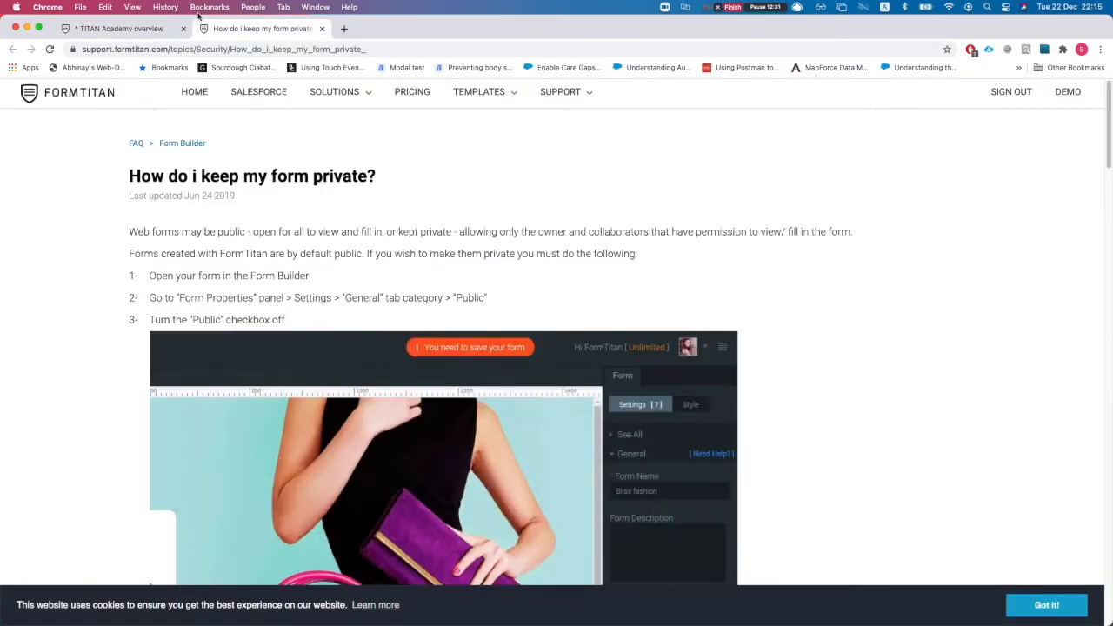
pyautogui.press('super+w')
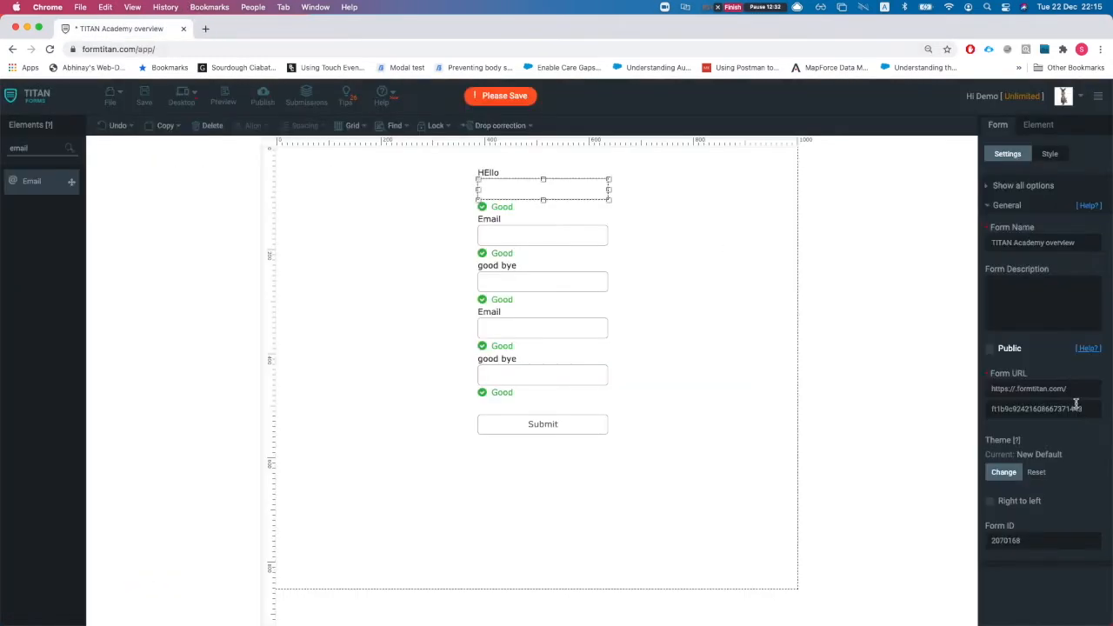
pyautogui.click(992, 350)
# Examine the identifier at the end of the form URL, both in the form settings and in the publishing options.
pyautogui.doubleClick(1013, 411)
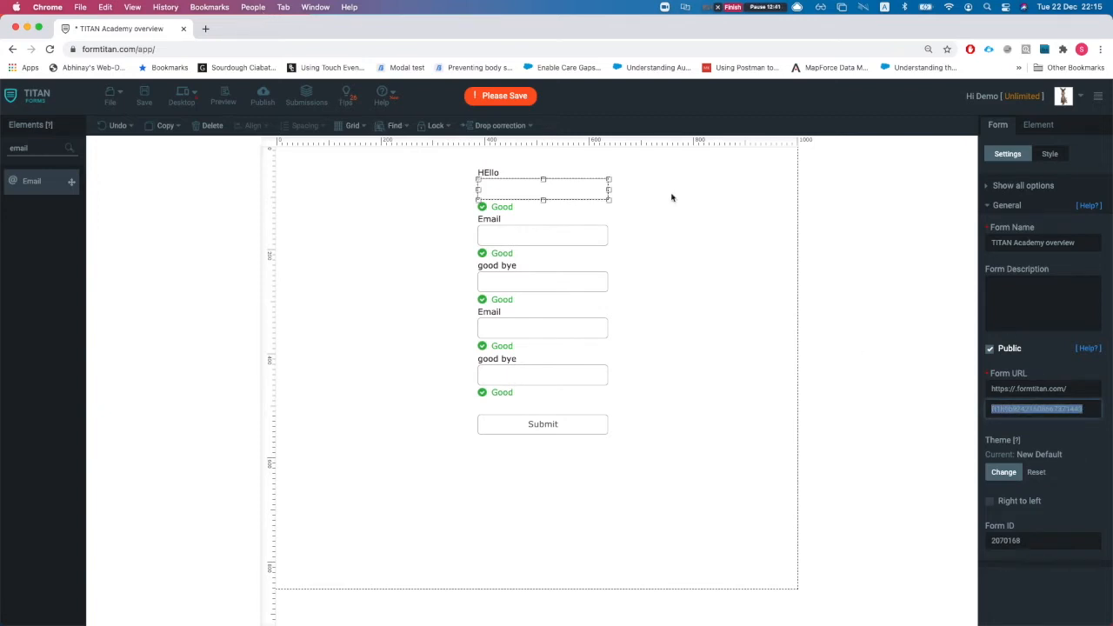
pyautogui.click(266, 104)
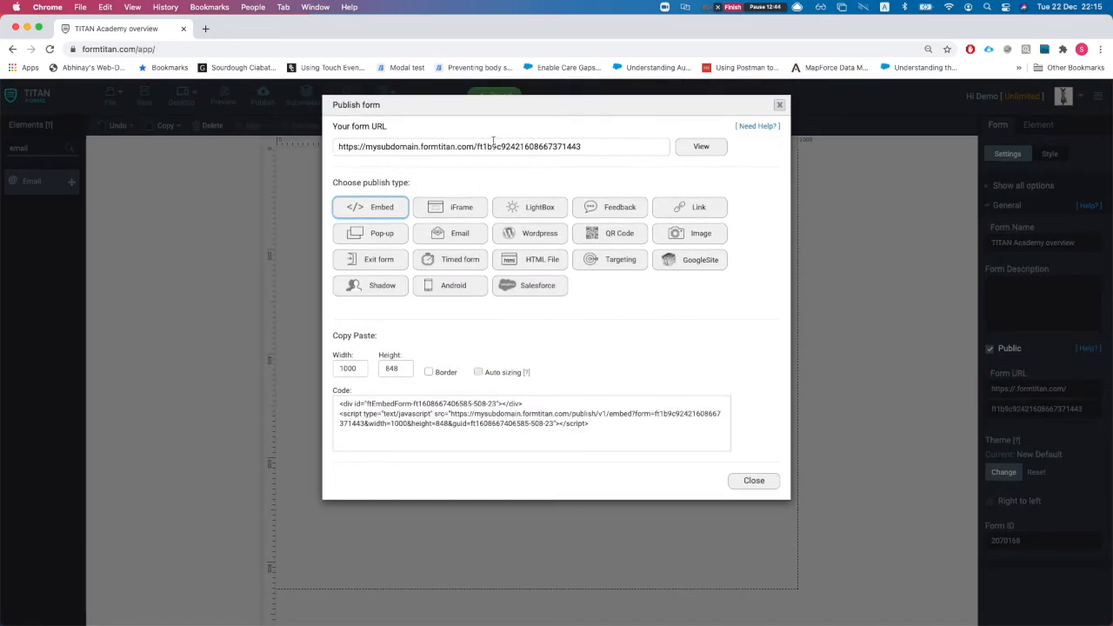
pyautogui.click(511, 144)
pyautogui.click(475, 148)
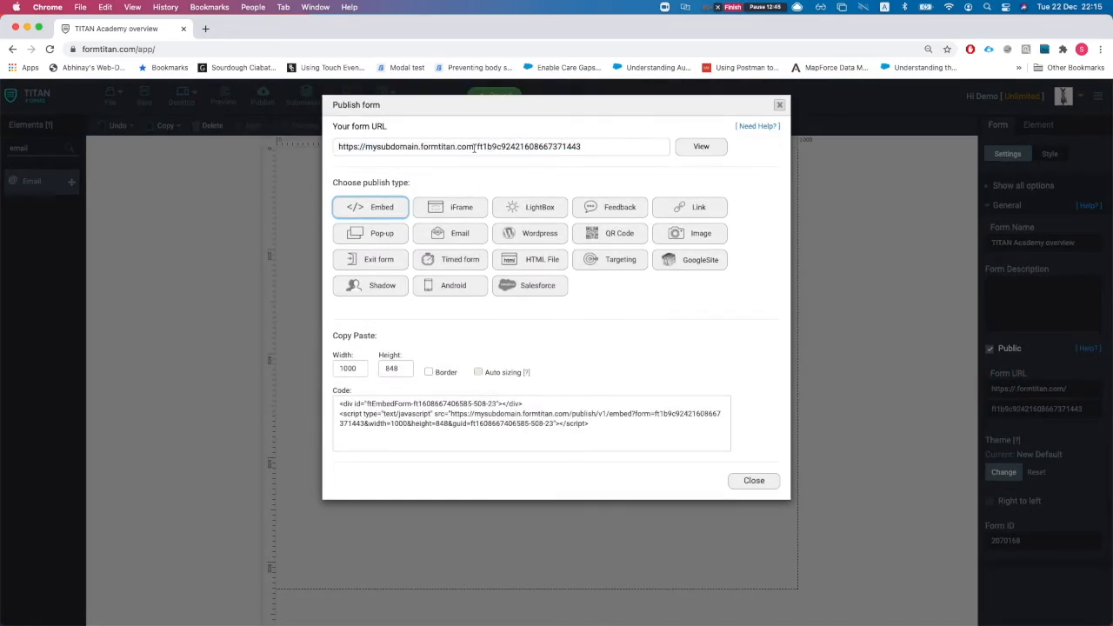
pyautogui.moveTo(475, 147); pyautogui.dragTo(592, 146)
pyautogui.click(592, 147)
pyautogui.click(779, 105)
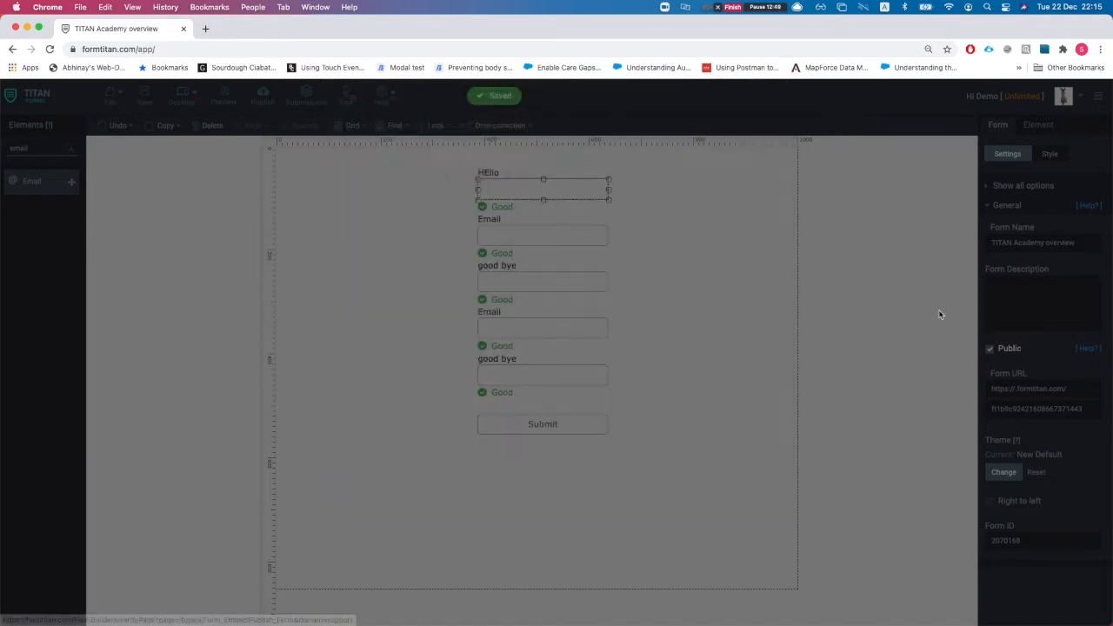
# Set the last part of the form URL to titan-academy and save the form.
pyautogui.click(1017, 243)
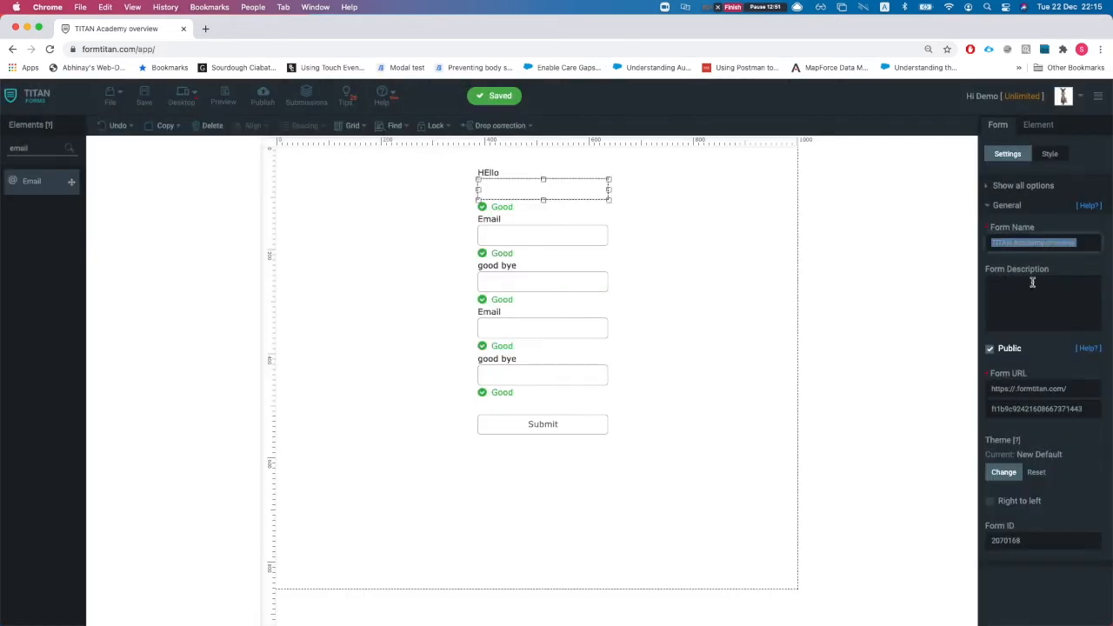
pyautogui.click(1043, 404)
pyautogui.press('super+a')
pyautogui.write('T')
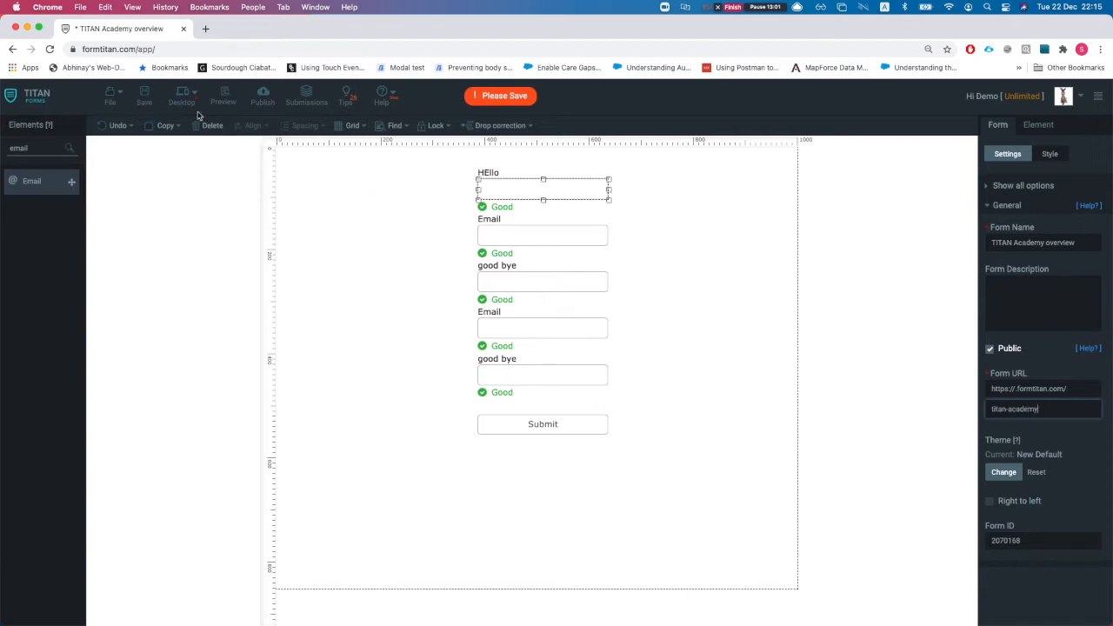
pyautogui.click(145, 97)
# View the published form at its titan-academy URL, check the address, and return to the form builder.
pyautogui.click(263, 96)
pyautogui.click(720, 150)
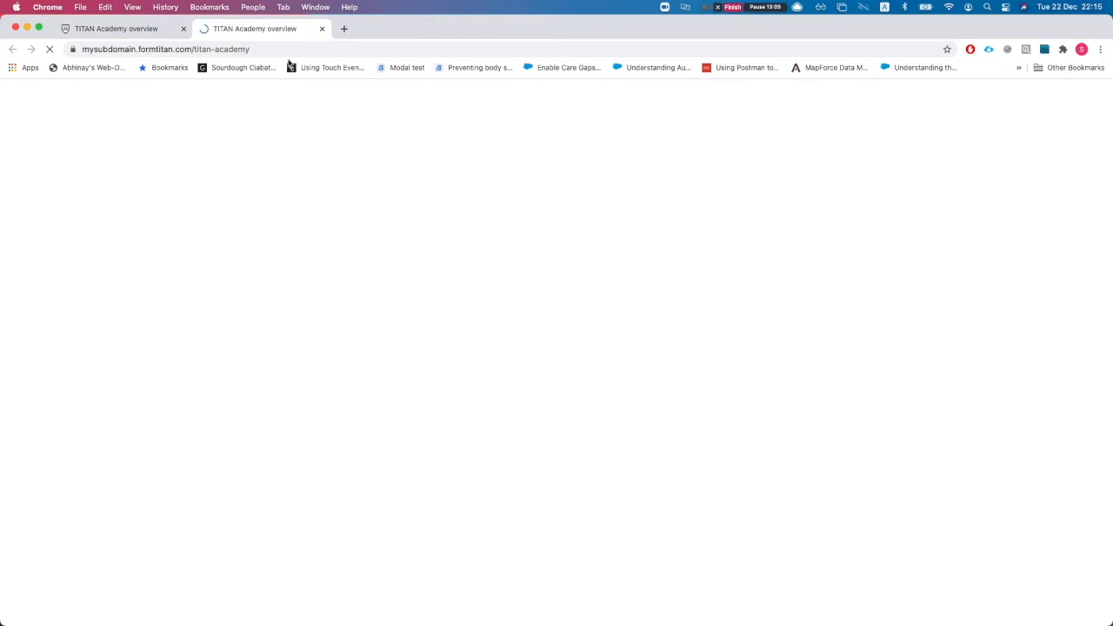
pyautogui.moveTo(258, 49)
pyautogui.mouseDown()
pyautogui.moveTo(222, 50)
pyautogui.moveTo(270, 49)
pyautogui.mouseUp()
pyautogui.click(209, 48)
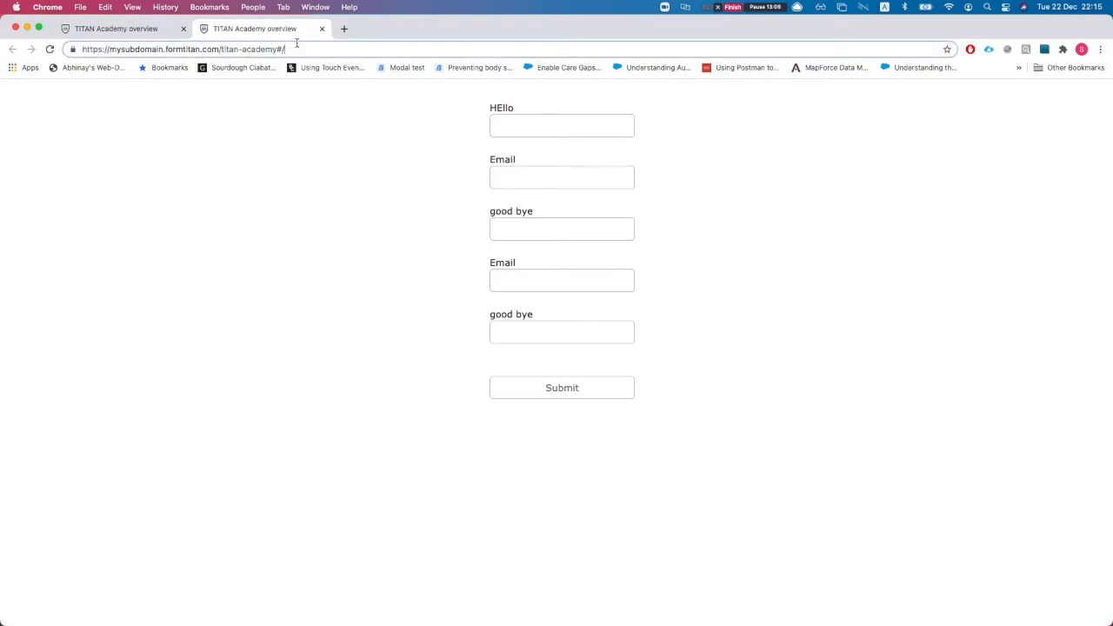
pyautogui.click(322, 28)
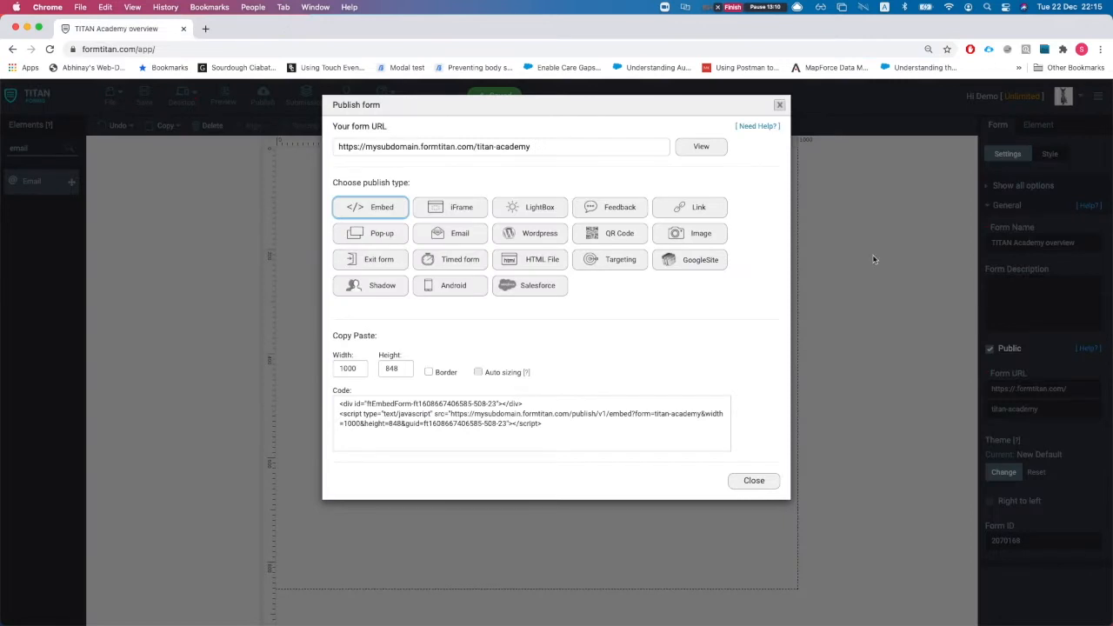
pyautogui.click(780, 106)
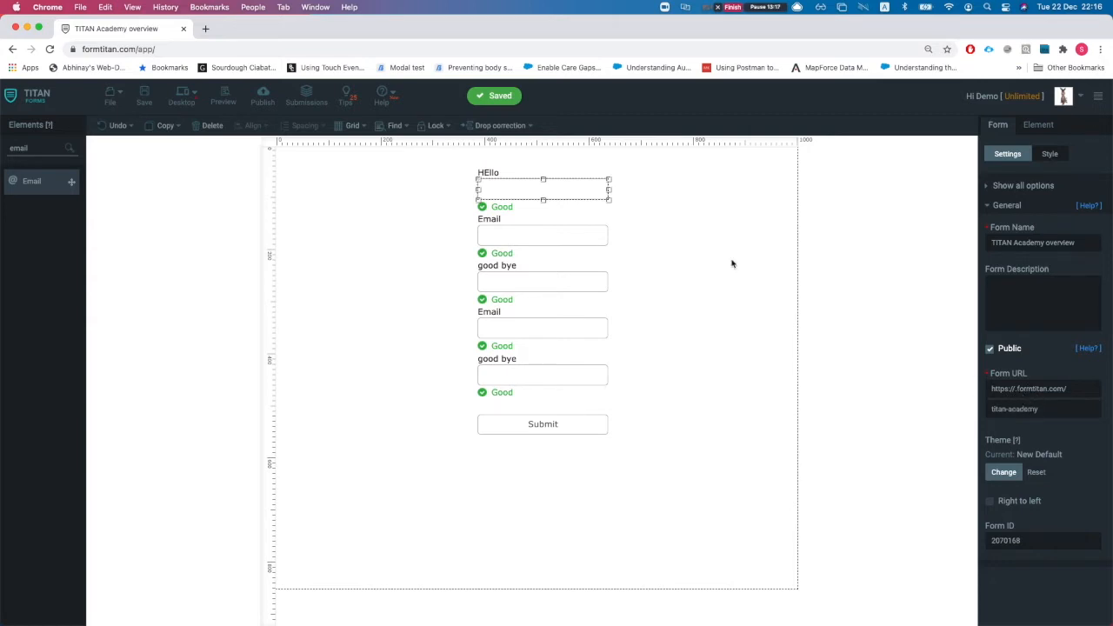
# Reopen the publishing options, examine the subdomain part of the form URL, and close them.
pyautogui.click(262, 95)
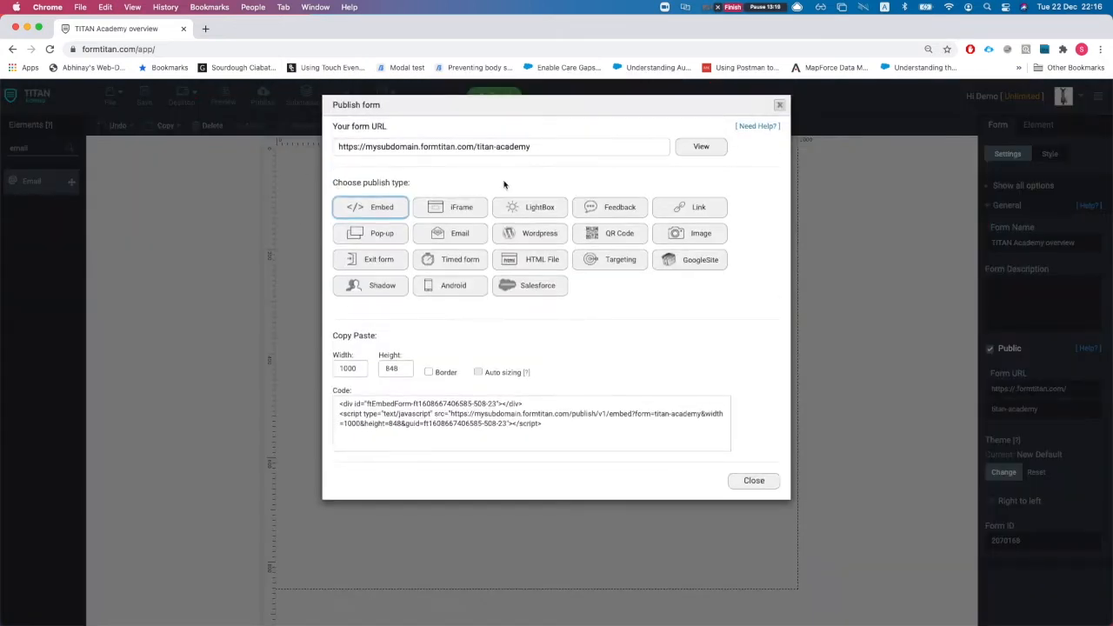
pyautogui.click(386, 146)
pyautogui.click(383, 153)
pyautogui.moveTo(369, 146); pyautogui.dragTo(408, 146)
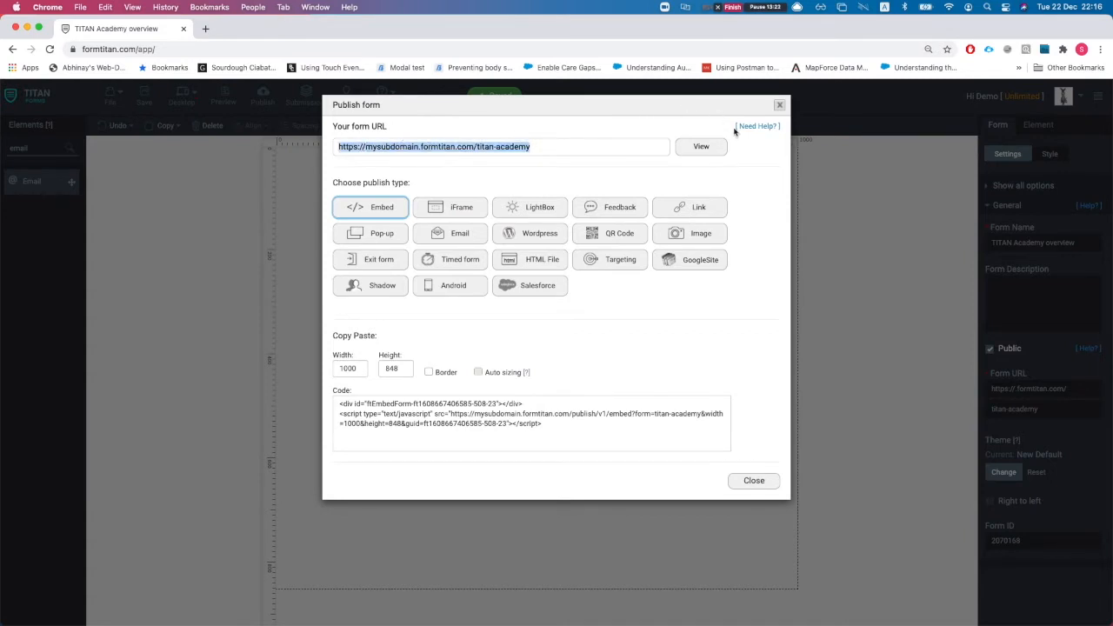
pyautogui.click(779, 105)
# Open the dashboard in a new browser tab and examine the Subdomain field in the account settings.
pyautogui.click(468, 287)
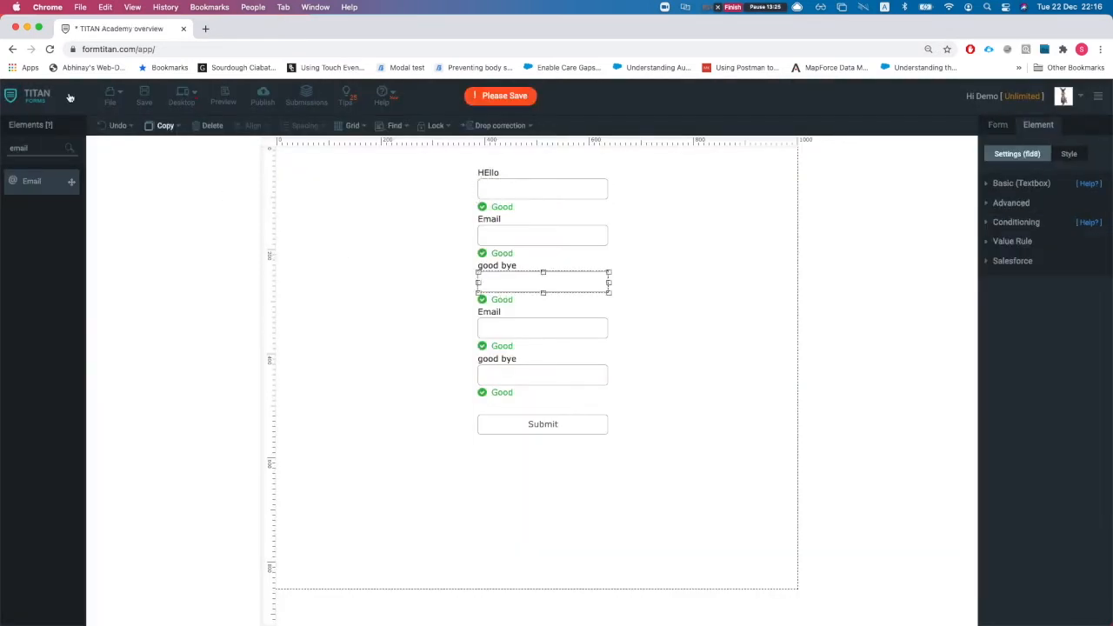
pyautogui.keyDown('super'); pyautogui.click(35, 97); pyautogui.keyUp('super')
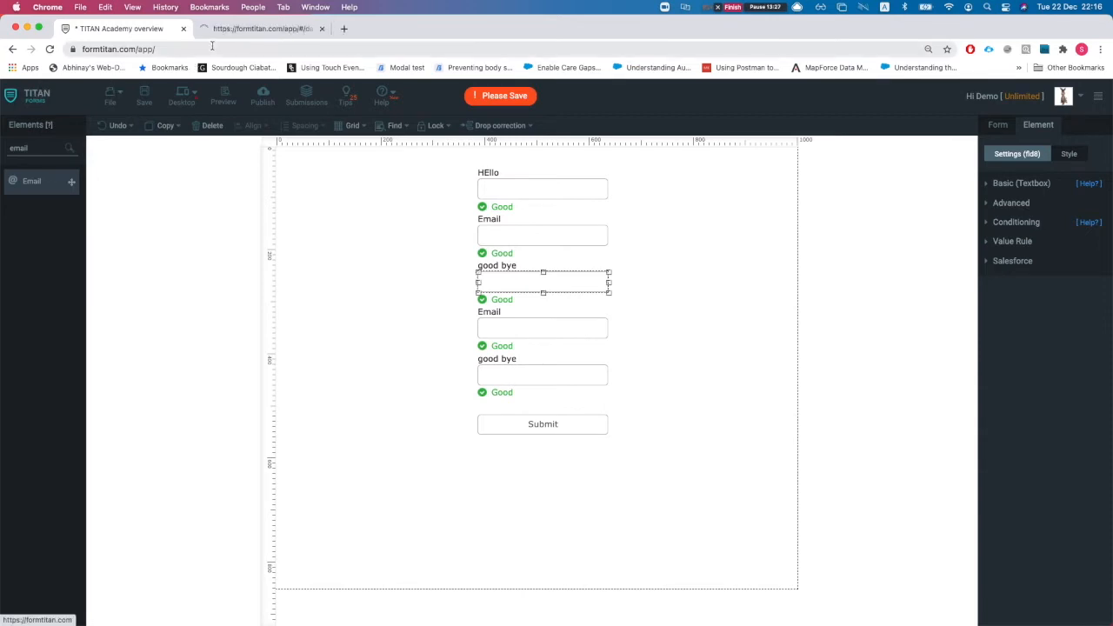
pyautogui.click(228, 29)
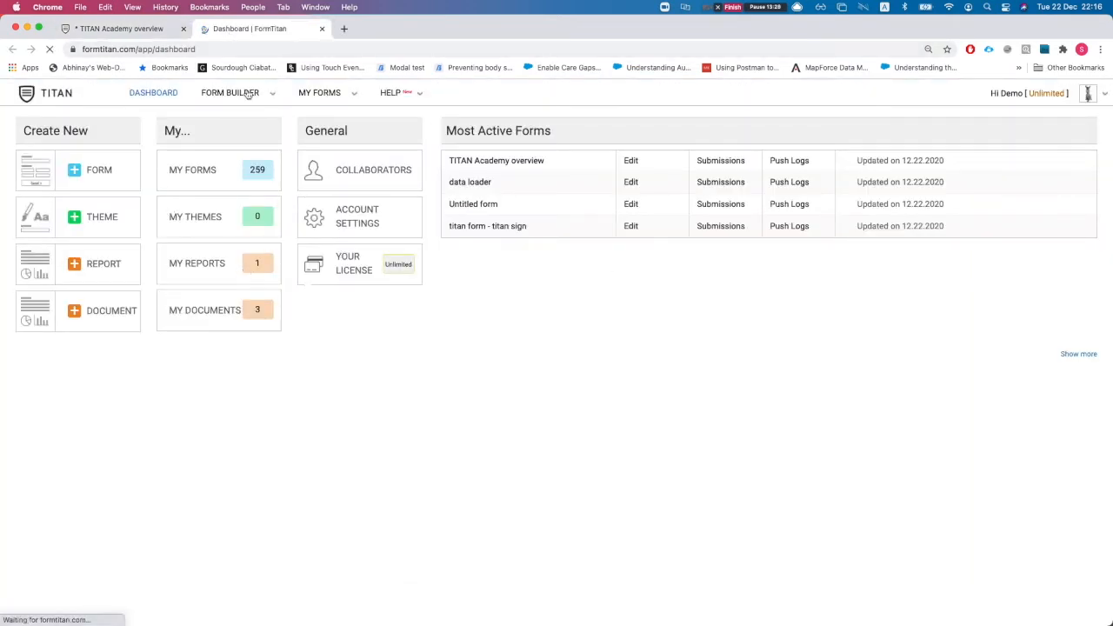
pyautogui.click(1022, 126)
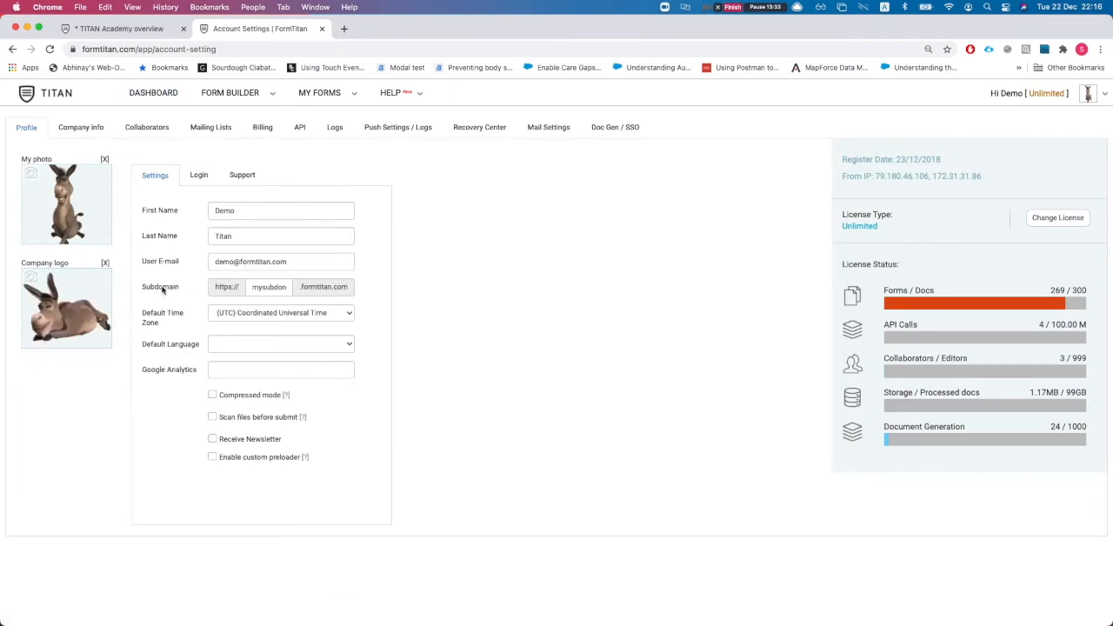
pyautogui.moveTo(252, 288)
pyautogui.mouseDown()
pyautogui.moveTo(290, 289)
pyautogui.moveTo(261, 289)
pyautogui.mouseUp()
pyautogui.click(282, 288)
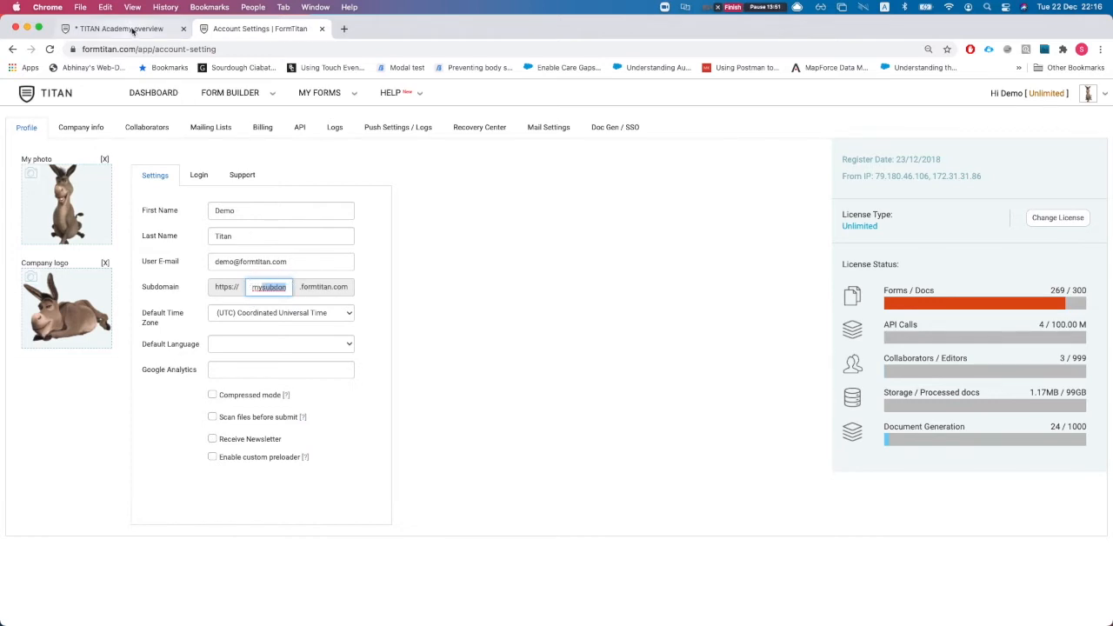
# Return to the form's General settings and look over the available theme templates without applying one.
pyautogui.click(131, 29)
pyautogui.click(998, 127)
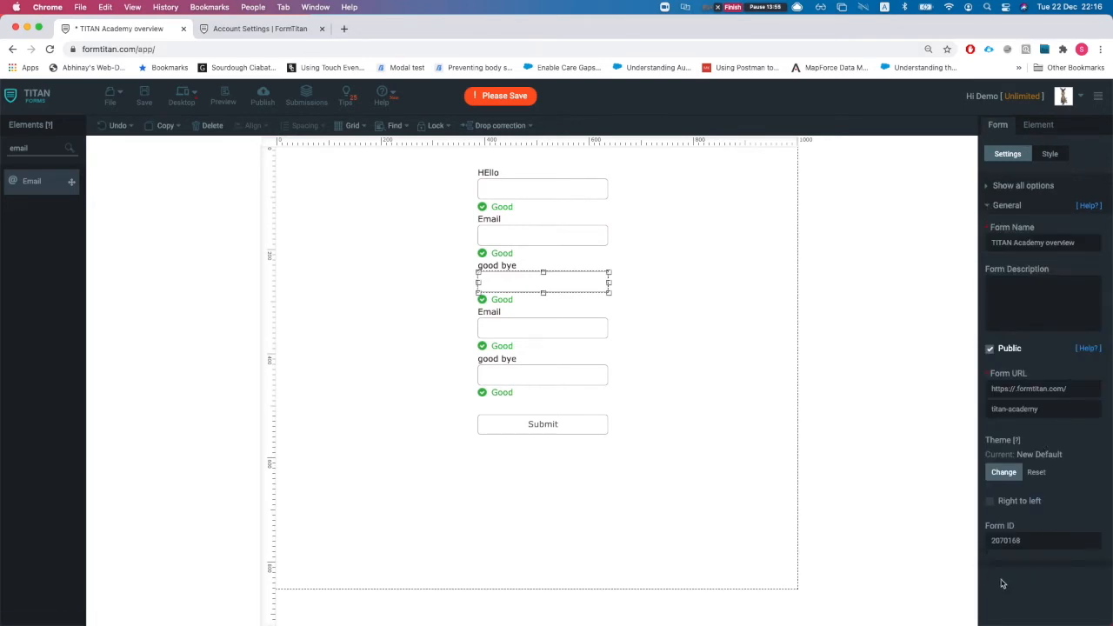
pyautogui.click(1004, 475)
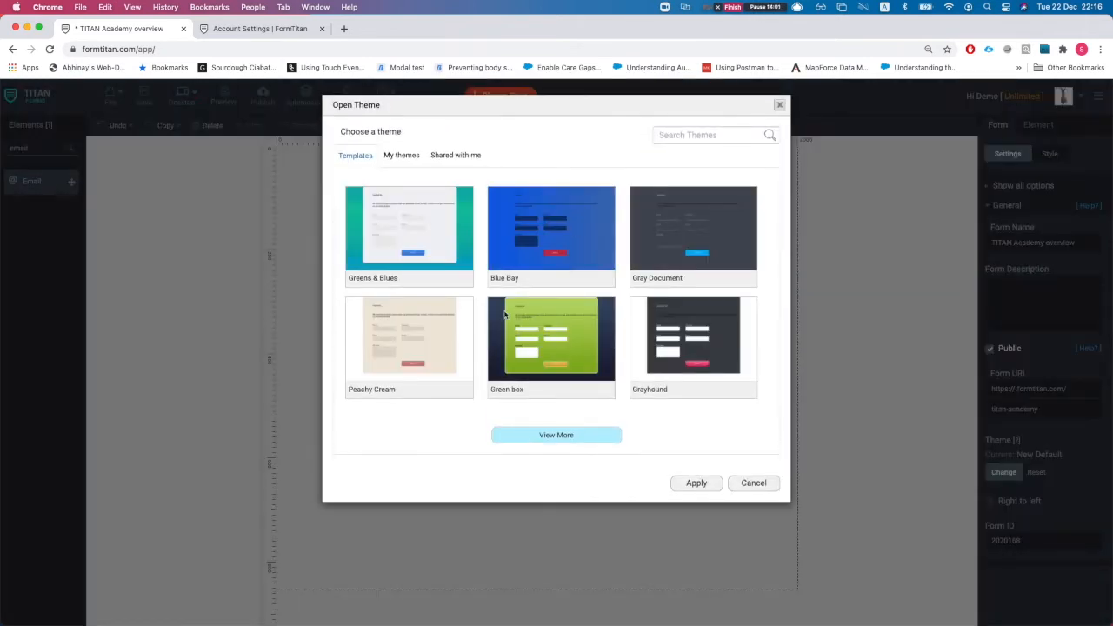
pyautogui.click(780, 105)
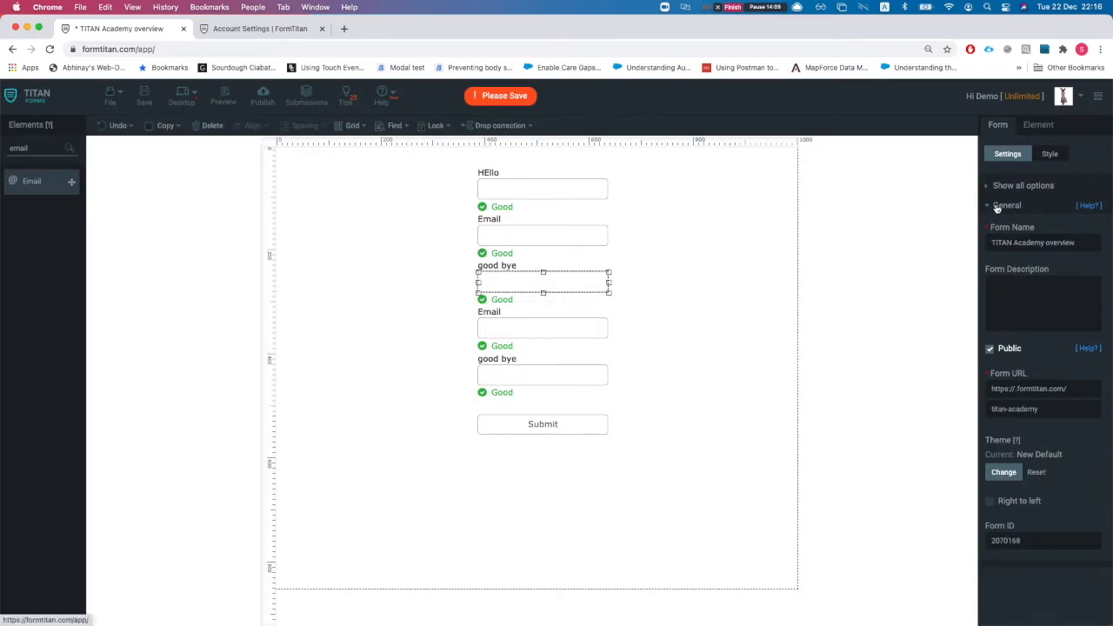
# Show the form's On Submit settings and close the account settings browser tab.
pyautogui.click(998, 206)
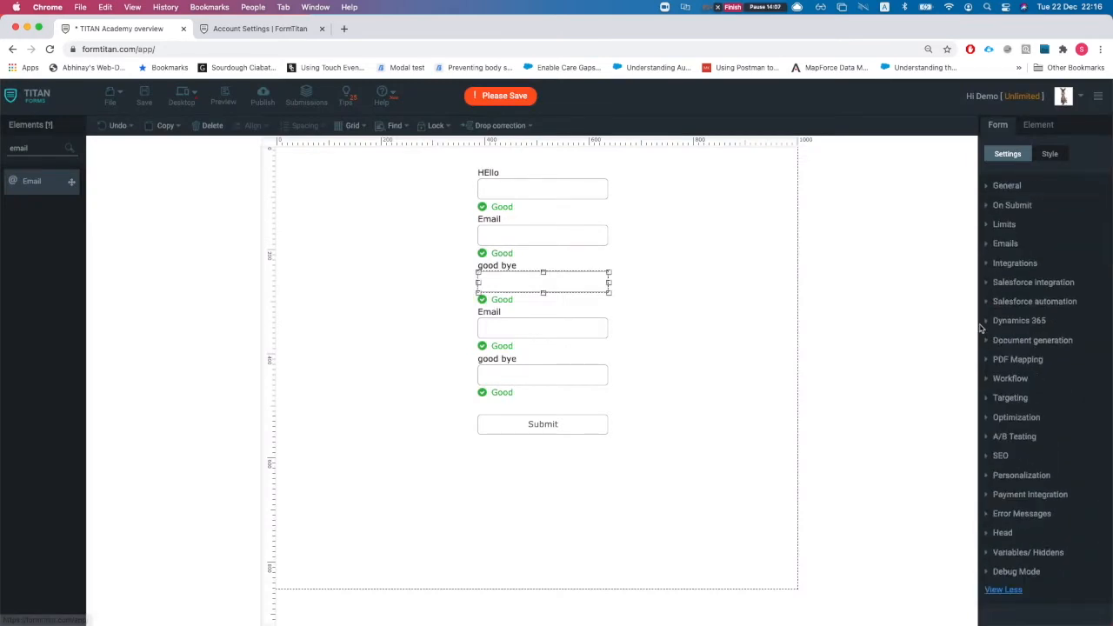
pyautogui.click(1007, 205)
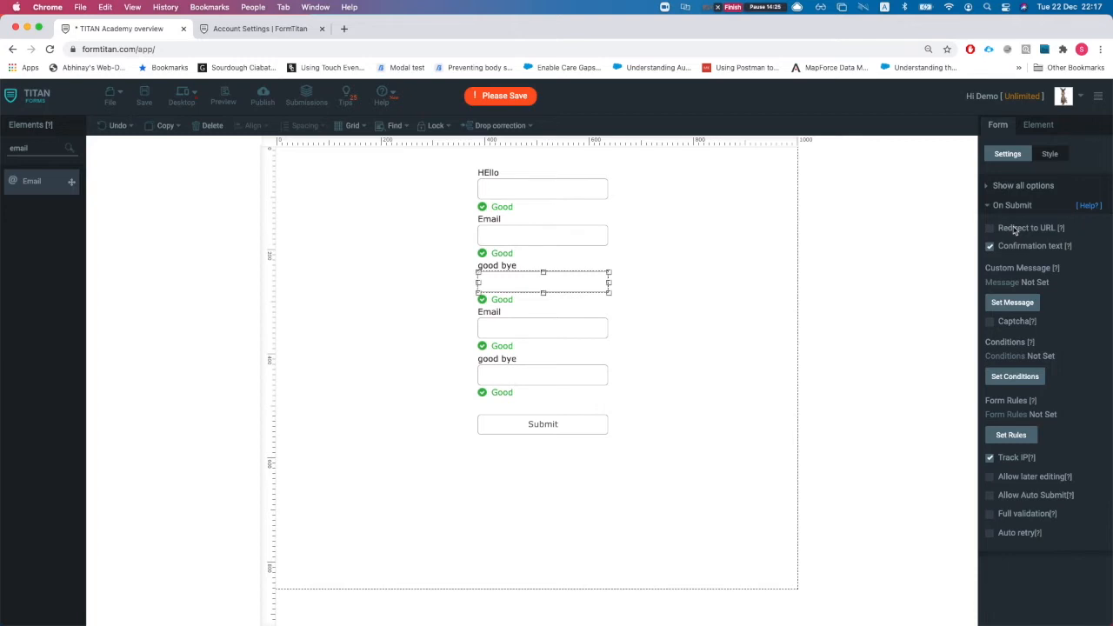
pyautogui.click(251, 29)
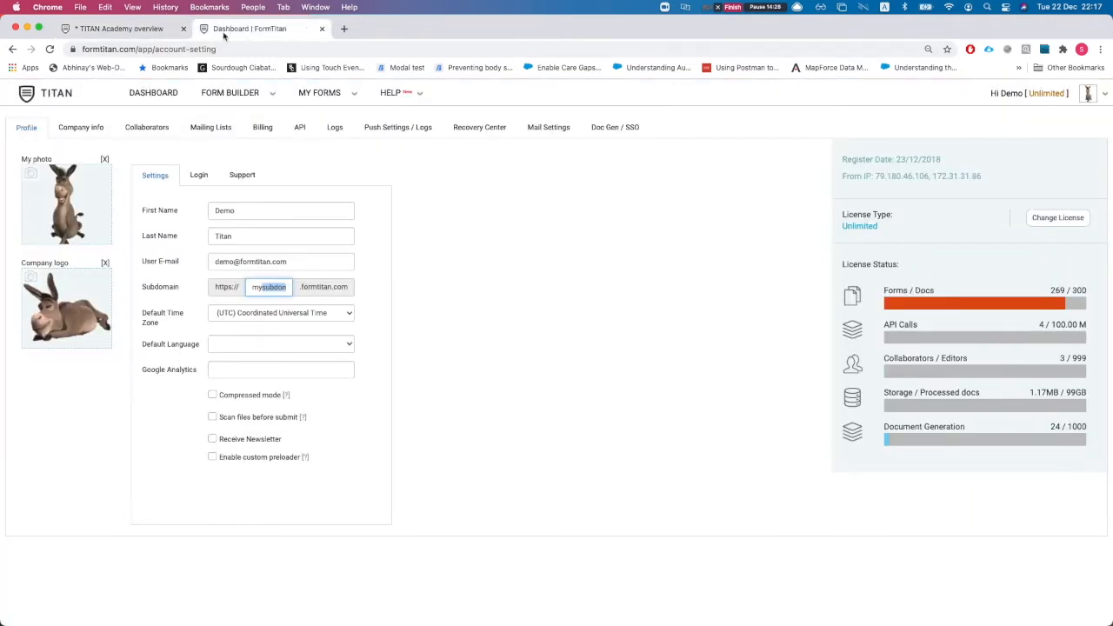
pyautogui.press('super+w')
# Open the published form, submit it with its fields left empty, and return to the form builder.
pyautogui.click(264, 102)
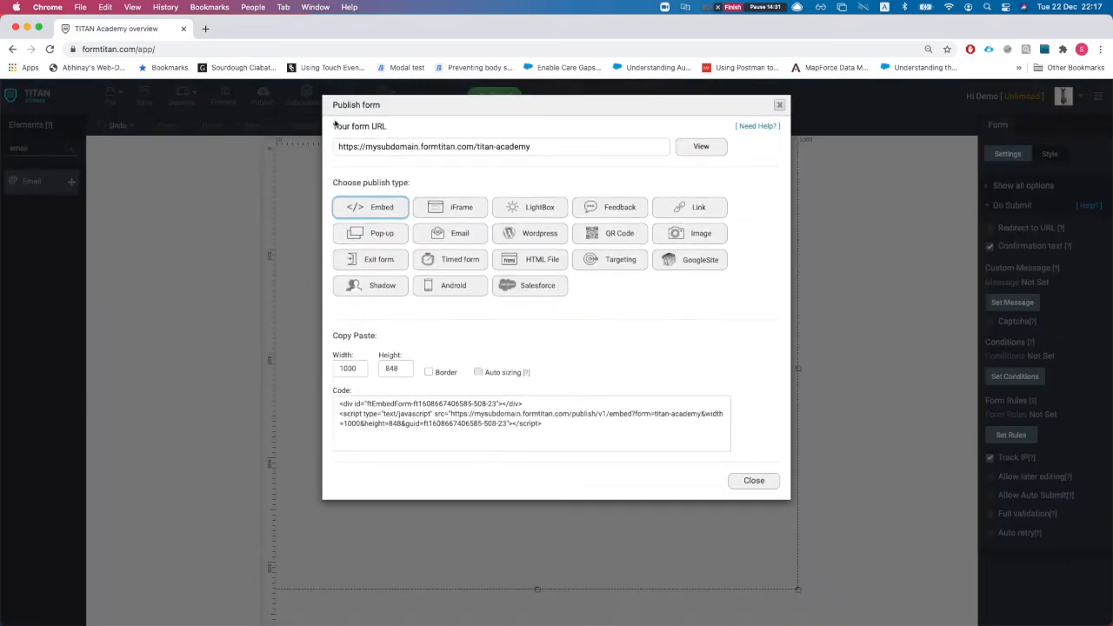
pyautogui.click(702, 145)
pyautogui.click(581, 393)
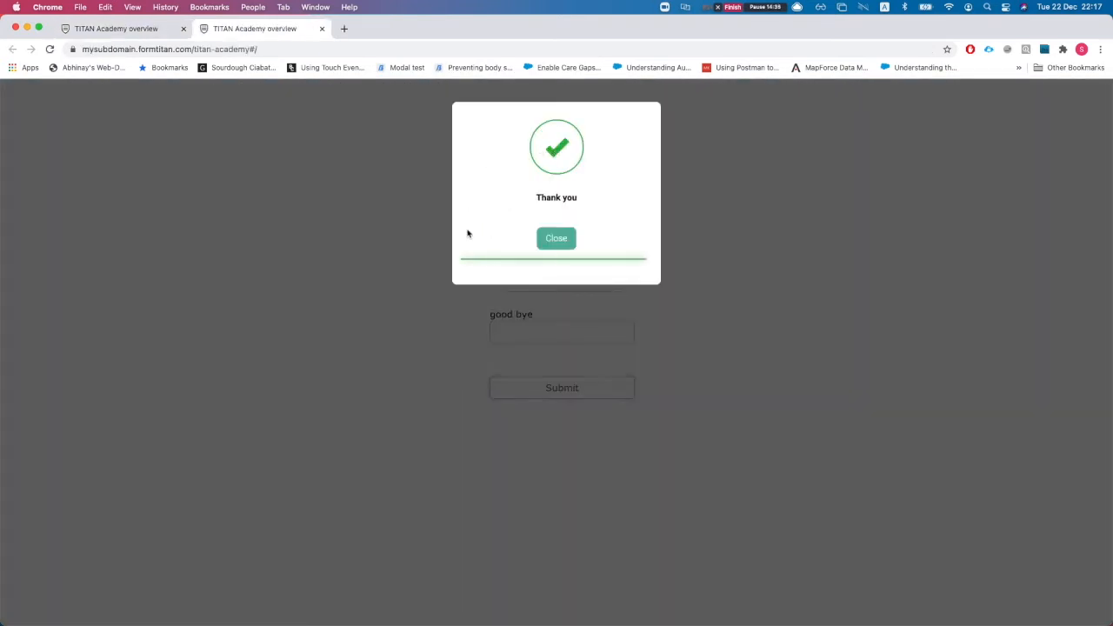
pyautogui.click(554, 243)
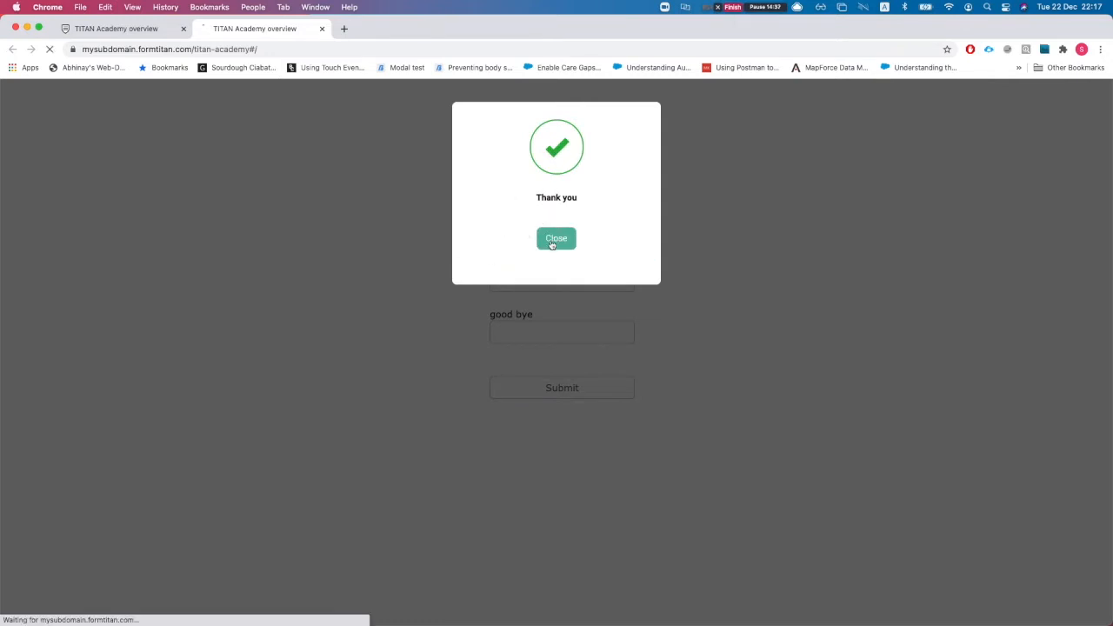
pyautogui.click(97, 28)
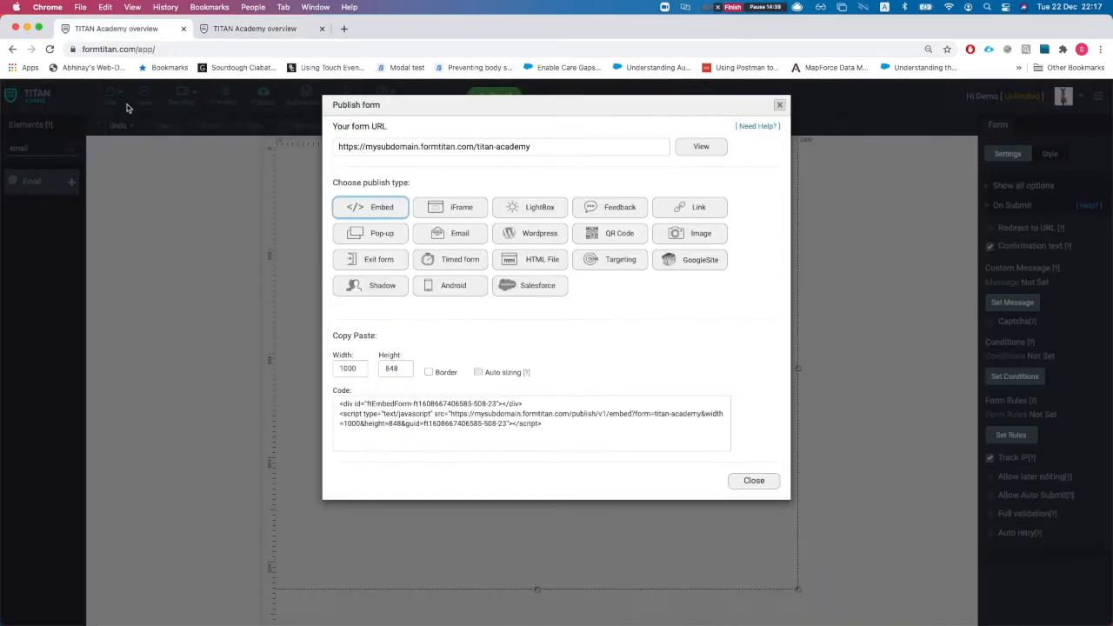
pyautogui.click(753, 481)
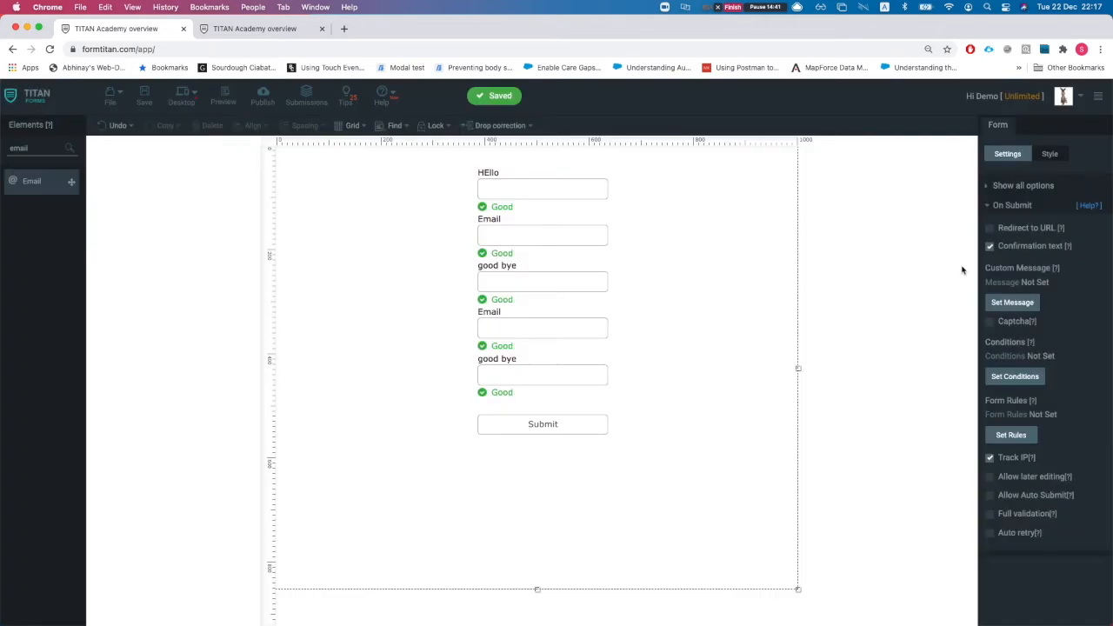
# Enable redirecting to a URL on submit, view the Open in choices, and toggle Redirect after push integration finished on and off.
pyautogui.click(991, 228)
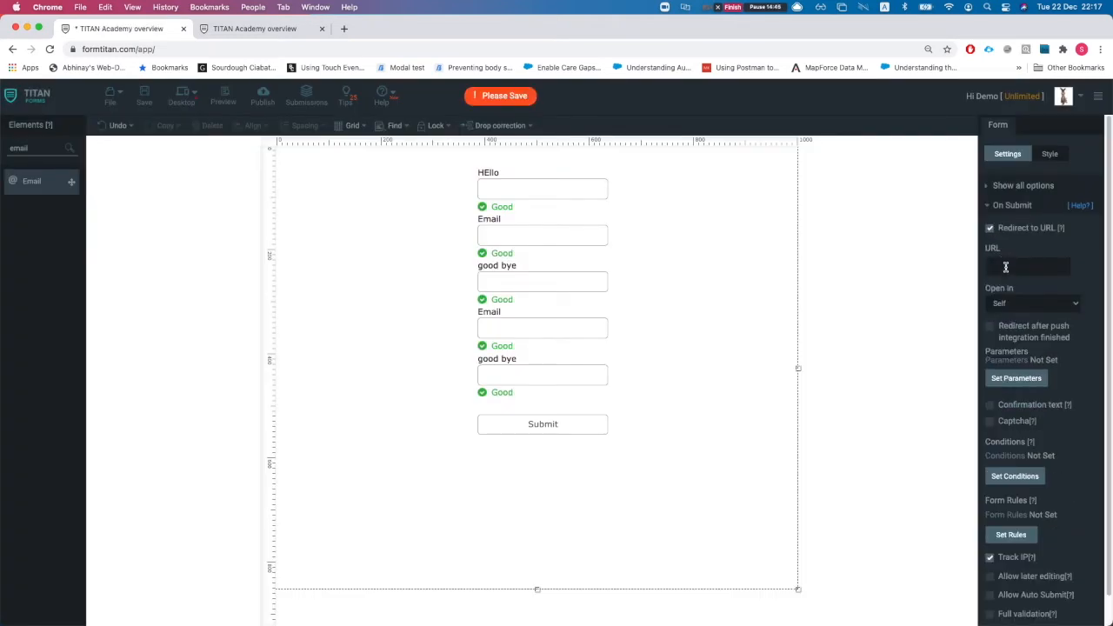
pyautogui.click(1016, 304)
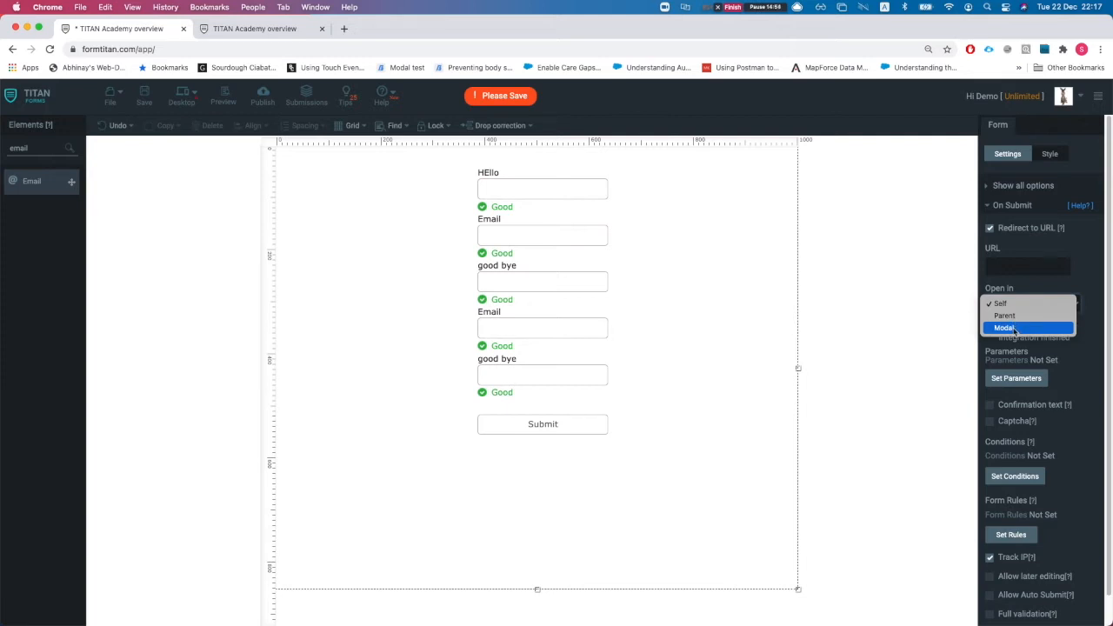
pyautogui.click(1017, 365)
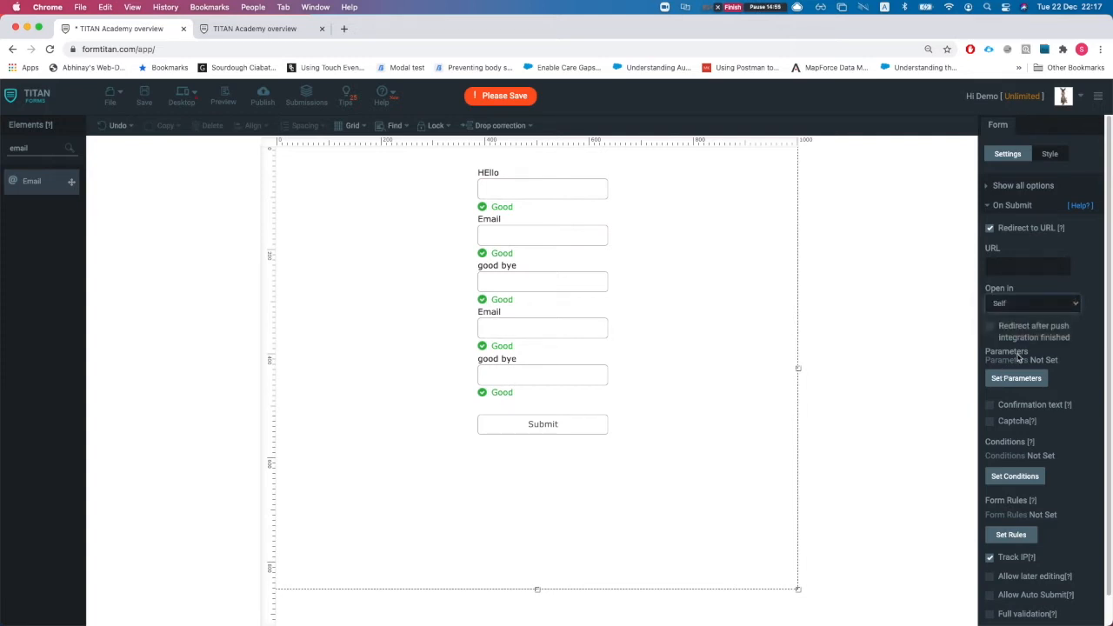
pyautogui.click(991, 328)
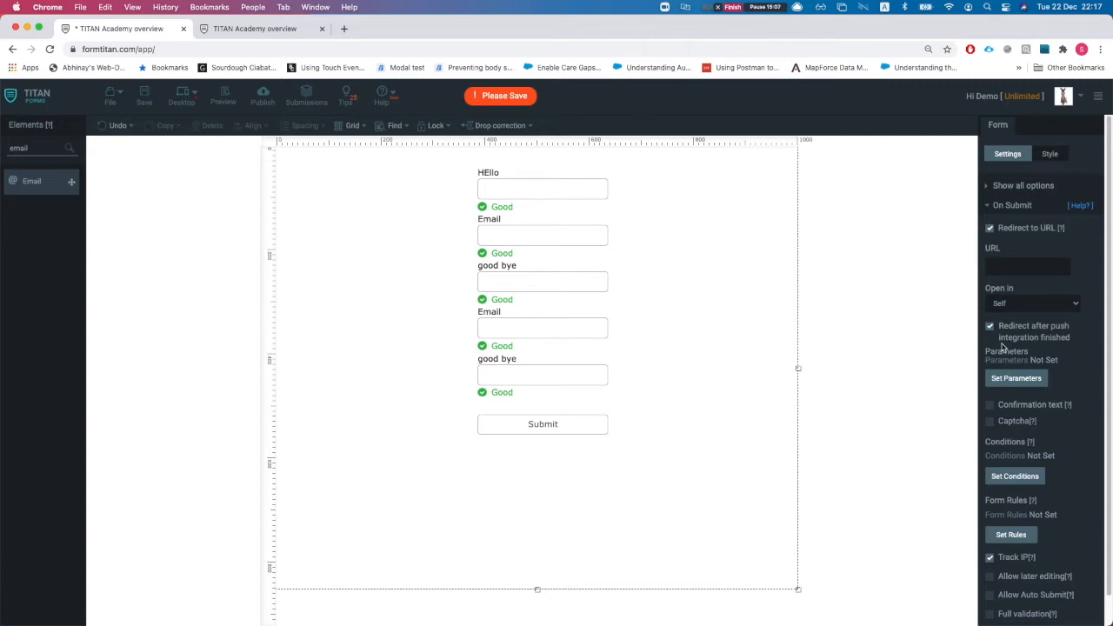
pyautogui.click(994, 330)
# Examine the redirect parameters, including the form fields list and the Redirect after seconds option, without applying anything.
pyautogui.click(1017, 379)
pyautogui.scroll(-2, 616, 321)
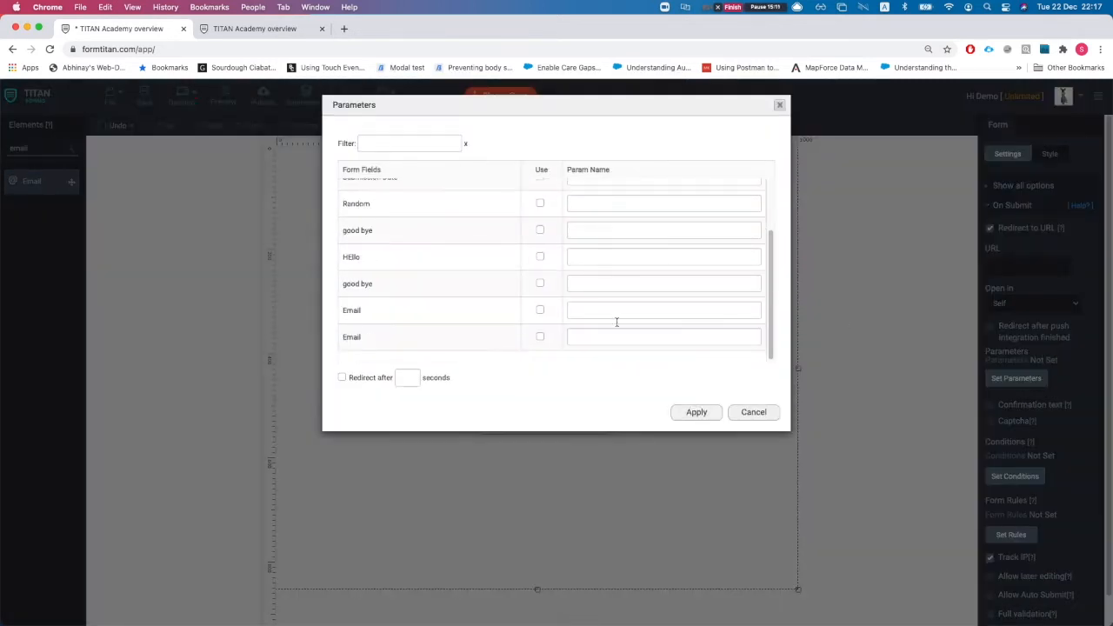
pyautogui.scroll(3, 492, 274)
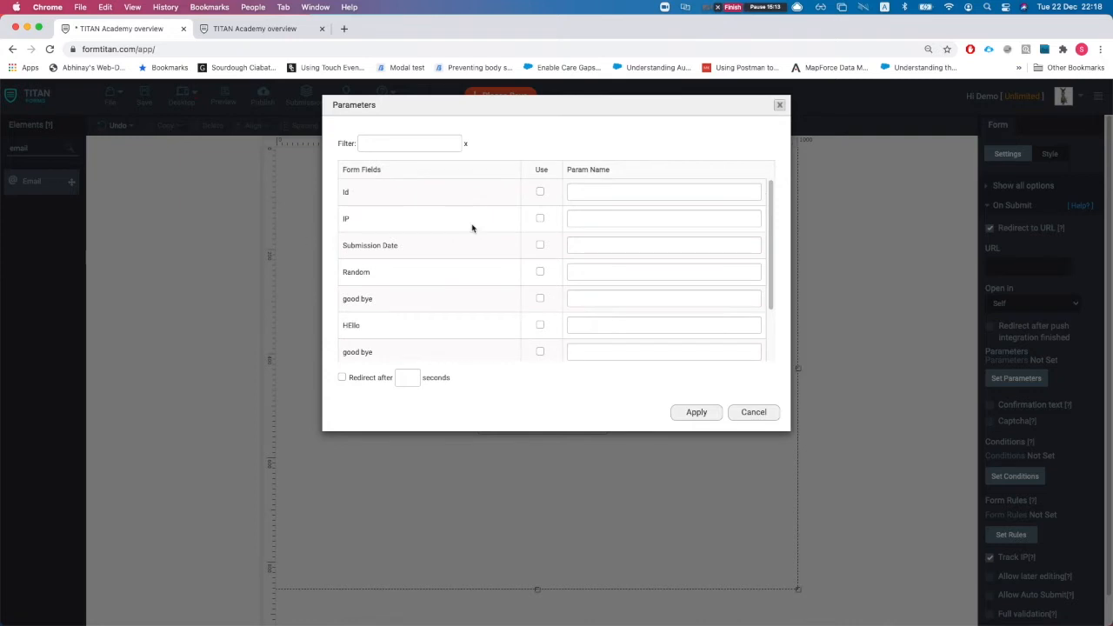
pyautogui.click(398, 377)
pyautogui.click(772, 416)
pyautogui.scroll(-2, 1052, 365)
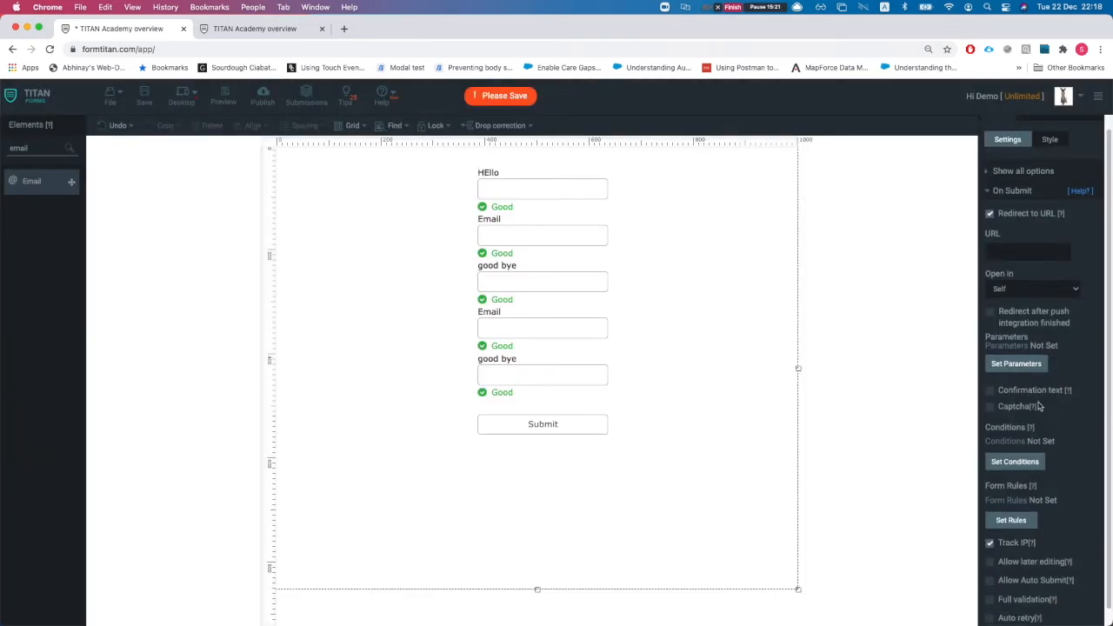
# Enable Confirmation text instead of the URL redirect, view the Custom Message editor, and return to the On Submit settings.
pyautogui.click(990, 385)
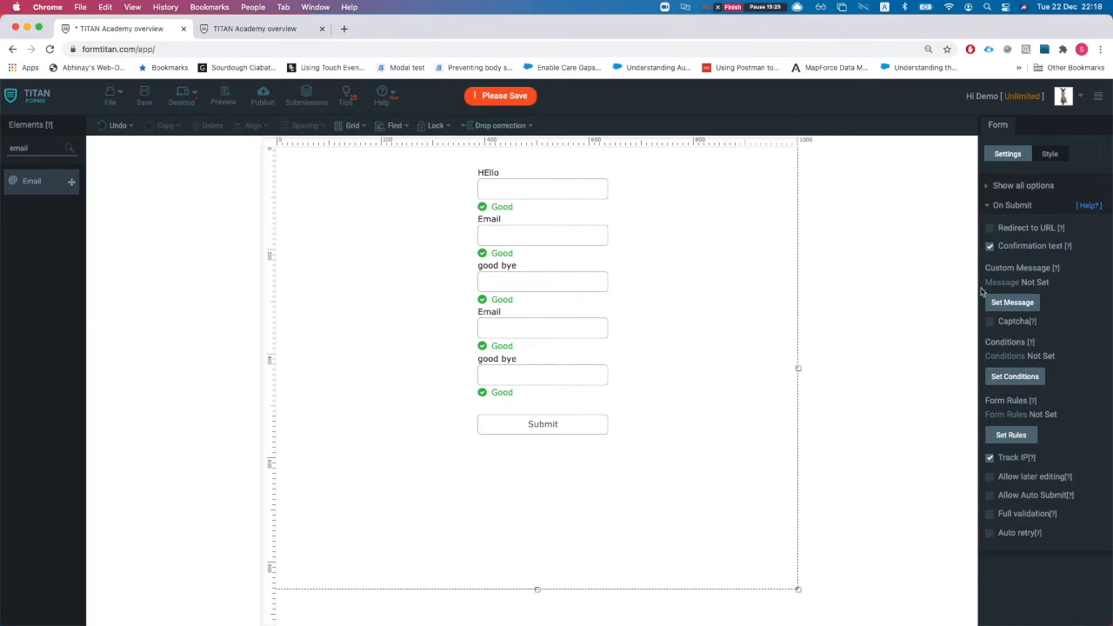
pyautogui.click(1012, 302)
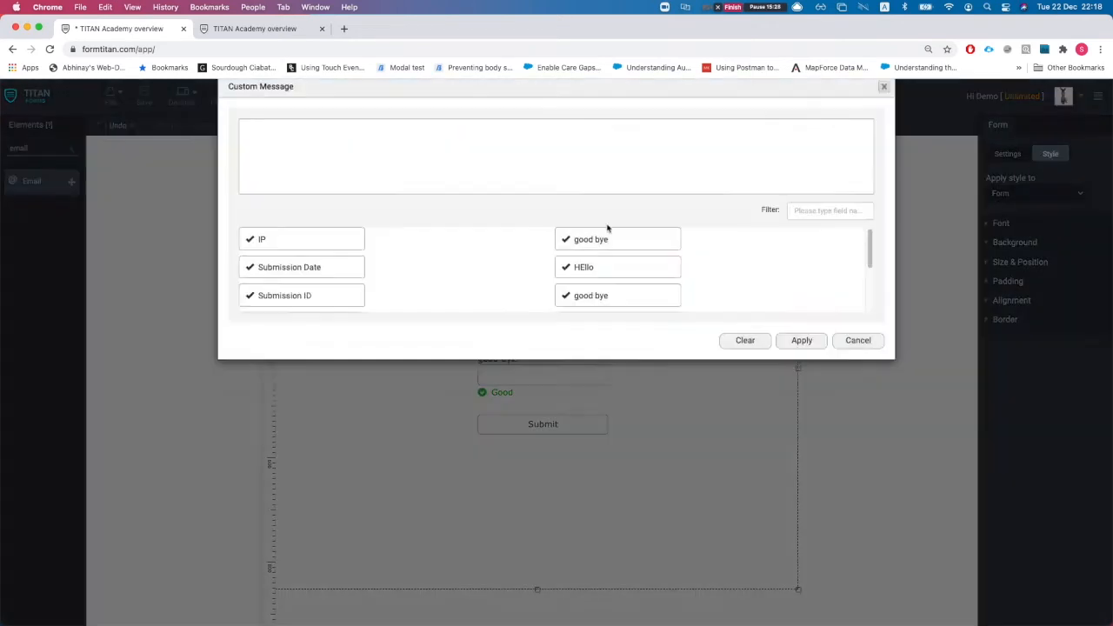
pyautogui.click(884, 104)
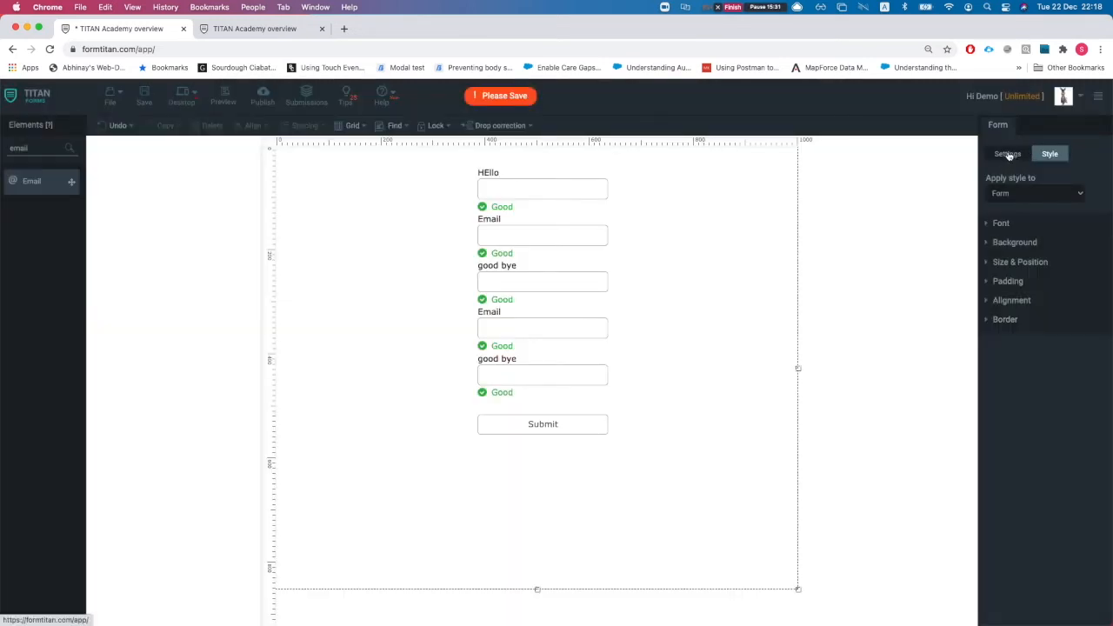
pyautogui.click(1009, 155)
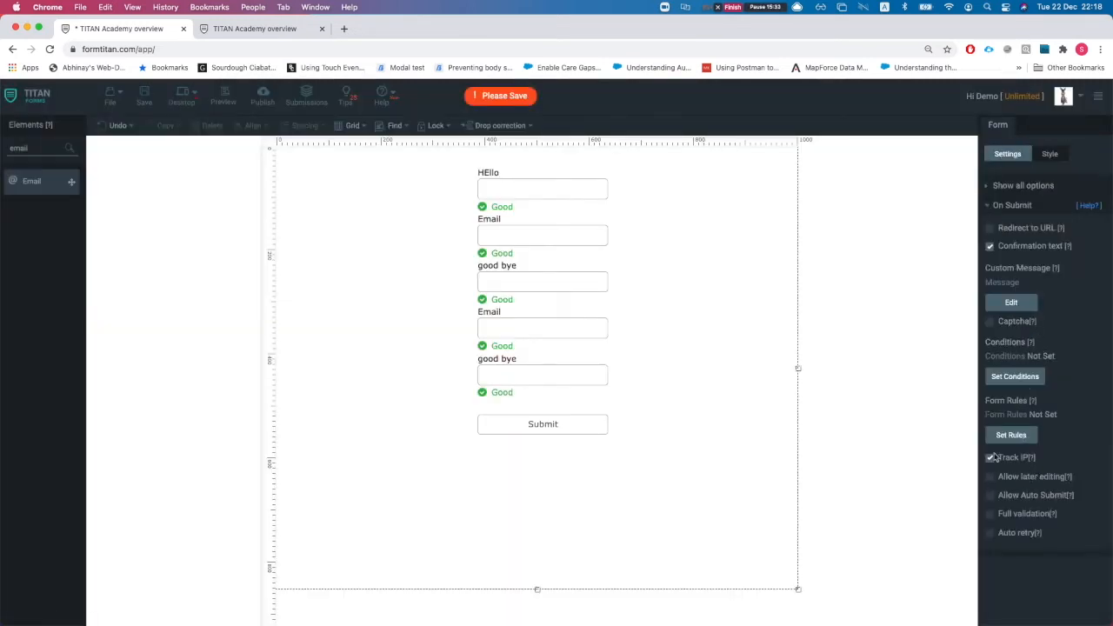
# Draft an On Submit form rule with the condition that the HEllo (fld10) field equals "hi".
pyautogui.click(1017, 379)
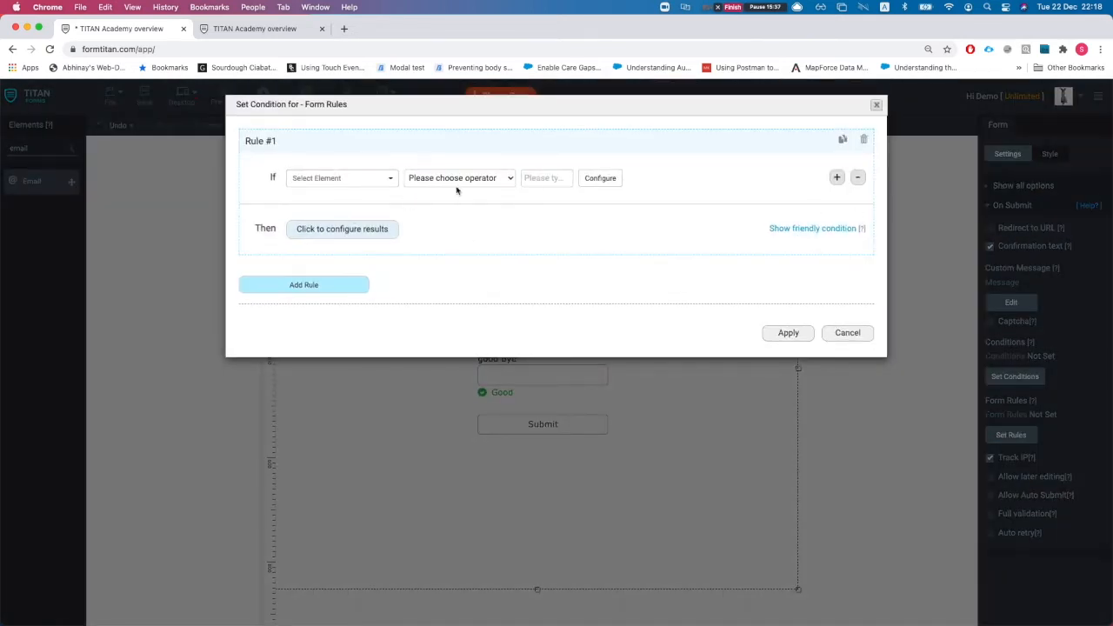
pyautogui.click(355, 180)
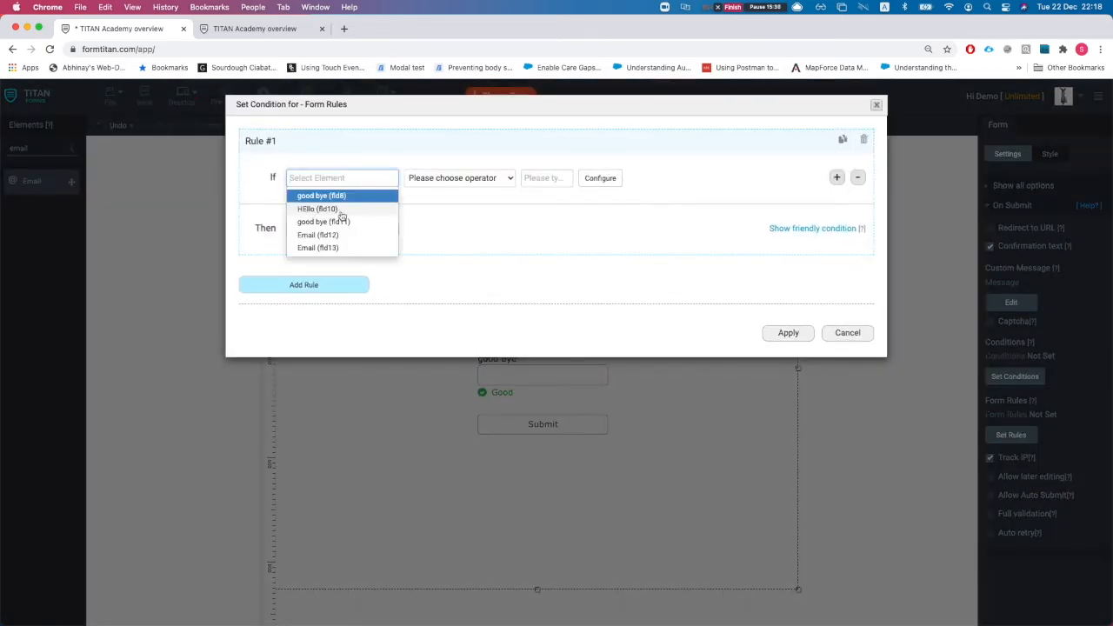
pyautogui.click(341, 212)
pyautogui.click(452, 178)
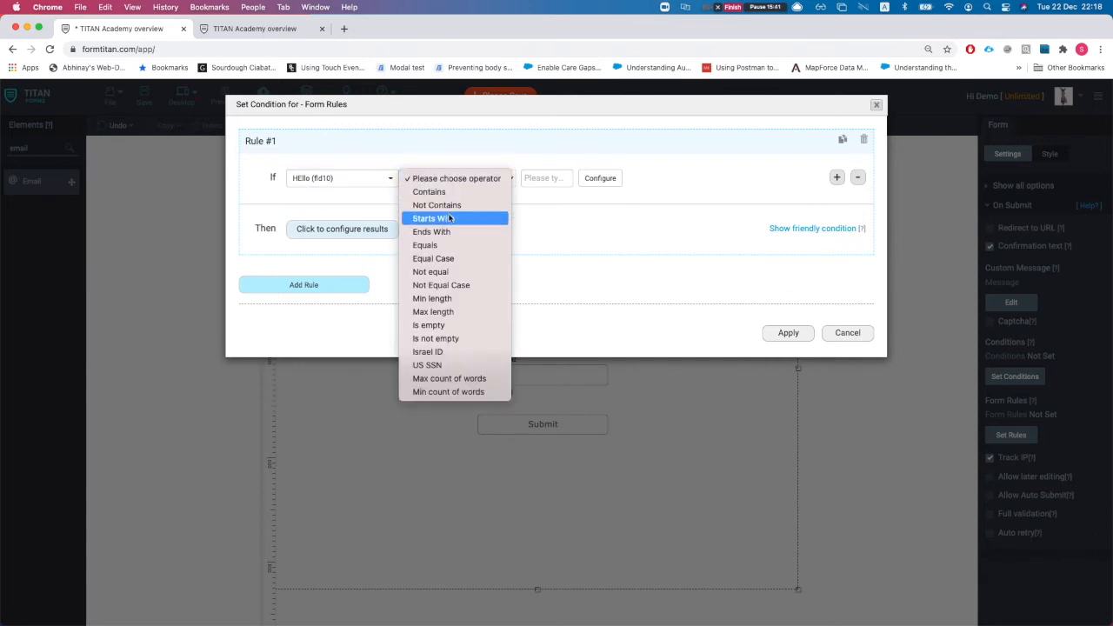
pyautogui.click(424, 244)
pyautogui.click(544, 178)
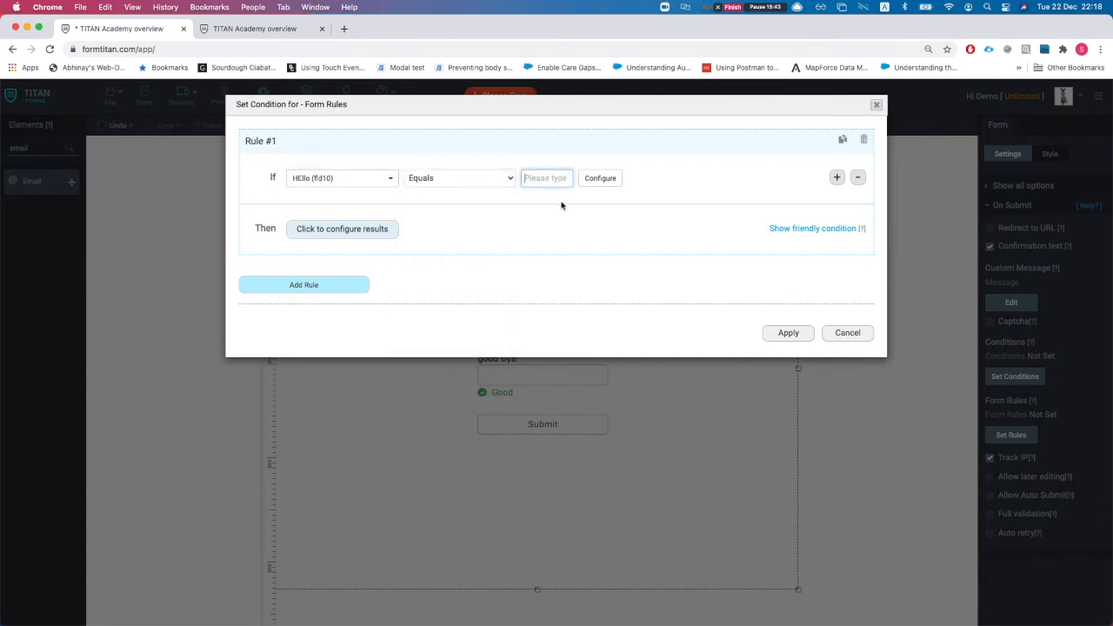
pyautogui.click(598, 179)
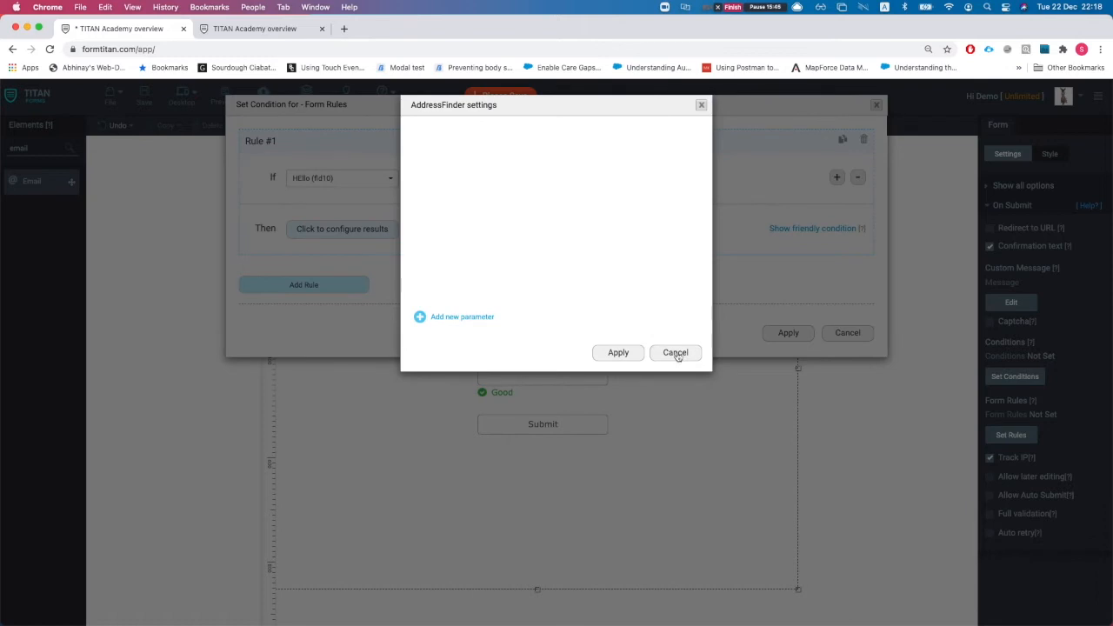
pyautogui.click(675, 352)
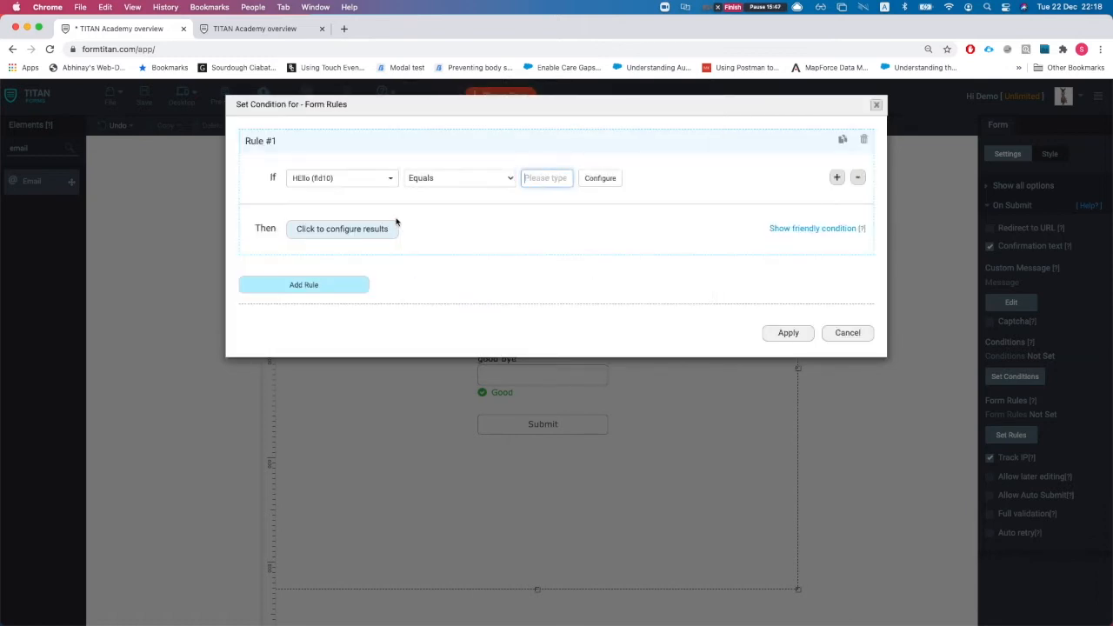
pyautogui.write('hy')
# View the result options available for Rule #1 and discard the drafted form rule.
pyautogui.click(345, 227)
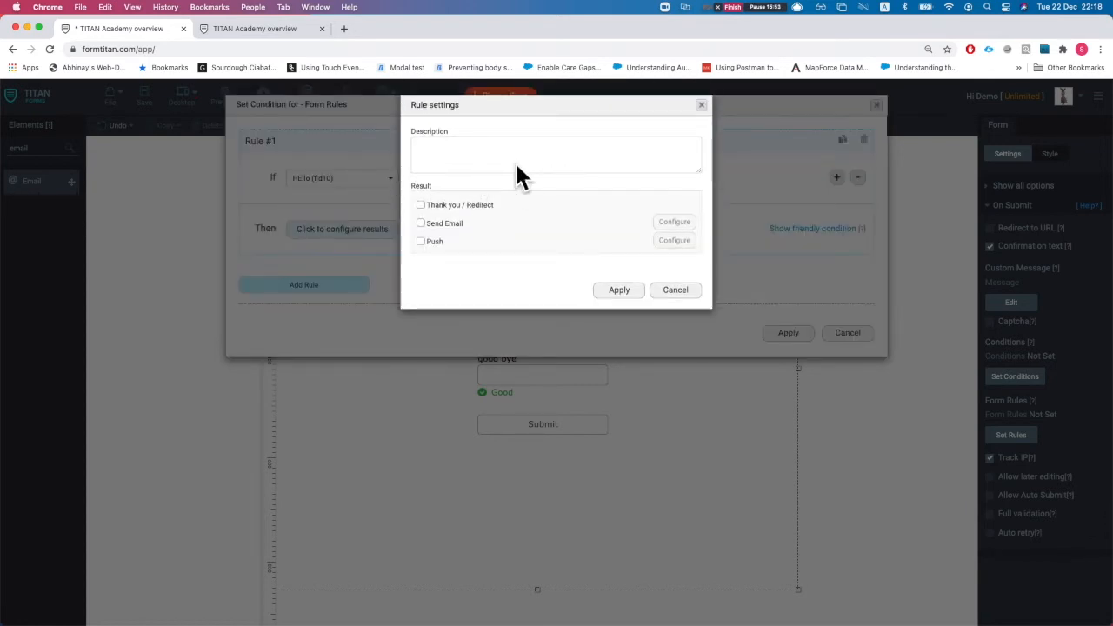
pyautogui.click(701, 105)
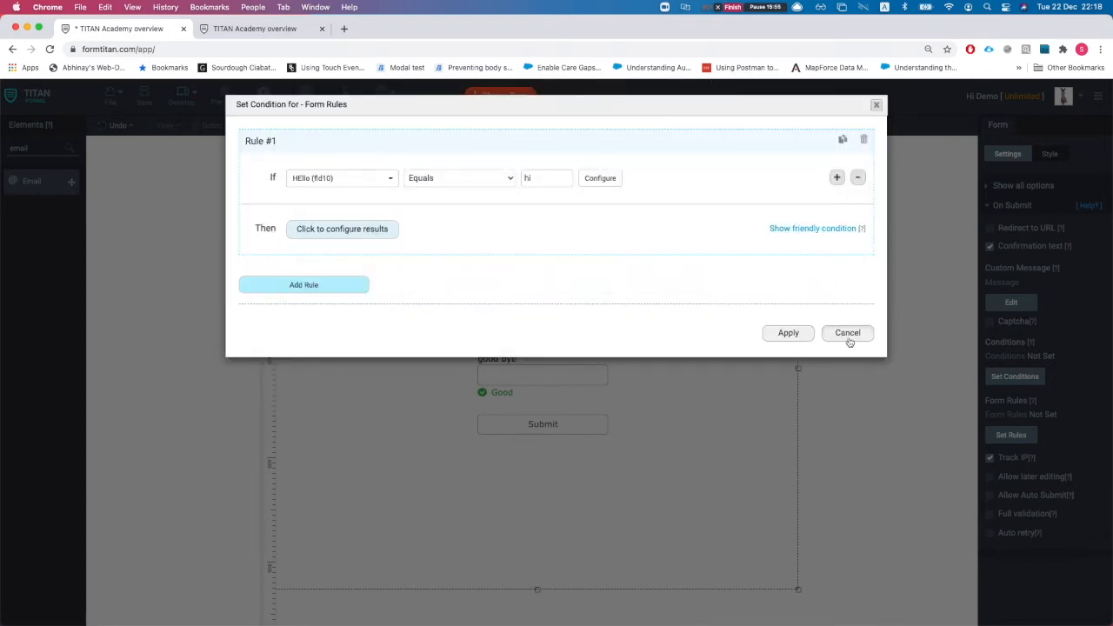
pyautogui.click(848, 333)
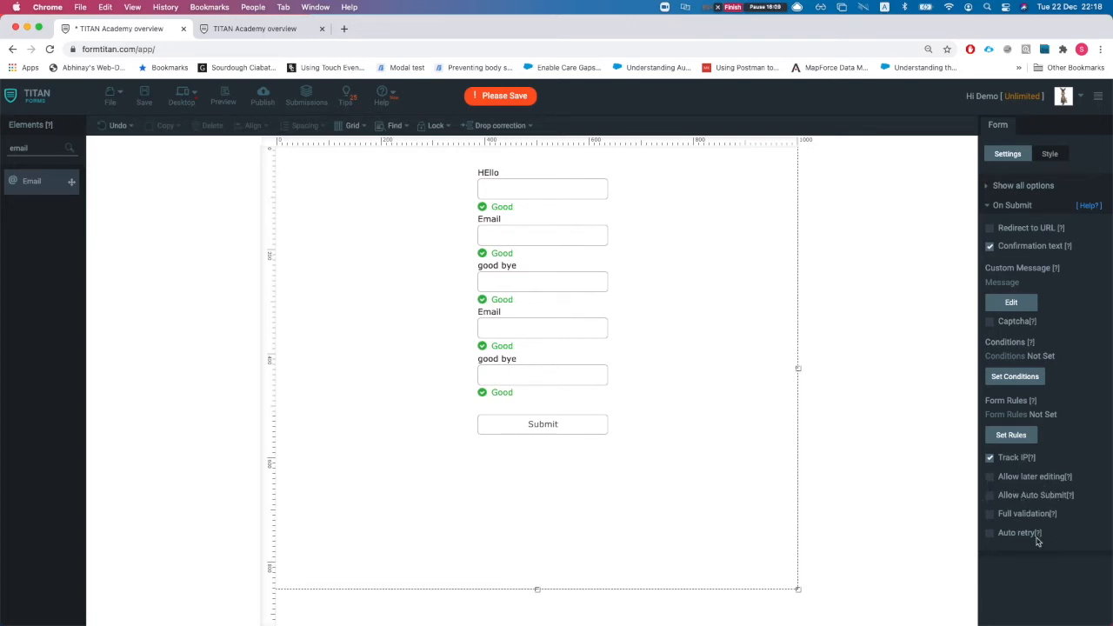
# View the help article on the Allow later editing option, close it, and return to the form builder.
pyautogui.click(1071, 483)
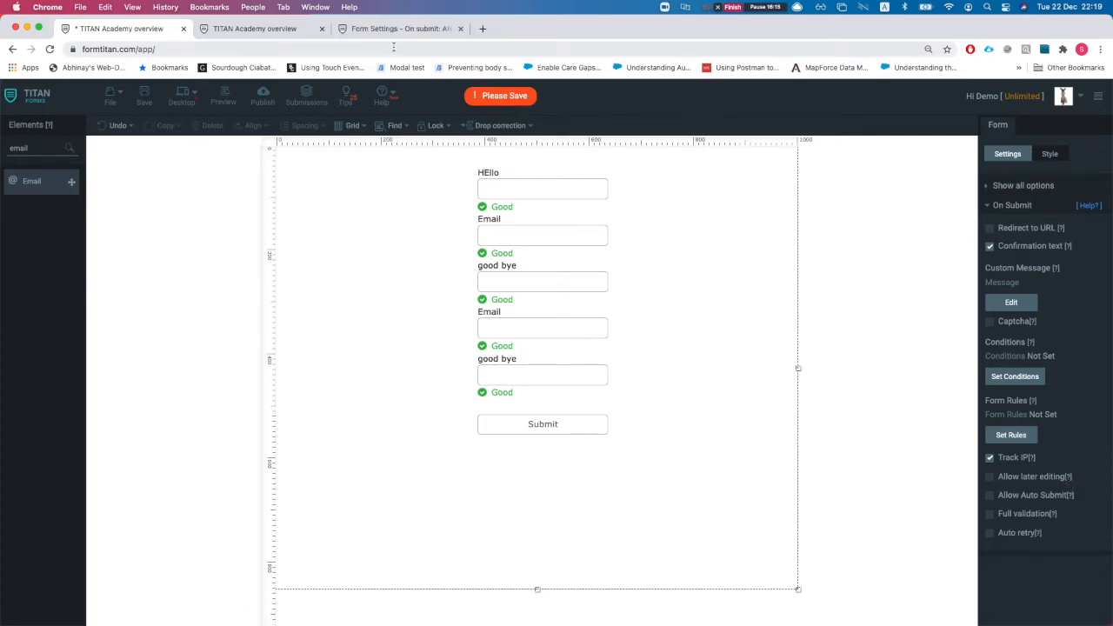
pyautogui.click(396, 28)
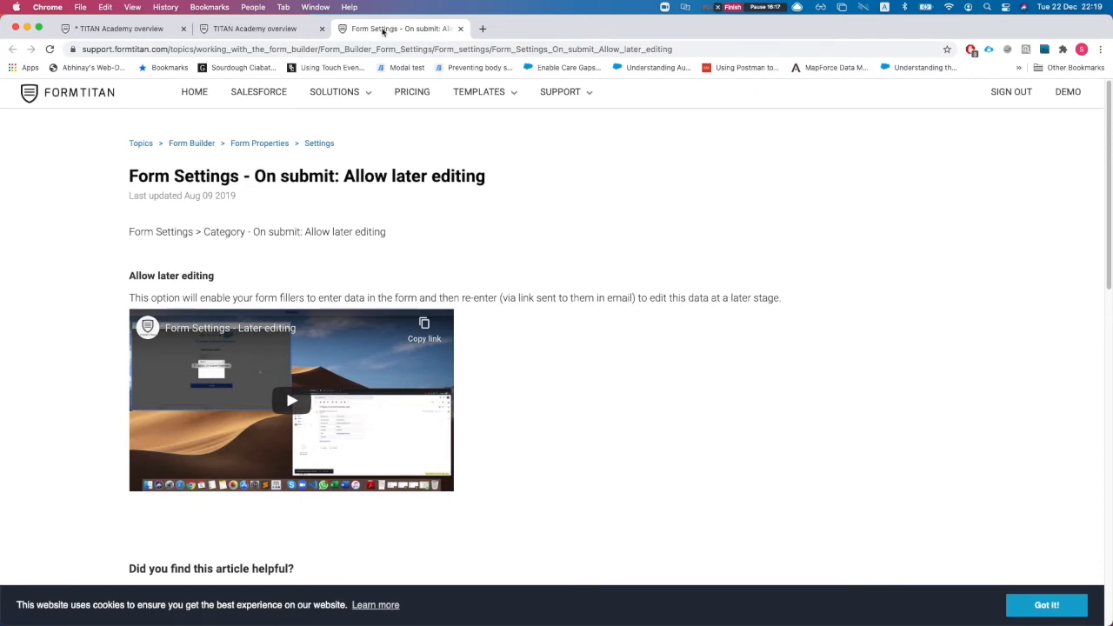
pyautogui.press('super+w')
pyautogui.click(126, 28)
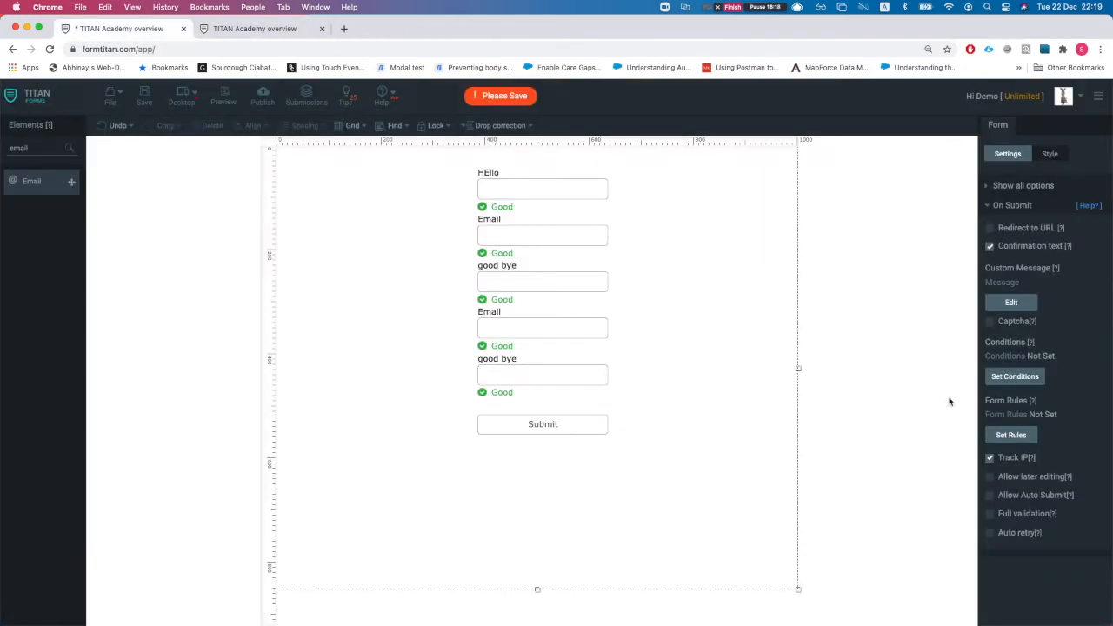
# Show the form's Limits settings and turn IP Whitelist on and off to inspect its address field.
pyautogui.click(1009, 209)
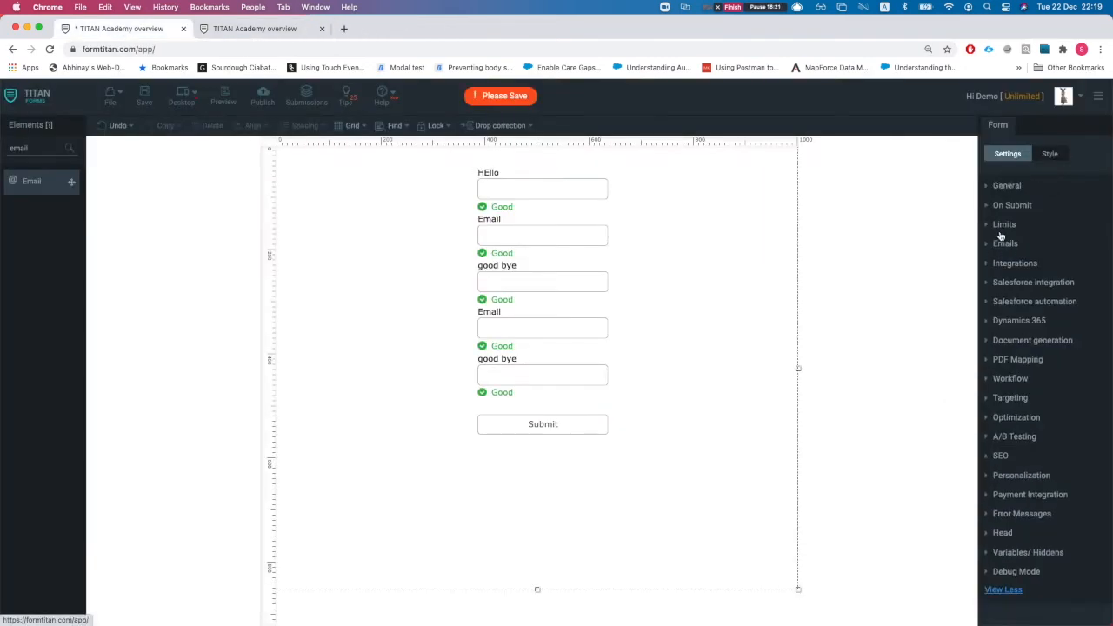
pyautogui.click(1005, 228)
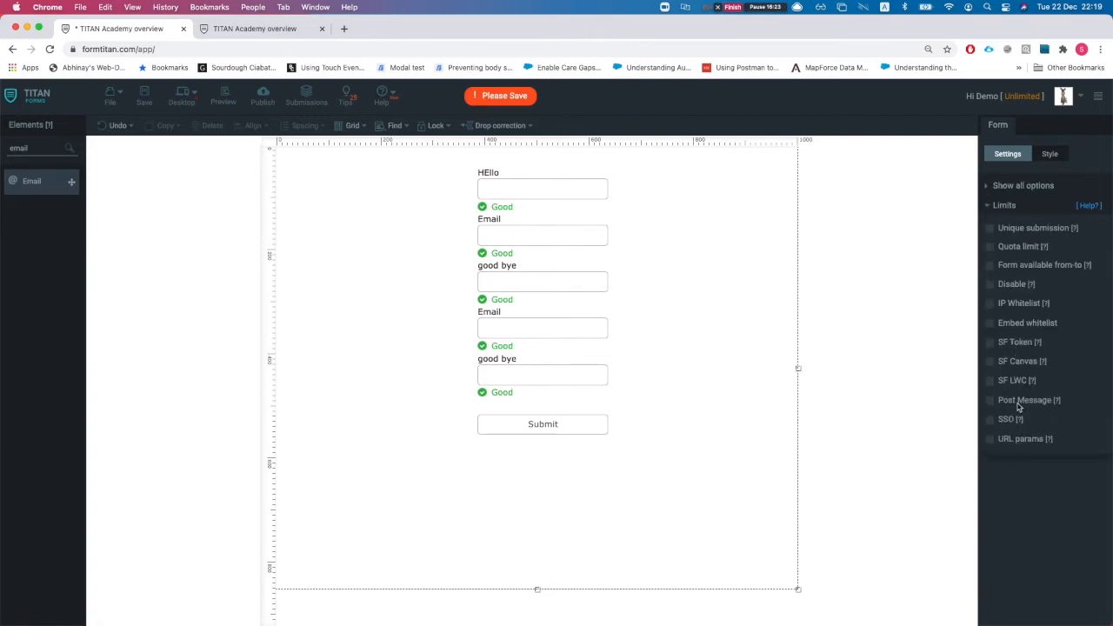
pyautogui.click(990, 303)
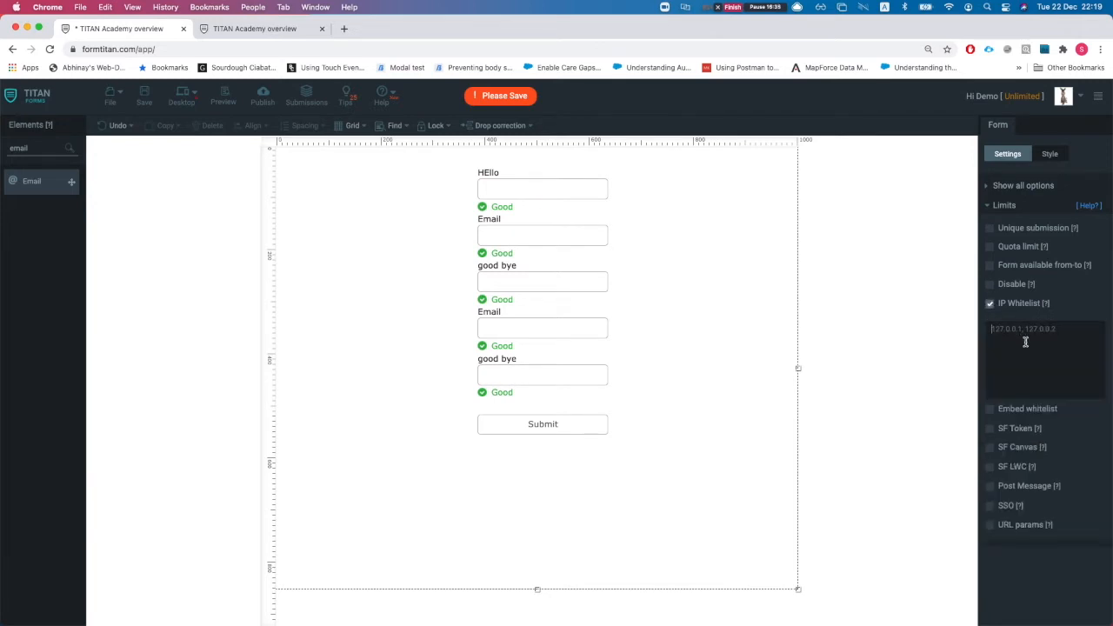
pyautogui.click(989, 304)
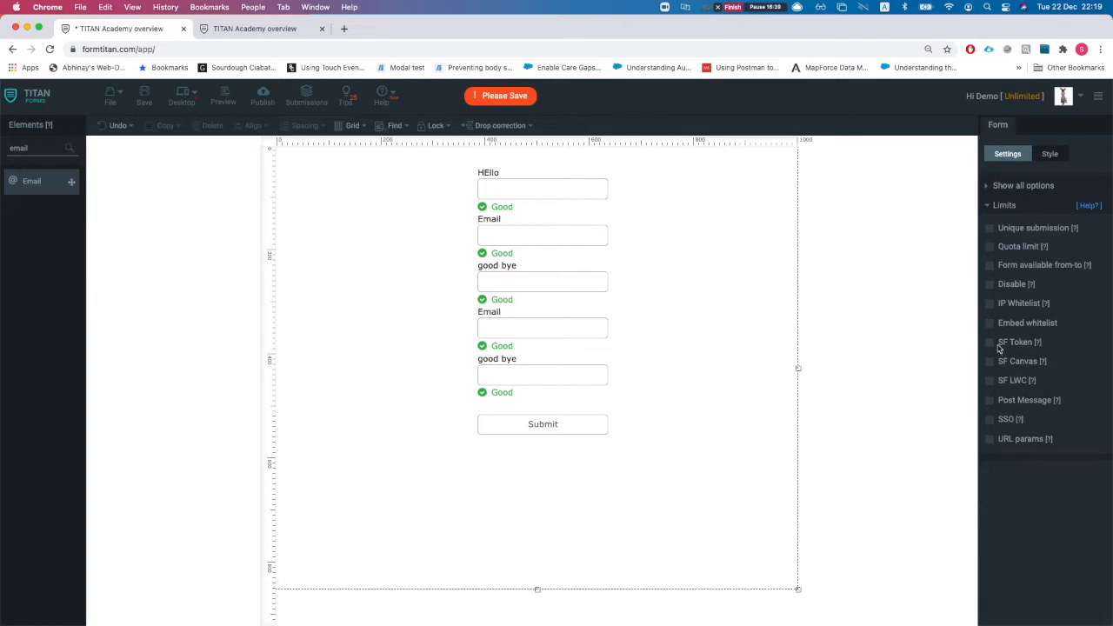
# Turn the SF Token, SF Canvas, Post Message and URL params limits on and off to inspect their options.
pyautogui.click(990, 342)
pyautogui.click(991, 345)
pyautogui.click(992, 362)
pyautogui.click(992, 362)
pyautogui.click(990, 401)
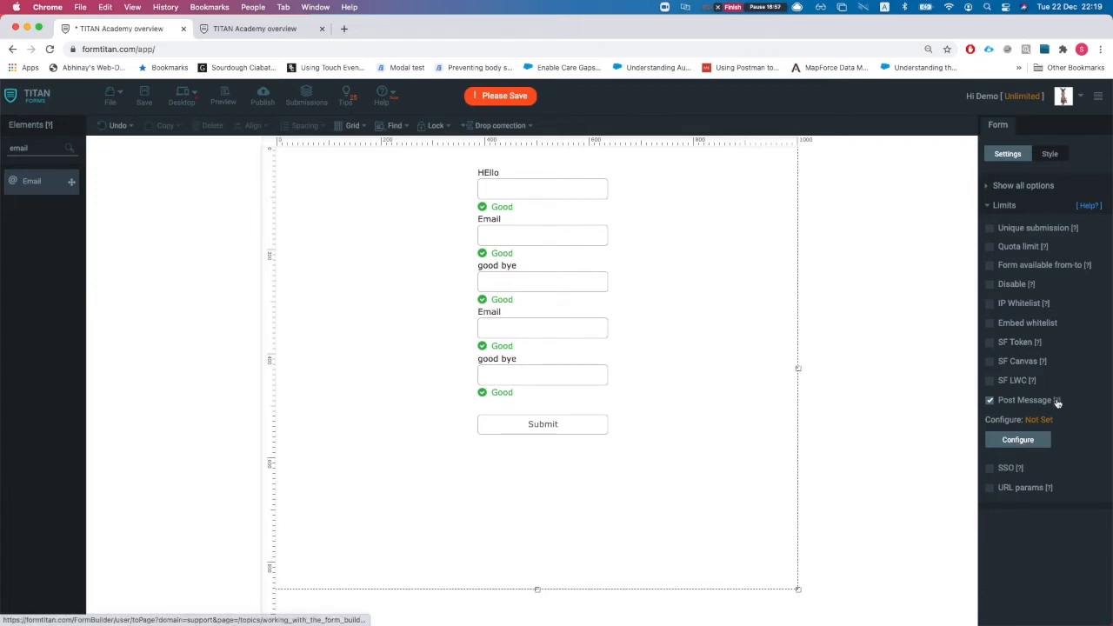
pyautogui.click(989, 400)
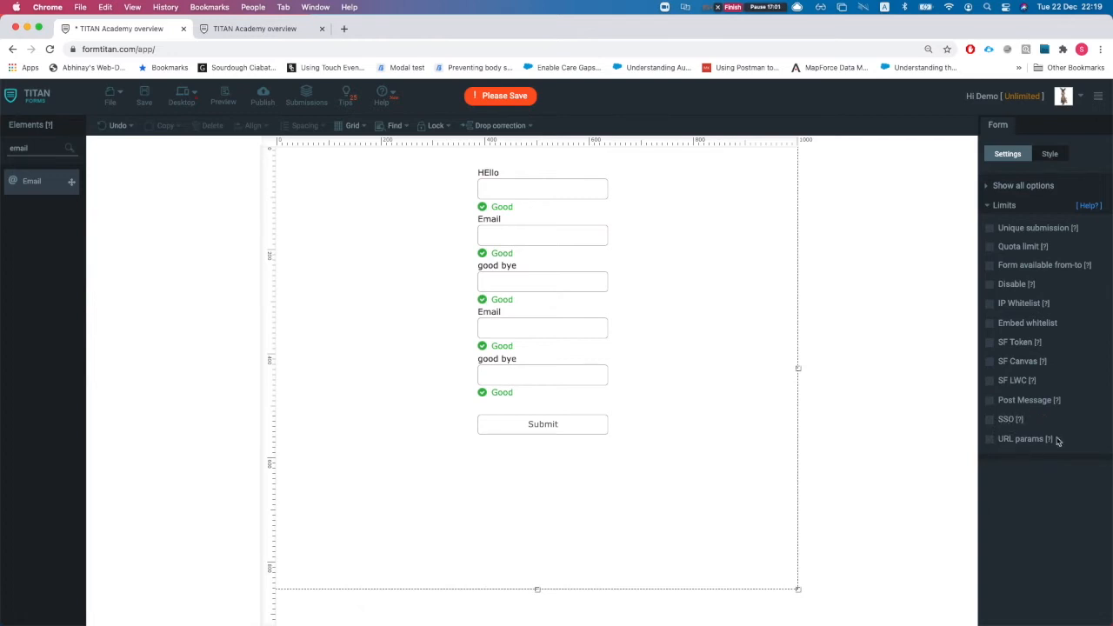
pyautogui.click(991, 440)
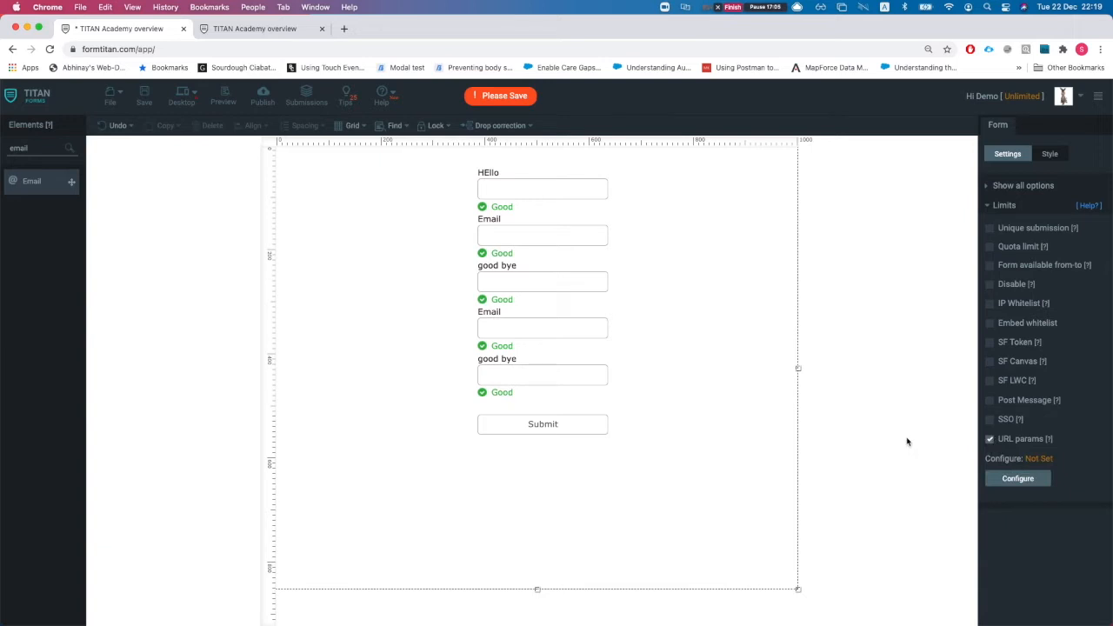
pyautogui.click(989, 441)
# Search the elements for "hidd" and place a Hidden element in the empty area beside the HEllo field.
pyautogui.doubleClick(13, 148)
pyautogui.write('hidd')
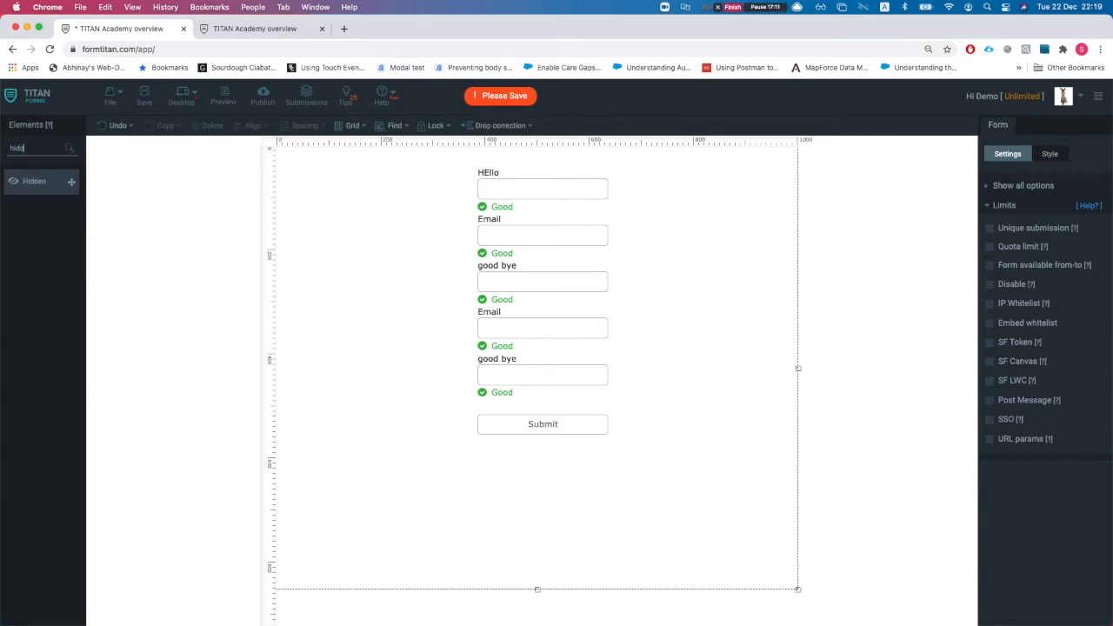
pyautogui.moveTo(44, 182); pyautogui.dragTo(287, 185)
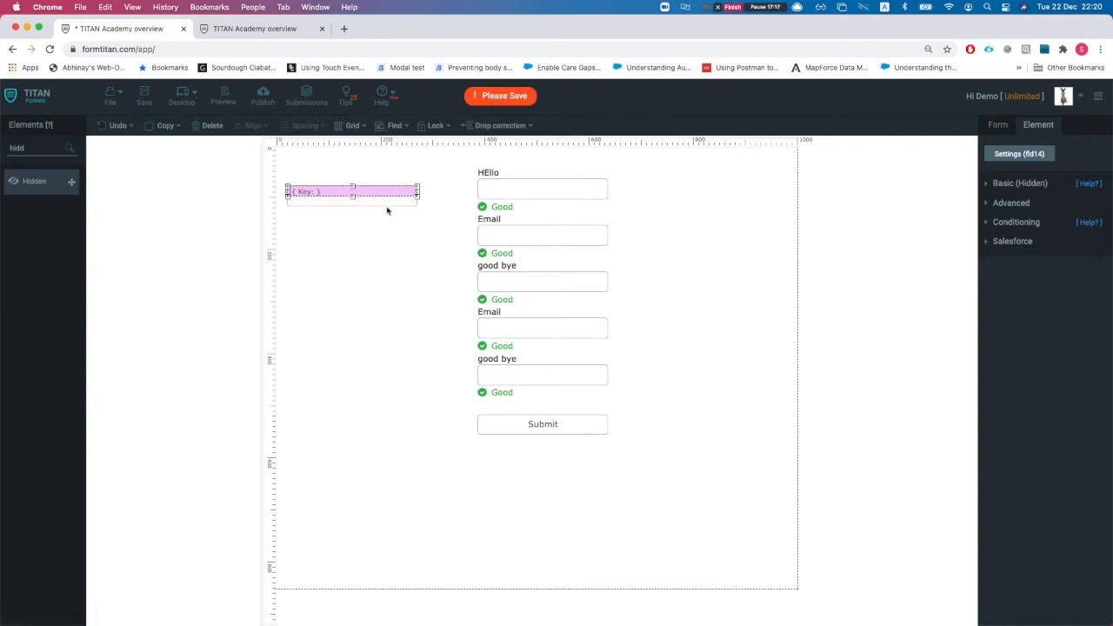
# Set the Hidden element's name to "key" in its basic settings.
pyautogui.click(1014, 186)
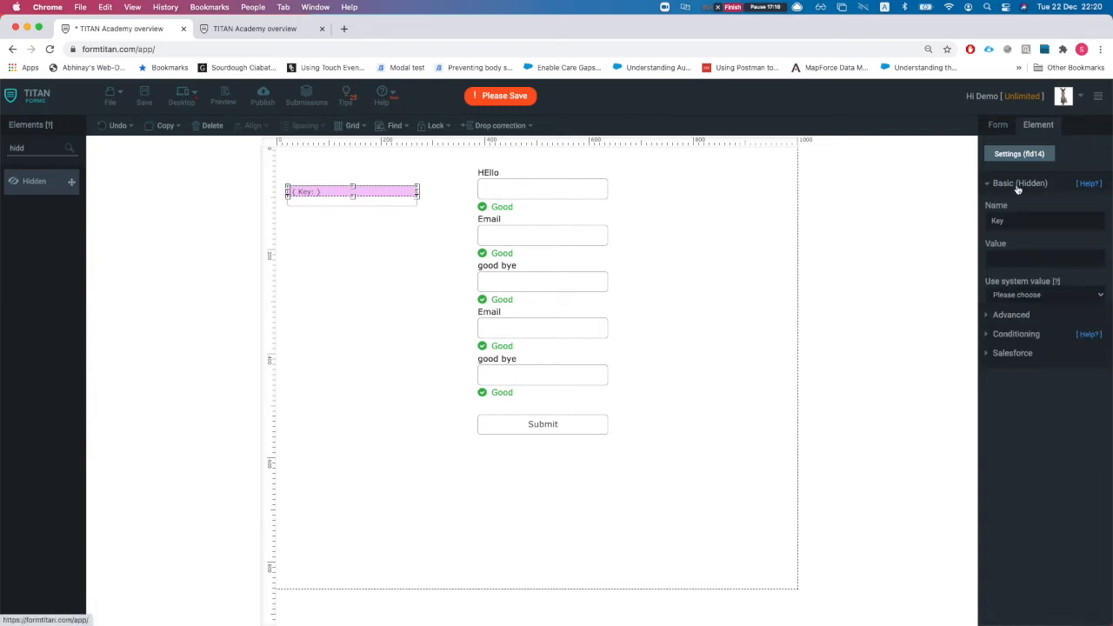
pyautogui.click(1016, 219)
pyautogui.press('BackSpace')
pyautogui.write('test')
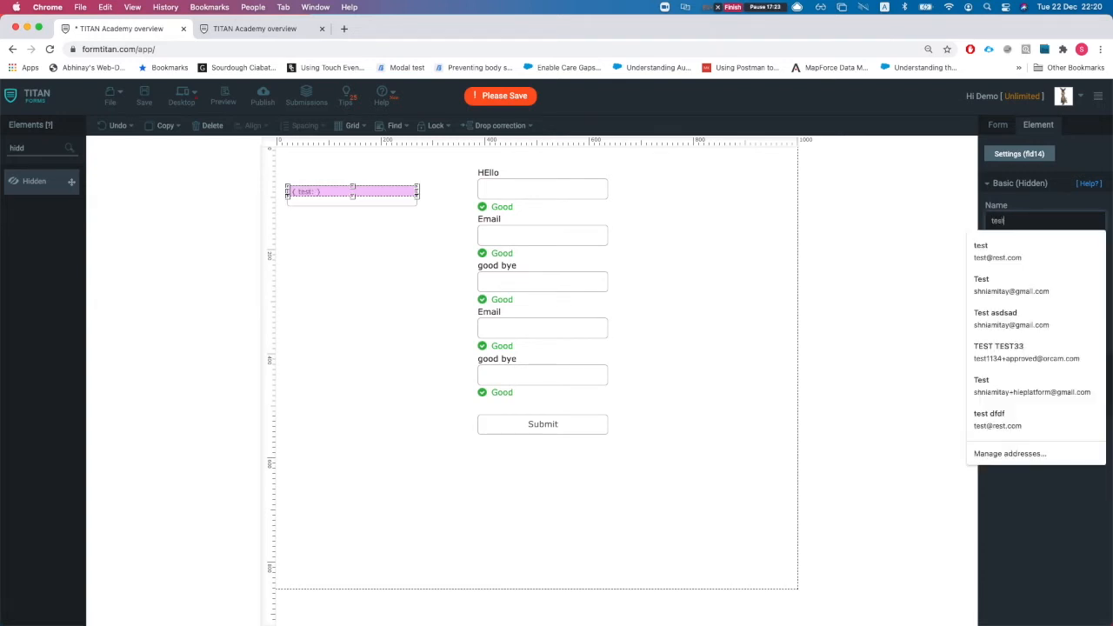
pyautogui.press('BackSpace')
pyautogui.write('key')
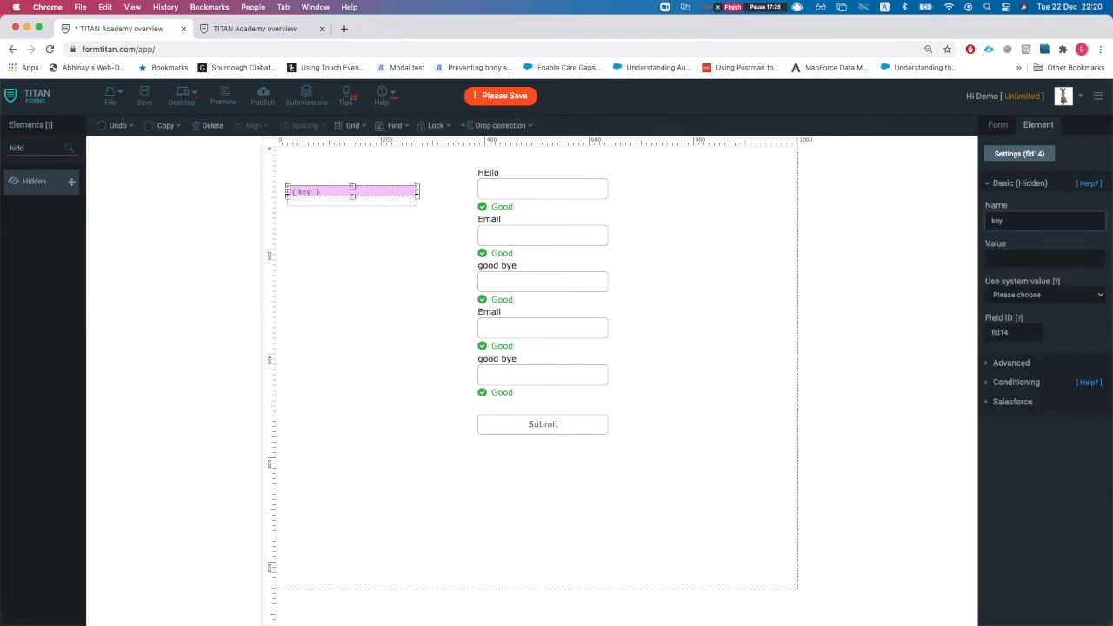
# Highlight the Hidden element's Field ID in its basic settings and save the form.
pyautogui.doubleClick(1006, 335)
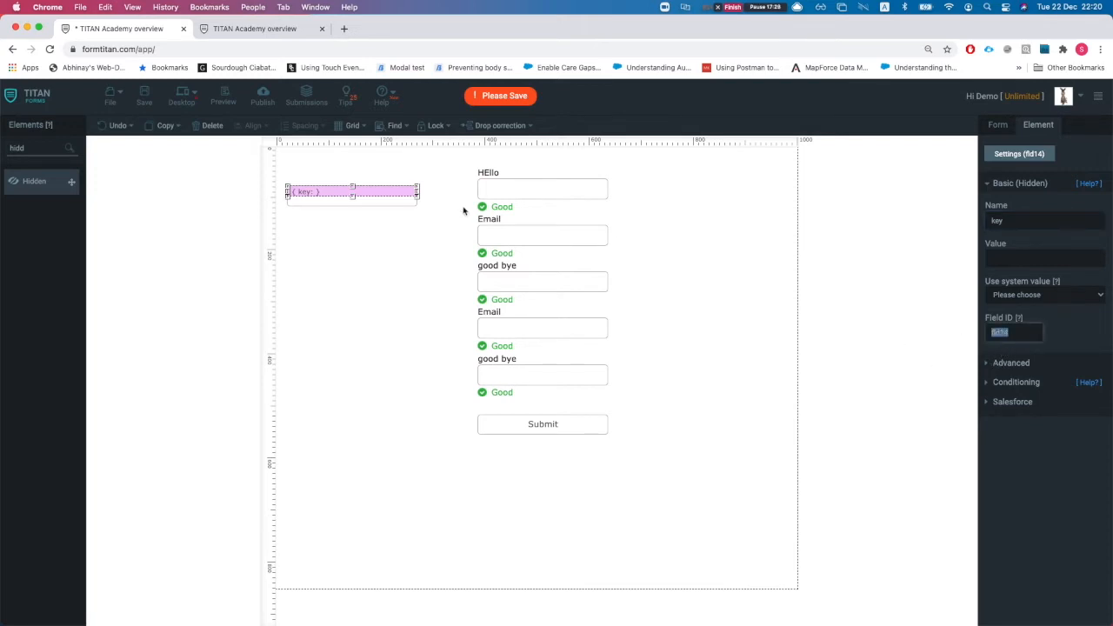
pyautogui.click(362, 289)
pyautogui.click(144, 98)
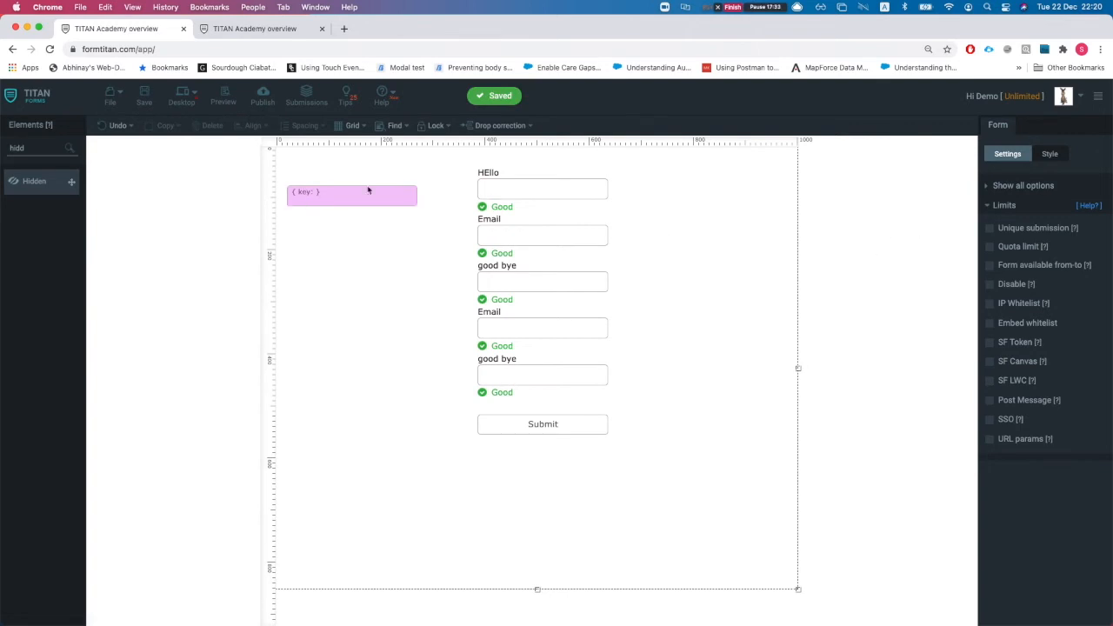
# Turn on Show Hidden Fields in the form's Debug Mode settings and save the form.
pyautogui.click(1011, 207)
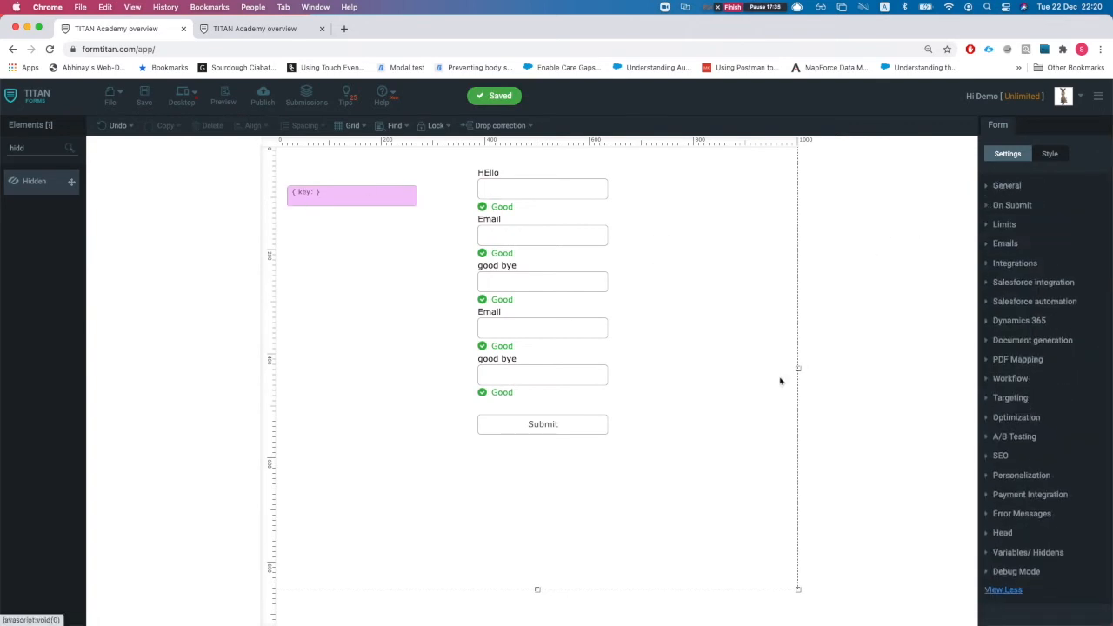
pyautogui.click(250, 29)
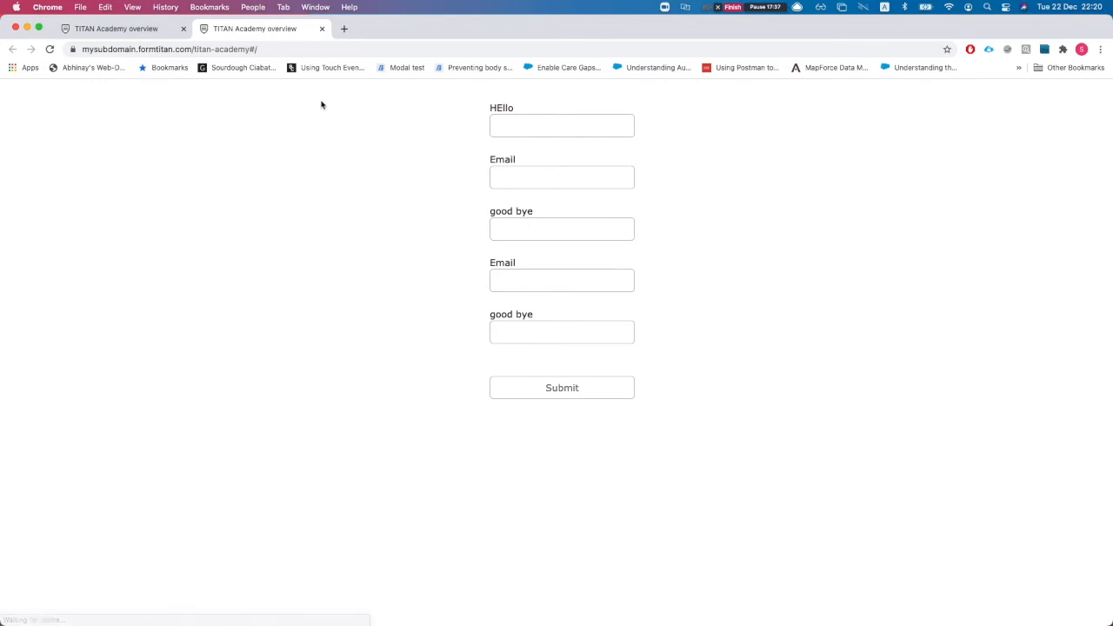
pyautogui.click(126, 32)
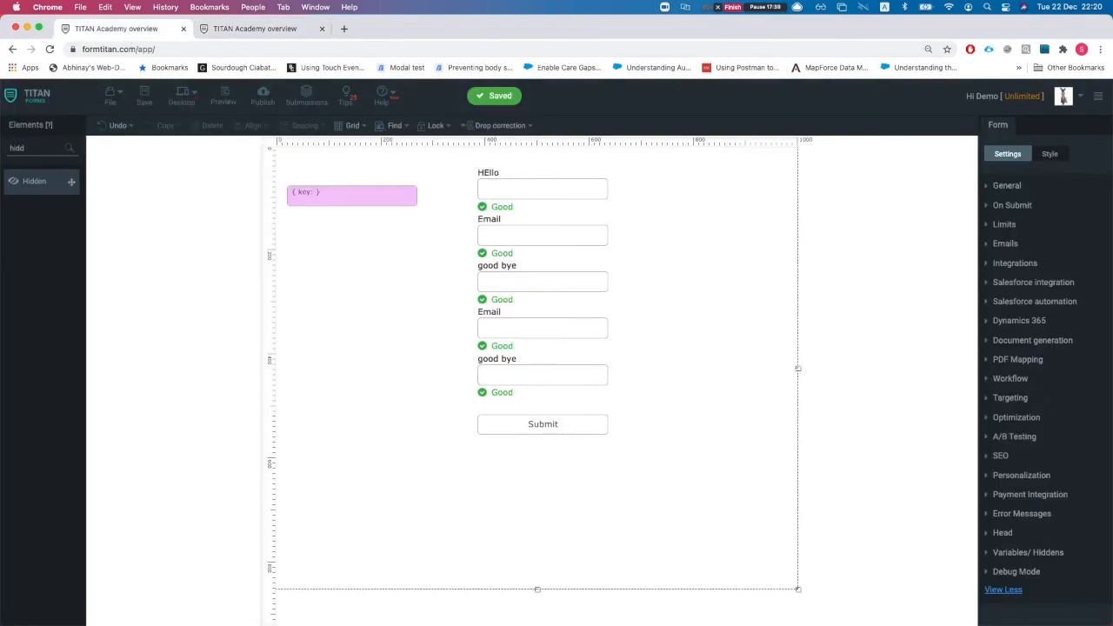
pyautogui.click(1009, 572)
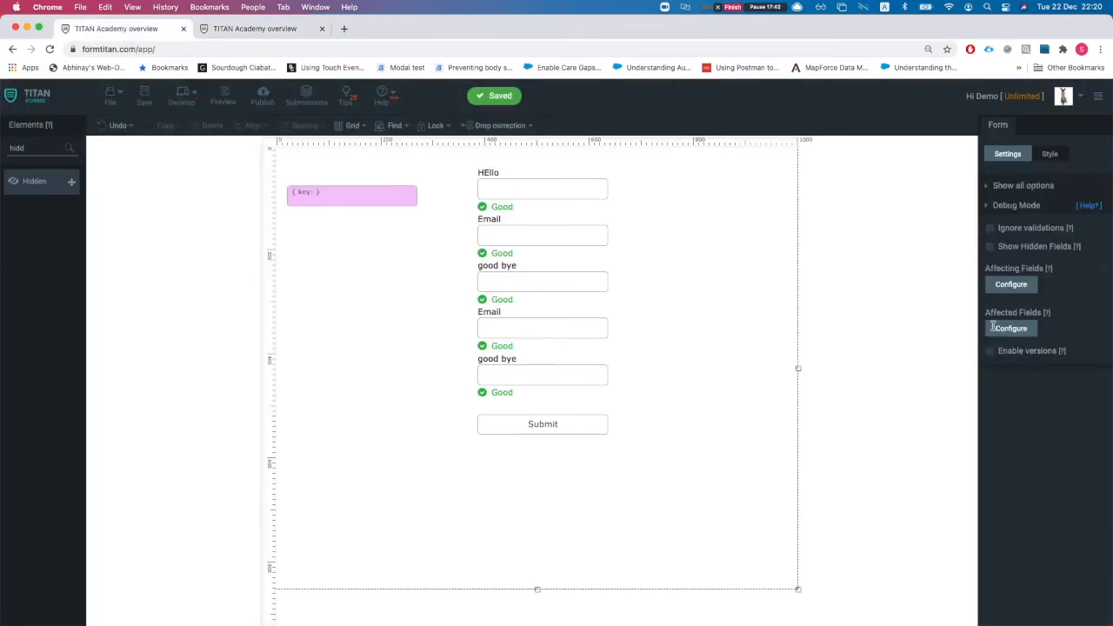
pyautogui.click(992, 248)
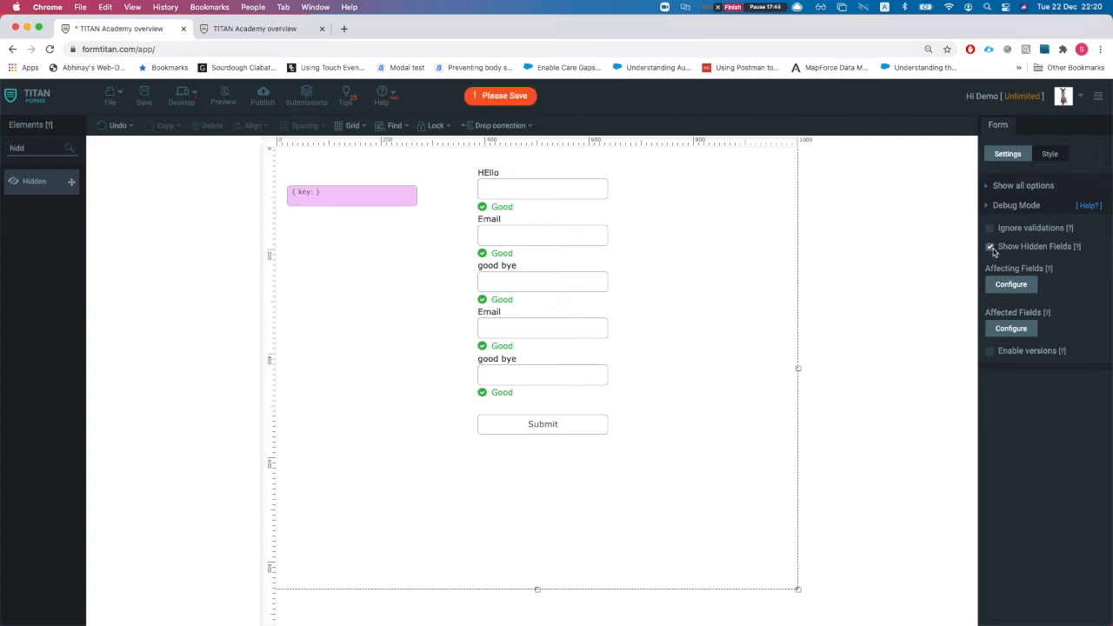
pyautogui.click(145, 97)
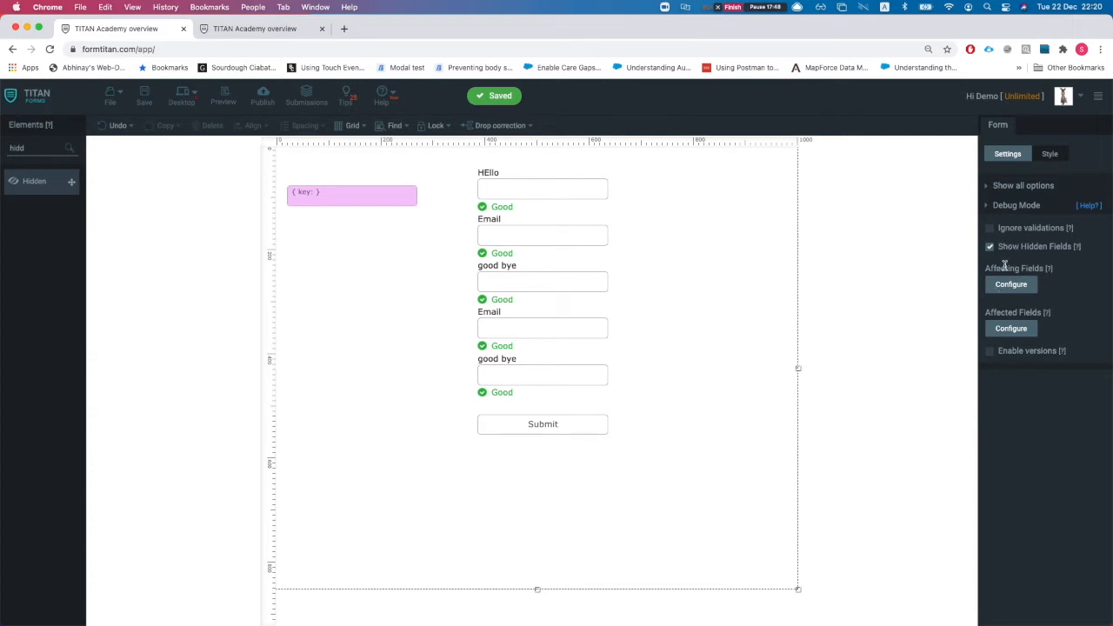
# View the published form and load it with "?fld14=titanacademy" appended to the titan-academy URL.
pyautogui.click(264, 101)
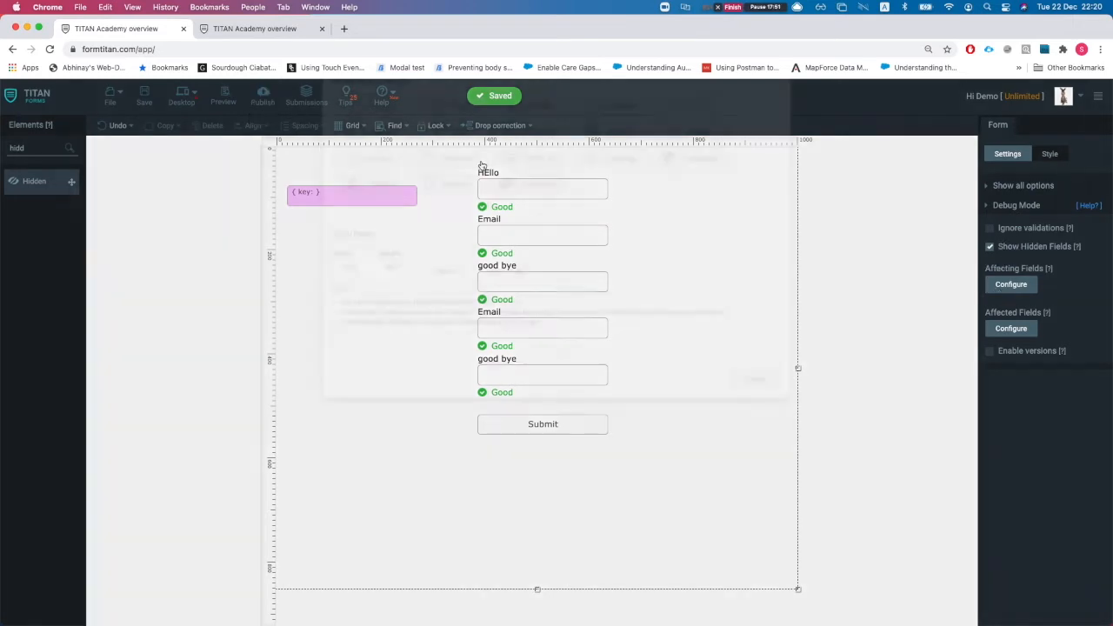
pyautogui.click(700, 147)
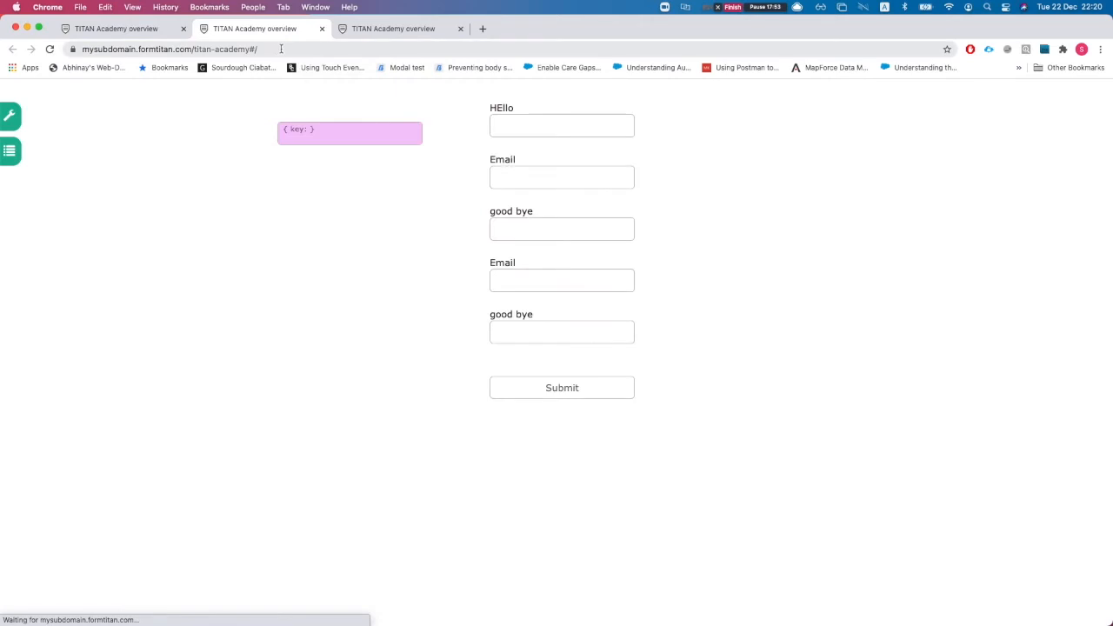
pyautogui.click(281, 49)
pyautogui.click(304, 50)
pyautogui.press('BackSpace')
pyautogui.press('BackSpace')
pyautogui.write('?fid')
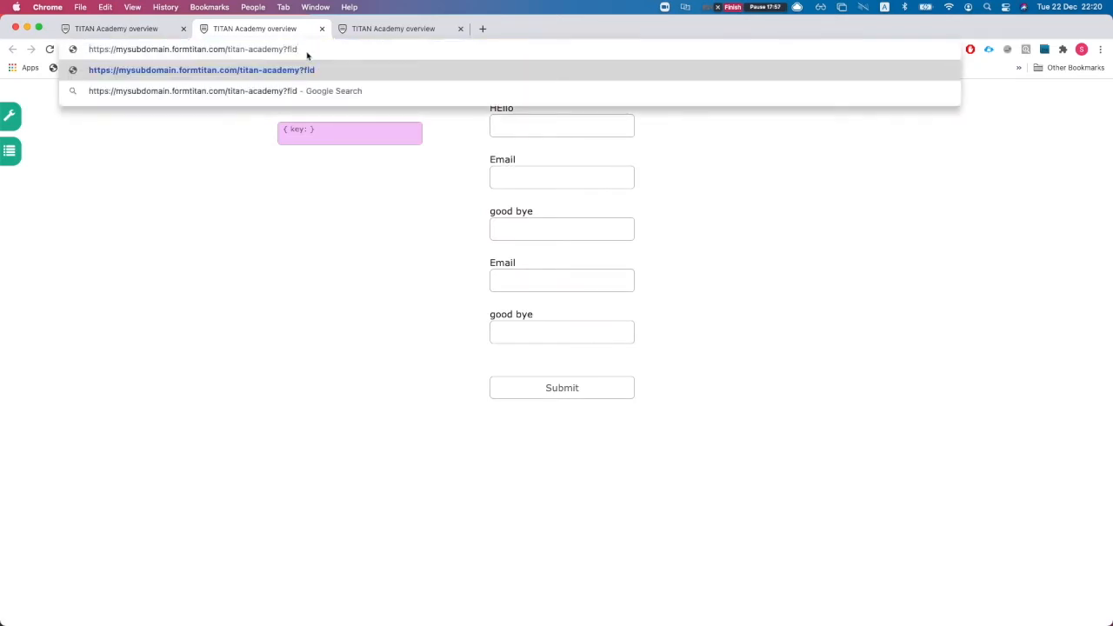
pyautogui.write('14=titanacademy')
pyautogui.press('Return')
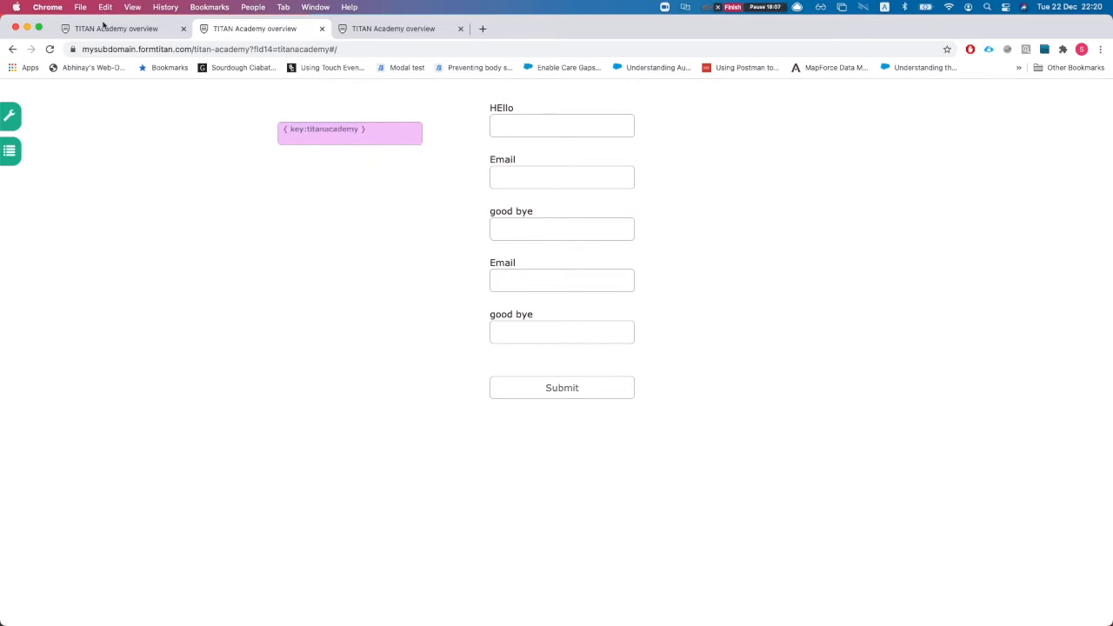
# Return to the form builder from the published form and close the Publish form dialog.
pyautogui.click(103, 28)
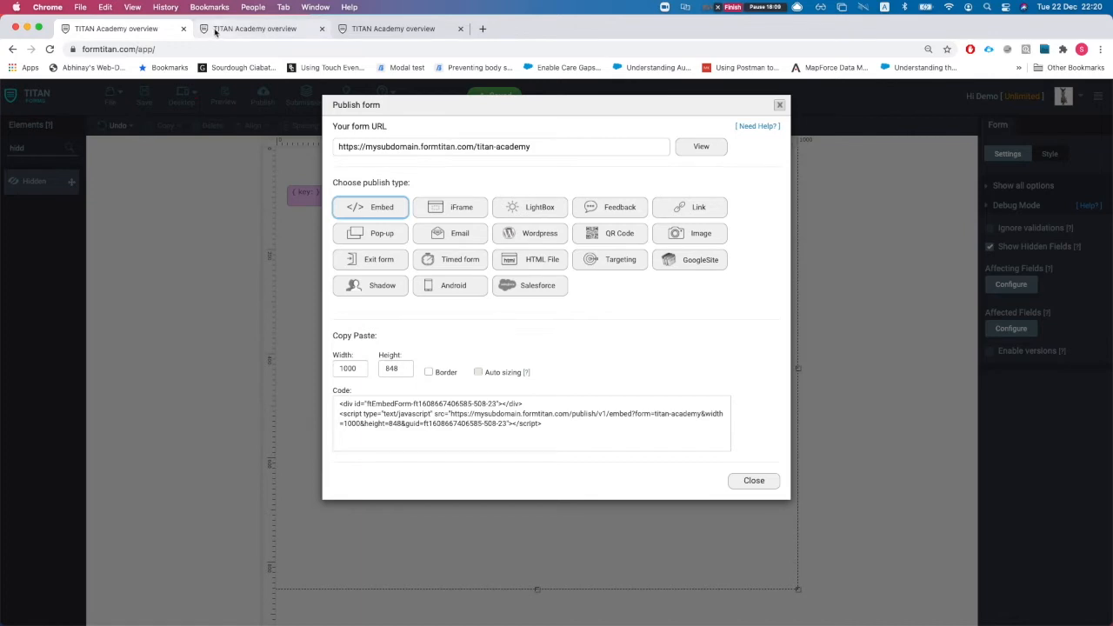
pyautogui.click(283, 30)
pyautogui.click(122, 29)
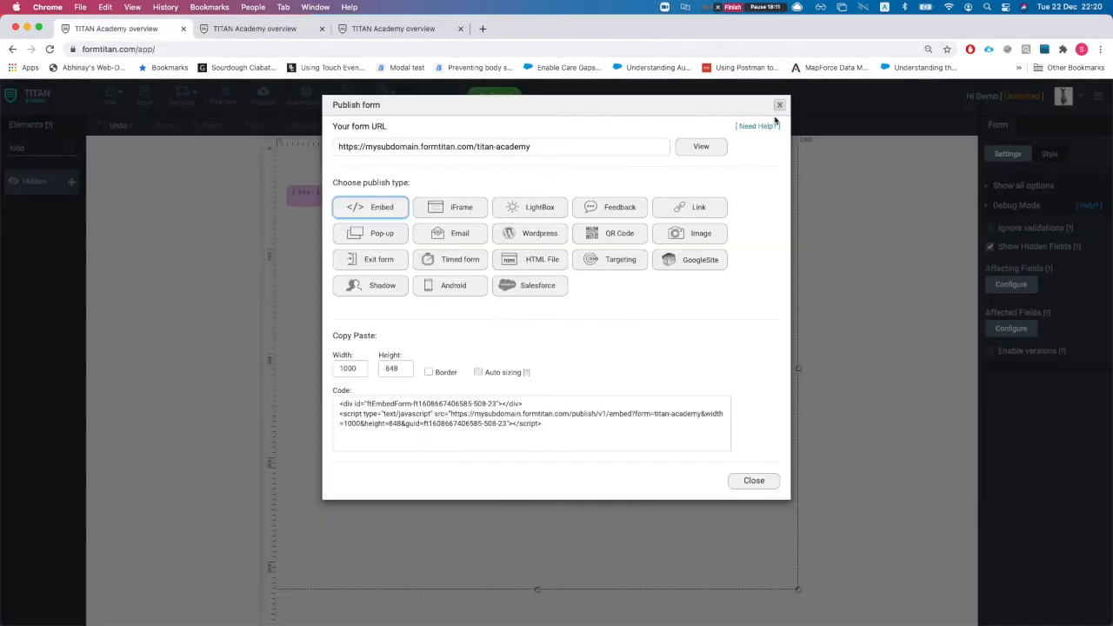
pyautogui.click(781, 107)
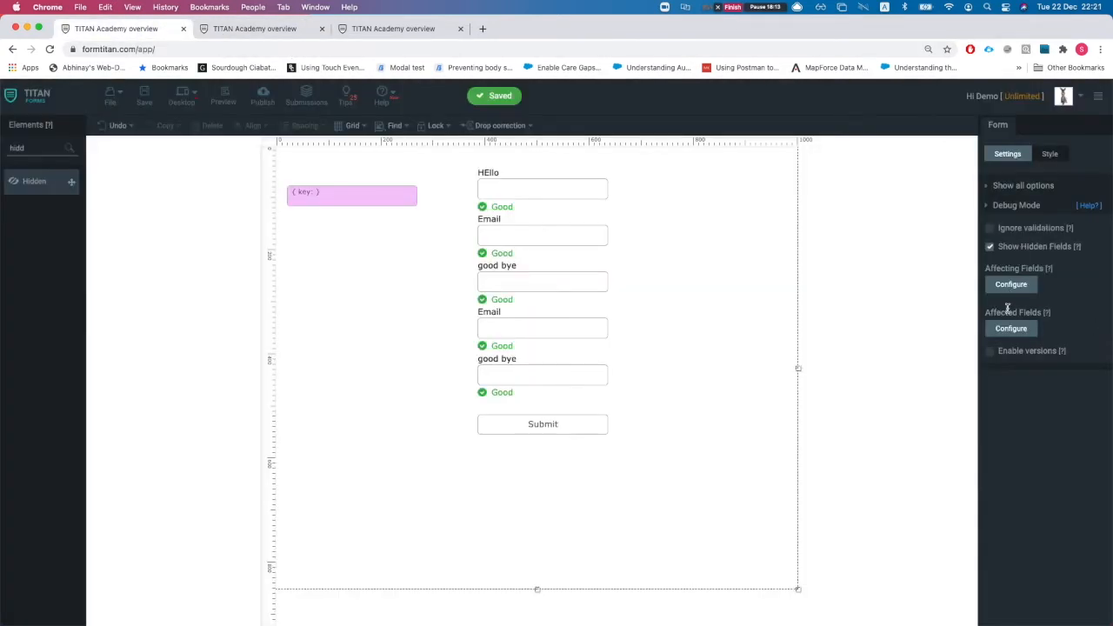
# Enable the URL params limit in the form's Limits settings and open its configuration.
pyautogui.click(1022, 186)
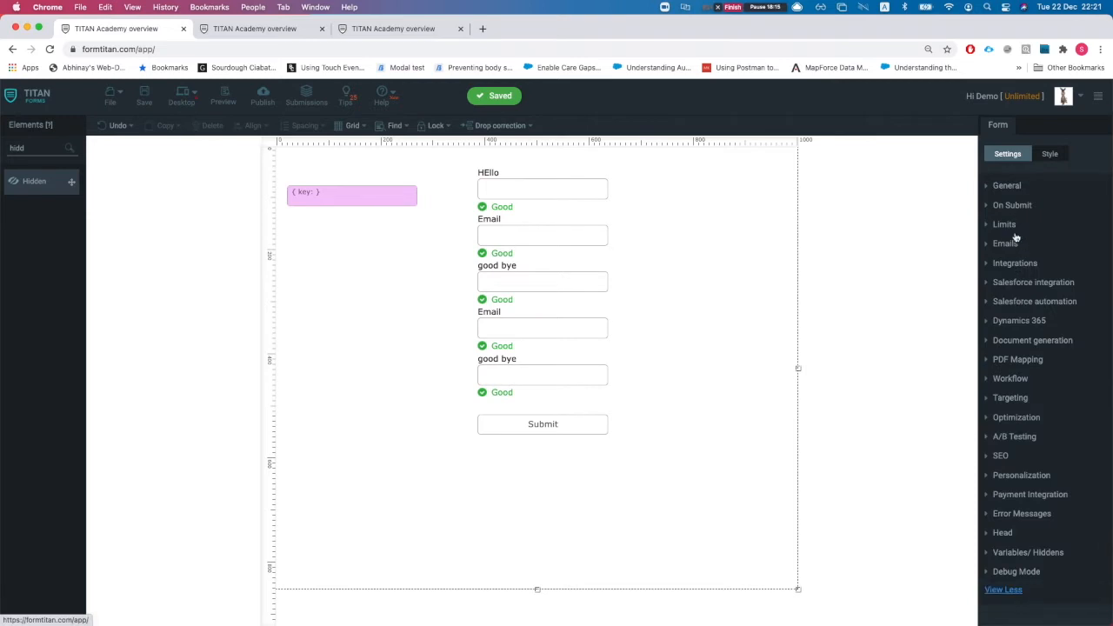
pyautogui.click(1009, 224)
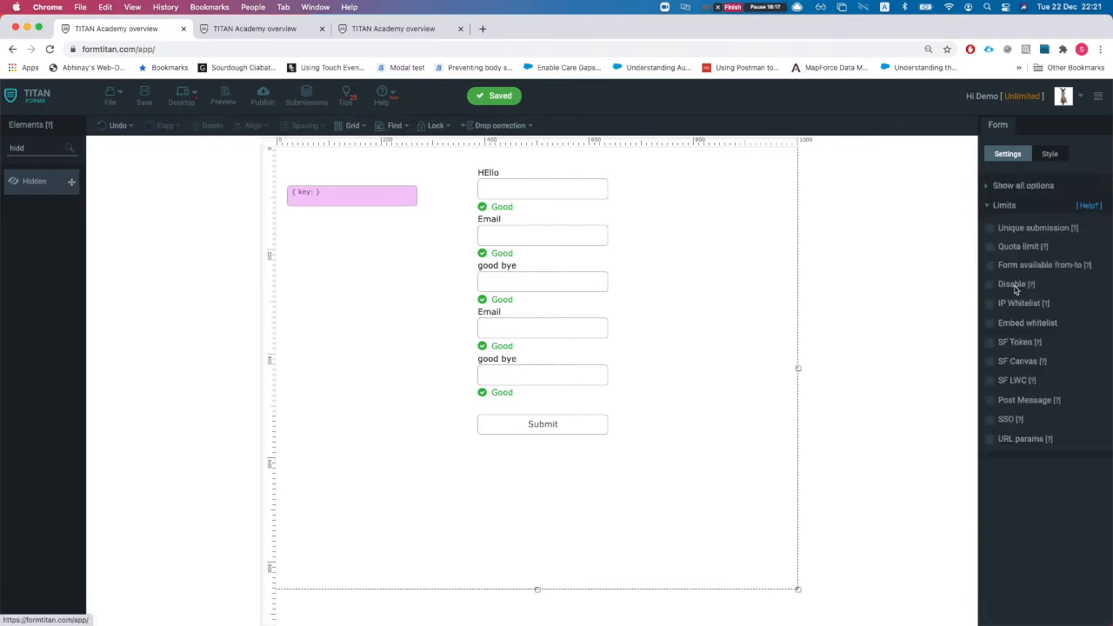
pyautogui.click(995, 442)
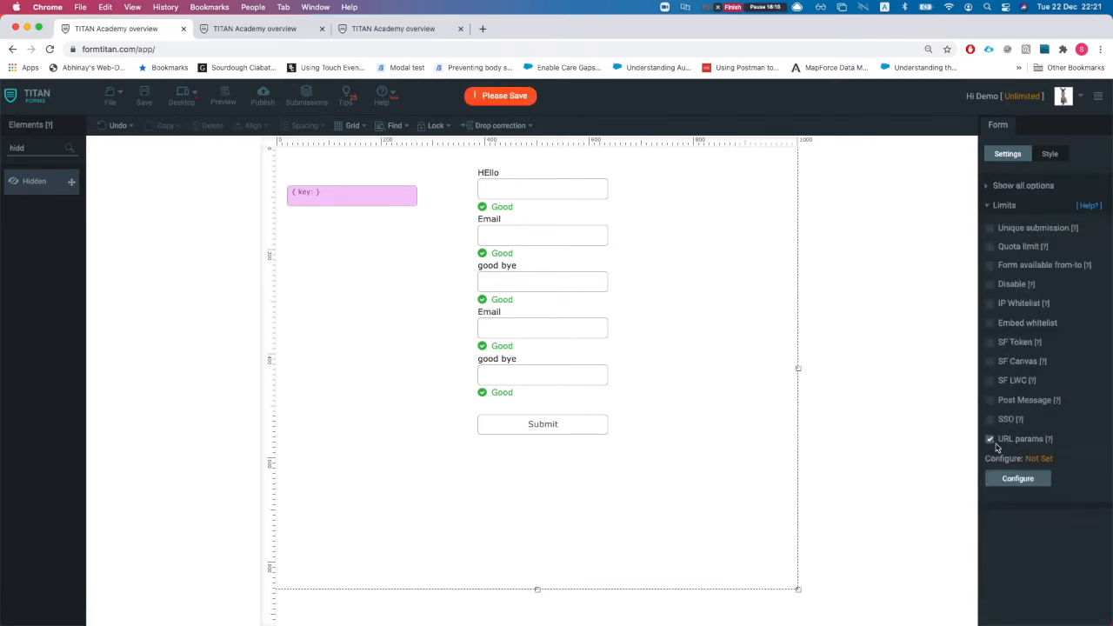
pyautogui.click(1010, 478)
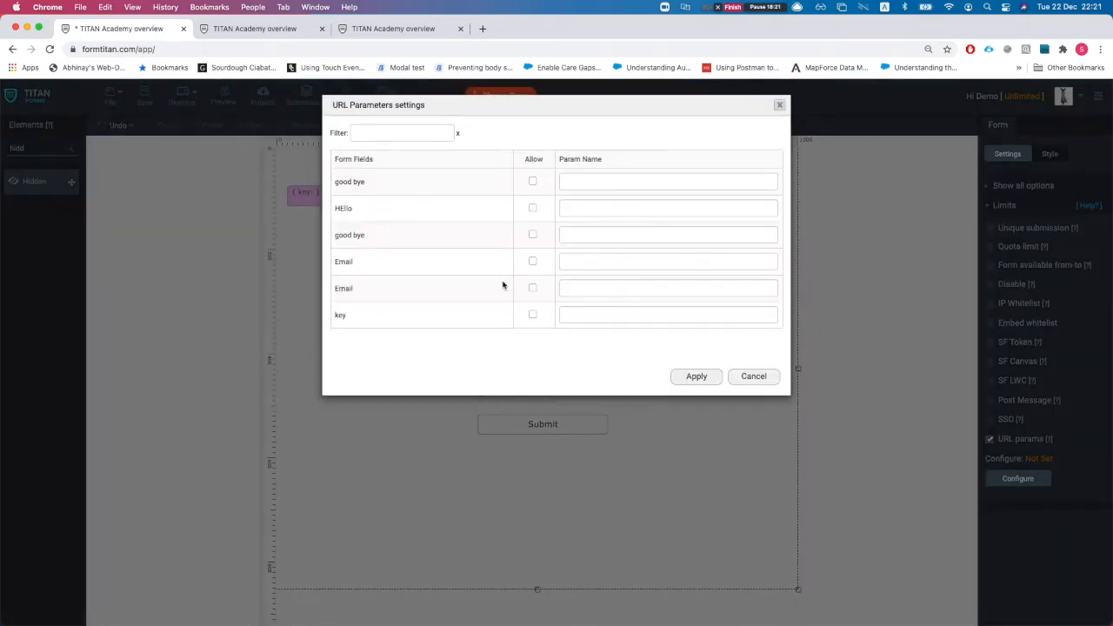
# Allow the key field as a URL parameter with the param name "specialkey", apply it and save the form.
pyautogui.click(565, 319)
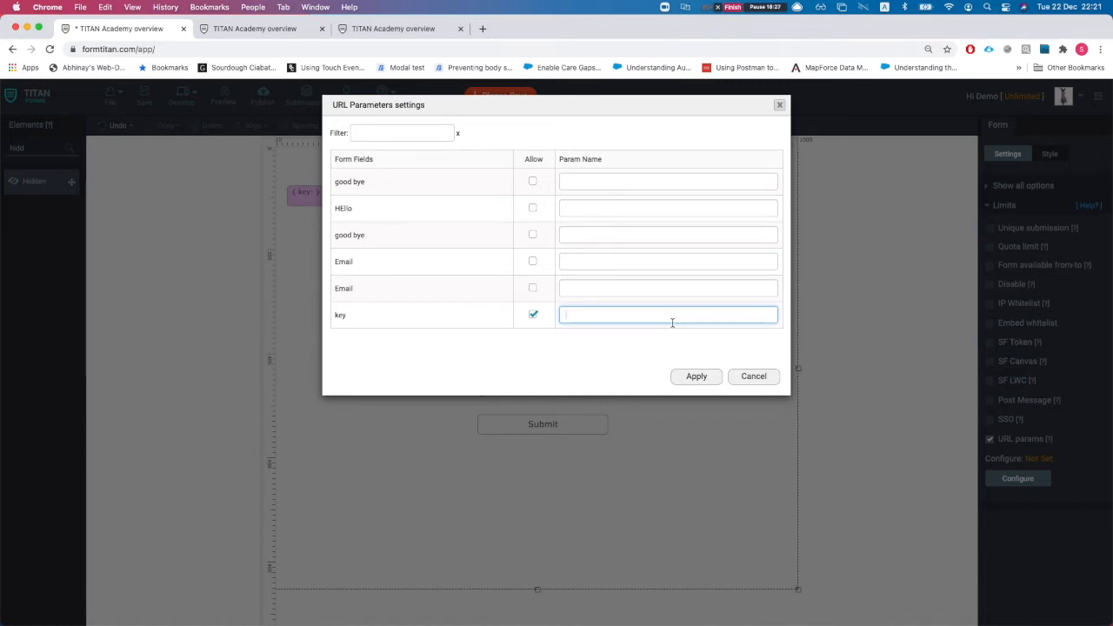
pyautogui.press('super+a')
pyautogui.click(687, 377)
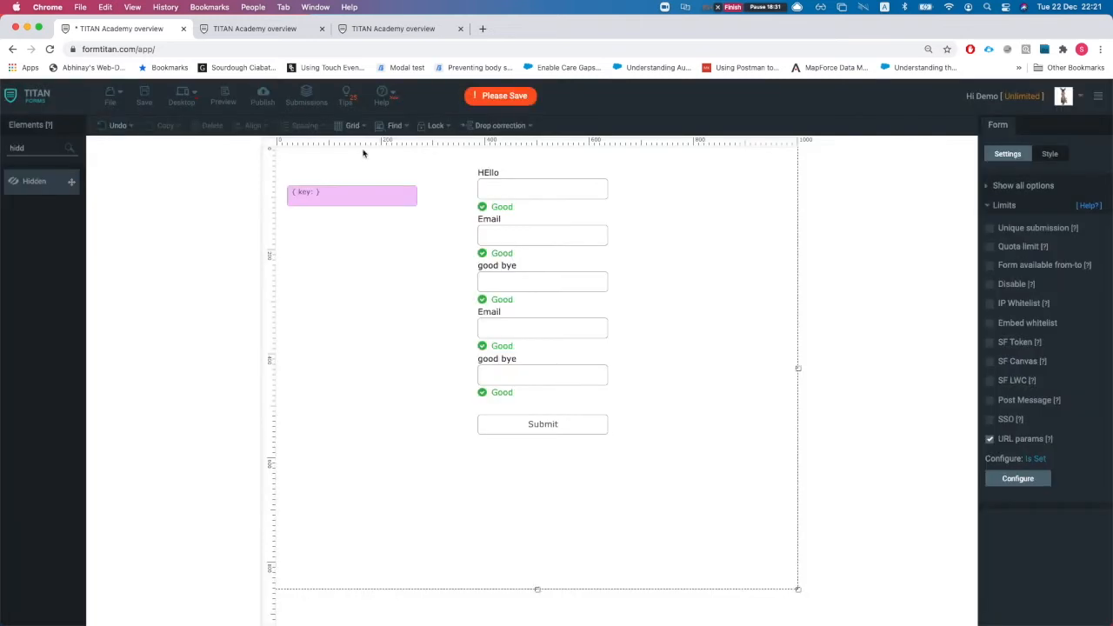
pyautogui.click(145, 99)
# Reload the published form, replace "fld14" with "specialkey" in its URL and load the new address.
pyautogui.click(247, 40)
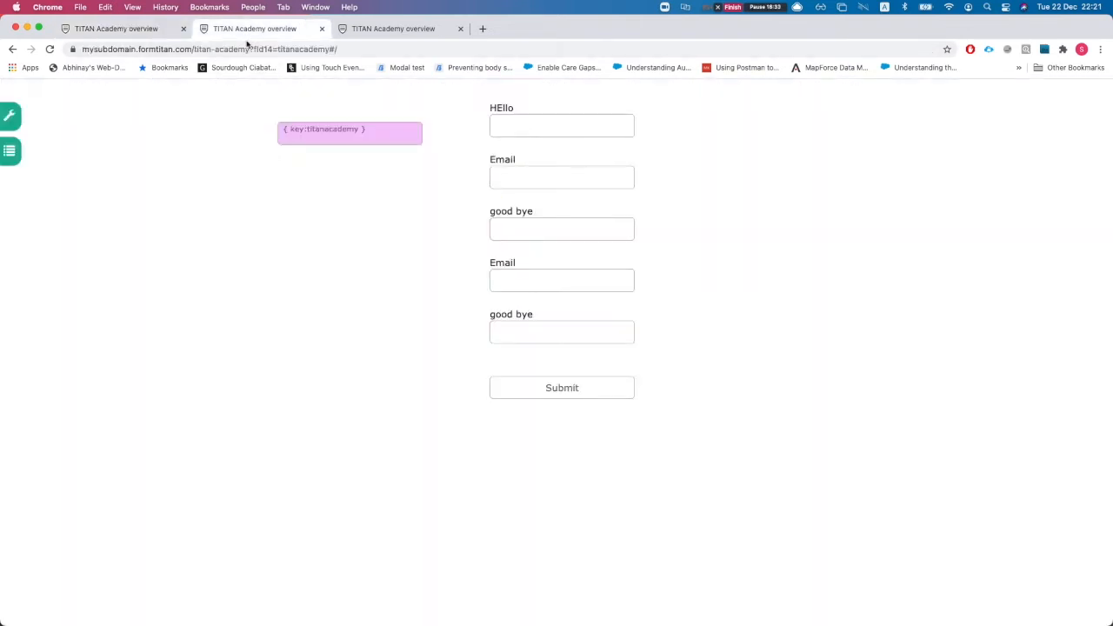
pyautogui.press('super+r')
pyautogui.doubleClick(259, 49)
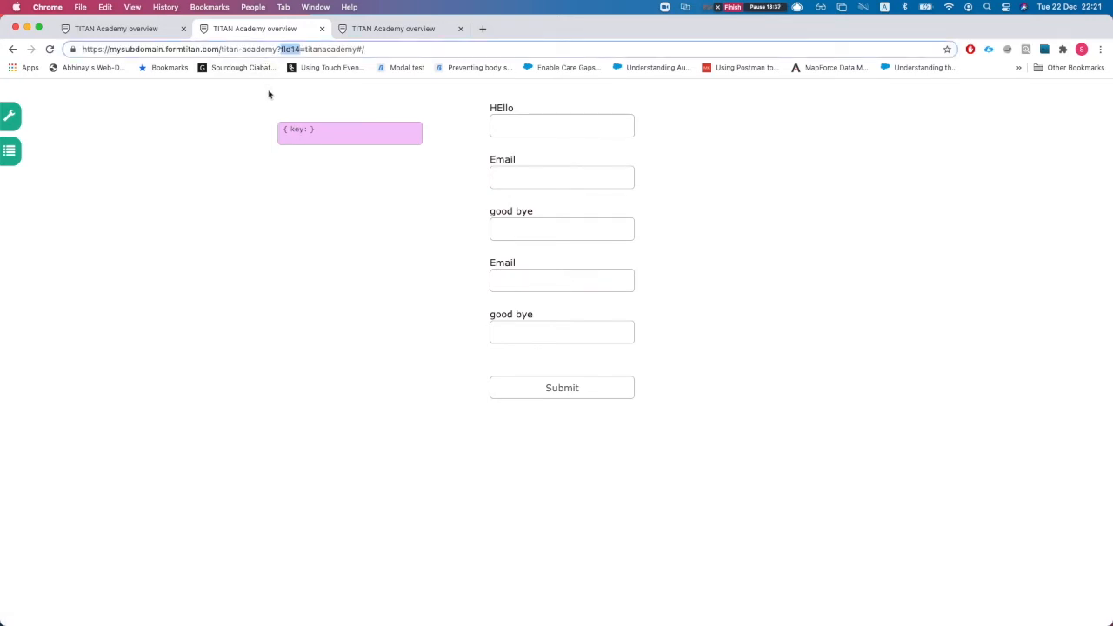
pyautogui.write('specialkey')
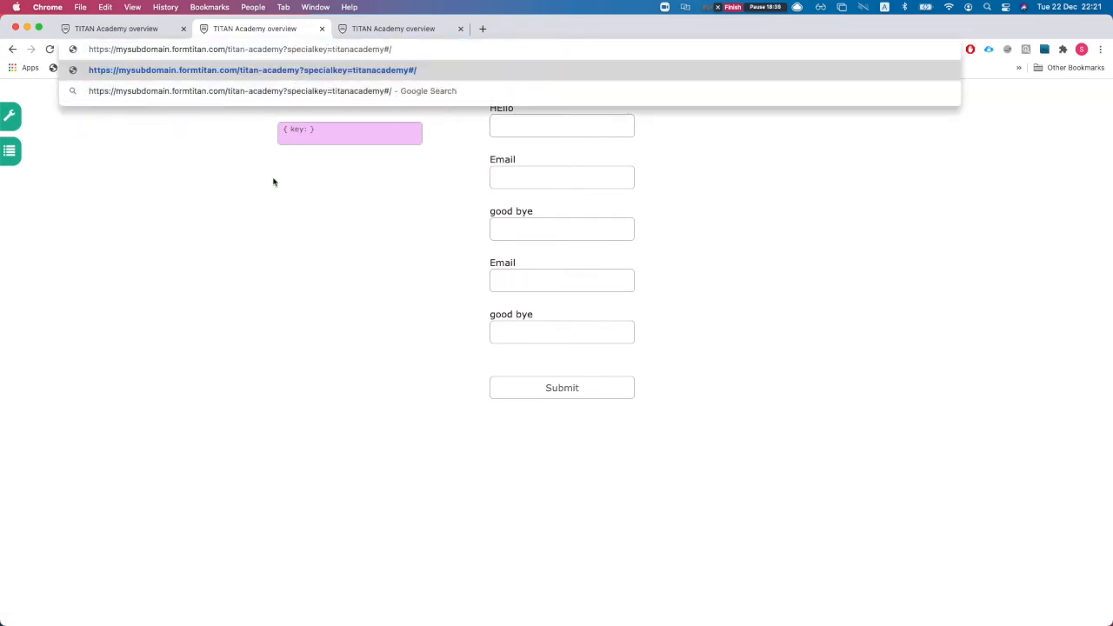
pyautogui.click(279, 70)
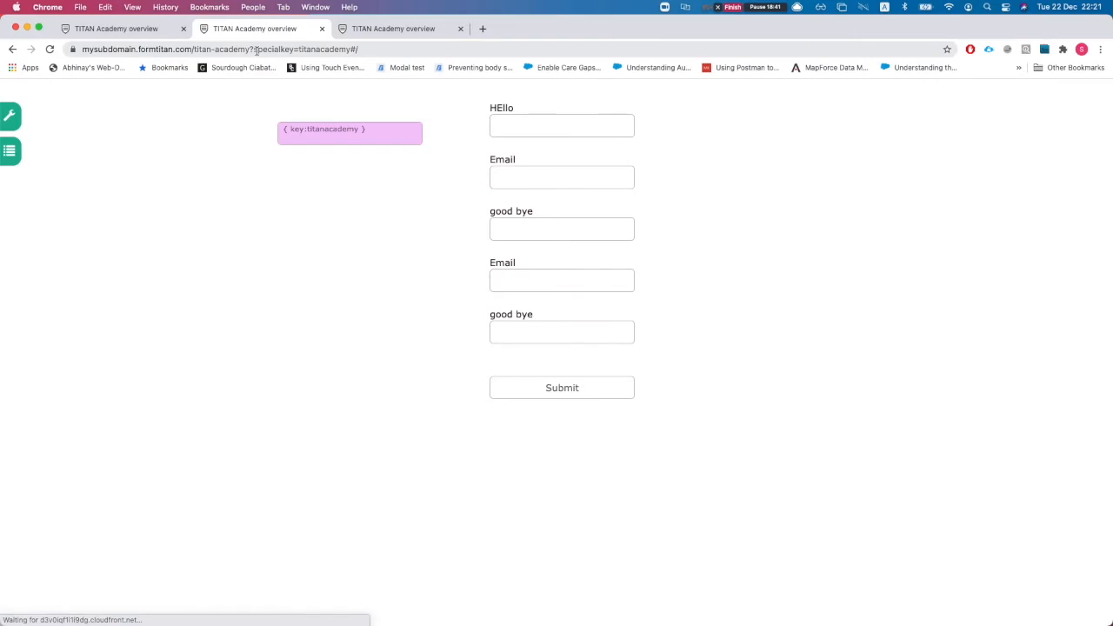
# Highlight the value filled into the hidden key field on the published form.
pyautogui.doubleClick(331, 130)
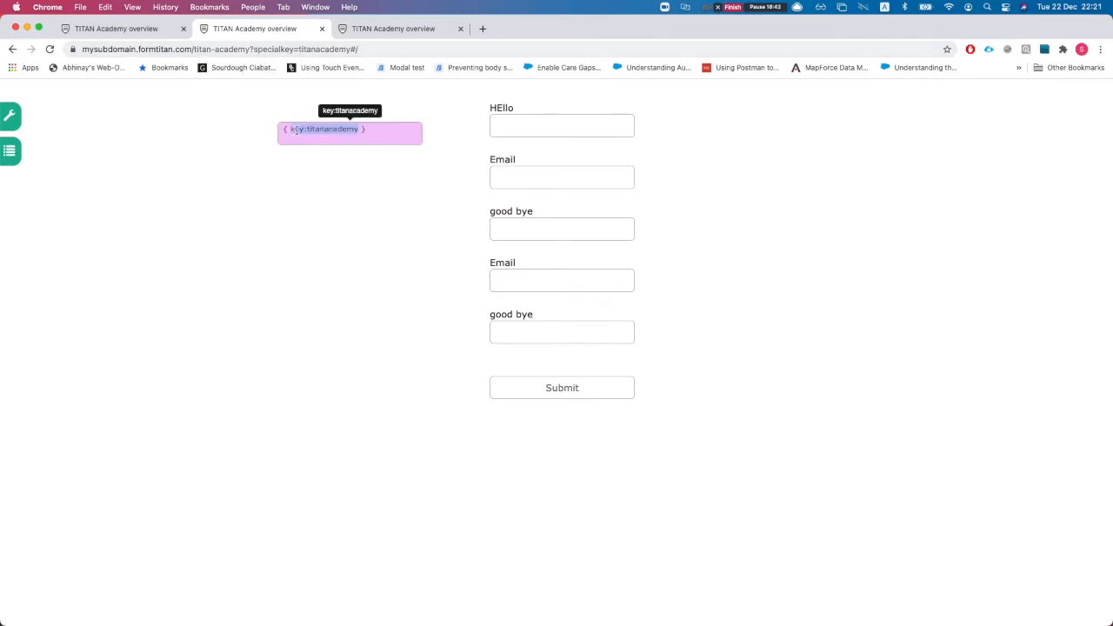
pyautogui.click(309, 129)
pyautogui.moveTo(304, 130); pyautogui.dragTo(349, 130)
pyautogui.click(334, 142)
# Return to the form builder and examine the form's Emails settings.
pyautogui.click(144, 35)
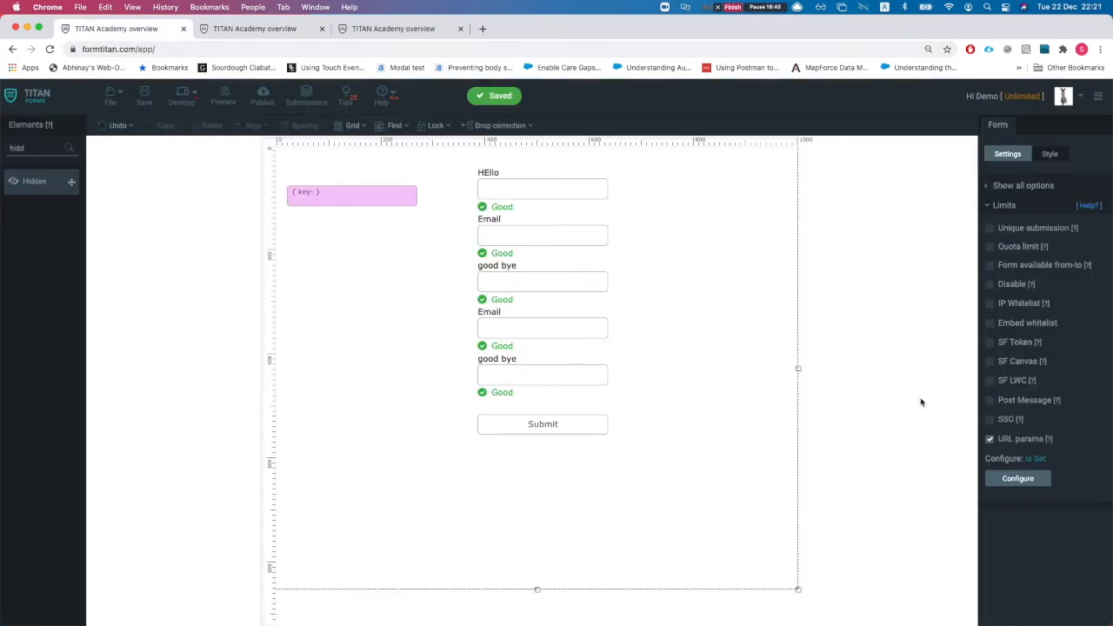
pyautogui.click(1000, 206)
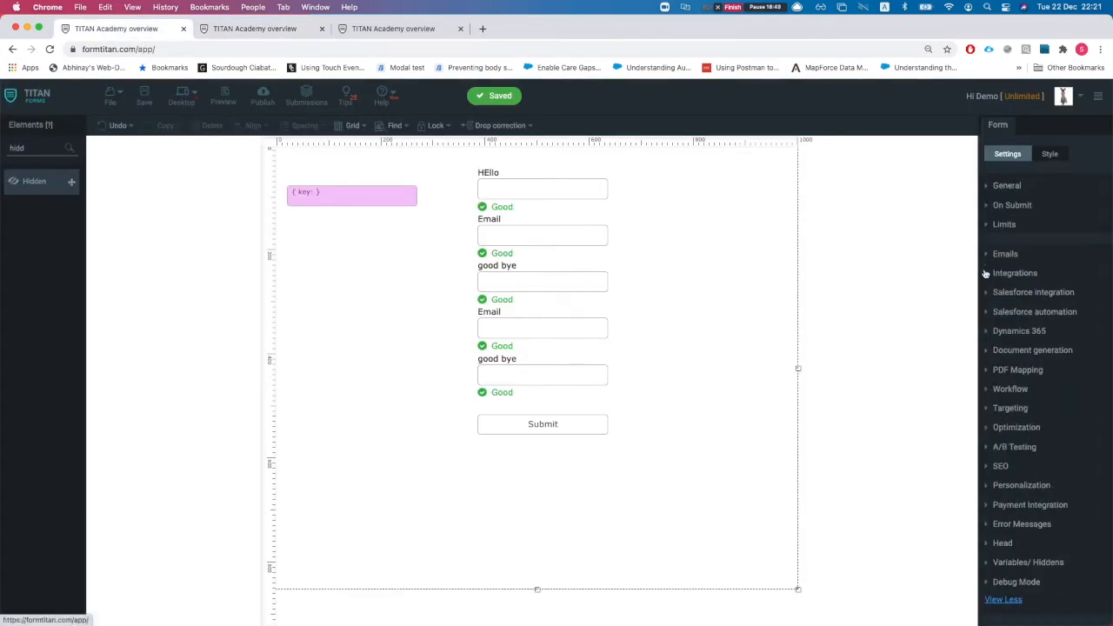
pyautogui.click(1007, 246)
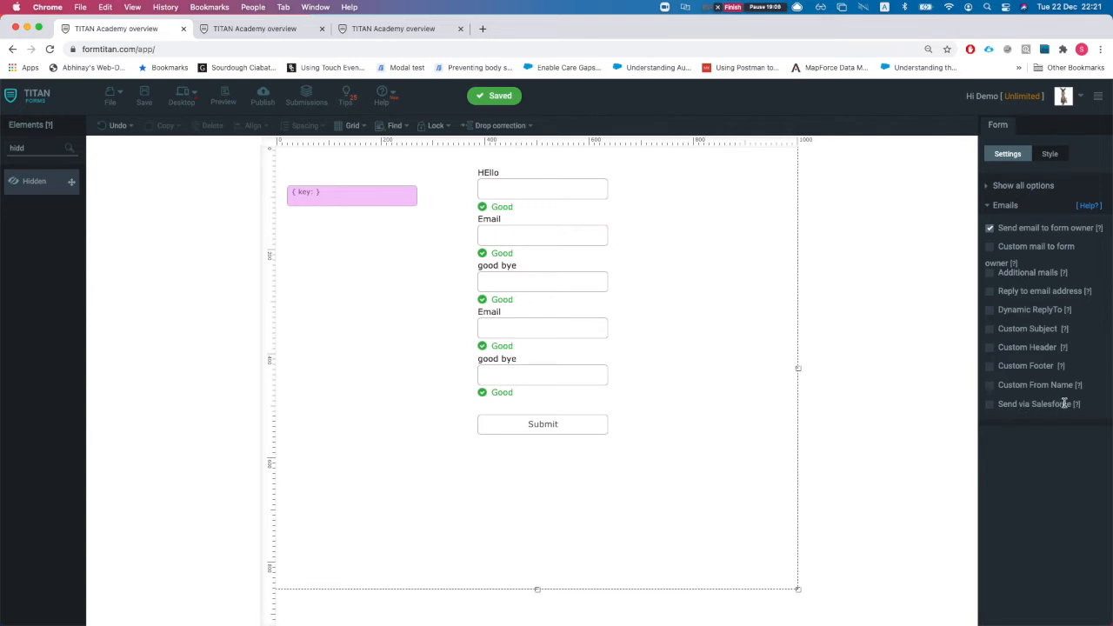
pyautogui.click(1006, 206)
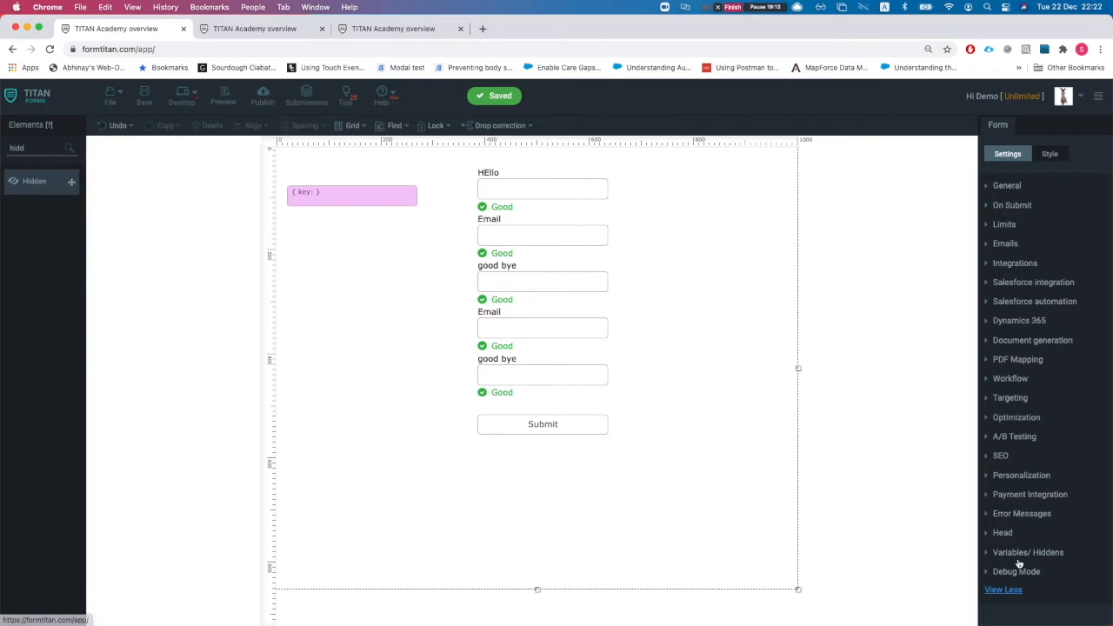
# Open the push notification setup in the Integrations settings to examine the available platforms, then close it.
pyautogui.click(1017, 263)
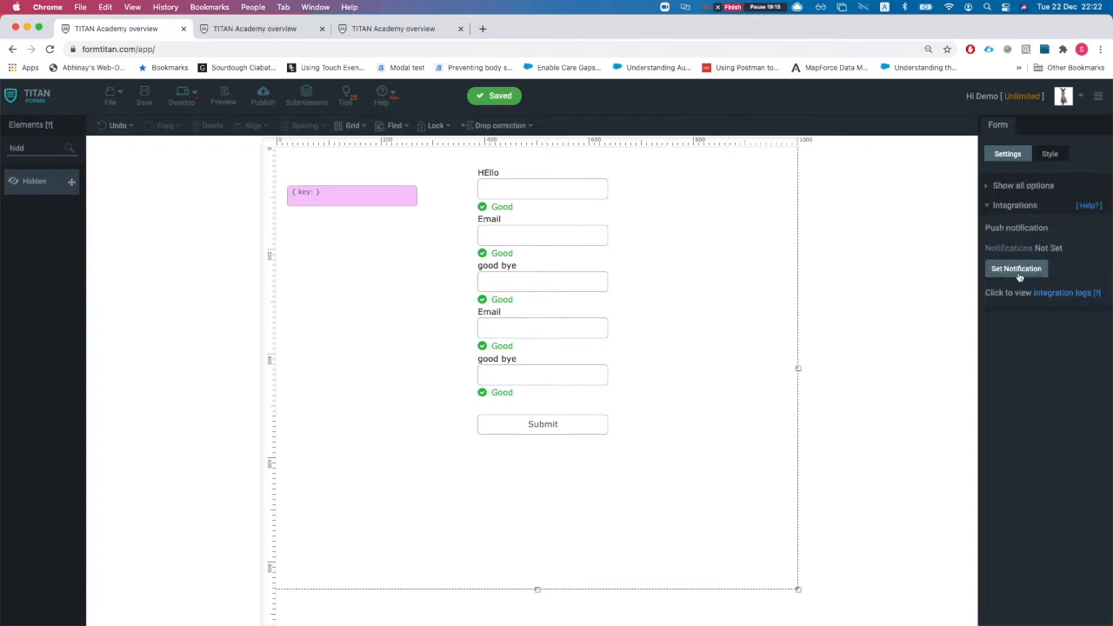
pyautogui.click(1006, 270)
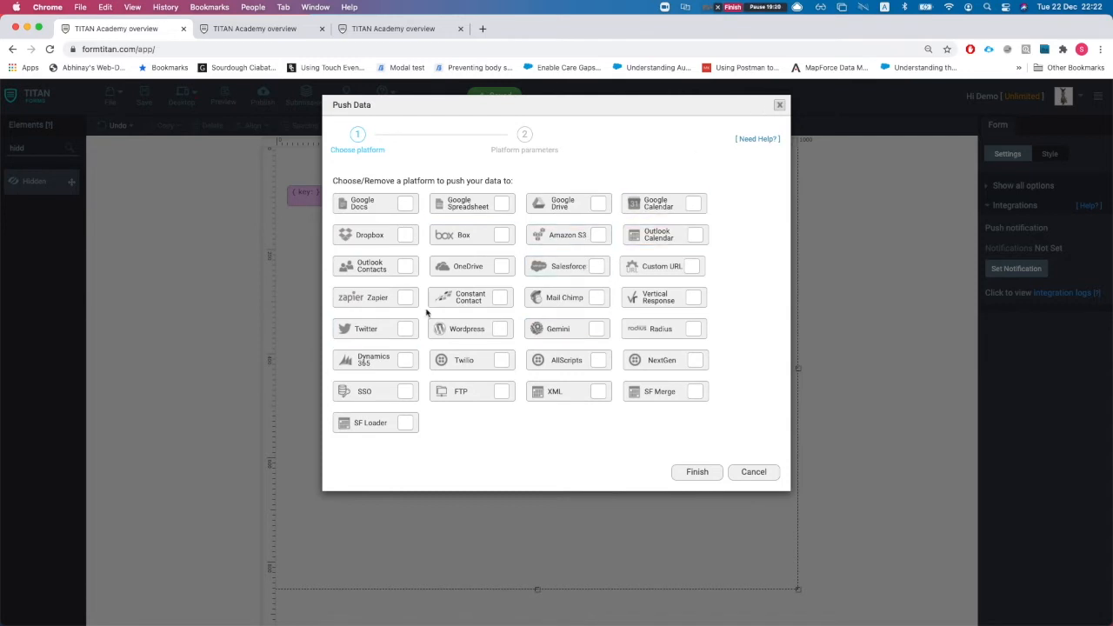
pyautogui.click(779, 104)
pyautogui.click(997, 208)
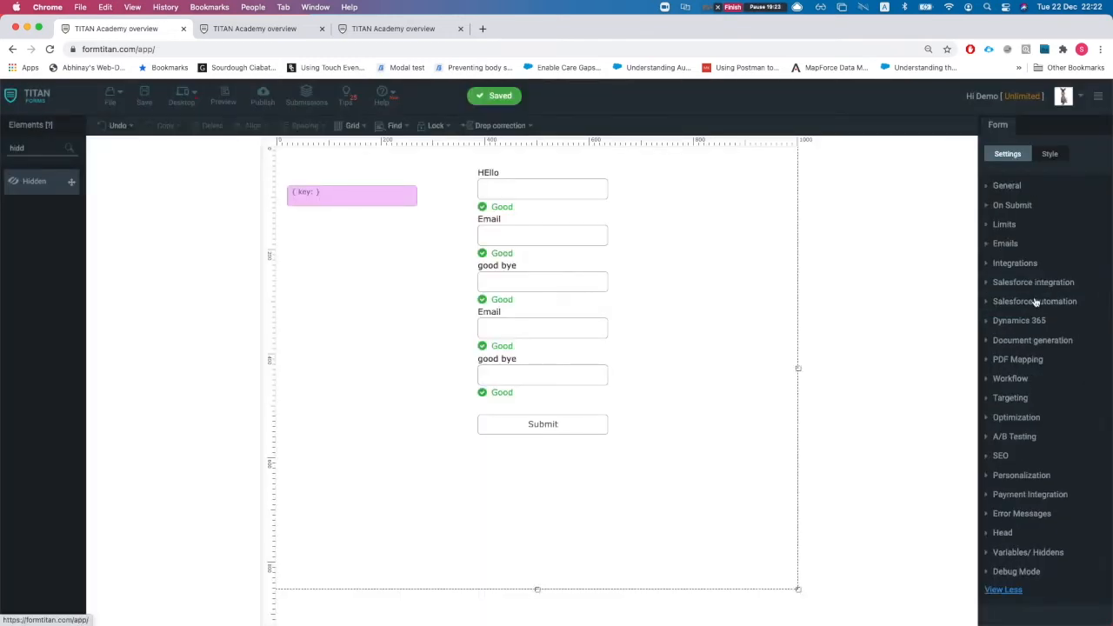
# Show the Salesforce integration settings and select all the form fields from HEllo to the lowest good bye.
pyautogui.click(1026, 293)
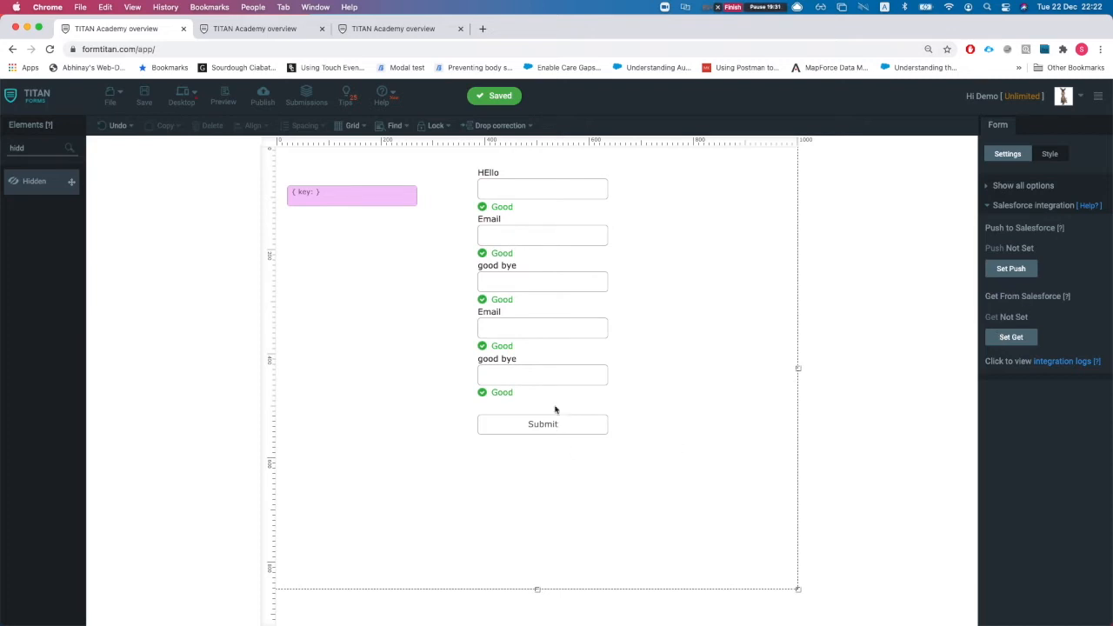
pyautogui.click(527, 388)
pyautogui.keyDown('shift'); pyautogui.click(524, 186); pyautogui.keyUp('shift')
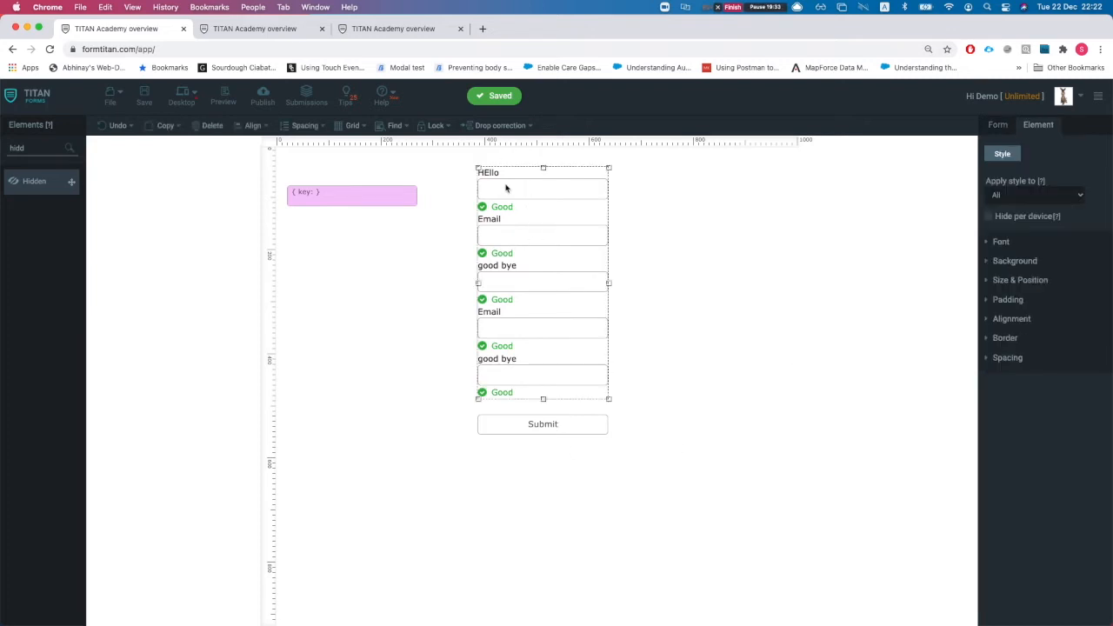
# Delete all the HEllo, Email and good bye fields above the Submit button, leaving the hidden key field.
pyautogui.click(208, 130)
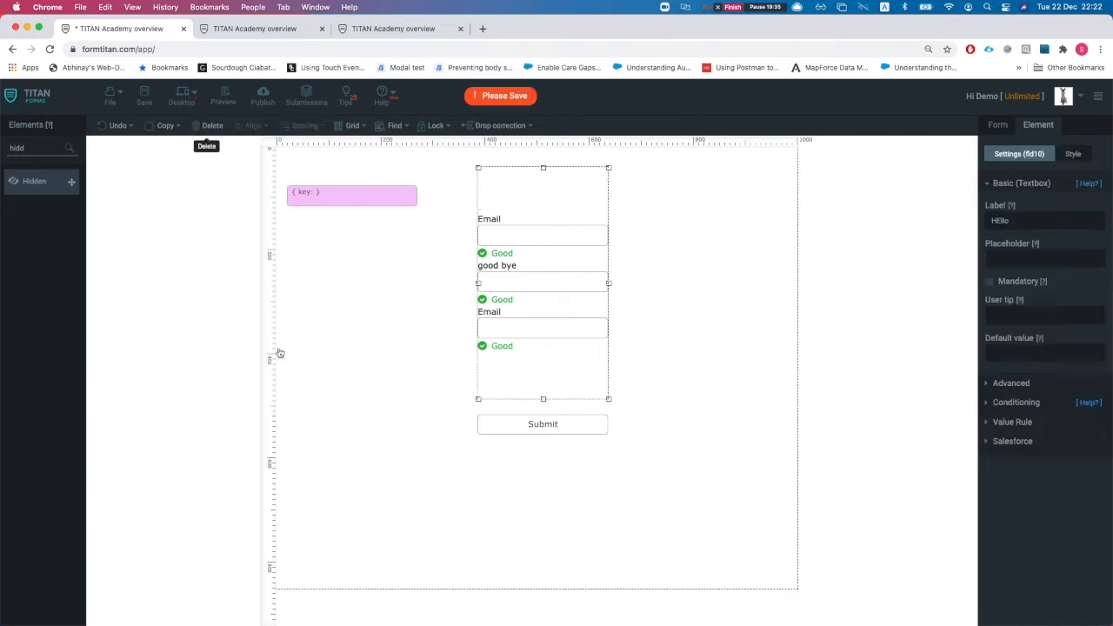
pyautogui.click(503, 423)
pyautogui.click(505, 327)
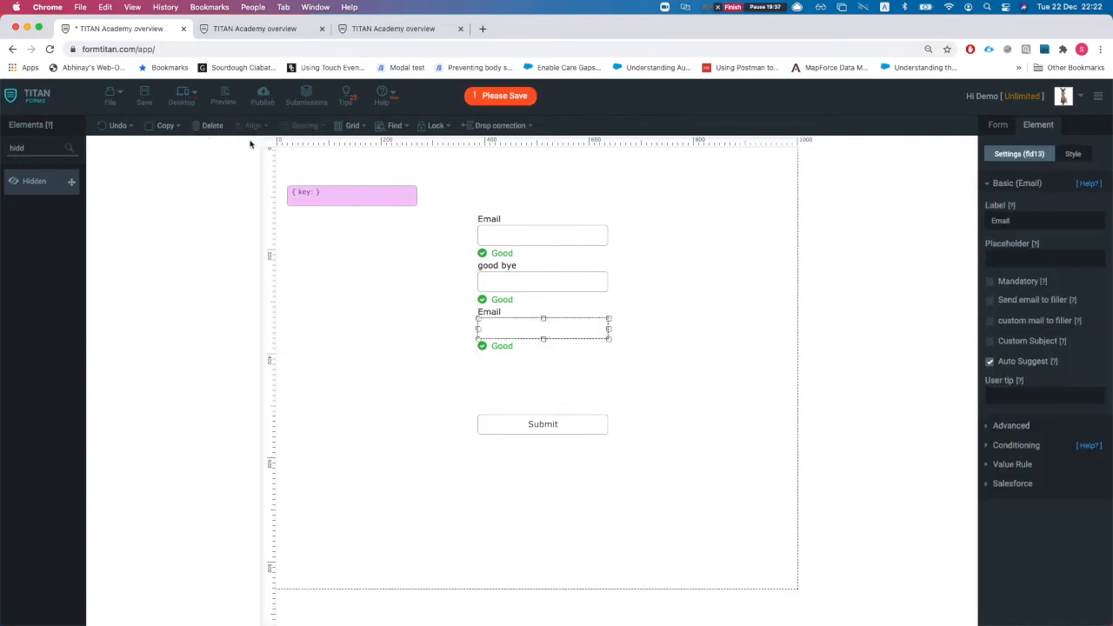
pyautogui.keyDown('shift'); pyautogui.click(509, 282); pyautogui.keyUp('shift')
pyautogui.keyDown('shift'); pyautogui.click(511, 253); pyautogui.keyUp('shift')
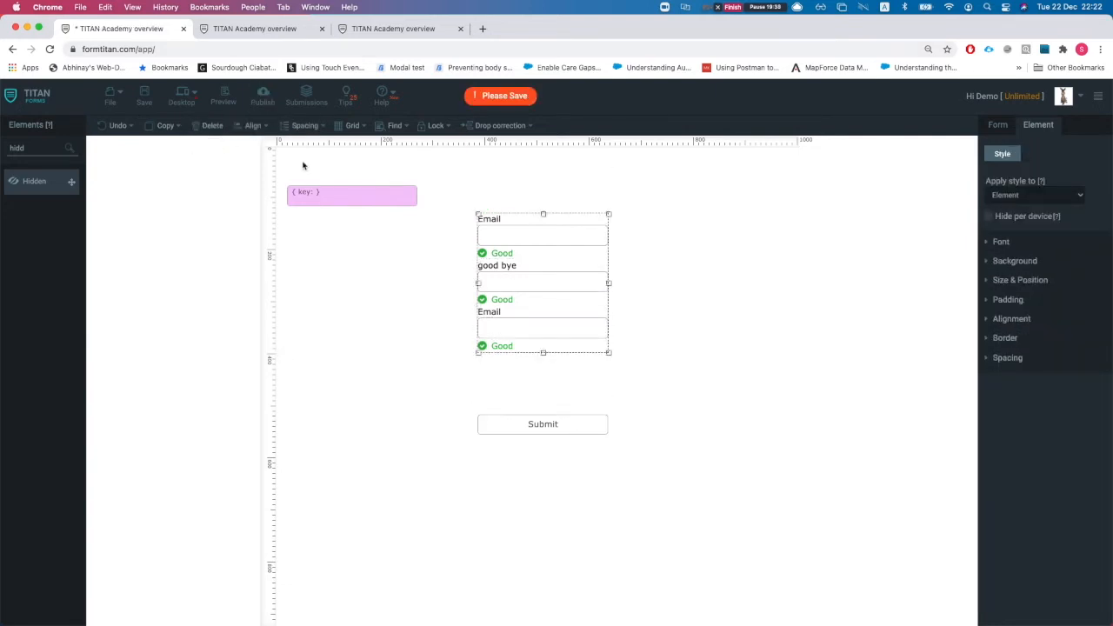
pyautogui.click(209, 131)
# Add a textbox above the Submit button and move the button up to sit a short distance below it.
pyautogui.click(570, 423)
pyautogui.moveTo(507, 431); pyautogui.dragTo(502, 383)
pyautogui.doubleClick(32, 149)
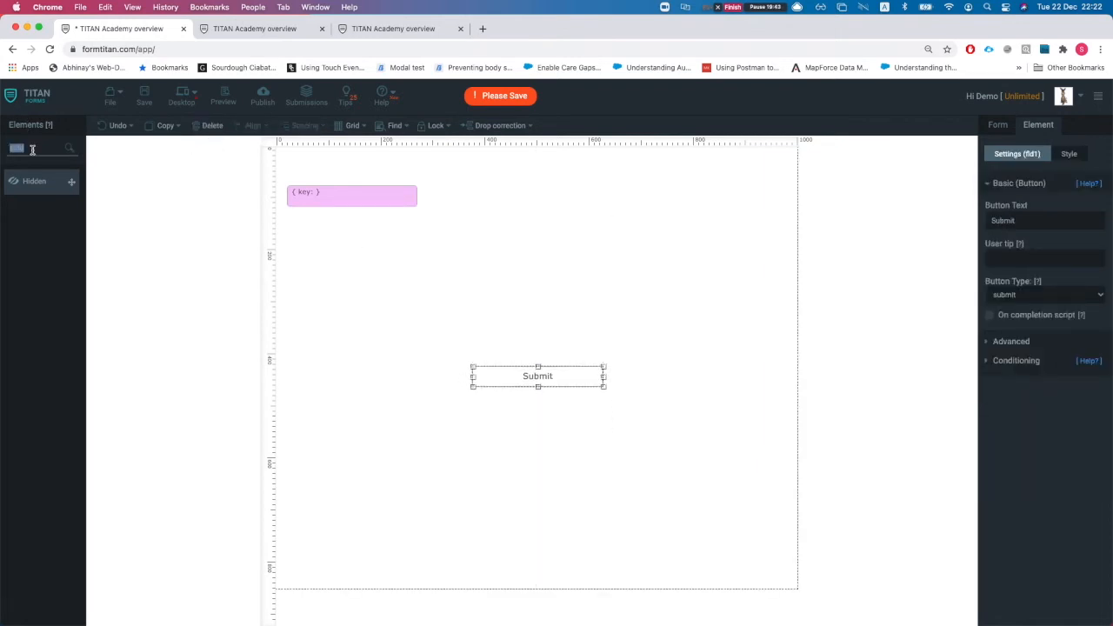
pyautogui.press('BackSpace')
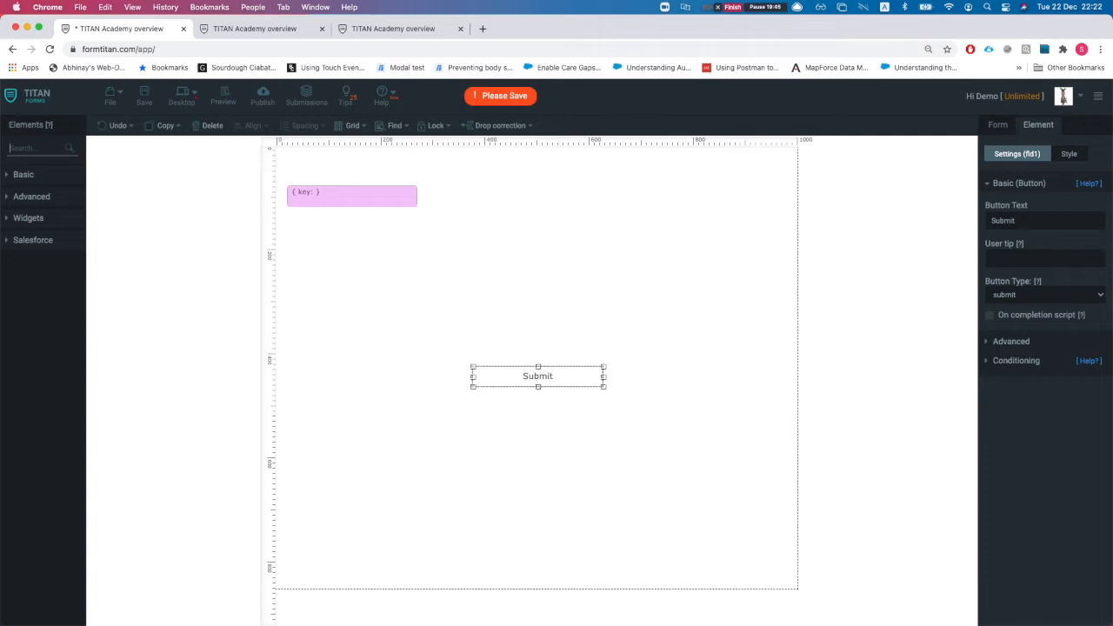
pyautogui.write('text')
pyautogui.moveTo(38, 212); pyautogui.dragTo(501, 298)
pyautogui.click(489, 366)
pyautogui.moveTo(491, 379); pyautogui.dragTo(488, 354)
# Change the new textbox's label to Account Name and deselect the textbox.
pyautogui.click(474, 243)
pyautogui.doubleClick(479, 252)
pyautogui.write('Account Na')
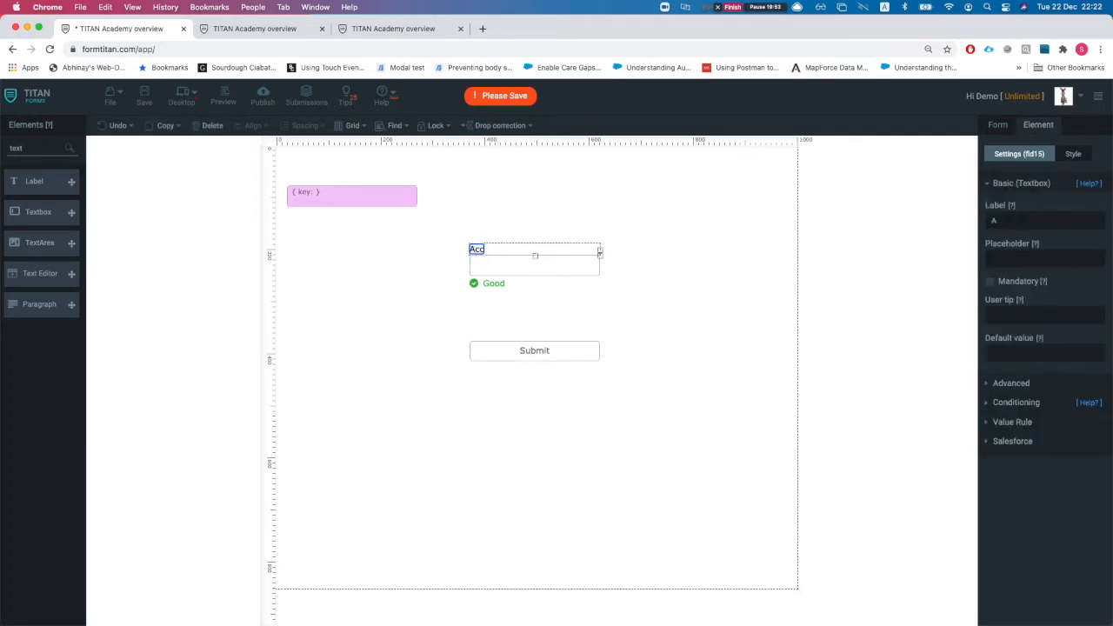
pyautogui.press('BackSpace')
pyautogui.write('Name')
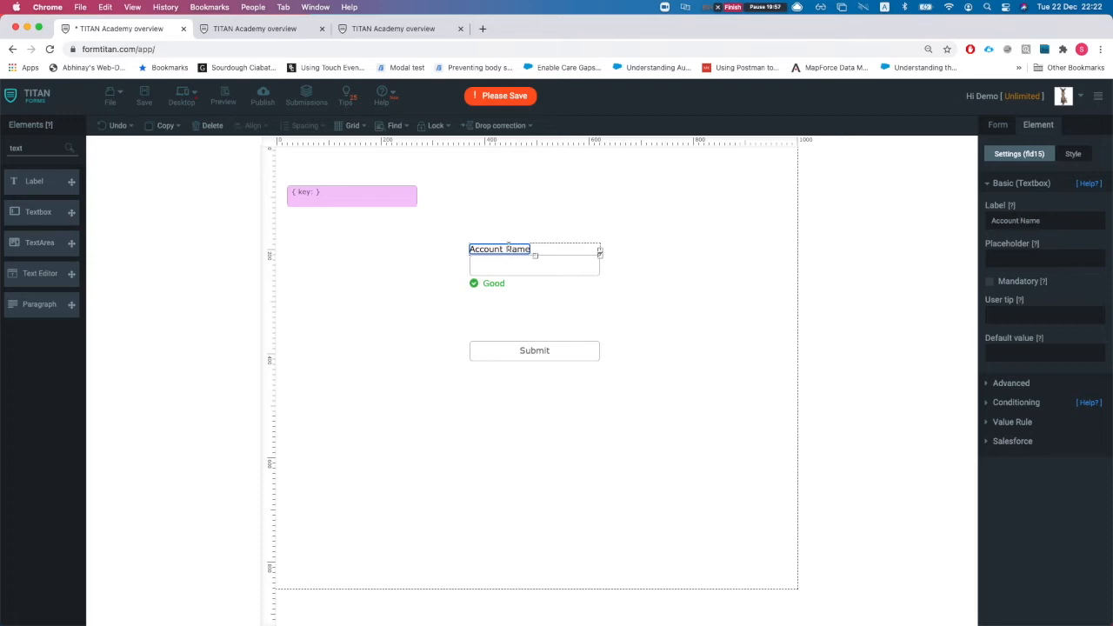
pyautogui.click(539, 294)
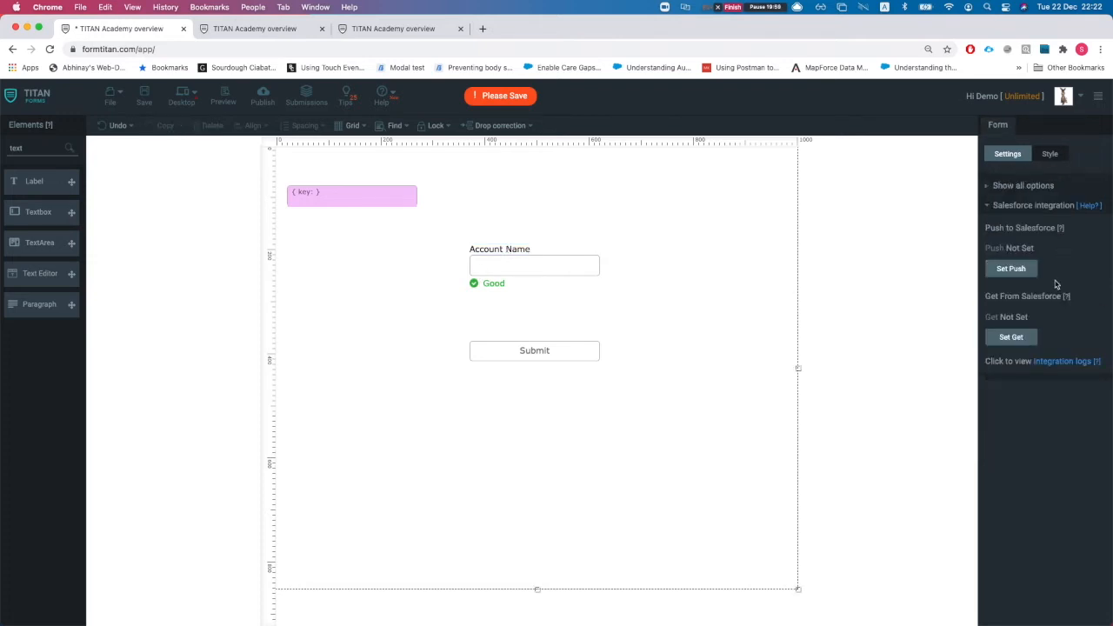
# Add the Account object to the Push to Salesforce setup with the comment "push an account to salesforce".
pyautogui.click(1011, 269)
pyautogui.click(382, 273)
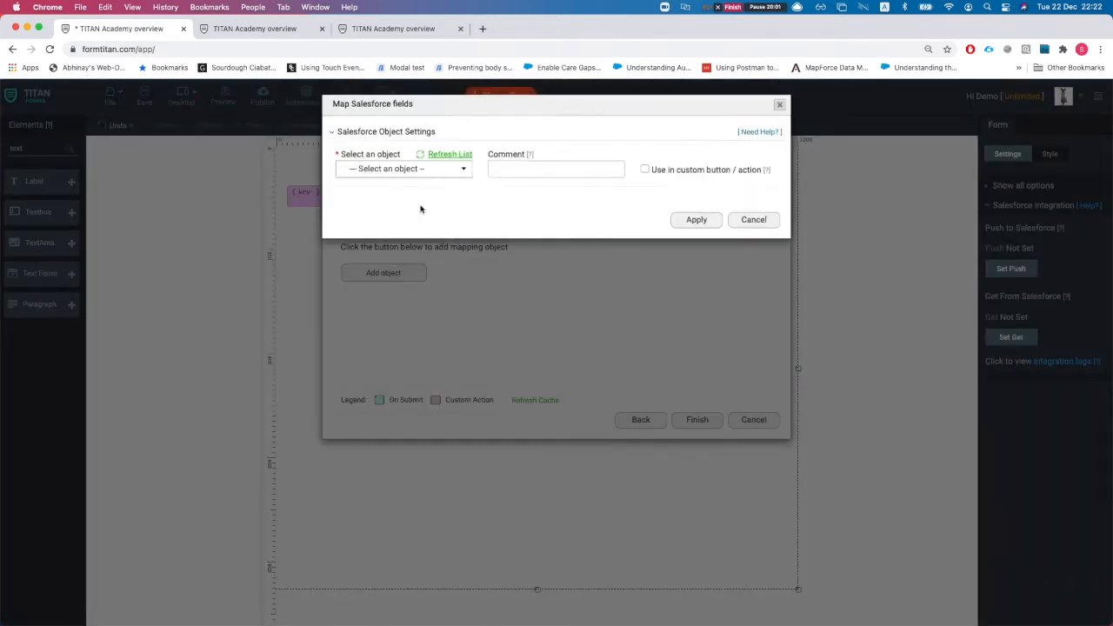
pyautogui.click(424, 171)
pyautogui.write('acc')
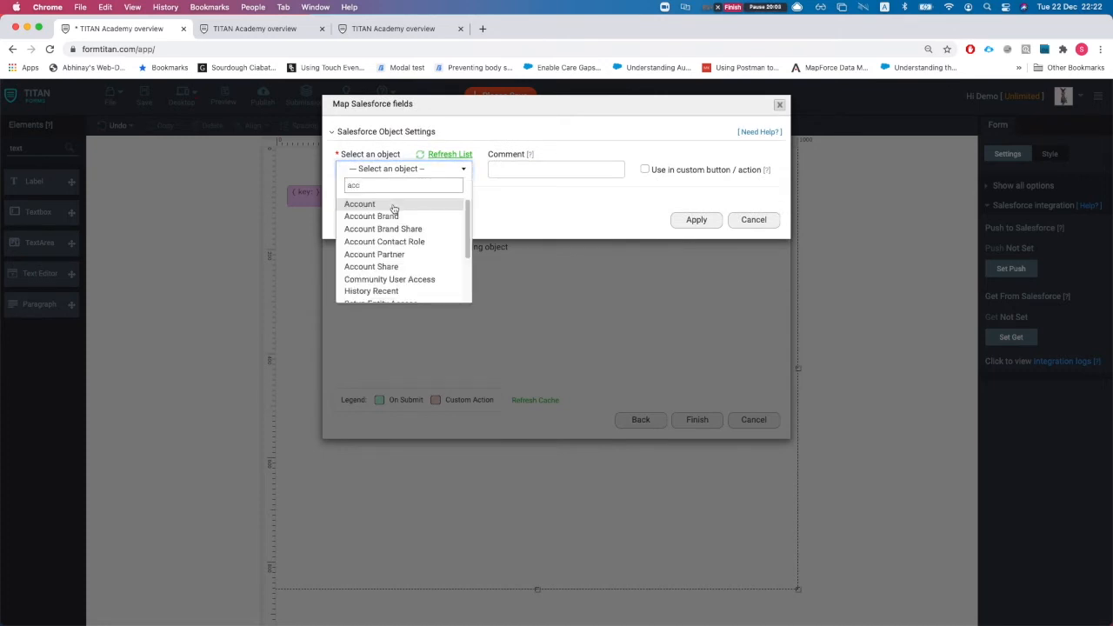
pyautogui.click(392, 206)
pyautogui.click(509, 165)
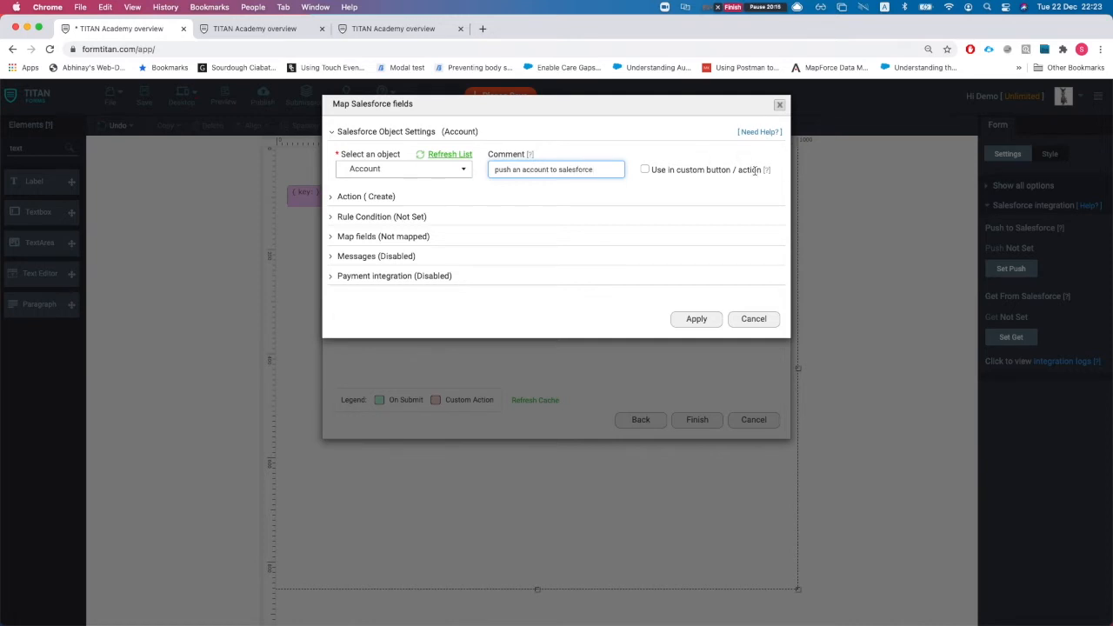
# Map the Salesforce Account Name field to the Account Name form field for the Create action, apply the push setup, and save the form.
pyautogui.click(368, 198)
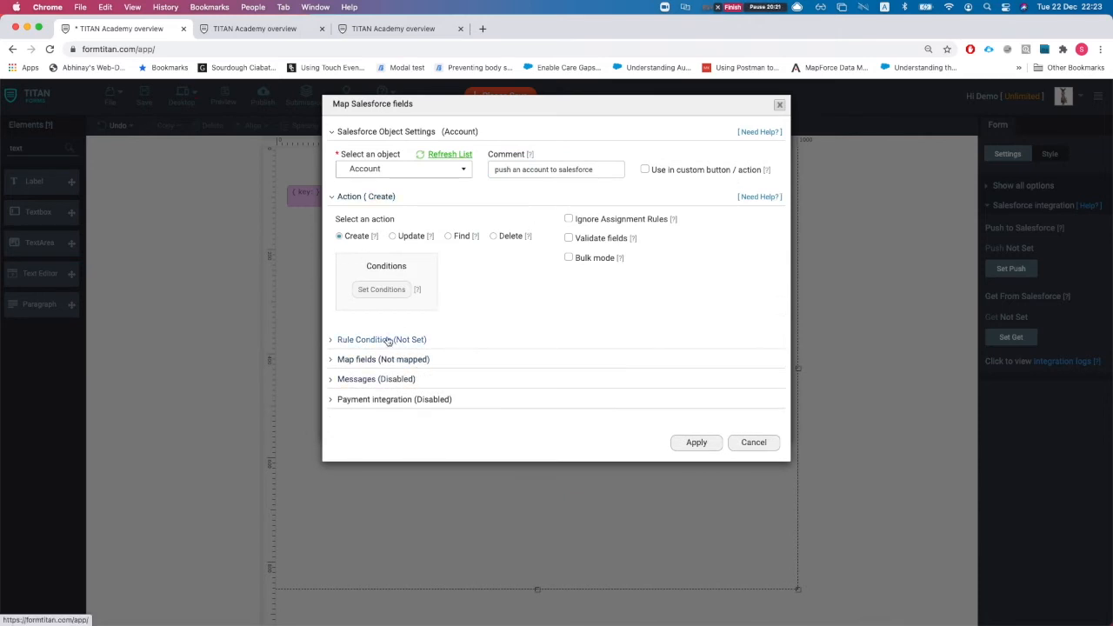
pyautogui.click(368, 366)
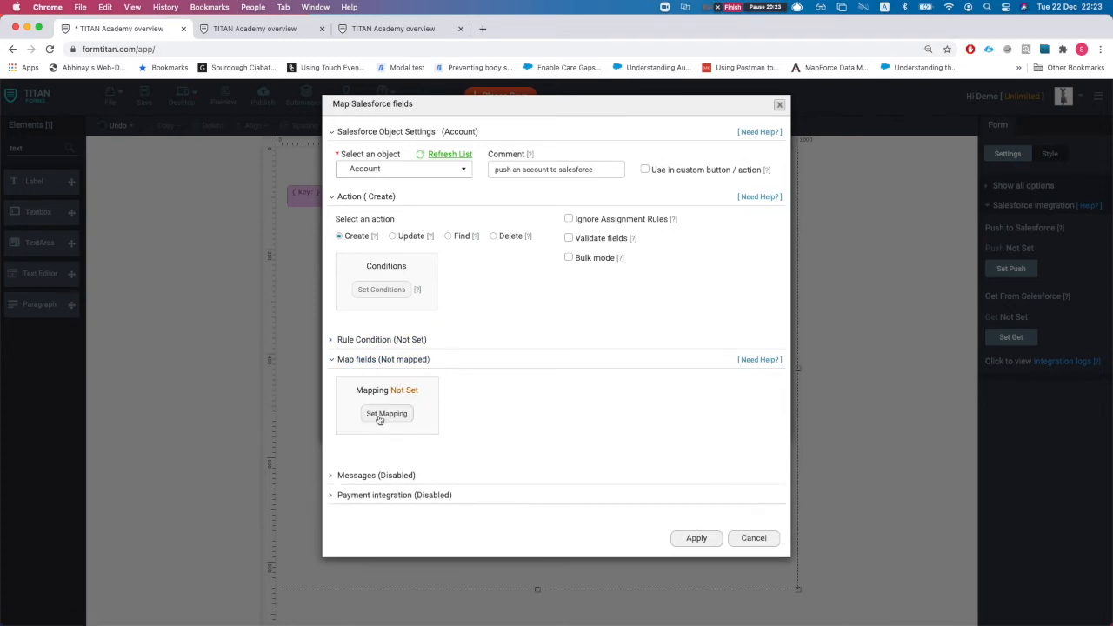
pyautogui.click(387, 413)
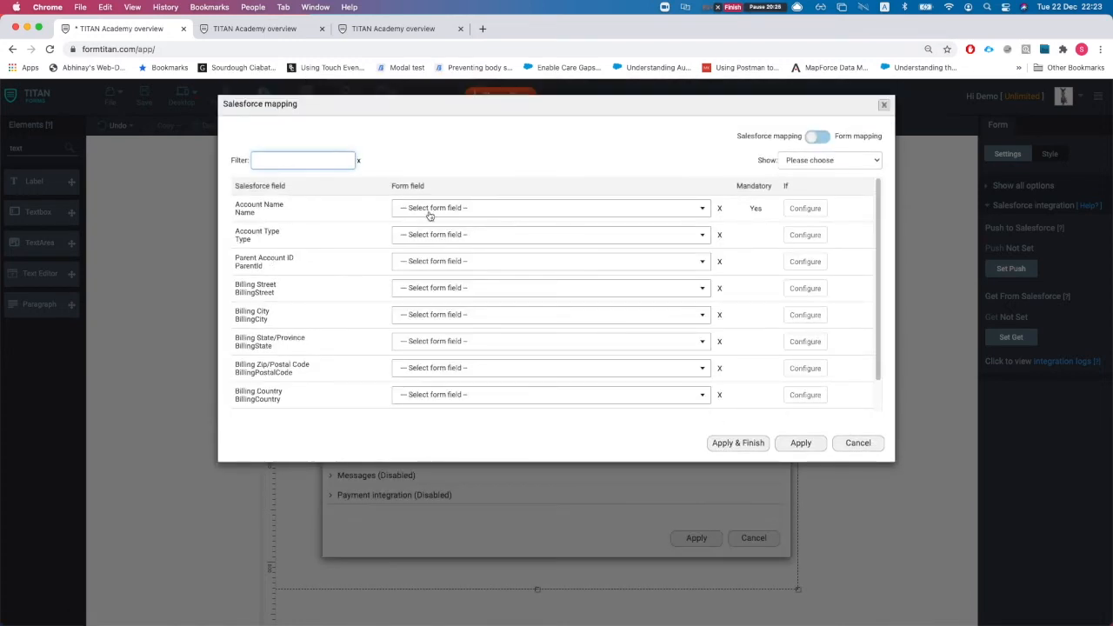
pyautogui.click(429, 214)
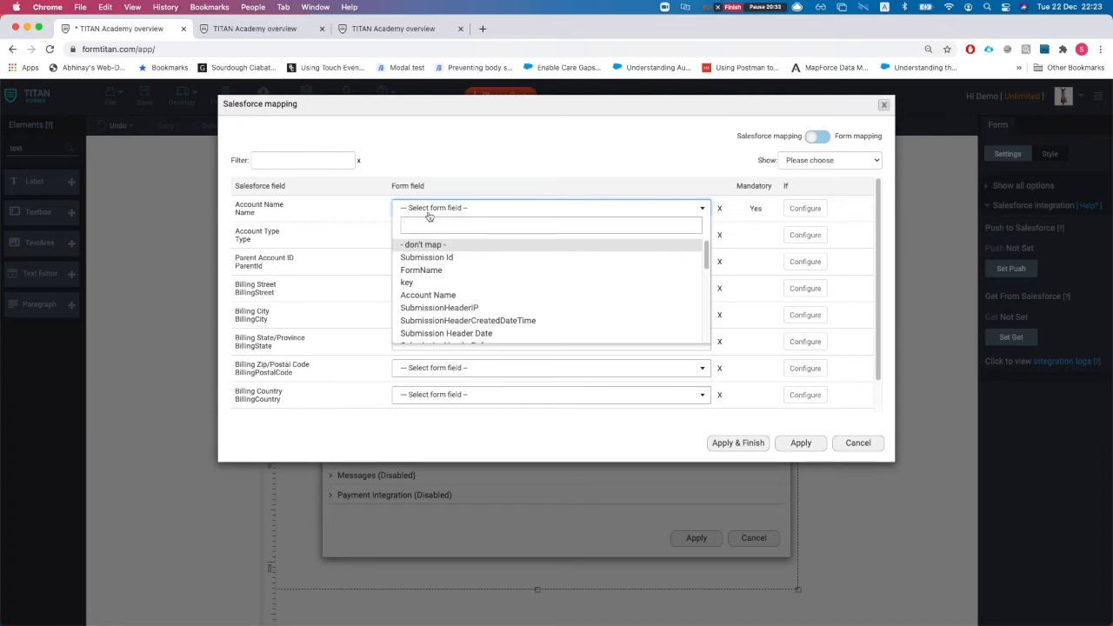
pyautogui.press('Down')
pyautogui.press('Down')
pyautogui.press('Down')
pyautogui.press('Down')
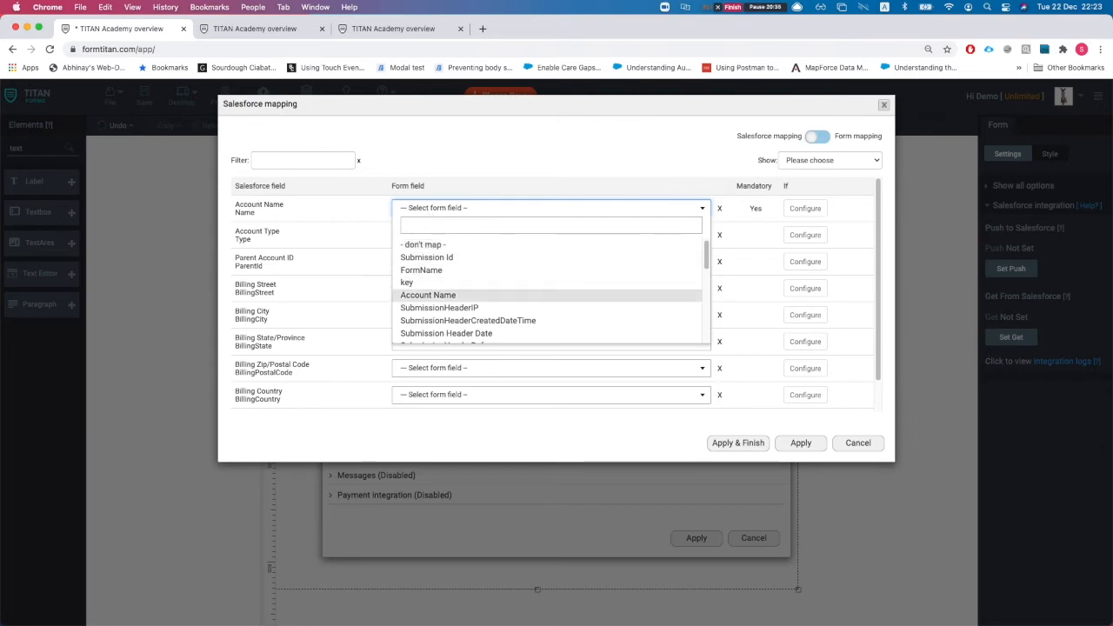
pyautogui.press('Return')
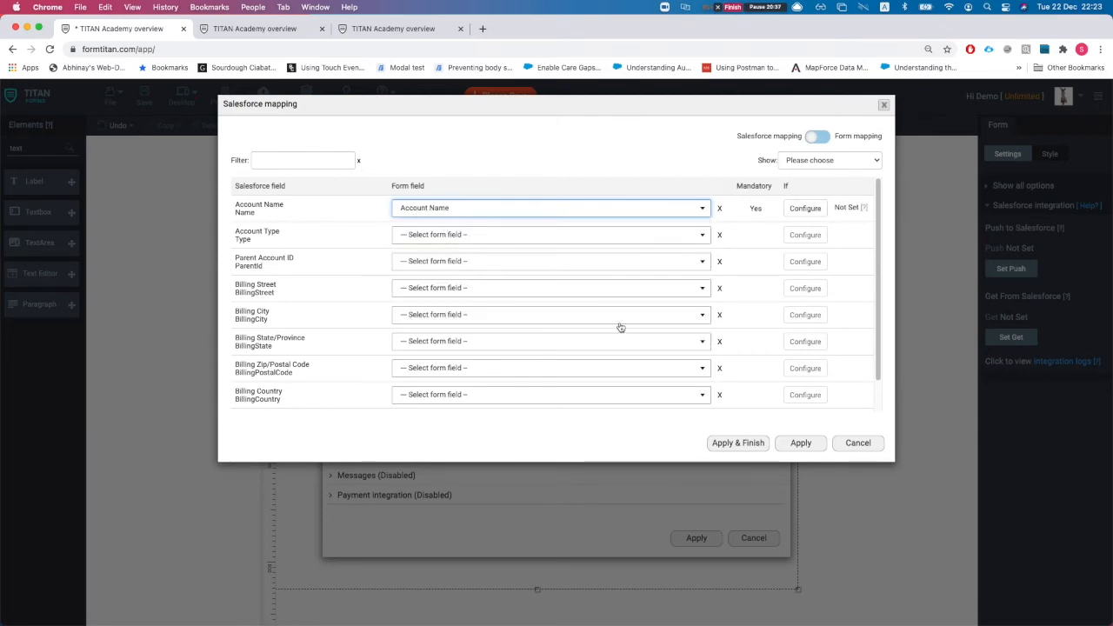
pyautogui.click(737, 444)
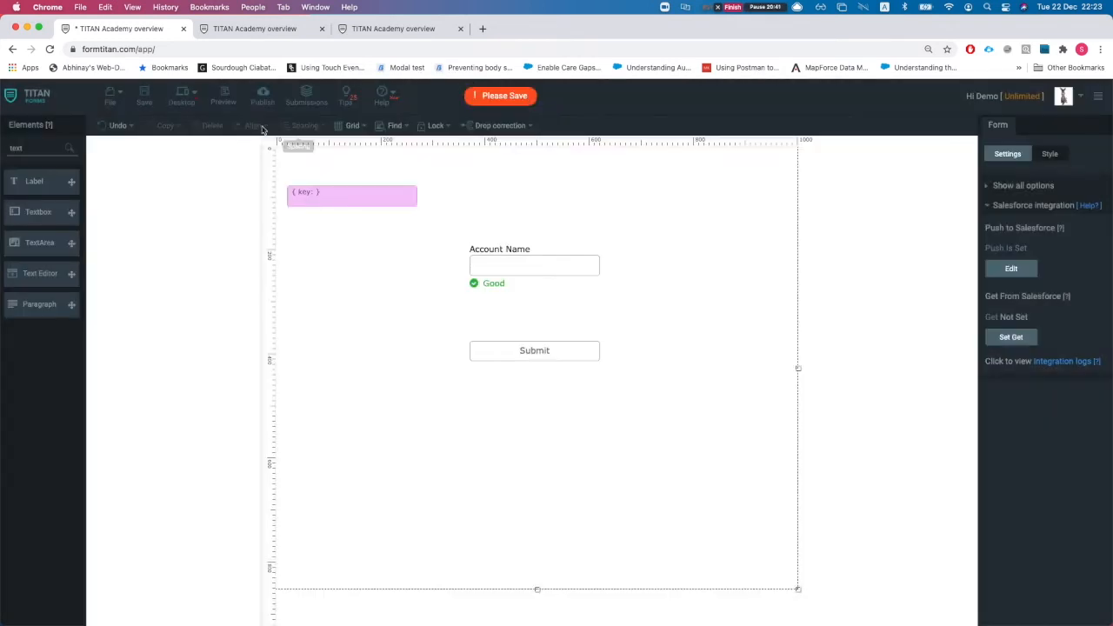
pyautogui.click(146, 100)
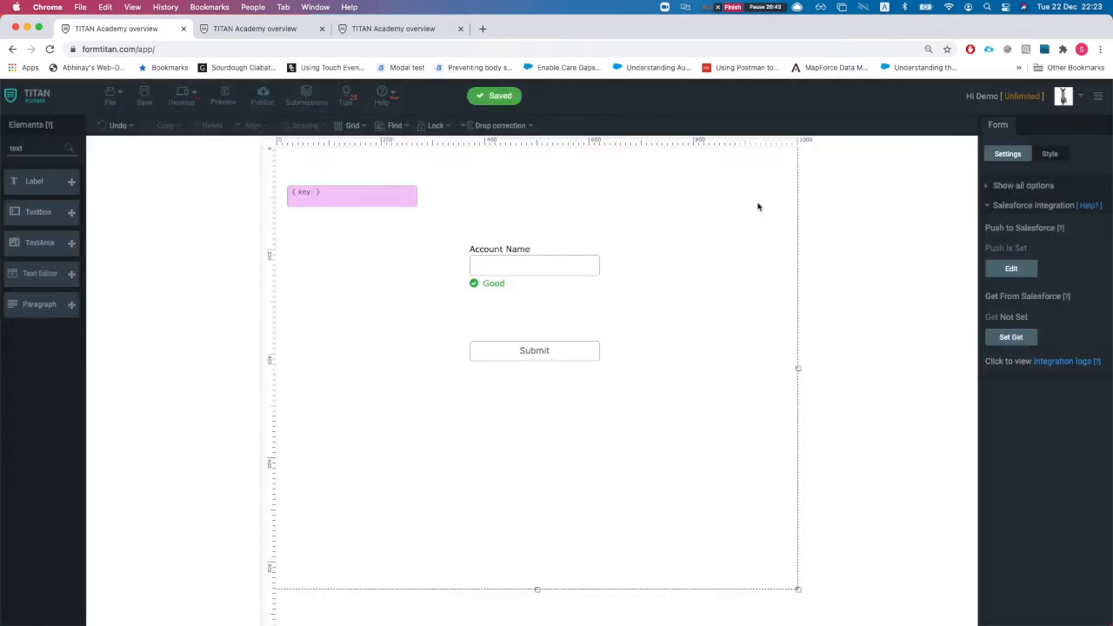
# Reload the published form and submit it with the account name "titan academy".
pyautogui.click(765, 7)
pyautogui.click(254, 28)
pyautogui.press('super+r')
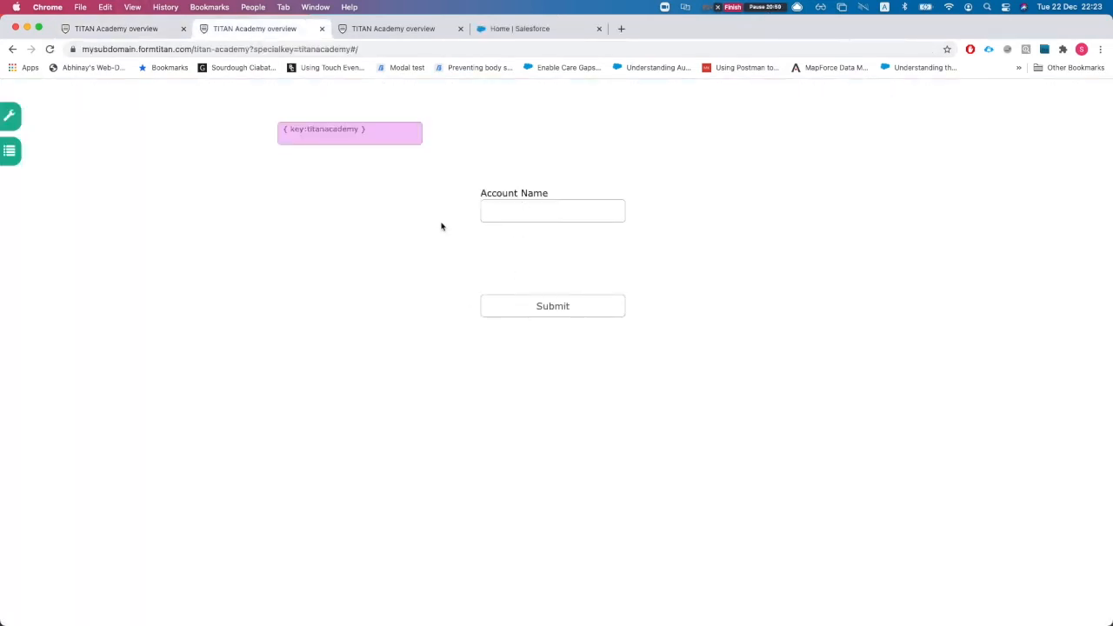
pyautogui.write('titan academy')
pyautogui.click(567, 318)
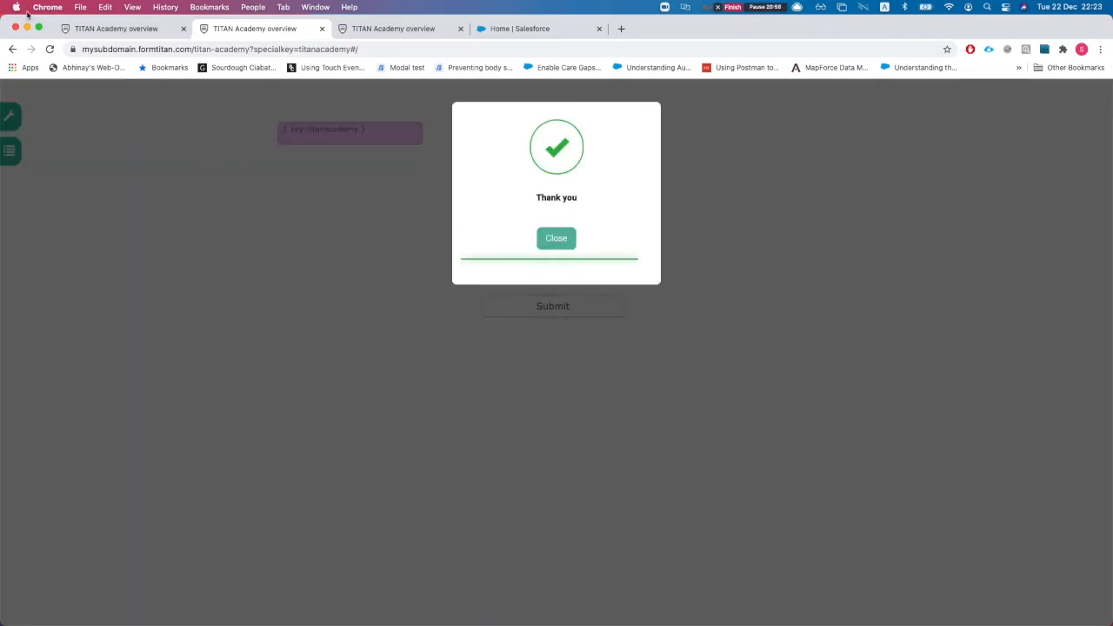
# Open the form's integration logs from the form builder and highlight the message of the Salesforce push entry.
pyautogui.click(113, 35)
pyautogui.click(1065, 361)
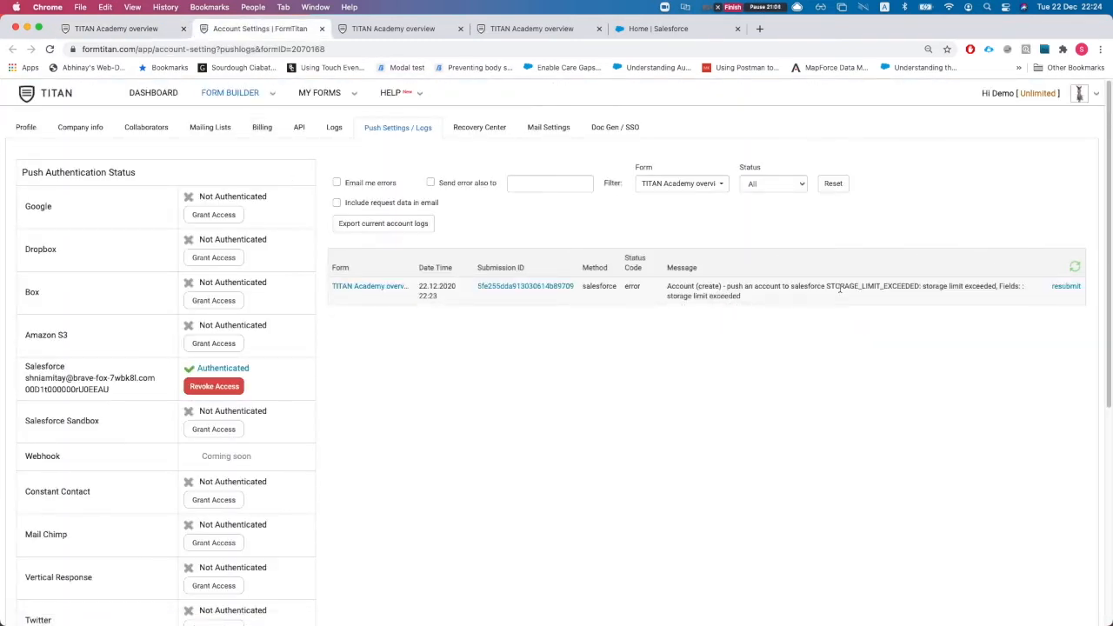
pyautogui.moveTo(666, 286); pyautogui.dragTo(742, 297)
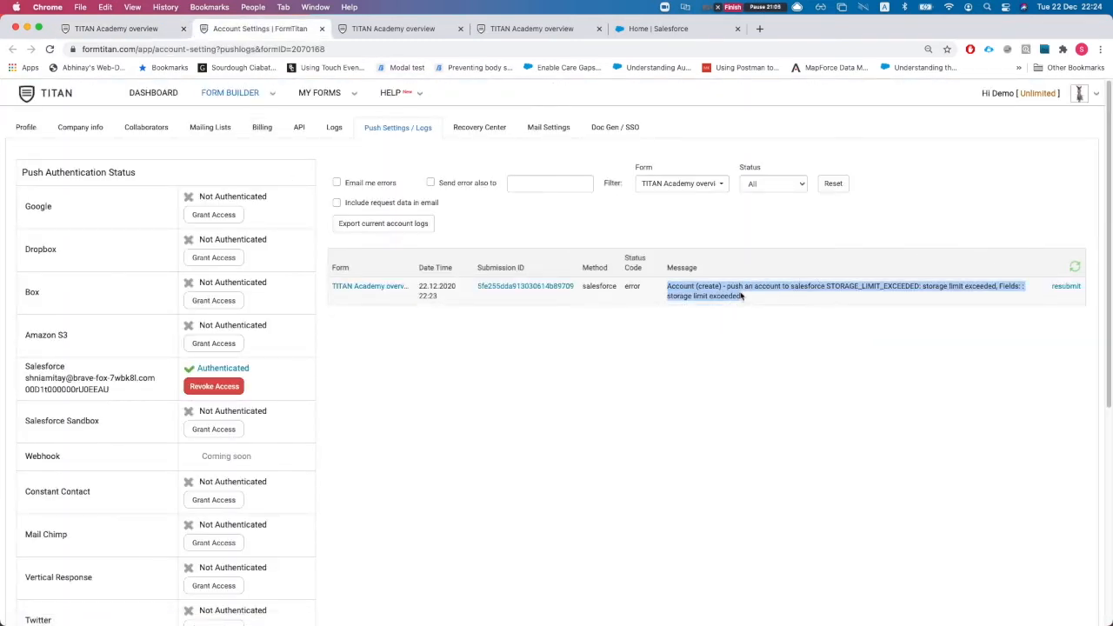
pyautogui.click(824, 301)
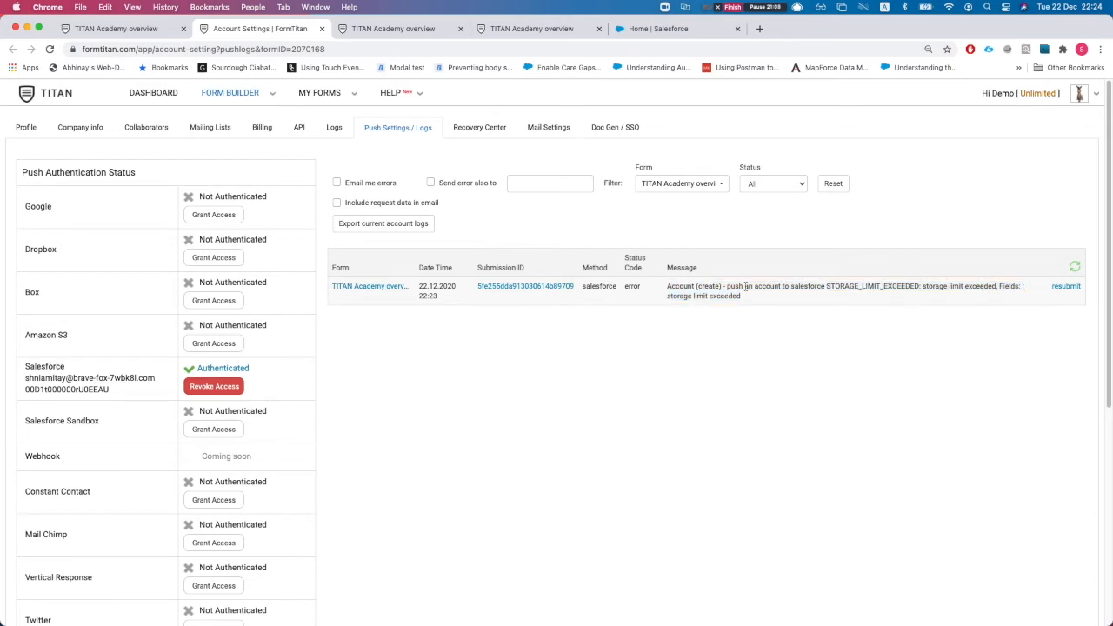
pyautogui.moveTo(667, 286); pyautogui.dragTo(824, 302)
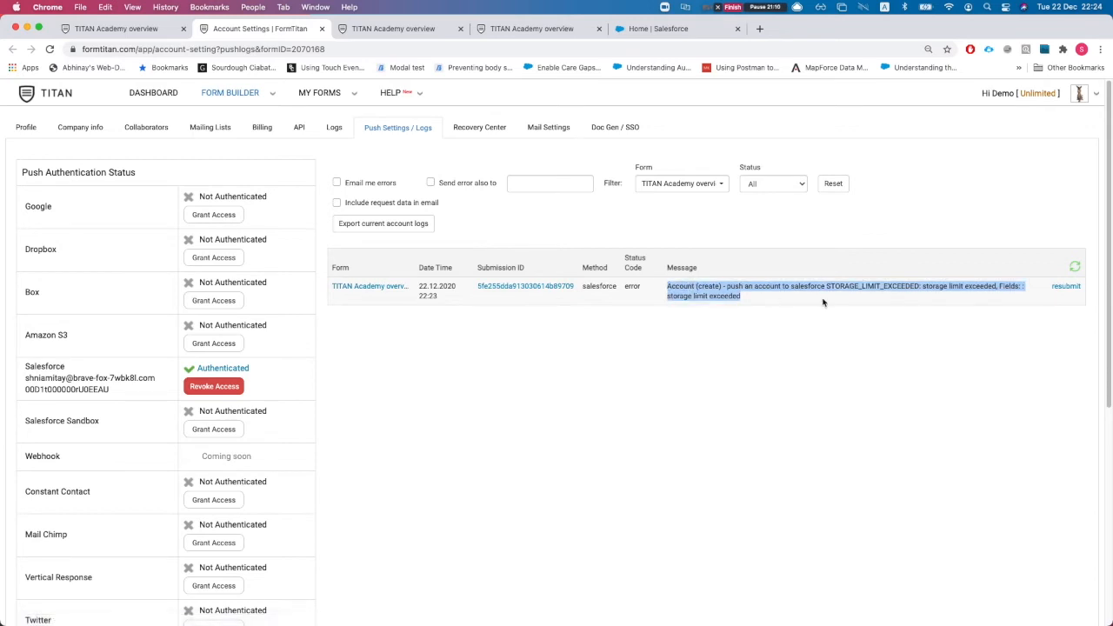
pyautogui.click(734, 295)
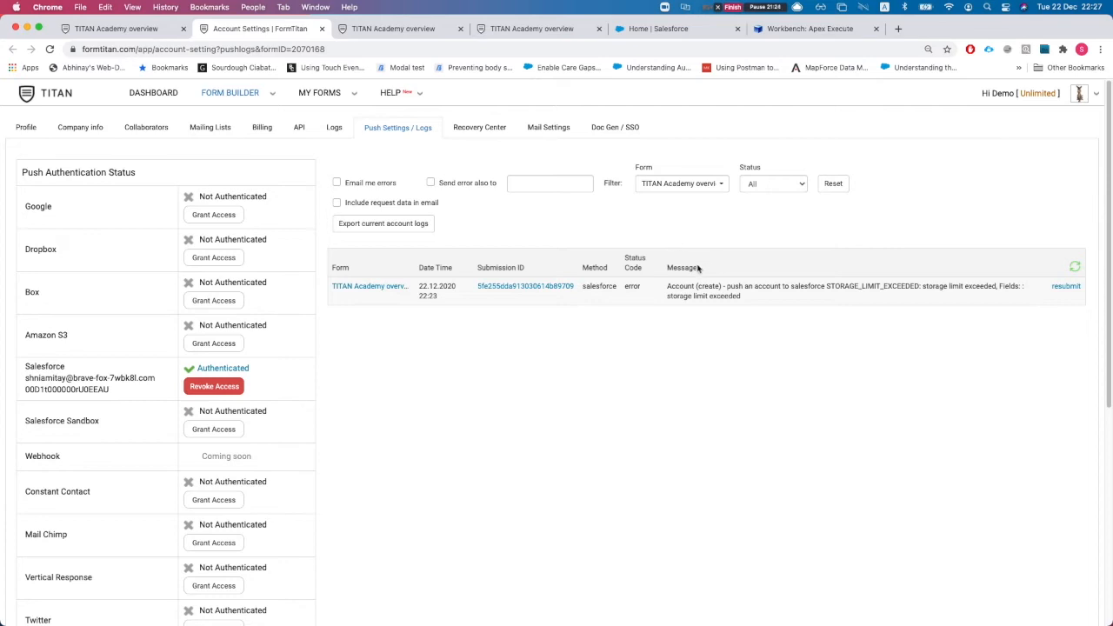
# Resubmit the failed Salesforce push, open the created account record from its log entry, and close the logs page.
pyautogui.click(1065, 289)
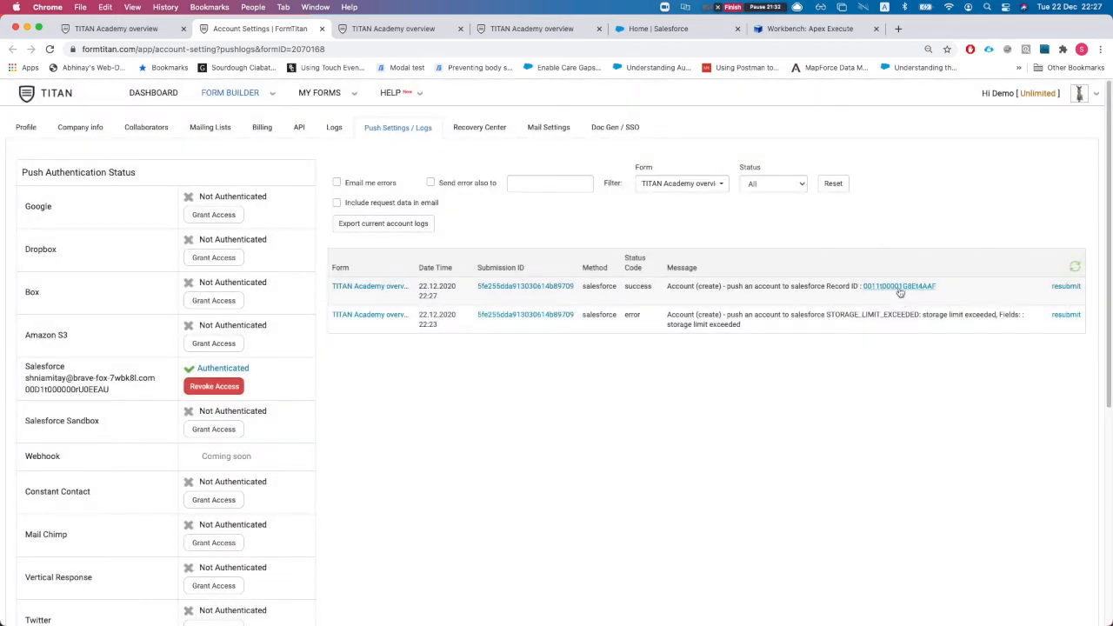
pyautogui.click(899, 287)
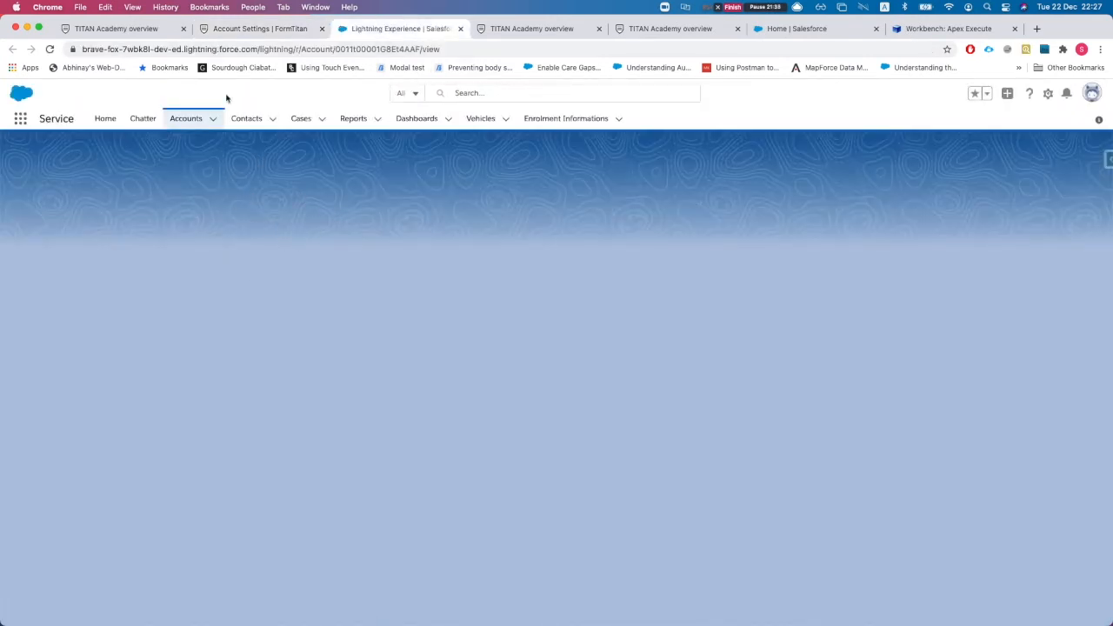
pyautogui.click(300, 29)
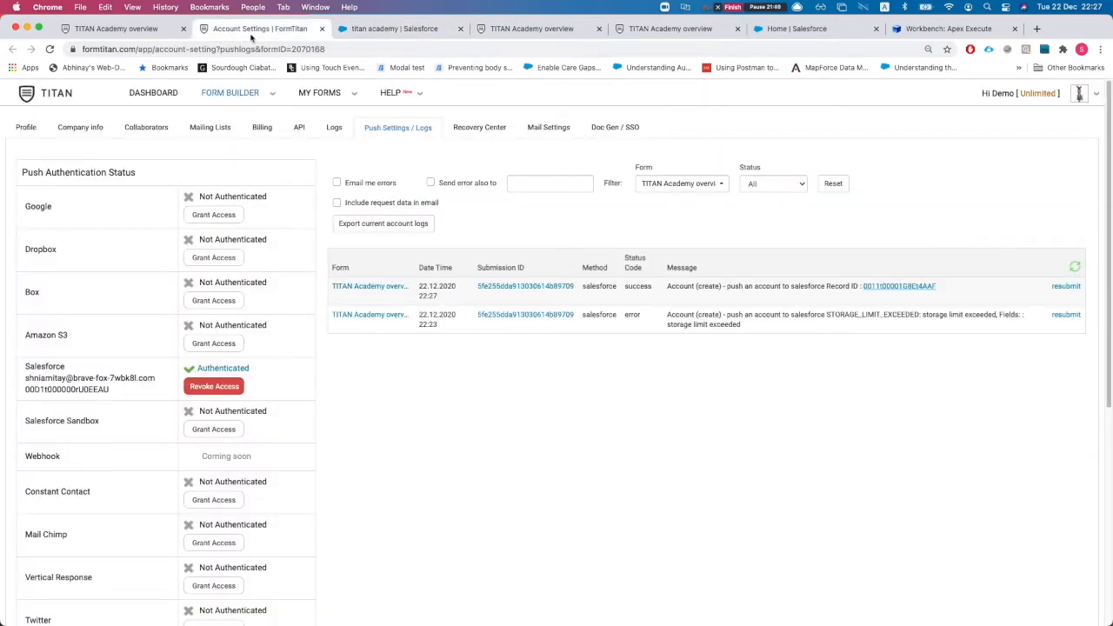
pyautogui.press('super+w')
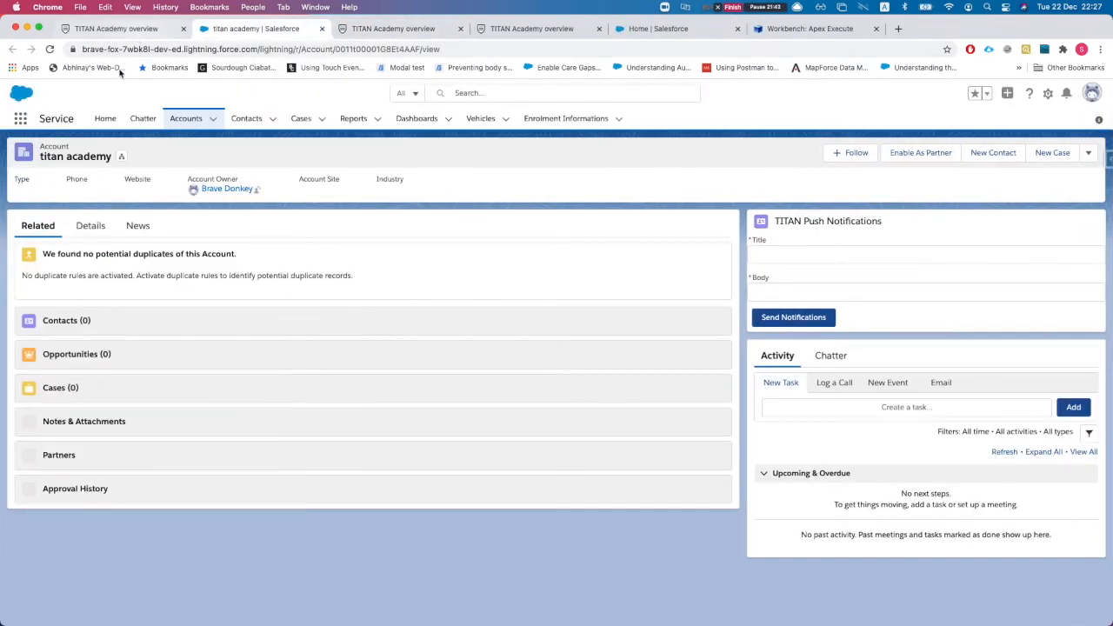
# Open the published form from the form builder and submit it with the account name "titan academy 2".
pyautogui.click(110, 32)
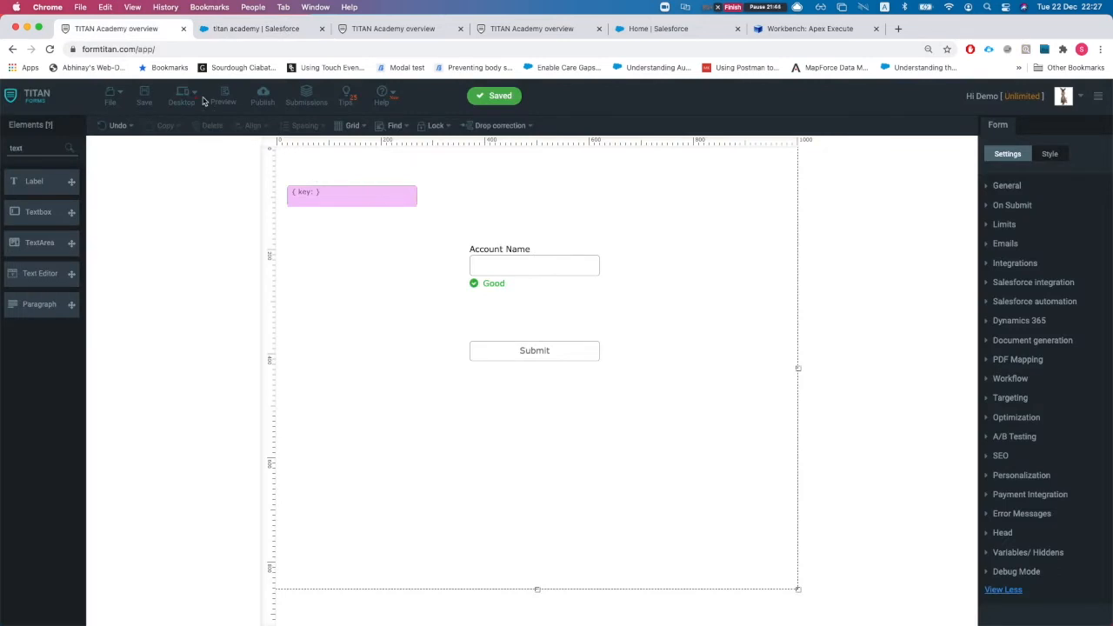
pyautogui.click(262, 98)
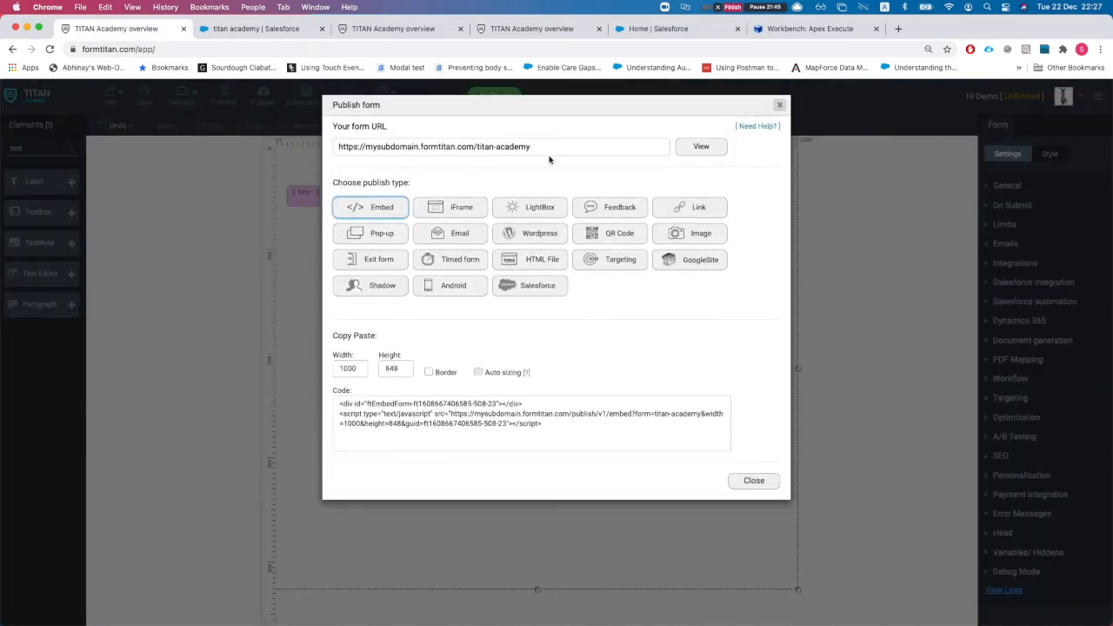
pyautogui.click(703, 147)
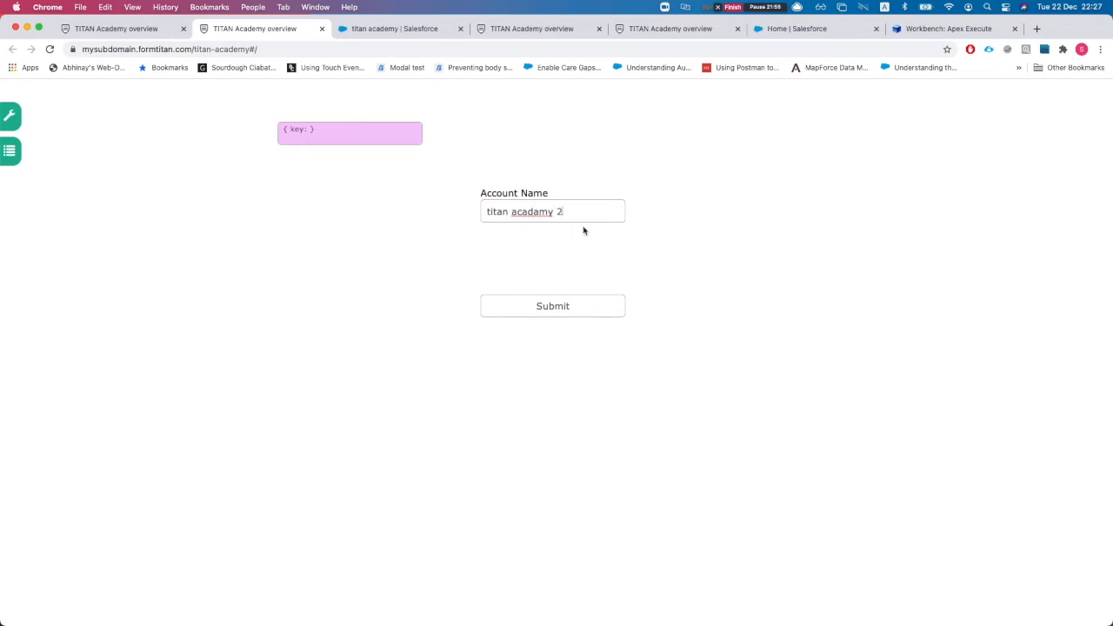
pyautogui.rightClick(541, 209)
pyautogui.click(554, 216)
pyautogui.click(530, 306)
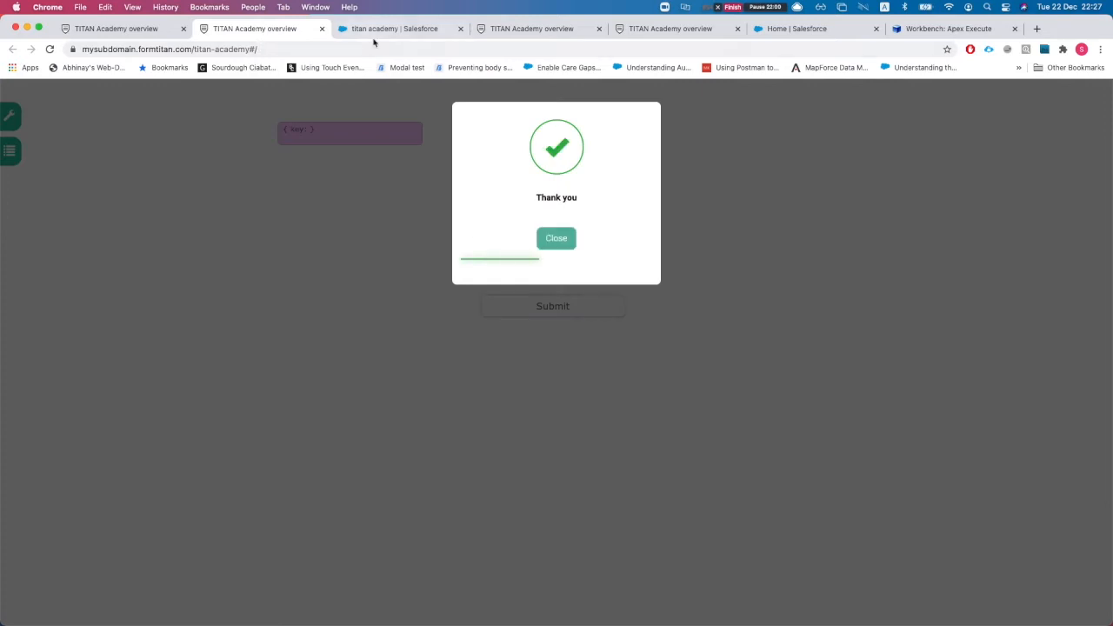
# Close the publishing dialog, reopen the integration logs, and open the account record created by the newest push.
pyautogui.click(145, 30)
pyautogui.click(779, 104)
pyautogui.click(1031, 280)
pyautogui.click(1055, 361)
pyautogui.click(1055, 361)
pyautogui.click(331, 29)
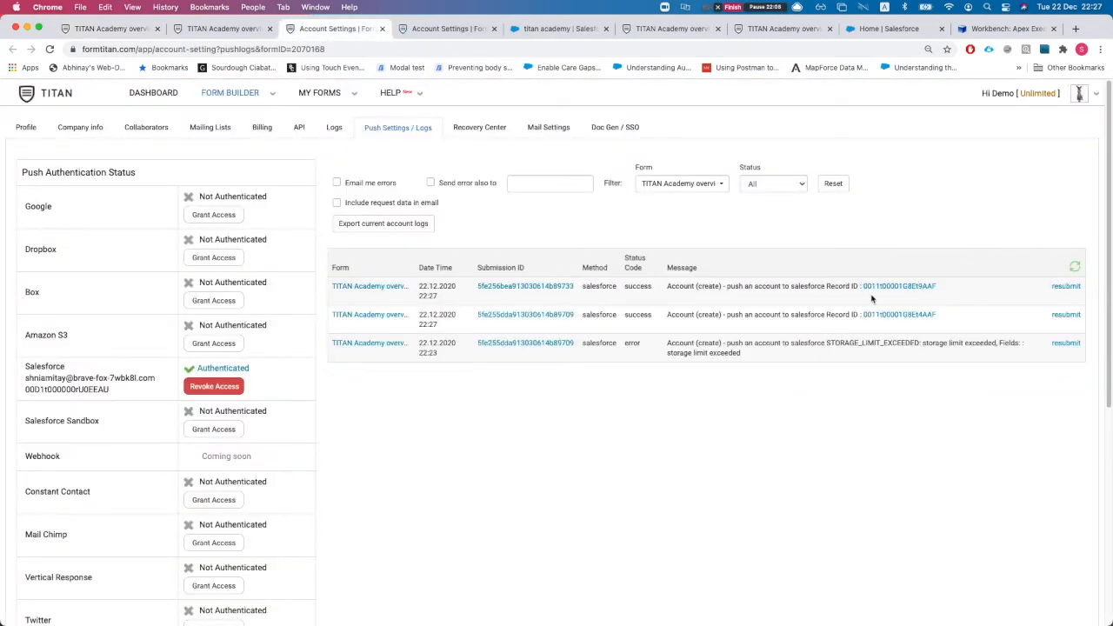
pyautogui.click(896, 287)
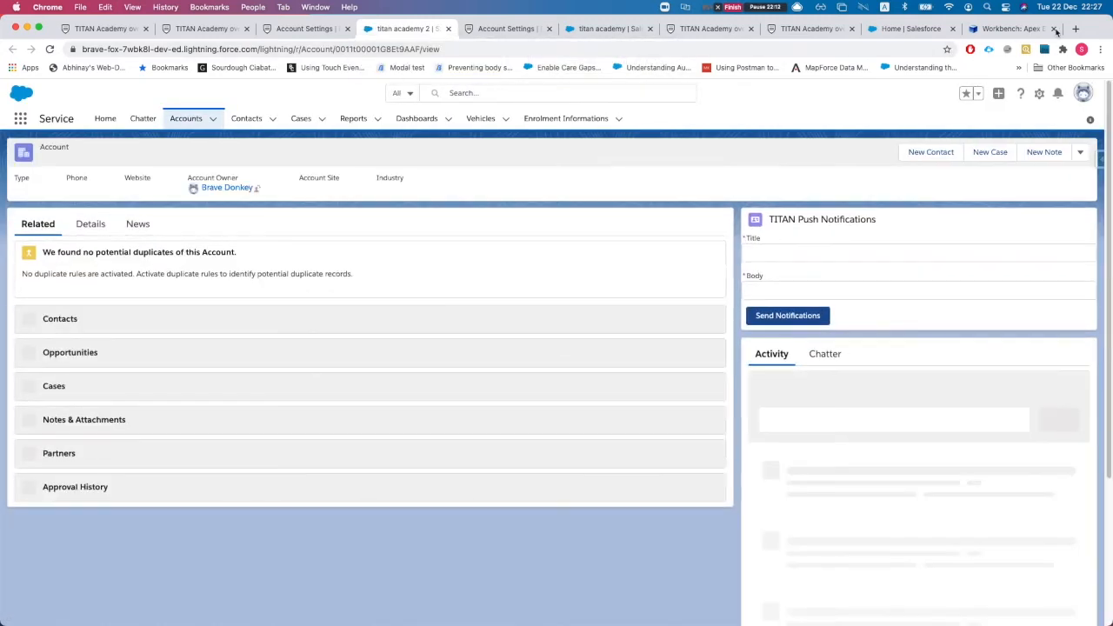
# Close the leftover log, Salesforce and duplicate form pages, and dismiss the published form's thank-you message.
pyautogui.click(494, 28)
pyautogui.click(494, 28)
pyautogui.click(494, 29)
pyautogui.click(494, 28)
pyautogui.click(494, 29)
pyautogui.click(493, 29)
pyautogui.press('super+w')
pyautogui.click(290, 30)
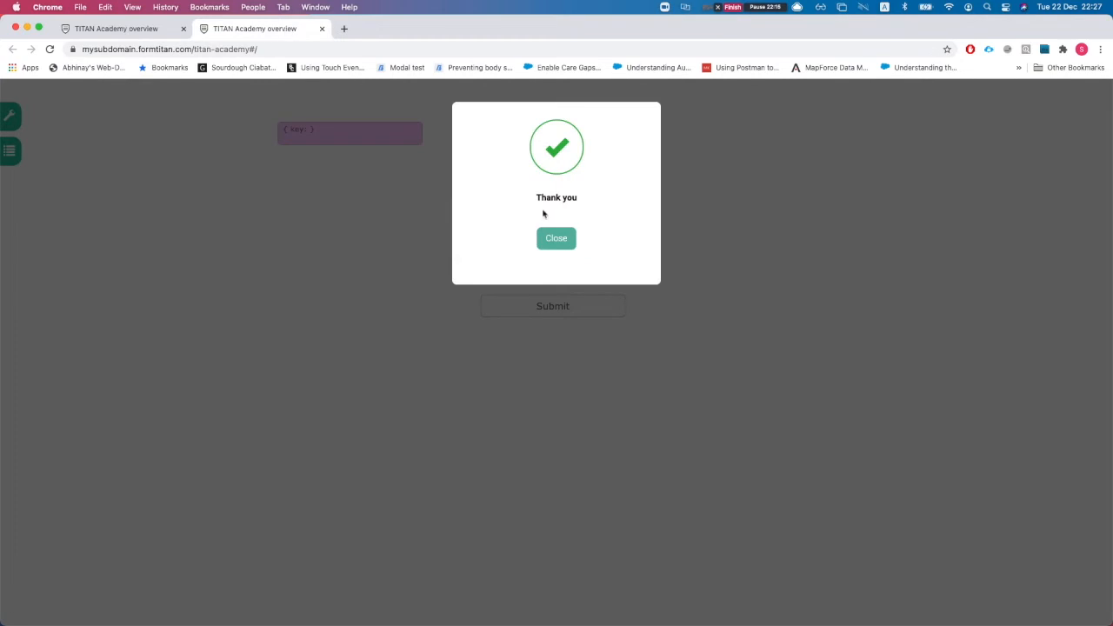
pyautogui.click(556, 238)
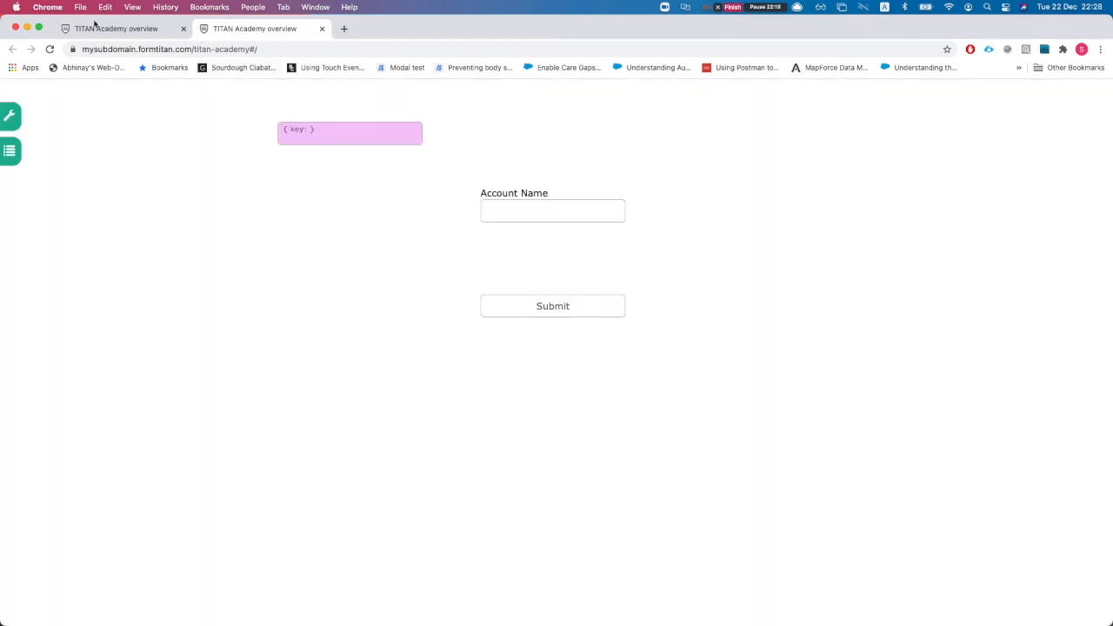
# Return to the form builder and open the Get From Salesforce setup.
pyautogui.click(113, 29)
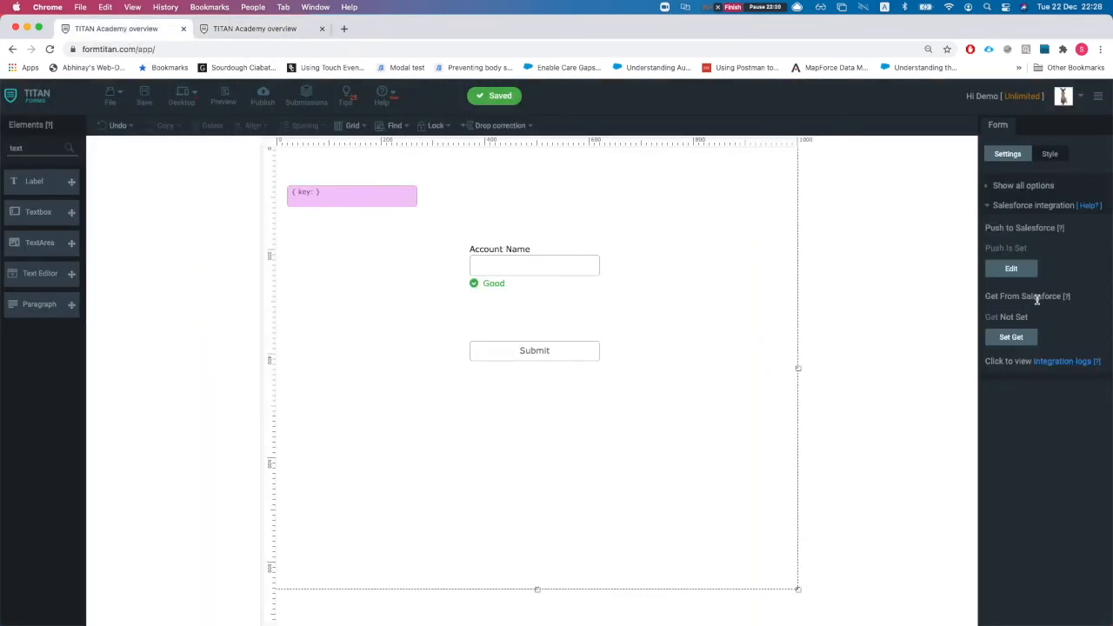
pyautogui.click(1006, 346)
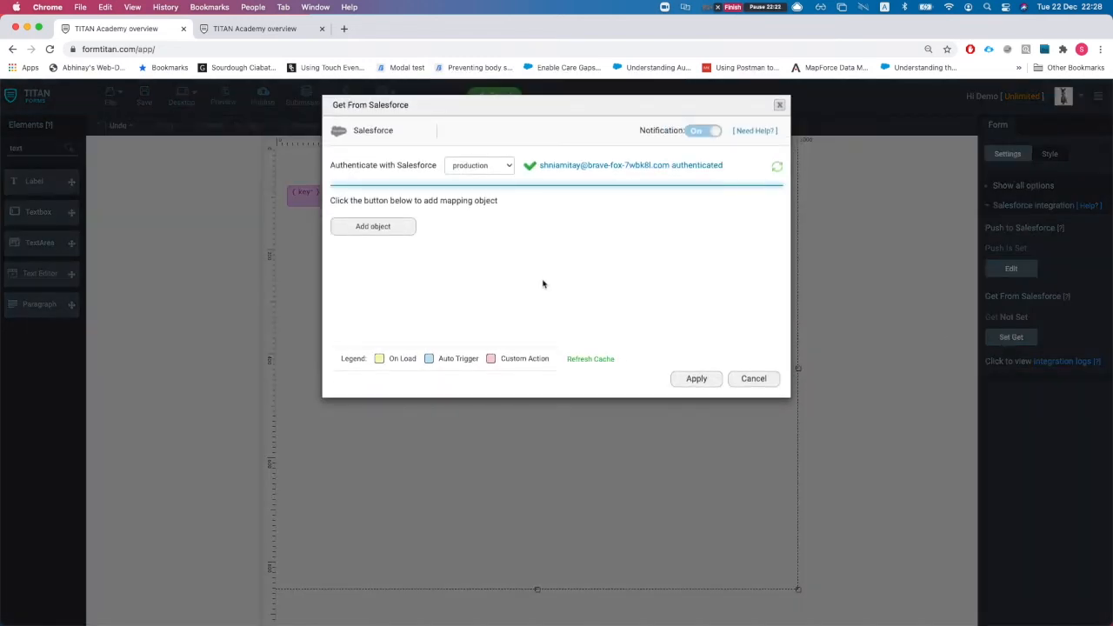
# Add a mapping object to Get From Salesforce and choose the Account object.
pyautogui.click(343, 229)
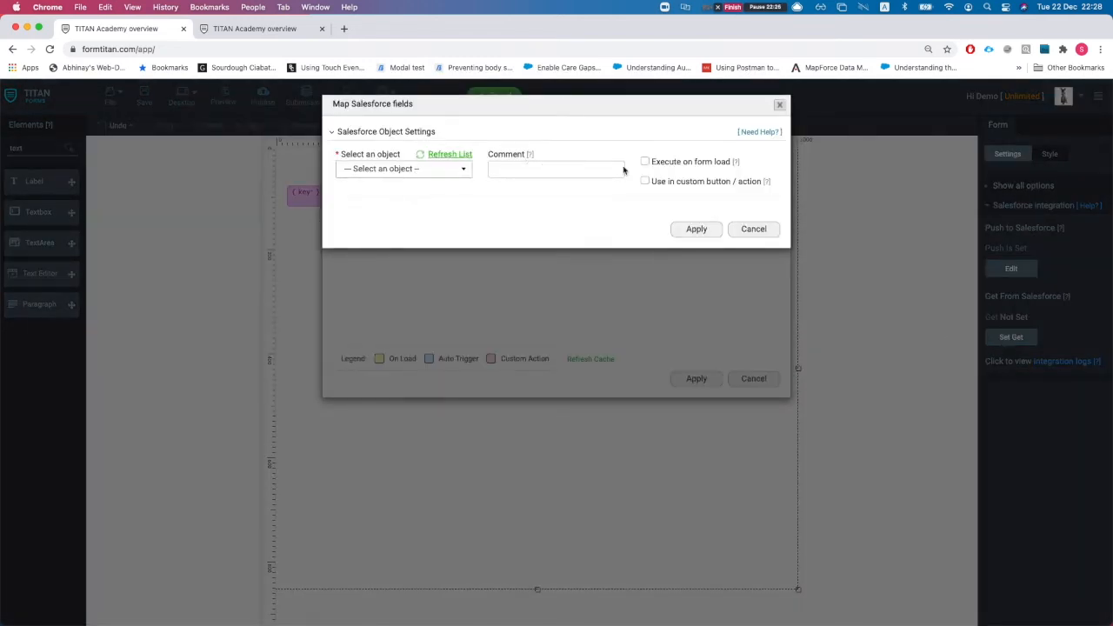
pyautogui.click(401, 172)
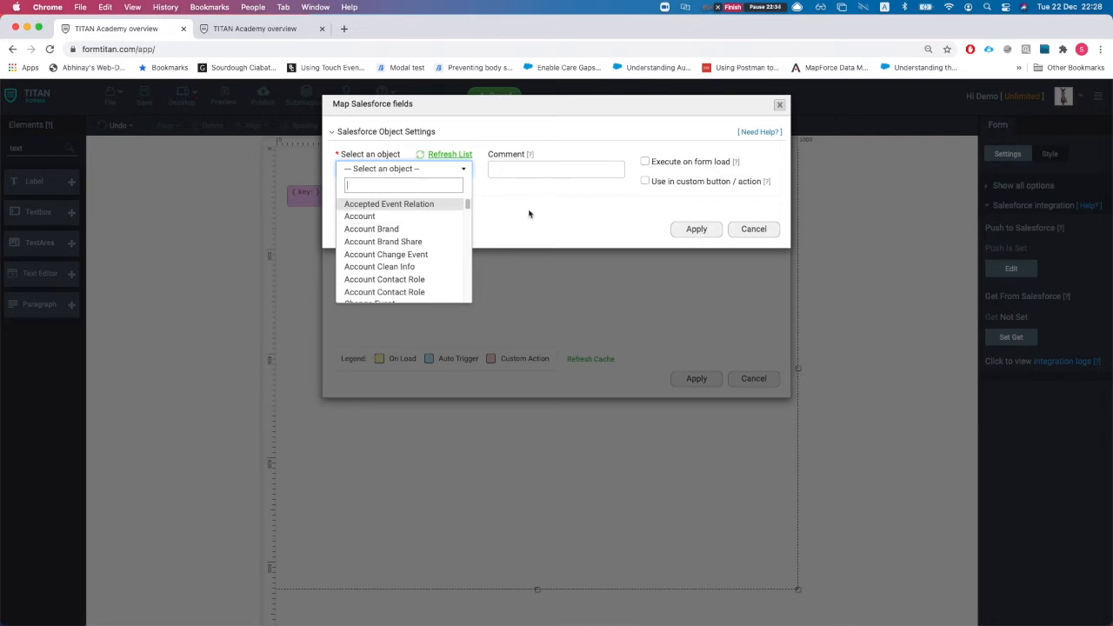
pyautogui.click(391, 216)
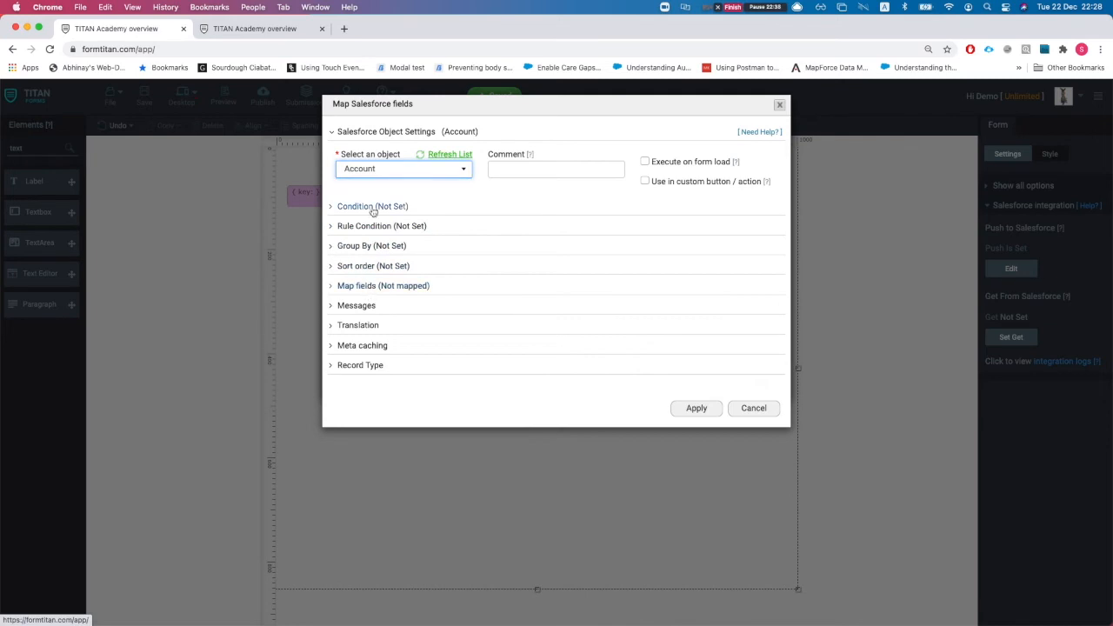
# Set the Account mapping's condition to Account ID Equals the form field key.
pyautogui.click(373, 209)
pyautogui.click(393, 280)
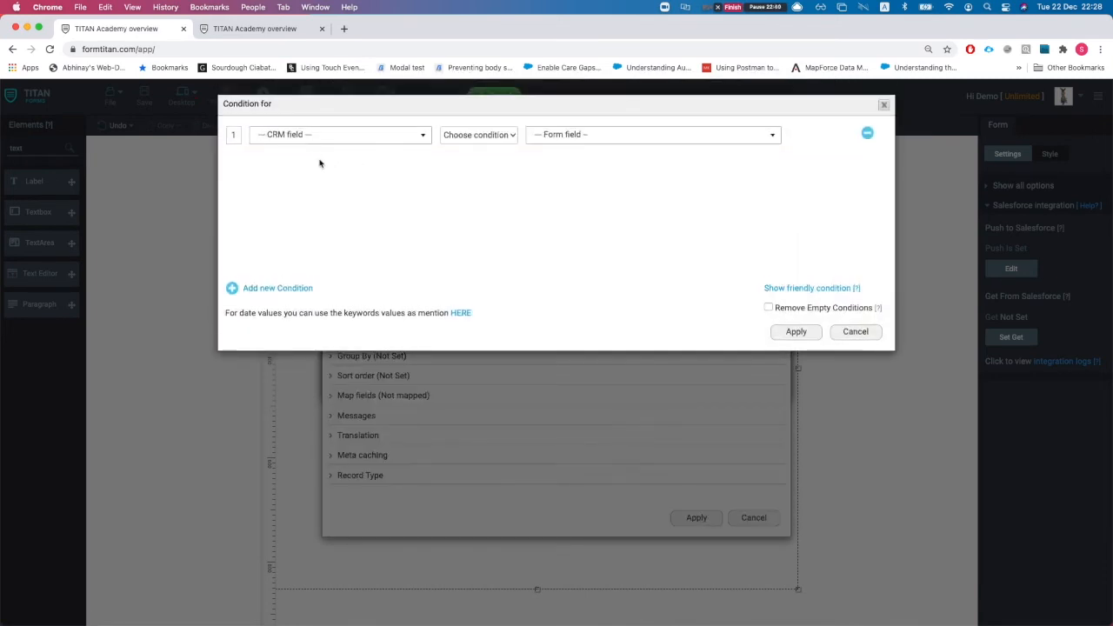
pyautogui.click(315, 137)
pyautogui.write('ke')
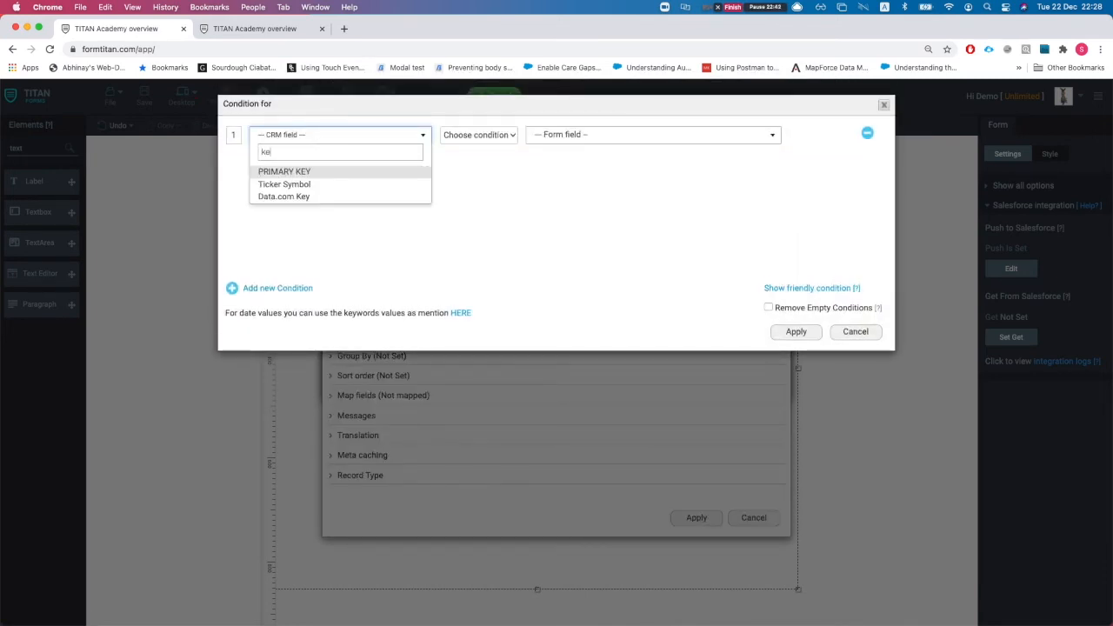
pyautogui.press('BackSpace')
pyautogui.press('BackSpace')
pyautogui.write('acc')
pyautogui.press('Return')
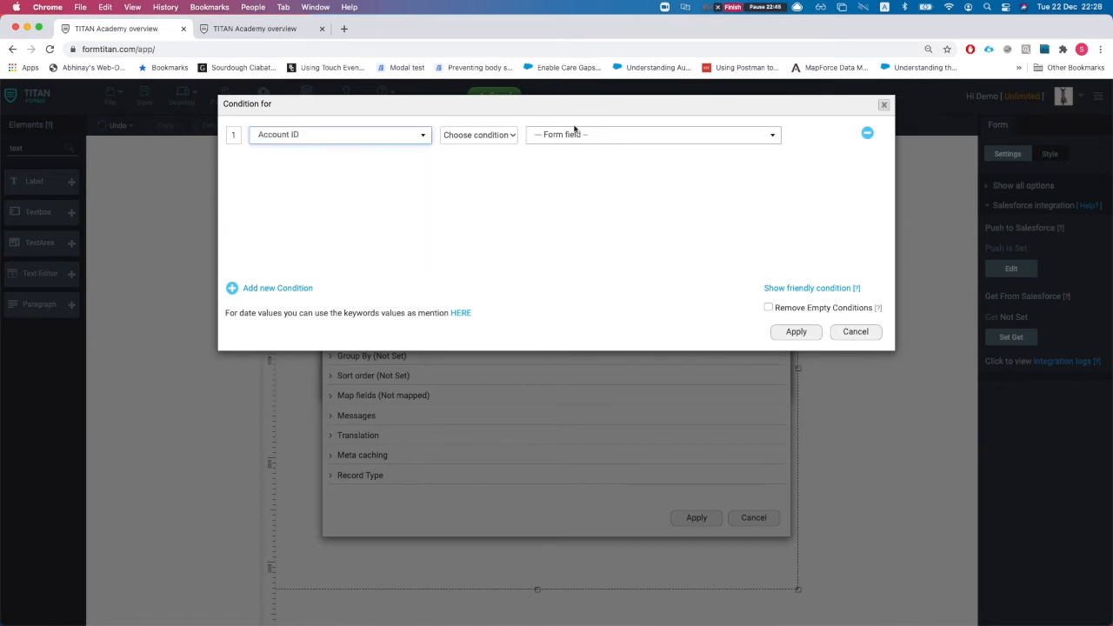
pyautogui.click(485, 136)
pyautogui.click(469, 153)
pyautogui.click(574, 135)
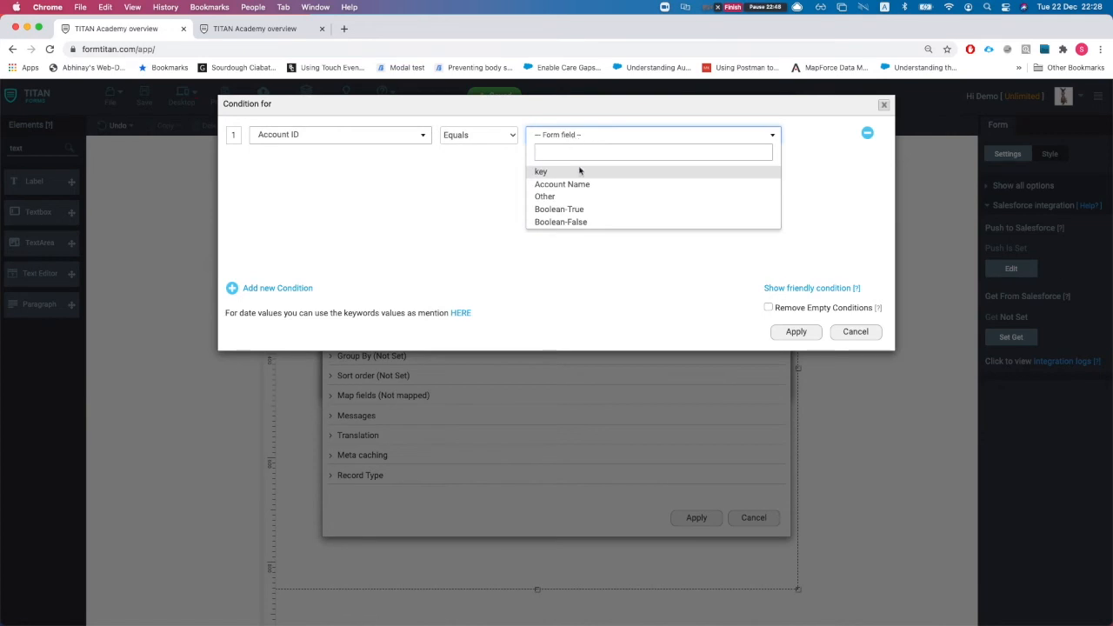
pyautogui.click(578, 173)
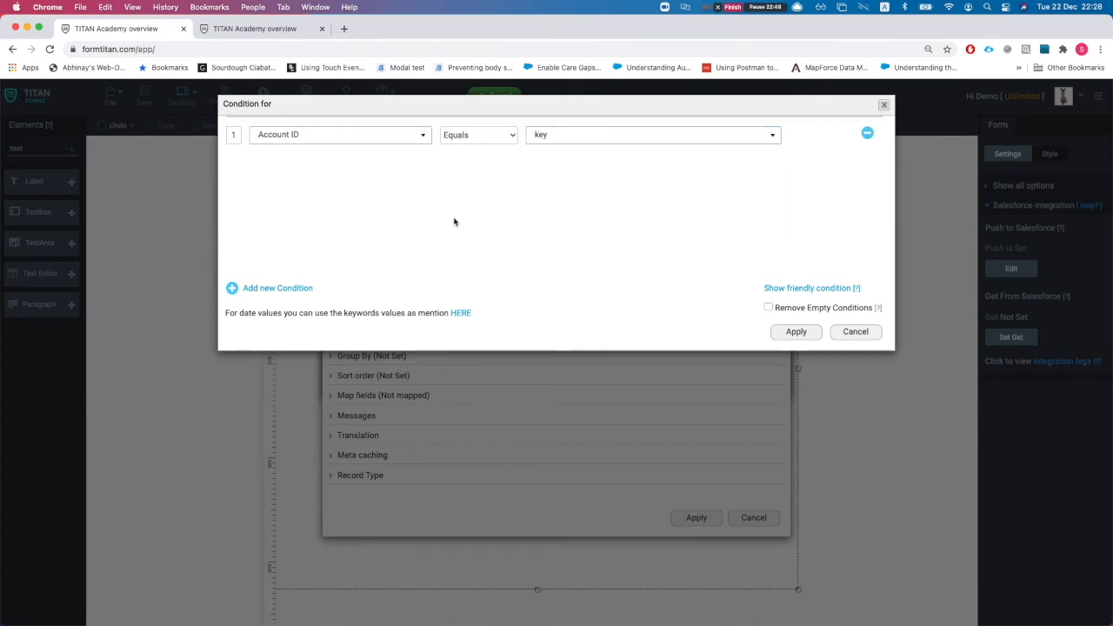
pyautogui.click(794, 333)
# Enter the comment "get acc" and map the Account Name form field to Salesforce's Account Name.
pyautogui.click(533, 171)
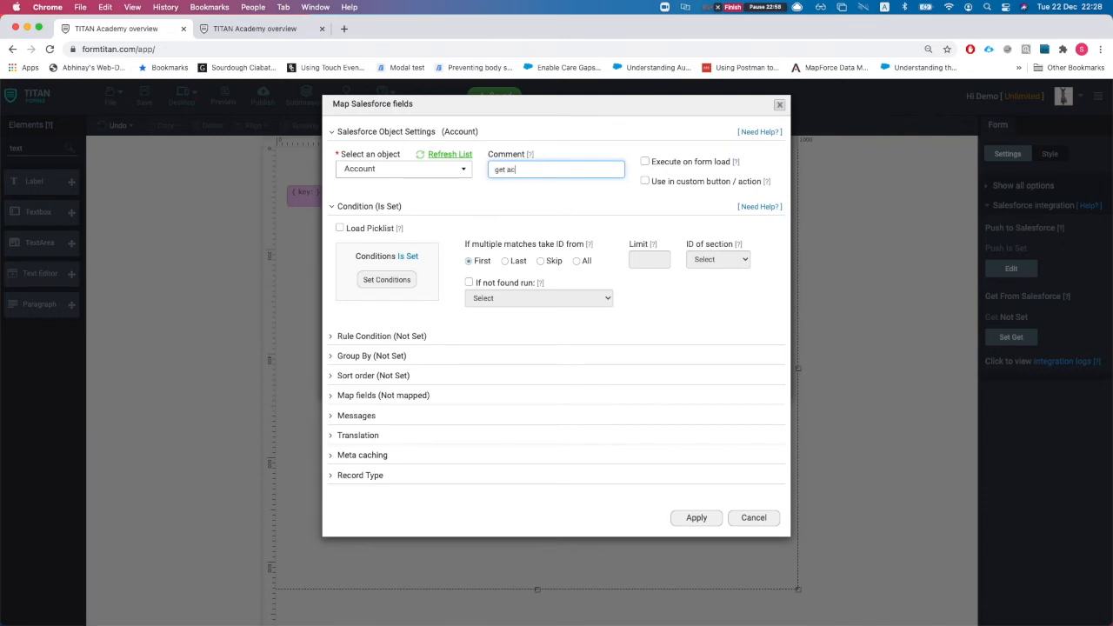
pyautogui.click(388, 397)
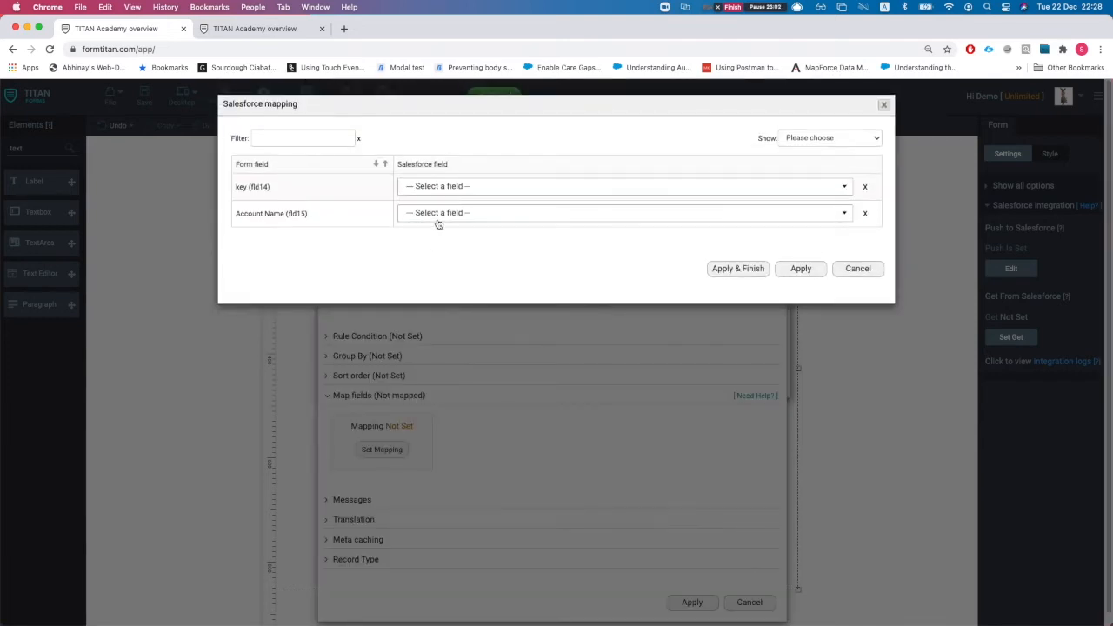
pyautogui.click(442, 220)
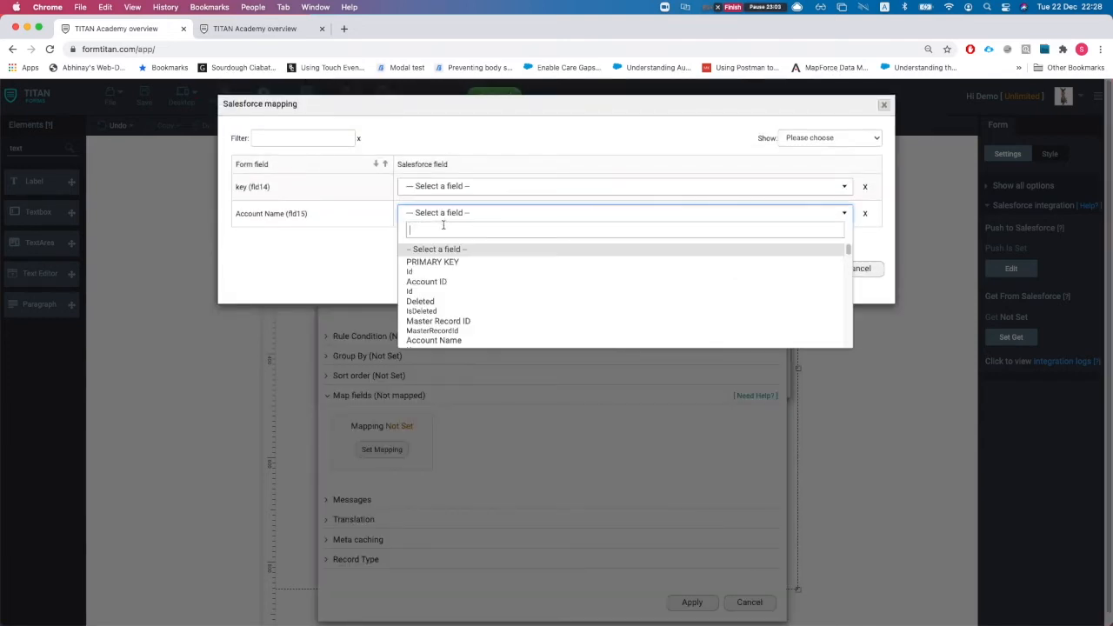
pyautogui.scroll(-1, 465, 326)
pyautogui.click(461, 335)
pyautogui.click(738, 266)
# Save the form and open its published page from the publish options.
pyautogui.click(144, 99)
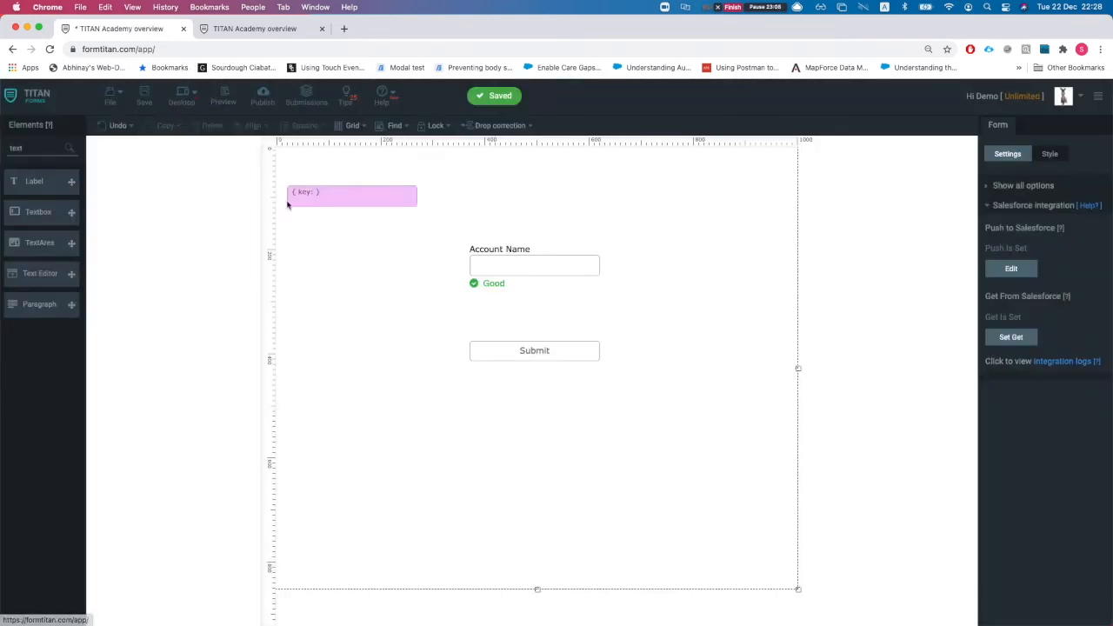
pyautogui.click(300, 196)
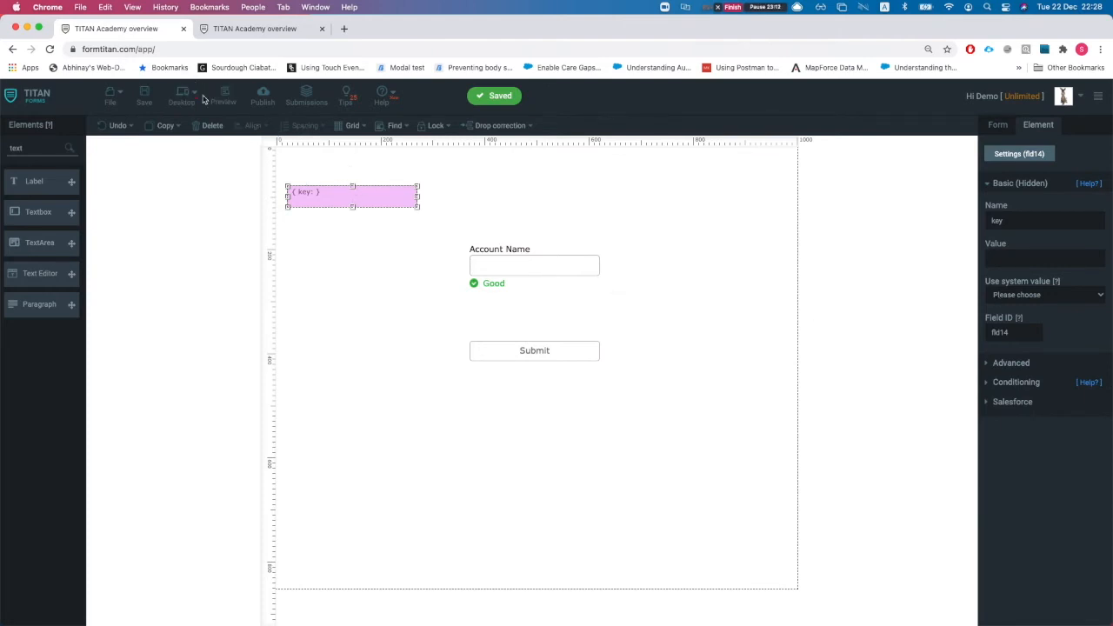
pyautogui.click(263, 100)
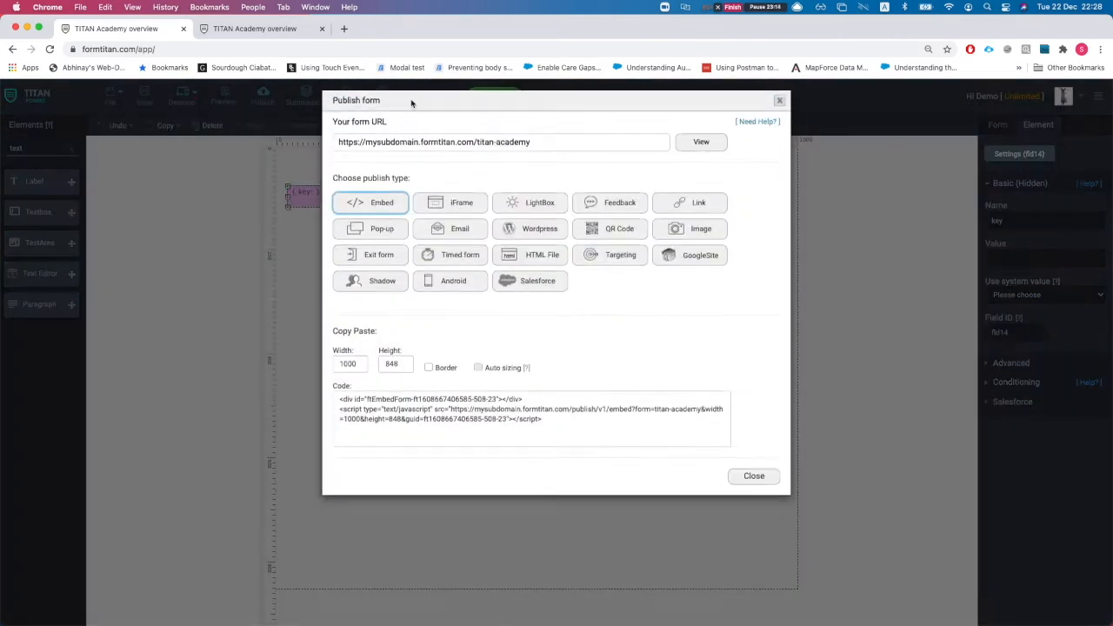
pyautogui.click(705, 153)
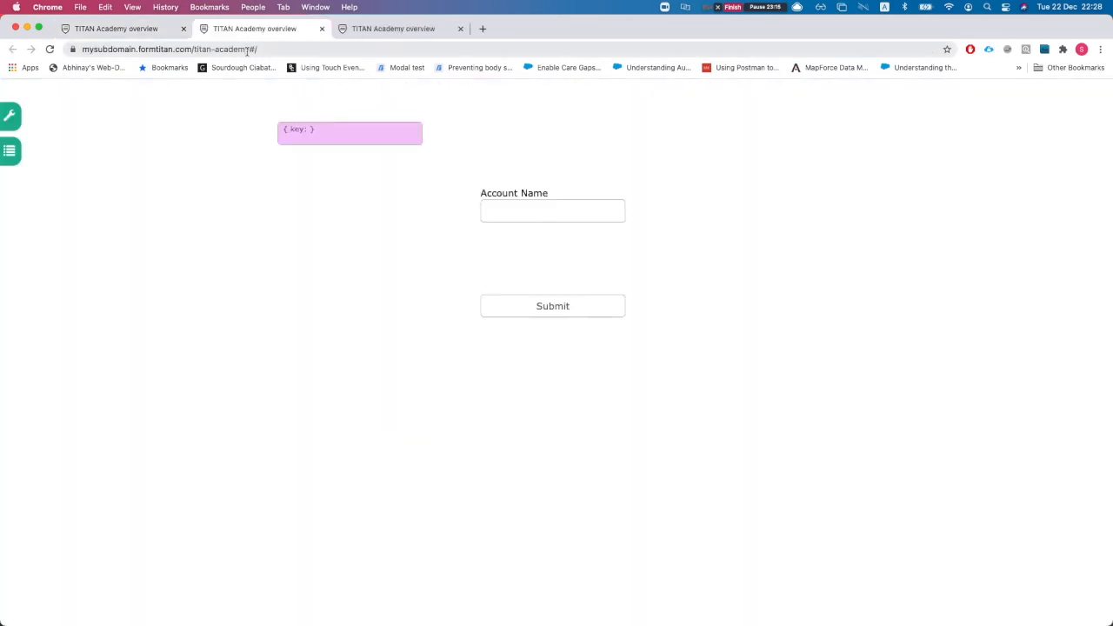
pyautogui.moveTo(257, 49); pyautogui.dragTo(231, 49)
pyautogui.click(298, 49)
pyautogui.press('BackSpace')
pyautogui.press('BackSpace')
pyautogui.write('?spe')
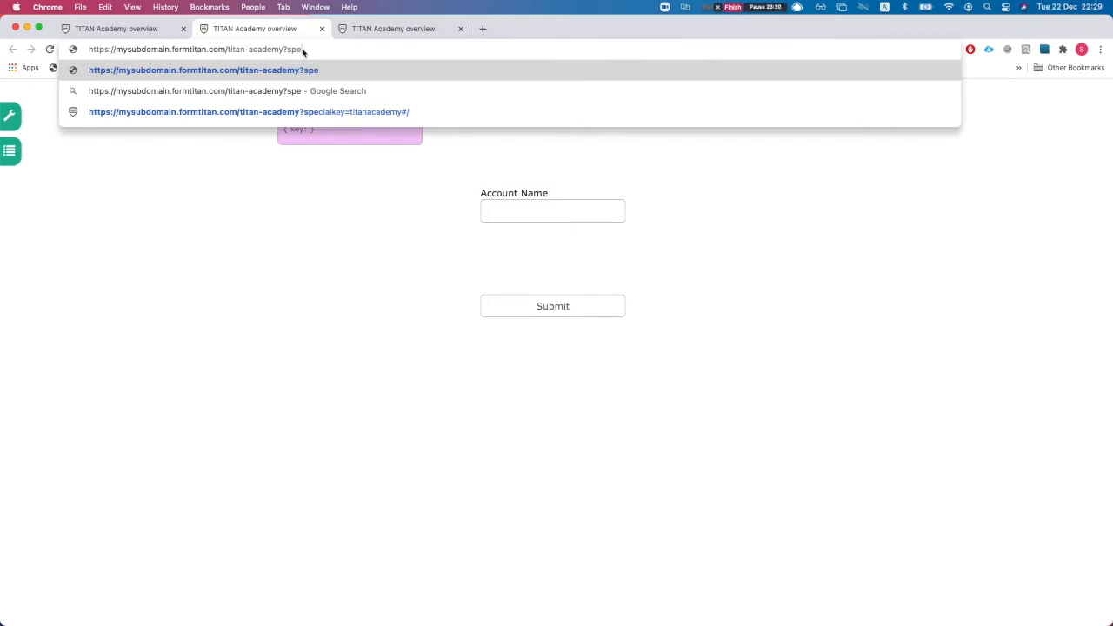
pyautogui.press('Down')
pyautogui.press('Down')
pyautogui.press('Return')
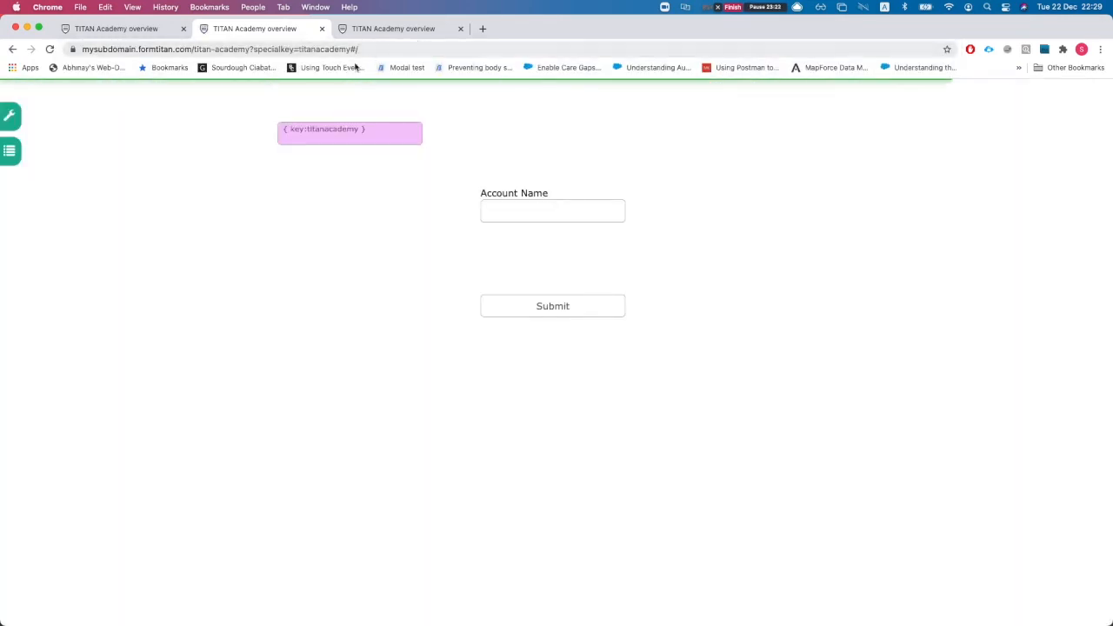
# Clear the specialkey value and the trailing #/ from the published form's URL.
pyautogui.doubleClick(336, 50)
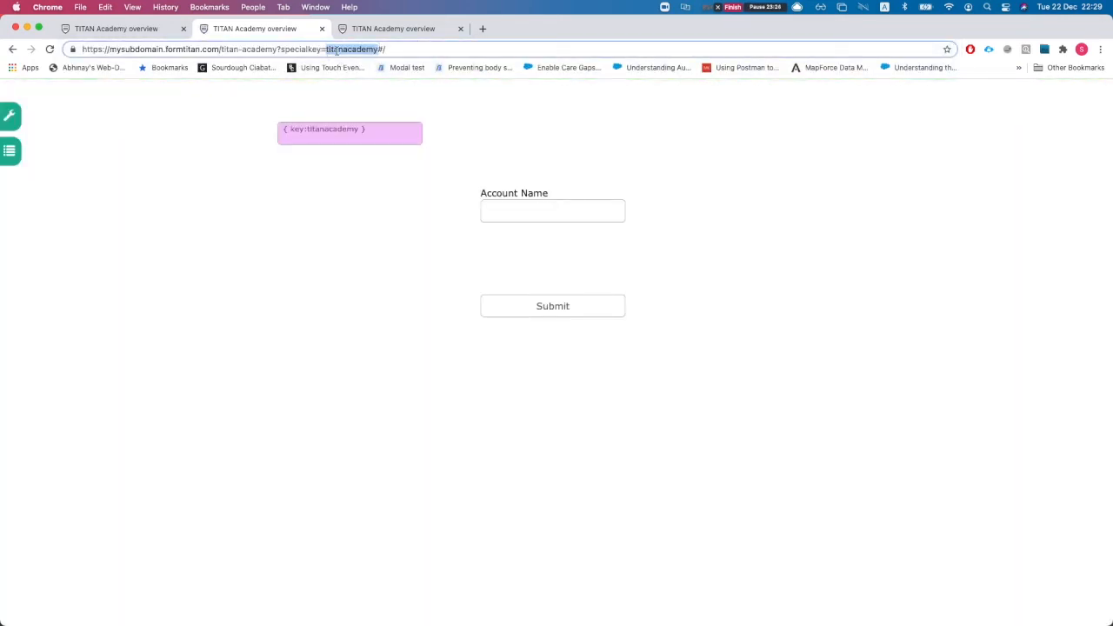
pyautogui.press('BackSpace')
pyautogui.hotkey('shift', 'Right')
pyautogui.hotkey('shift', 'Right')
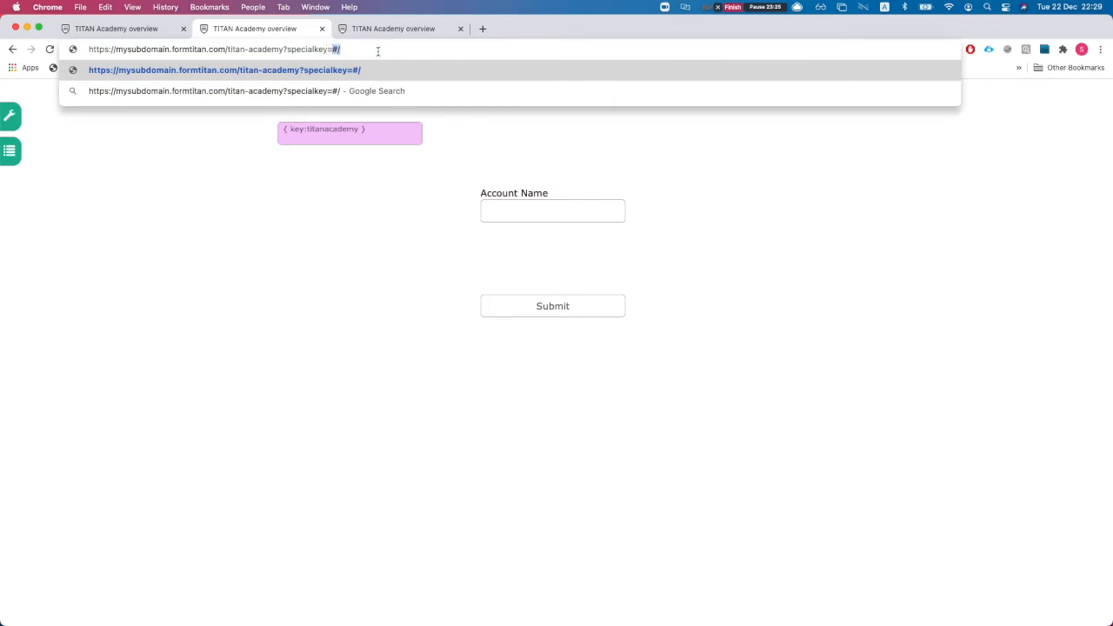
pyautogui.press('BackSpace')
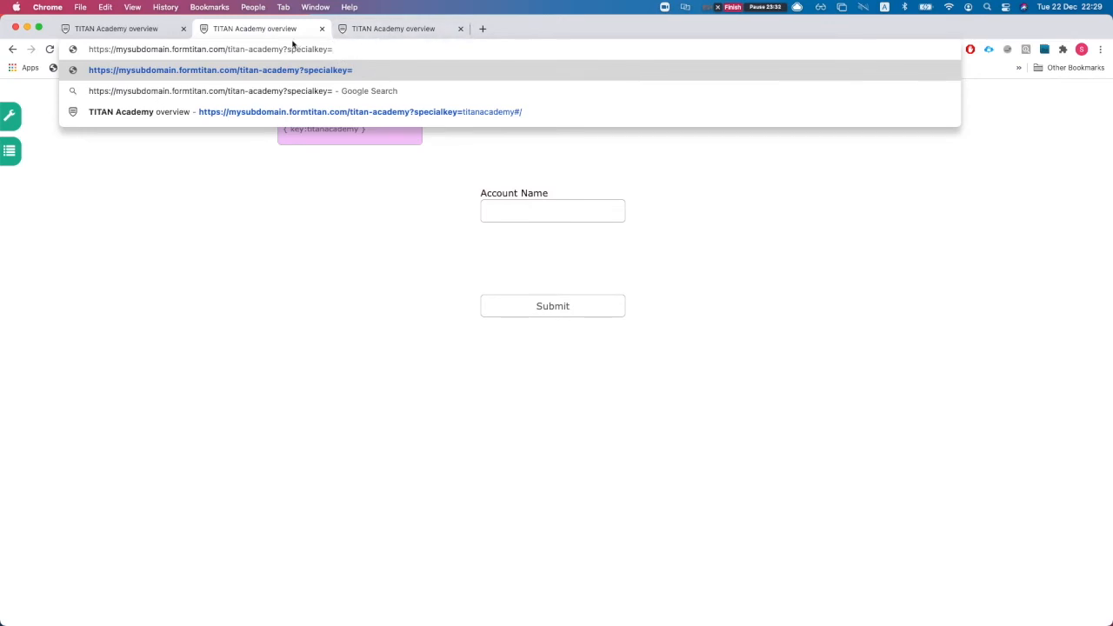
# Go back to the form editor, close the publish dialog and open the form's Salesforce integration logs.
pyautogui.click(139, 31)
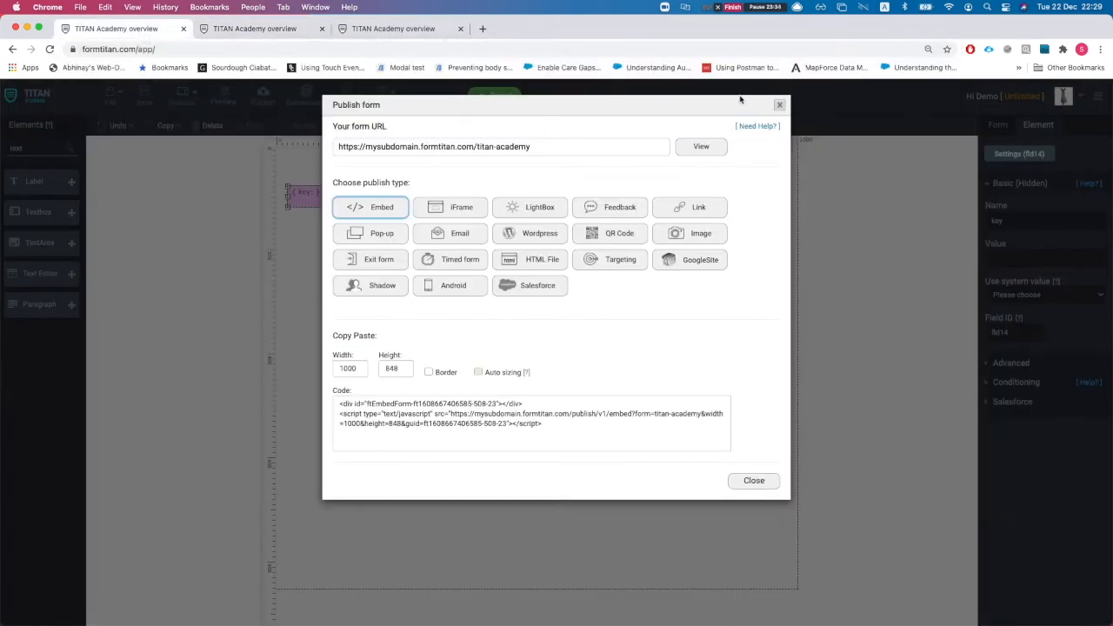
pyautogui.click(779, 106)
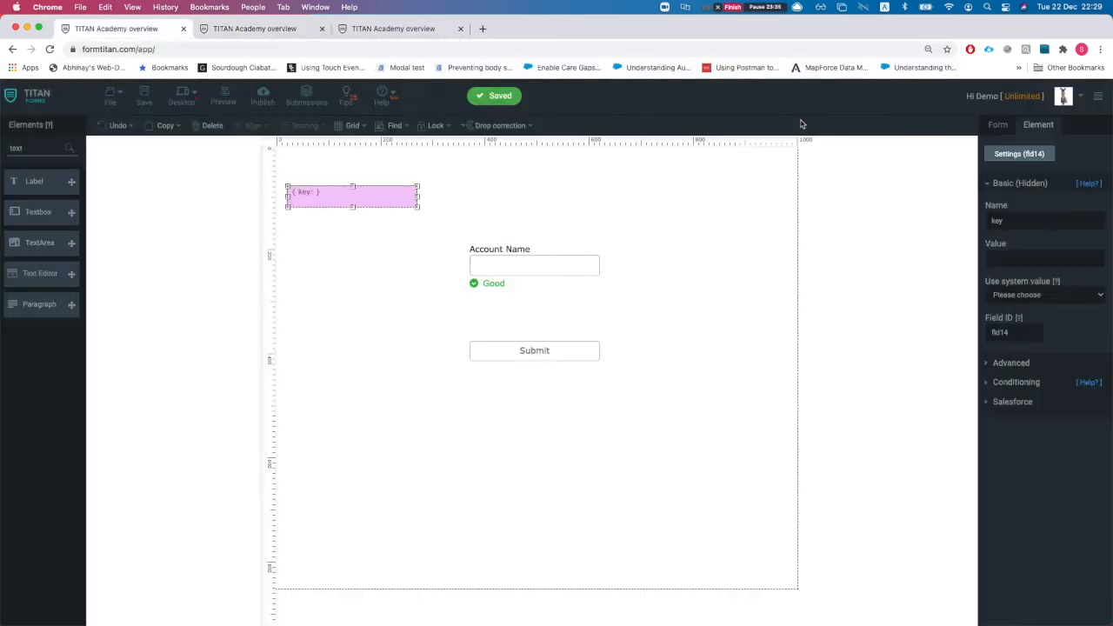
pyautogui.click(1014, 363)
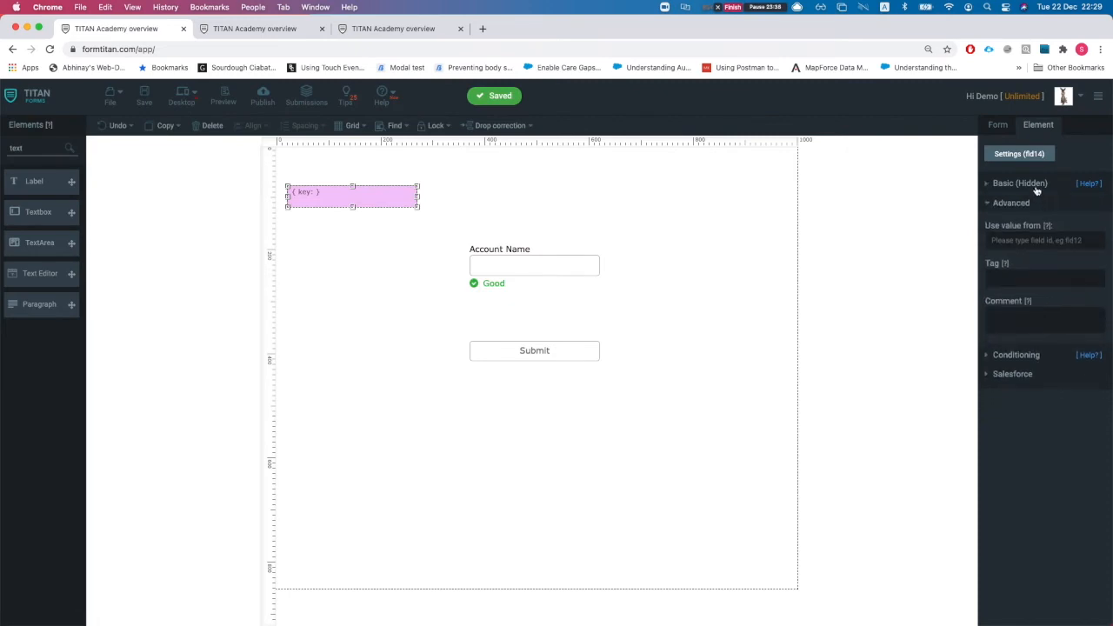
pyautogui.click(997, 126)
pyautogui.click(1060, 361)
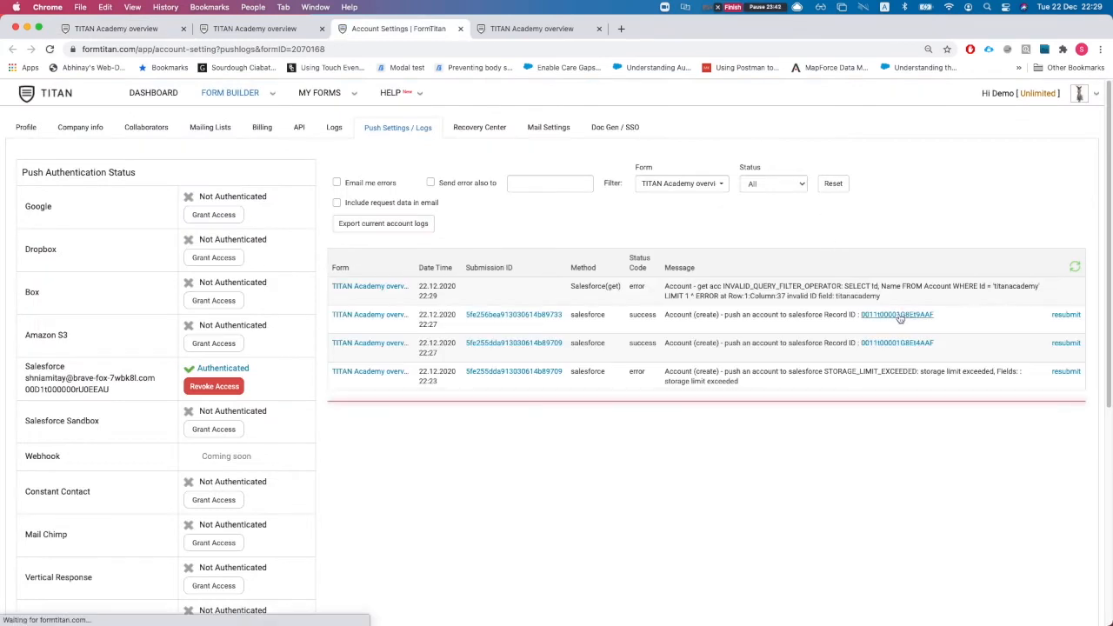
# Review the query in the Salesforce get log entry and copy the record ID of the latest account creation.
pyautogui.rightClick(900, 316)
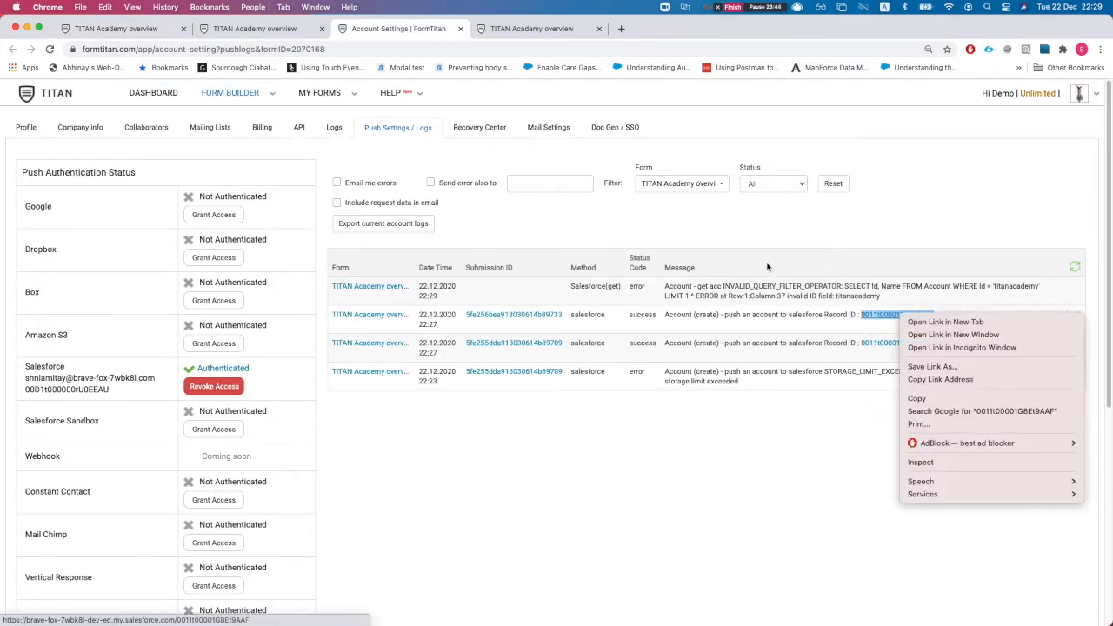
pyautogui.click(771, 269)
pyautogui.moveTo(750, 286); pyautogui.dragTo(878, 288)
pyautogui.click(901, 294)
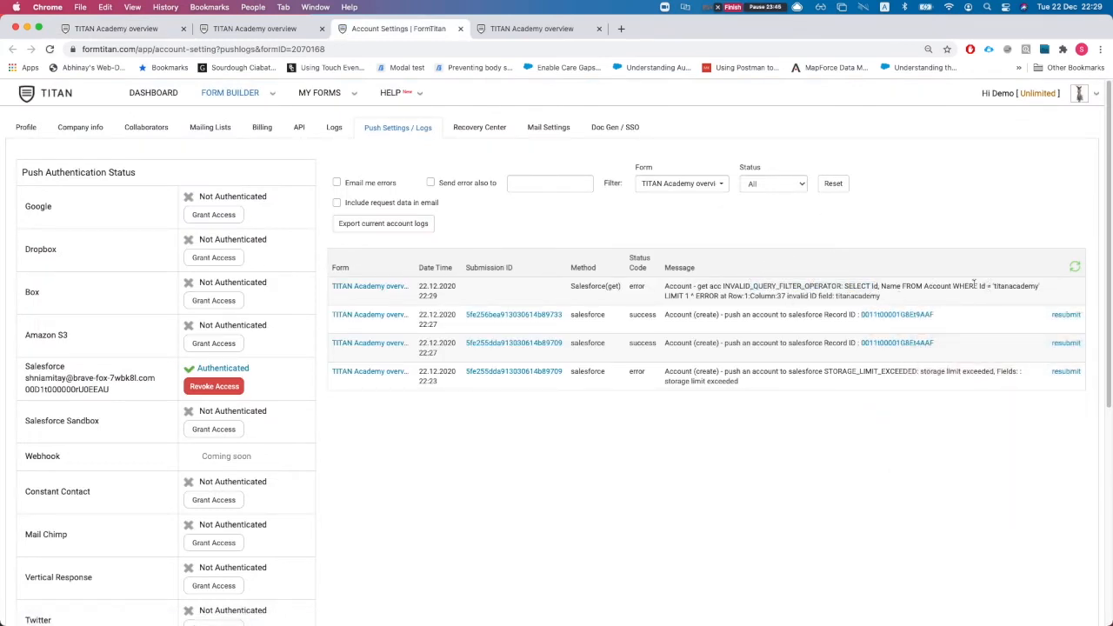
pyautogui.moveTo(952, 286); pyautogui.dragTo(986, 286)
pyautogui.click(993, 286)
pyautogui.rightClick(934, 315)
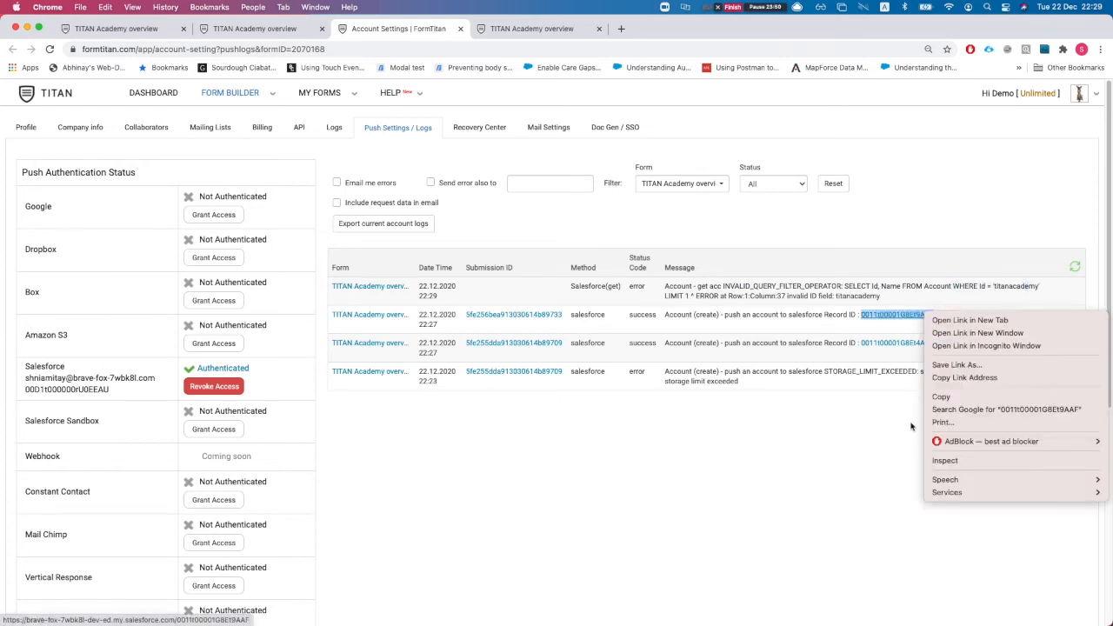
pyautogui.click(945, 398)
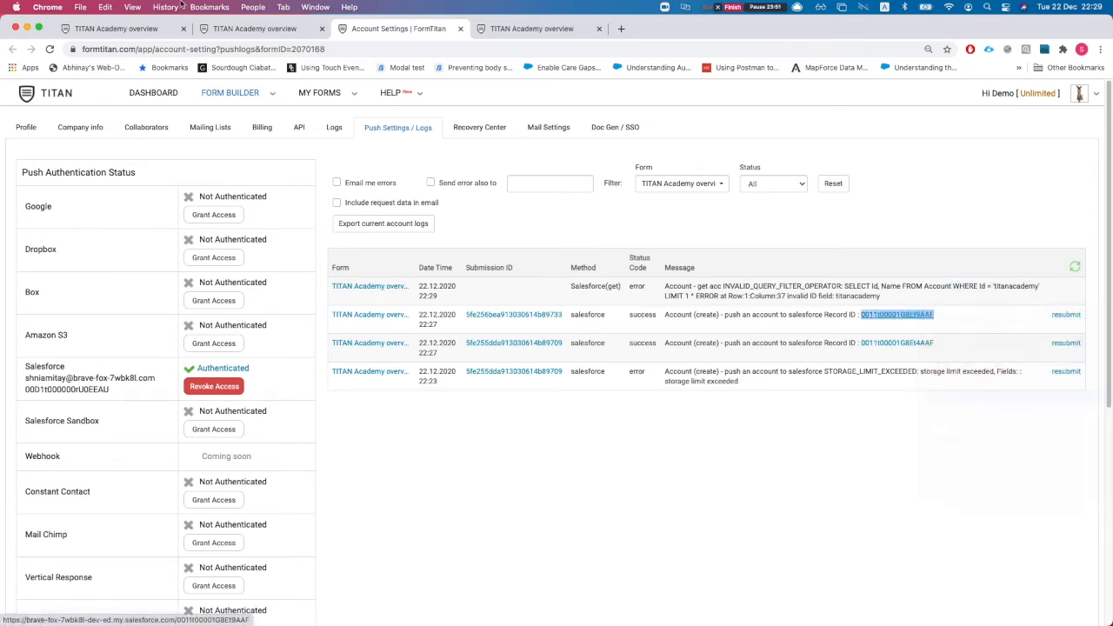
# Load the published form with the copied record ID as the specialkey value and check the Account Name field.
pyautogui.click(248, 33)
pyautogui.press('super+v')
pyautogui.press('Return')
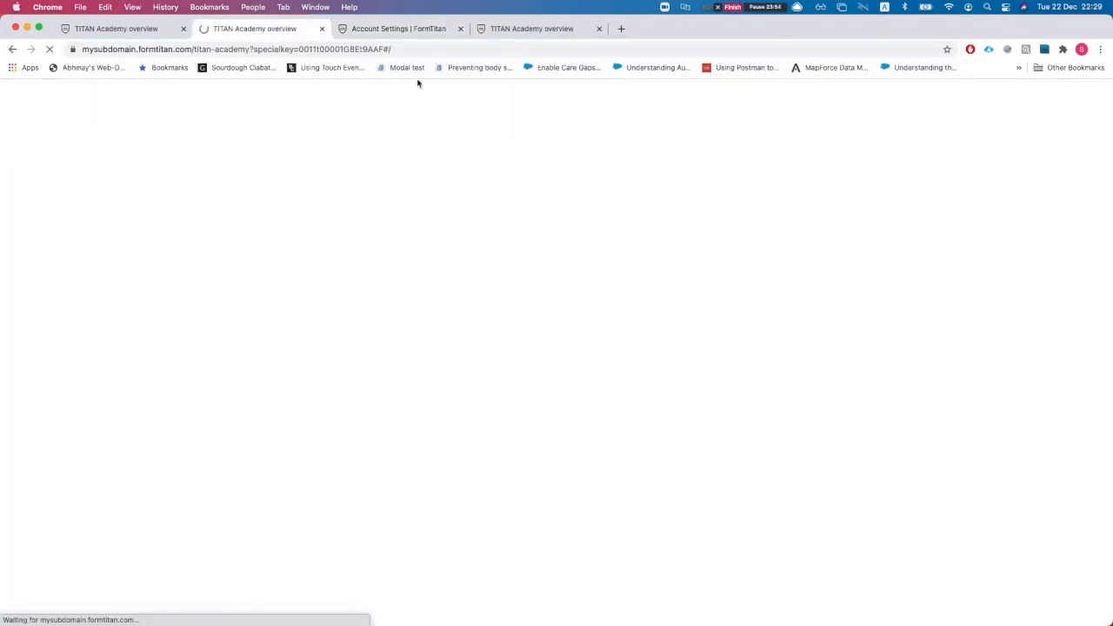
pyautogui.tripleClick(544, 204)
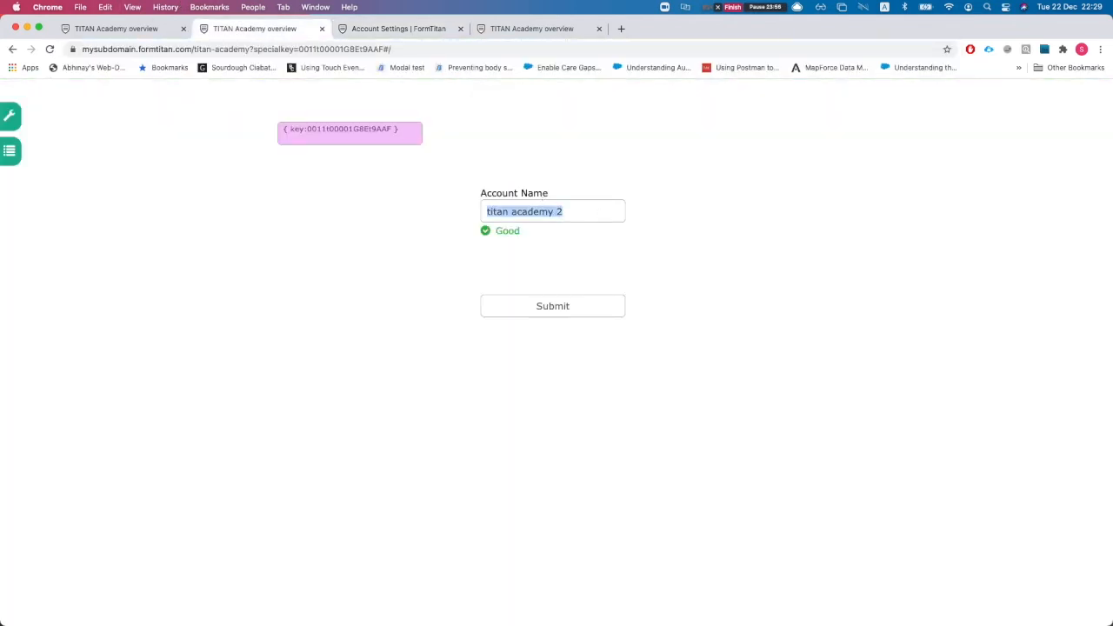
pyautogui.click(247, 220)
# Go back to the form editor and look through the form's Salesforce automation and Document generation settings.
pyautogui.click(115, 29)
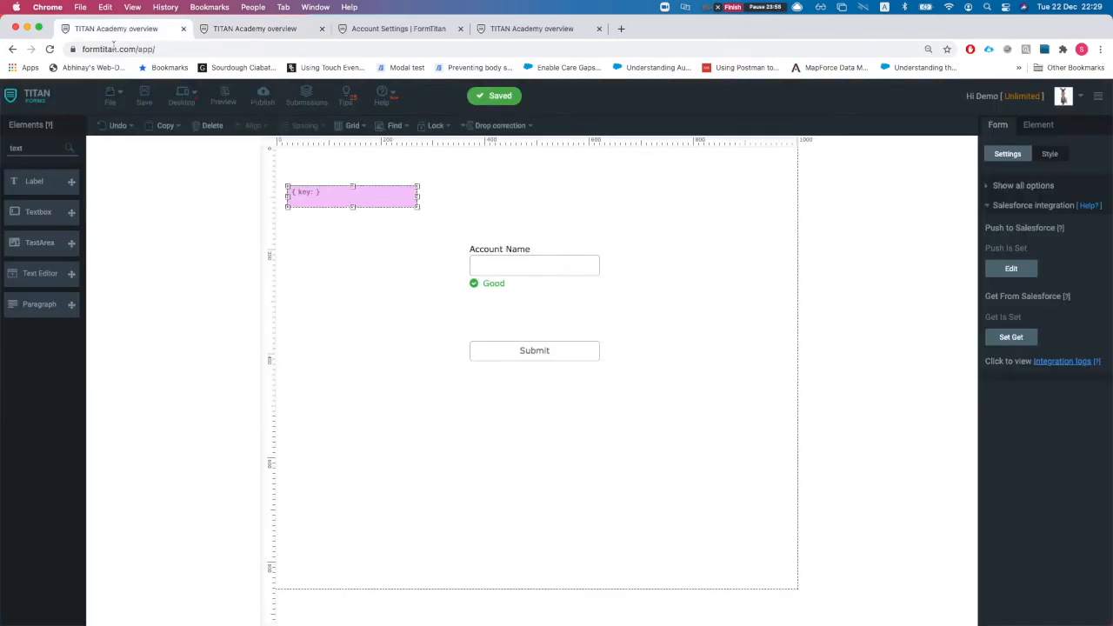
pyautogui.click(1015, 209)
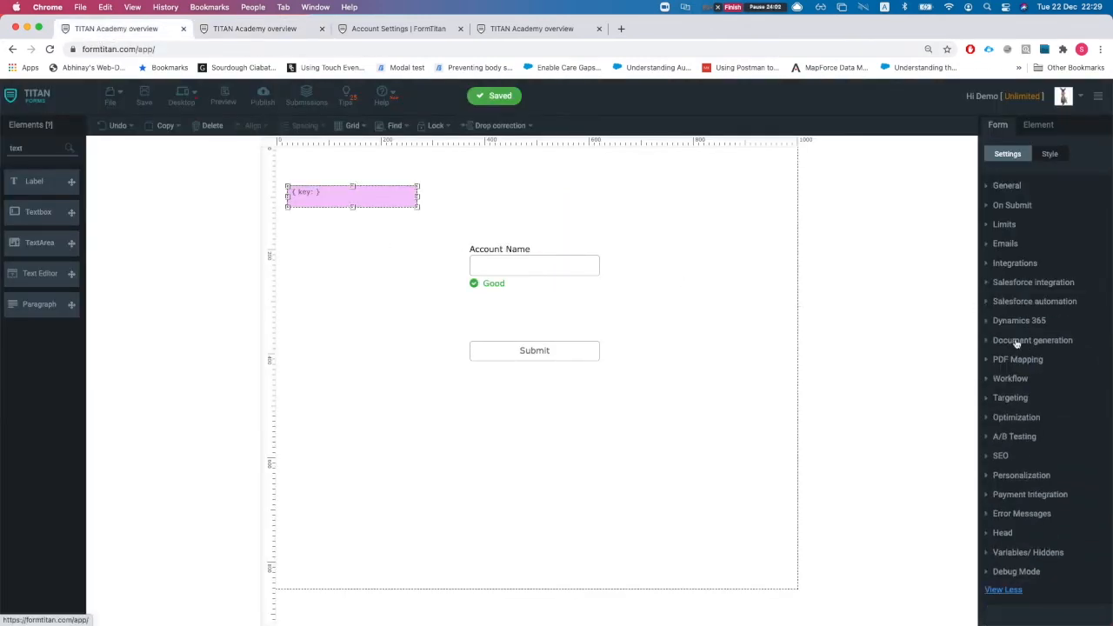
pyautogui.click(1029, 302)
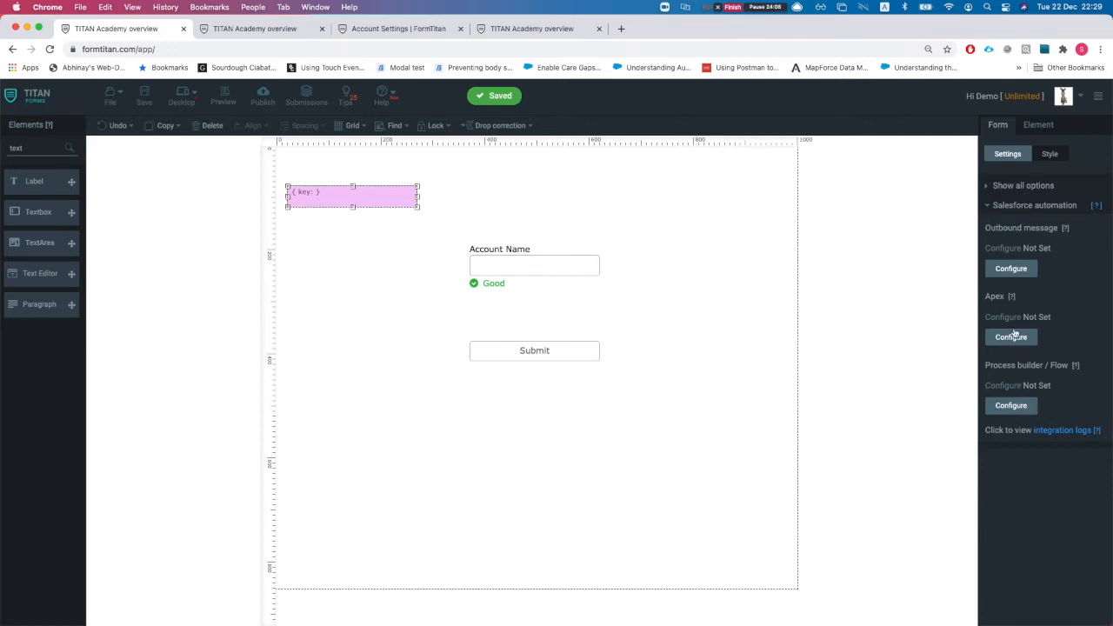
pyautogui.click(1023, 210)
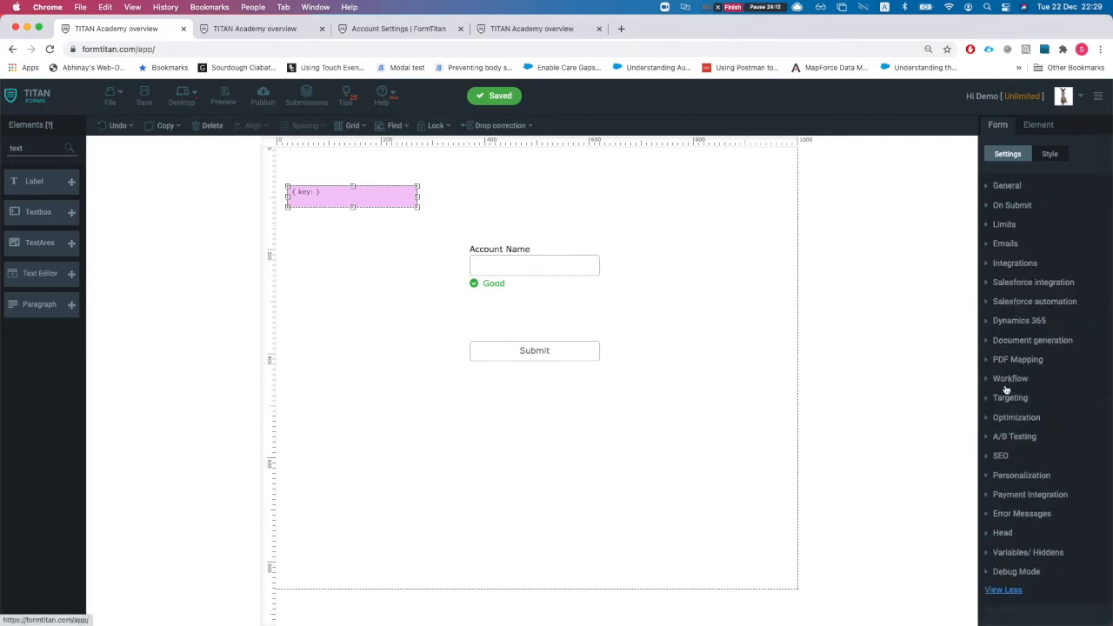
pyautogui.click(1004, 344)
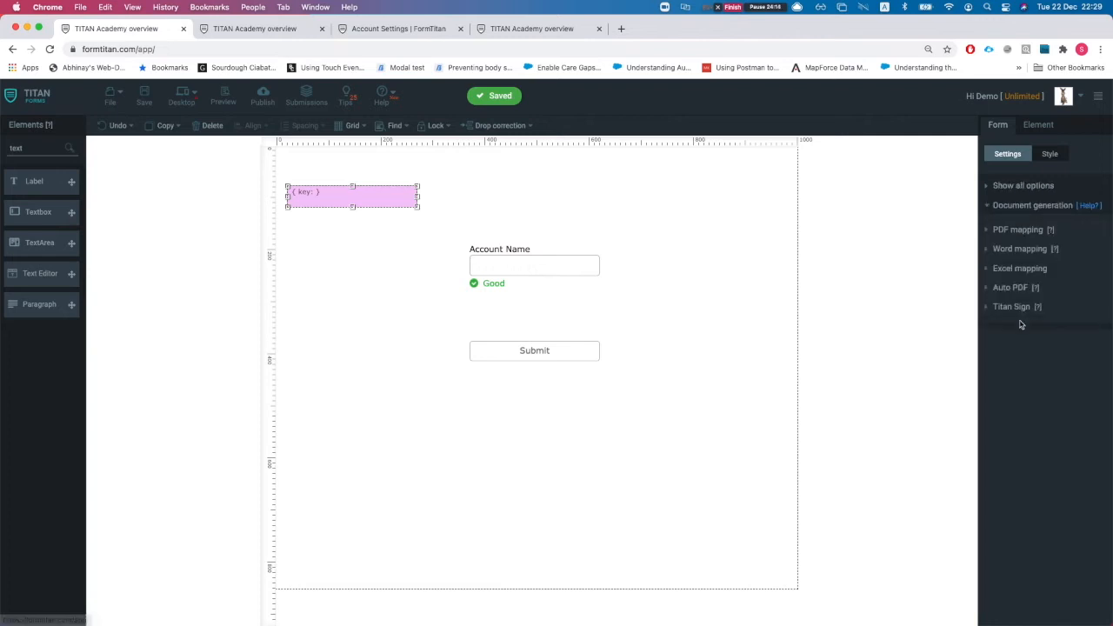
# Look through the Document generation settings for PDF mapping, including the Default PDF's Mapping Fields dialog, Word mapping and Titan Sign.
pyautogui.click(1014, 230)
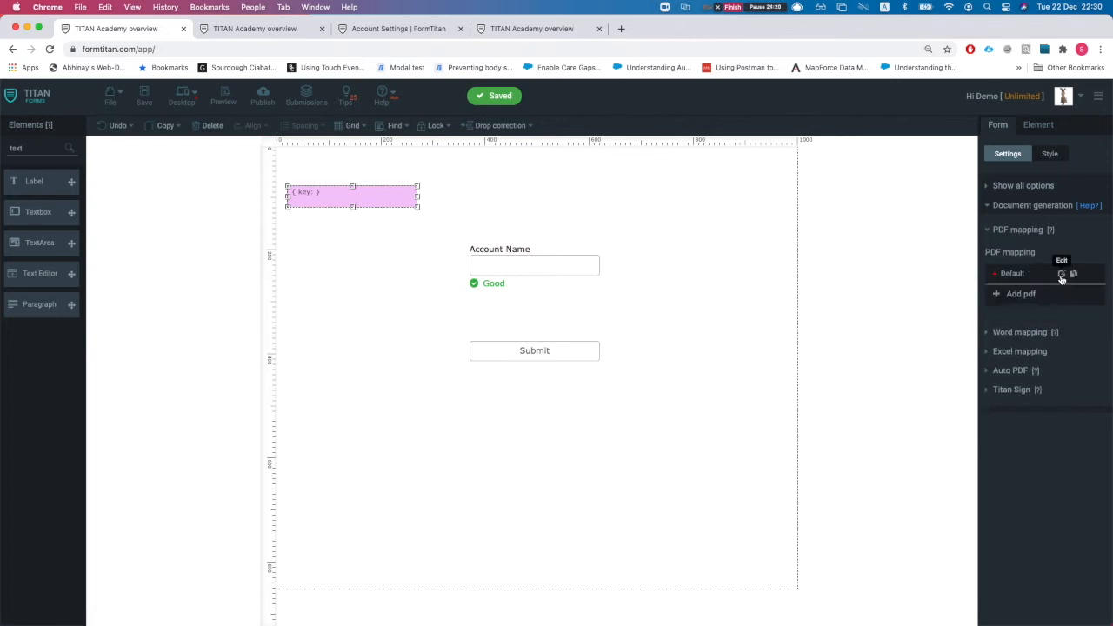
pyautogui.click(1061, 275)
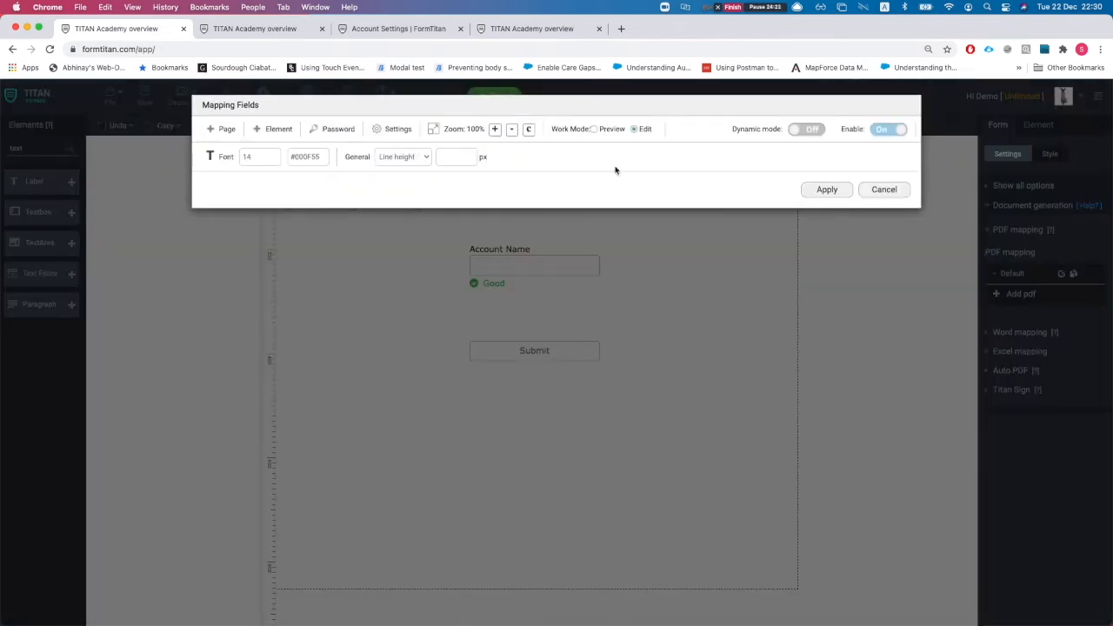
pyautogui.click(807, 129)
pyautogui.click(758, 129)
pyautogui.click(885, 191)
pyautogui.click(1028, 336)
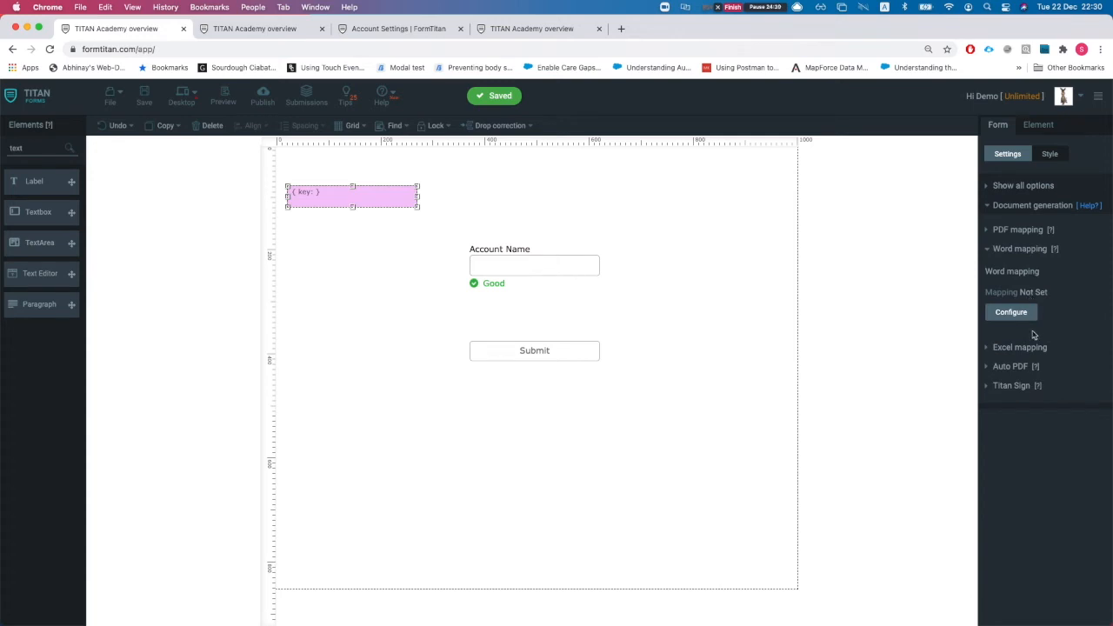
pyautogui.click(1009, 385)
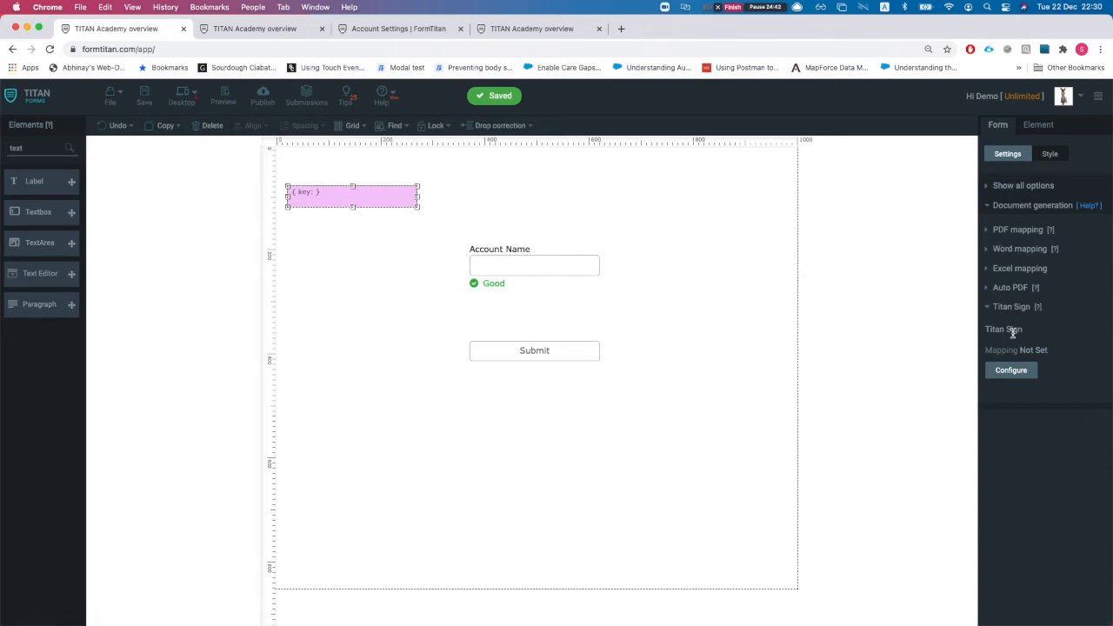
# In the form's Optimization settings, enable Hide Asterisk and disable Show valid indicator and Show error indicator.
pyautogui.click(1006, 187)
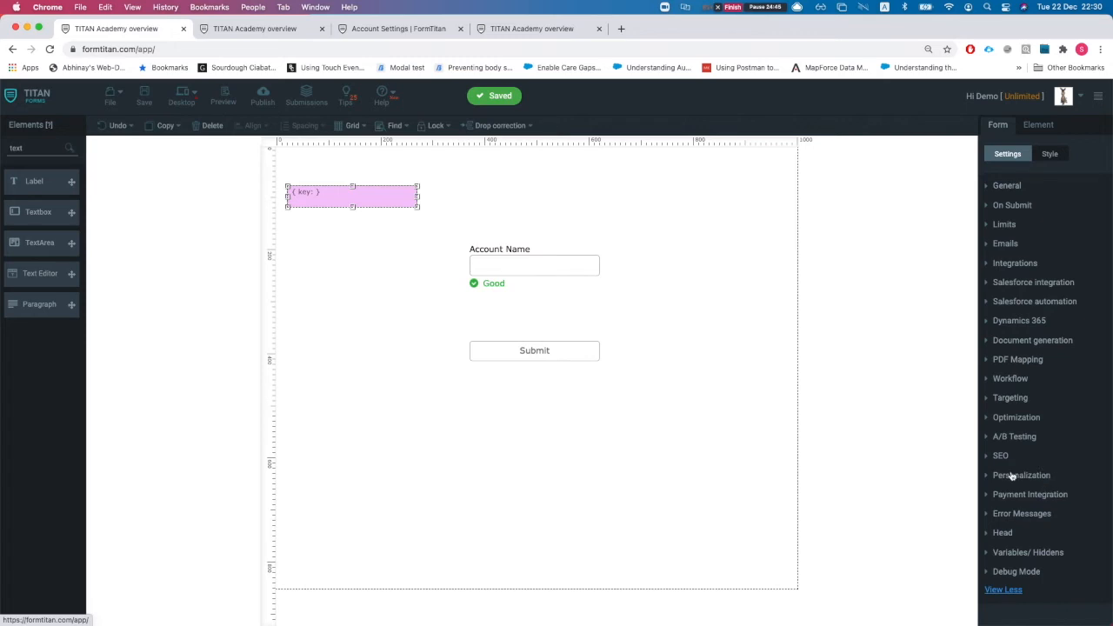
pyautogui.click(1005, 420)
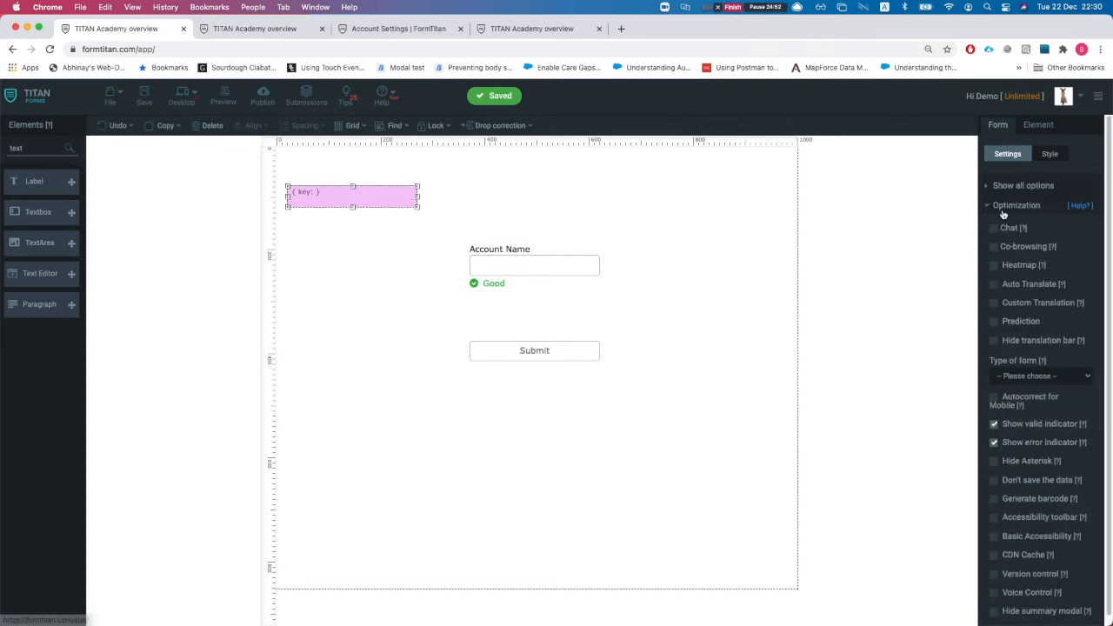
pyautogui.click(1002, 207)
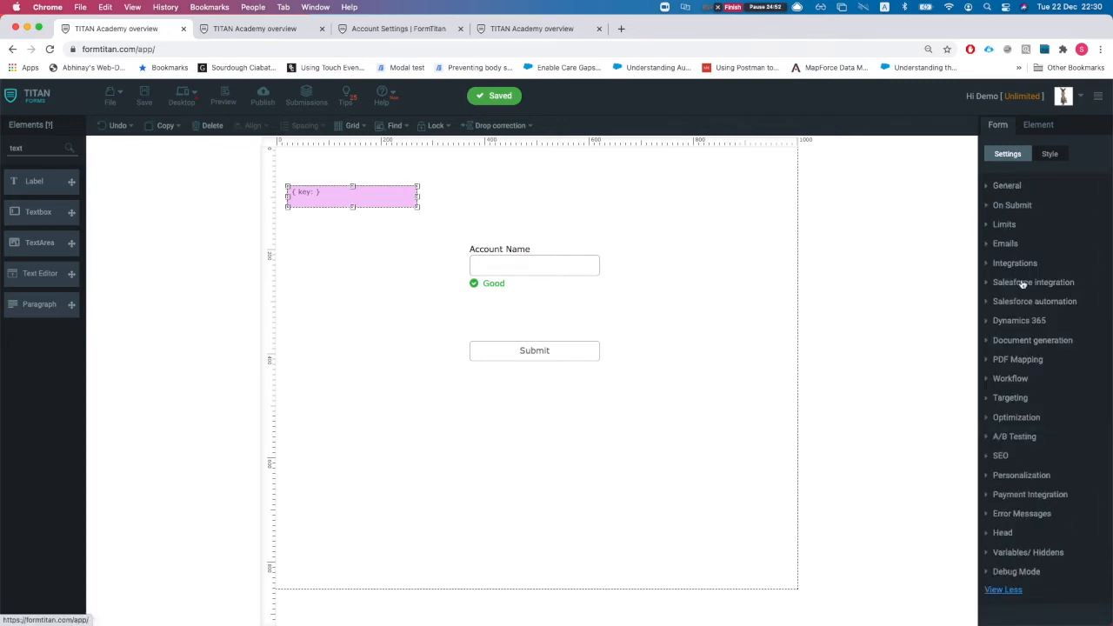
pyautogui.click(1018, 419)
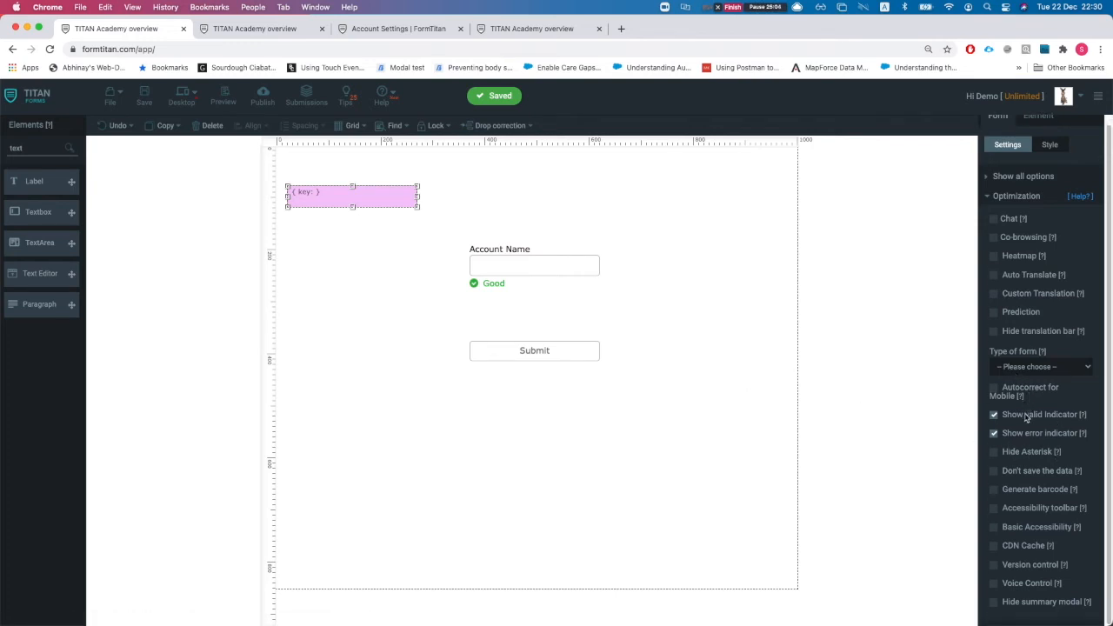
pyautogui.click(995, 452)
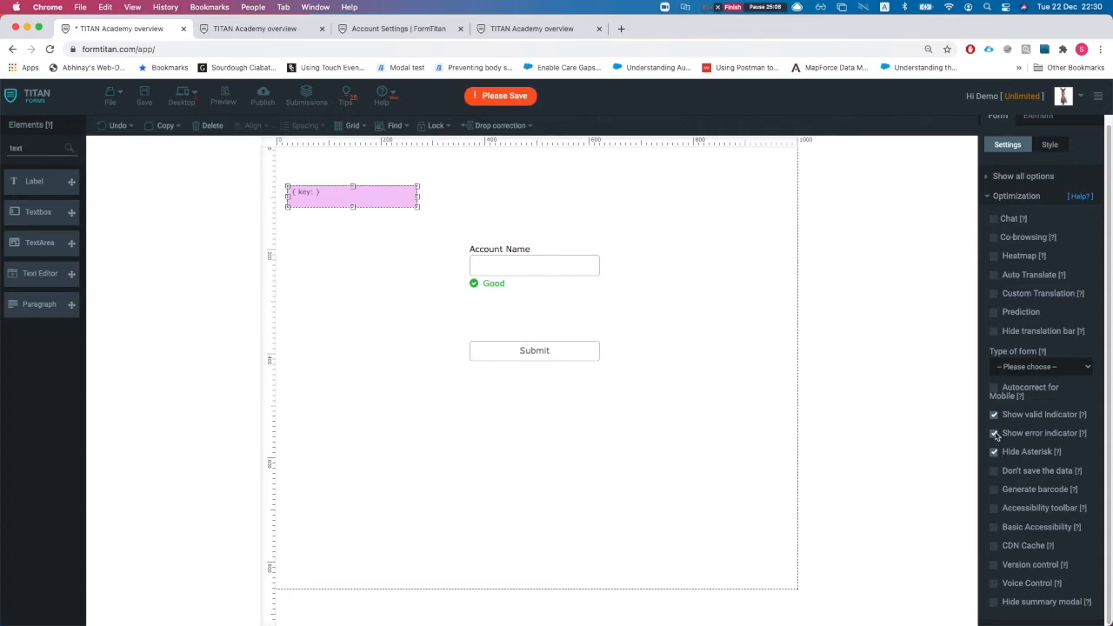
pyautogui.click(994, 416)
pyautogui.click(994, 433)
pyautogui.click(994, 416)
pyautogui.click(994, 415)
pyautogui.click(994, 433)
# Make the Account Name textbox mandatory in its Basic settings.
pyautogui.click(499, 274)
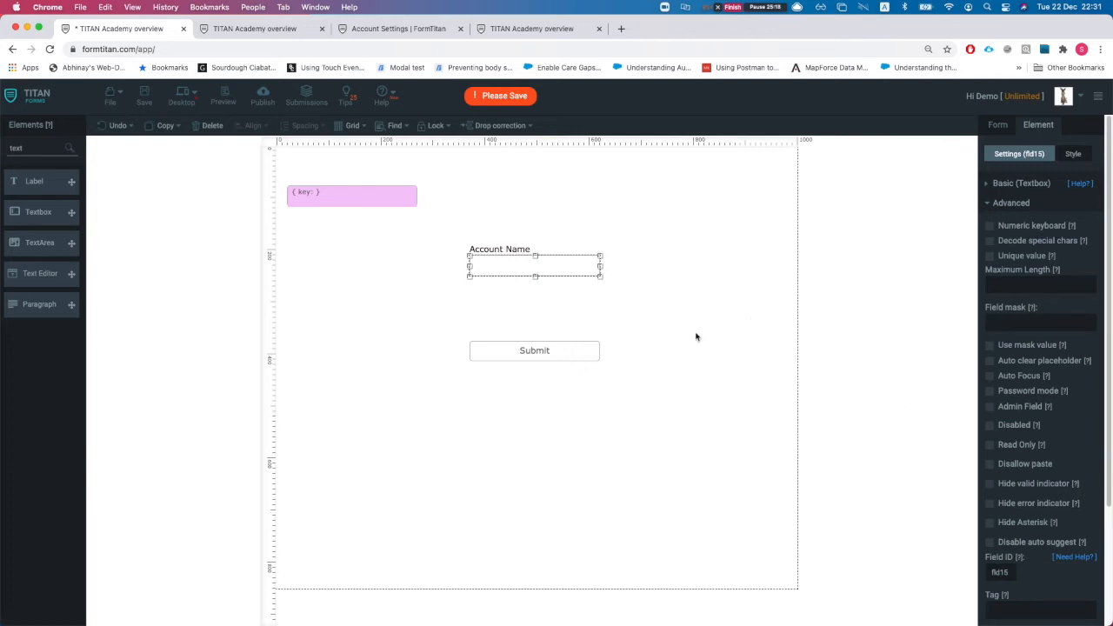
pyautogui.click(534, 305)
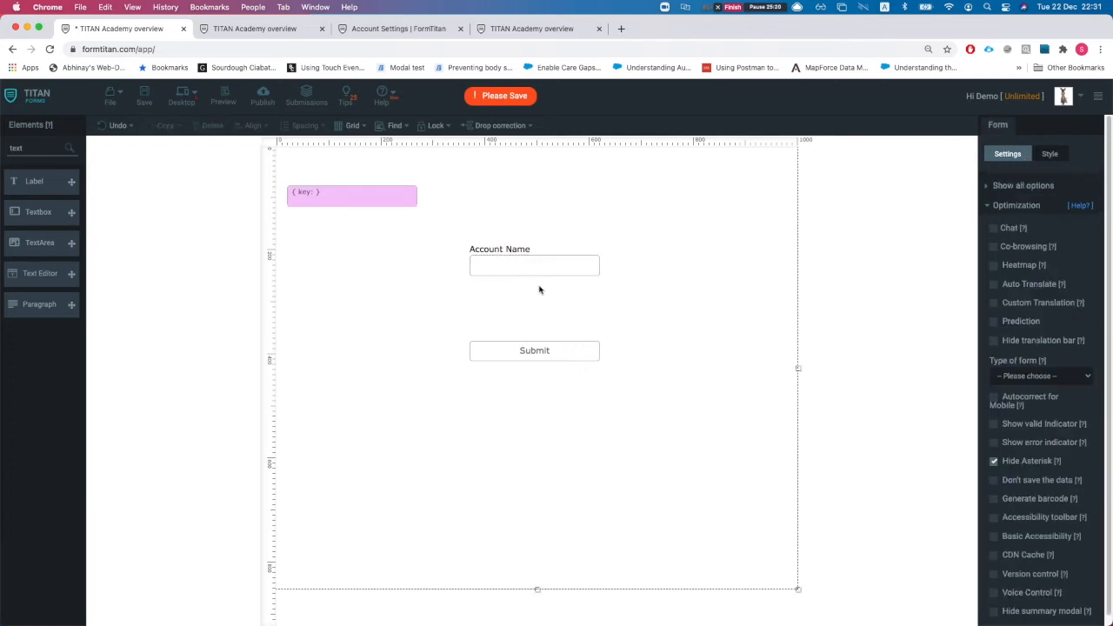
pyautogui.scroll(-1, 1029, 469)
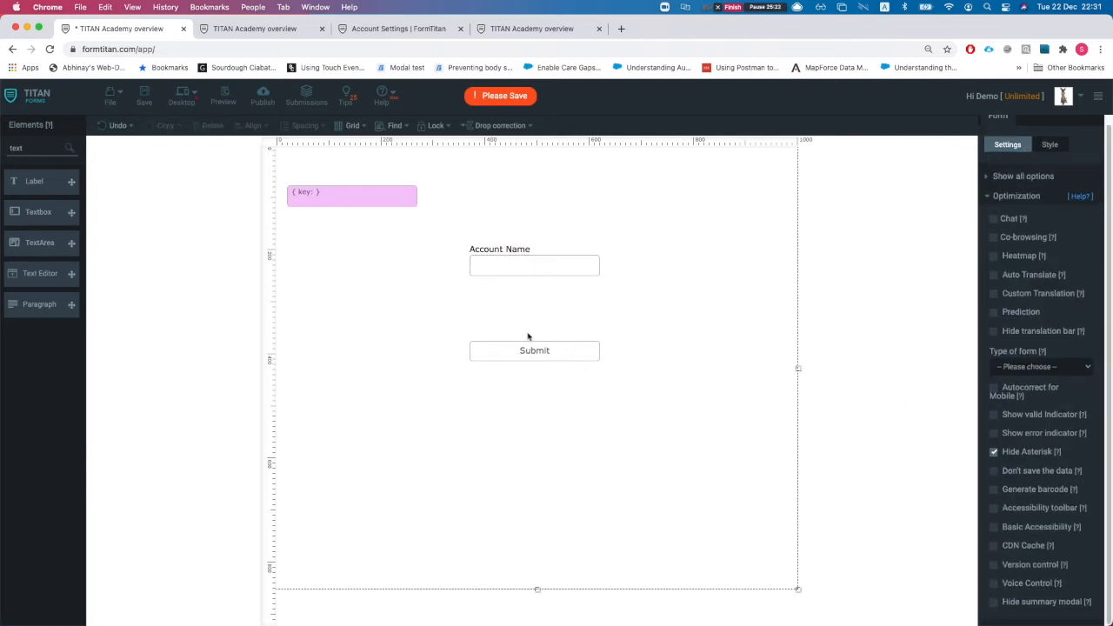
pyautogui.click(514, 261)
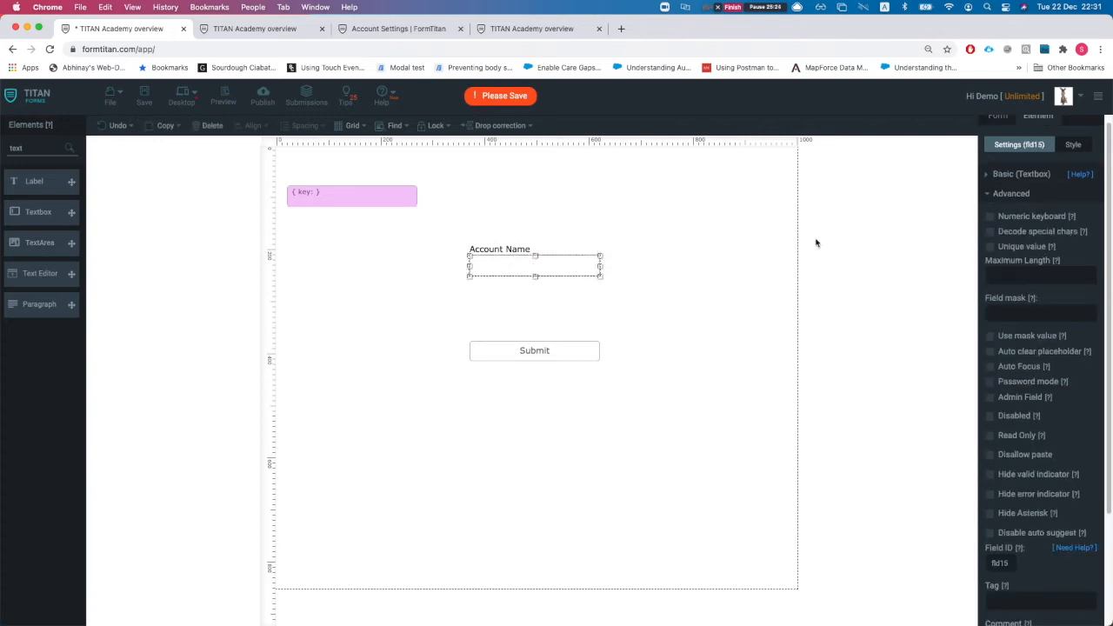
pyautogui.click(1028, 188)
pyautogui.click(1013, 193)
pyautogui.click(990, 282)
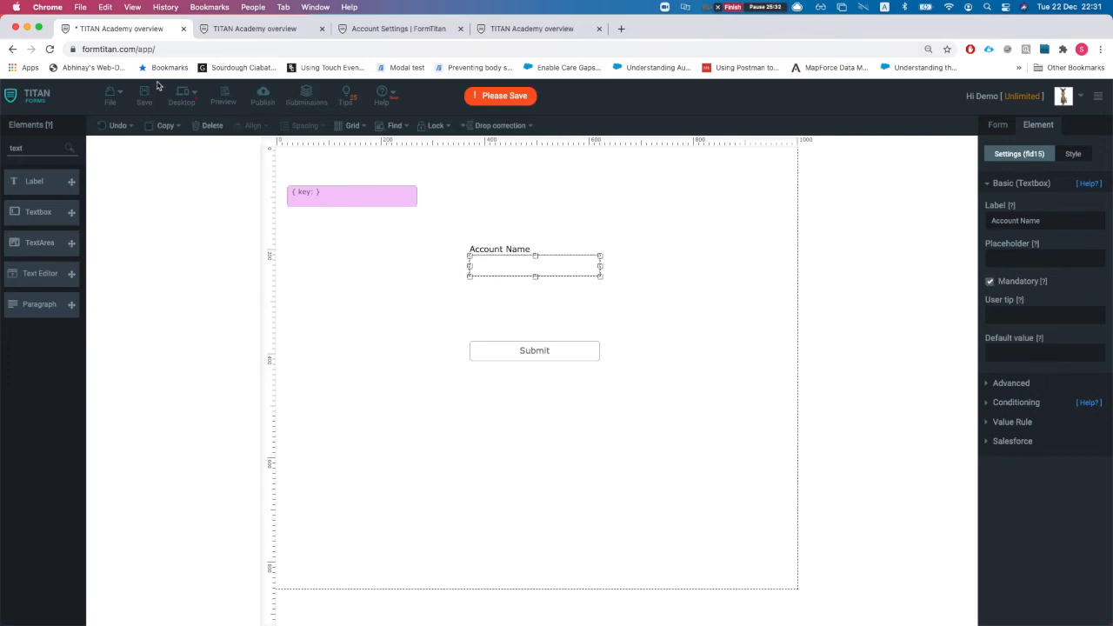
# Disable Hide Asterisk in the form's Optimization settings.
pyautogui.click(998, 125)
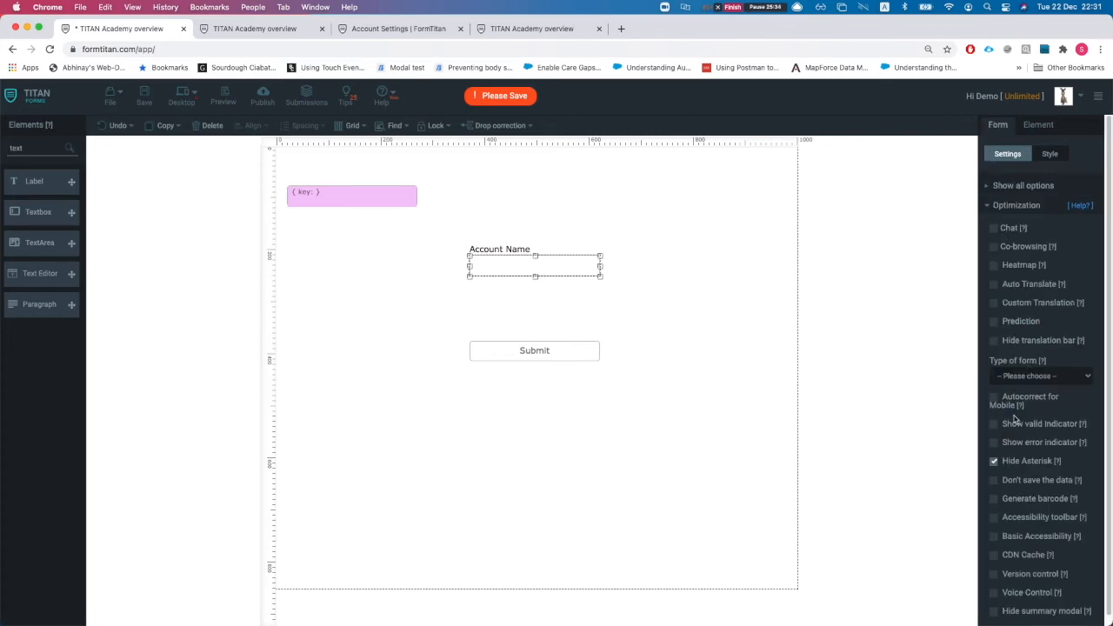
pyautogui.click(993, 462)
pyautogui.scroll(-1, 989, 495)
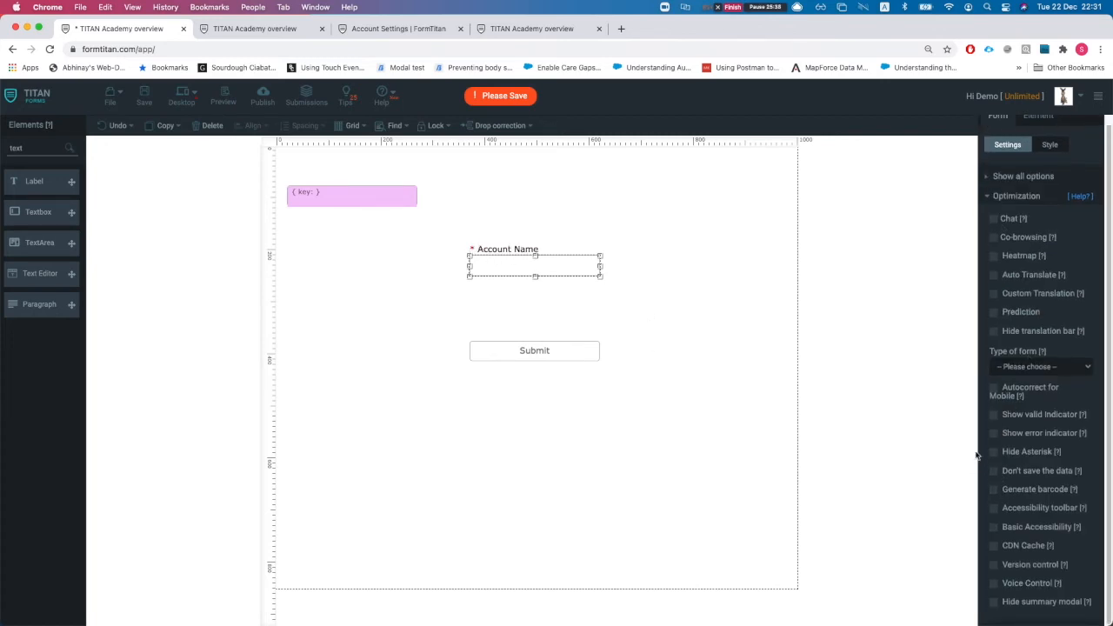
# Review the Don't save the data confirmation and the Type of form options without applying either, then collapse the Optimization settings.
pyautogui.click(992, 472)
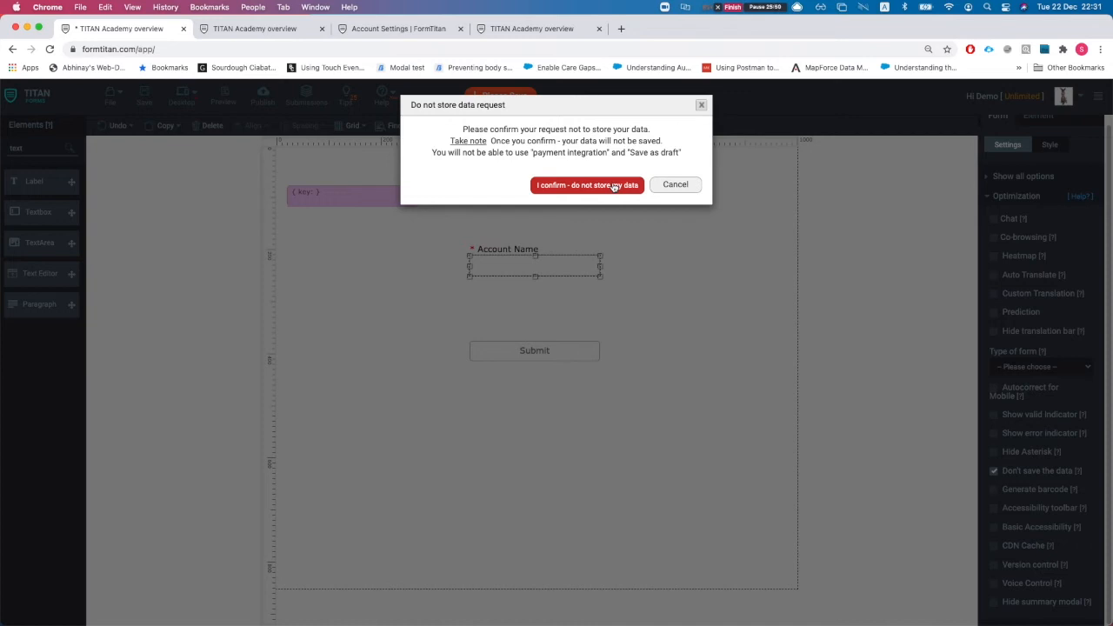
pyautogui.click(682, 190)
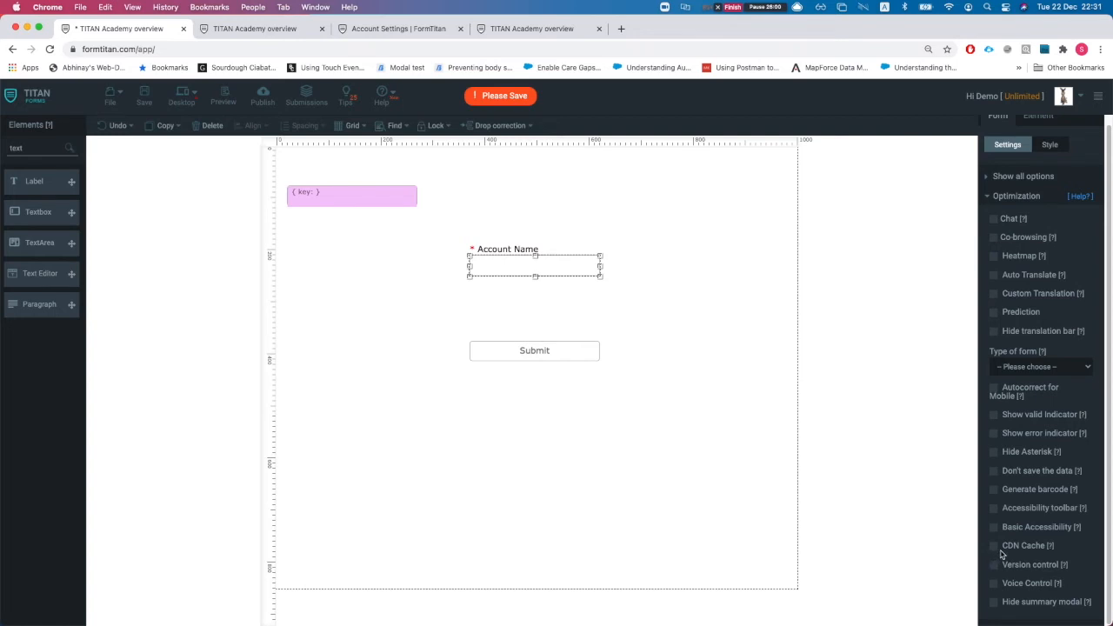
pyautogui.scroll(1, 1030, 374)
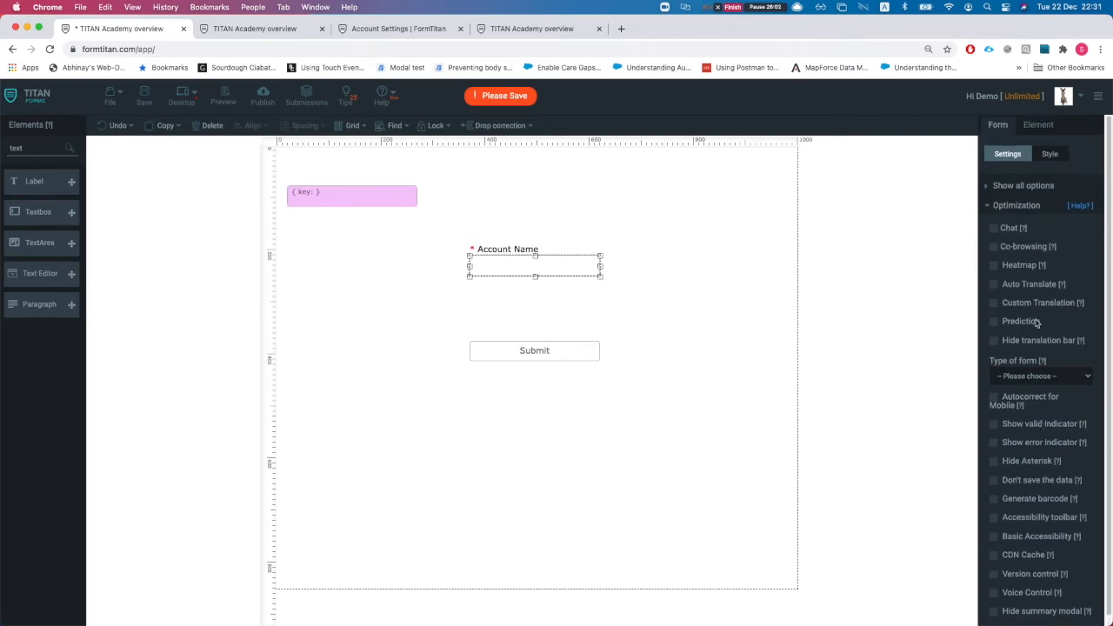
pyautogui.click(1043, 377)
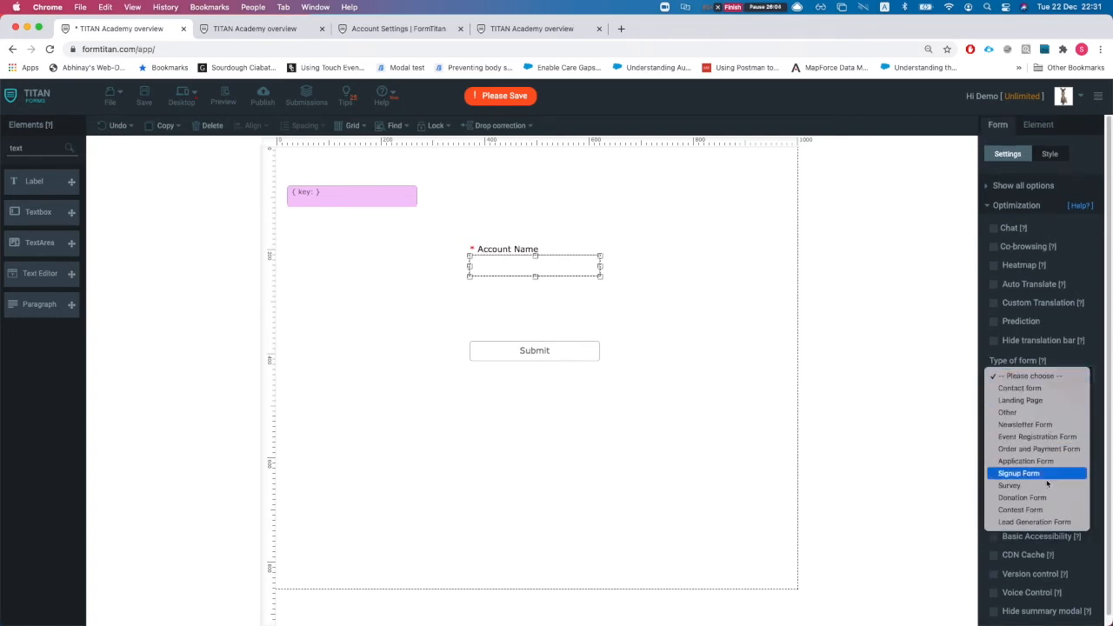
pyautogui.click(1026, 207)
pyautogui.click(1026, 207)
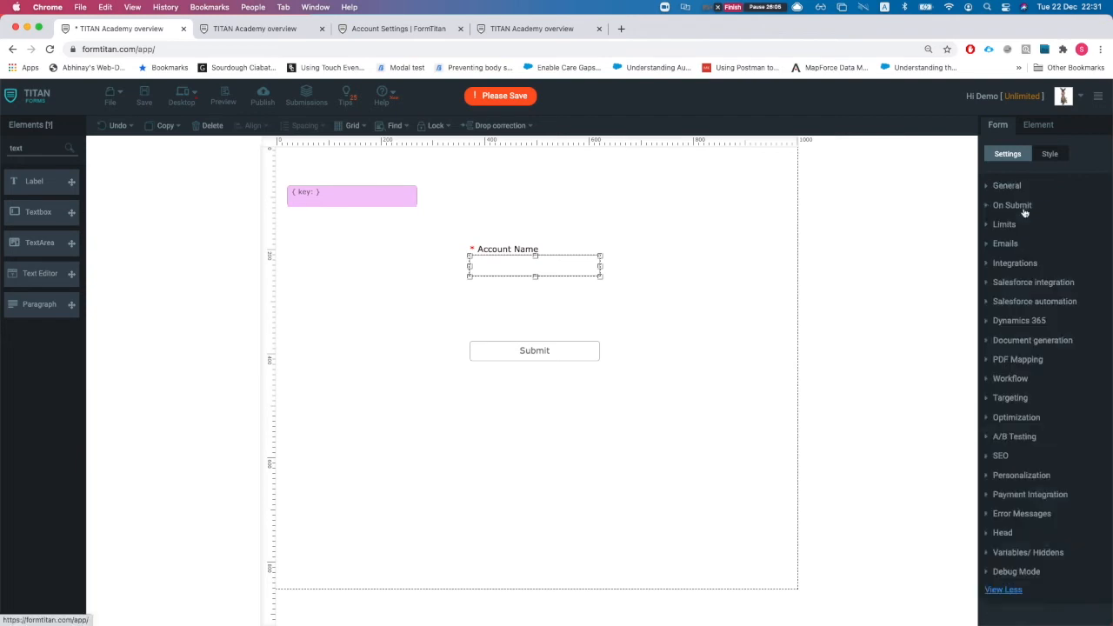
# Look through the form's Personalization settings, including the choices for Language, GEO Localization and Google map region.
pyautogui.click(1039, 477)
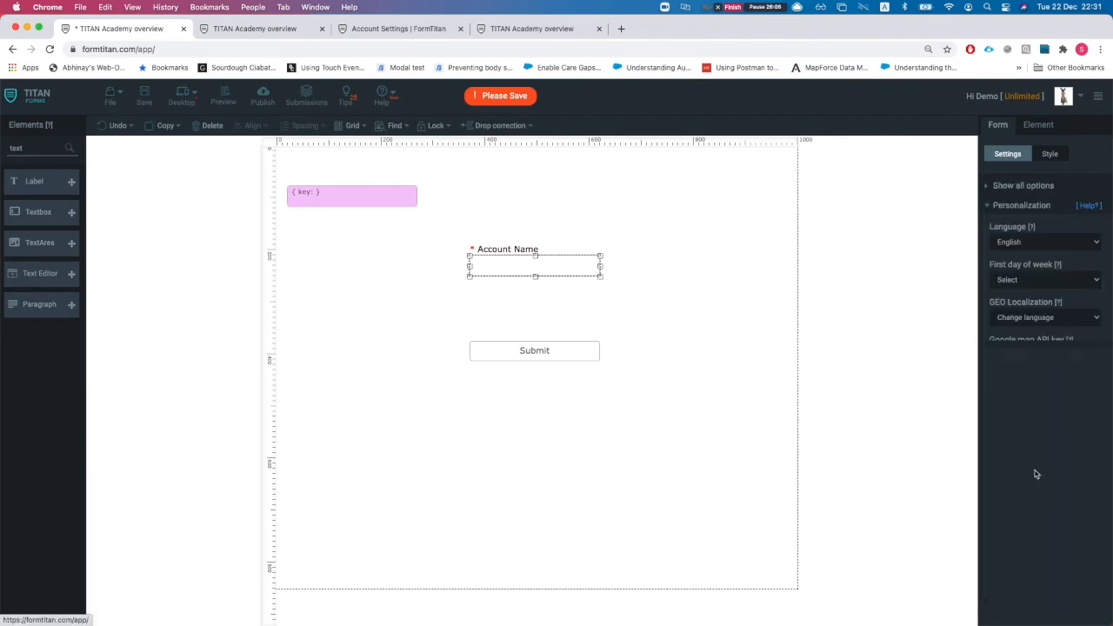
pyautogui.click(1019, 245)
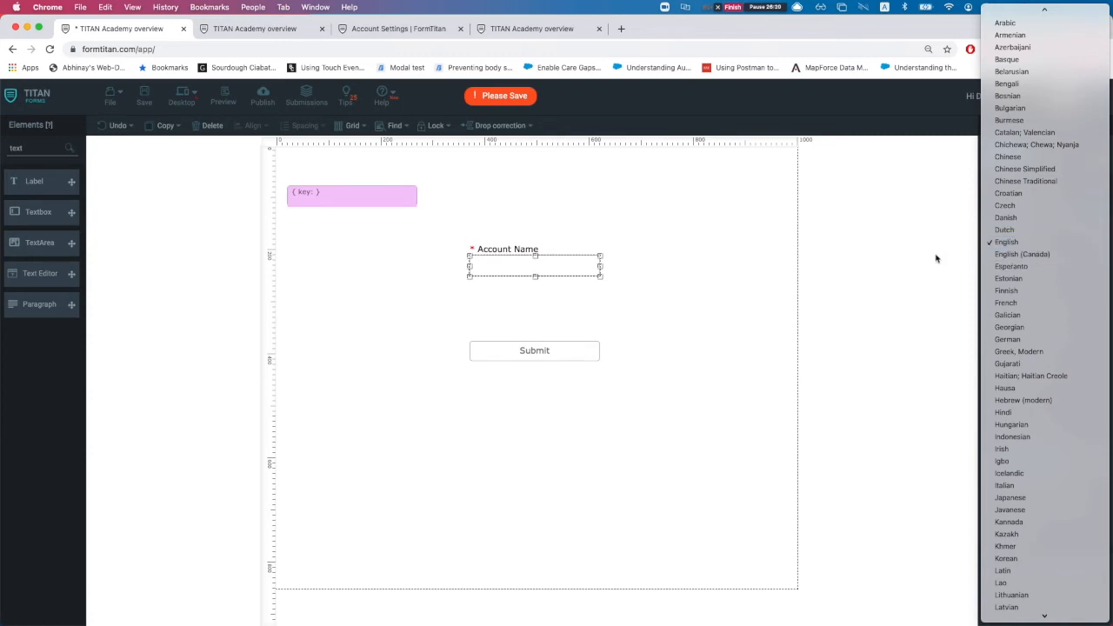
pyautogui.click(902, 300)
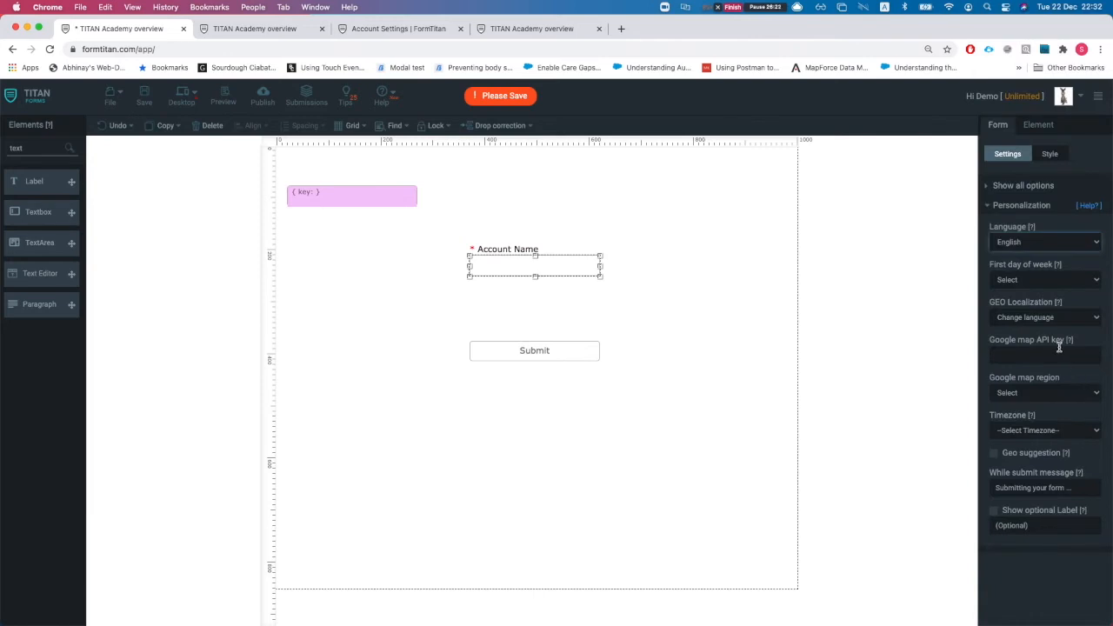
pyautogui.click(1041, 318)
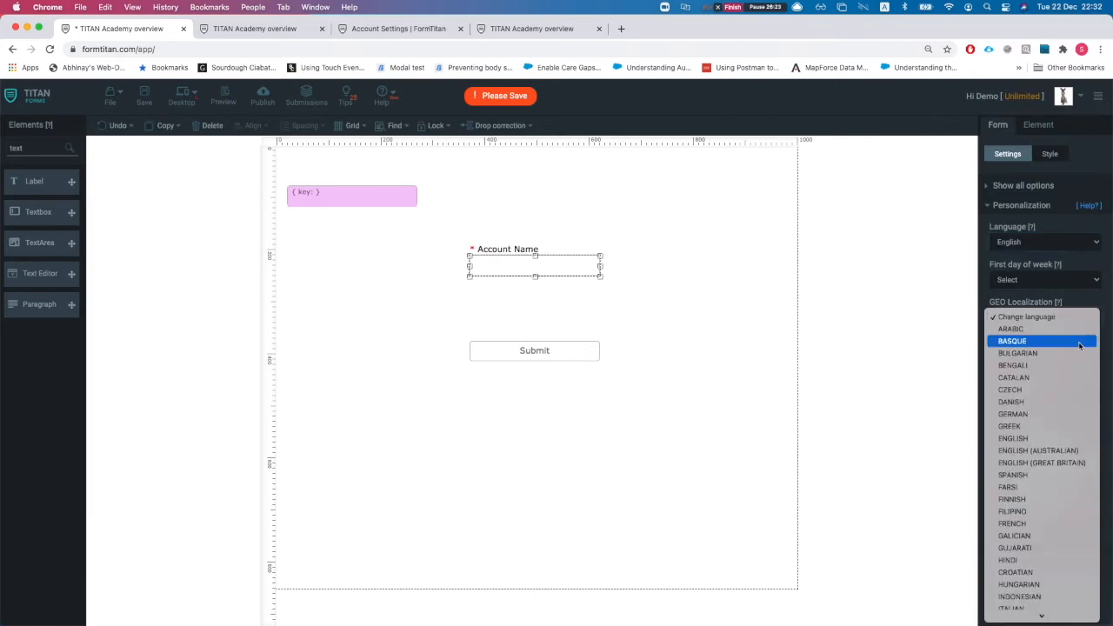
pyautogui.click(1019, 265)
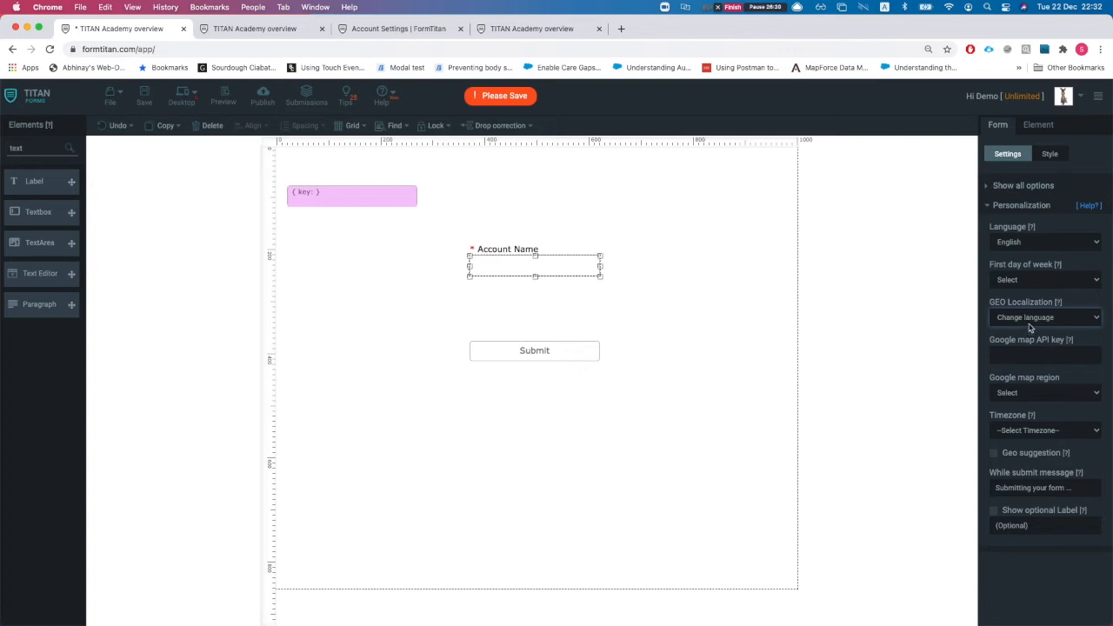
pyautogui.click(1042, 400)
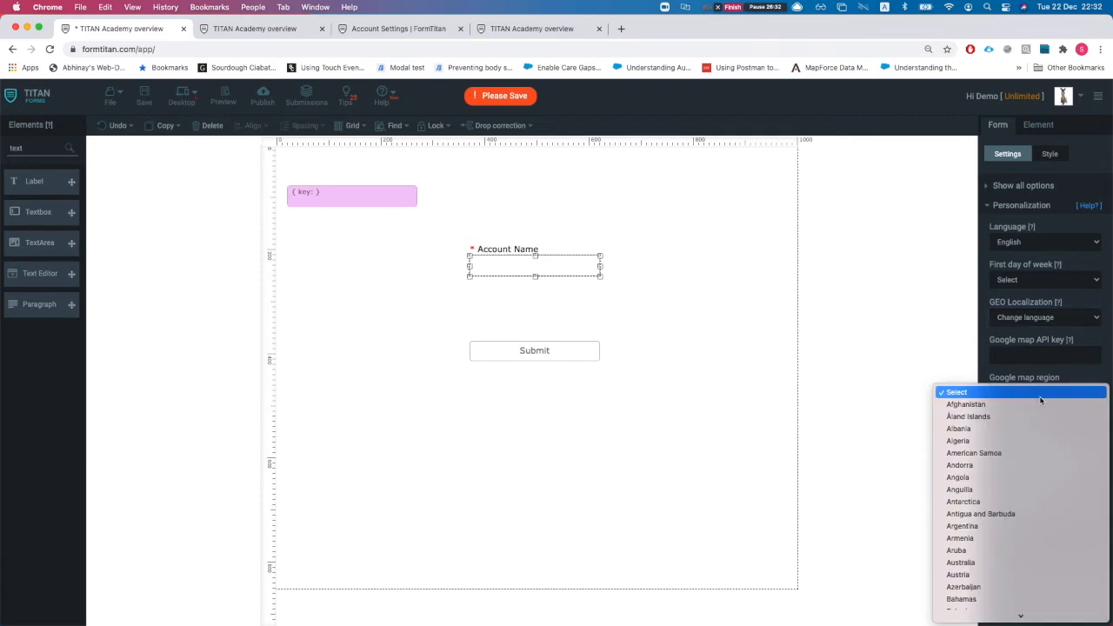
pyautogui.click(1036, 369)
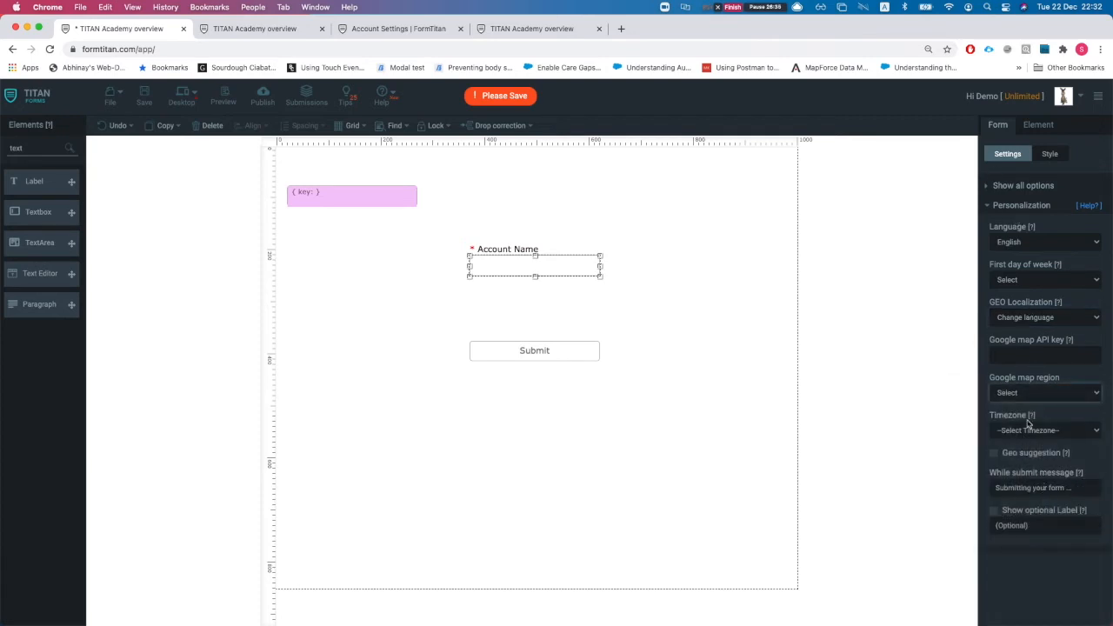
# Insert CUSTOM into the form's While submit message and save the form.
pyautogui.tripleClick(1030, 489)
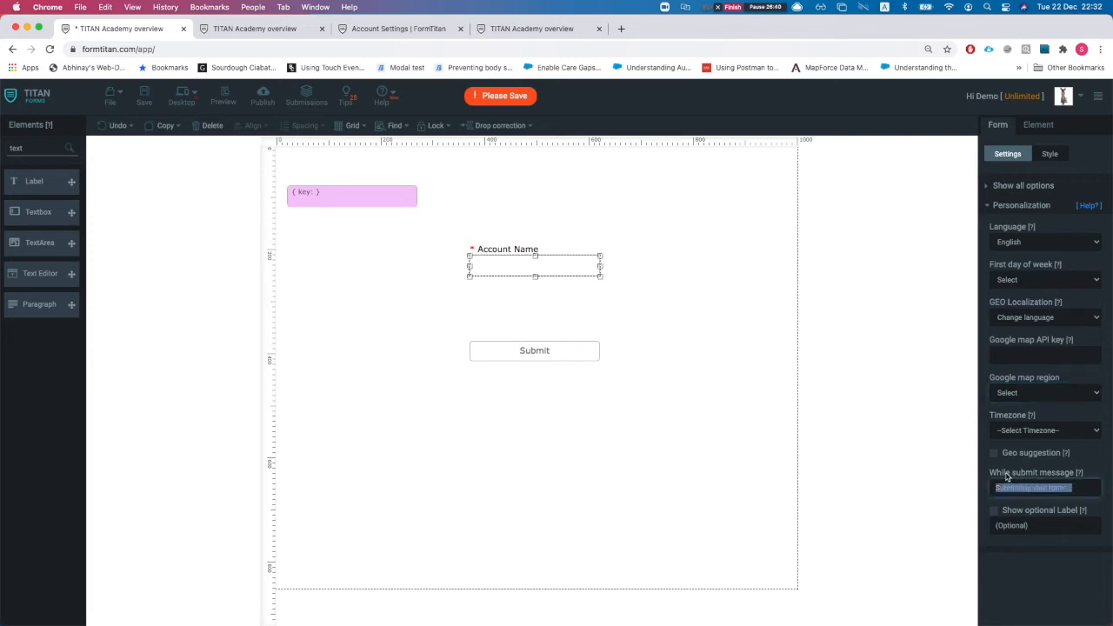
pyautogui.click(1046, 487)
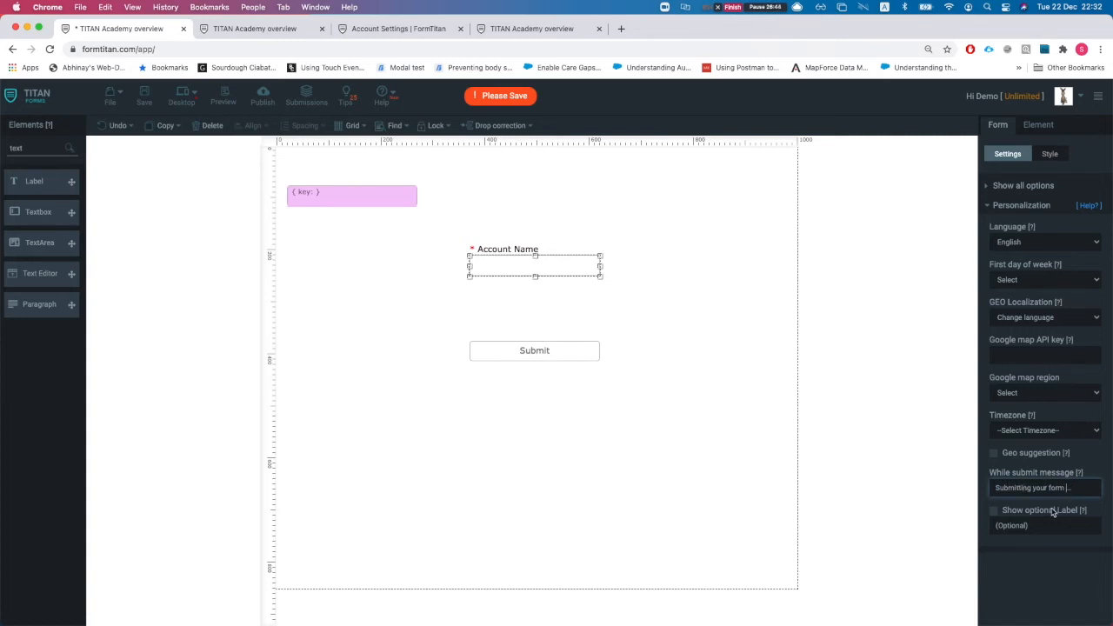
pyautogui.write('CUSTOM')
pyautogui.click(144, 97)
# Delete the Account (create) object from the form's Push to Salesforce integration and save the form.
pyautogui.click(252, 29)
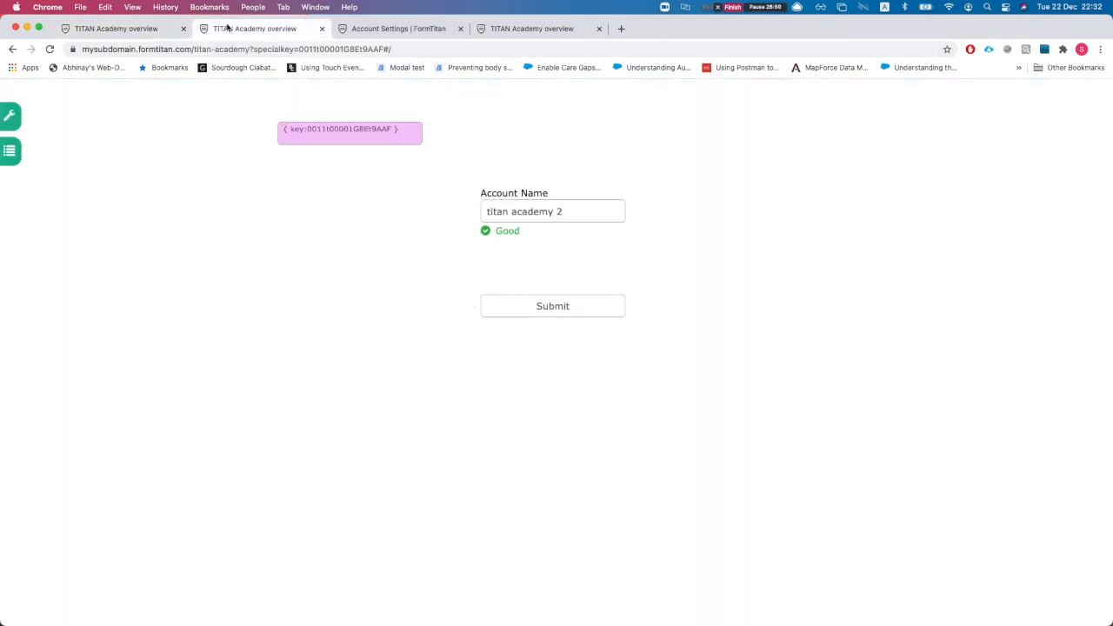
pyautogui.click(165, 30)
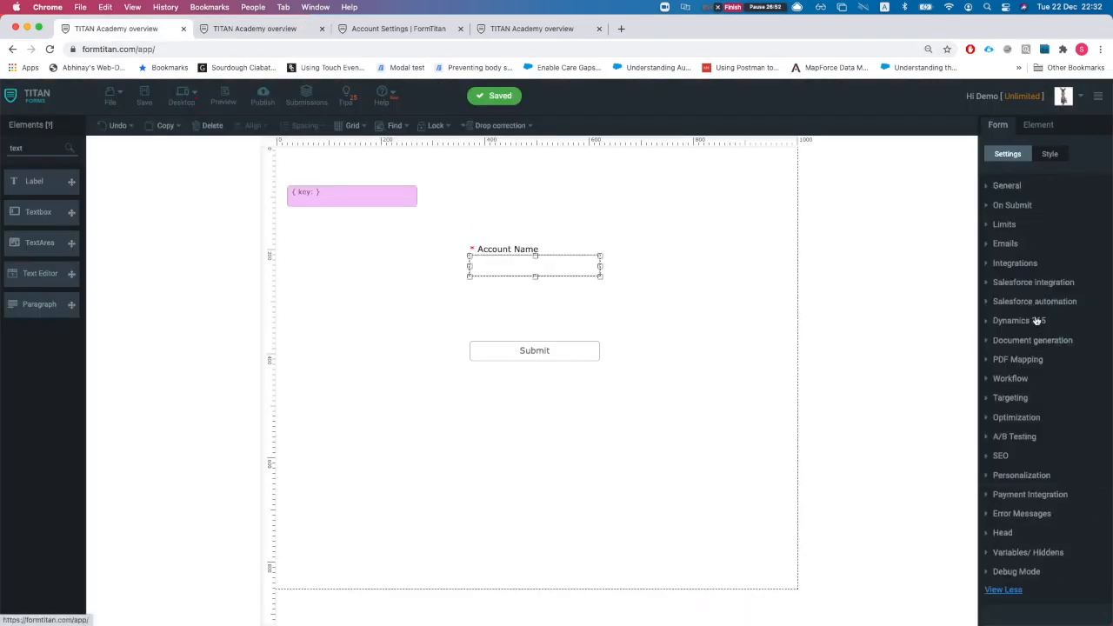
pyautogui.click(1033, 285)
pyautogui.click(1010, 268)
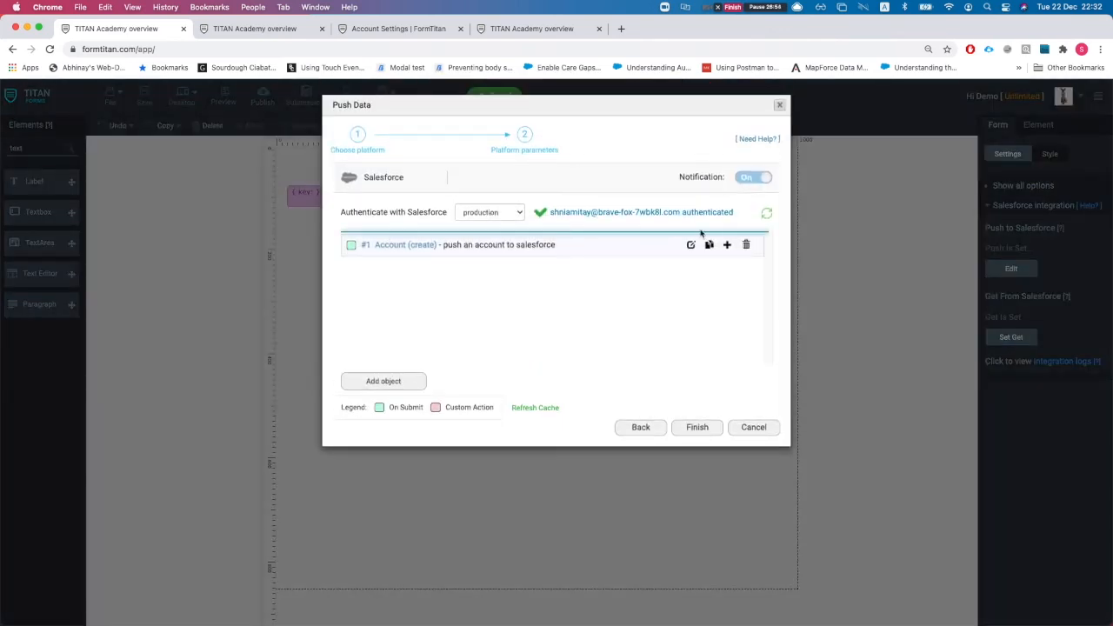
pyautogui.click(744, 246)
pyautogui.click(696, 427)
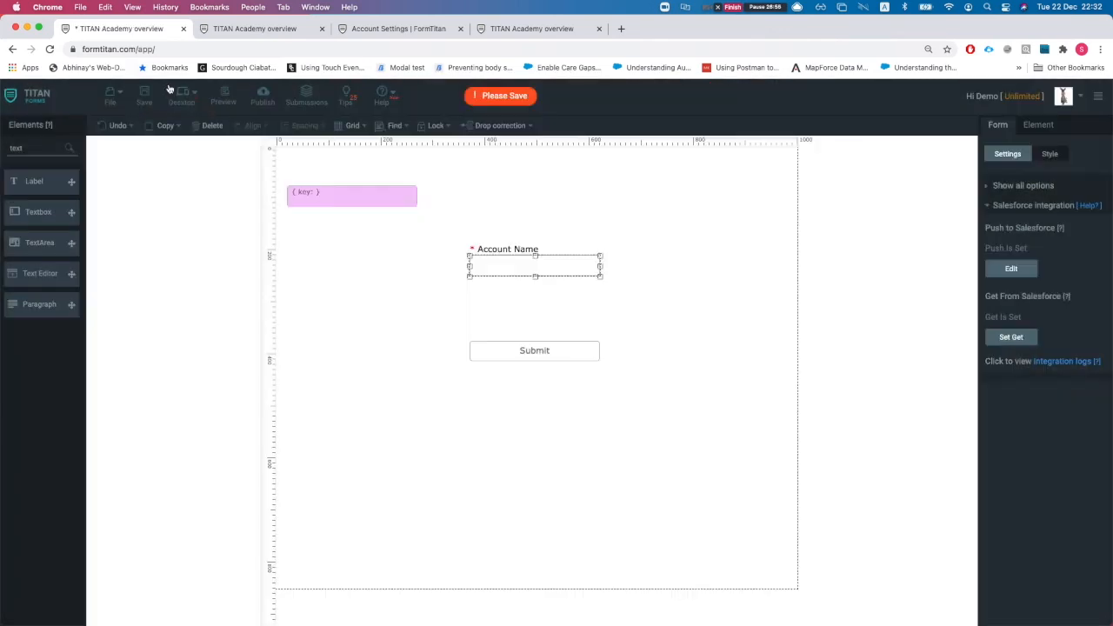
pyautogui.click(143, 96)
# Reload the published Titan form in its browser tab and submit it with the prefilled Account Name.
pyautogui.click(248, 29)
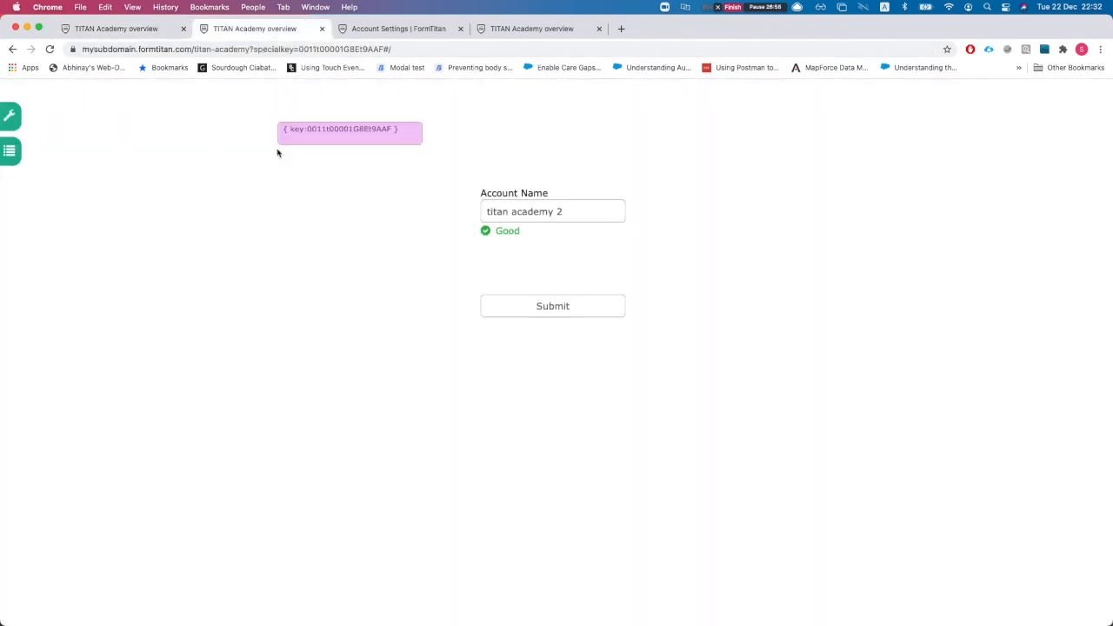
pyautogui.press('super+r')
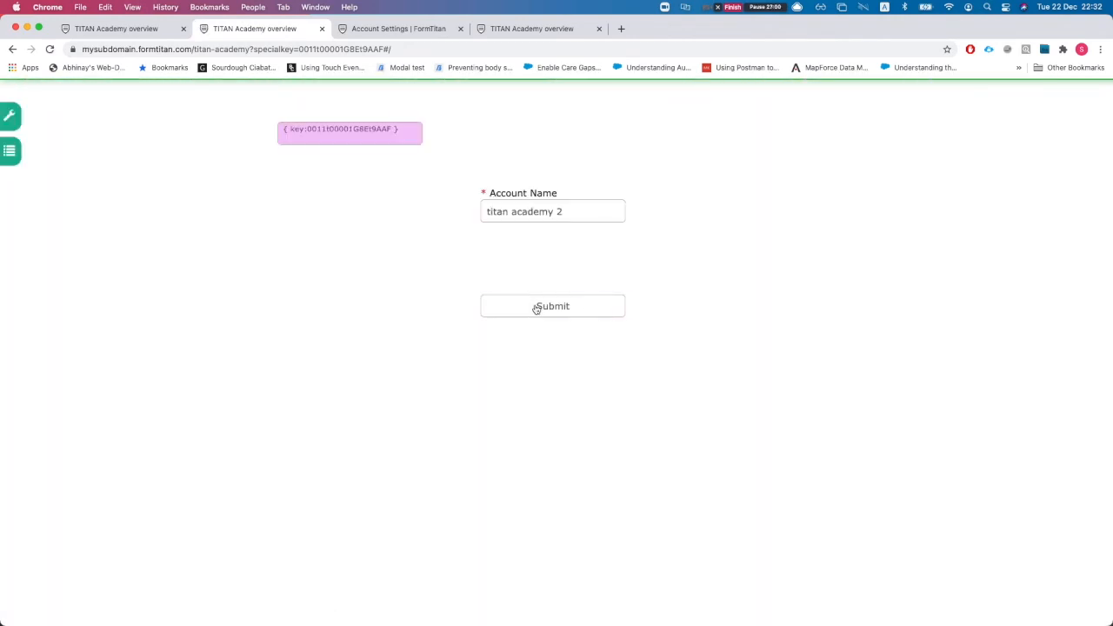
pyautogui.click(537, 308)
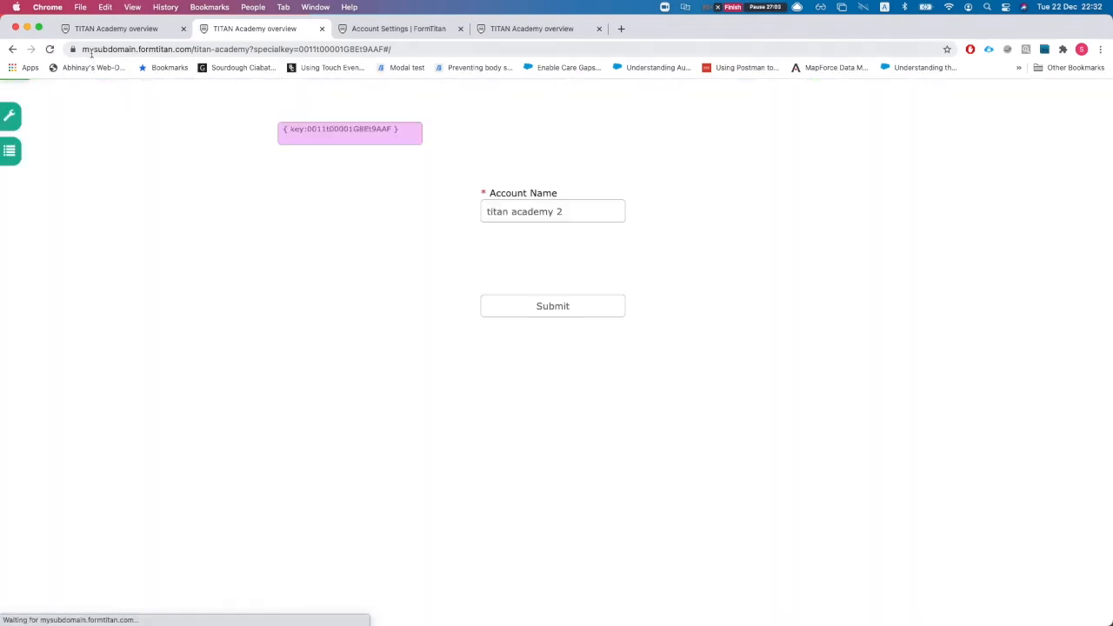
# Return to the form editor, enable custom messages in the Error Messages settings and open their configuration.
pyautogui.click(116, 29)
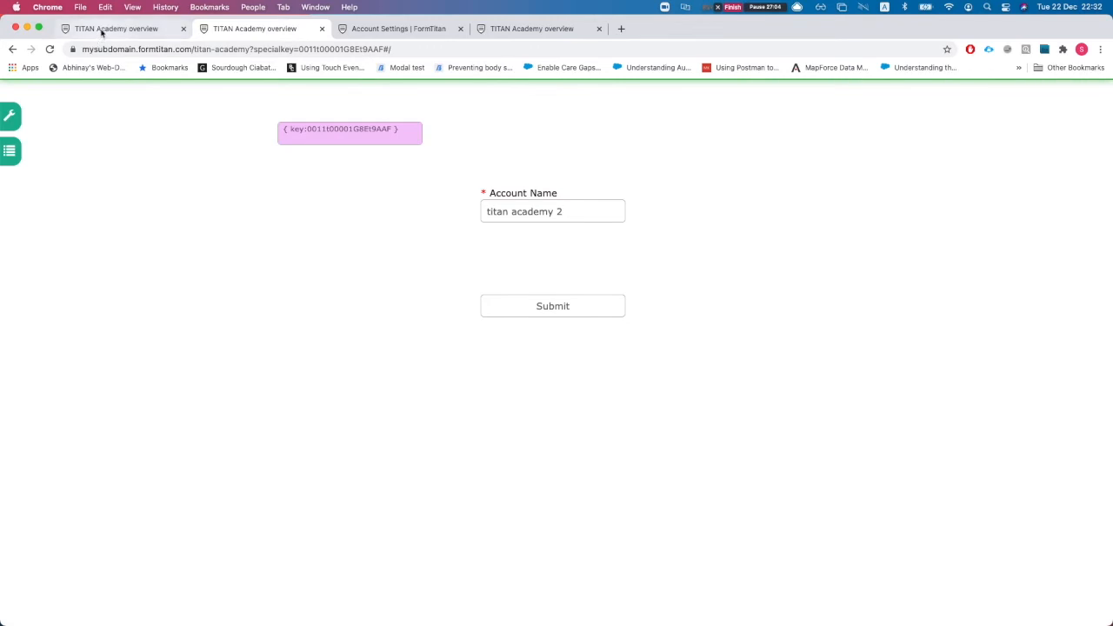
pyautogui.click(1005, 213)
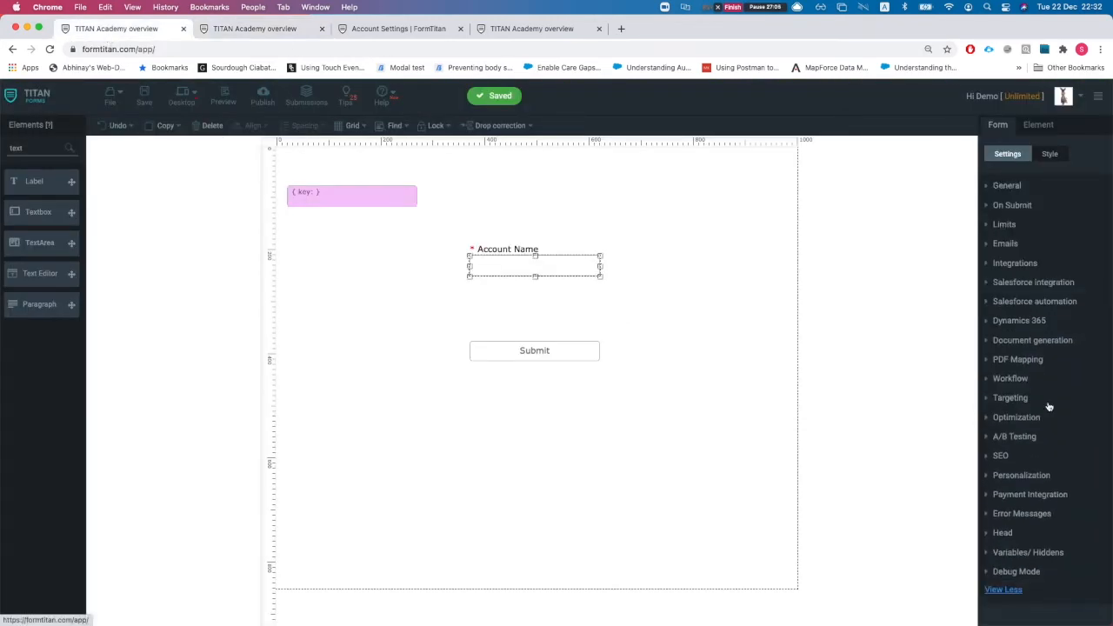
pyautogui.click(1021, 513)
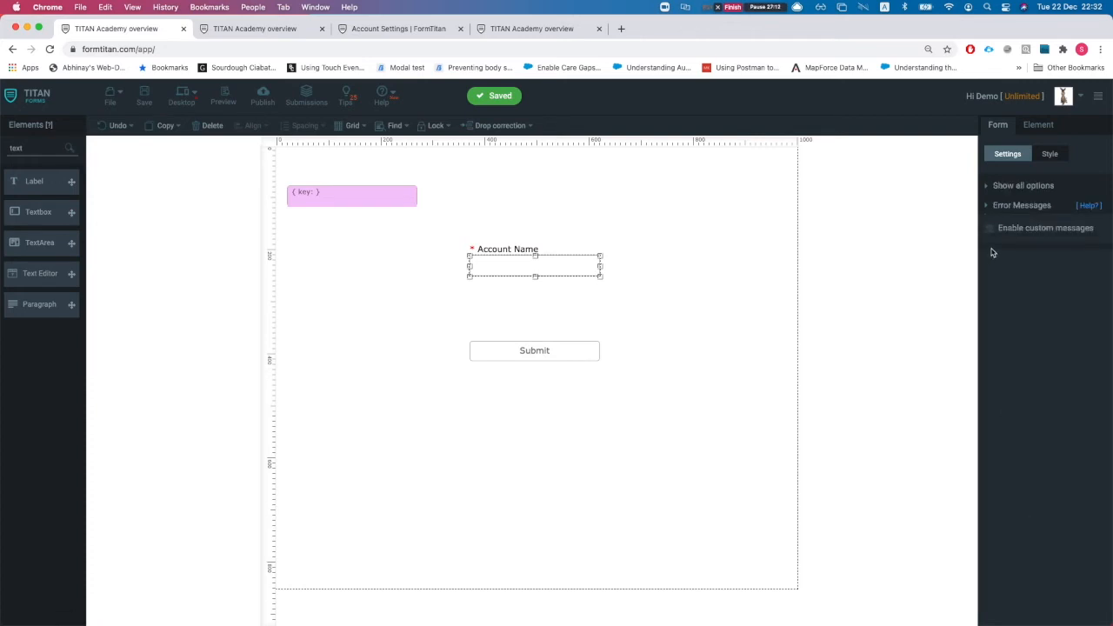
pyautogui.click(991, 229)
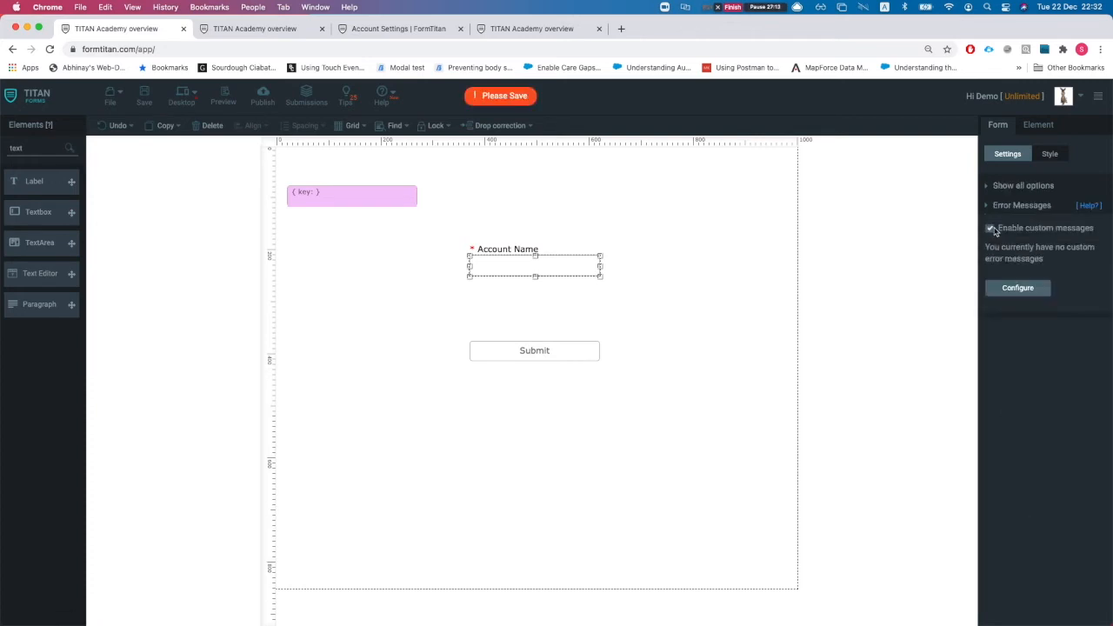
pyautogui.click(1016, 287)
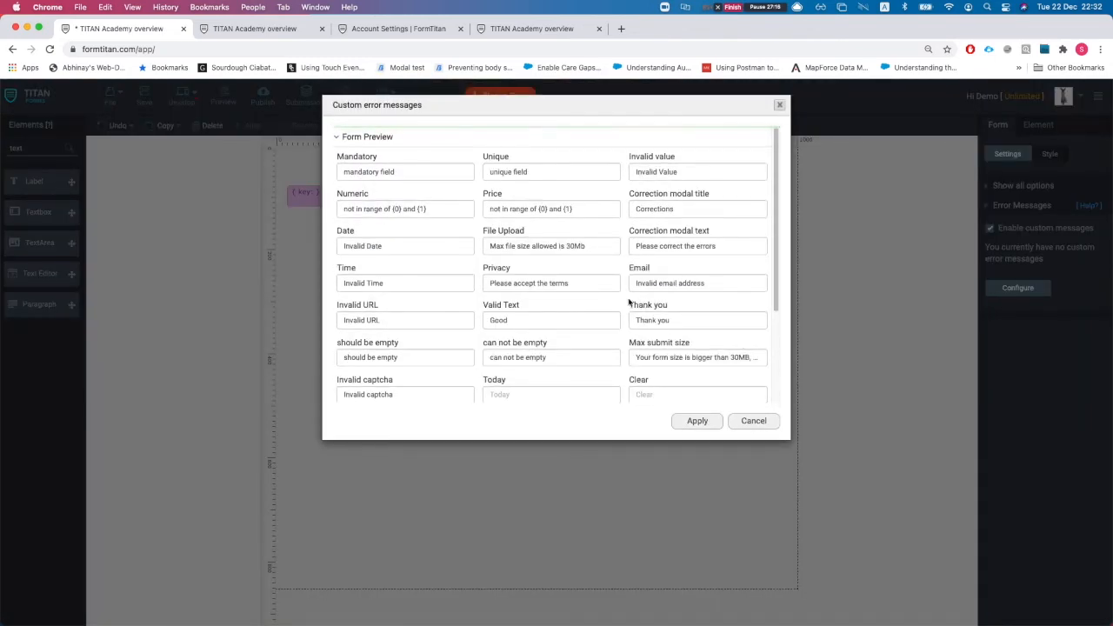
# Examine the Form Preview messages among the custom error messages, including Today, Valid Text and Thank you.
pyautogui.scroll(-1, 610, 322)
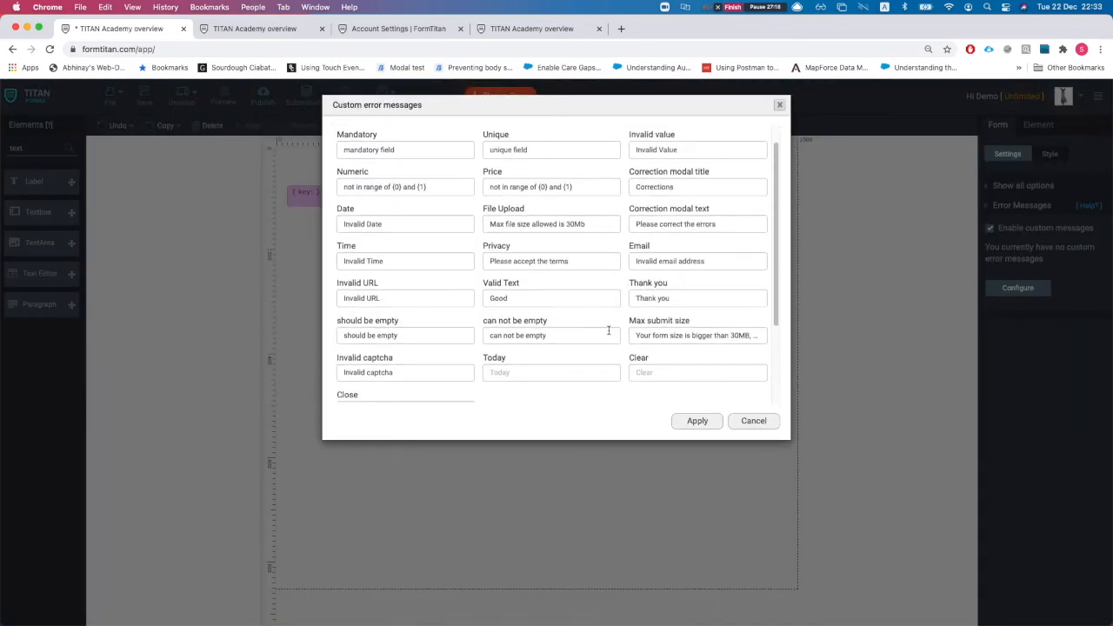
pyautogui.scroll(1, 592, 357)
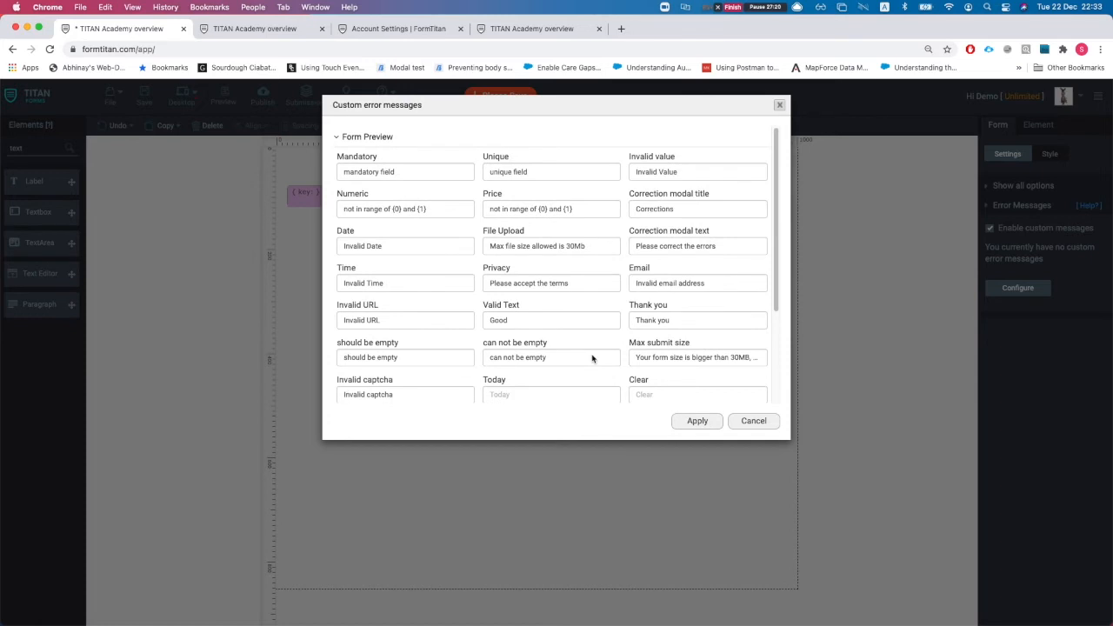
pyautogui.scroll(-1, 565, 346)
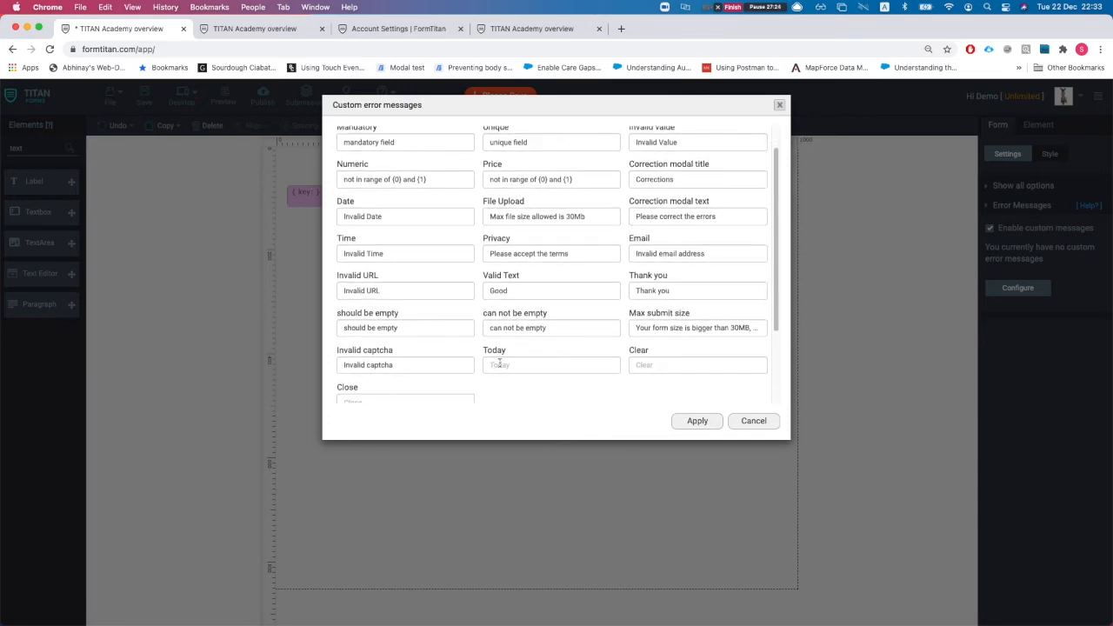
pyautogui.scroll(-1, 510, 365)
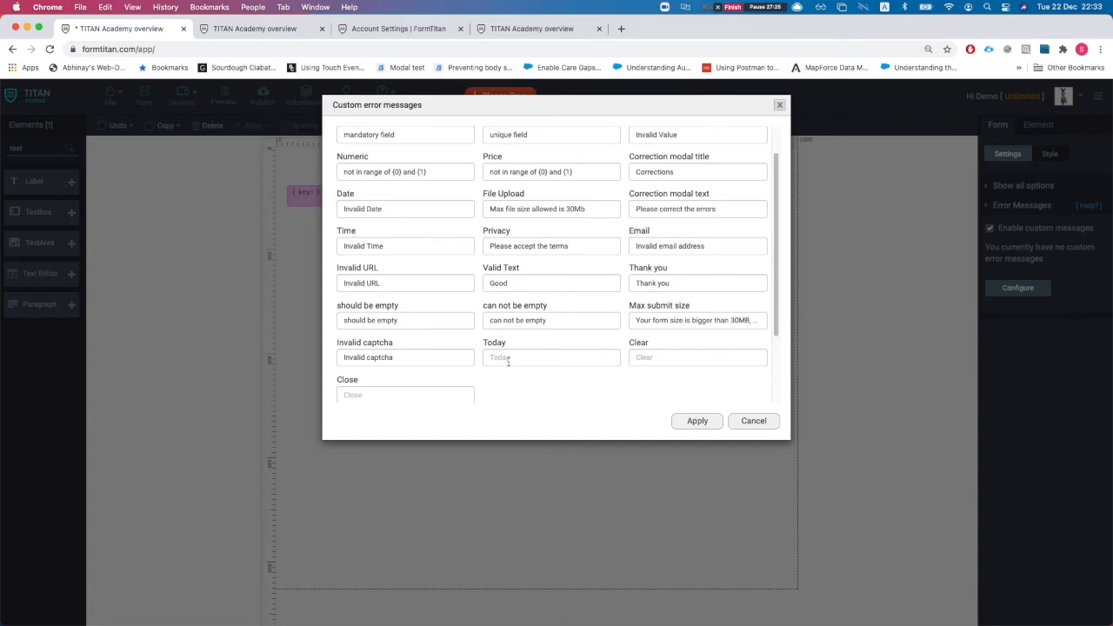
pyautogui.click(509, 358)
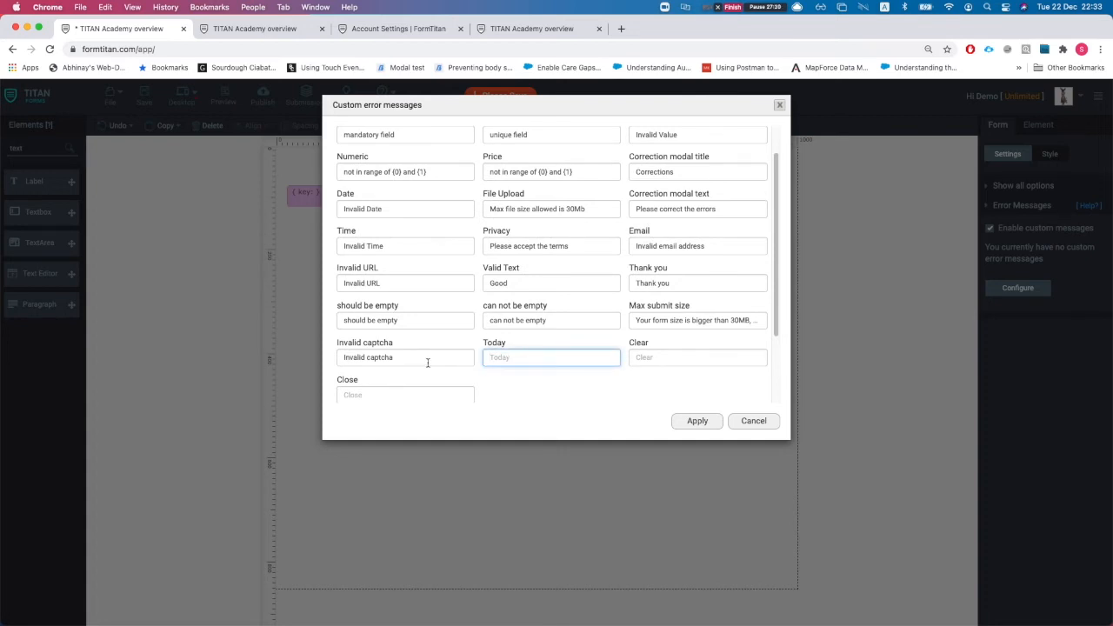
pyautogui.scroll(1, 427, 308)
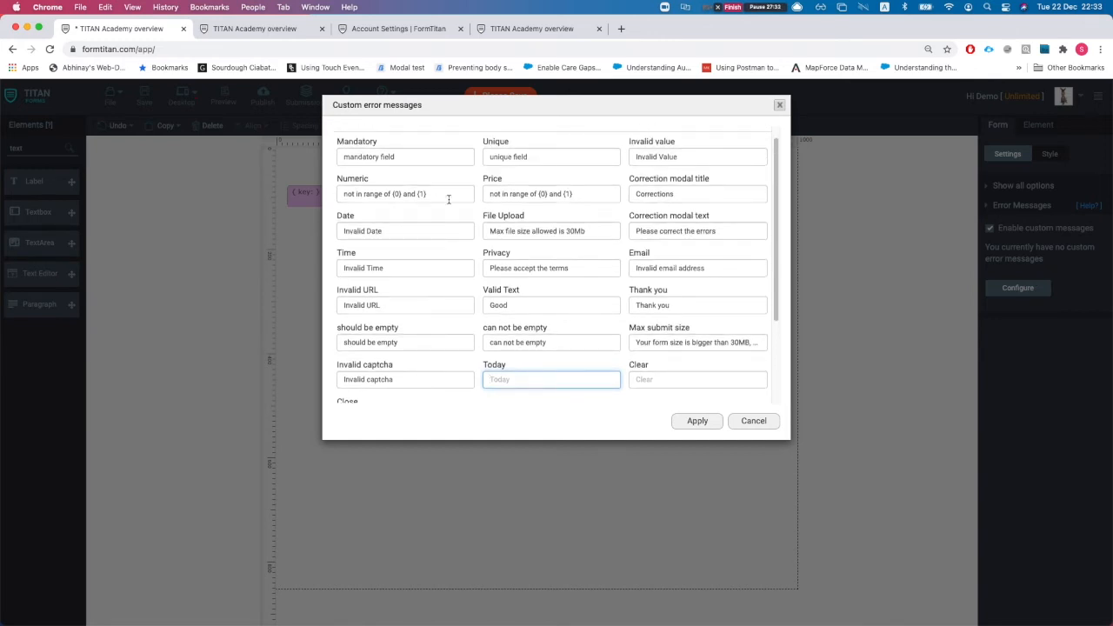
pyautogui.scroll(1, 550, 293)
pyautogui.doubleClick(510, 318)
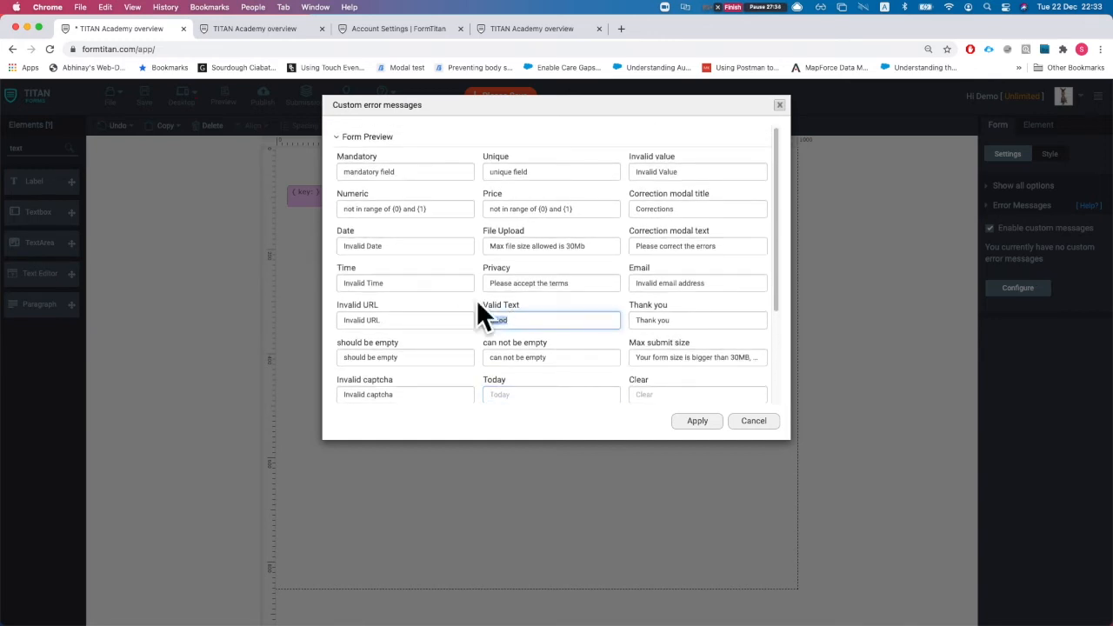
pyautogui.doubleClick(698, 322)
pyautogui.scroll(-6, 620, 322)
pyautogui.scroll(1, 626, 231)
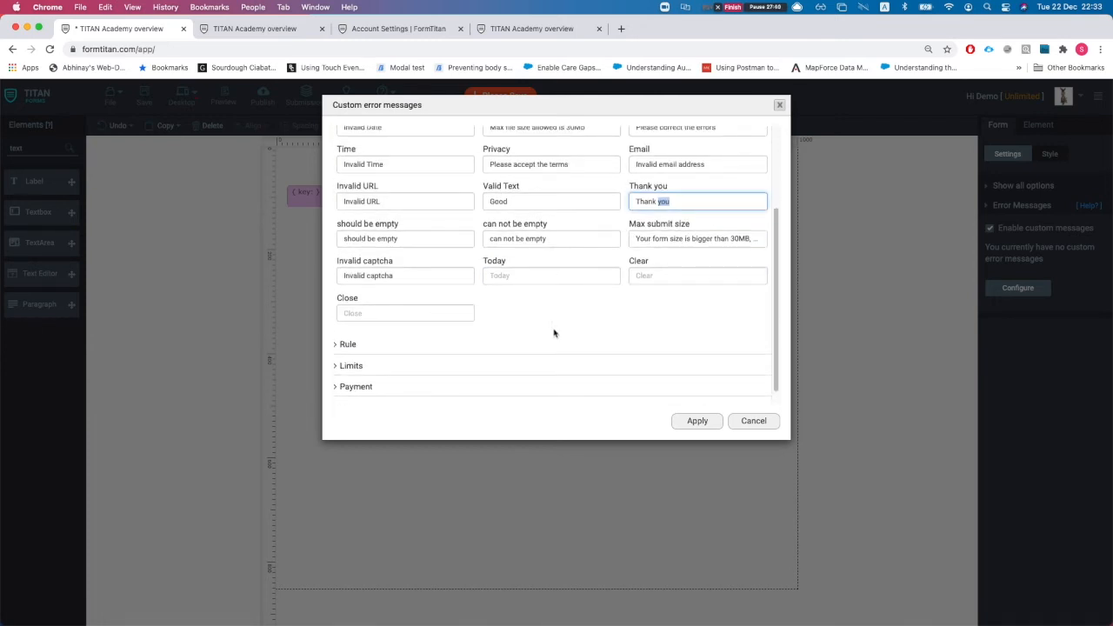
pyautogui.scroll(-1, 544, 279)
pyautogui.scroll(2, 537, 291)
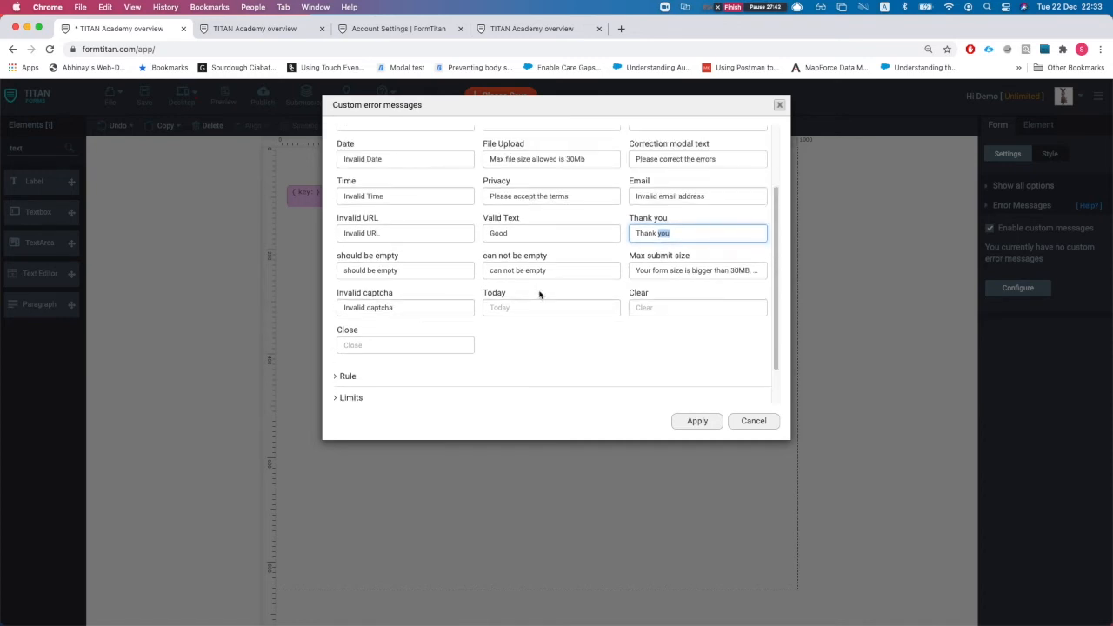
pyautogui.scroll(1, 541, 296)
pyautogui.scroll(-3, 522, 313)
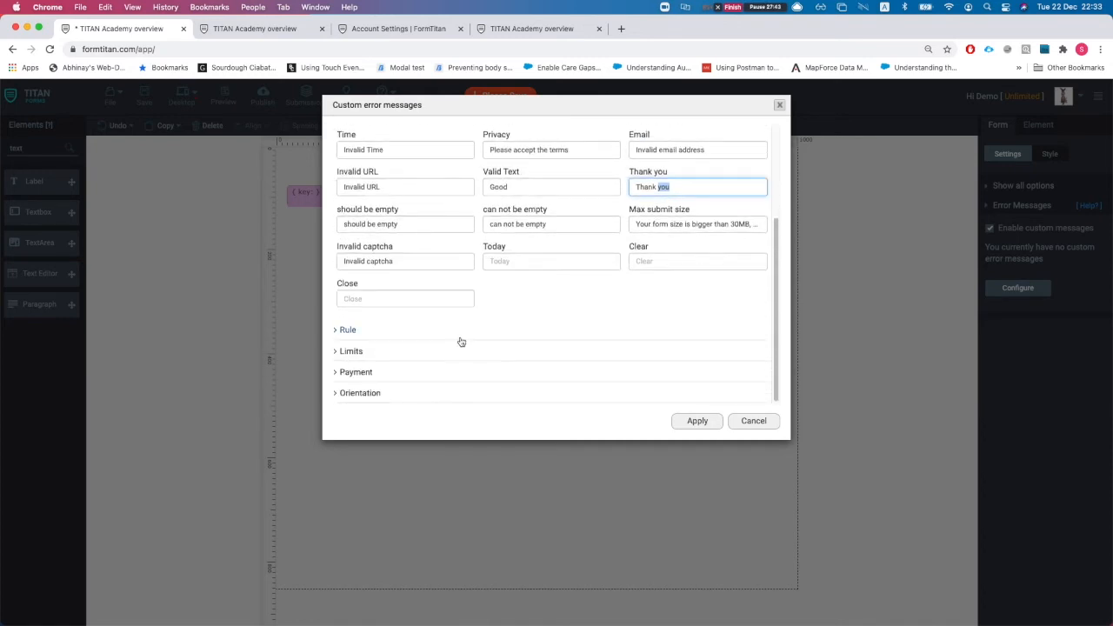
# Look through the Rule, Limits, Payment and Orientation messages, then close them without applying and disable custom messages.
pyautogui.click(348, 329)
pyautogui.click(376, 338)
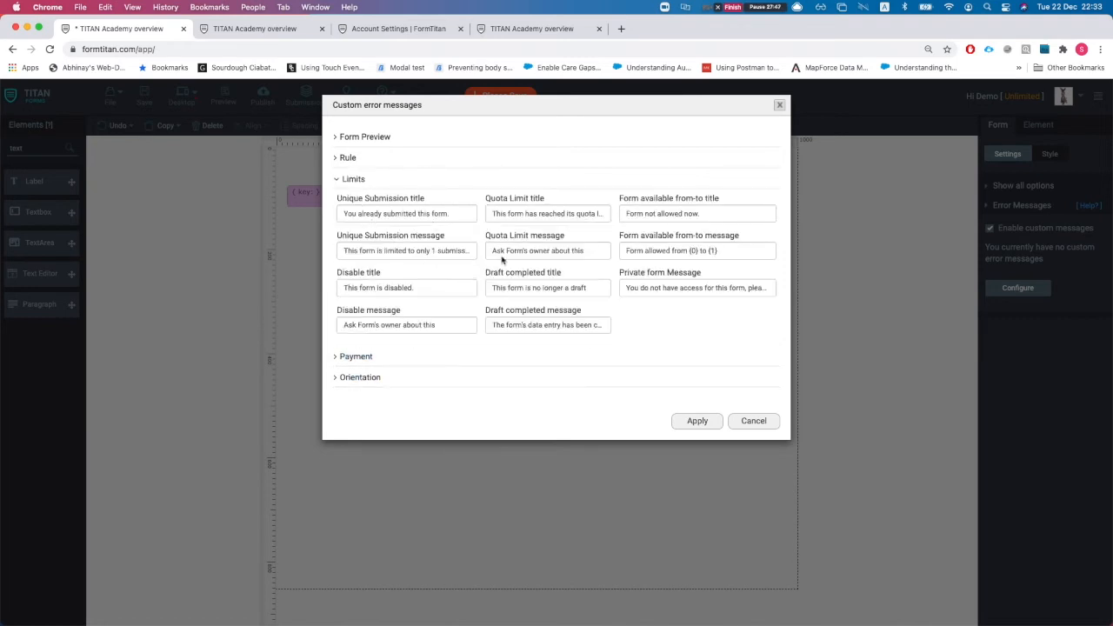
pyautogui.click(372, 355)
pyautogui.scroll(-5, 406, 346)
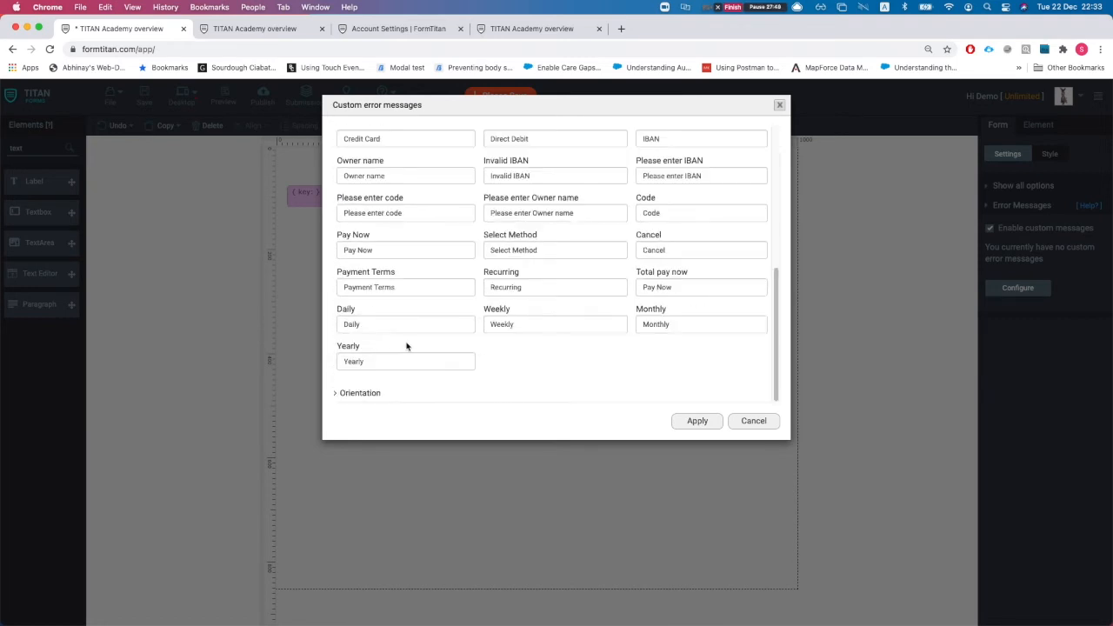
pyautogui.click(374, 394)
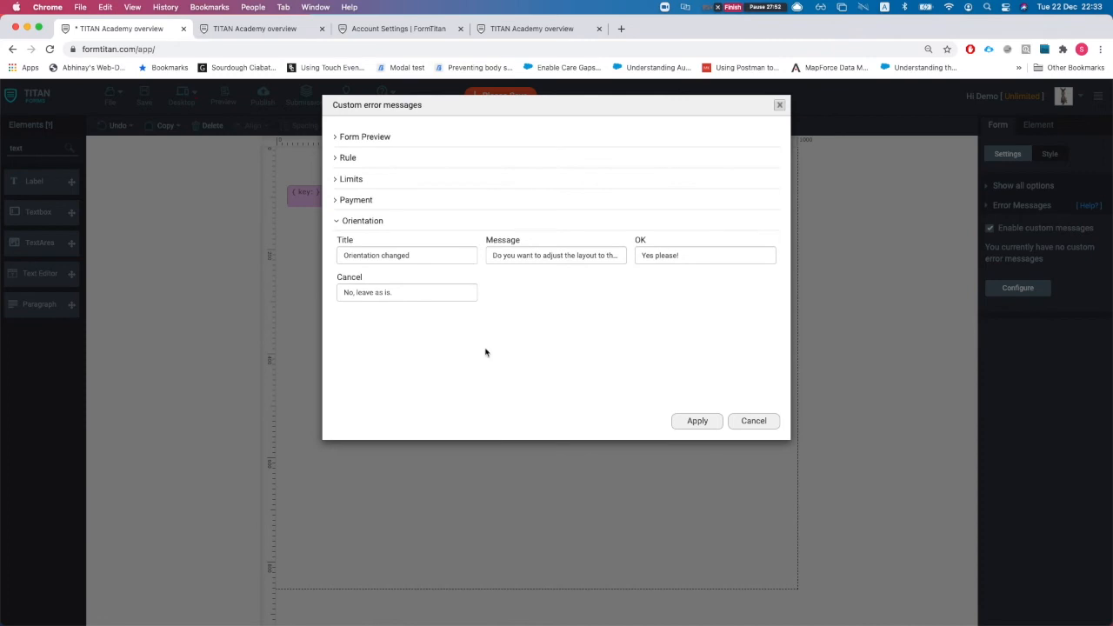
pyautogui.click(754, 422)
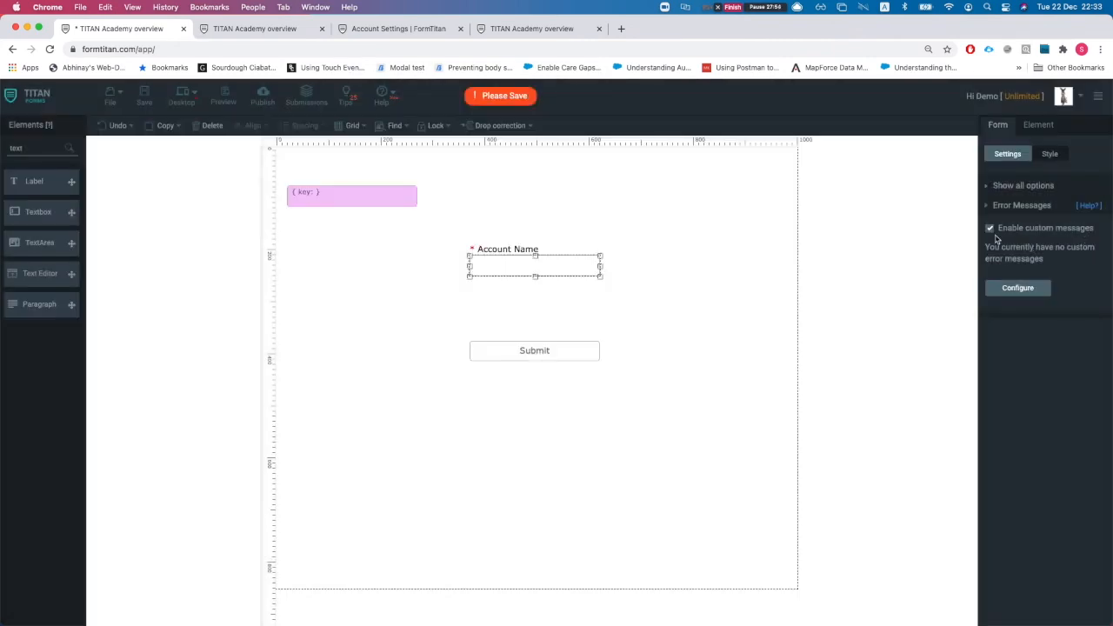
pyautogui.click(990, 229)
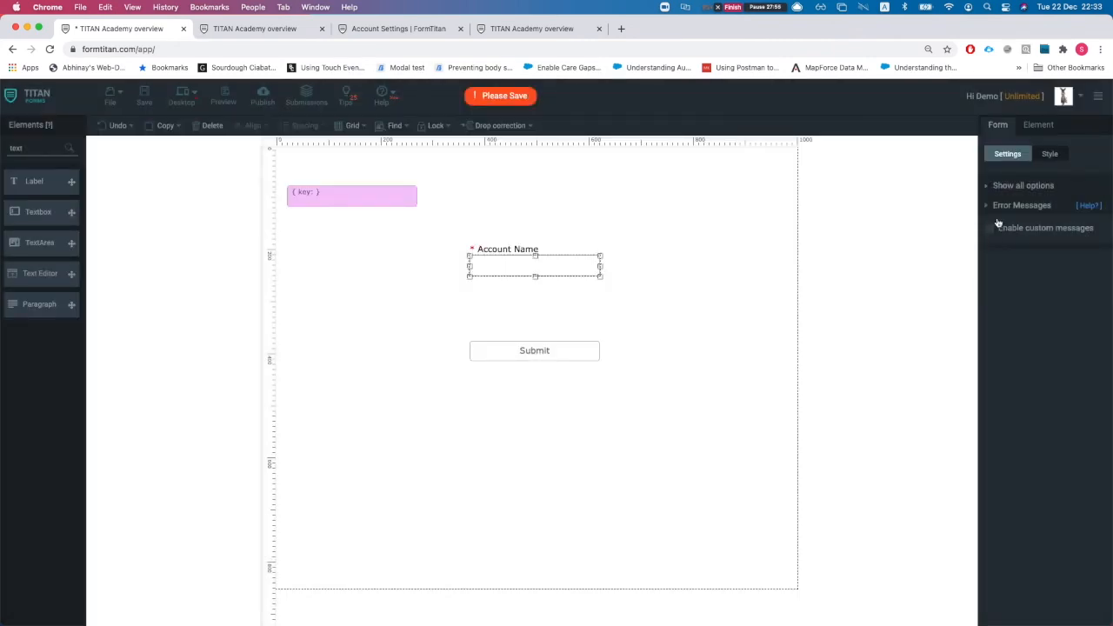
# Look at the form's Head settings and their empty Content area without entering any code.
pyautogui.click(1014, 187)
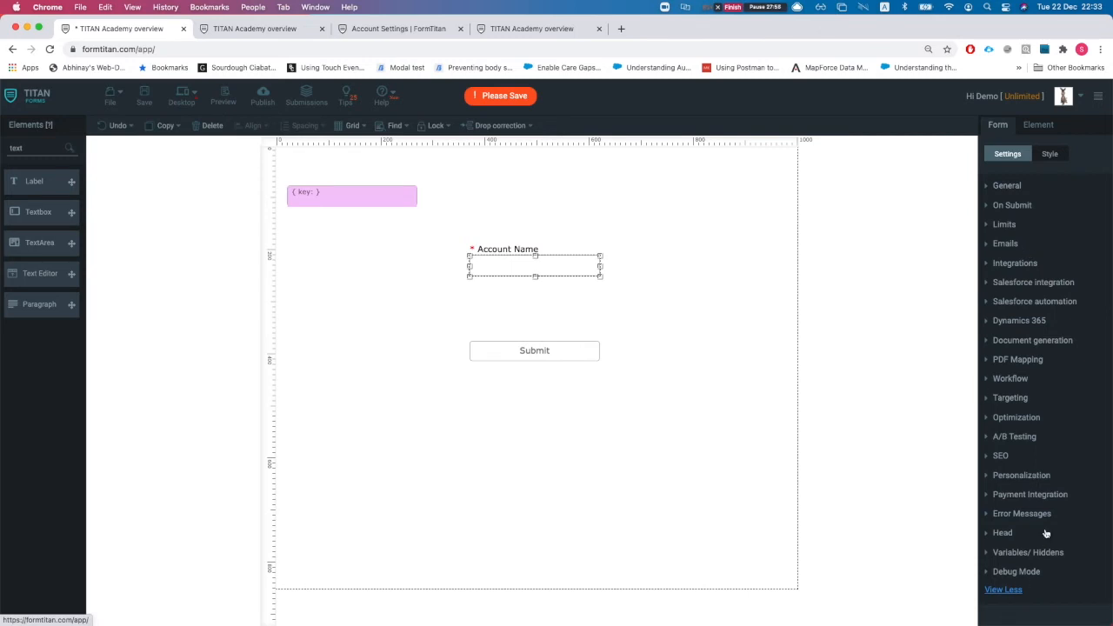
pyautogui.click(1000, 533)
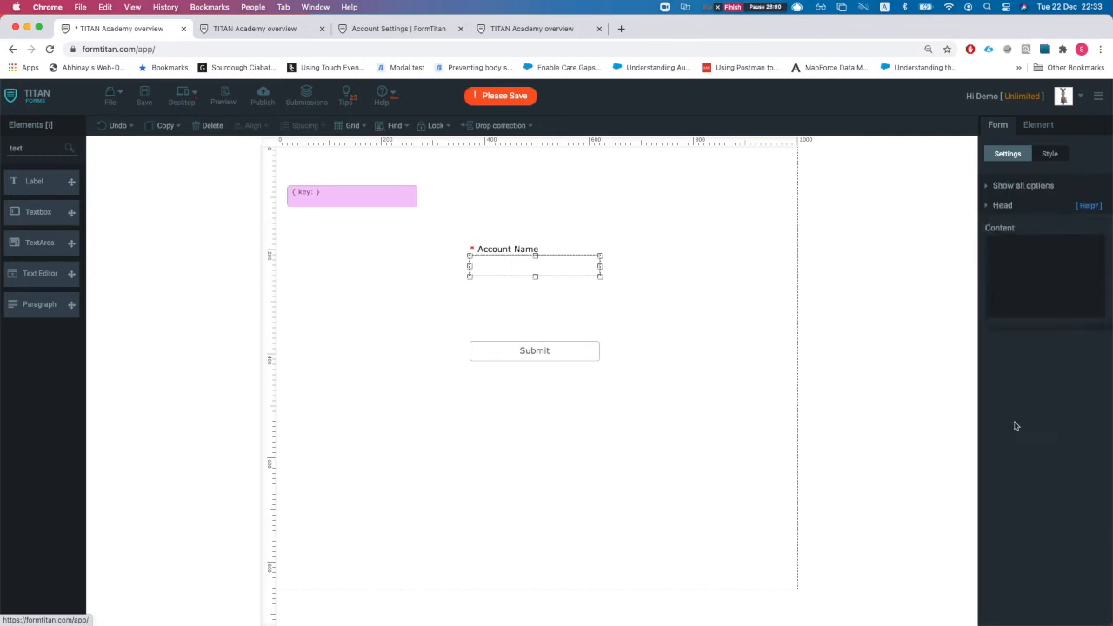
pyautogui.click(1019, 259)
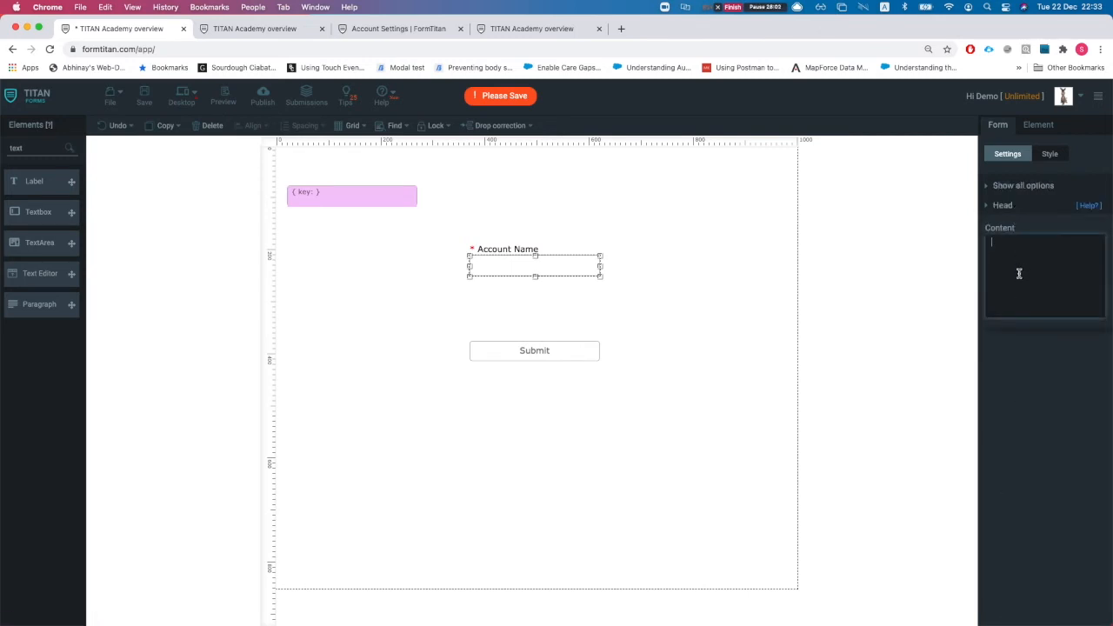
pyautogui.click(1005, 208)
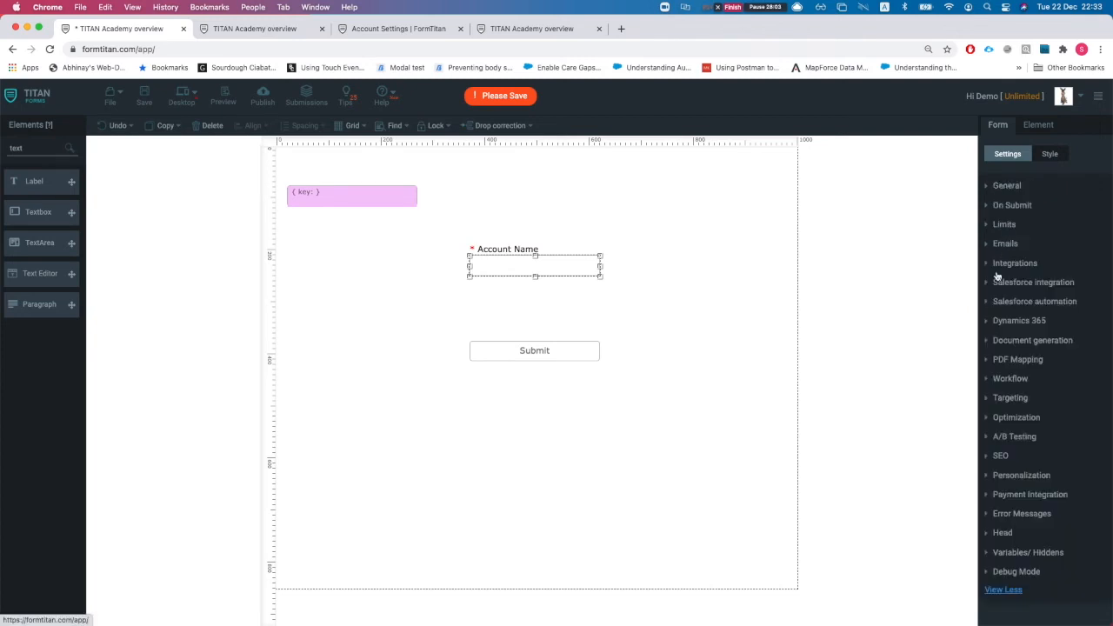
# Turn off Ignore validations in the form's Debug Mode settings.
pyautogui.click(1016, 573)
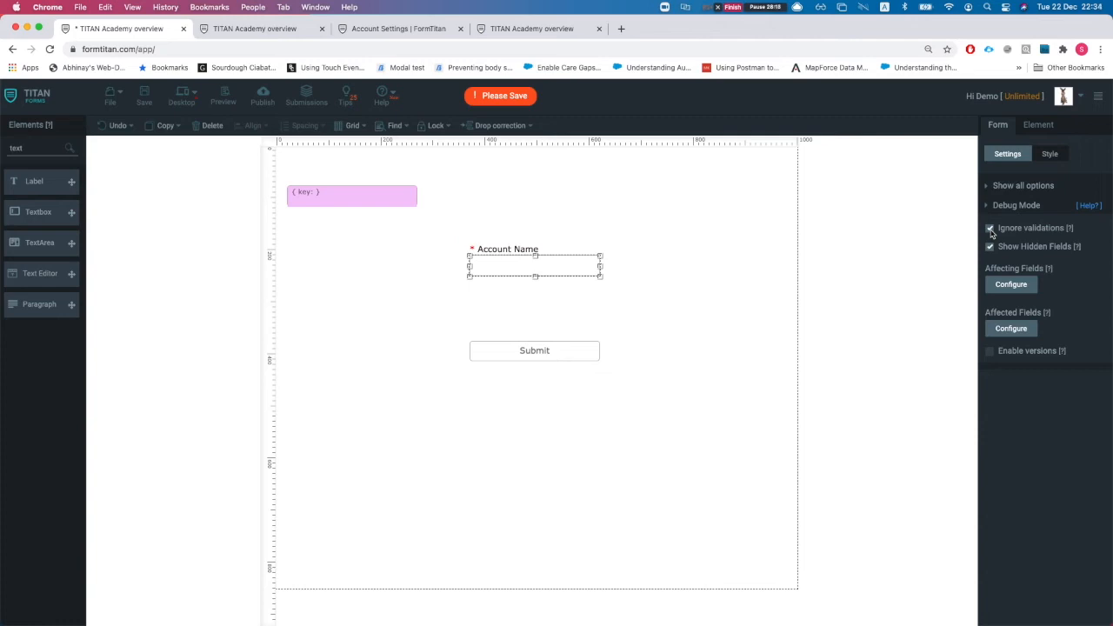
pyautogui.click(989, 229)
pyautogui.click(412, 202)
pyautogui.click(521, 206)
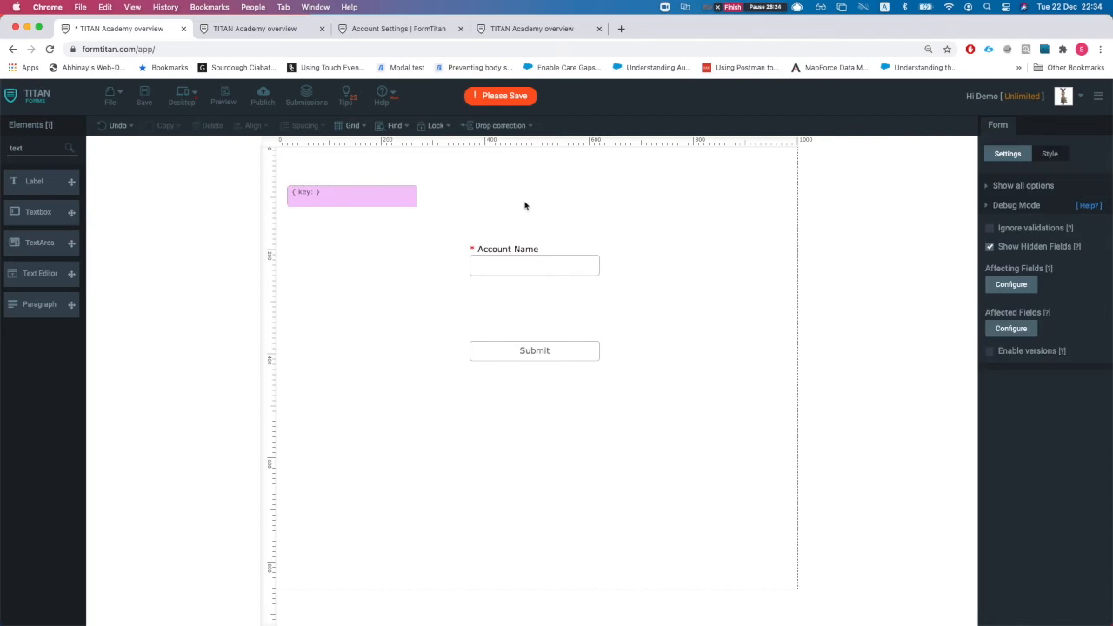
# Enable versions in the Debug Mode settings and save the form, checking the Form Versions list before and after saving.
pyautogui.click(991, 353)
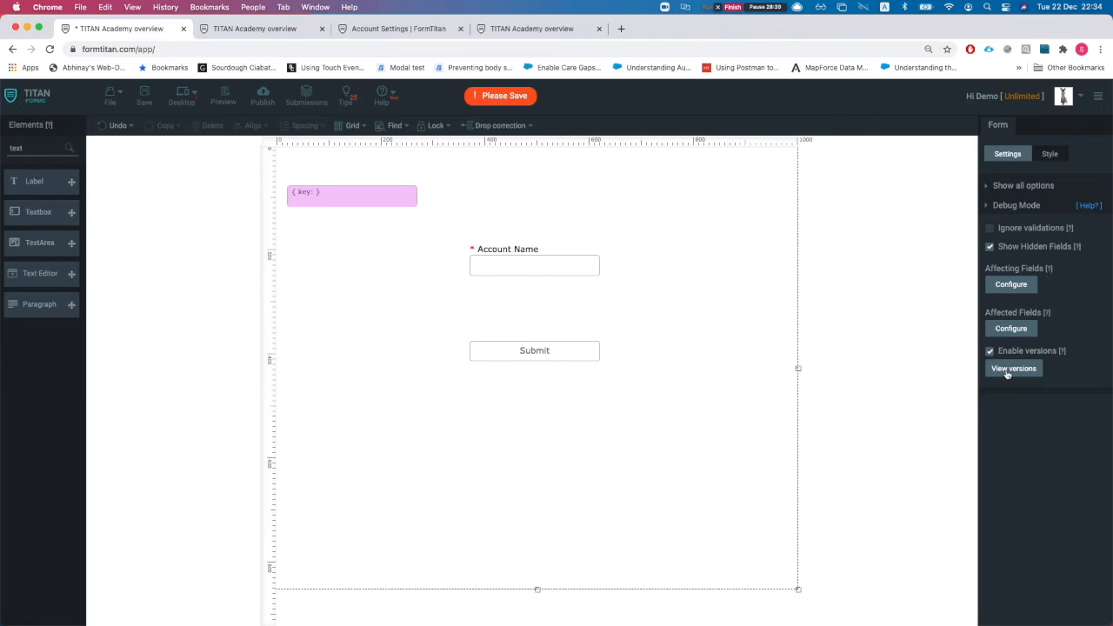
pyautogui.click(1008, 370)
pyautogui.click(675, 357)
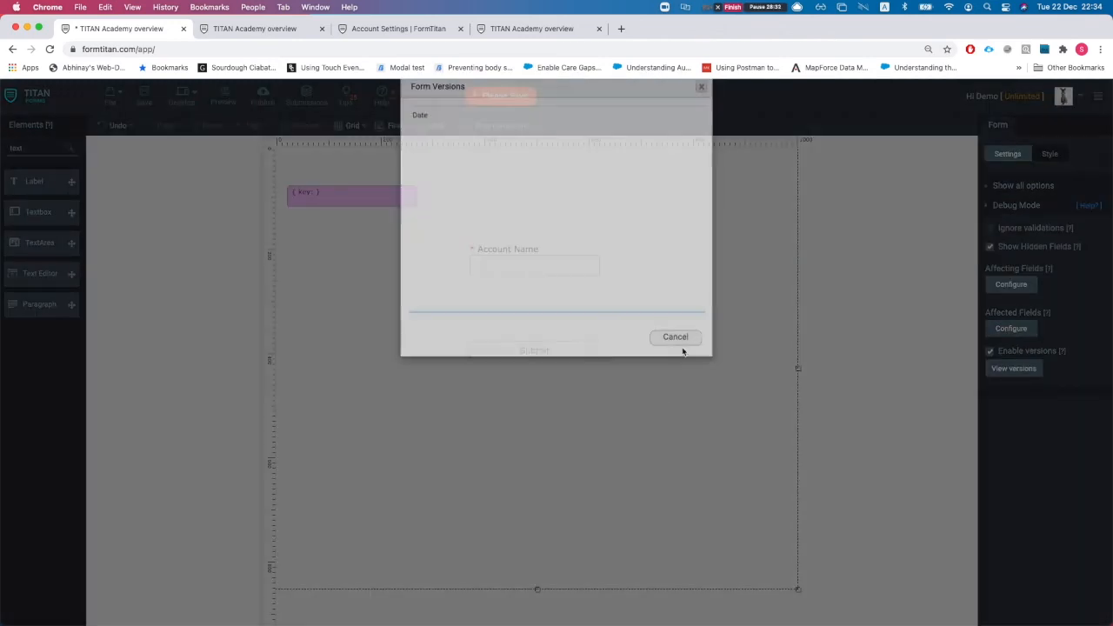
pyautogui.click(144, 97)
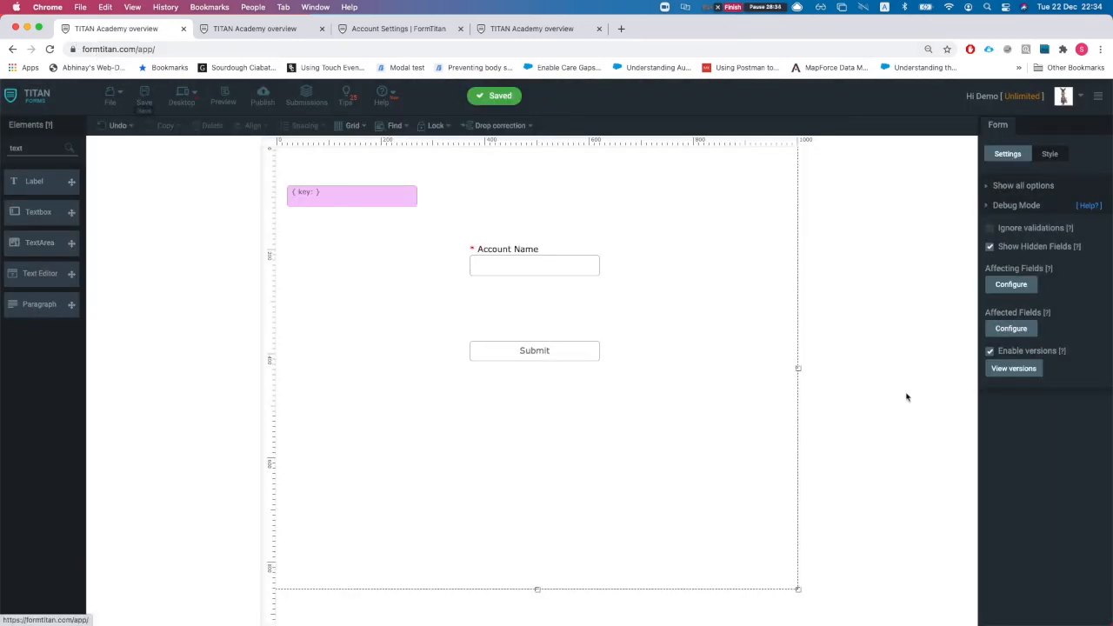
pyautogui.click(1013, 372)
pyautogui.click(674, 356)
# Inspect the Affected fields overview and expand the Get entries that affect the hidden key field.
pyautogui.click(1010, 330)
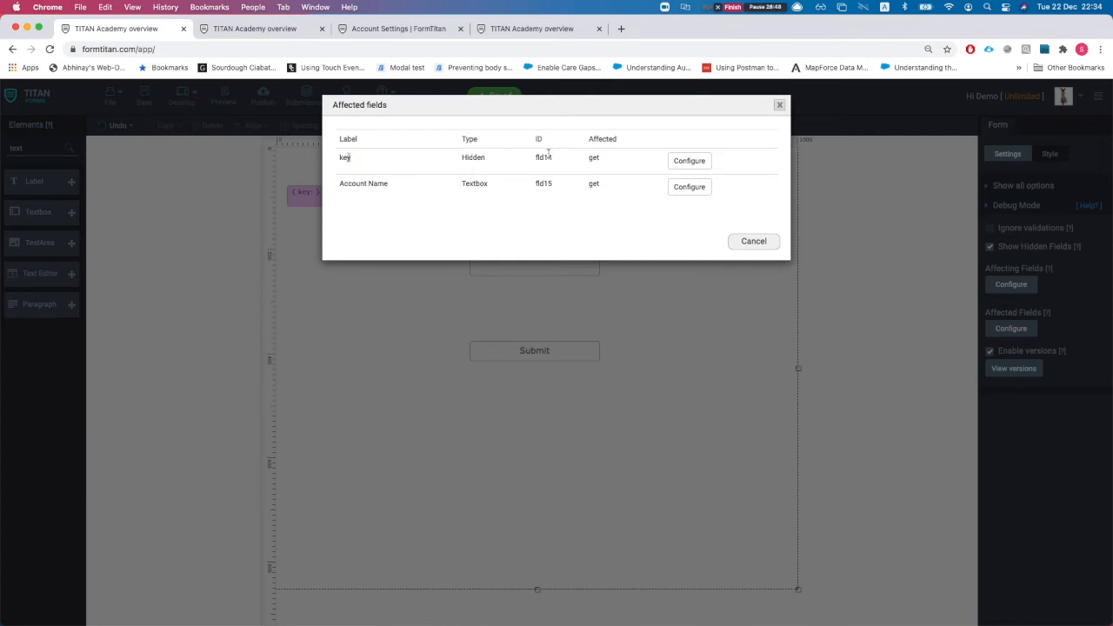
pyautogui.doubleClick(593, 158)
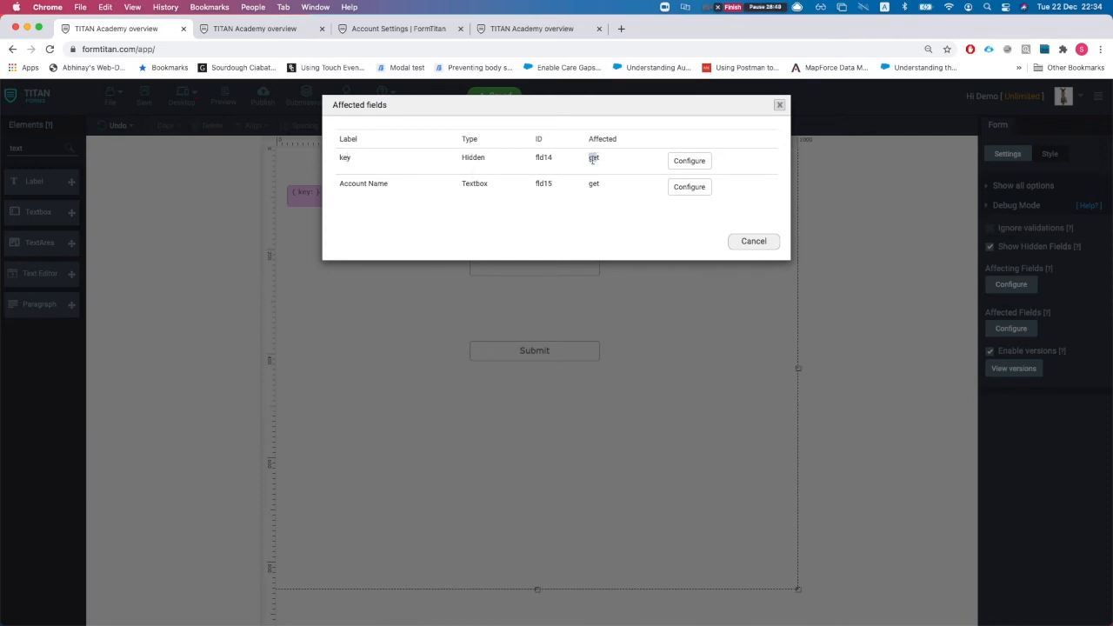
pyautogui.click(687, 162)
pyautogui.click(345, 148)
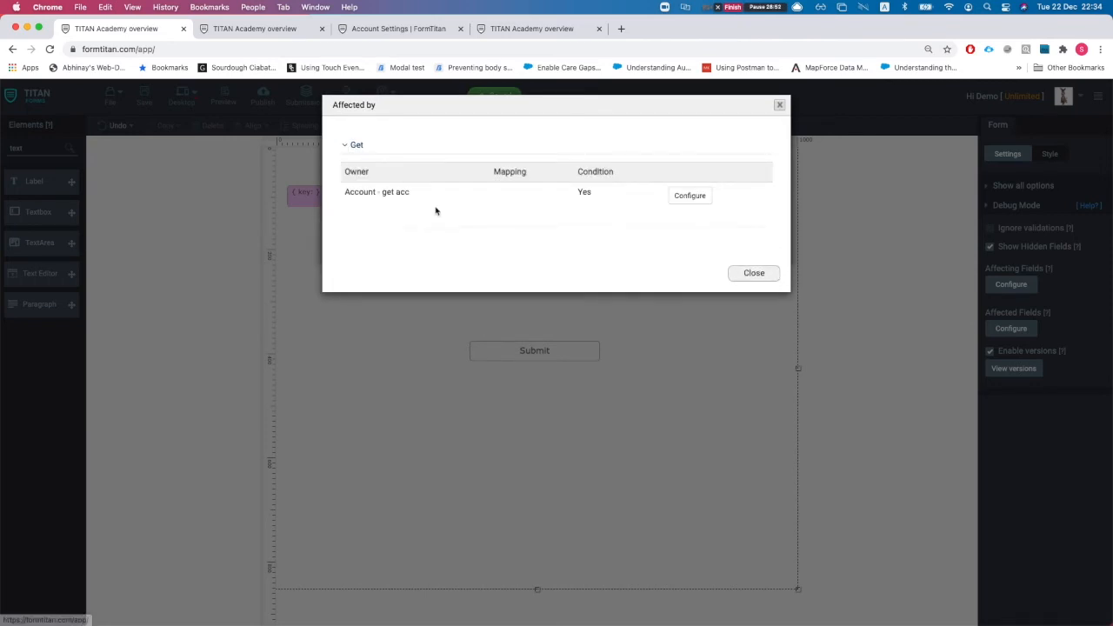
# Check the condition column of the key field's Get entry and inspect the Get entry that affects the Account Name textbox.
pyautogui.doubleClick(588, 191)
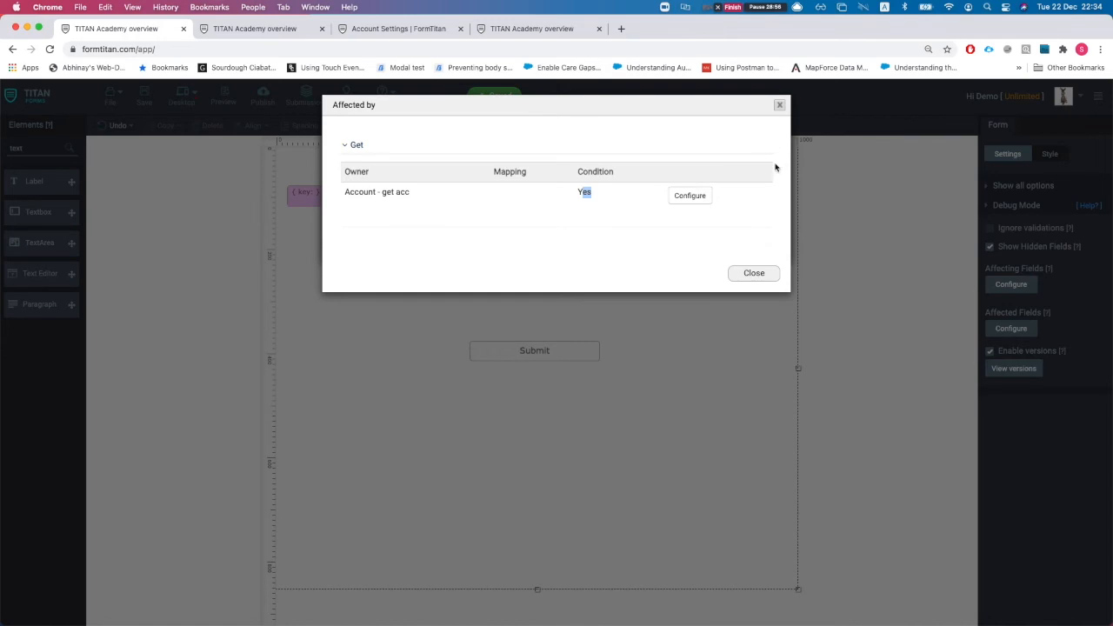
pyautogui.click(753, 273)
pyautogui.click(752, 241)
pyautogui.click(1019, 331)
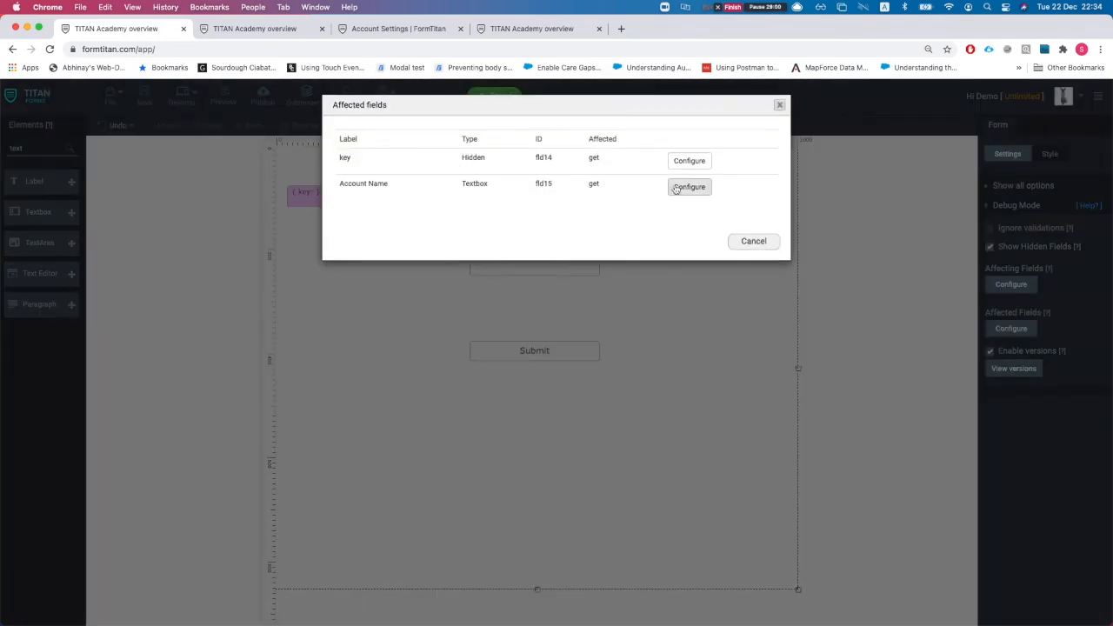
pyautogui.click(683, 186)
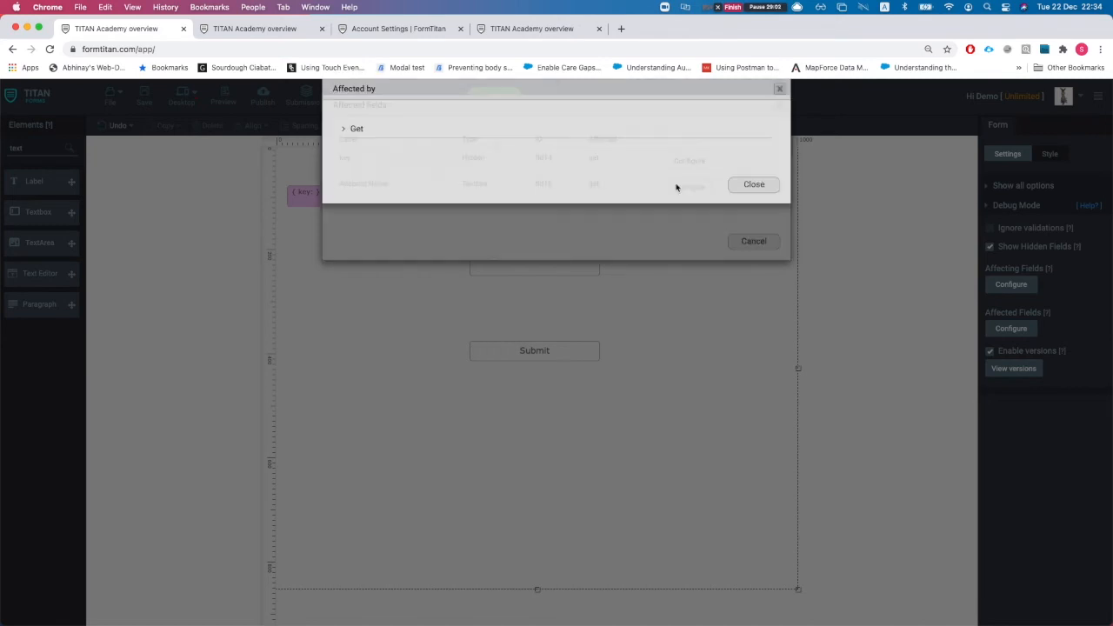
pyautogui.click(377, 145)
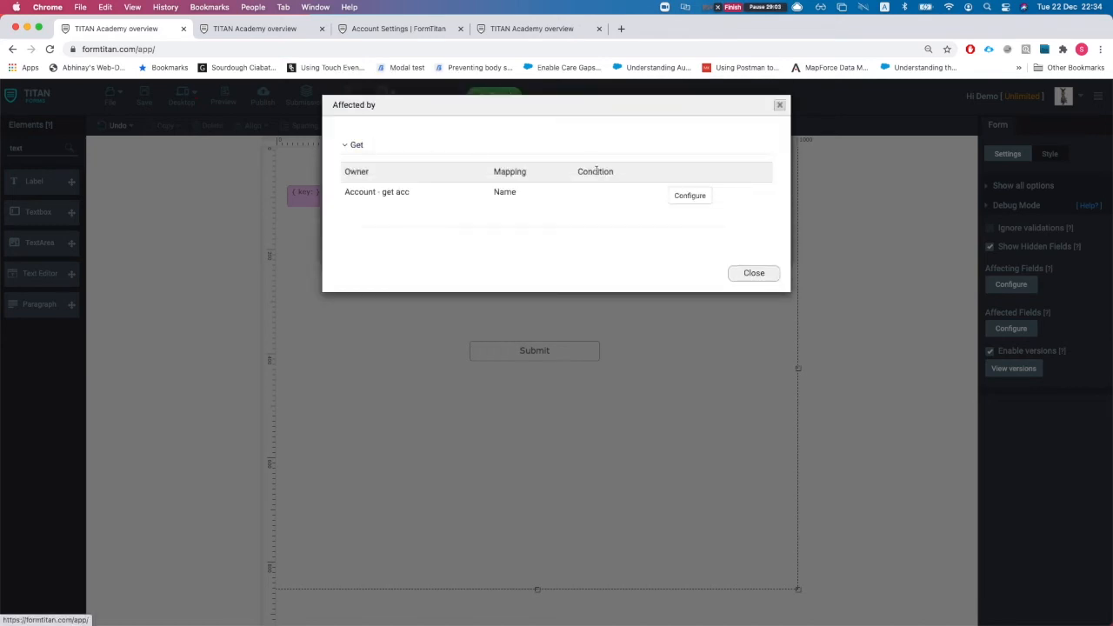
pyautogui.click(779, 104)
pyautogui.click(748, 216)
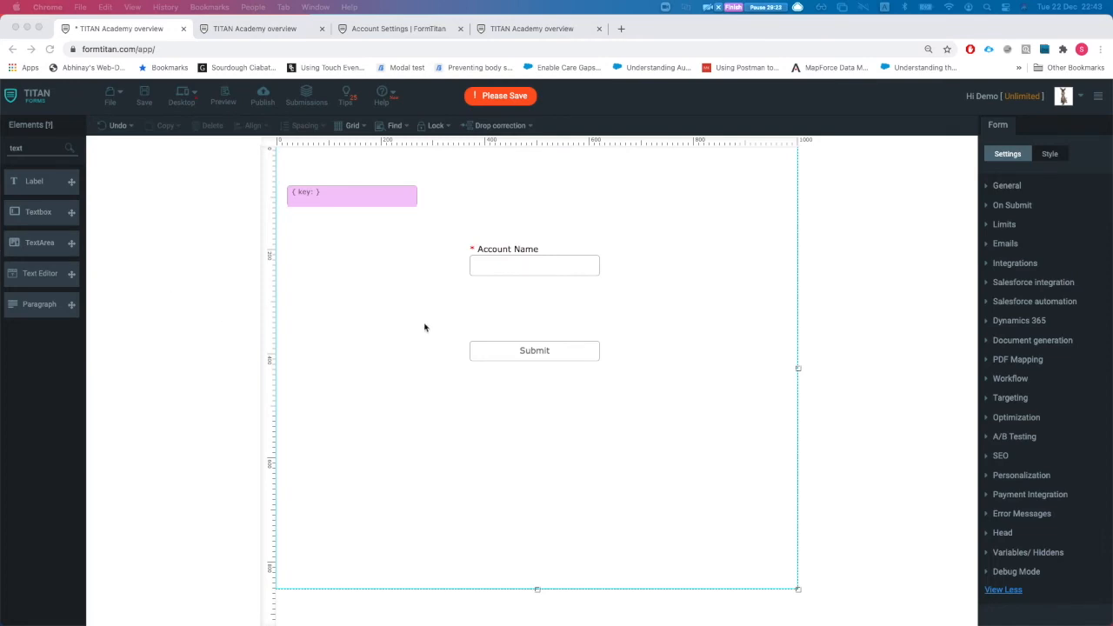
# Try the Read Only, Disabled and Disallow paste options of the Account Name textbox, turning each one off again.
pyautogui.click(492, 273)
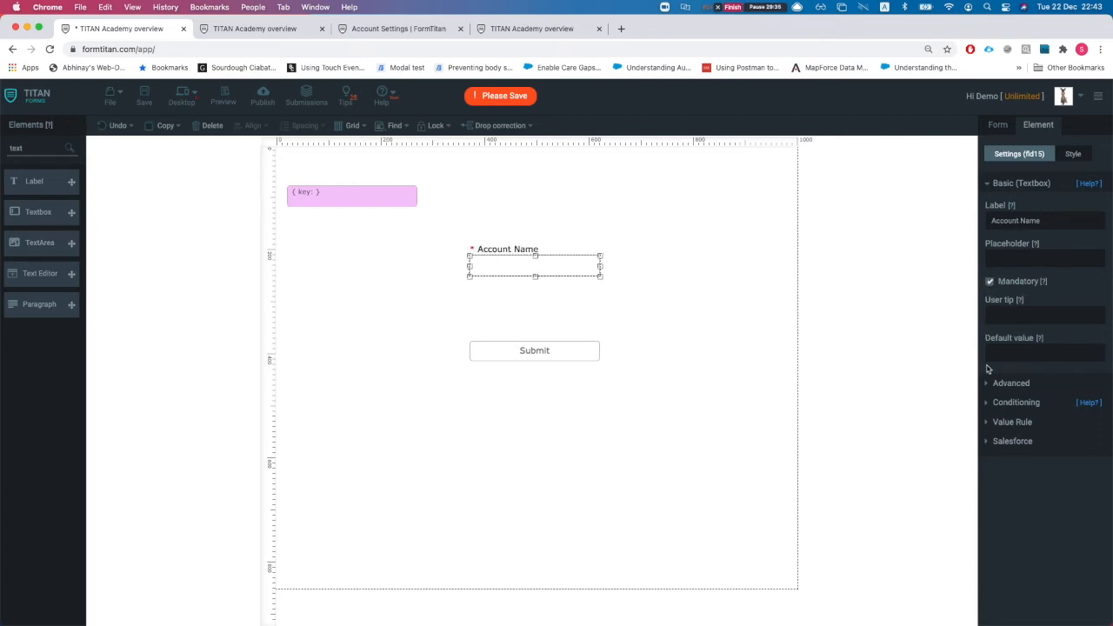
pyautogui.click(1013, 382)
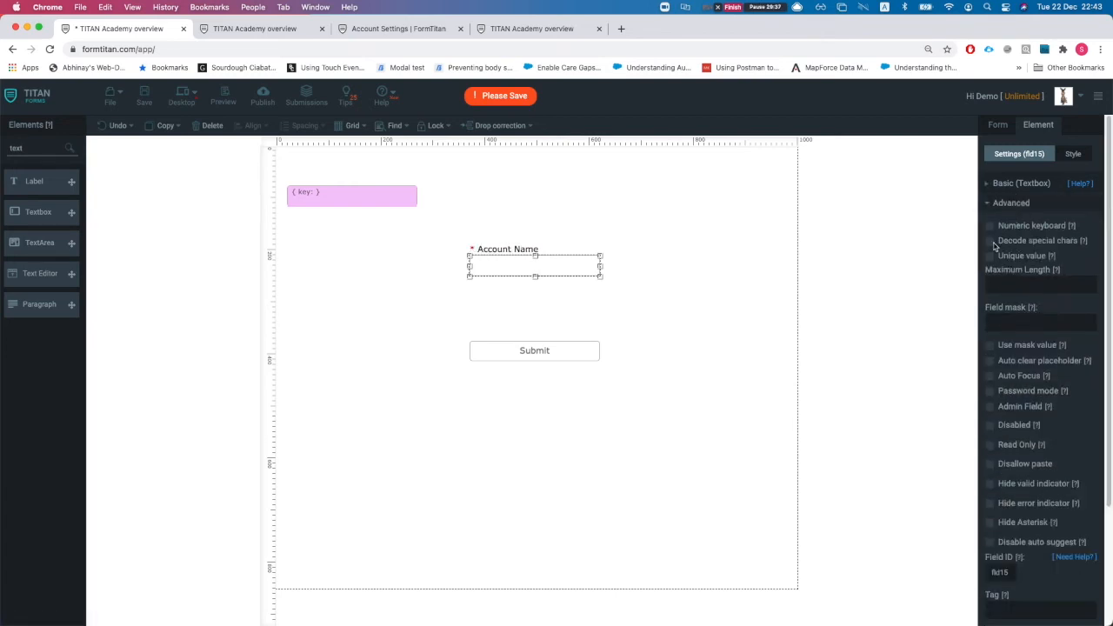
pyautogui.scroll(-2, 1000, 295)
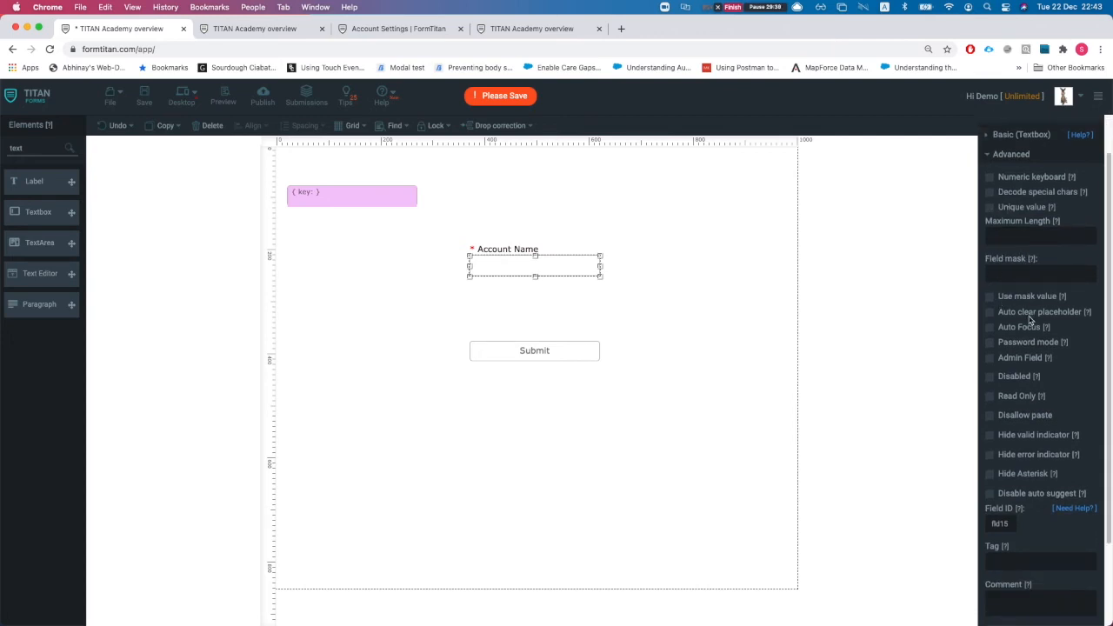
pyautogui.click(990, 396)
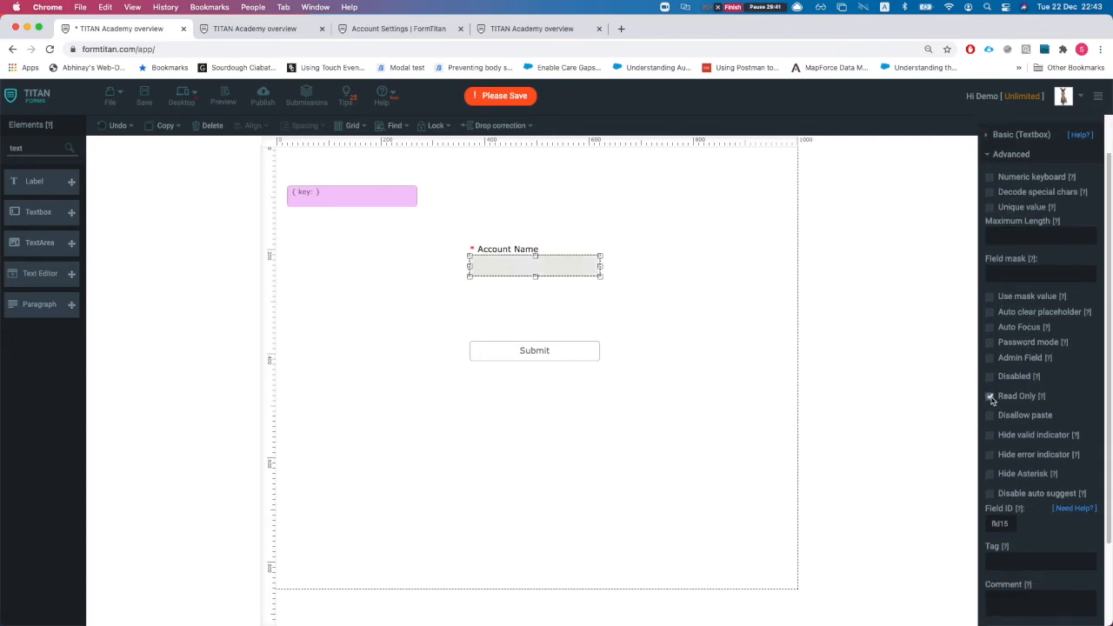
pyautogui.click(990, 377)
pyautogui.click(989, 377)
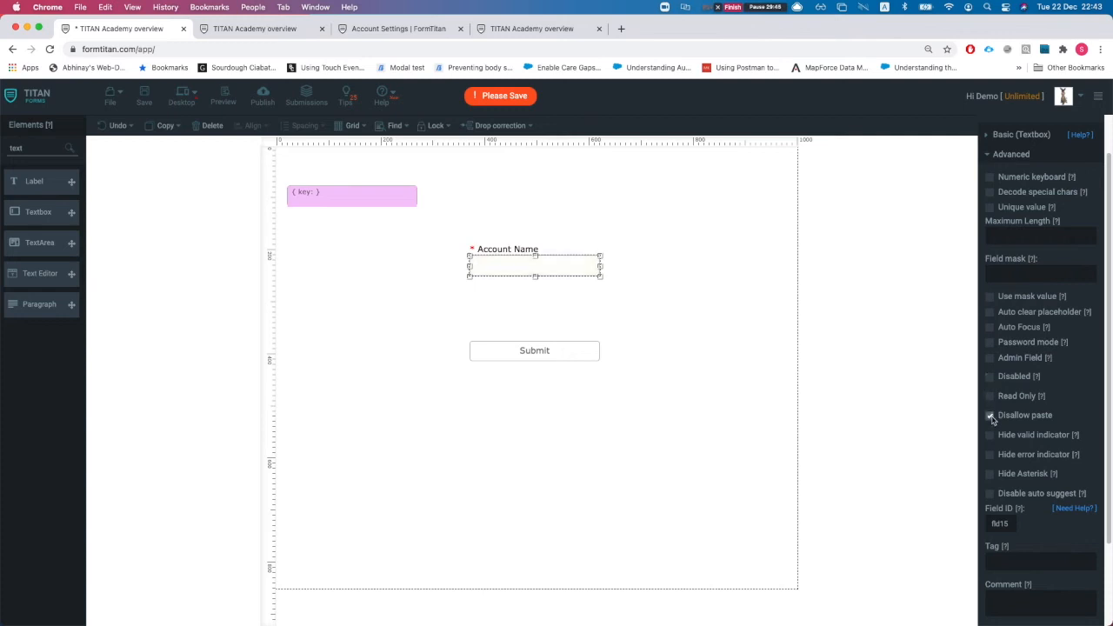
pyautogui.click(990, 415)
pyautogui.scroll(2, 1007, 450)
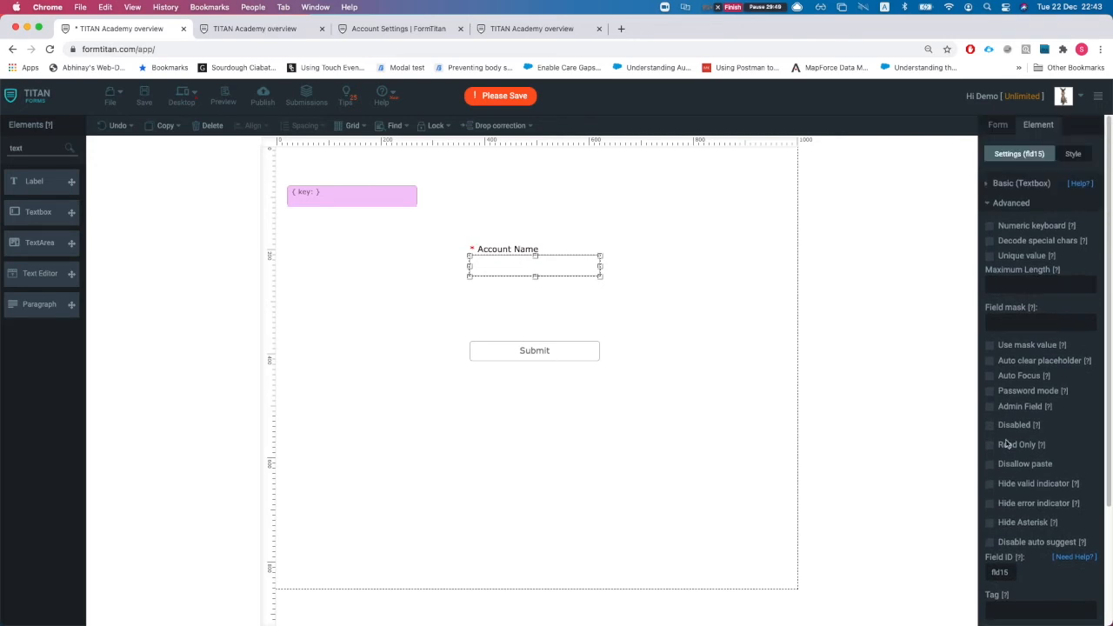
# Start a condition rule on the Account Name textbox that checks whether the current field Is not empty.
pyautogui.scroll(-6, 1006, 439)
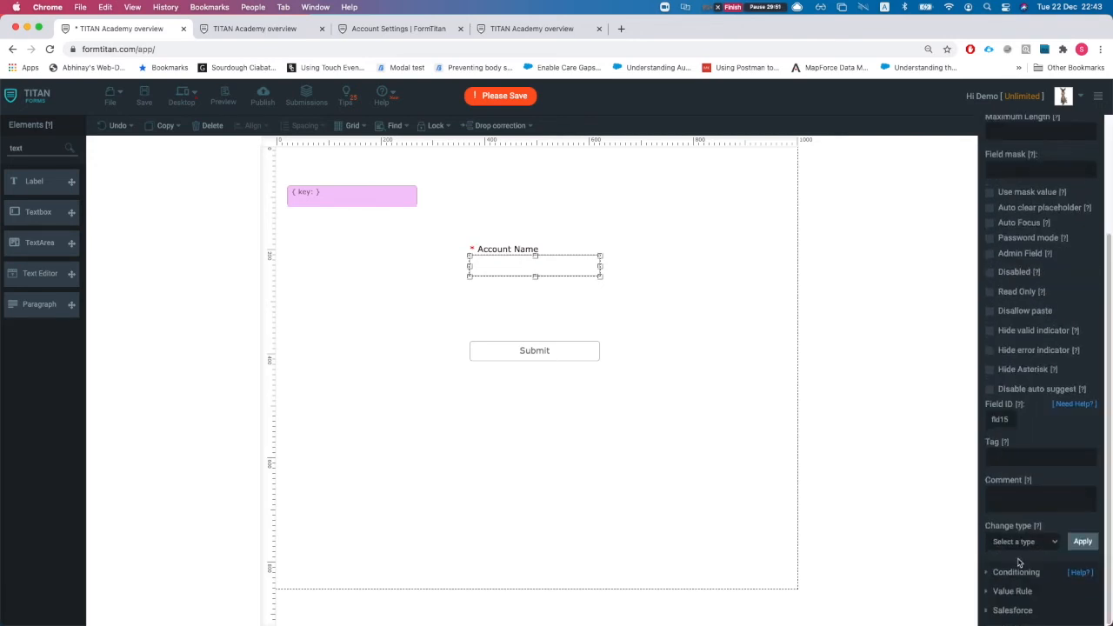
pyautogui.click(1011, 572)
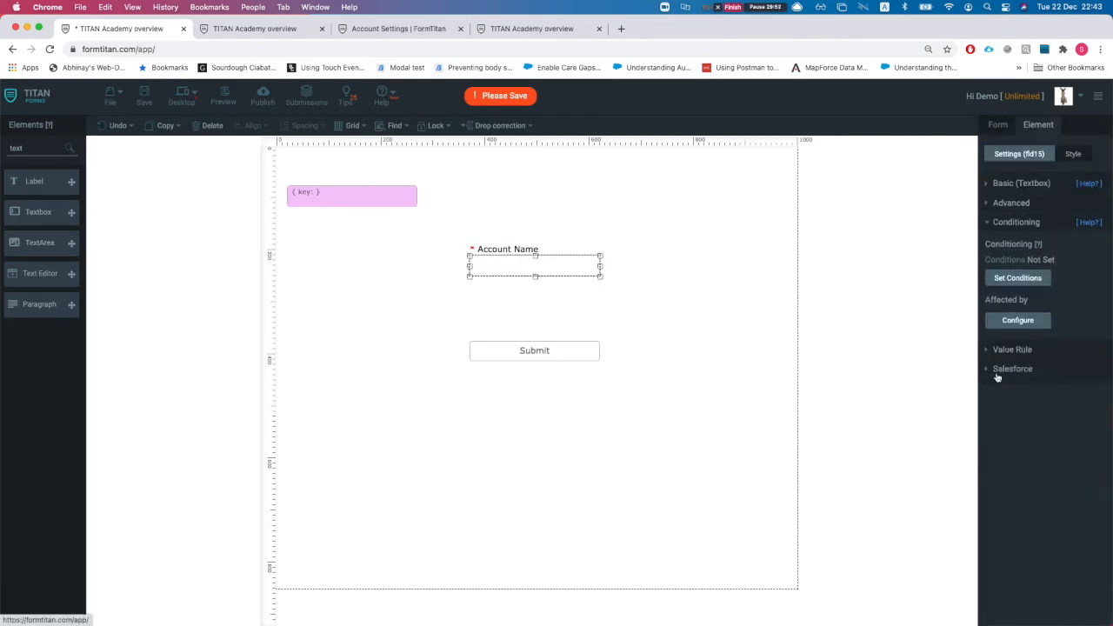
pyautogui.click(1015, 280)
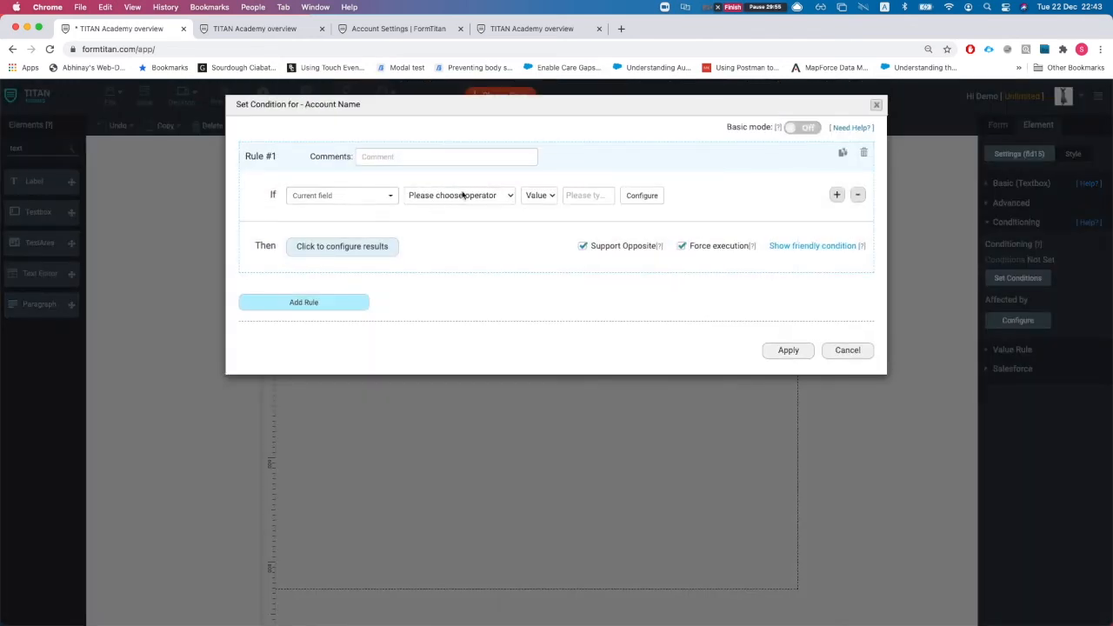
pyautogui.click(448, 195)
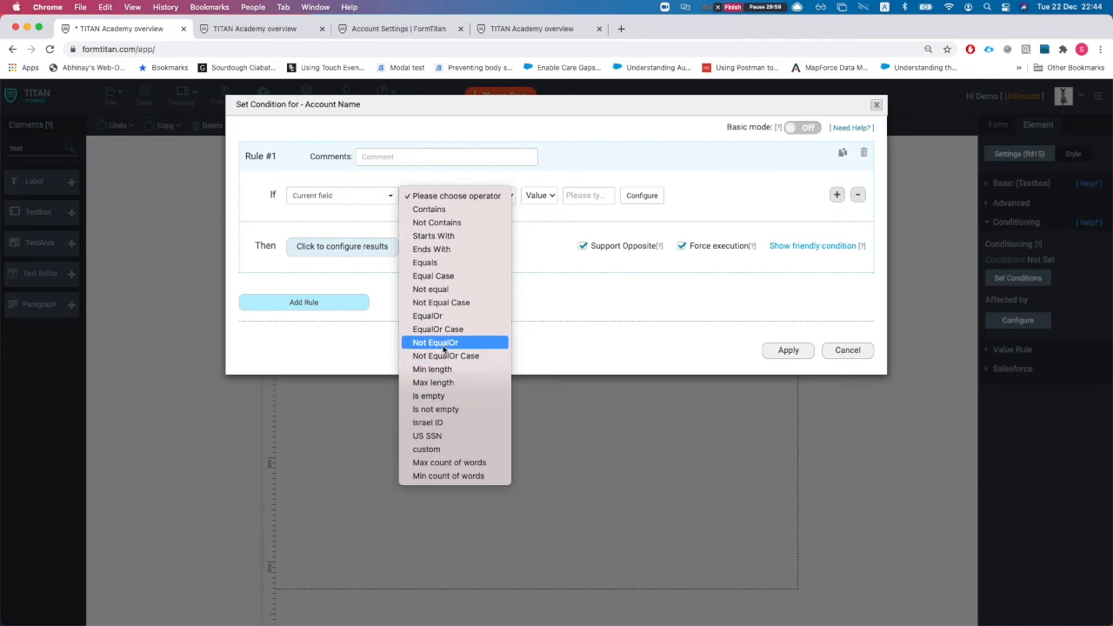
pyautogui.click(450, 409)
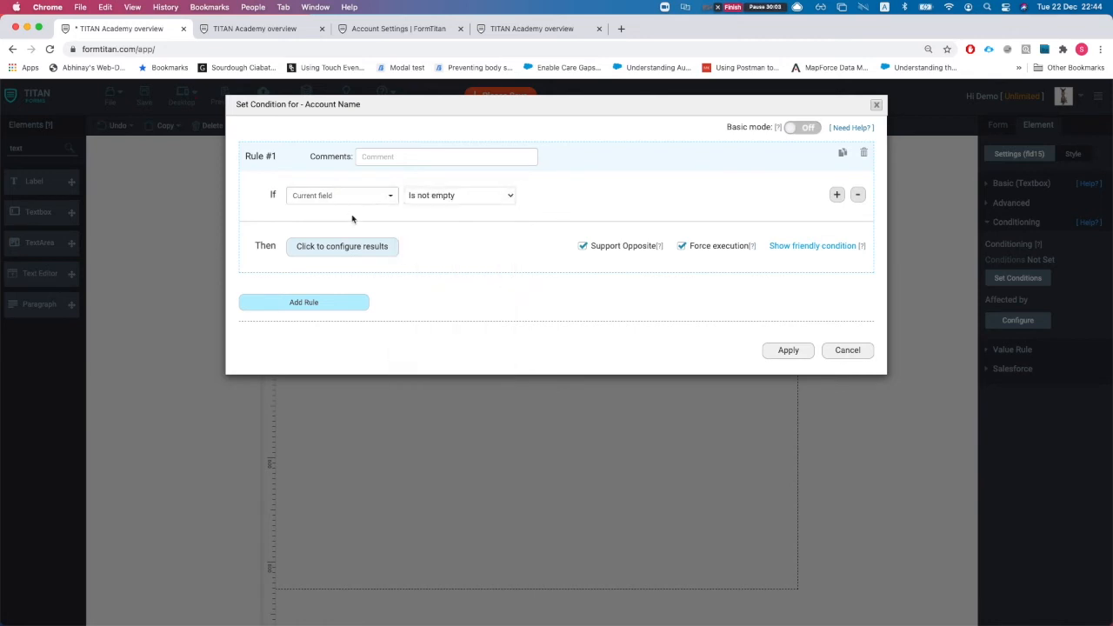
# Set the Account Name rule's result to execute the submit button and apply the condition.
pyautogui.click(394, 248)
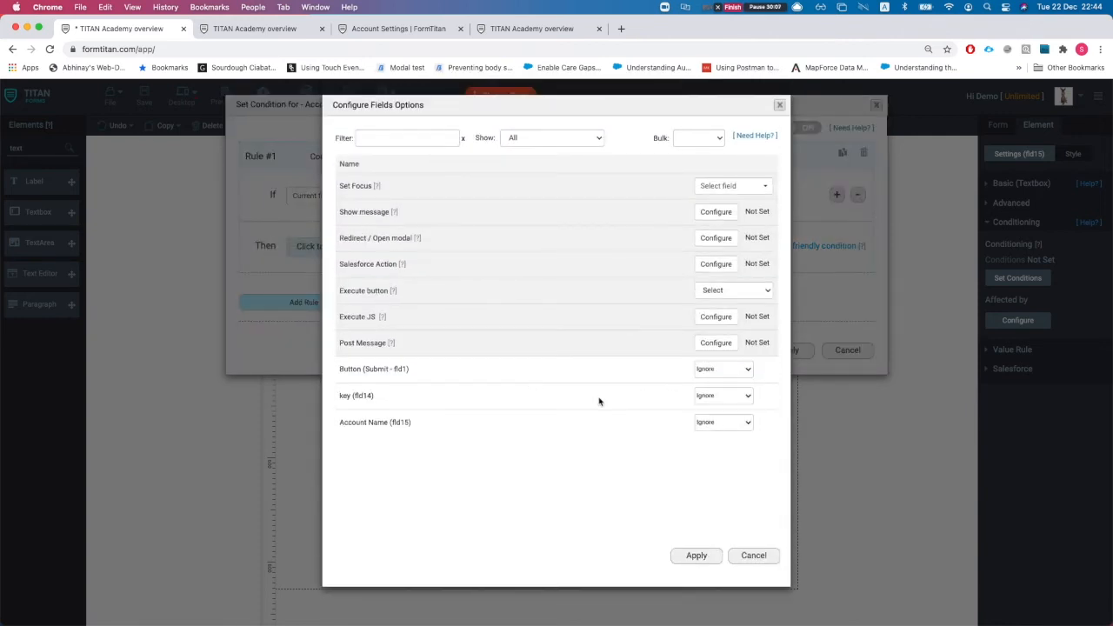
pyautogui.click(730, 372)
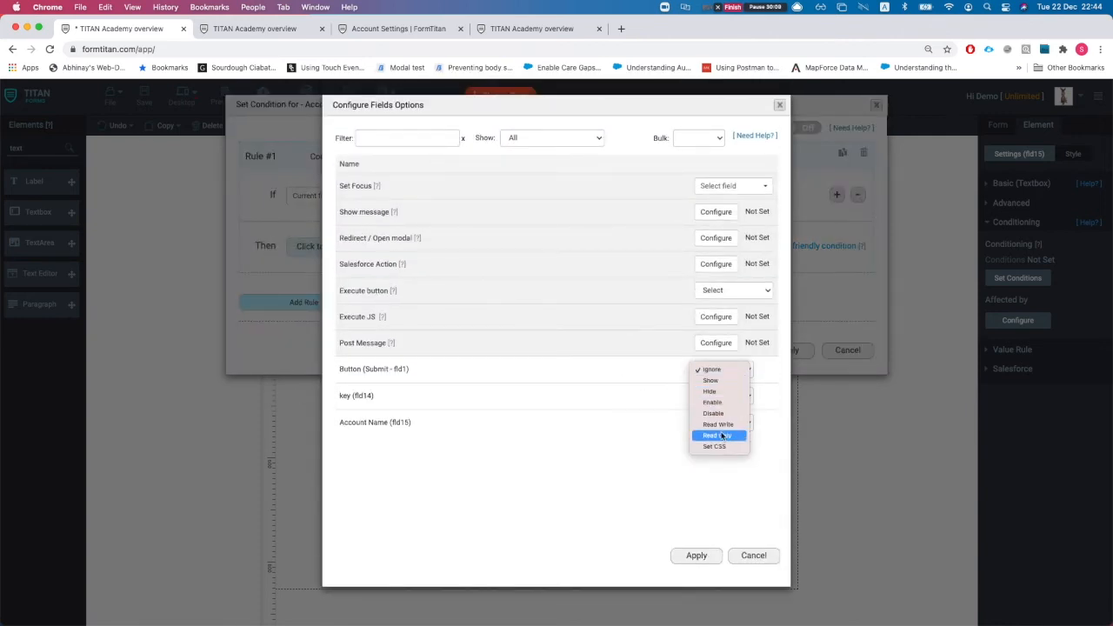
pyautogui.click(457, 372)
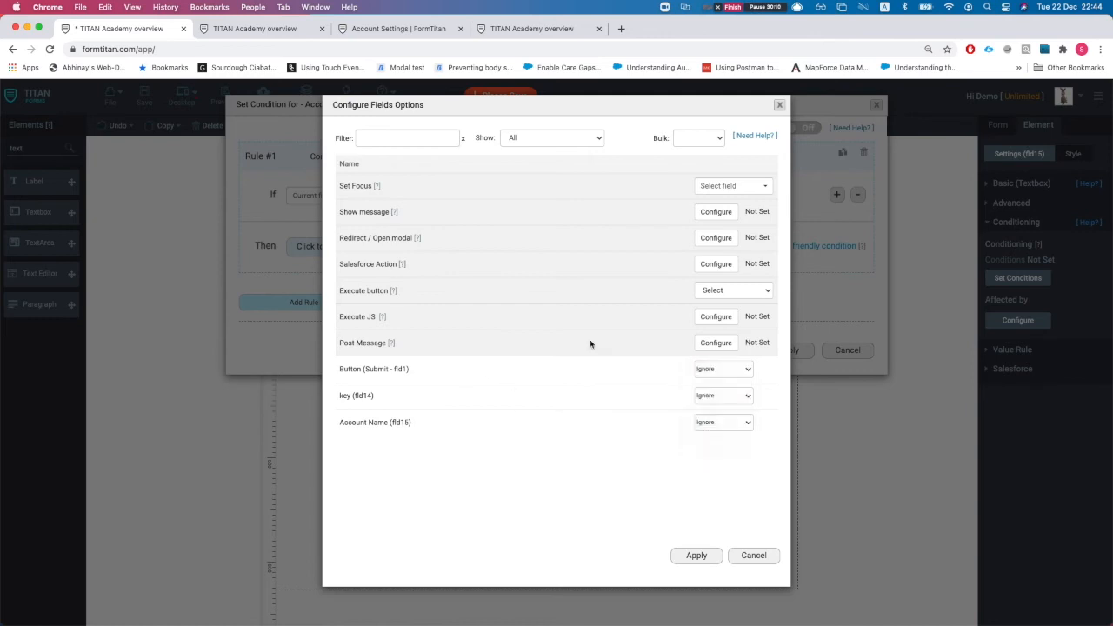
pyautogui.click(713, 292)
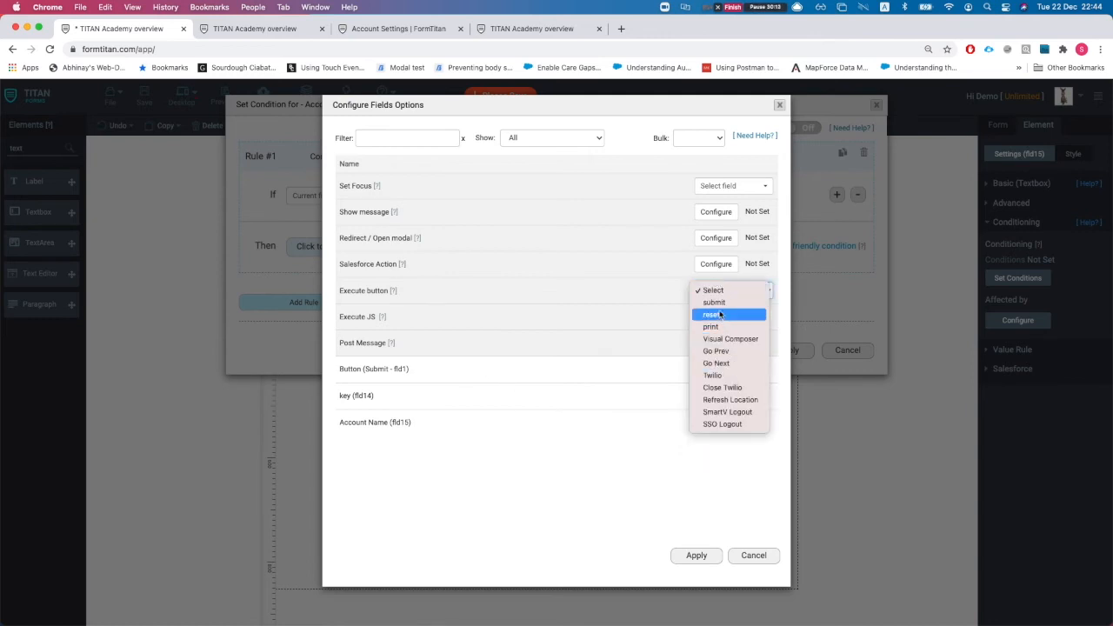
pyautogui.click(722, 303)
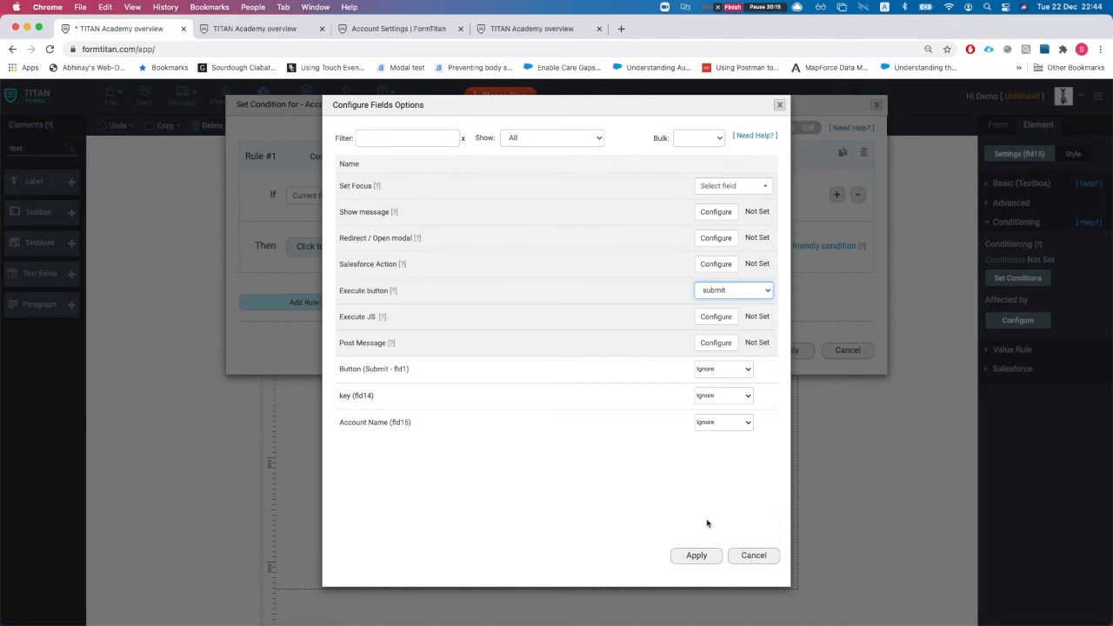
pyautogui.click(697, 553)
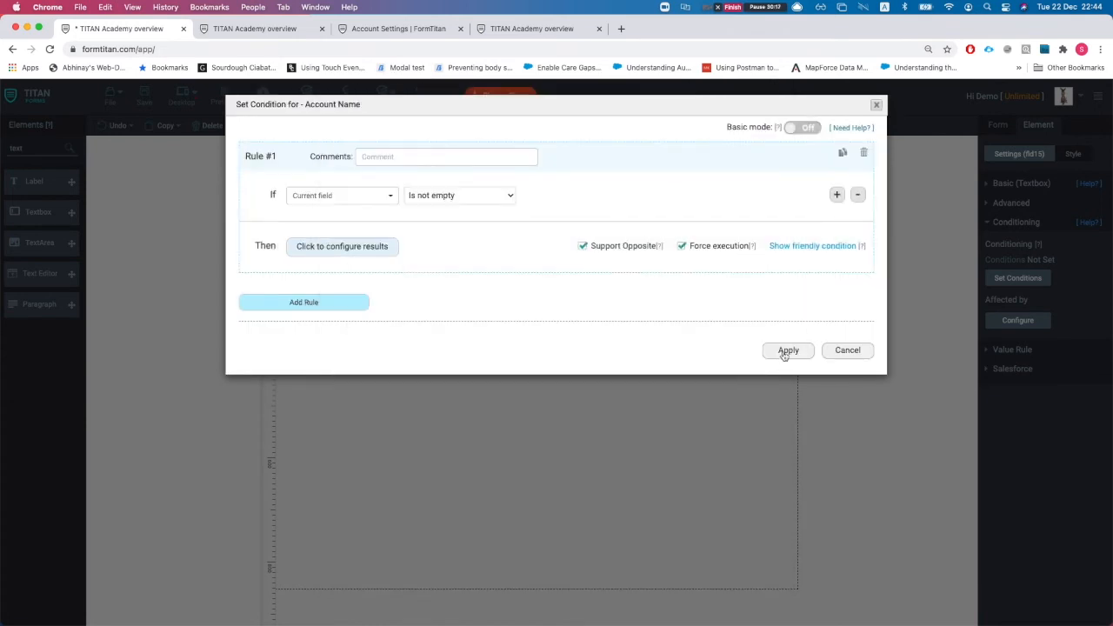
pyautogui.click(787, 350)
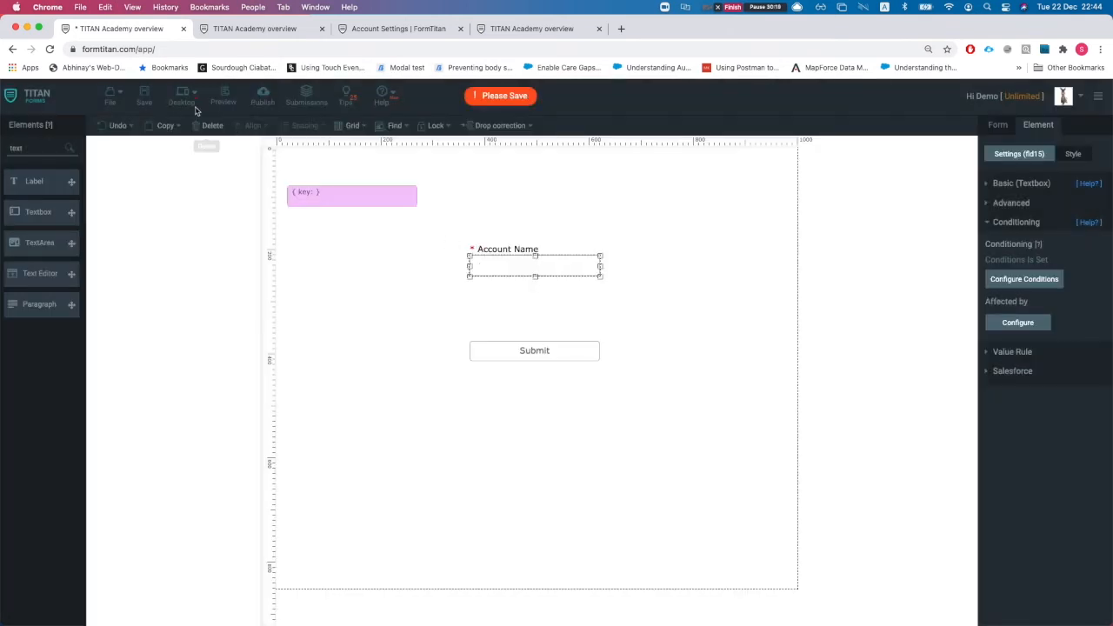
# Save the form and test the auto-submit condition through the Account Name field on the live form page.
pyautogui.click(144, 97)
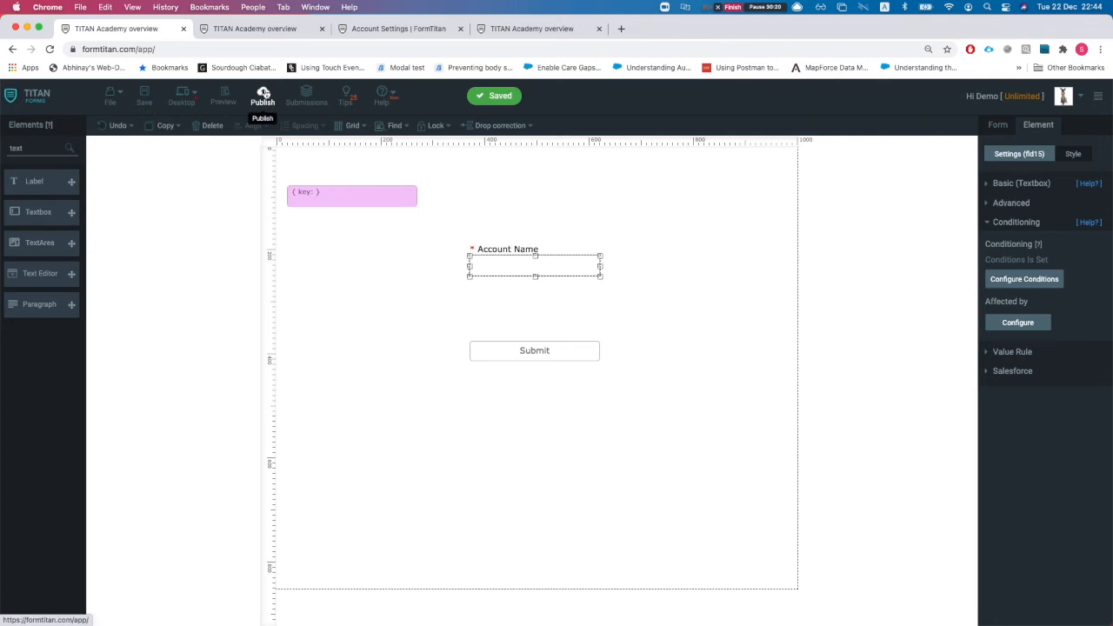
pyautogui.click(248, 30)
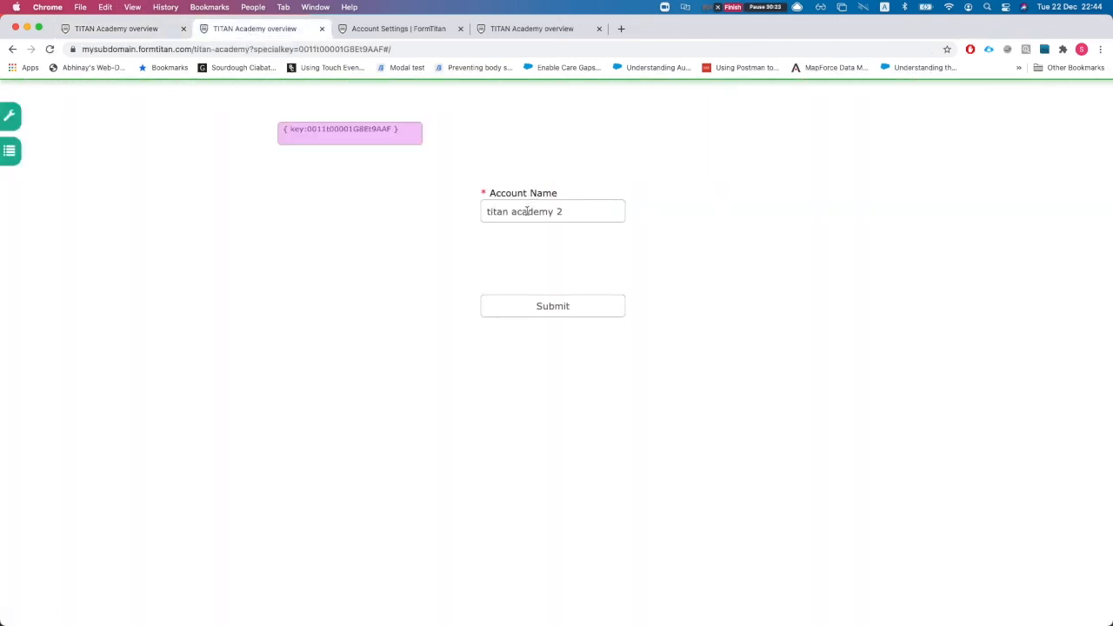
pyautogui.doubleClick(527, 213)
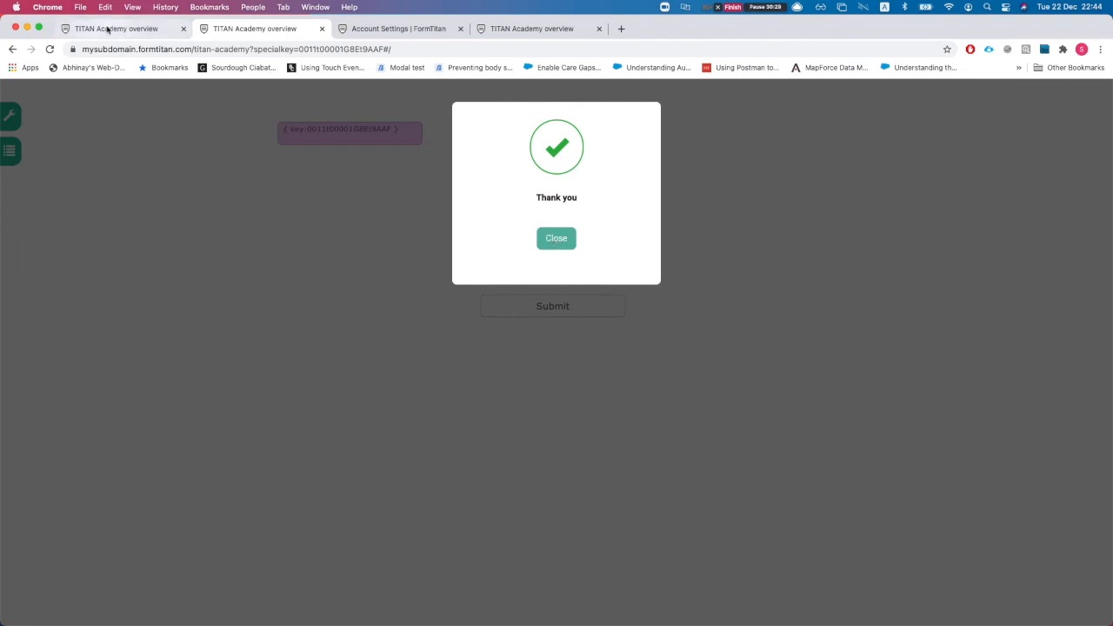
# Return to the form editor and remove the submit action from the Account Name condition's results, applying the change.
pyautogui.click(109, 29)
pyautogui.click(1026, 280)
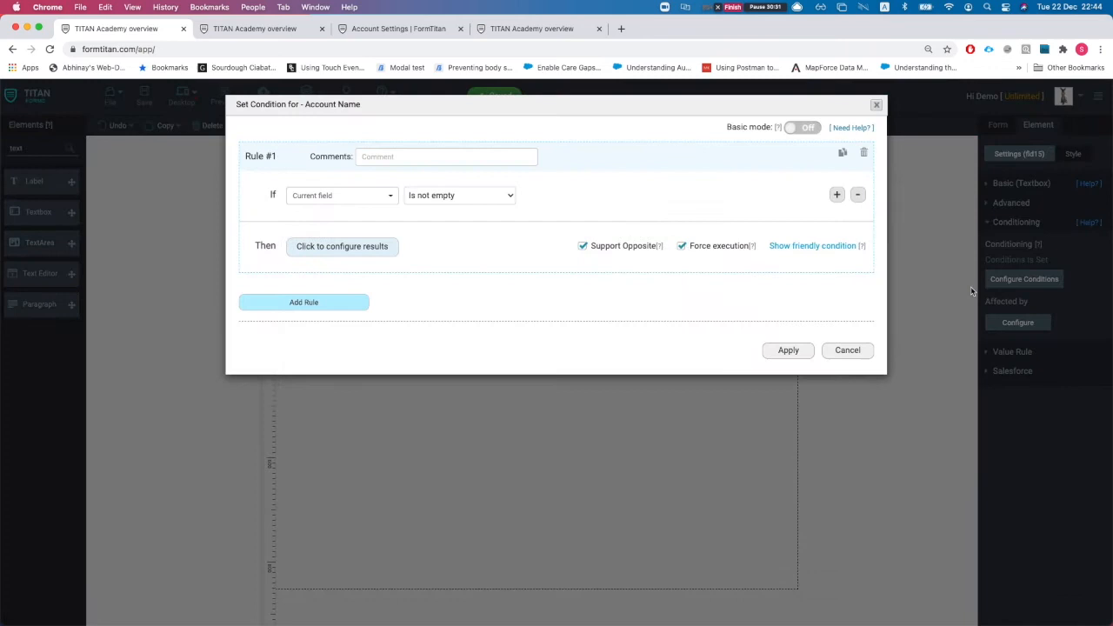
pyautogui.click(374, 247)
pyautogui.click(720, 292)
pyautogui.click(713, 278)
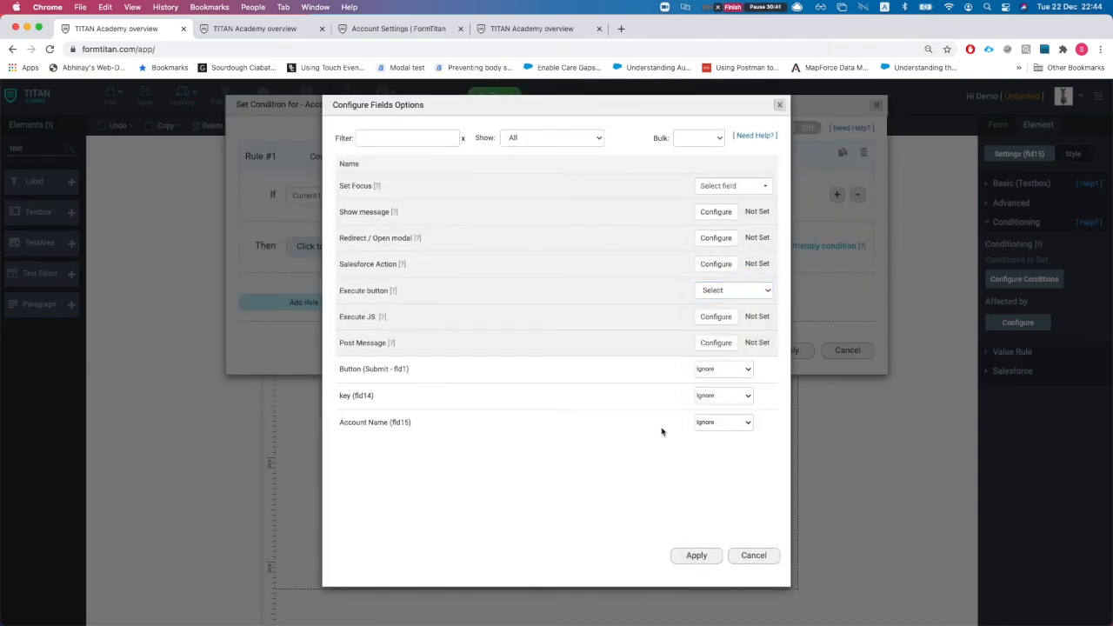
pyautogui.click(700, 555)
pyautogui.click(788, 350)
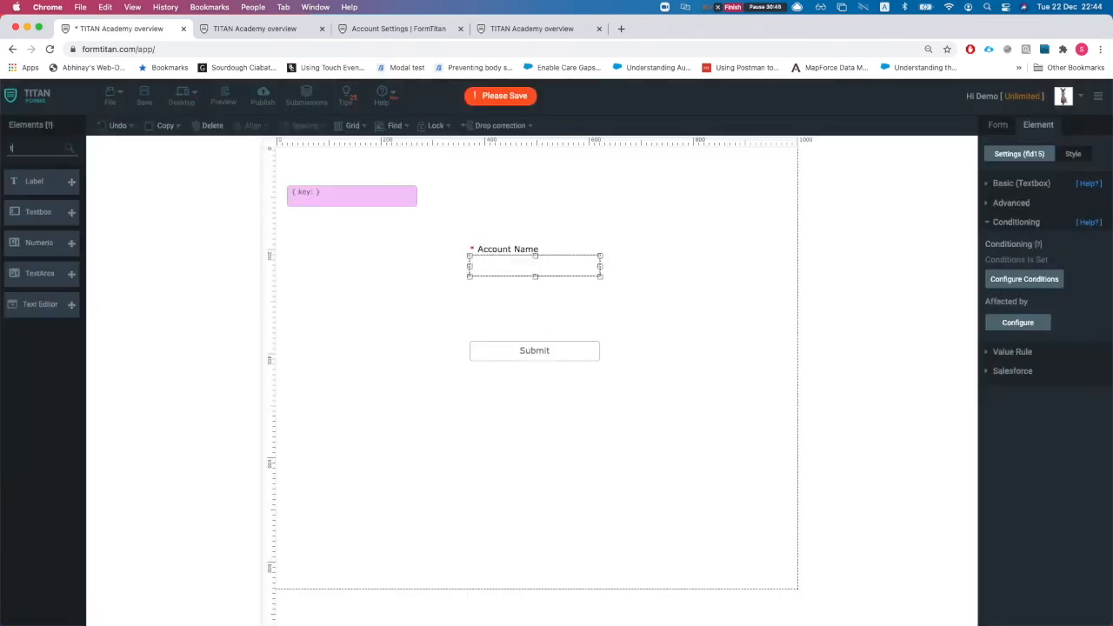
# Add another Textbox near the Submit button and review the result options of the Account Name condition.
pyautogui.moveTo(42, 214); pyautogui.dragTo(511, 366)
pyautogui.click(576, 265)
pyautogui.click(1011, 288)
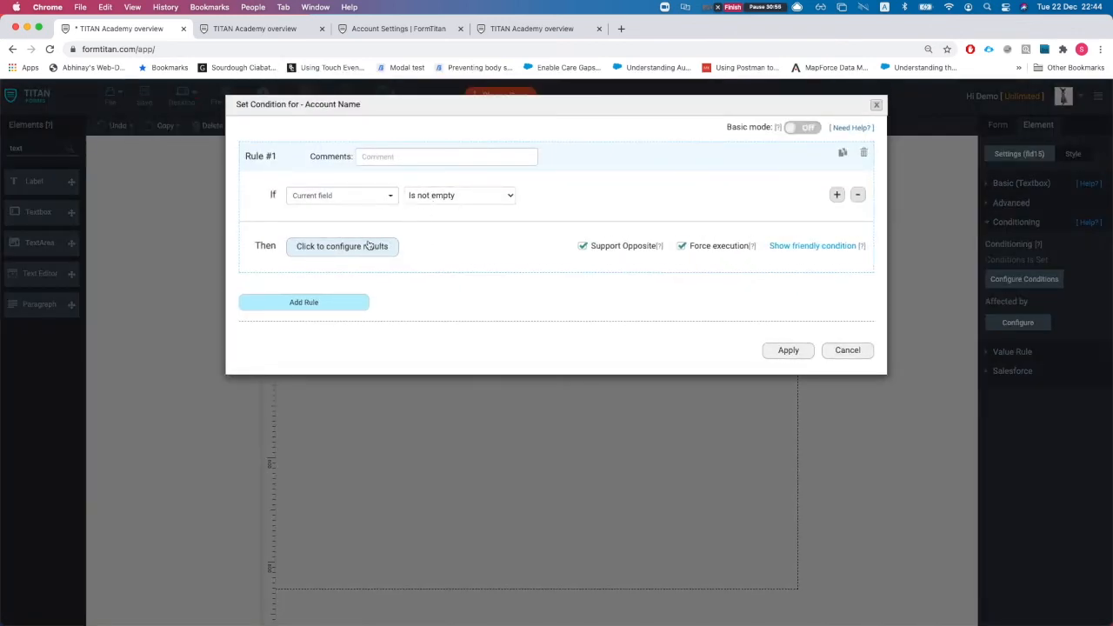
pyautogui.click(372, 246)
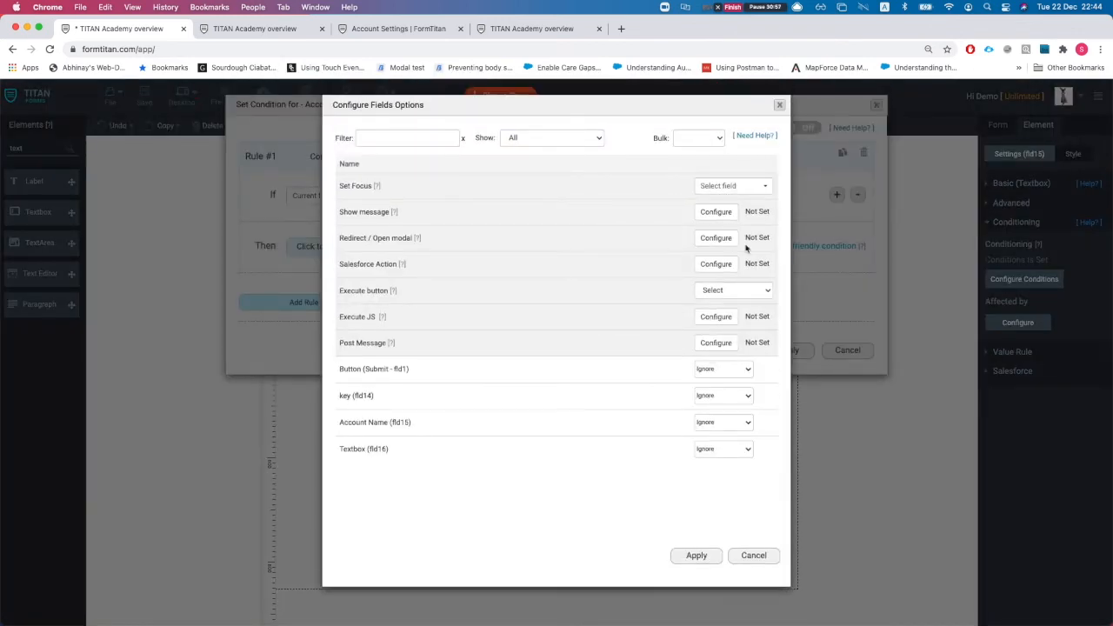
pyautogui.click(780, 104)
# Change the Account Name rule so it checks whether the current field Contains the value "hello".
pyautogui.click(445, 195)
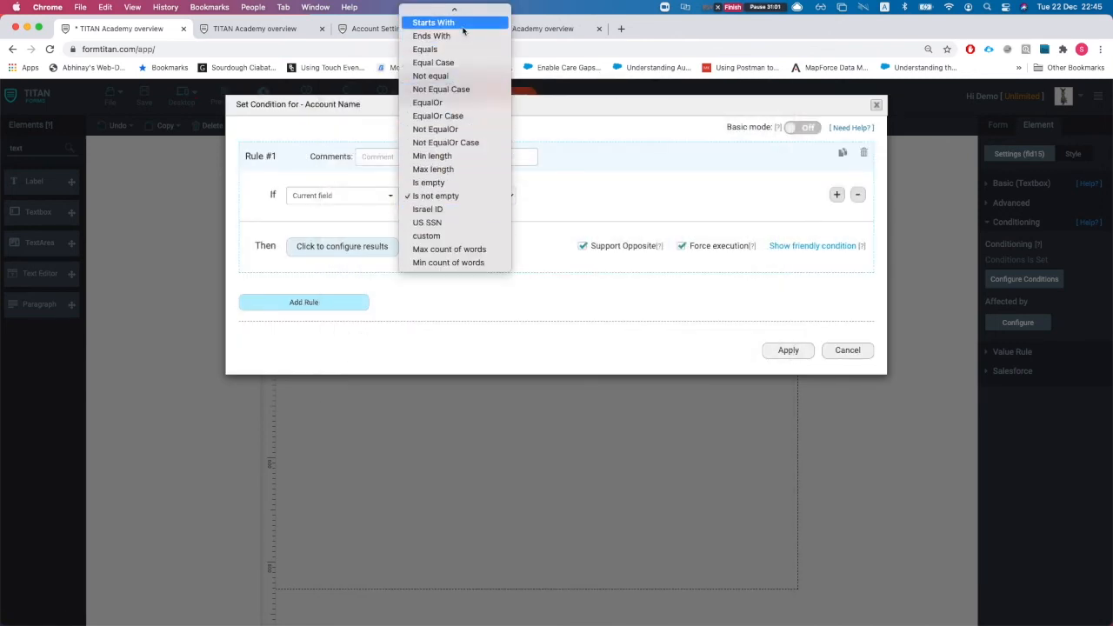
pyautogui.scroll(2, 448, 67)
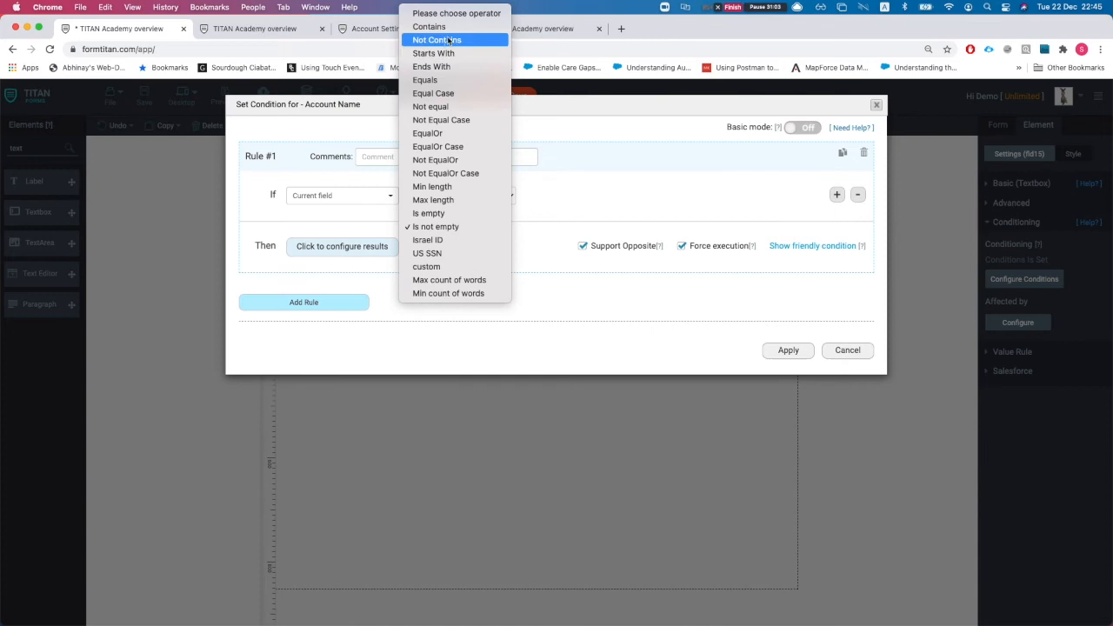
pyautogui.click(448, 27)
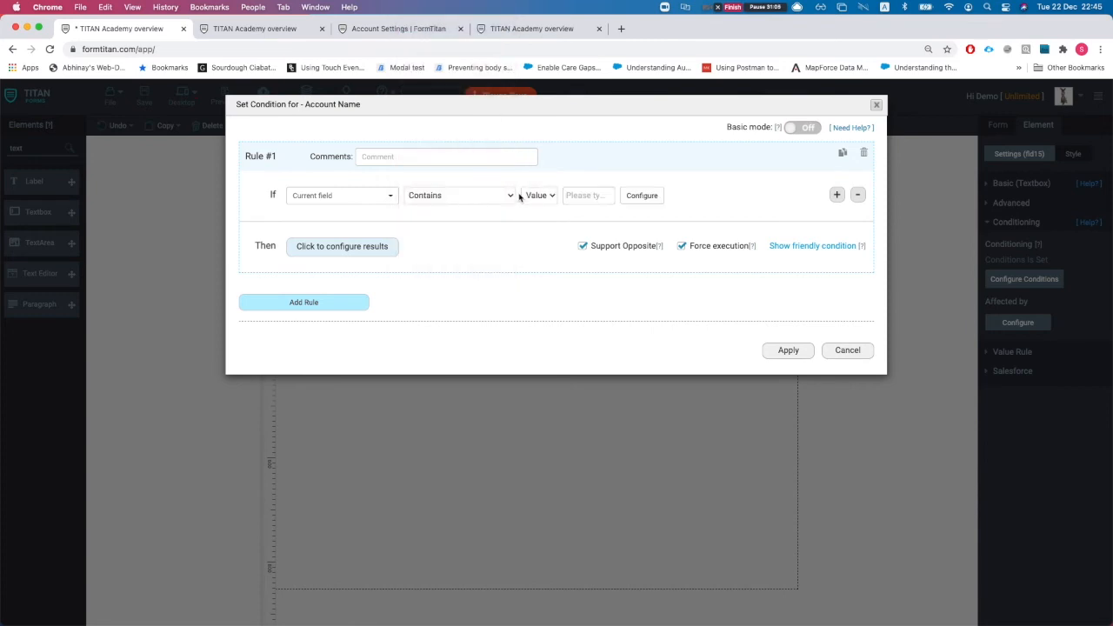
pyautogui.click(577, 196)
pyautogui.write('hell')
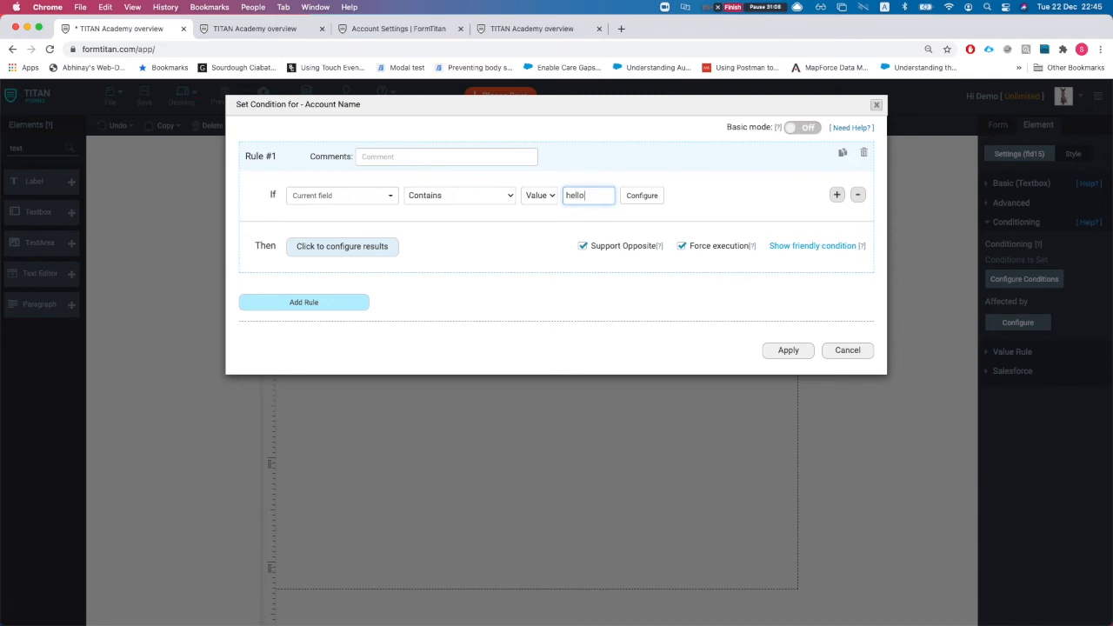
# Complete "hello" as the rule's comparison value and review the Value and Field source options, keeping Value.
pyautogui.write('o')
pyautogui.click(566, 240)
pyautogui.click(550, 200)
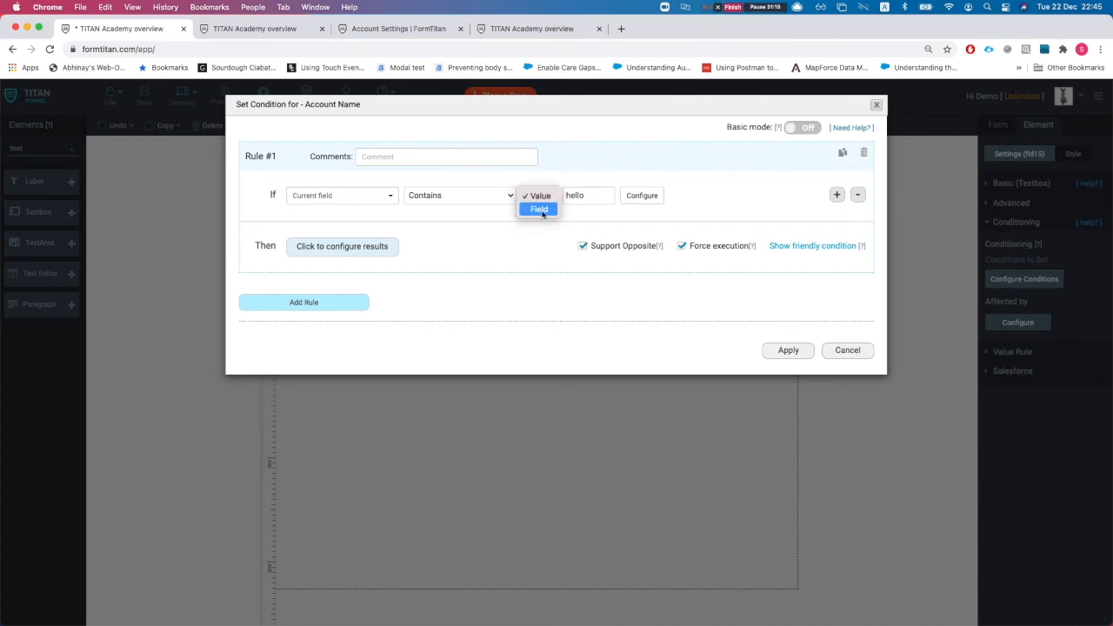
pyautogui.click(539, 210)
pyautogui.click(542, 202)
pyautogui.click(543, 183)
# Set the rule's result to Show for Textbox (fld16) and apply the Account Name condition.
pyautogui.click(360, 251)
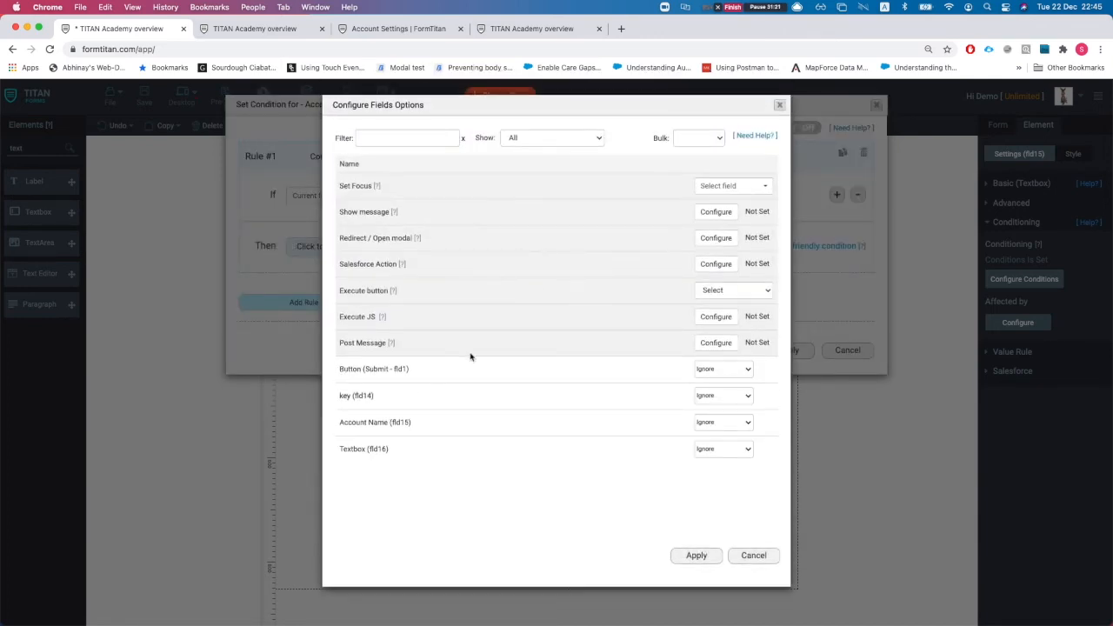
pyautogui.click(720, 449)
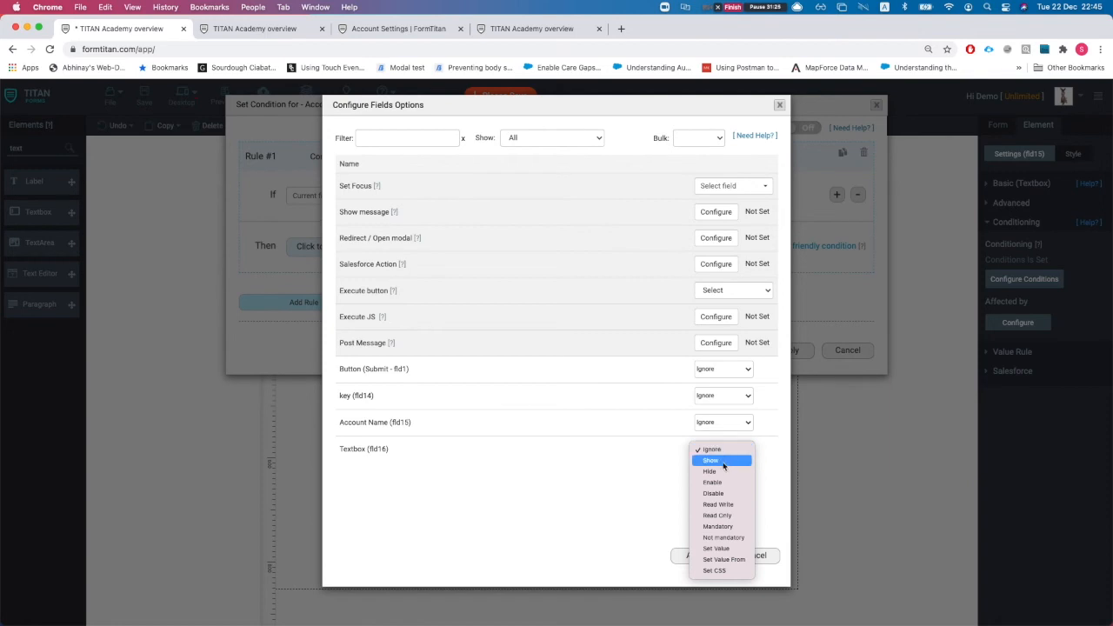
pyautogui.click(718, 460)
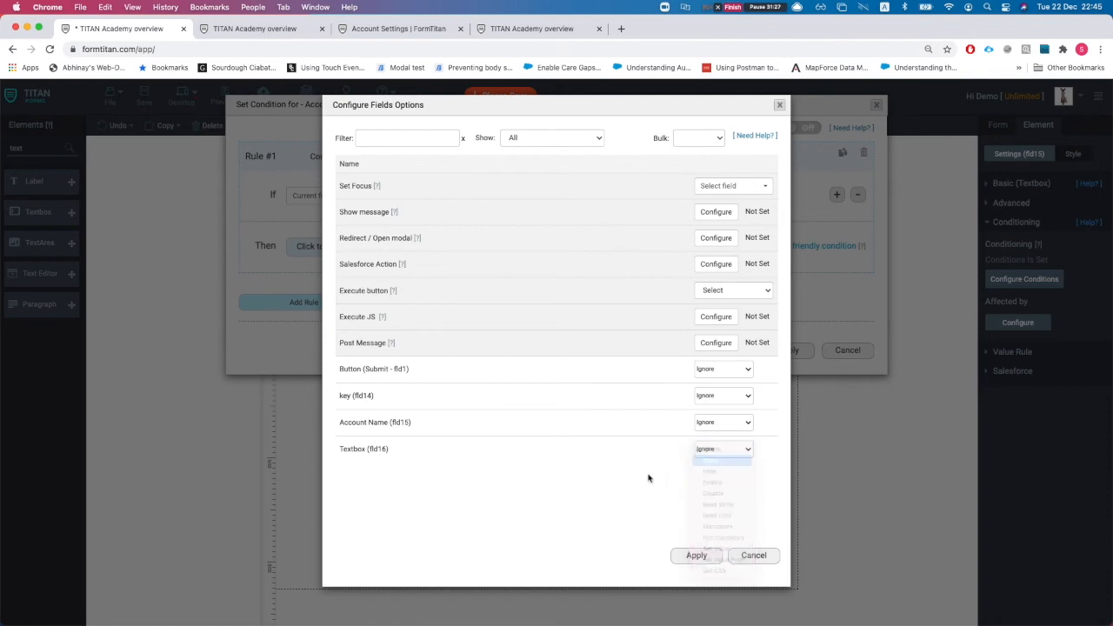
pyautogui.click(711, 559)
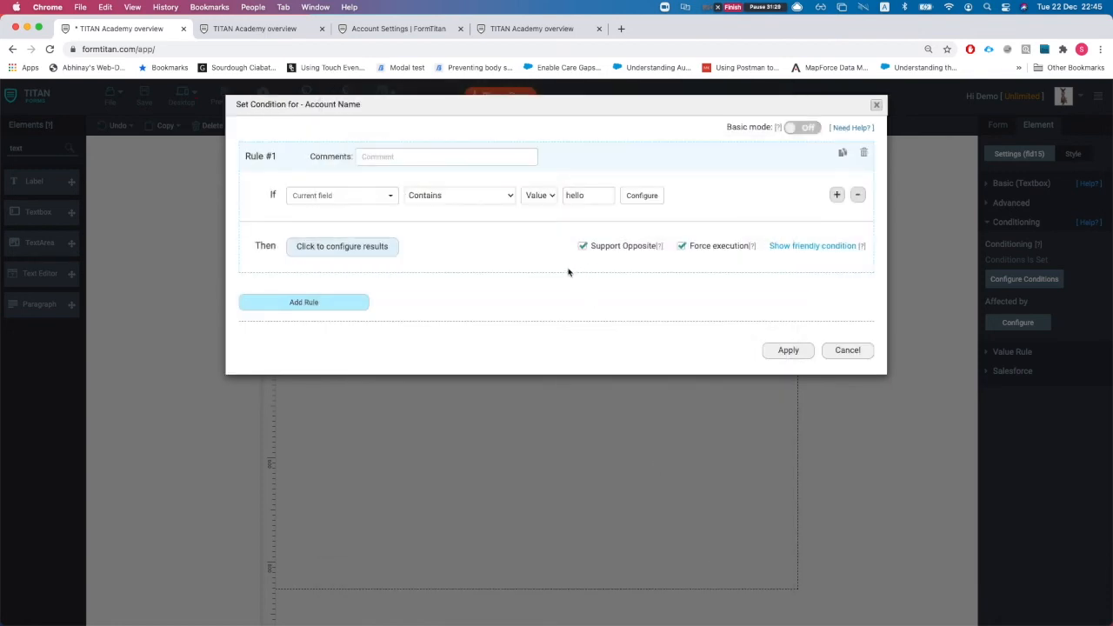
pyautogui.doubleClick(590, 253)
pyautogui.click(786, 350)
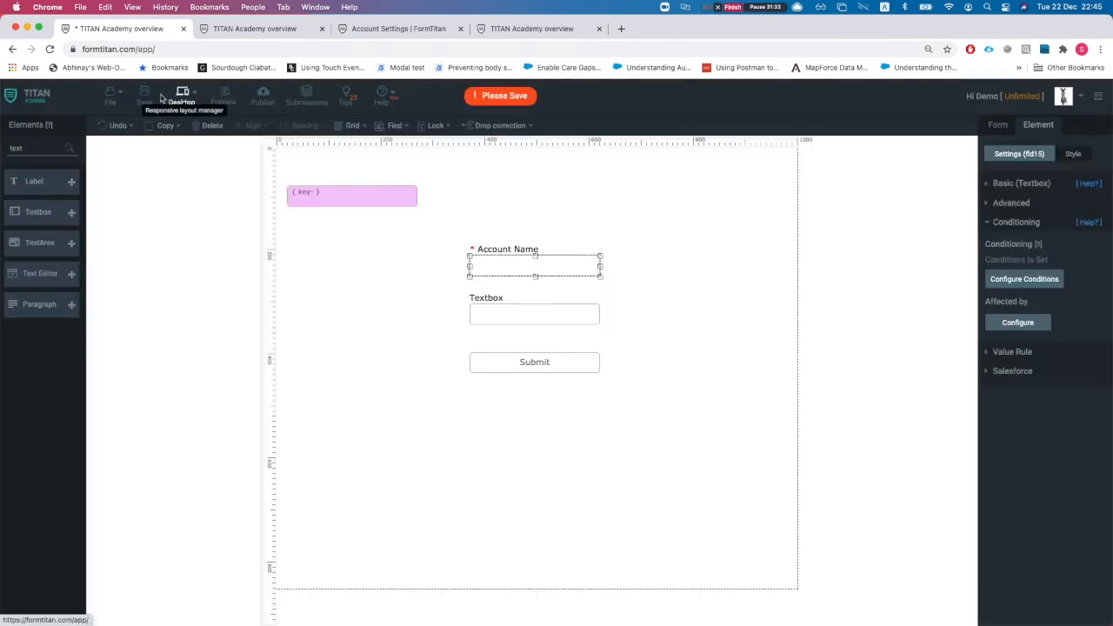
# Save the form and test the show condition by entering "hello" as the Account Name on the live form page.
pyautogui.click(143, 95)
pyautogui.click(236, 30)
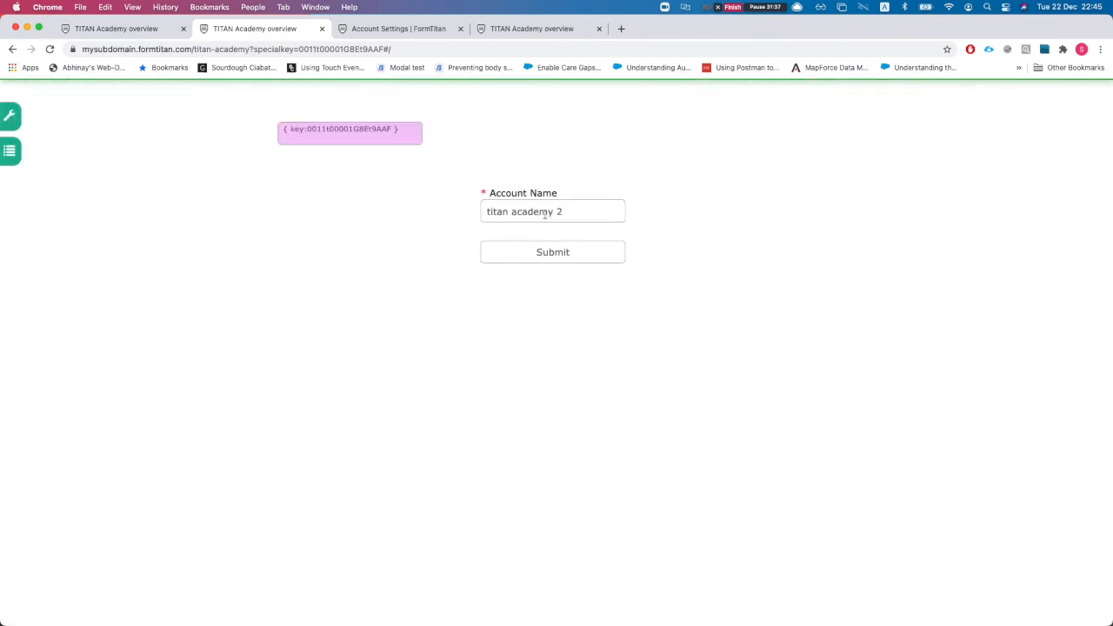
pyautogui.tripleClick(522, 211)
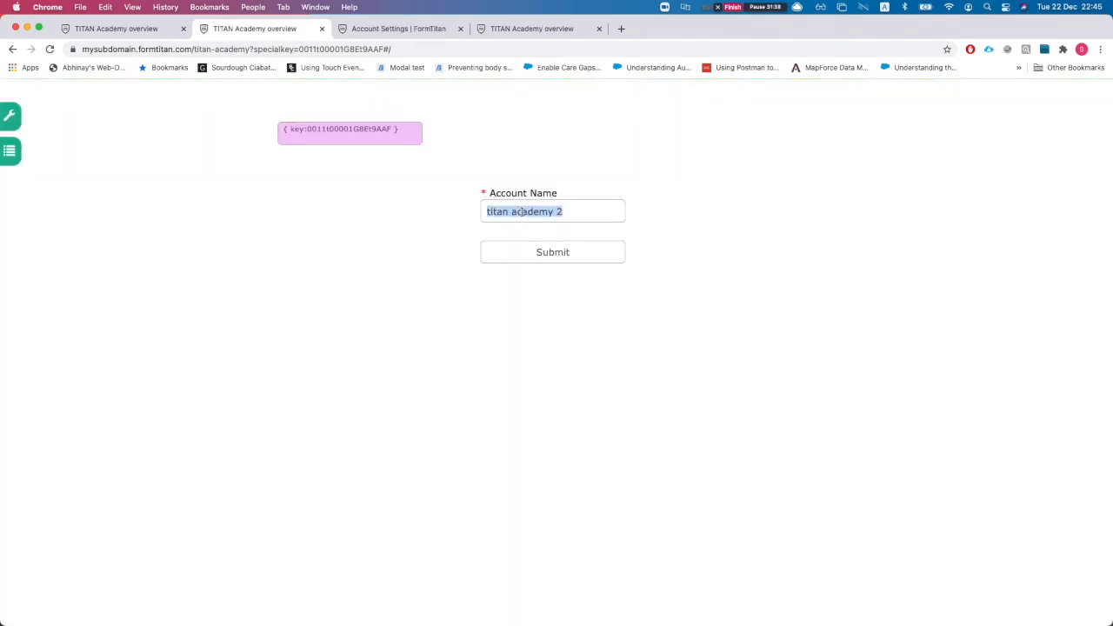
pyautogui.write('hello')
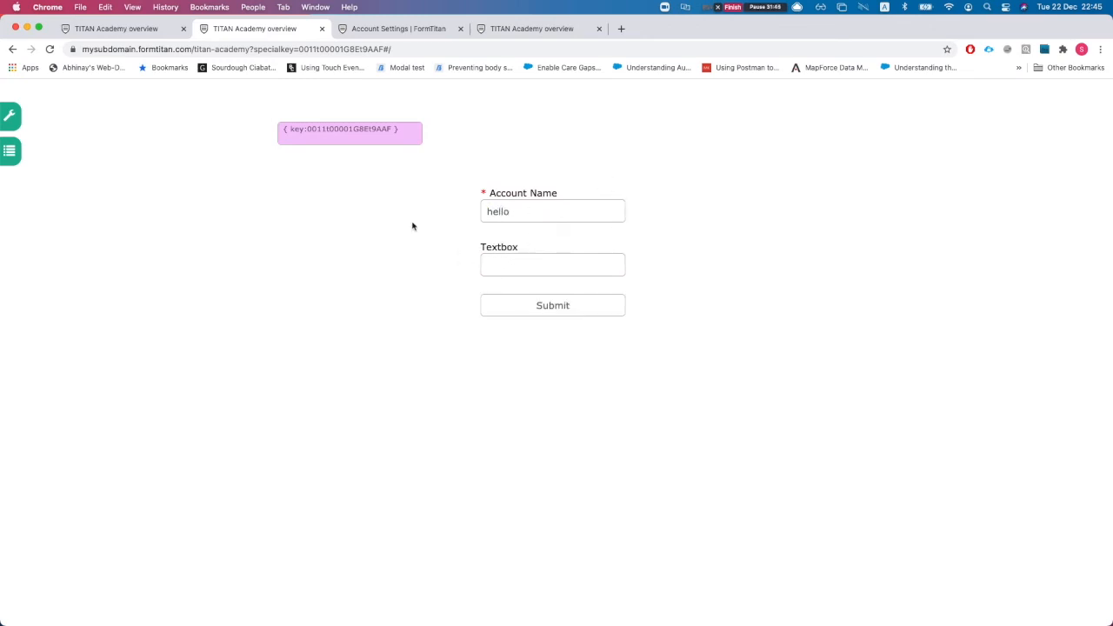
# Return to the form editor and create an Account Name value rule that is valid if it Contains the value "bye".
pyautogui.click(110, 28)
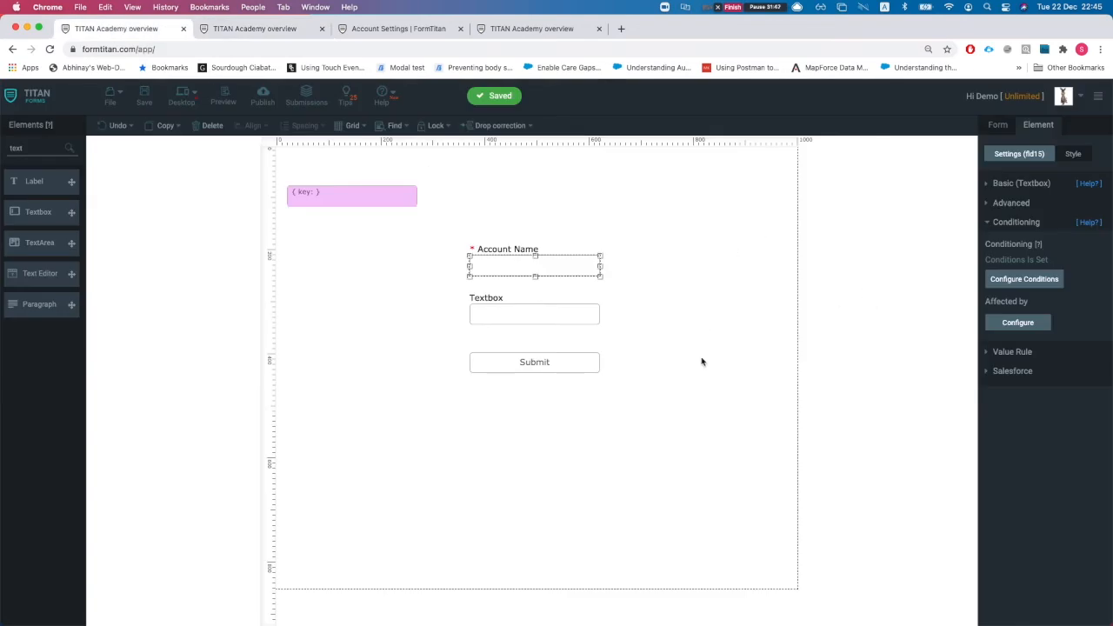
pyautogui.click(1025, 352)
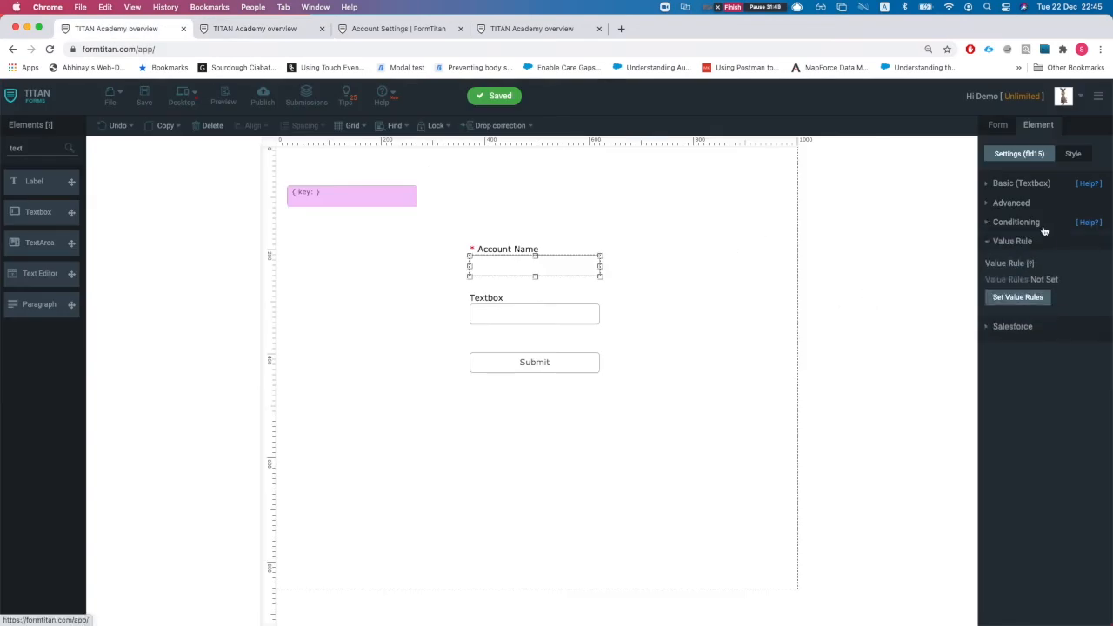
pyautogui.click(1014, 300)
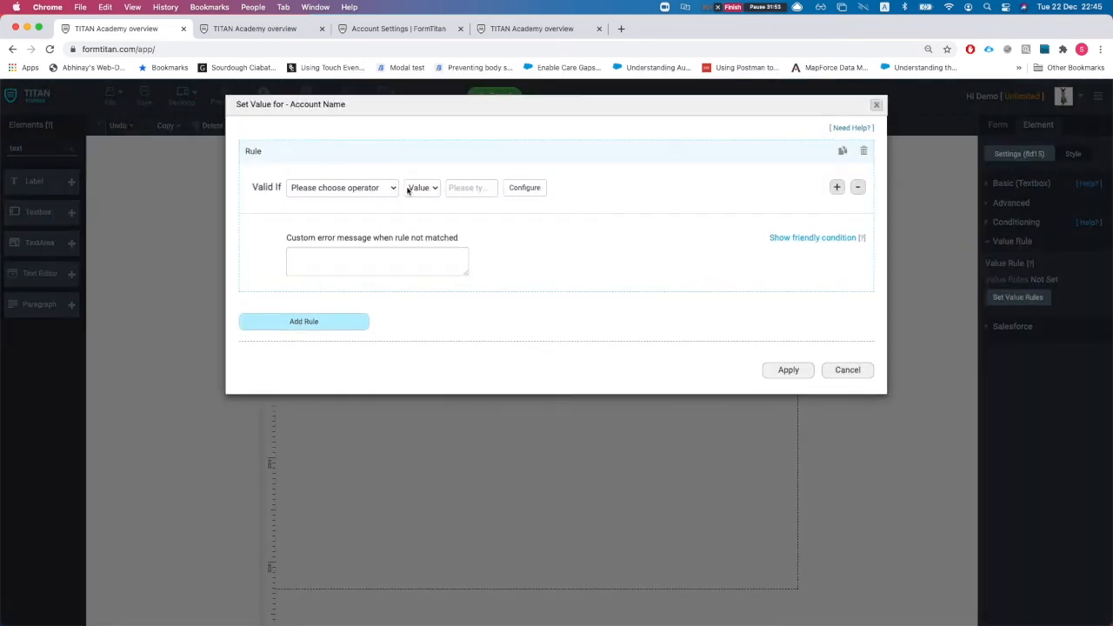
pyautogui.click(351, 190)
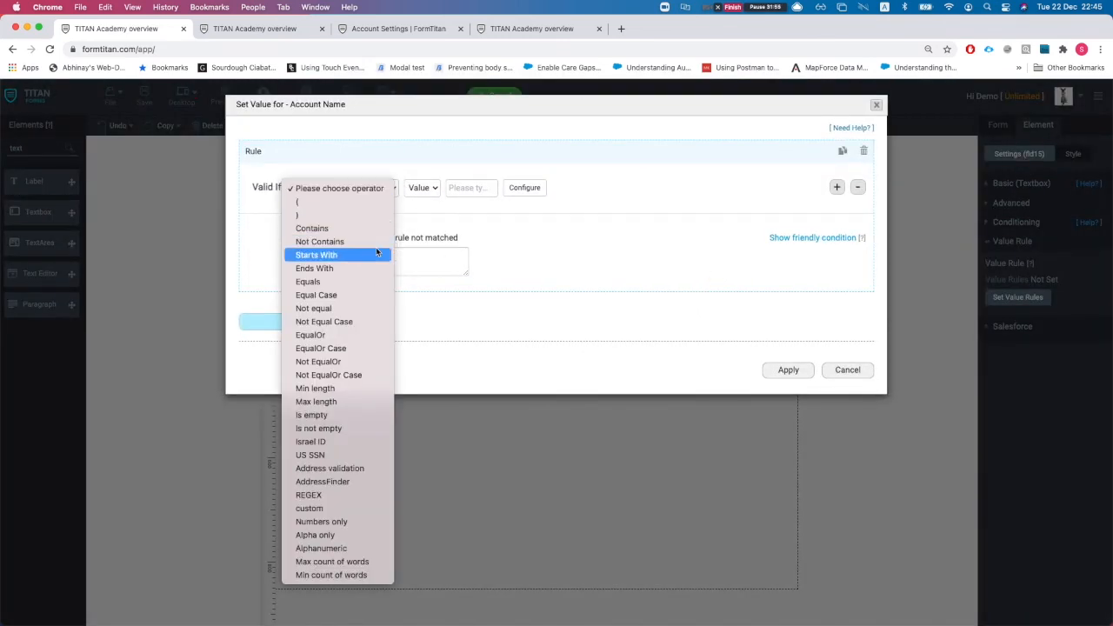
pyautogui.click(333, 230)
pyautogui.click(472, 188)
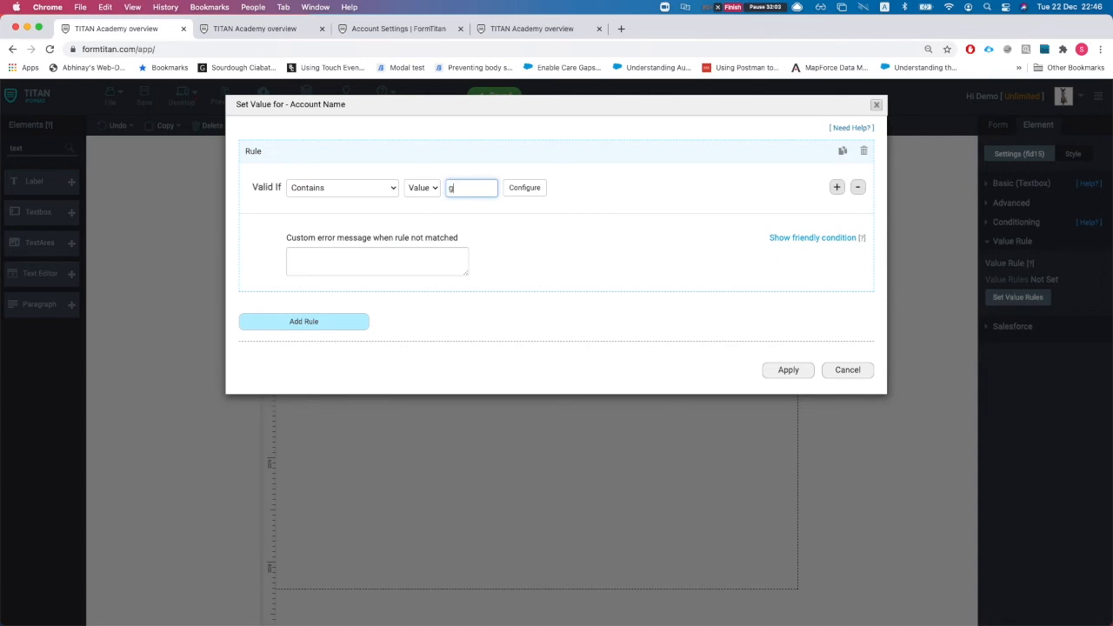
pyautogui.write('bye')
# Set the value rule's custom error message to "must contain bye" and apply the rule.
pyautogui.click(375, 265)
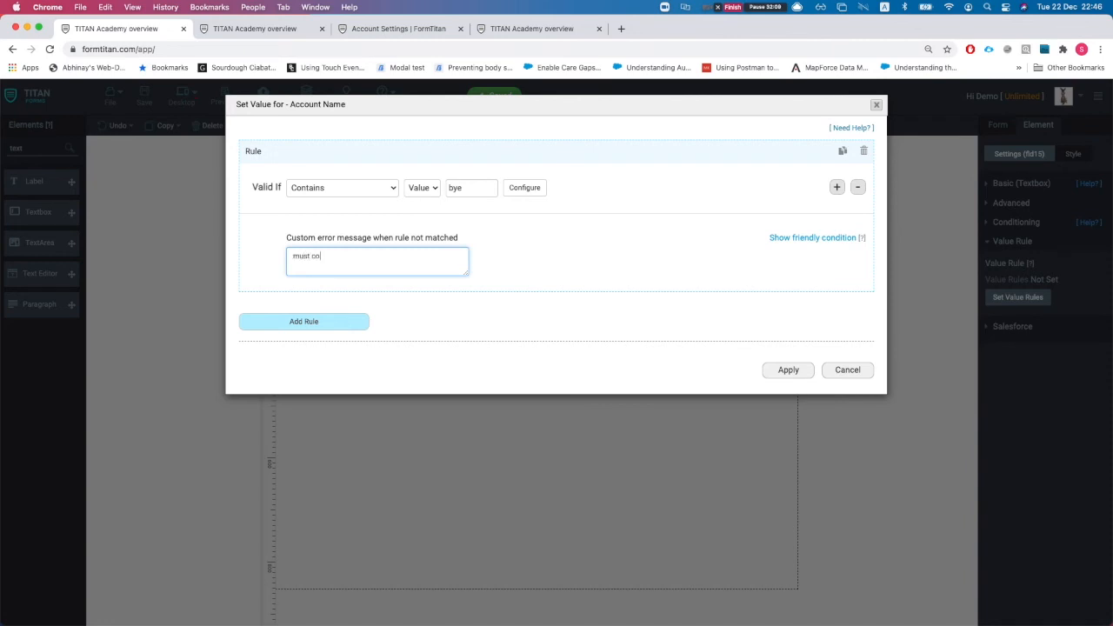
pyautogui.write('must contain bye')
pyautogui.click(605, 260)
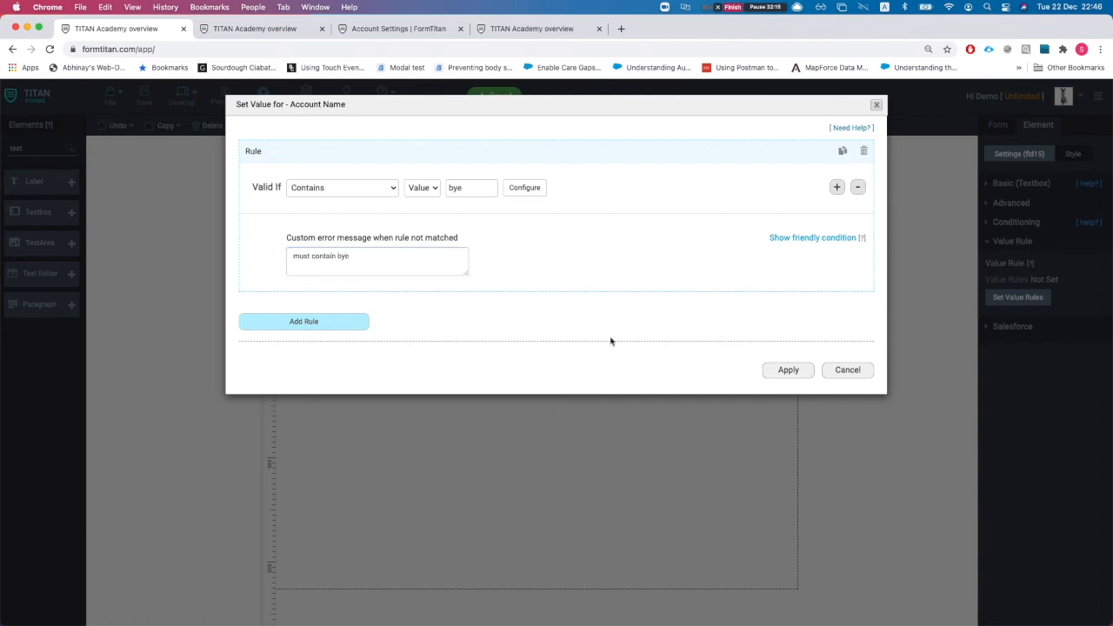
pyautogui.click(786, 371)
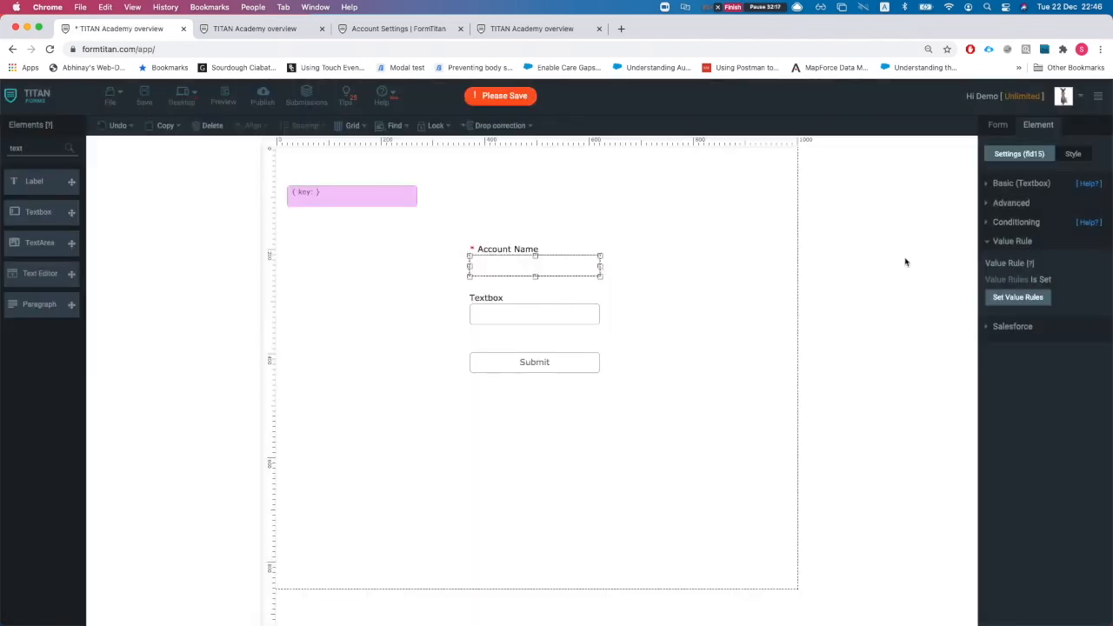
# Look over the form's Personalization settings, and enable Show error indicator and Show valid Indicator in the Optimization settings.
pyautogui.click(1014, 240)
pyautogui.click(997, 127)
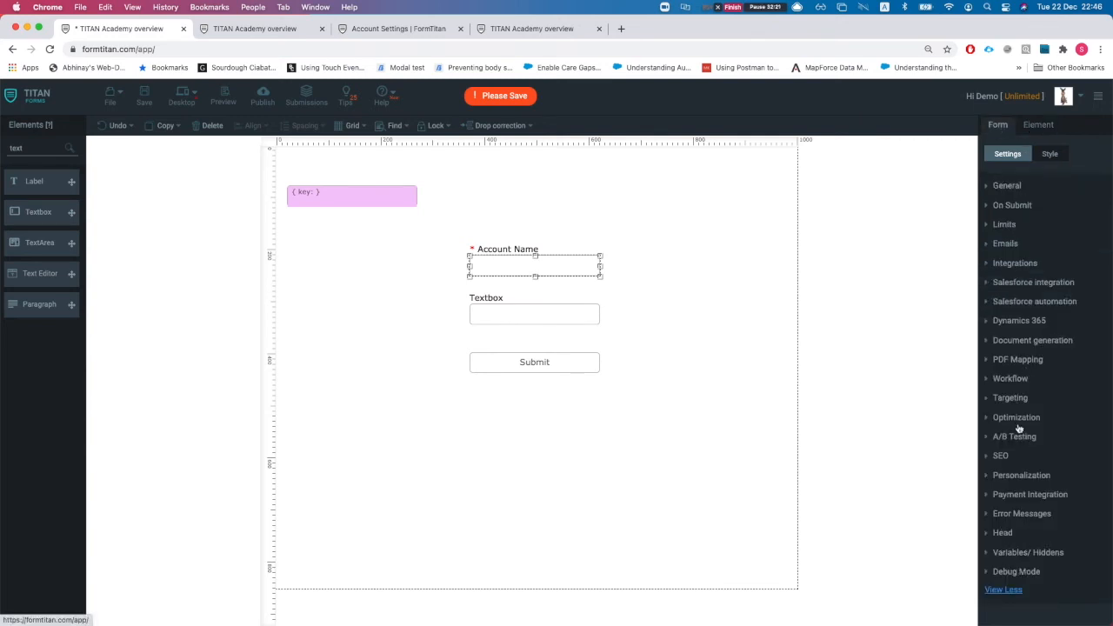
pyautogui.click(1019, 478)
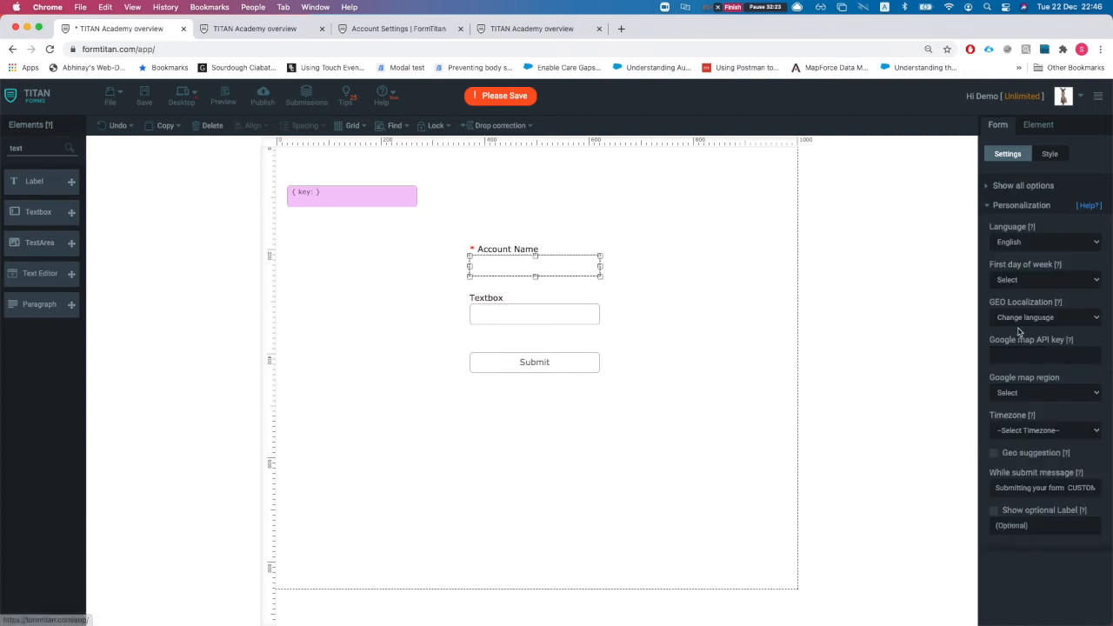
pyautogui.click(1014, 209)
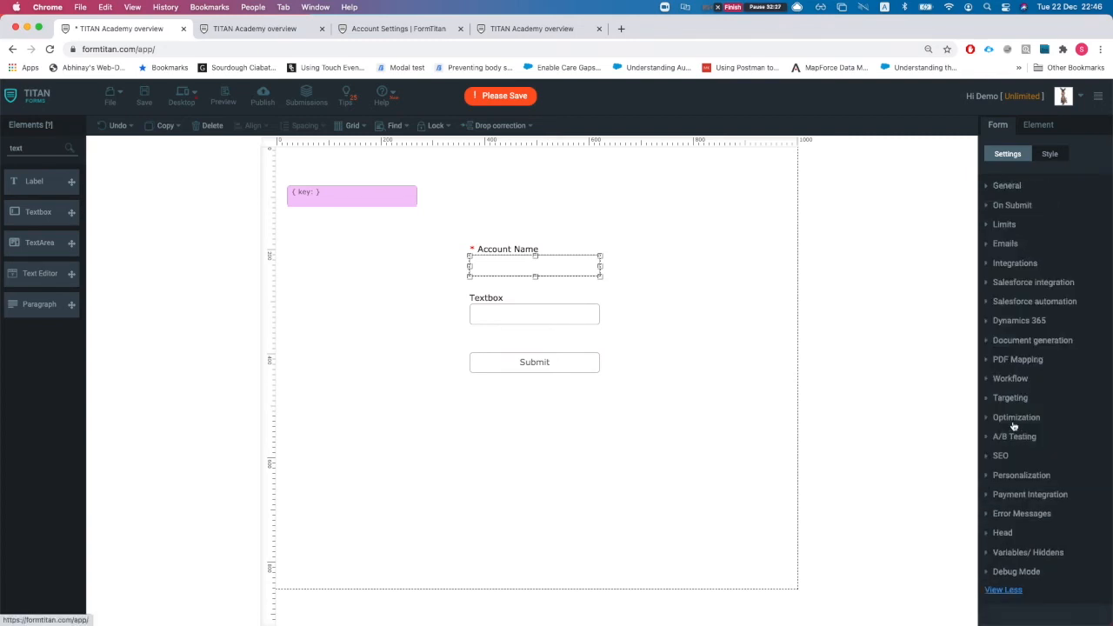
pyautogui.click(1014, 419)
pyautogui.scroll(-1, 1009, 435)
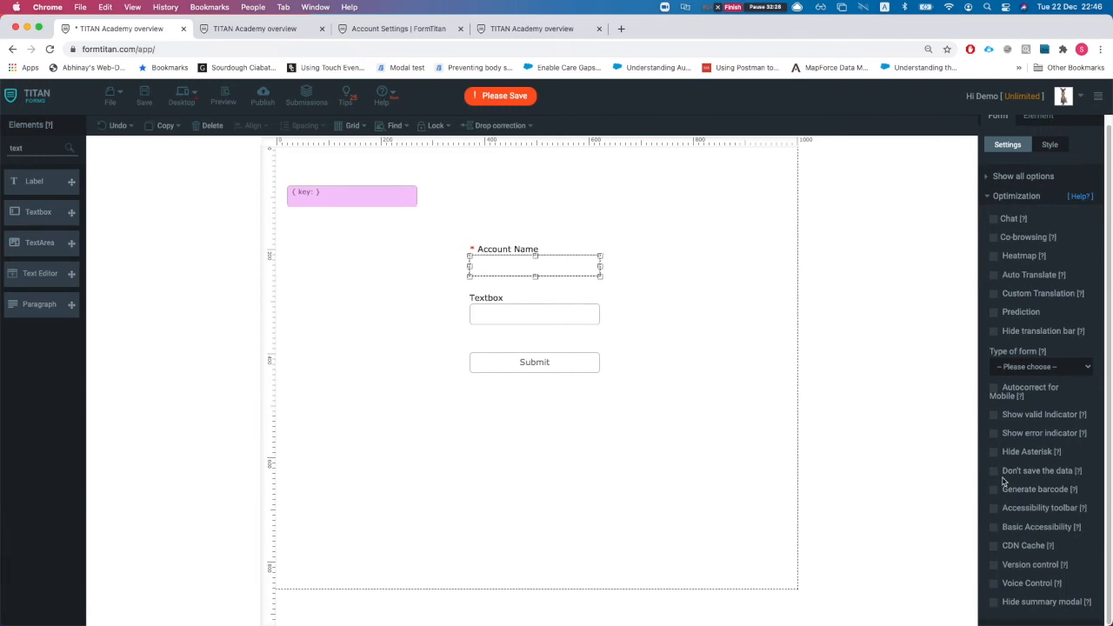
pyautogui.click(994, 434)
pyautogui.click(994, 415)
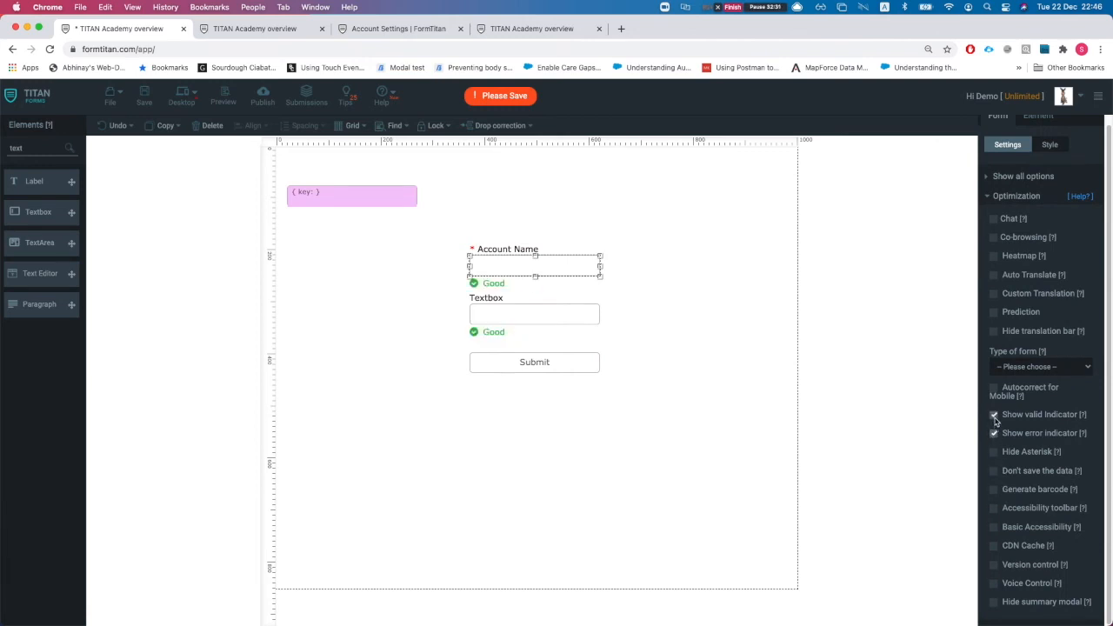
# Move the Submit button and the Textbox lower on the canvas to leave room for the field indicators.
pyautogui.click(493, 366)
pyautogui.moveTo(493, 366); pyautogui.dragTo(493, 399)
pyautogui.moveTo(497, 327); pyautogui.dragTo(499, 340)
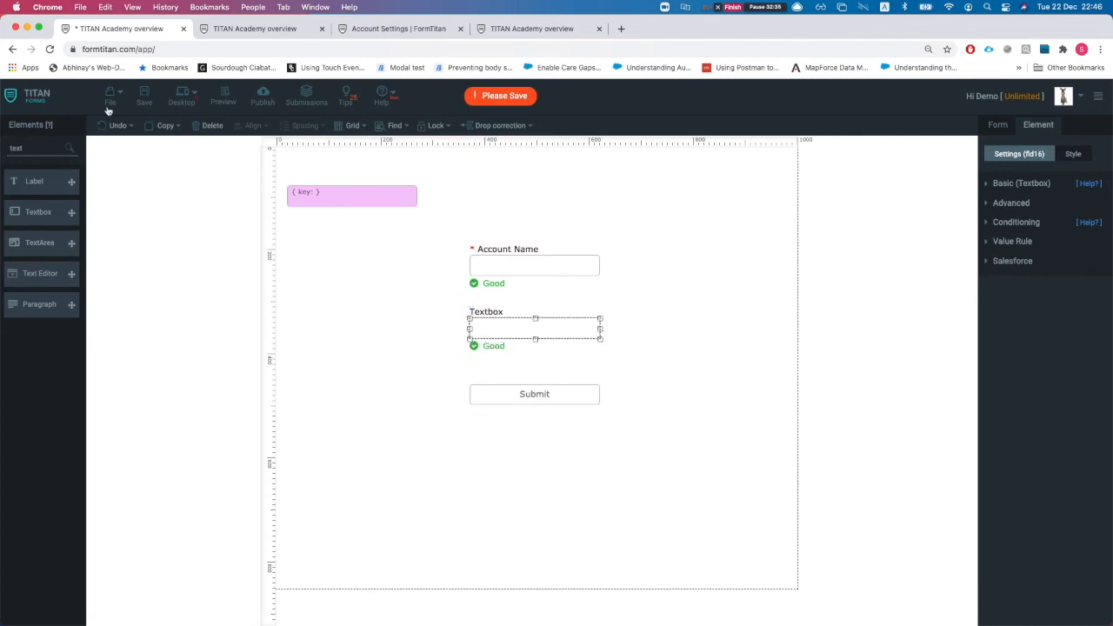
# Save the form and test the value rule on the live page by appending "bye" to the Account Name.
pyautogui.click(144, 96)
pyautogui.click(254, 29)
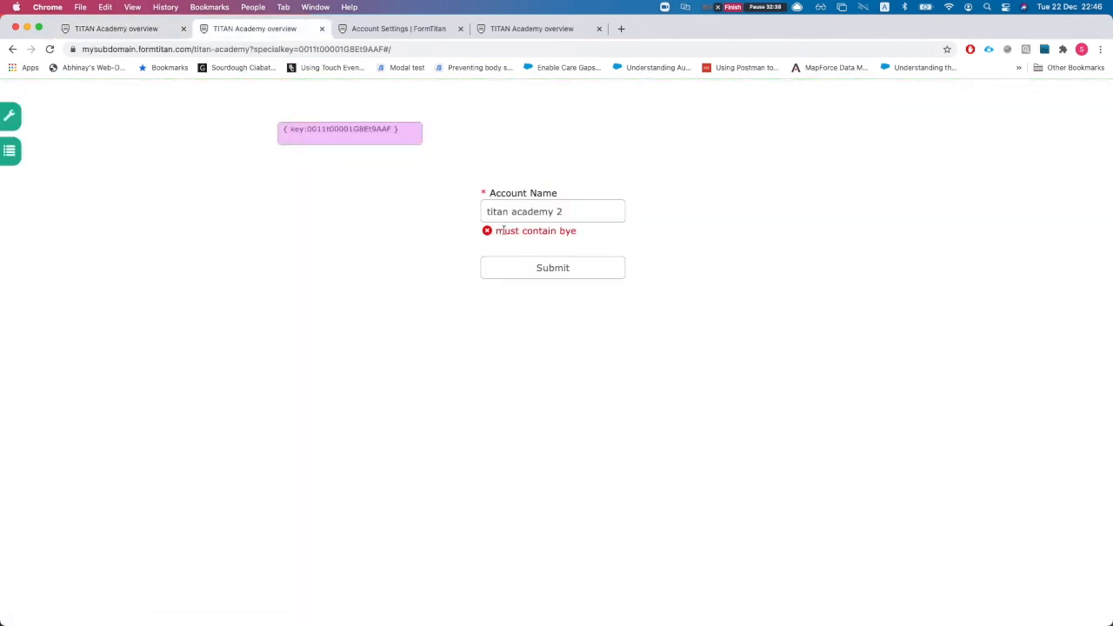
pyautogui.moveTo(497, 231); pyautogui.dragTo(587, 237)
pyautogui.doubleClick(577, 213)
pyautogui.press('Right')
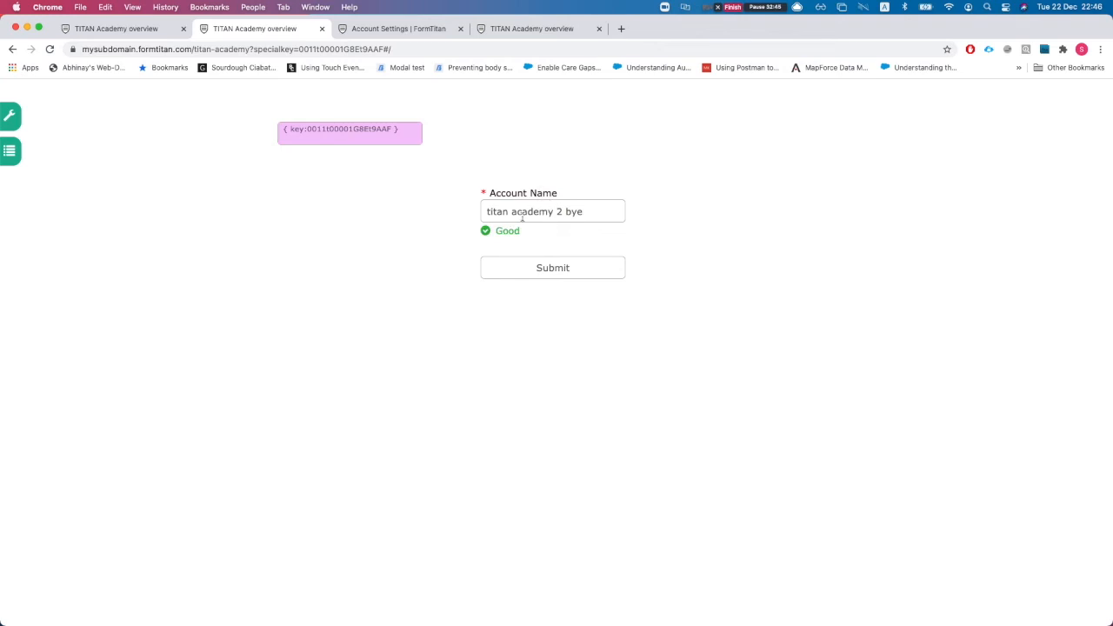
# Return to the form editor, review the operators available for the Account Name value rule, and delete the rule.
pyautogui.click(113, 29)
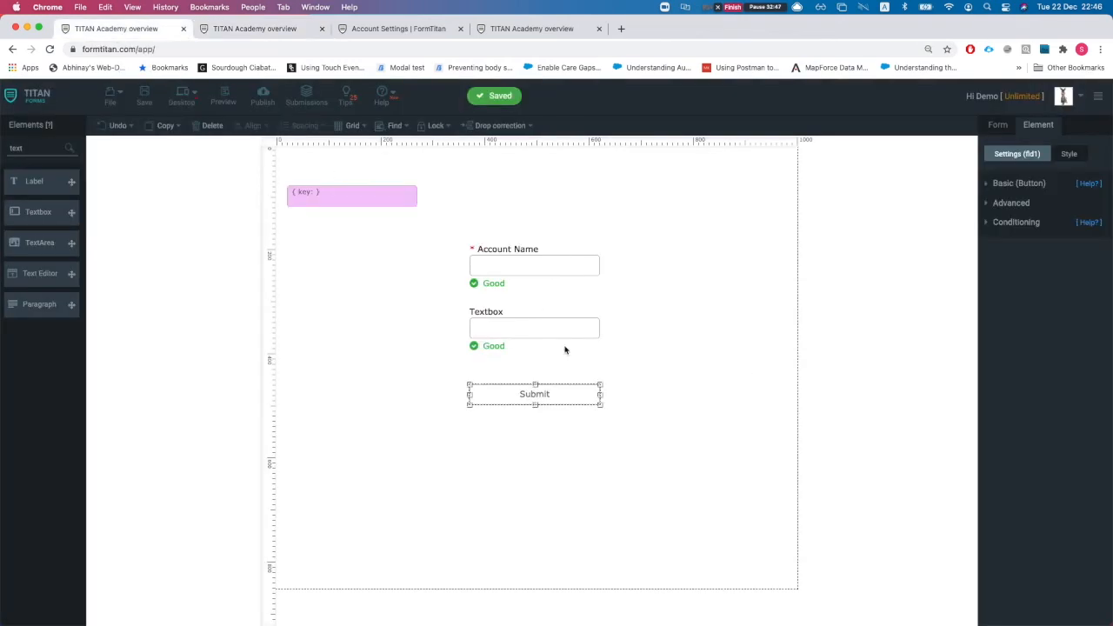
pyautogui.click(527, 276)
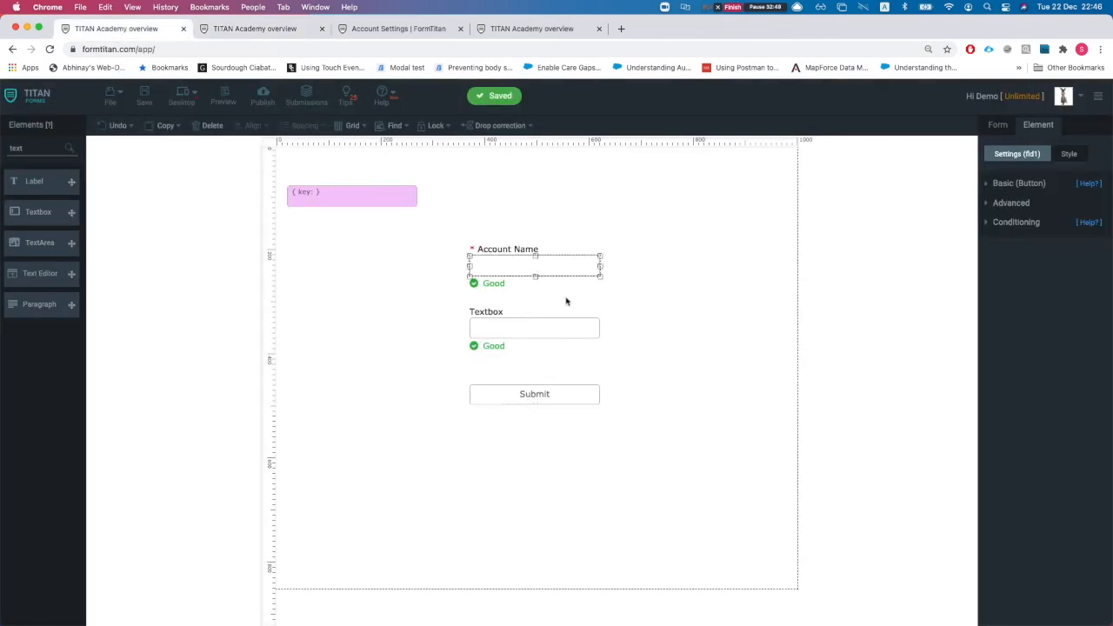
pyautogui.click(1006, 242)
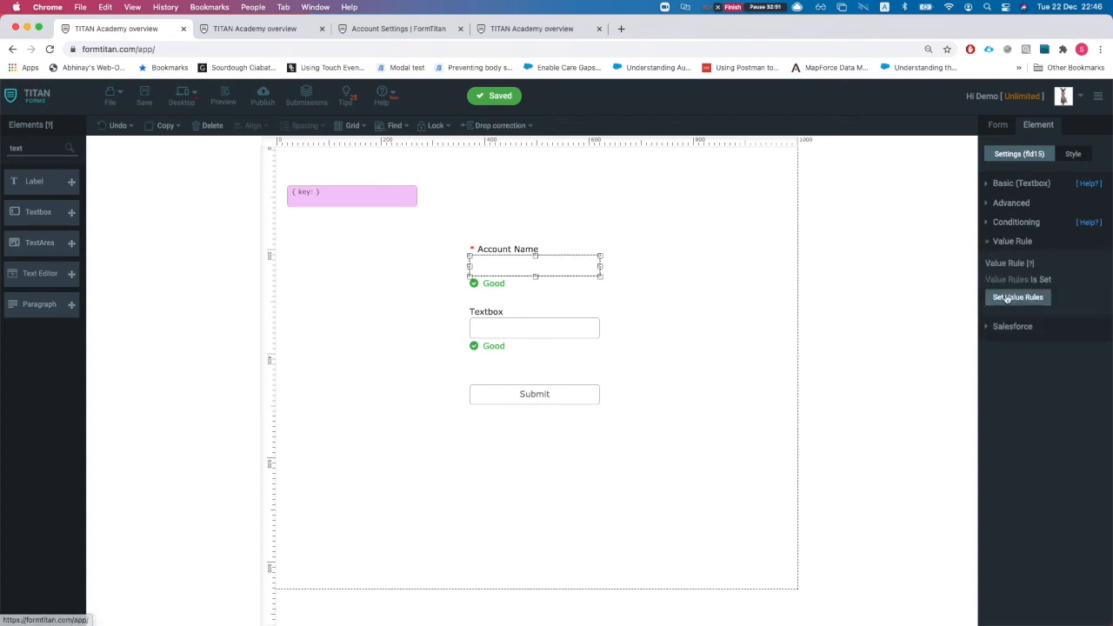
pyautogui.click(1018, 297)
pyautogui.click(338, 188)
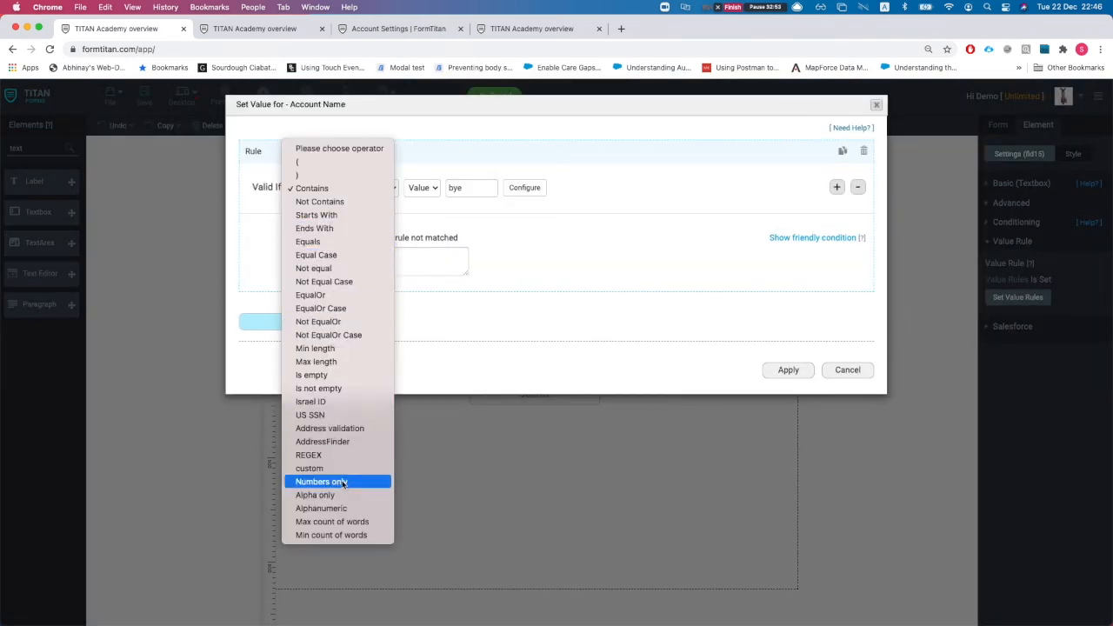
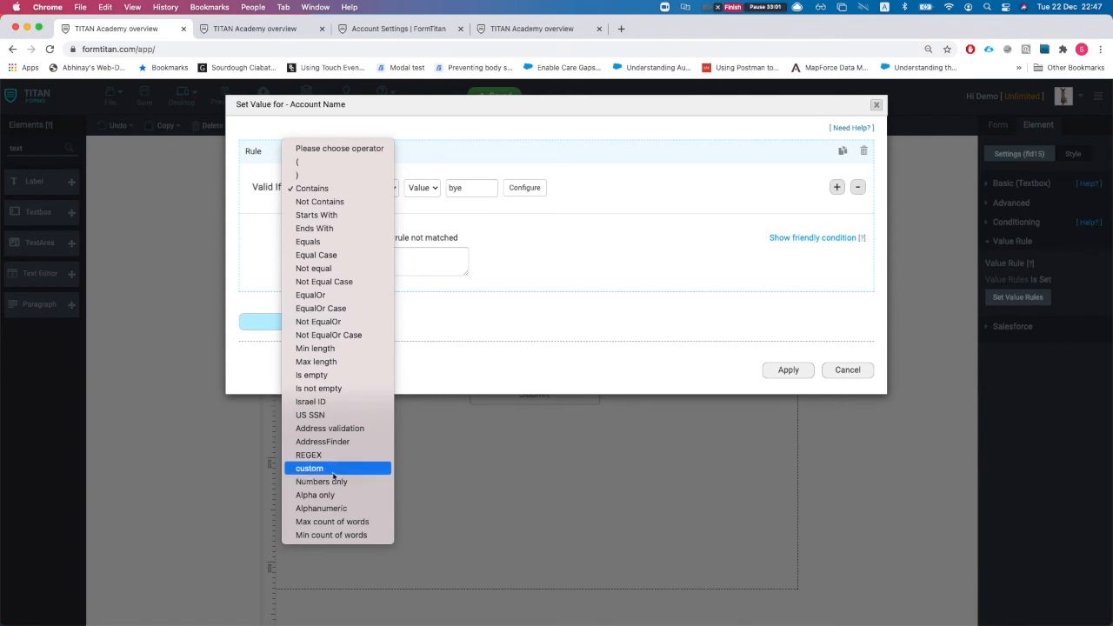
pyautogui.click(643, 261)
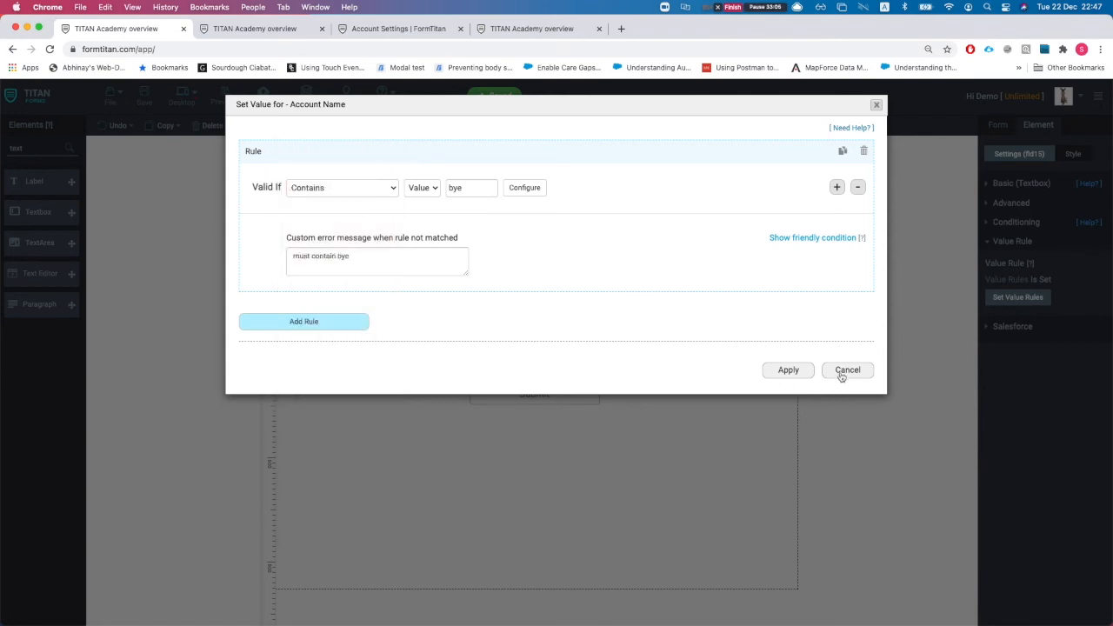
pyautogui.click(864, 150)
pyautogui.click(793, 212)
# Review the Account Name field's Get From Salesforce mapping without changing it, and select the Textbox to view its Salesforce settings.
pyautogui.click(1012, 326)
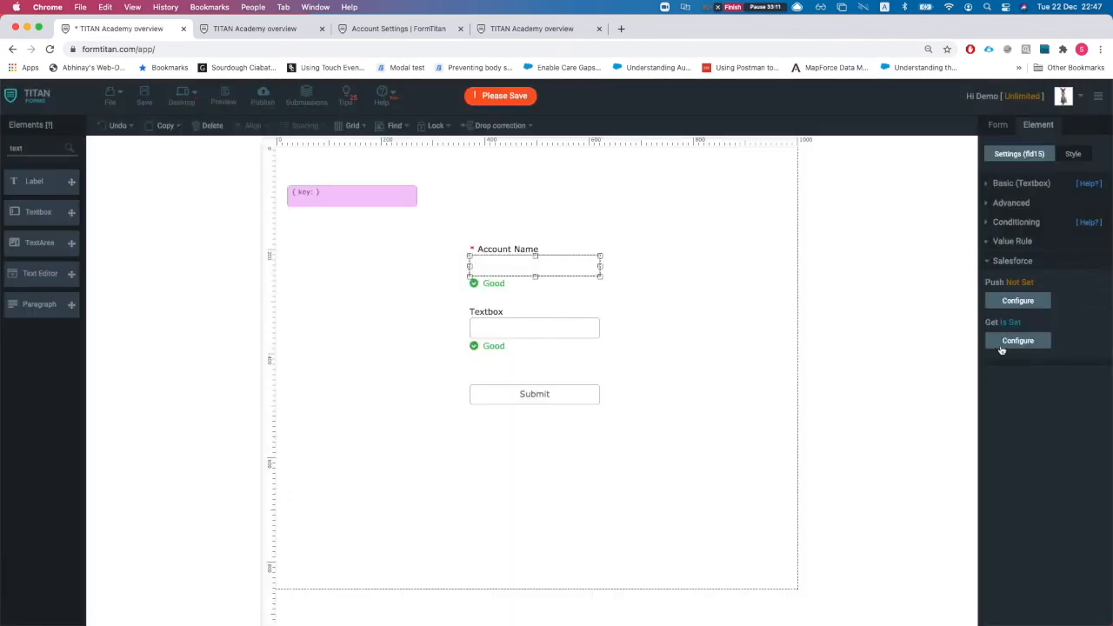
pyautogui.click(1001, 345)
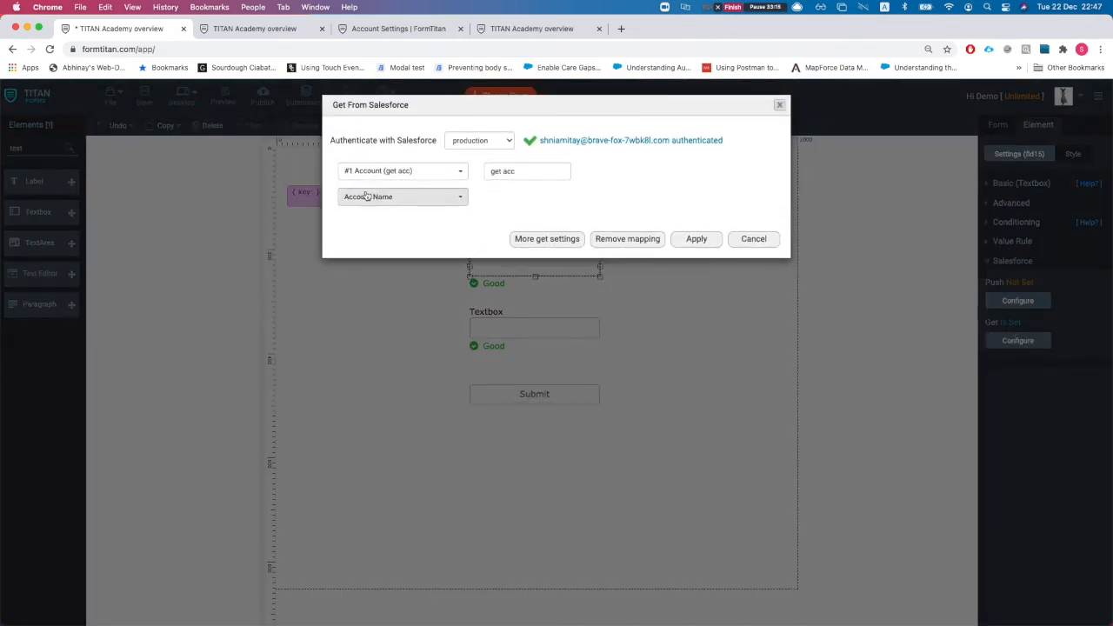
pyautogui.click(753, 238)
pyautogui.click(640, 302)
pyautogui.click(529, 265)
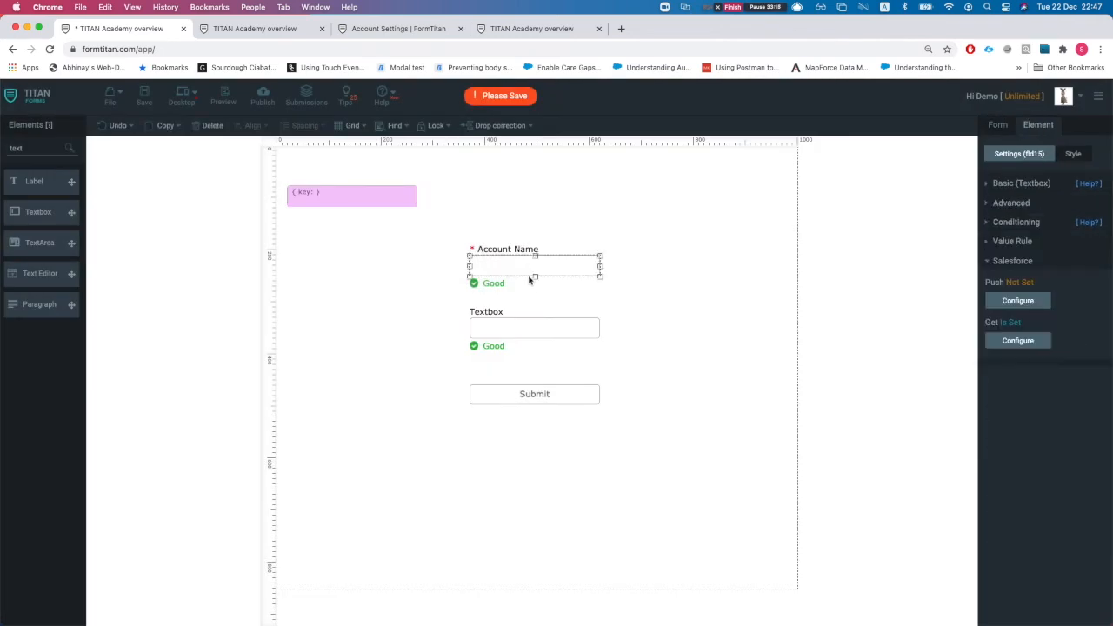
pyautogui.click(541, 331)
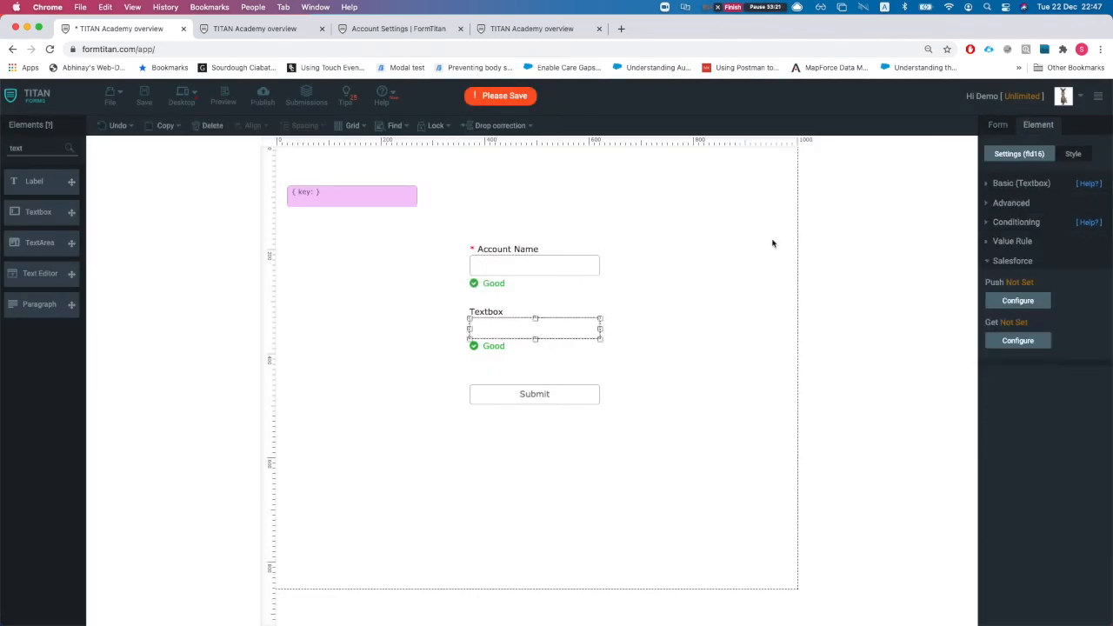
# Examine which field and condition affect the Textbox in its Affected by list.
pyautogui.click(1012, 262)
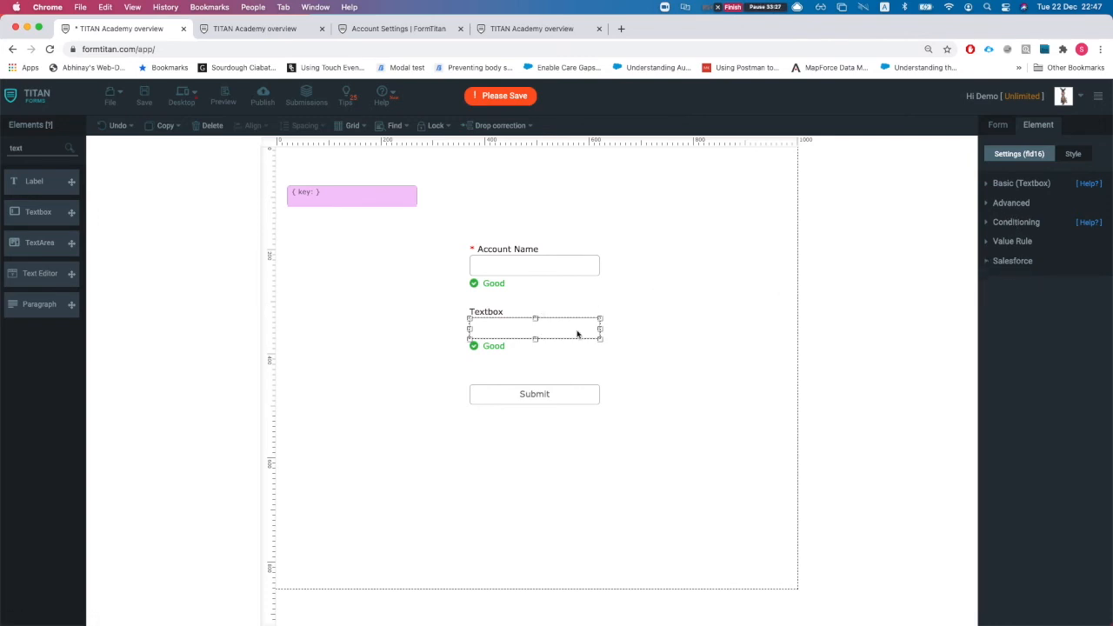
pyautogui.click(1016, 226)
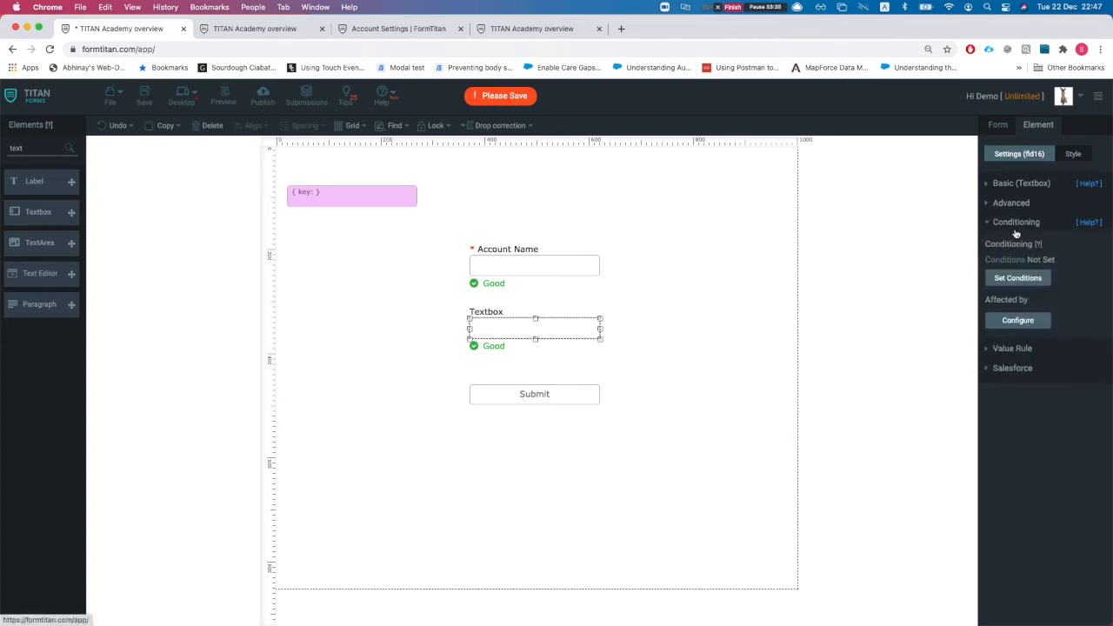
pyautogui.click(1016, 320)
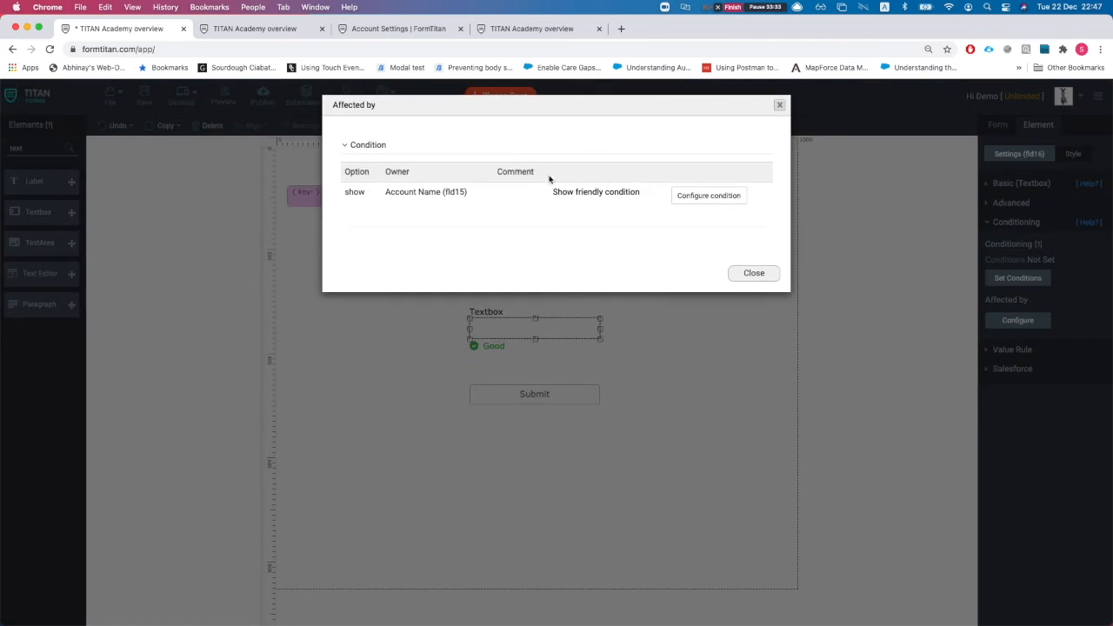
pyautogui.moveTo(388, 192); pyautogui.dragTo(479, 195)
pyautogui.click(540, 195)
pyautogui.moveTo(346, 193); pyautogui.dragTo(370, 199)
pyautogui.click(591, 198)
# Change the Account Name condition's result for the Textbox to Set Value with "asdasd" and apply the rule.
pyautogui.click(721, 199)
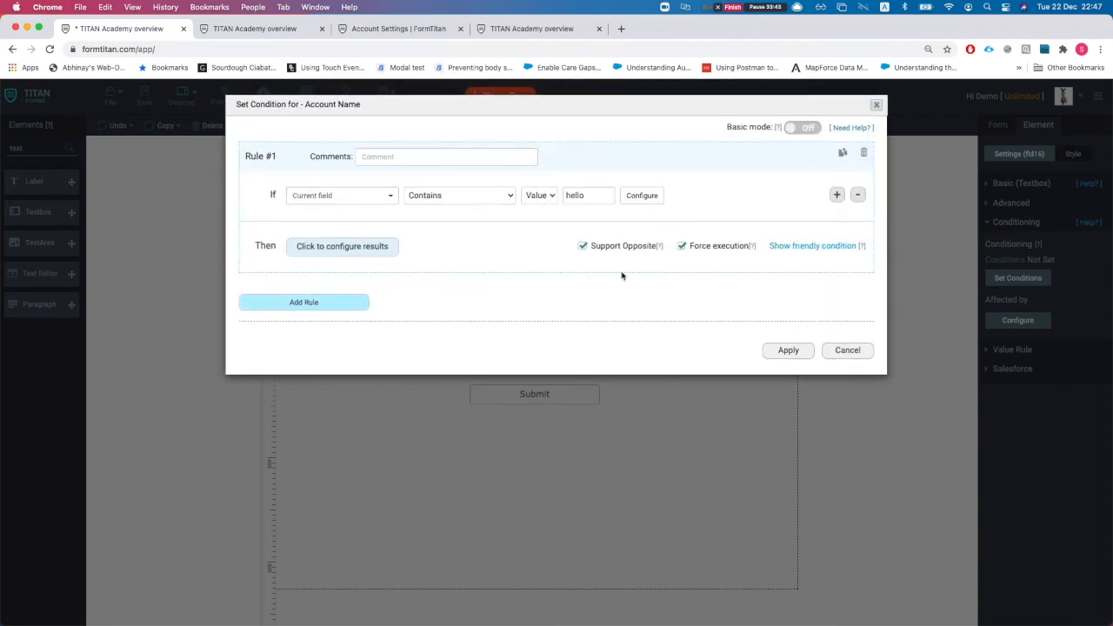
pyautogui.click(371, 250)
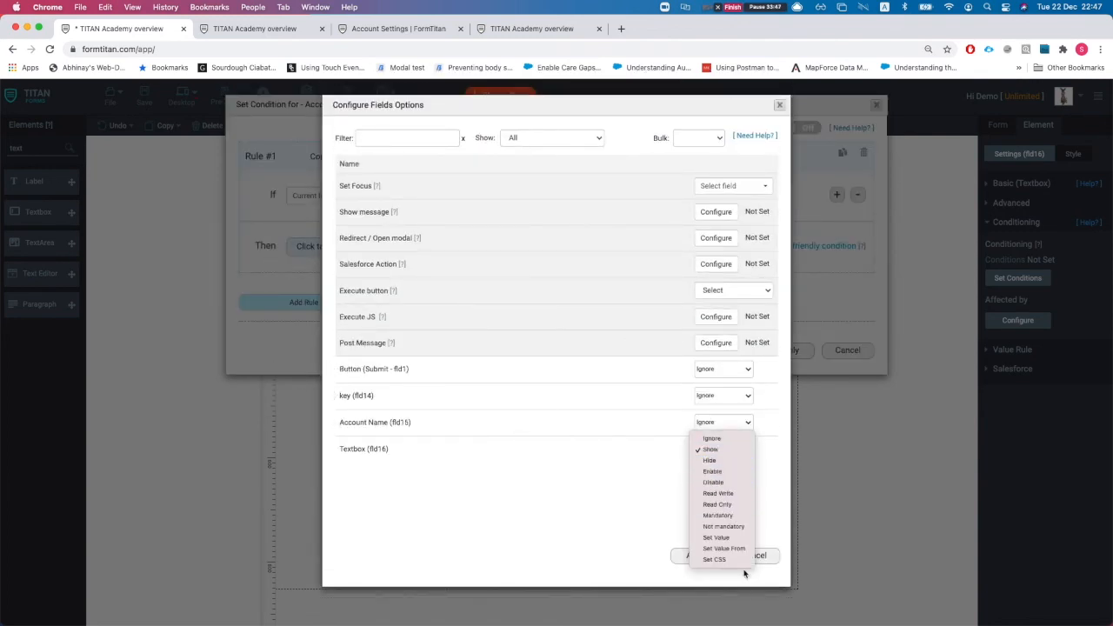
pyautogui.click(709, 537)
pyautogui.click(729, 449)
pyautogui.write('asdasd')
pyautogui.click(705, 556)
pyautogui.click(802, 351)
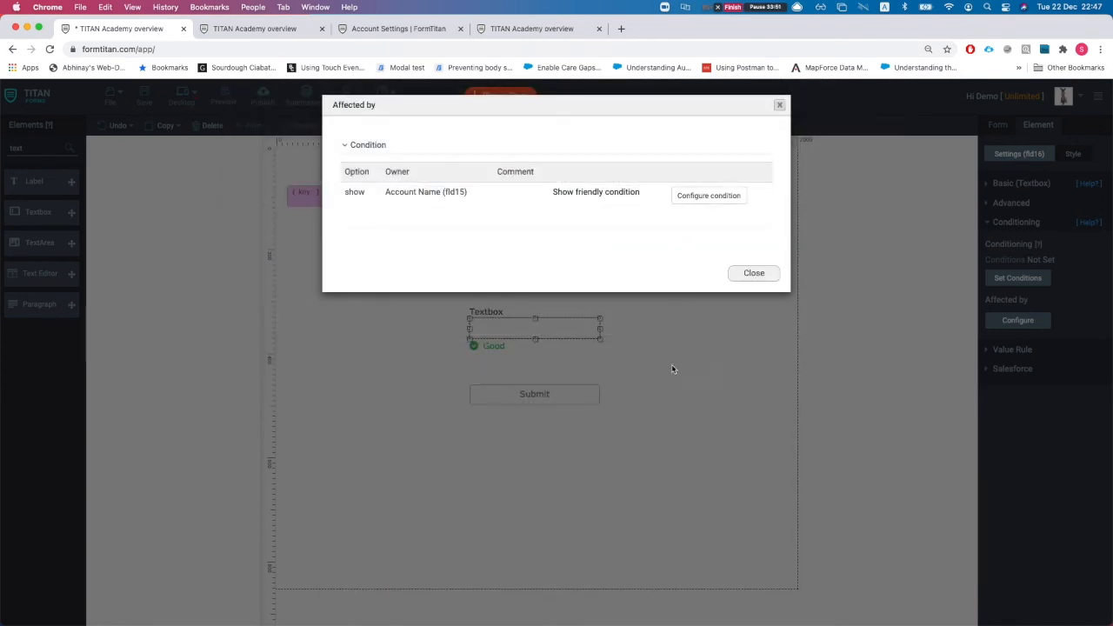
# Reopen the Textbox's Affected by list and check the option recorded for the Account Name condition.
pyautogui.click(754, 273)
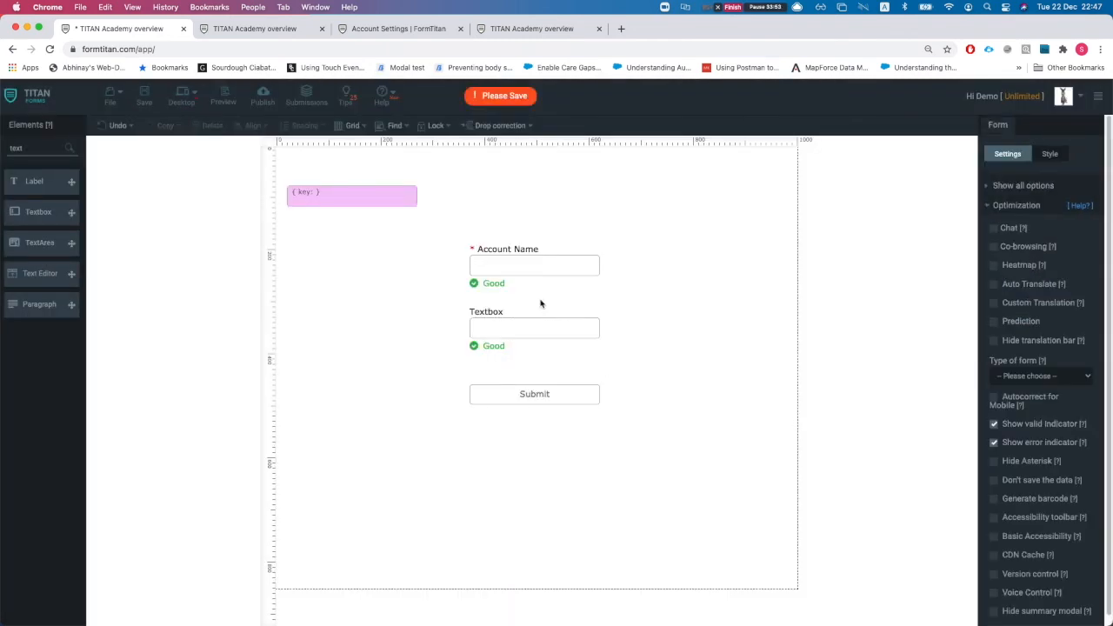
pyautogui.click(545, 340)
pyautogui.click(1017, 320)
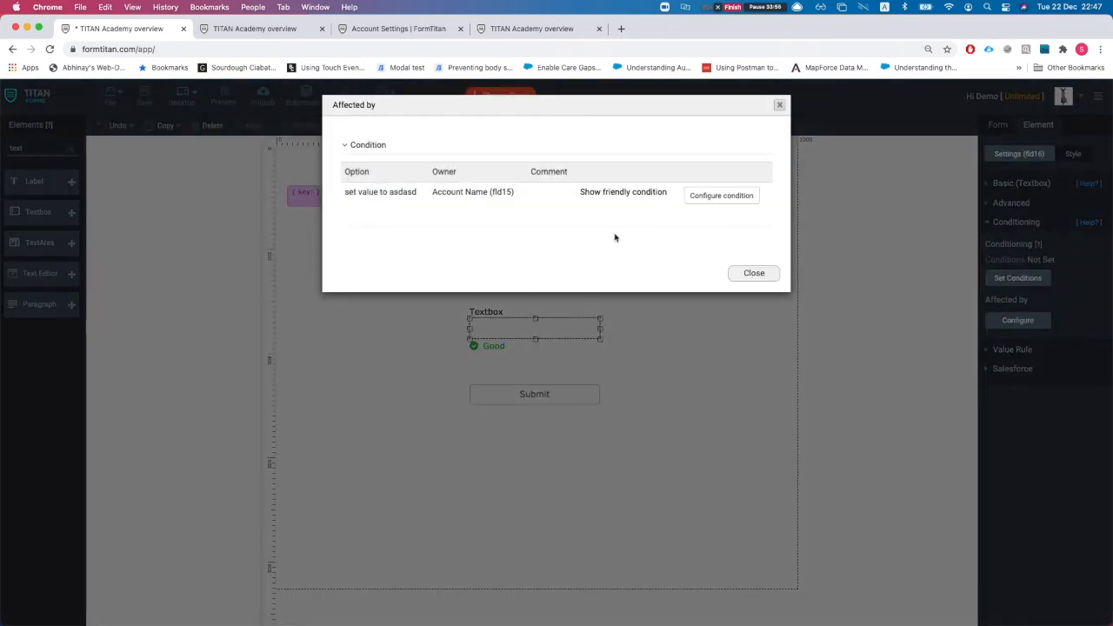
pyautogui.moveTo(340, 193); pyautogui.dragTo(420, 198)
pyautogui.click(752, 273)
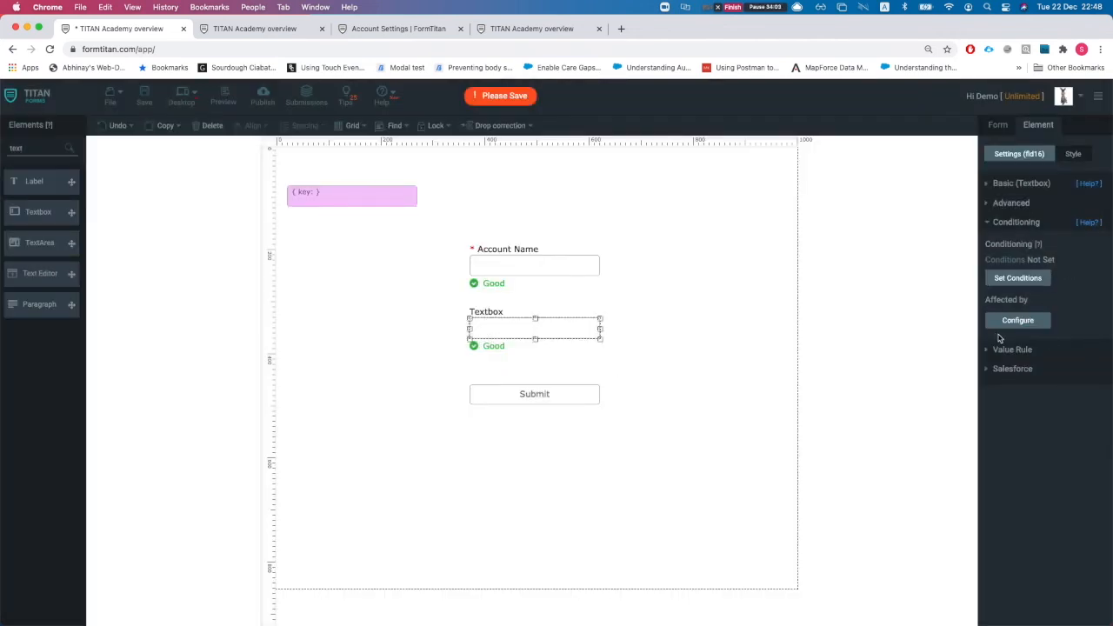
# Examine the Get entry affecting the Account Name field and its Account mapping settings, leaving them unchanged.
pyautogui.click(504, 254)
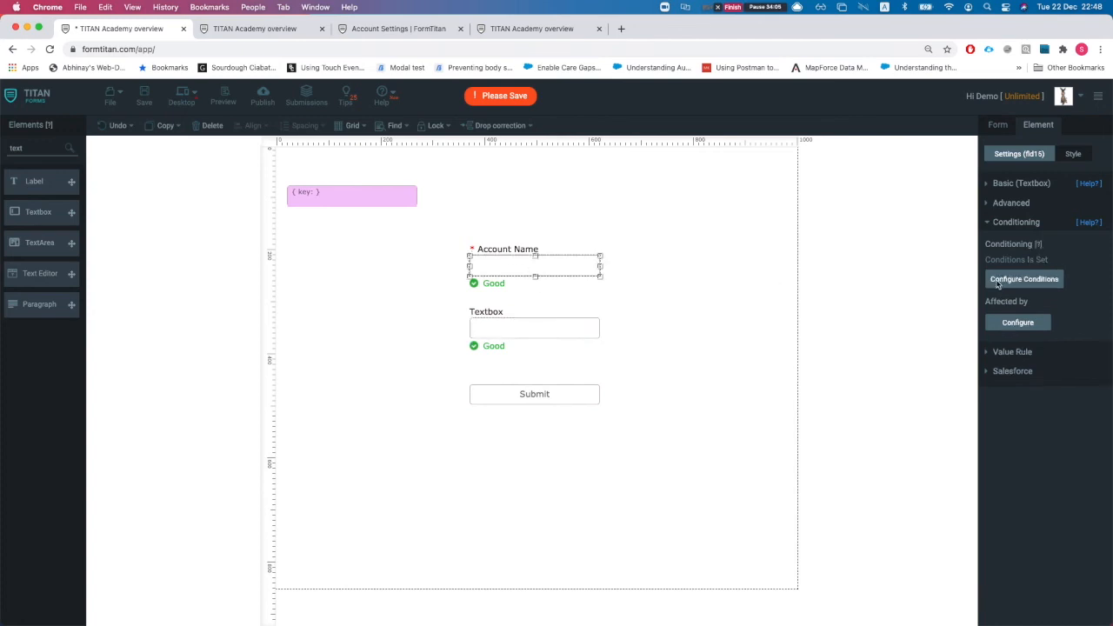
pyautogui.click(1034, 325)
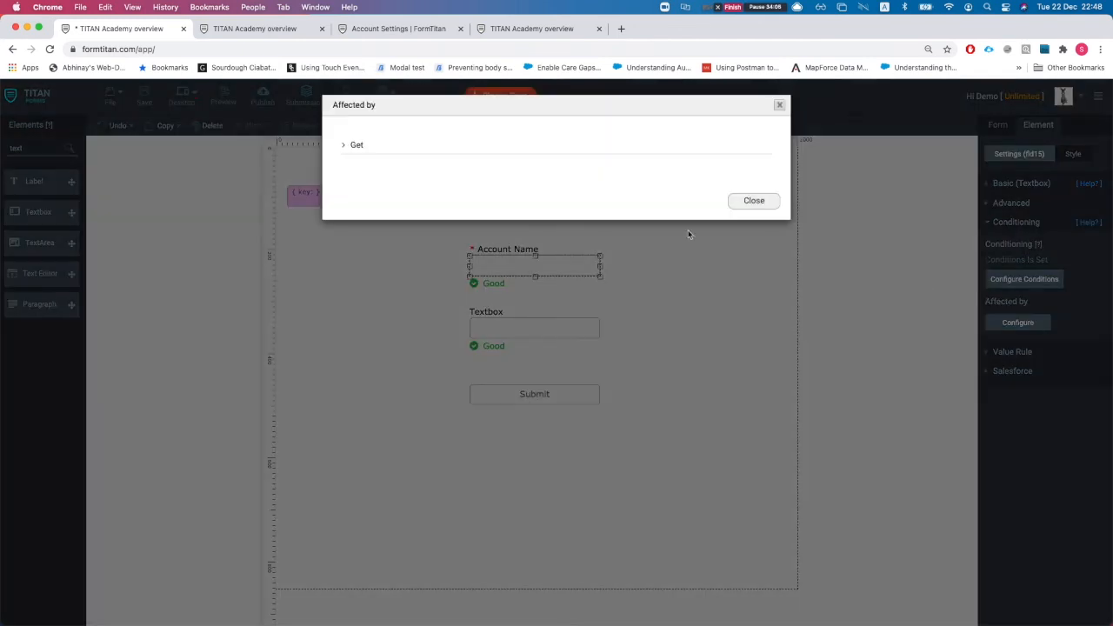
pyautogui.click(354, 144)
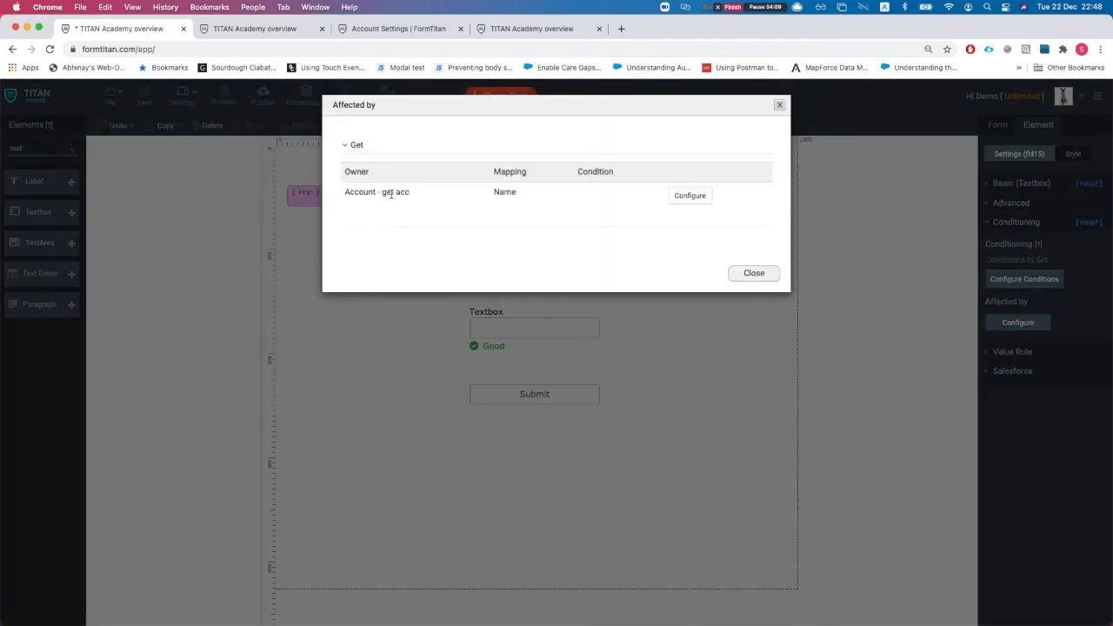
pyautogui.click(690, 196)
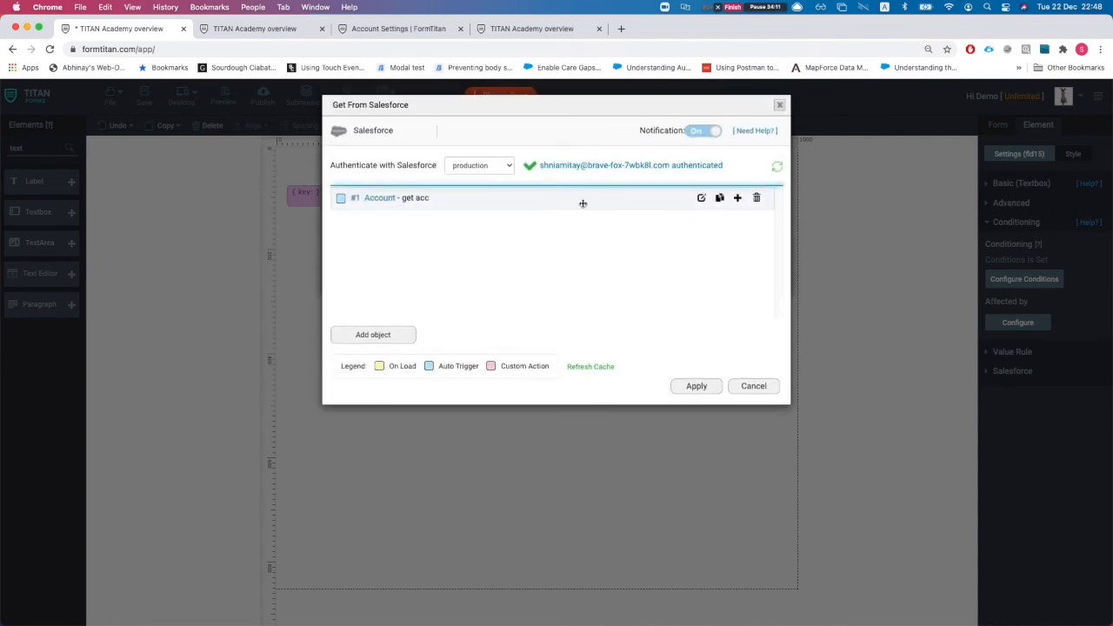
pyautogui.click(700, 199)
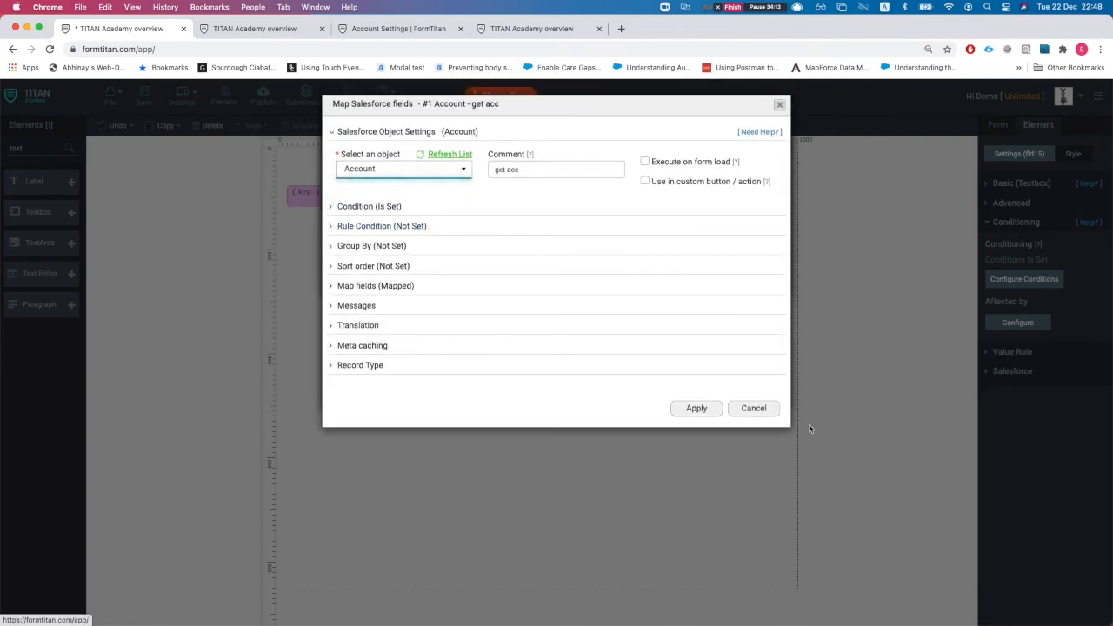
pyautogui.click(770, 408)
pyautogui.click(756, 385)
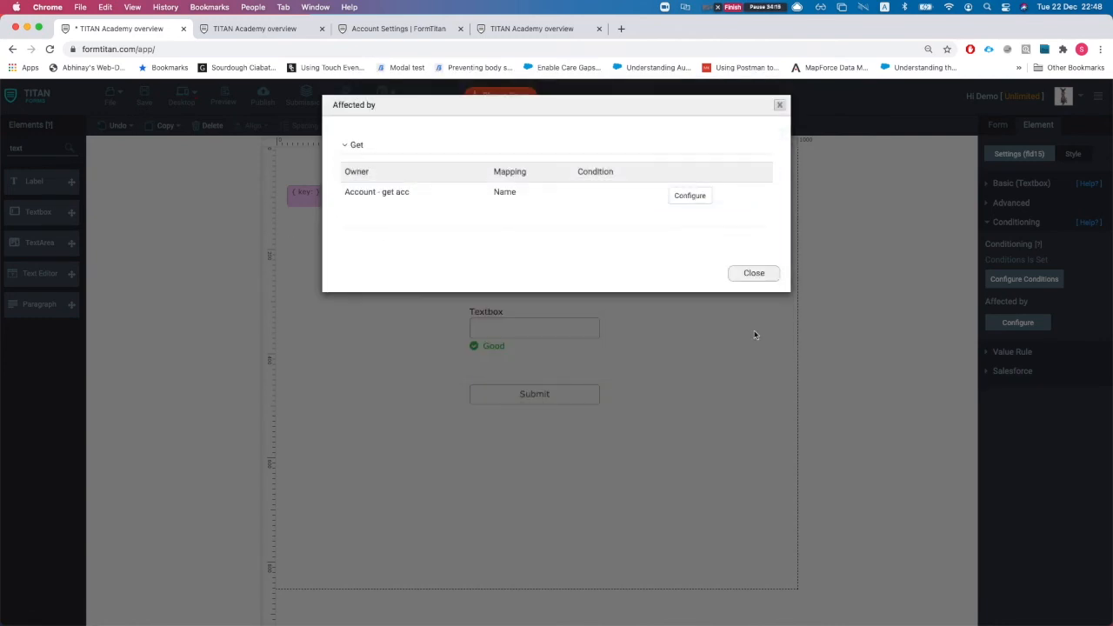
pyautogui.click(755, 275)
# Search the elements for "hi", and review the system values available to the hidden key field without choosing one.
pyautogui.doubleClick(33, 144)
pyautogui.press('BackSpace')
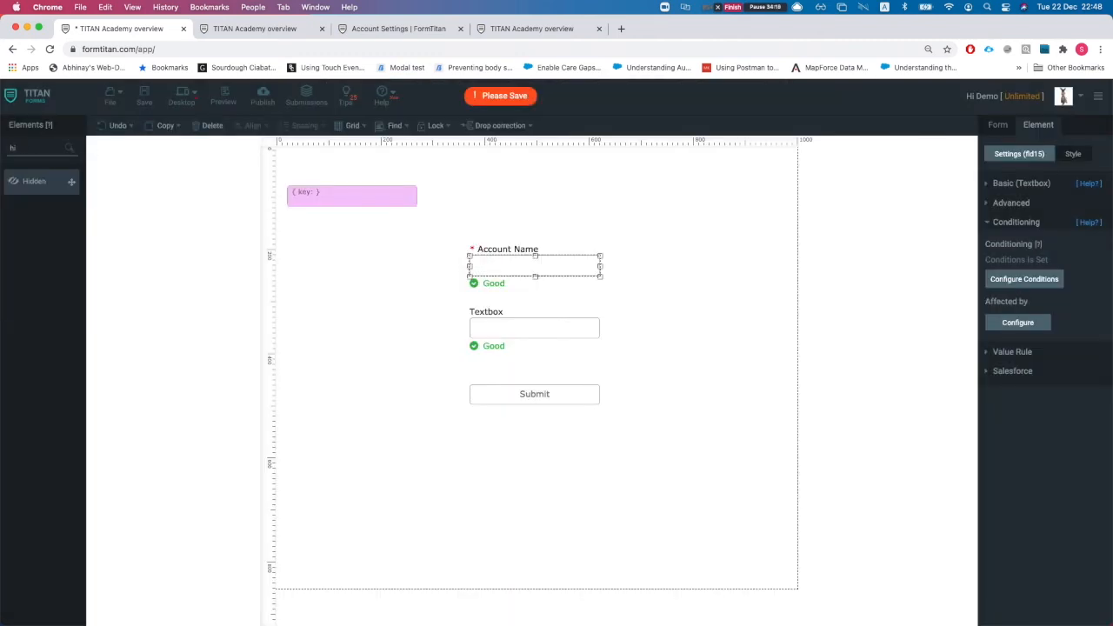
pyautogui.click(330, 199)
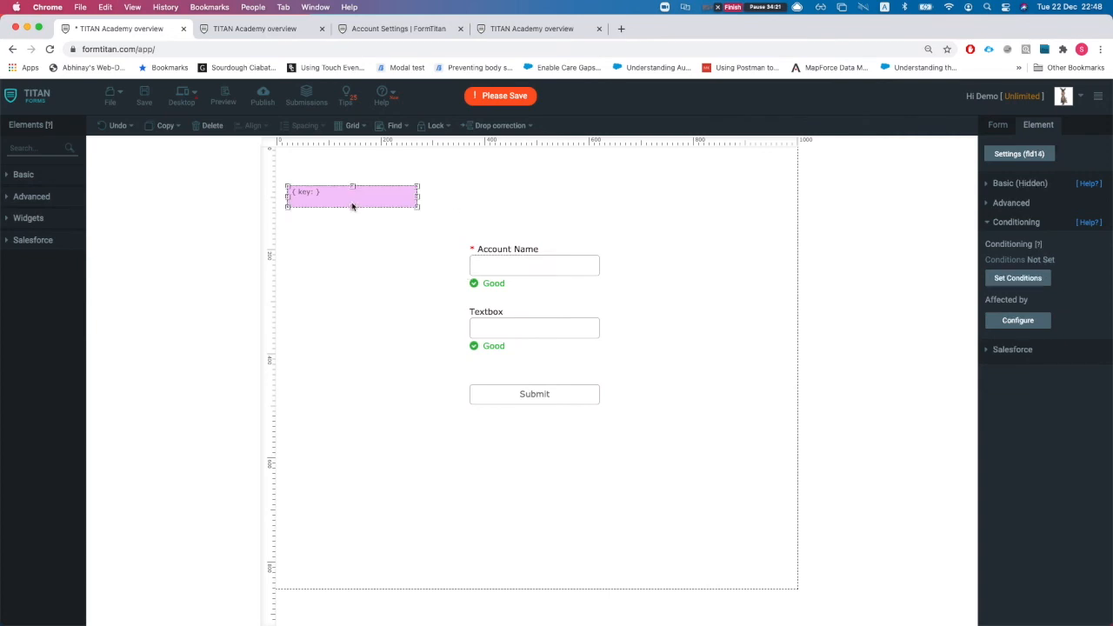
pyautogui.click(1041, 184)
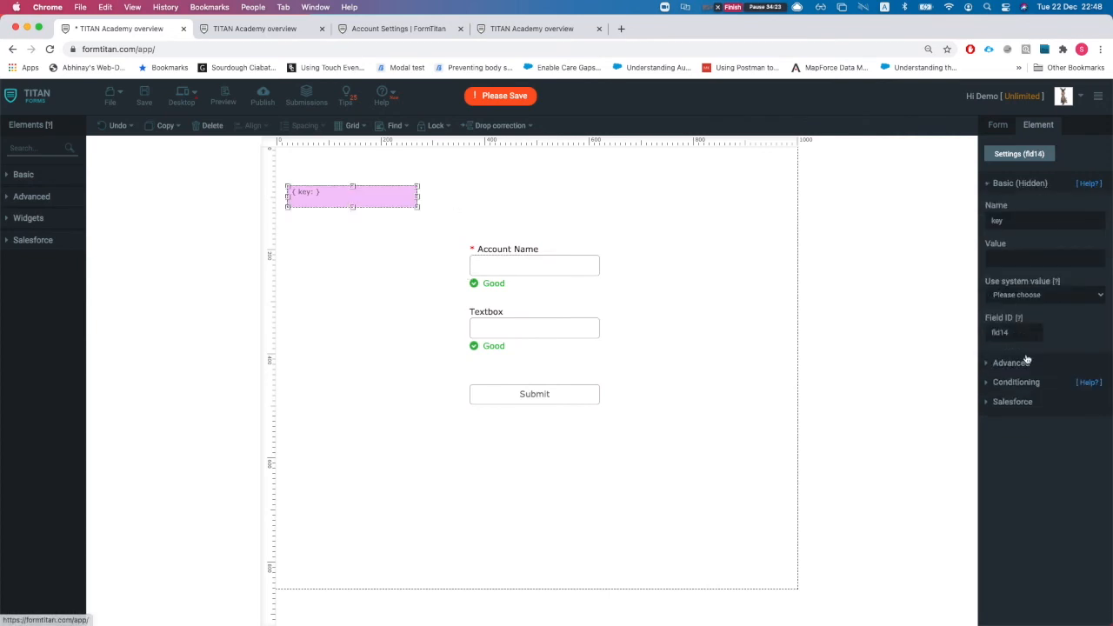
pyautogui.click(1026, 294)
pyautogui.scroll(-3, 1041, 476)
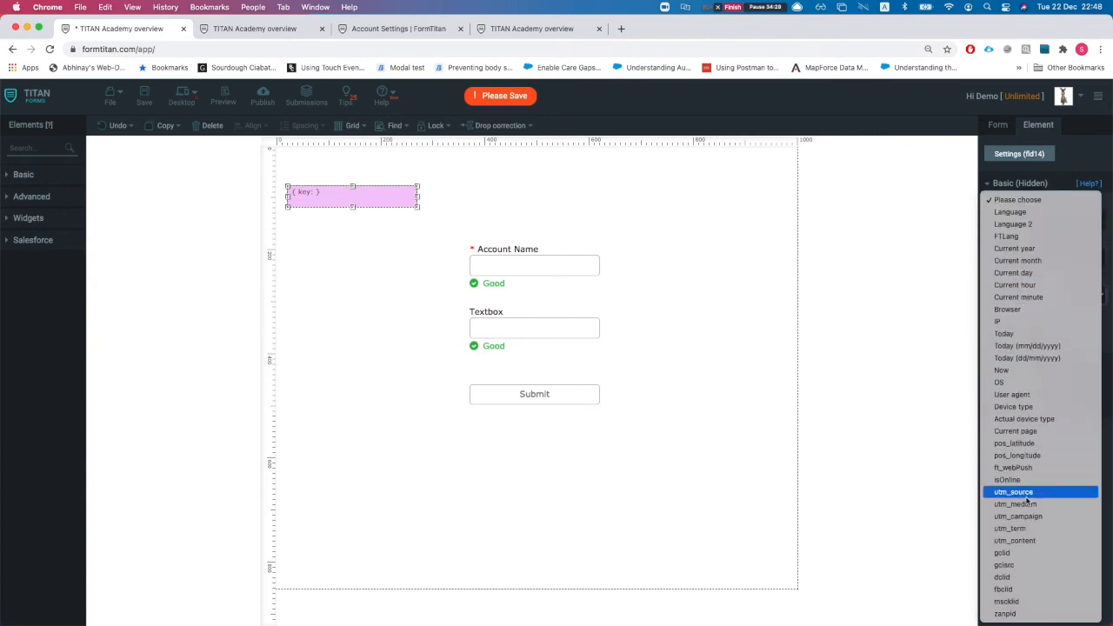
pyautogui.click(793, 252)
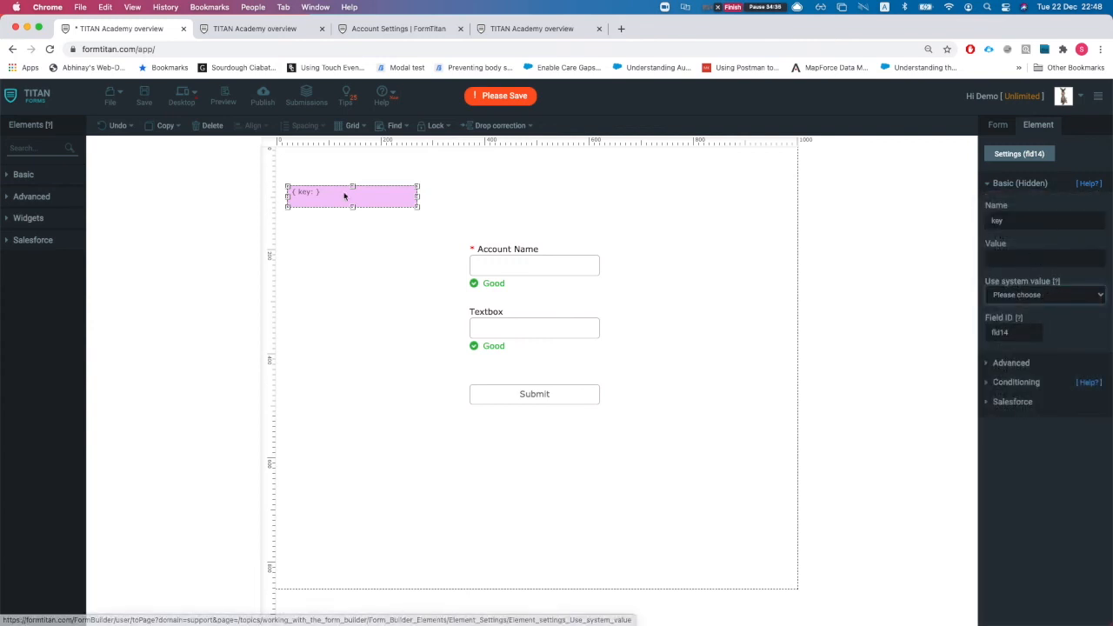
# Add a DropDown element above the Account Name field and review its basic settings.
pyautogui.click(41, 147)
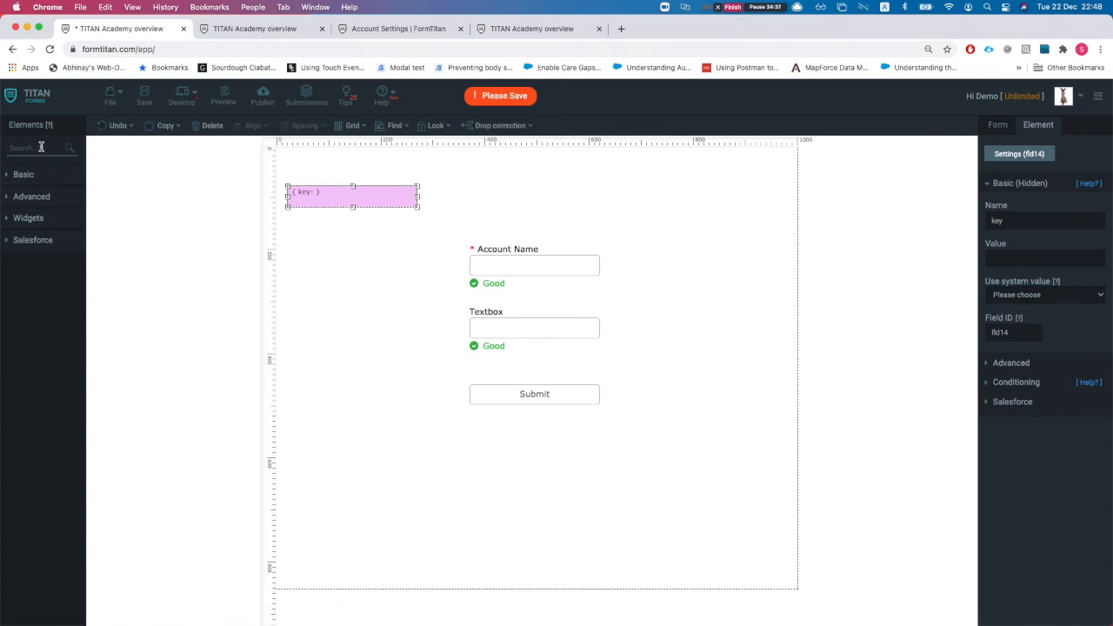
pyautogui.write('drop')
pyautogui.moveTo(53, 181); pyautogui.dragTo(522, 197)
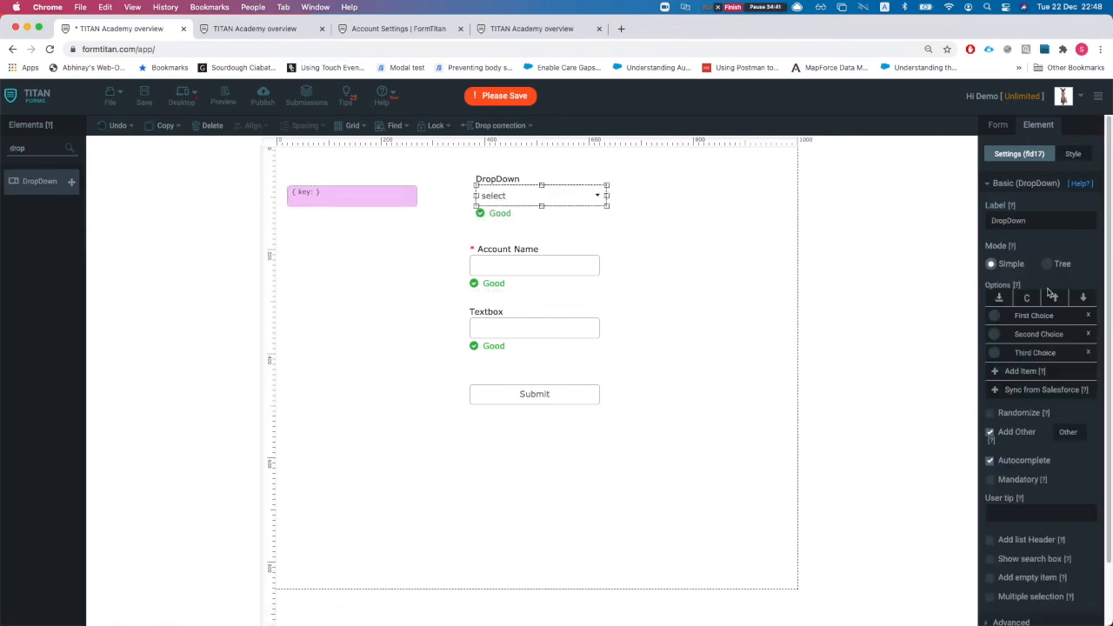
pyautogui.scroll(-1, 1035, 304)
pyautogui.scroll(1, 1038, 271)
pyautogui.scroll(1, 1035, 139)
pyautogui.scroll(-1, 1031, 360)
pyautogui.scroll(-1, 1013, 360)
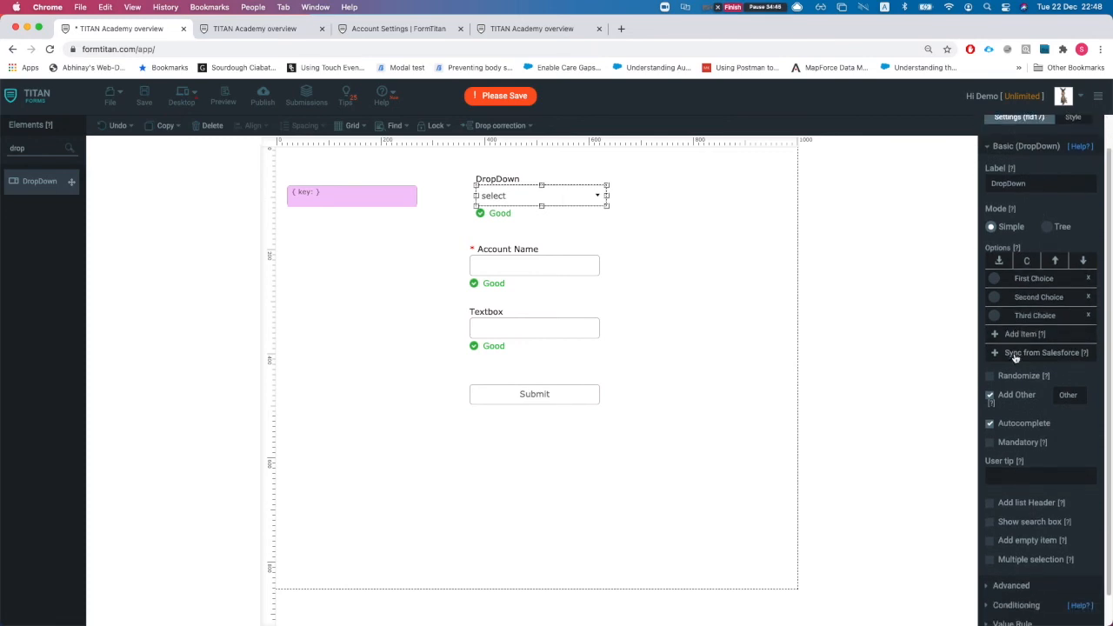
pyautogui.scroll(-1, 1018, 354)
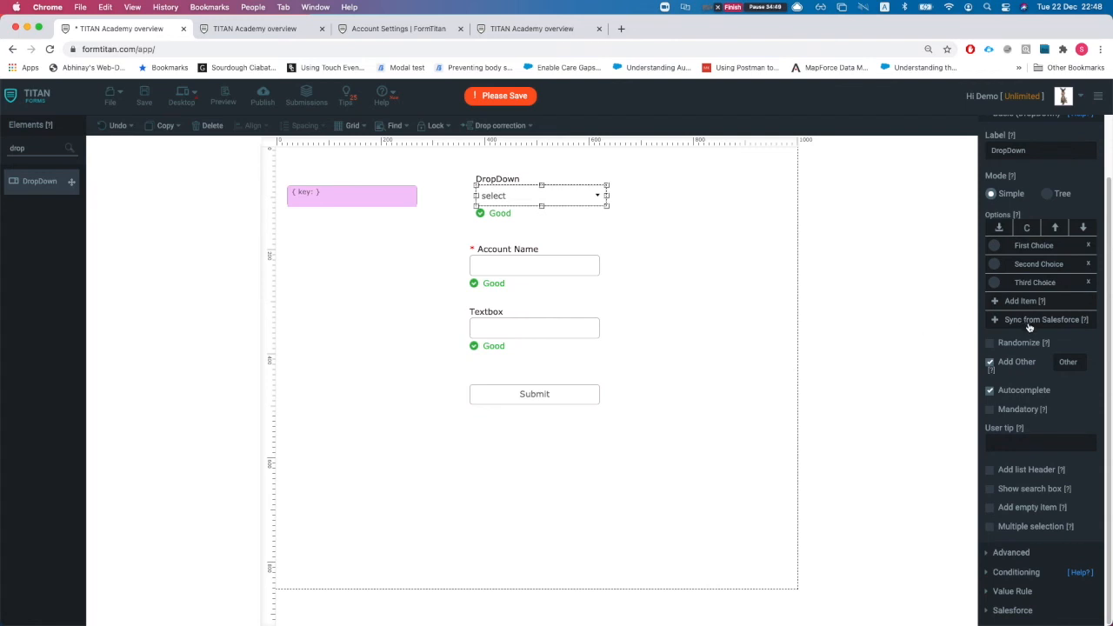
# Add a Table element below the Submit button and show its advanced settings.
pyautogui.doubleClick(33, 148)
pyautogui.press('BackSpace')
pyautogui.write('tab')
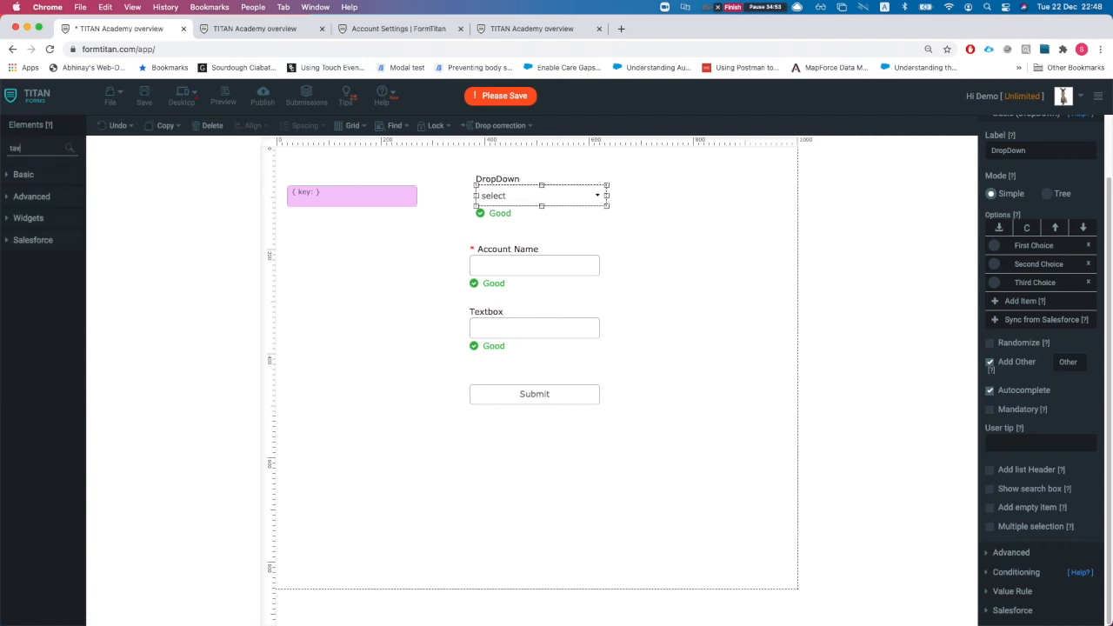
pyautogui.moveTo(52, 212); pyautogui.dragTo(370, 442)
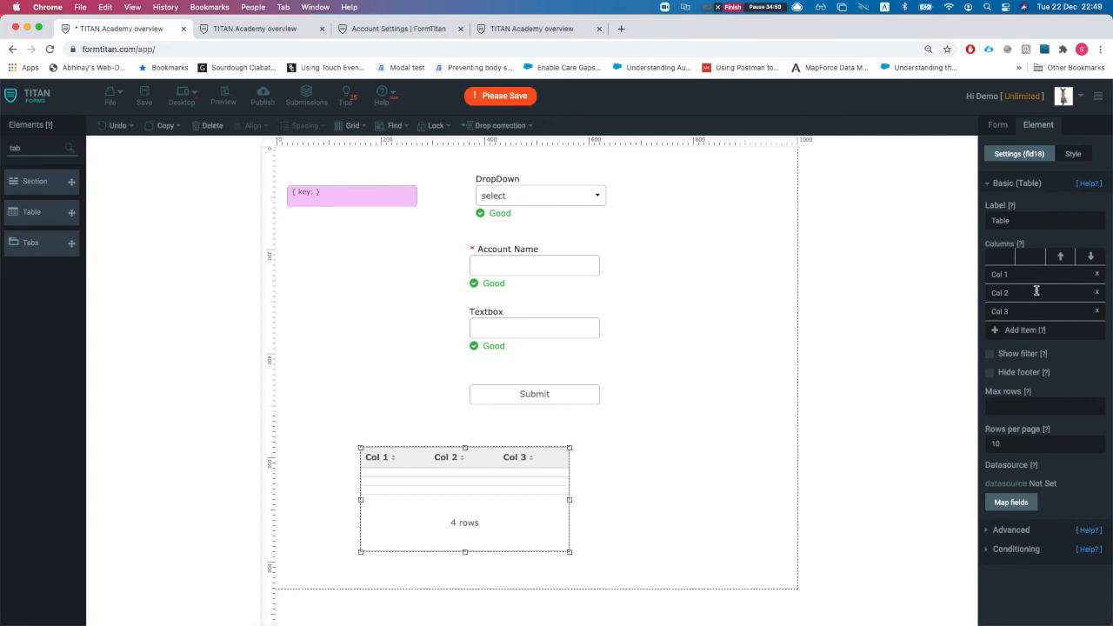
pyautogui.click(1028, 529)
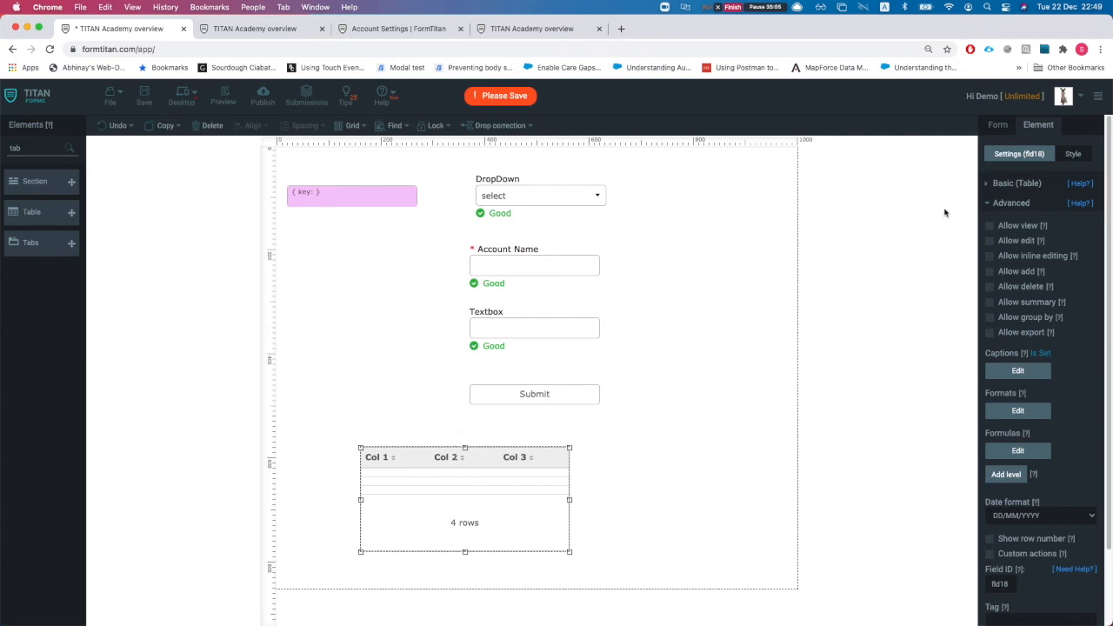
# Delete the Table and the DropDown from the form canvas.
pyautogui.click(668, 187)
pyautogui.click(460, 473)
pyautogui.click(212, 125)
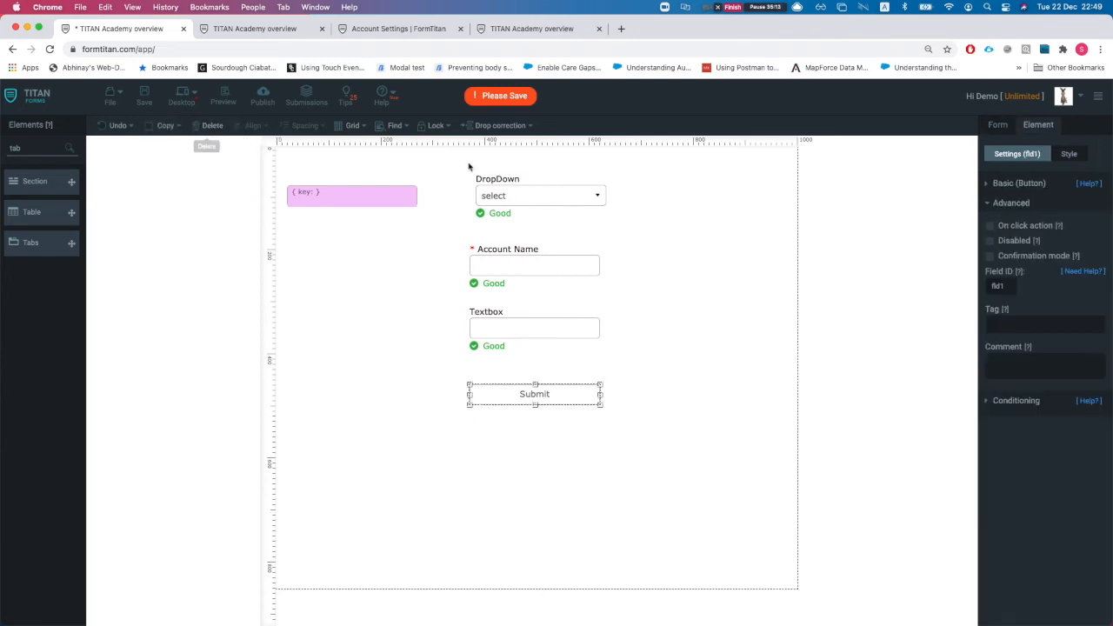
pyautogui.click(517, 196)
pyautogui.click(210, 126)
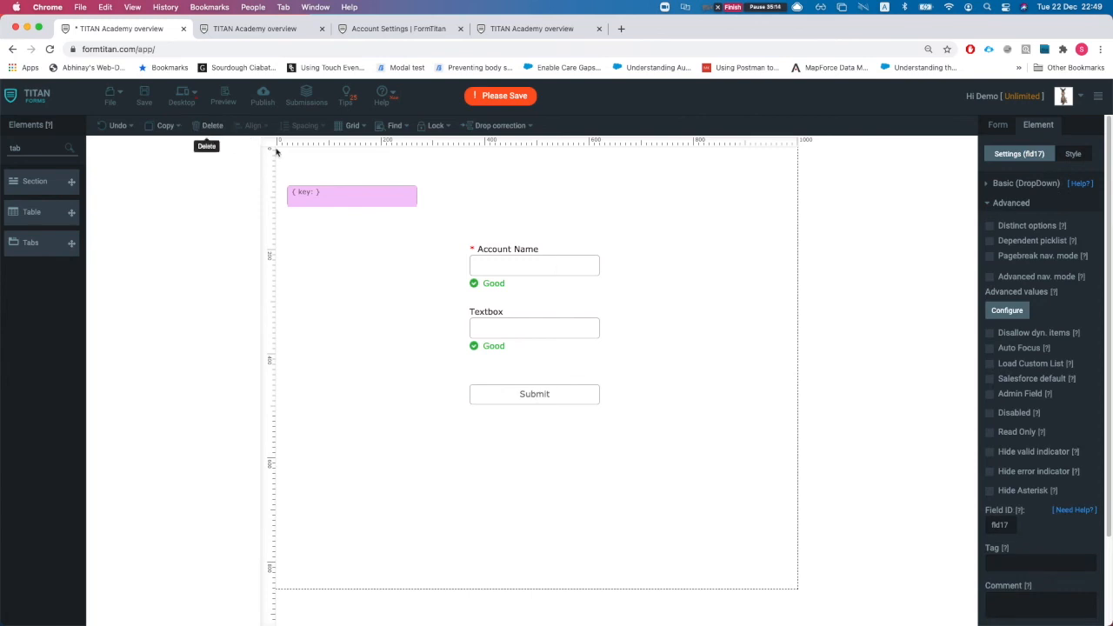
# Compare the style settings of the form and the Account Name field, and review the form's style targets, keeping Form.
pyautogui.click(678, 226)
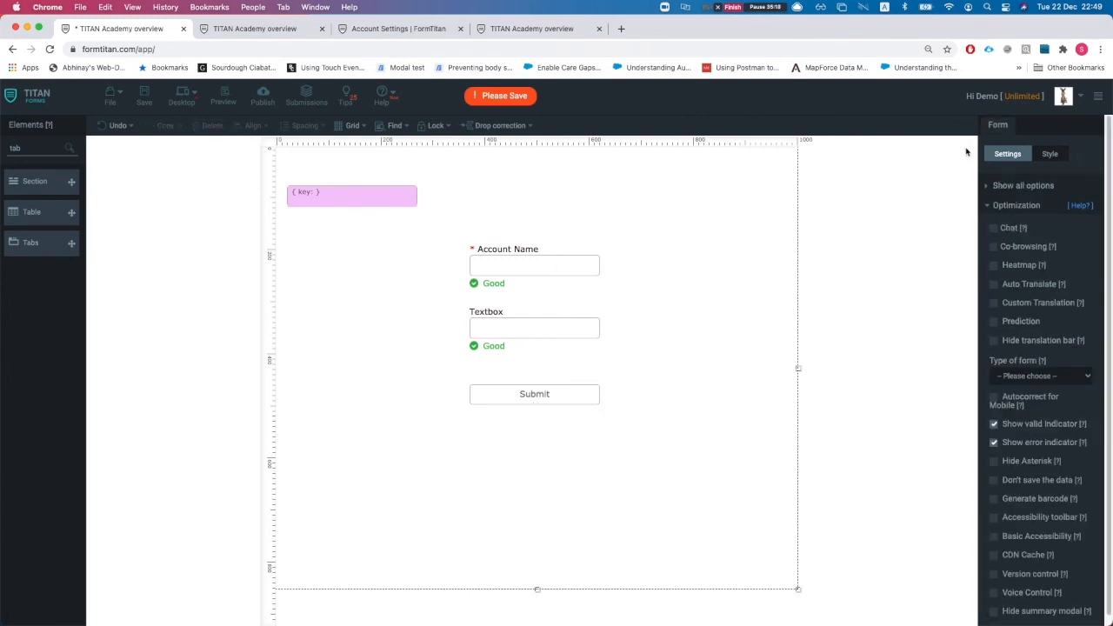
pyautogui.click(1062, 155)
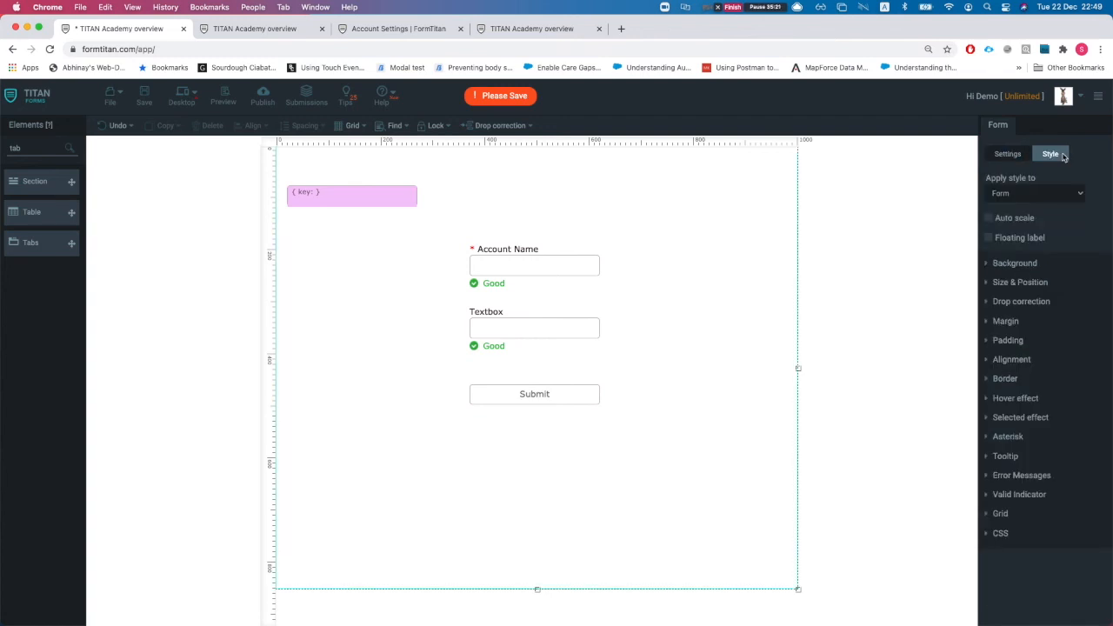
pyautogui.click(585, 270)
pyautogui.click(1077, 155)
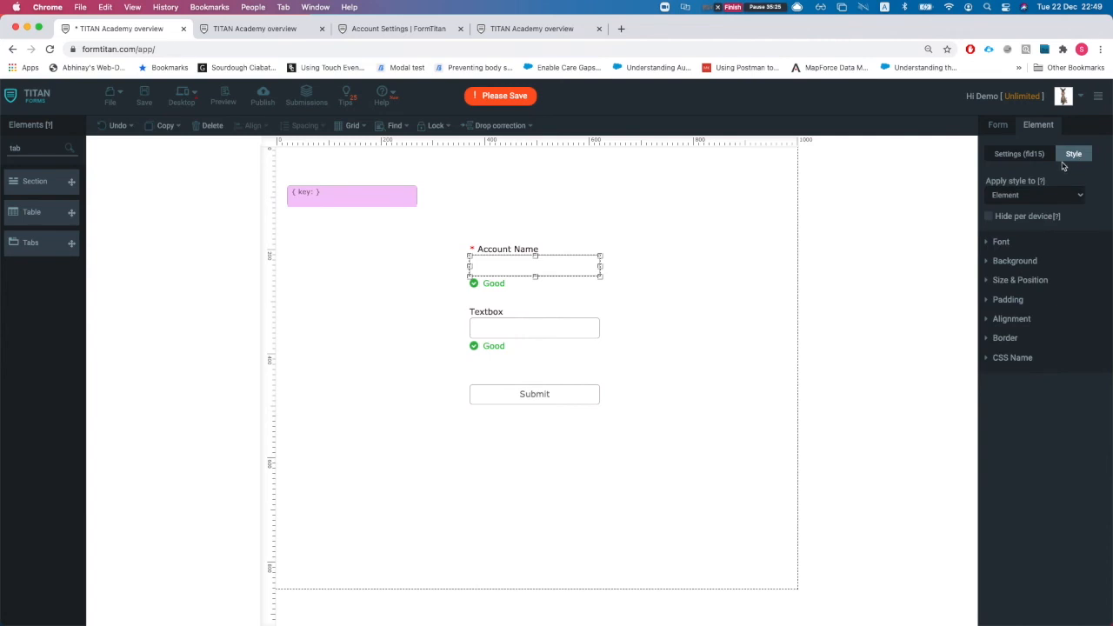
pyautogui.click(999, 127)
pyautogui.click(1057, 158)
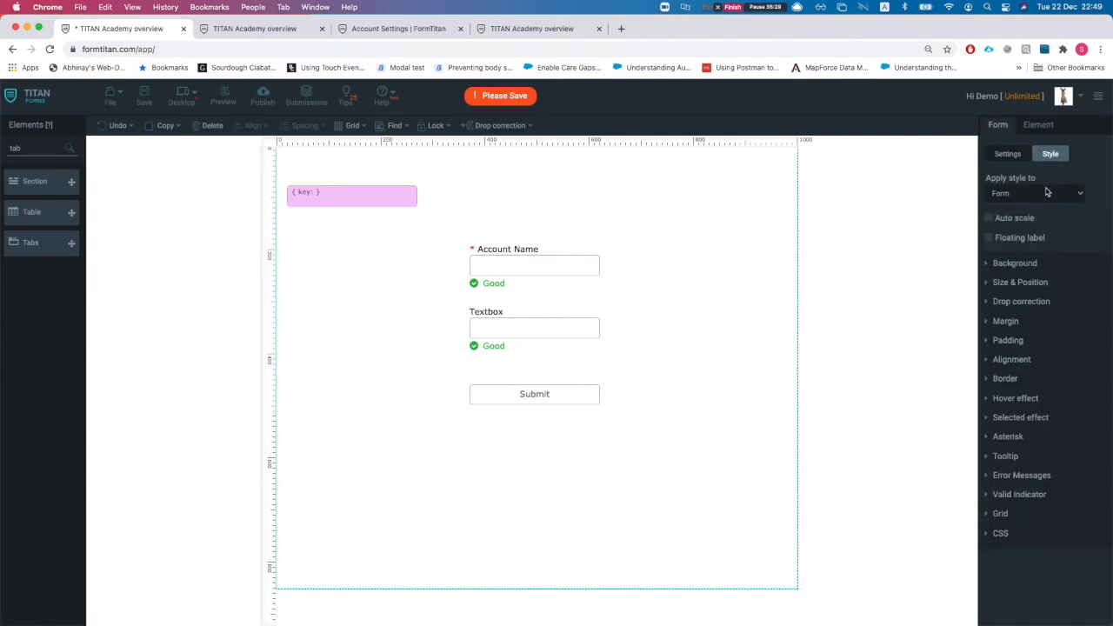
pyautogui.click(1045, 194)
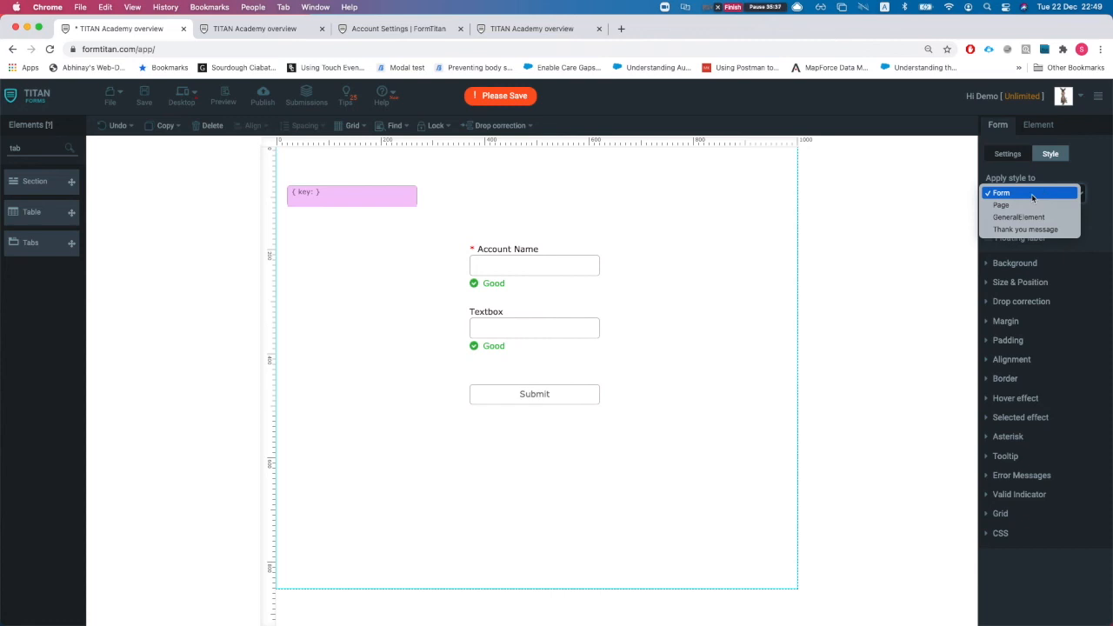
pyautogui.click(1032, 194)
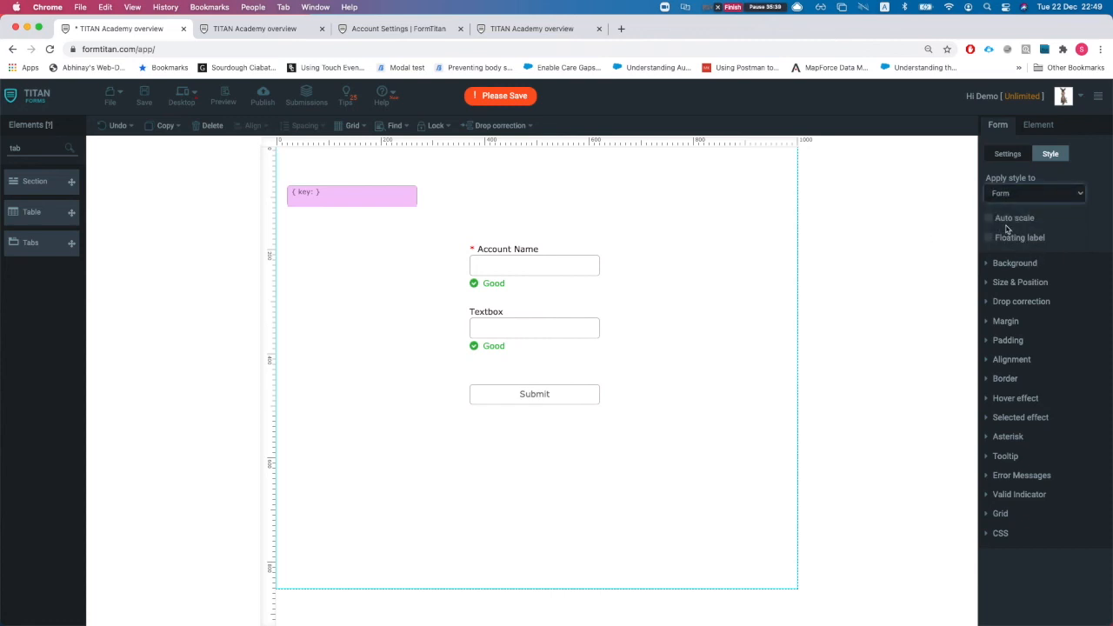
# Set the form's background color to a translucent dusty red, rgba(189,118,118,0.76).
pyautogui.click(1010, 265)
pyautogui.click(1007, 350)
pyautogui.moveTo(1007, 350); pyautogui.dragTo(1006, 344)
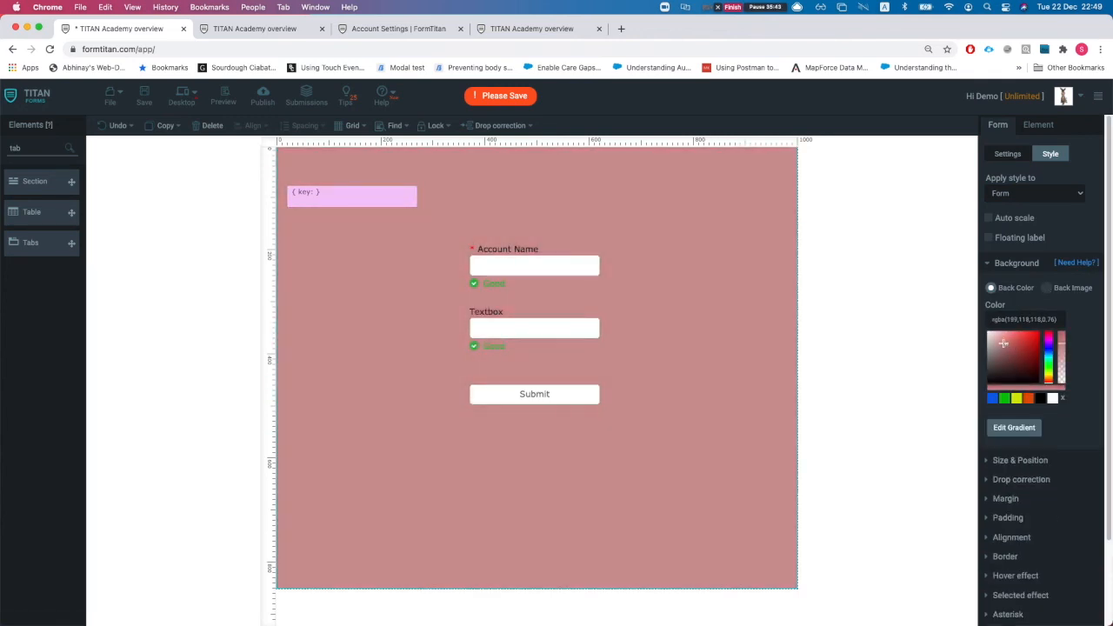
# Set the form's height to 1000 px and look over the resized canvas.
pyautogui.scroll(-2, 1035, 363)
pyautogui.click(1020, 362)
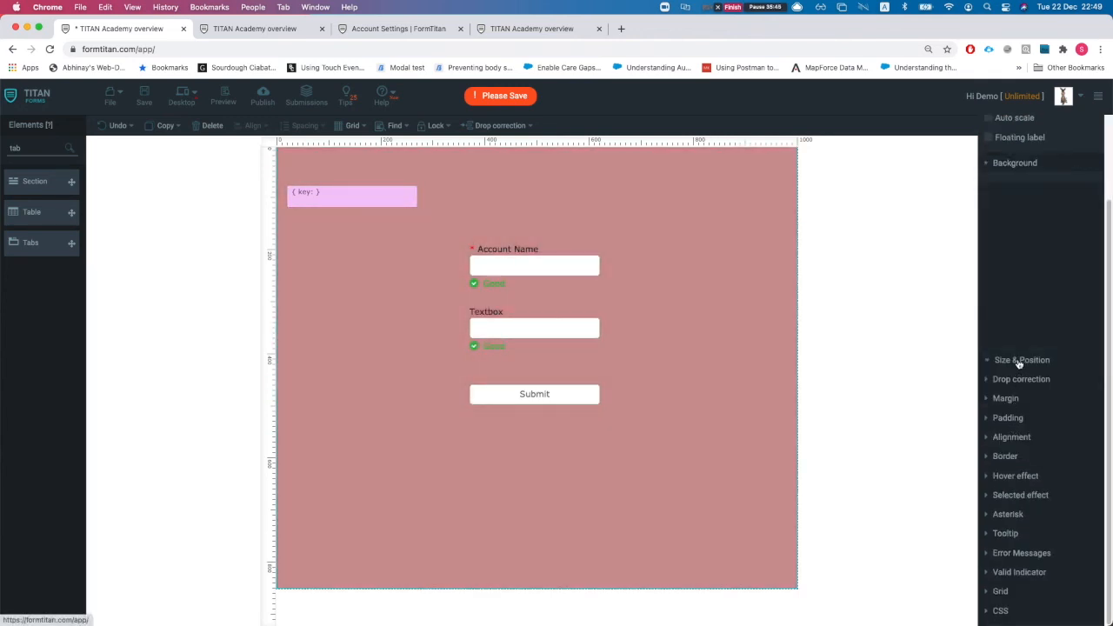
pyautogui.doubleClick(1048, 359)
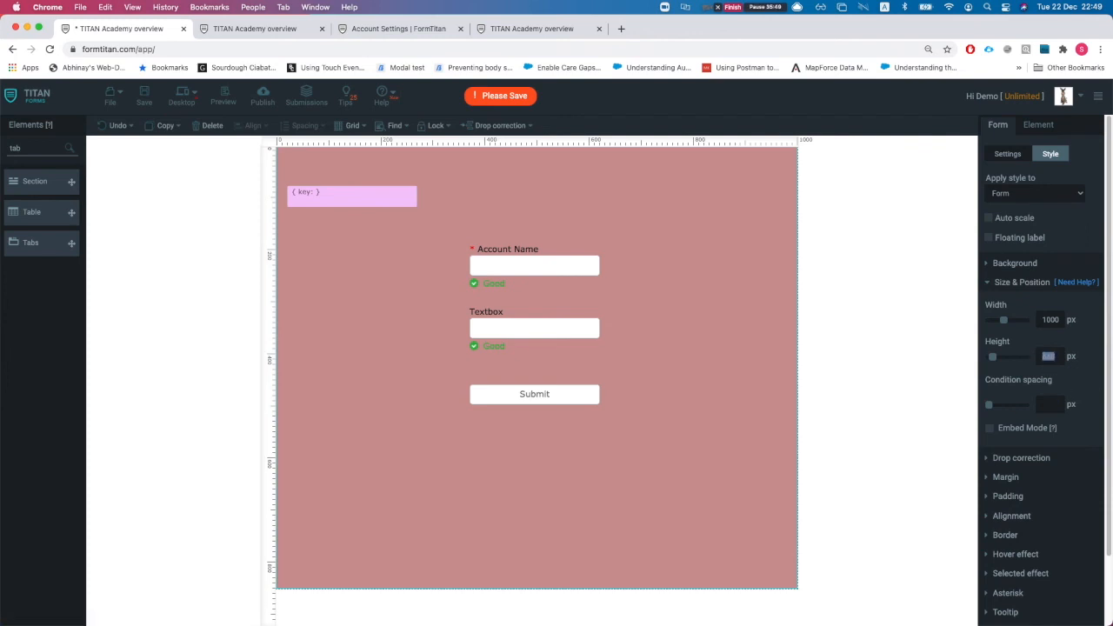
pyautogui.write('1000')
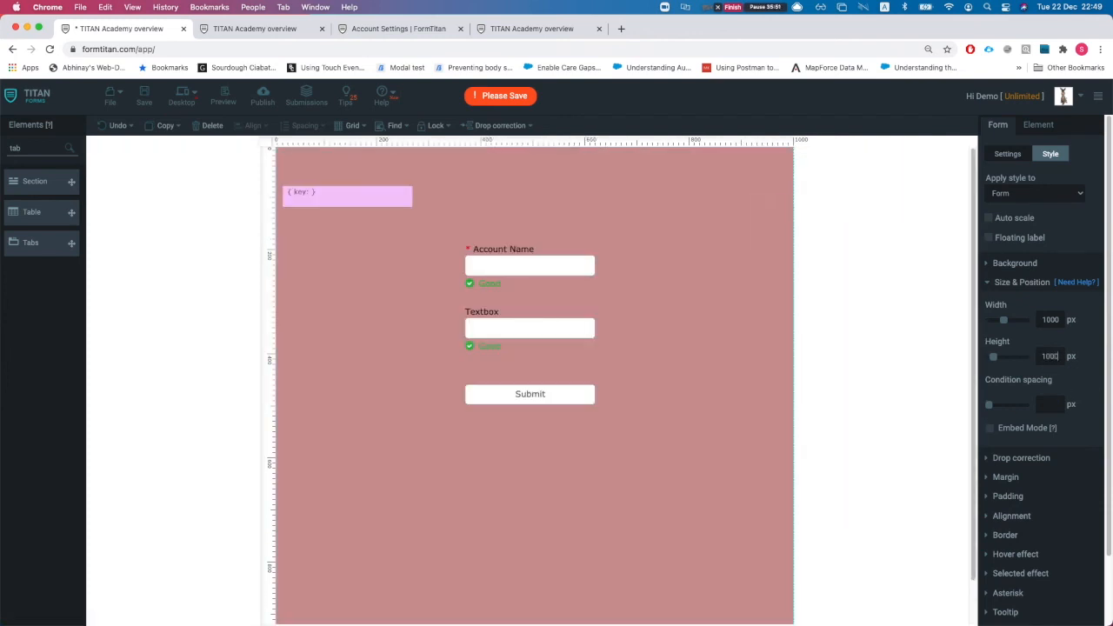
pyautogui.scroll(-2, 643, 348)
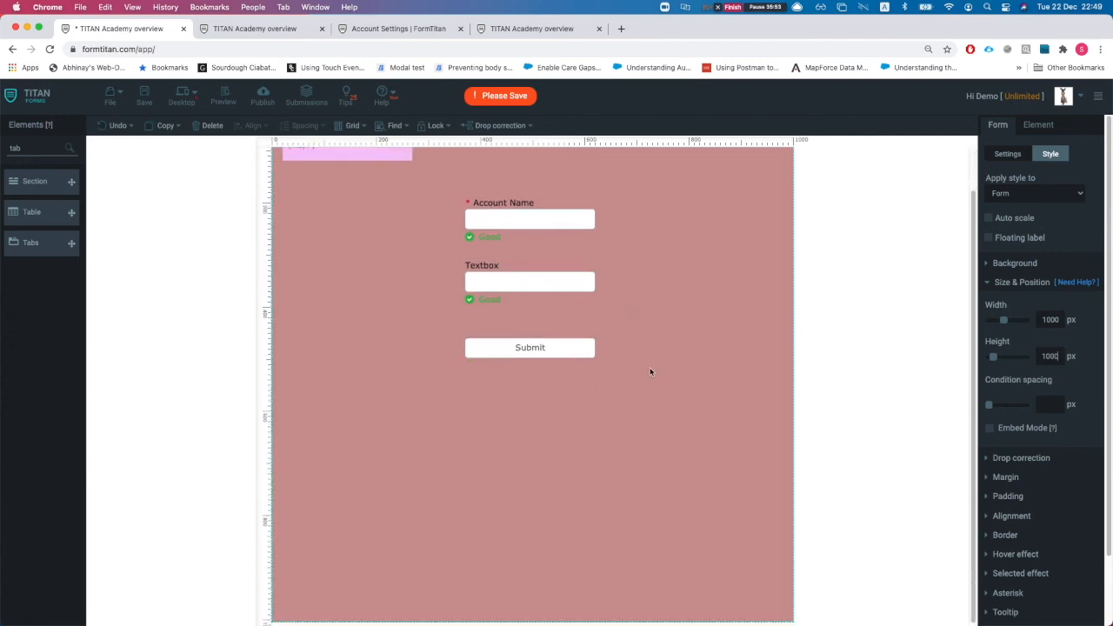
pyautogui.scroll(2, 820, 338)
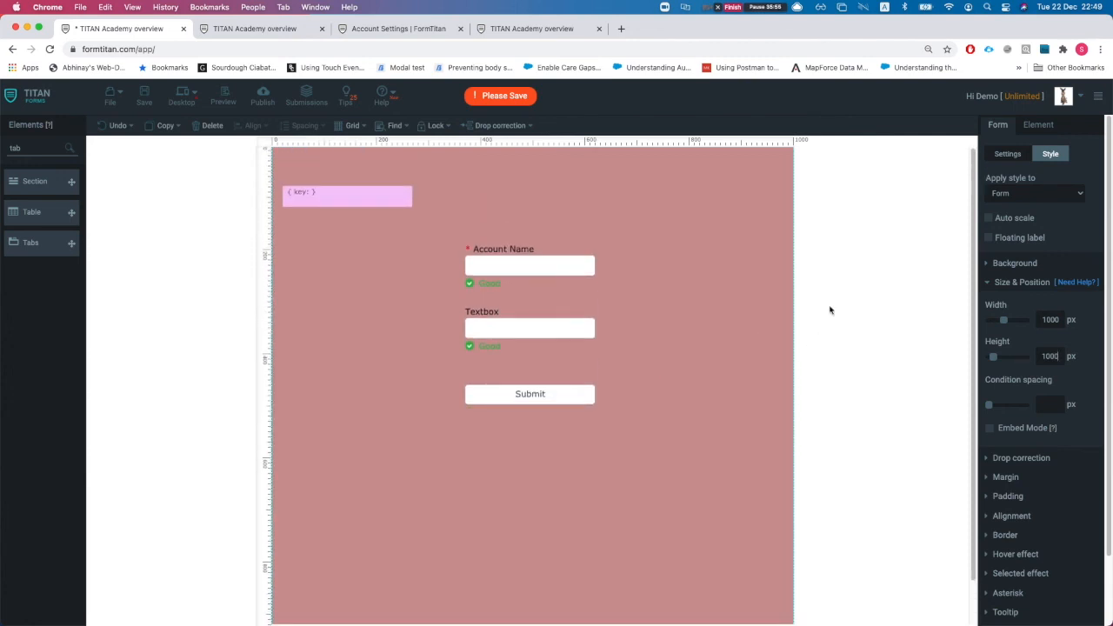
# Set the form's width to 1000 px and its height to 750 px.
pyautogui.moveTo(1006, 321)
pyautogui.mouseDown()
pyautogui.moveTo(1019, 322)
pyautogui.moveTo(1005, 325)
pyautogui.mouseUp()
pyautogui.click(1055, 319)
pyautogui.press('BackSpace')
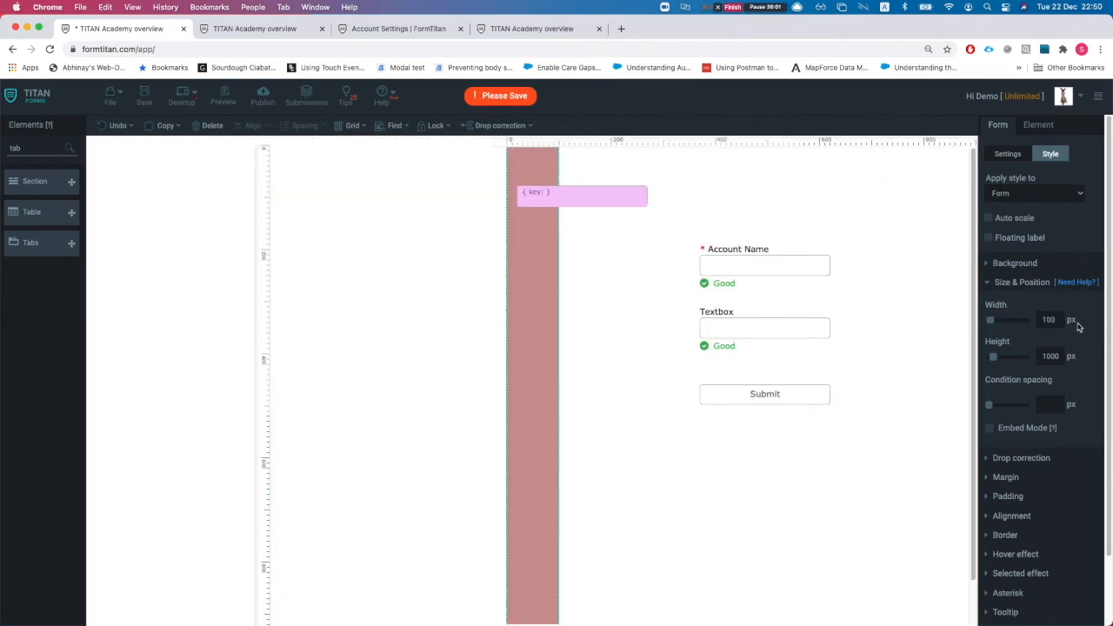
pyautogui.write('0')
pyautogui.doubleClick(1056, 356)
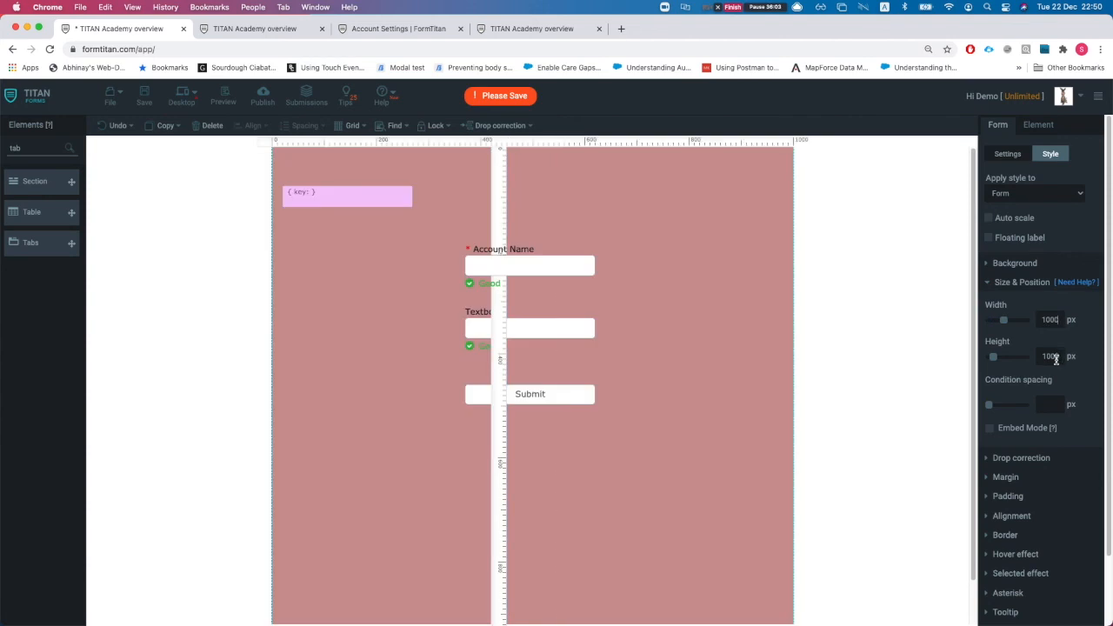
pyautogui.write('750')
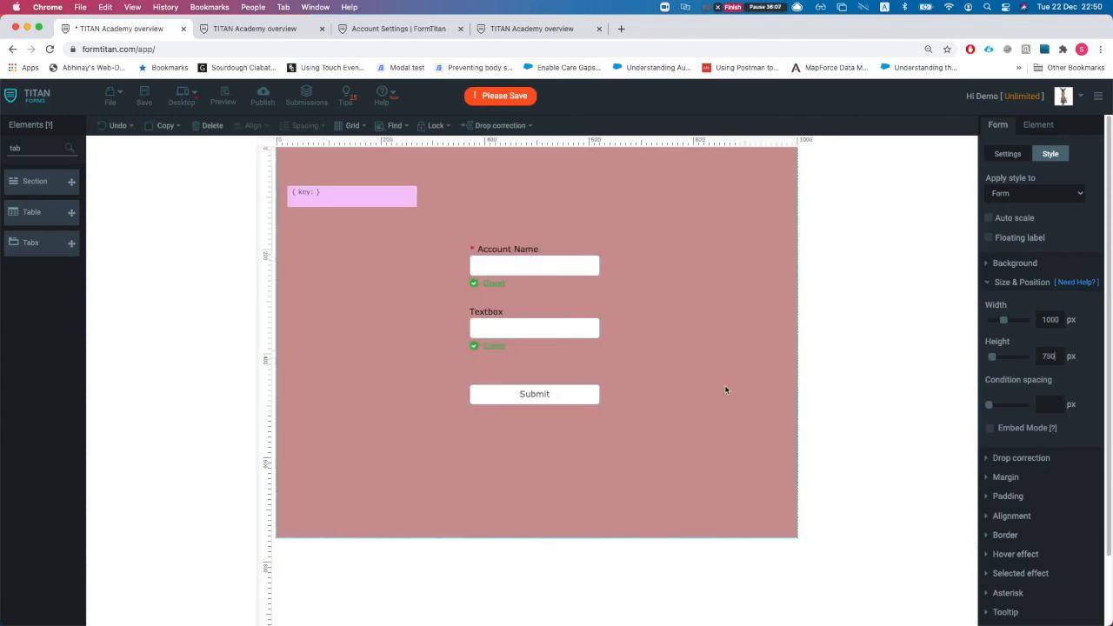
# Review the Back Image option in the form's background style, keeping Back Color.
pyautogui.click(701, 392)
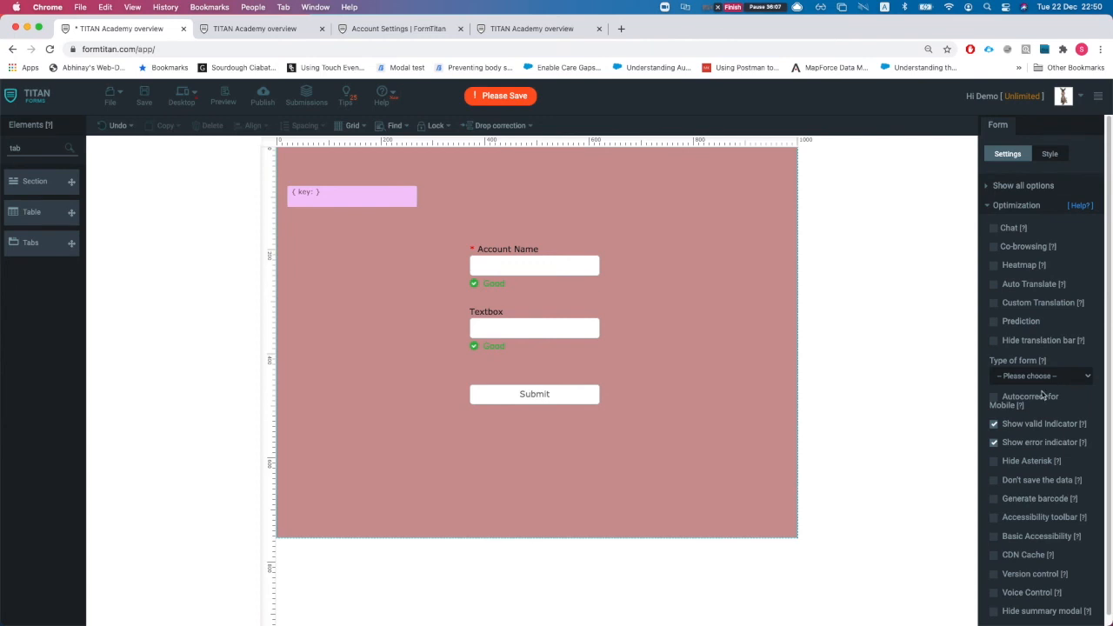
pyautogui.click(1049, 154)
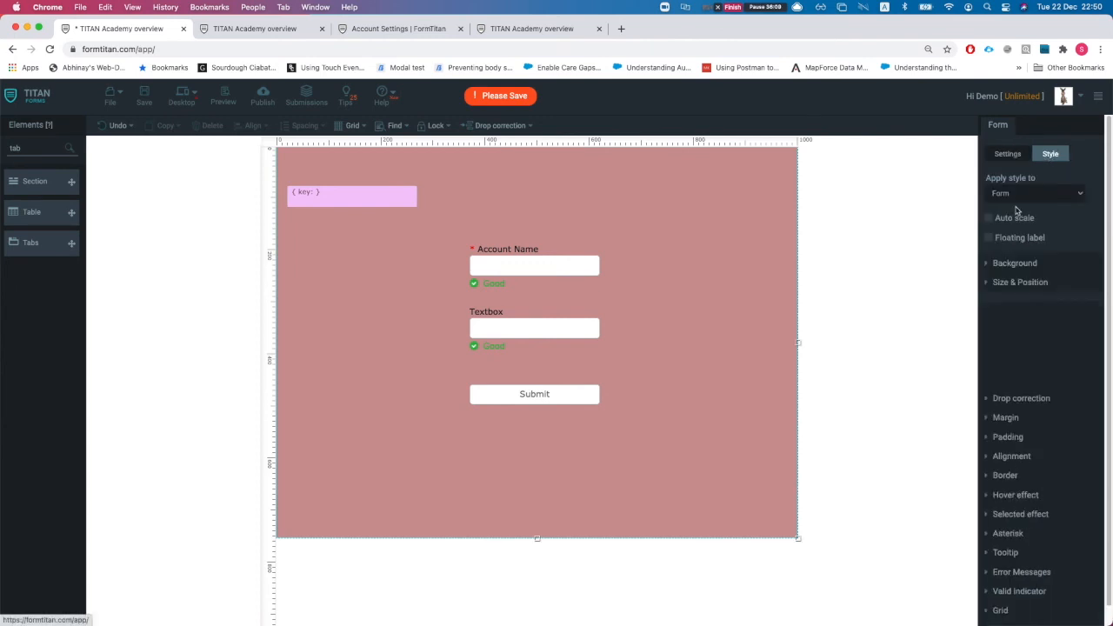
pyautogui.click(1009, 264)
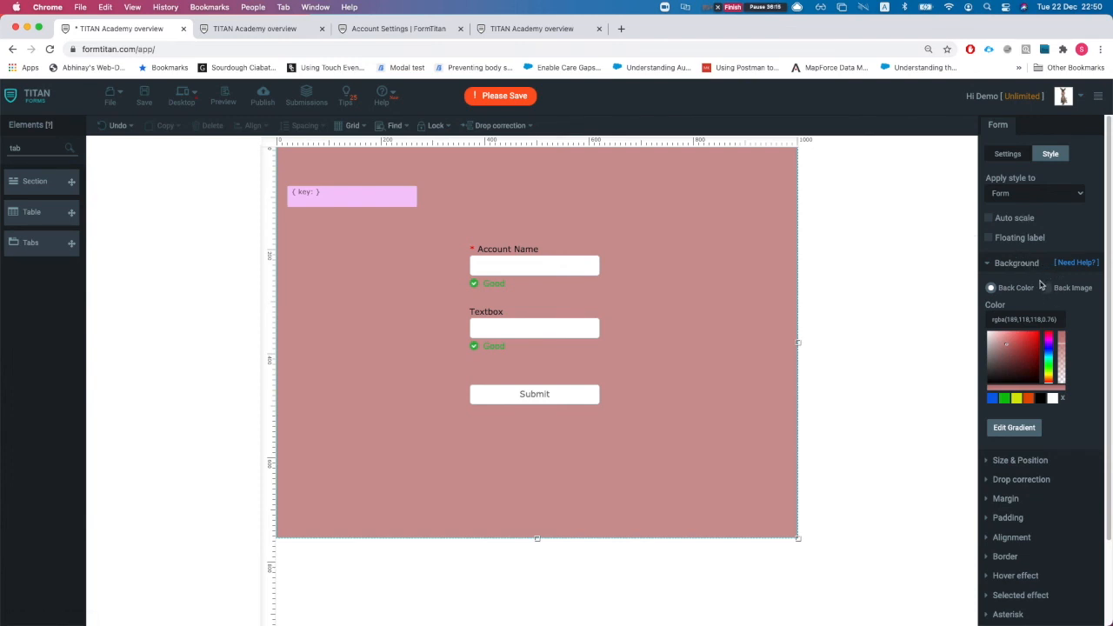
pyautogui.click(1047, 288)
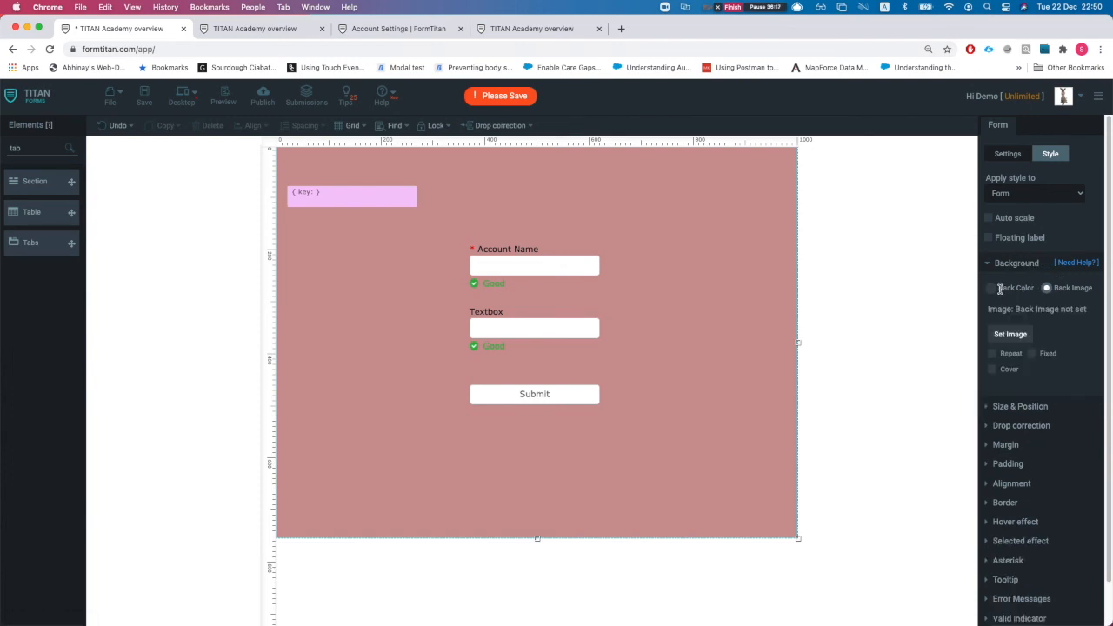
pyautogui.click(993, 289)
# Review the form's Padding, Background and CSS style sections.
pyautogui.scroll(-2, 1024, 418)
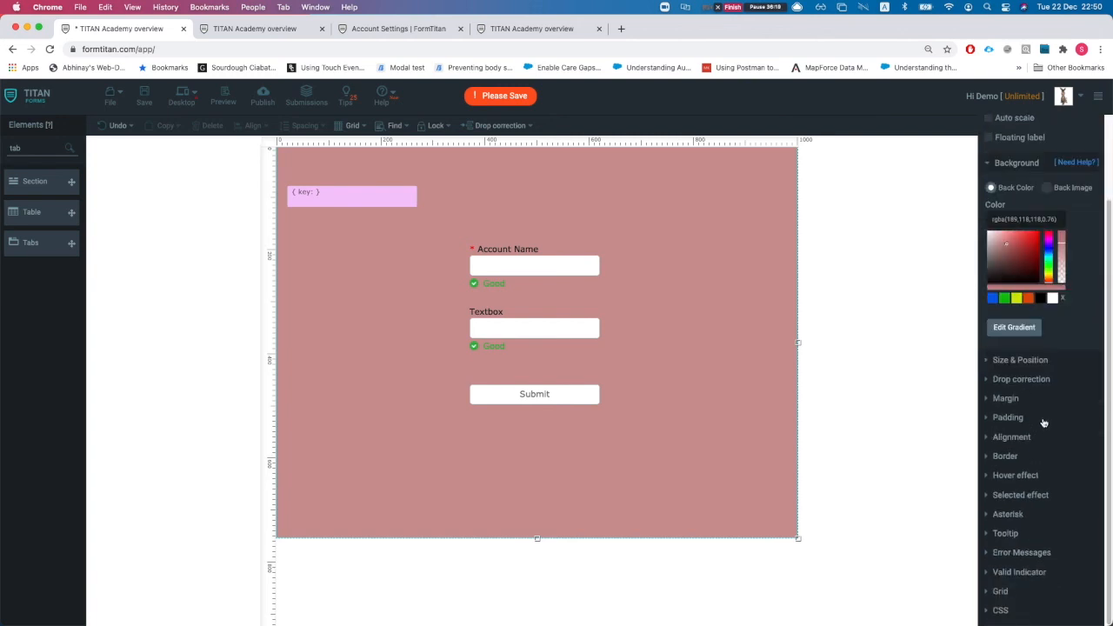
pyautogui.click(1004, 418)
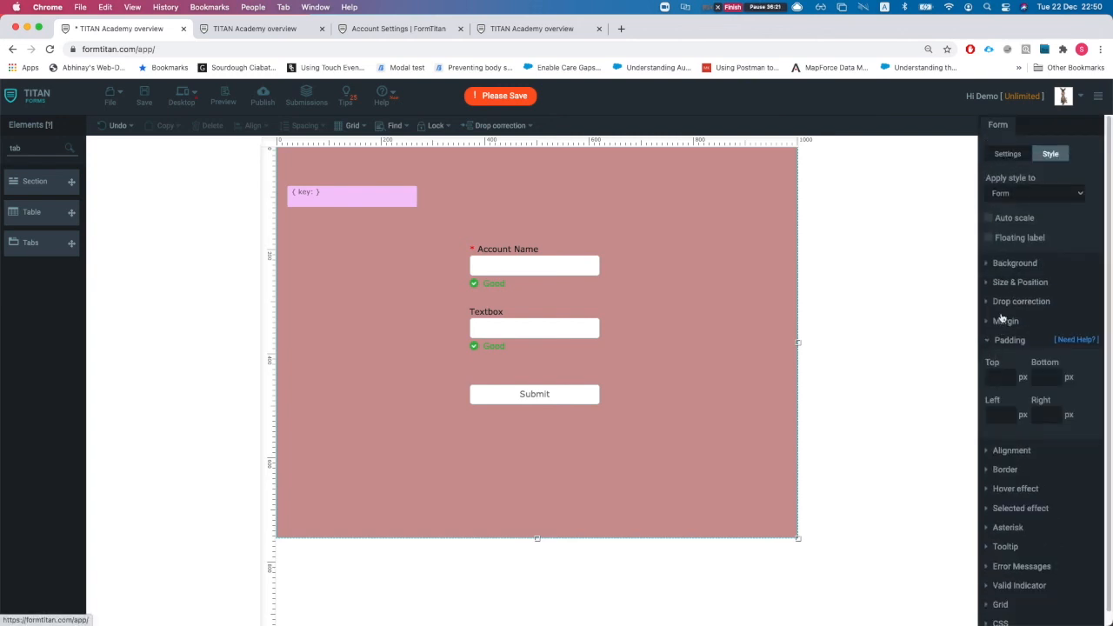
pyautogui.click(1004, 262)
pyautogui.scroll(-2, 1021, 470)
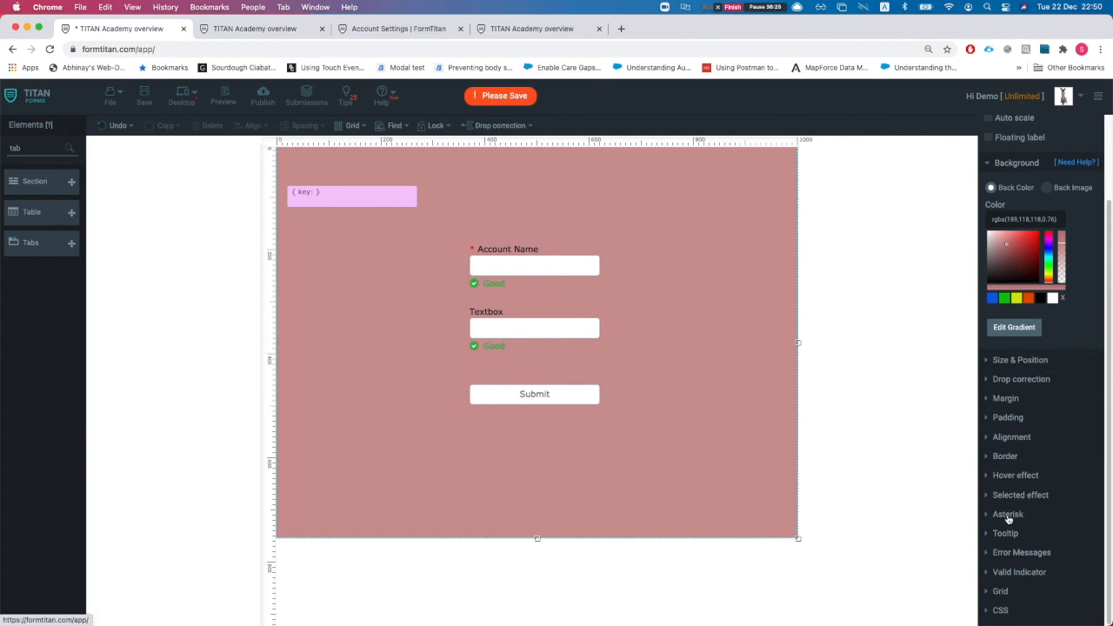
pyautogui.click(998, 613)
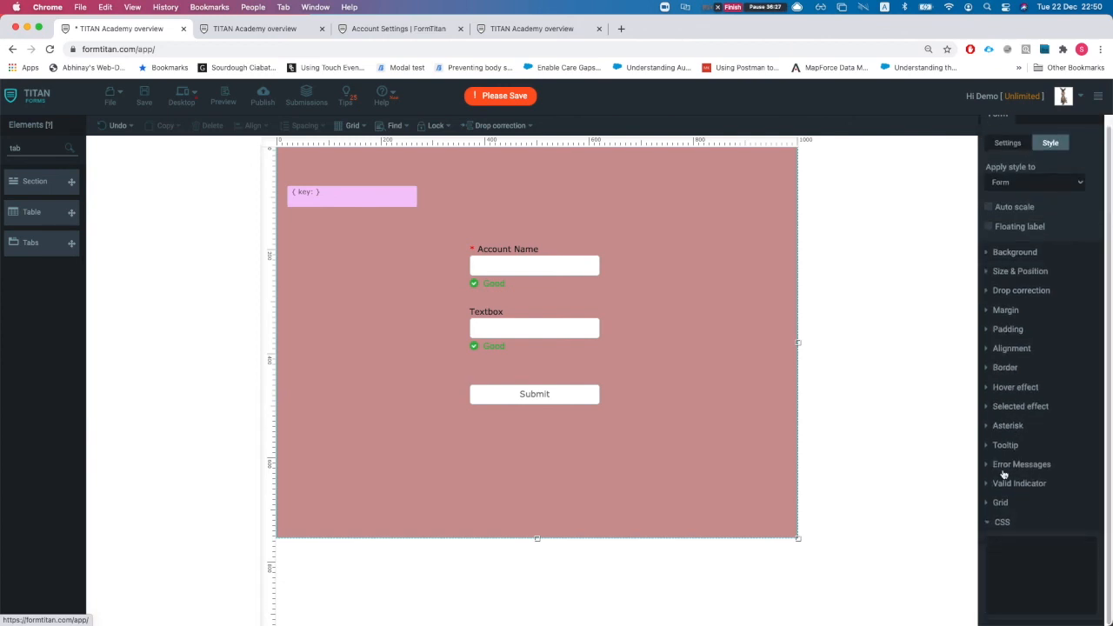
pyautogui.click(1040, 576)
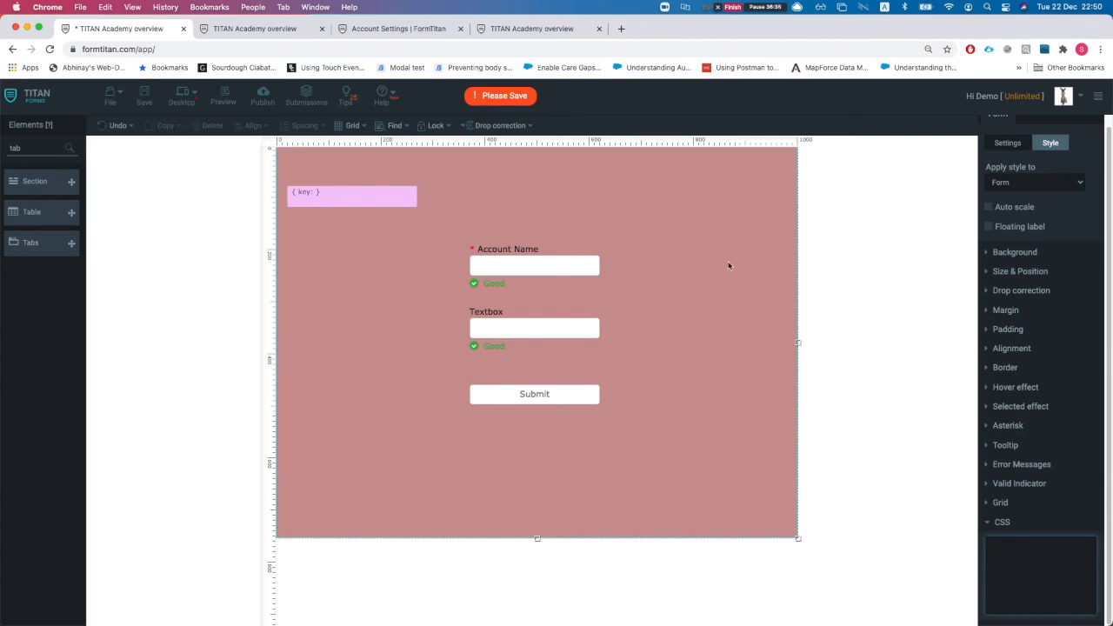
pyautogui.scroll(1, 1014, 217)
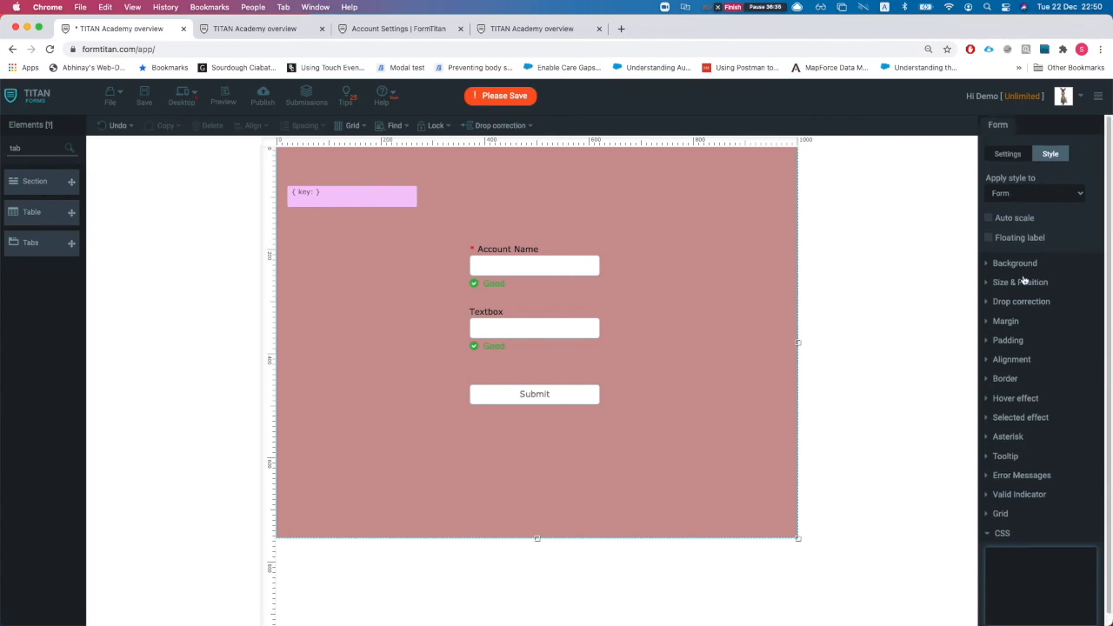
# Switch the style target to Page and set the page's font color to black, #000000.
pyautogui.click(1030, 205)
pyautogui.click(1004, 205)
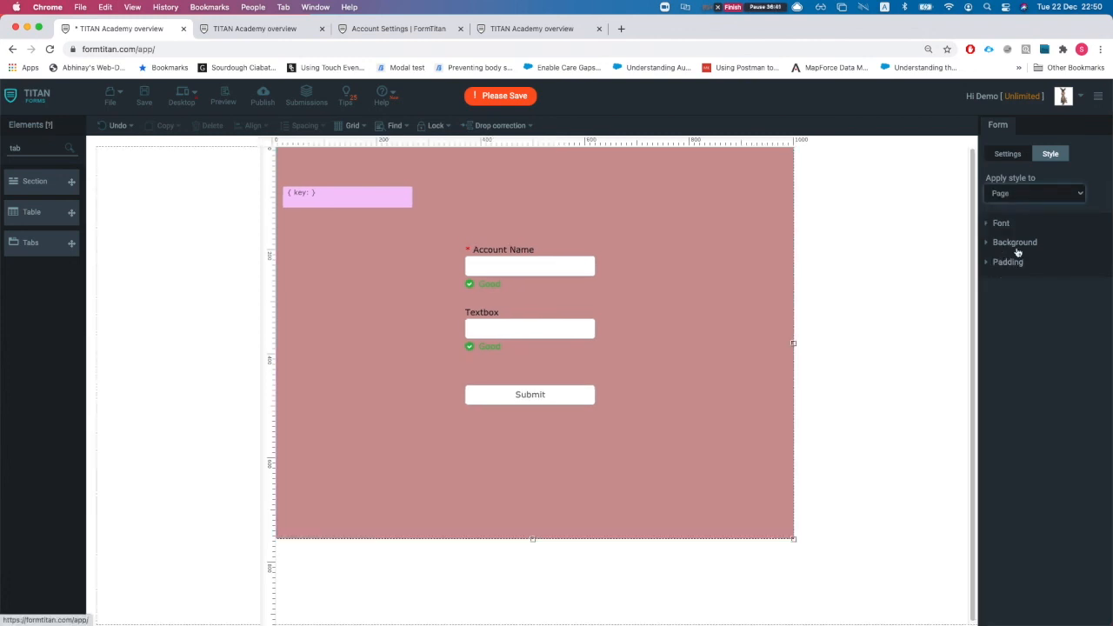
pyautogui.click(1006, 228)
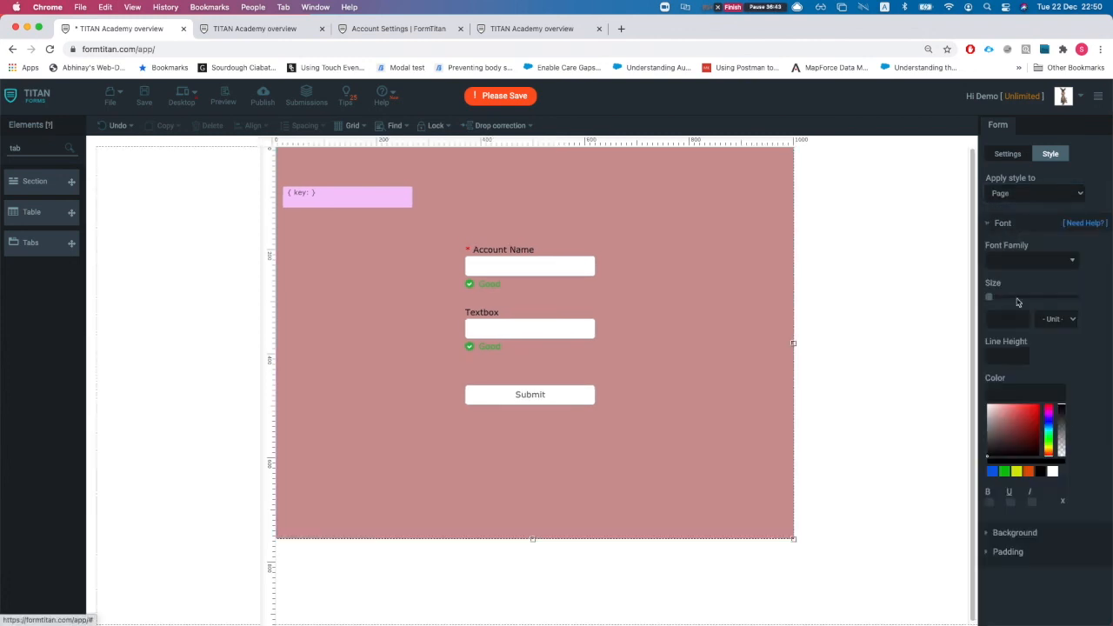
pyautogui.moveTo(1021, 427); pyautogui.dragTo(1009, 431)
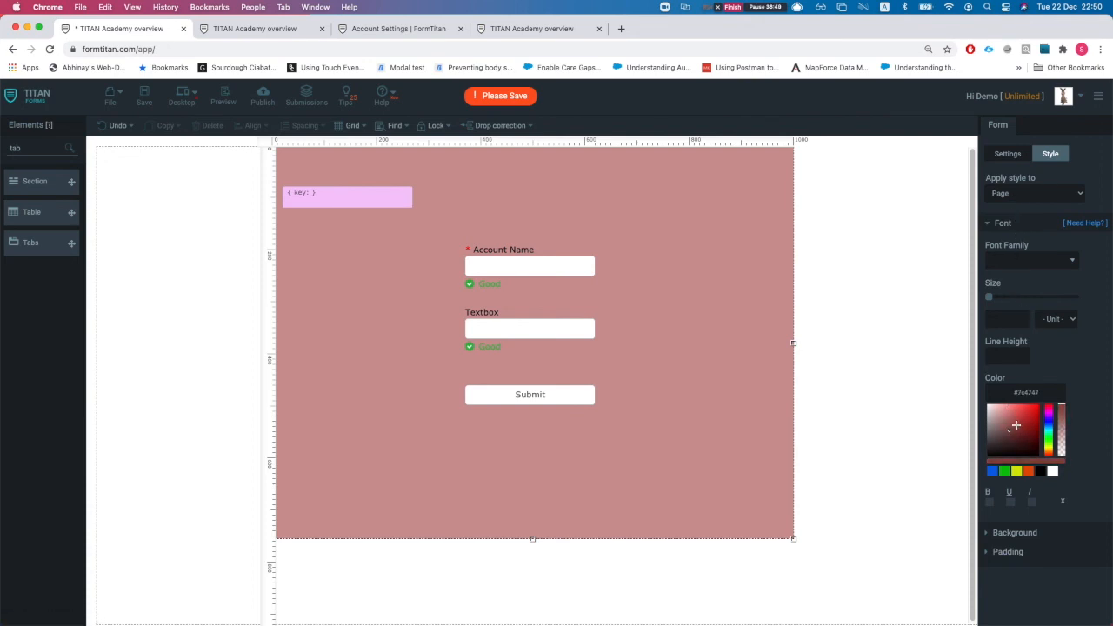
pyautogui.moveTo(1014, 431); pyautogui.dragTo(1042, 459)
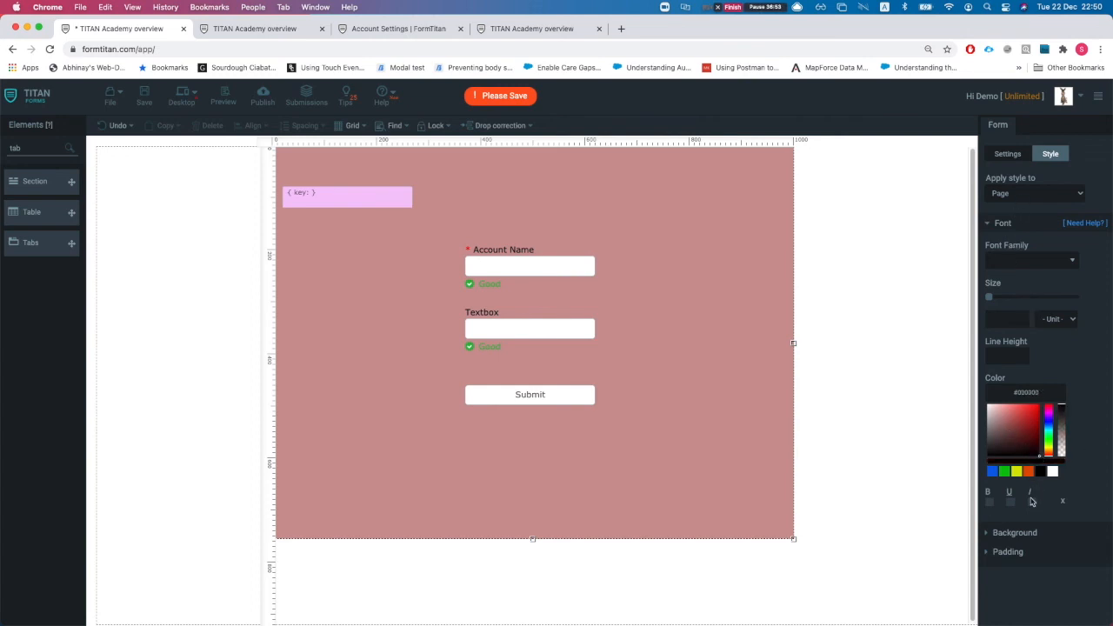
# Set the page's background color to black, #000000, and save the form.
pyautogui.click(1019, 534)
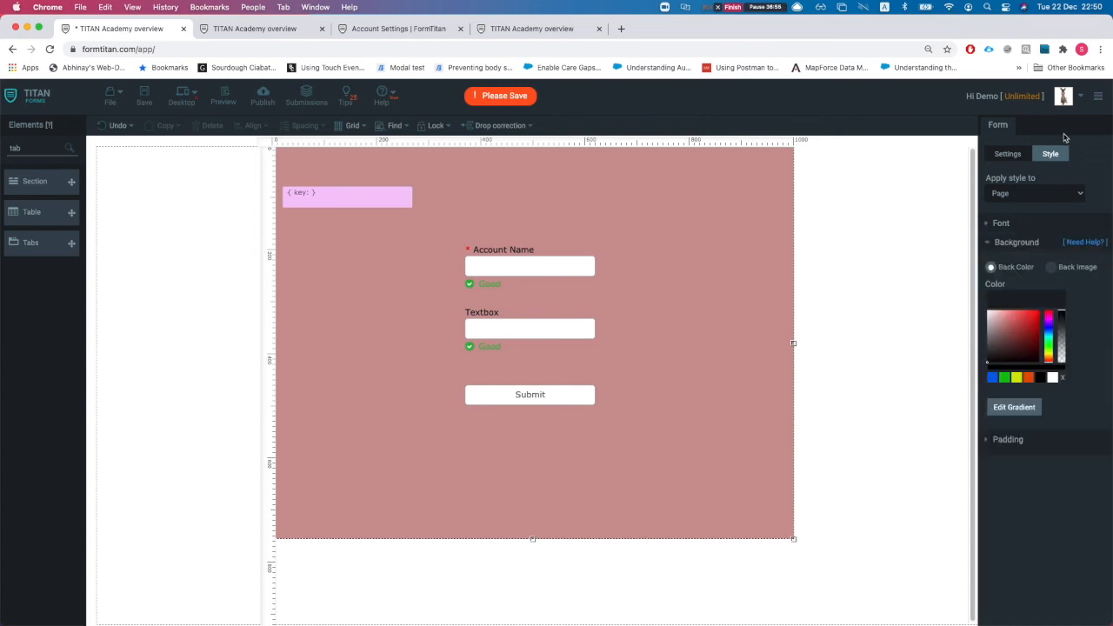
pyautogui.click(1042, 377)
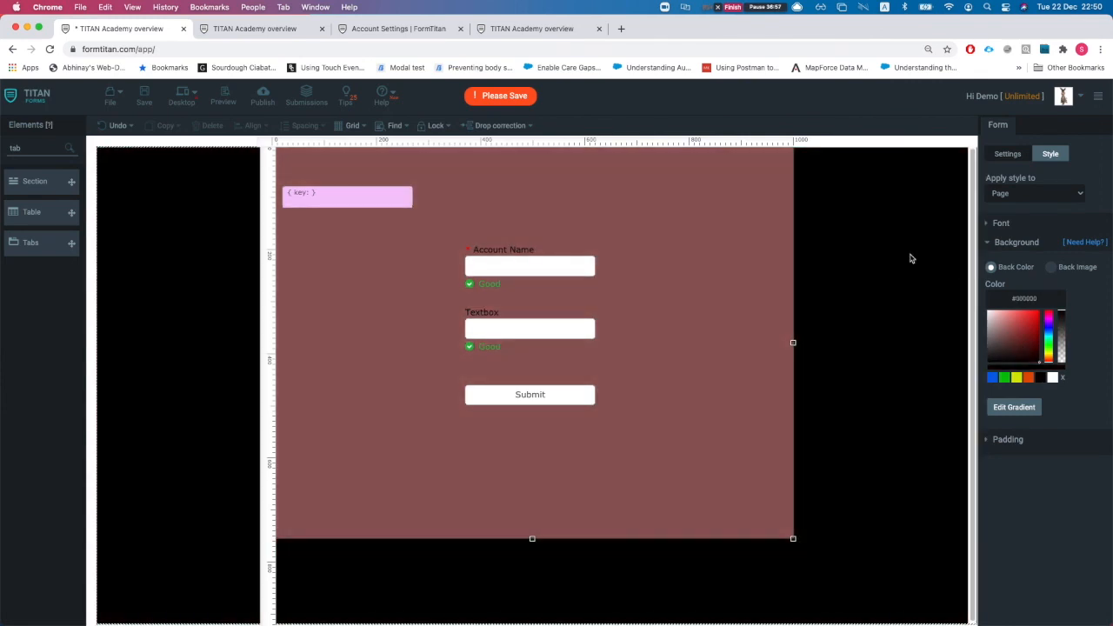
pyautogui.click(144, 101)
# Open the publish options, view the published form in the browser, and return to the form editor.
pyautogui.click(262, 101)
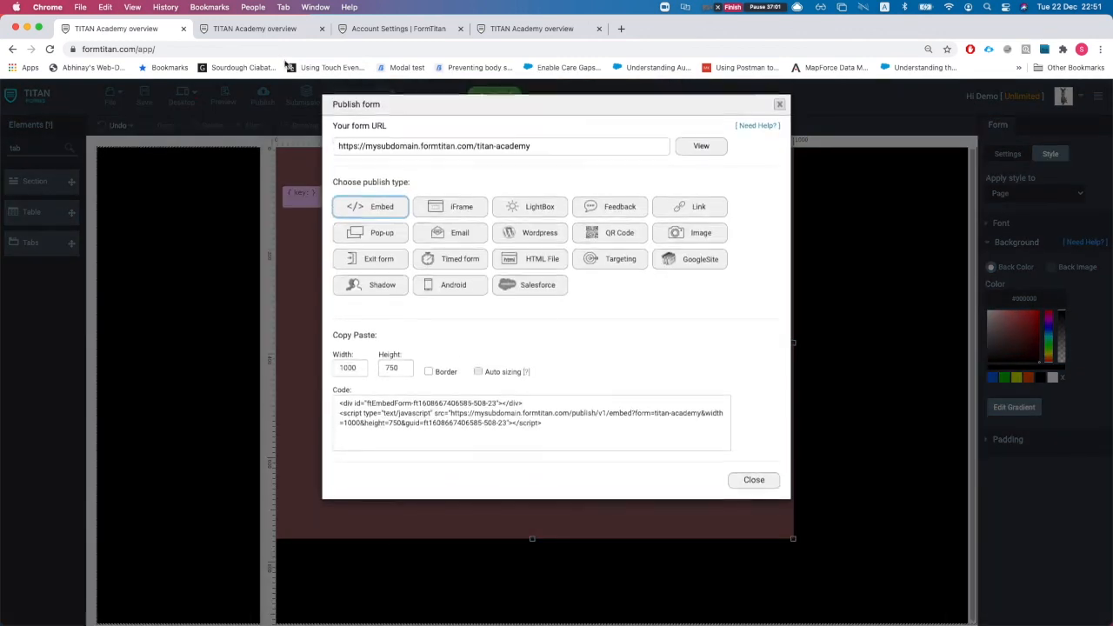
pyautogui.click(703, 148)
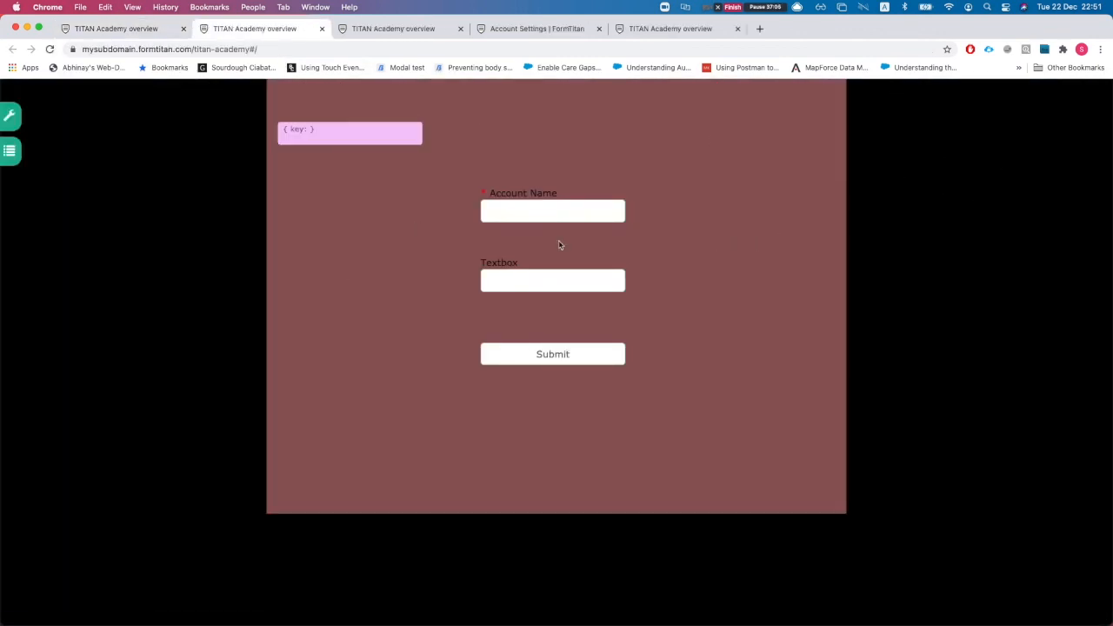
pyautogui.click(512, 214)
pyautogui.click(101, 29)
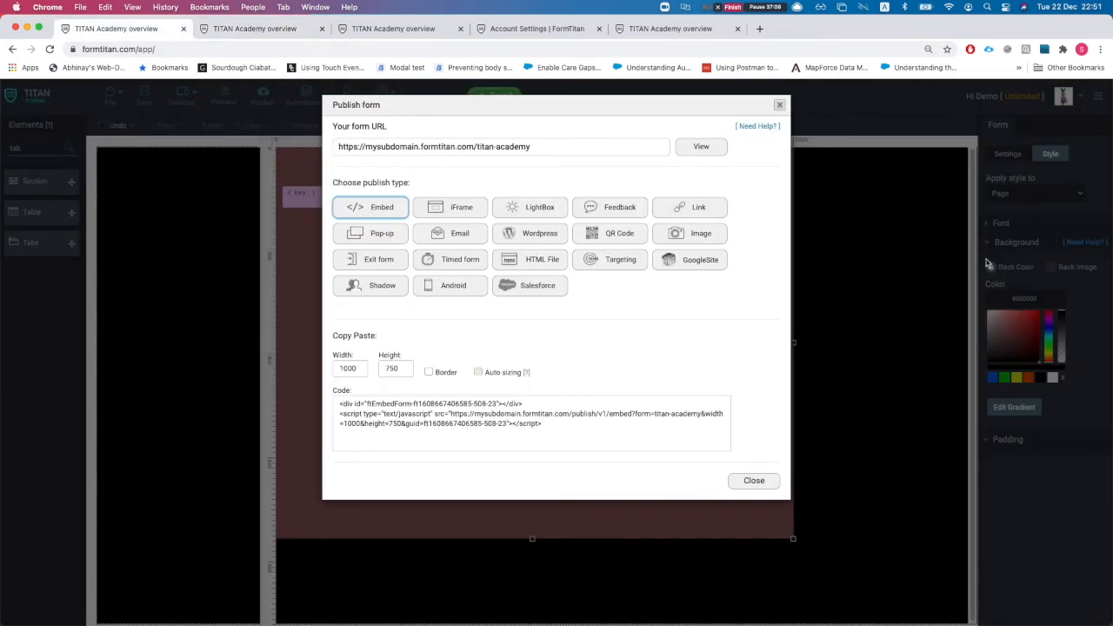
pyautogui.click(780, 107)
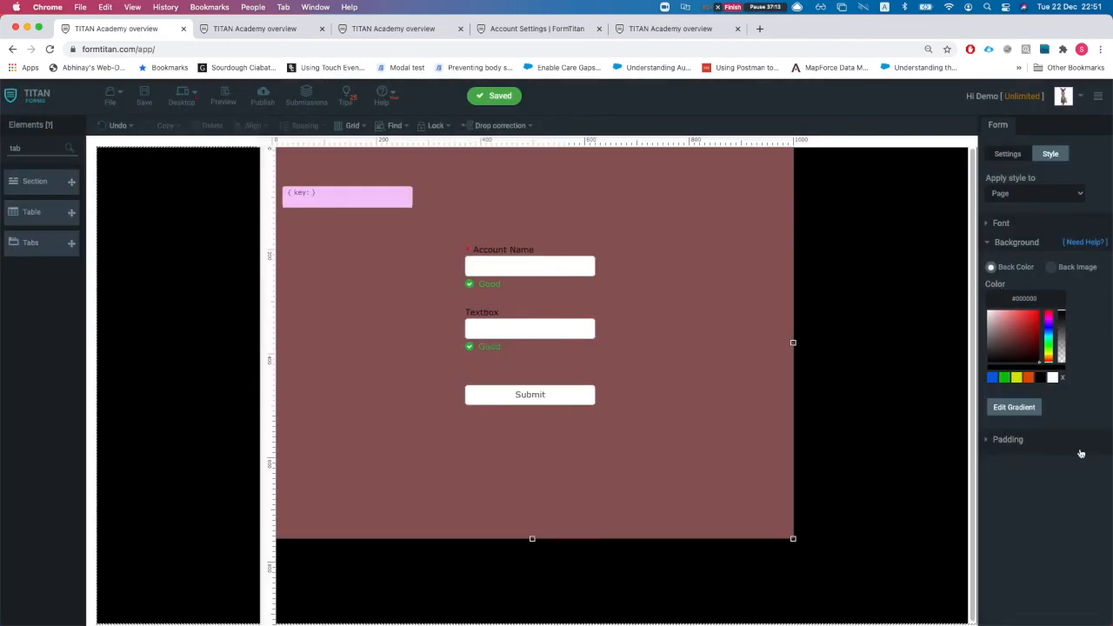
# Review the Back Image option in the page's background style, keeping Back Color.
pyautogui.click(1052, 268)
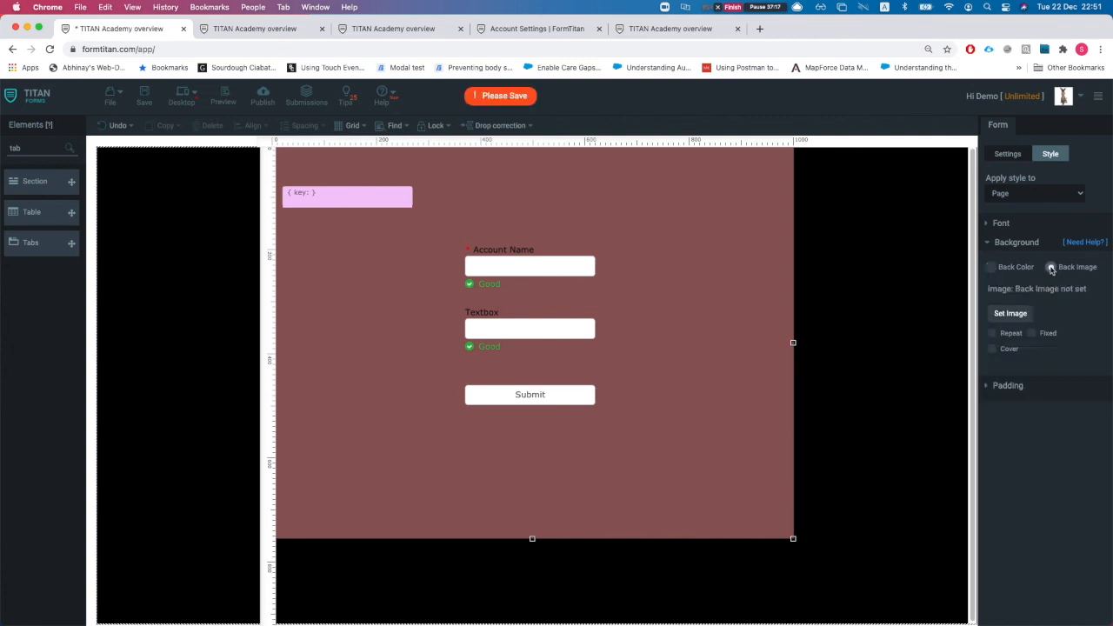
pyautogui.click(993, 269)
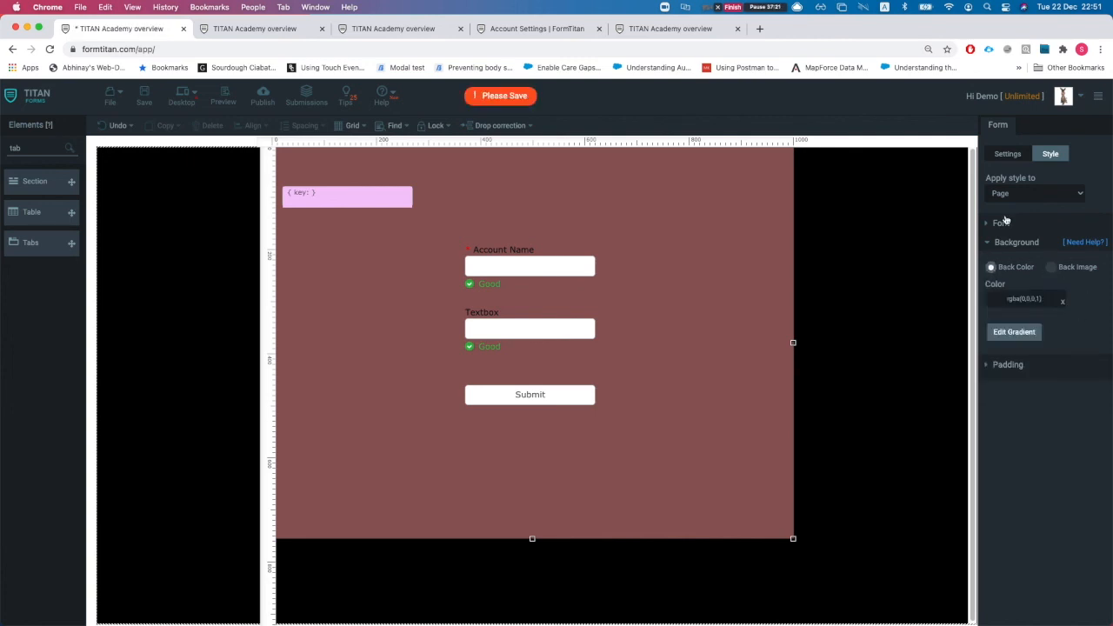
pyautogui.click(1003, 241)
# Switch the style target to GeneralElement with the sub element Element and show its font settings.
pyautogui.click(1013, 194)
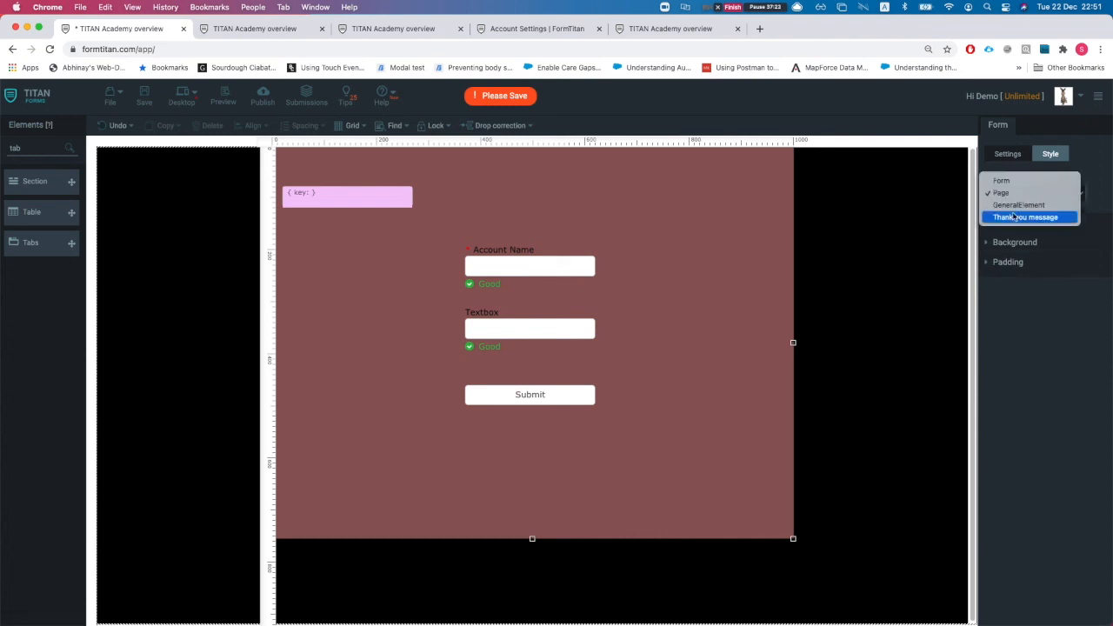
pyautogui.click(1014, 206)
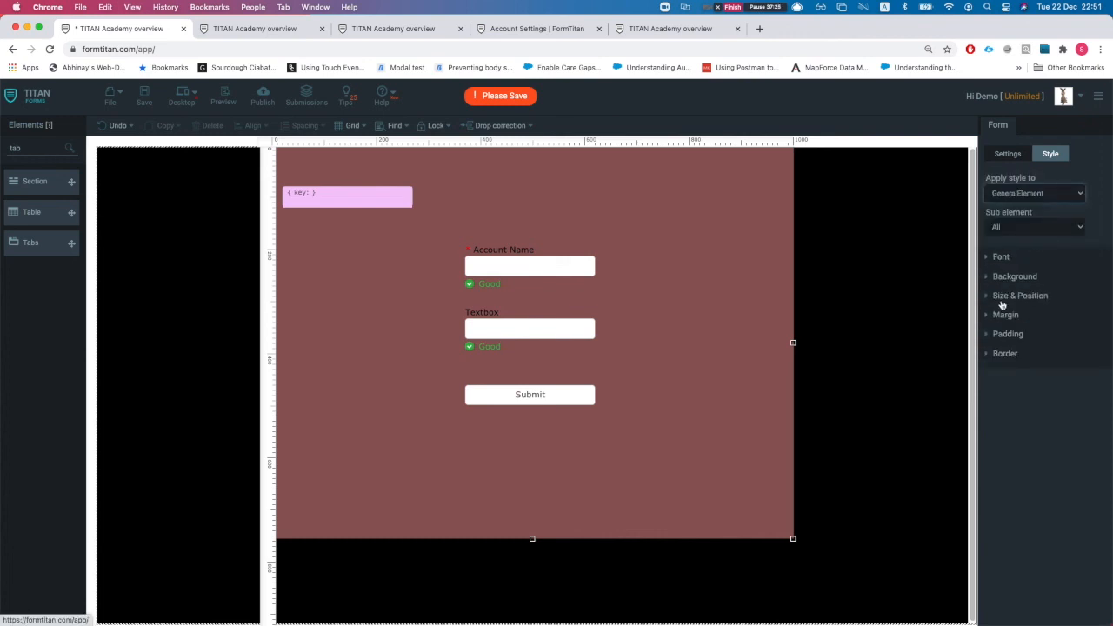
pyautogui.click(1008, 228)
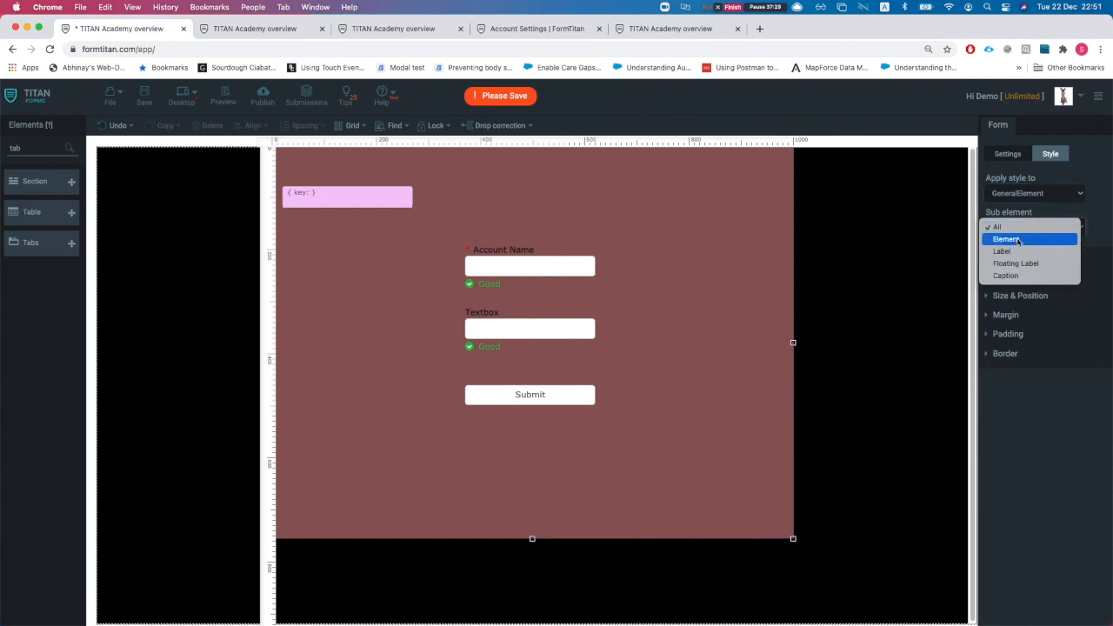
pyautogui.click(1018, 240)
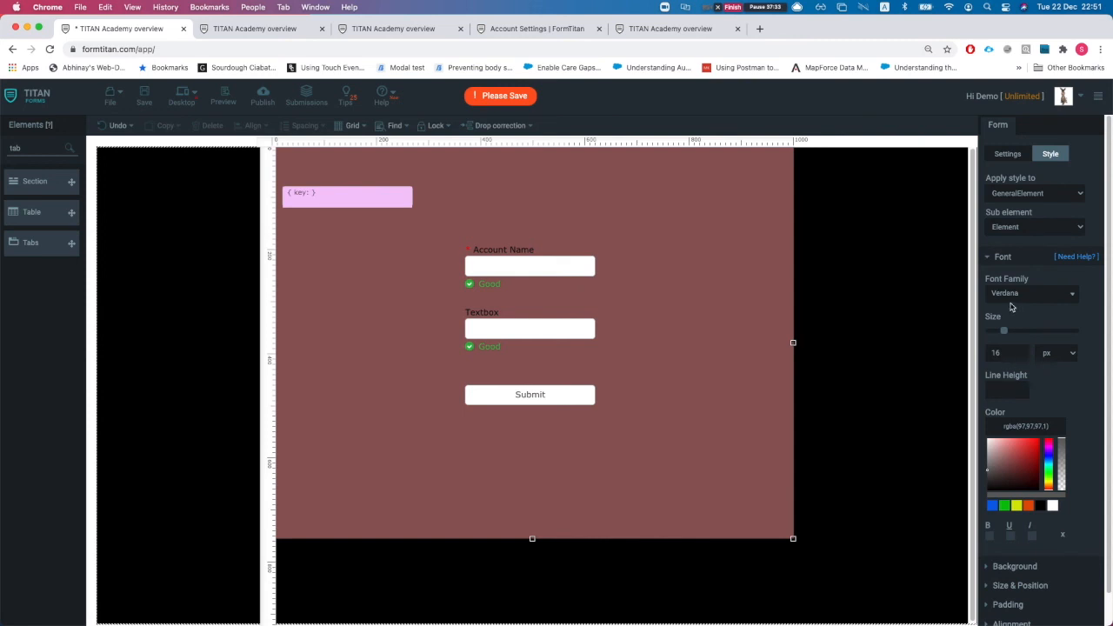
# Set the font family of the GeneralElement's Element sub element to Salesforce Sans and save the form.
pyautogui.click(1013, 295)
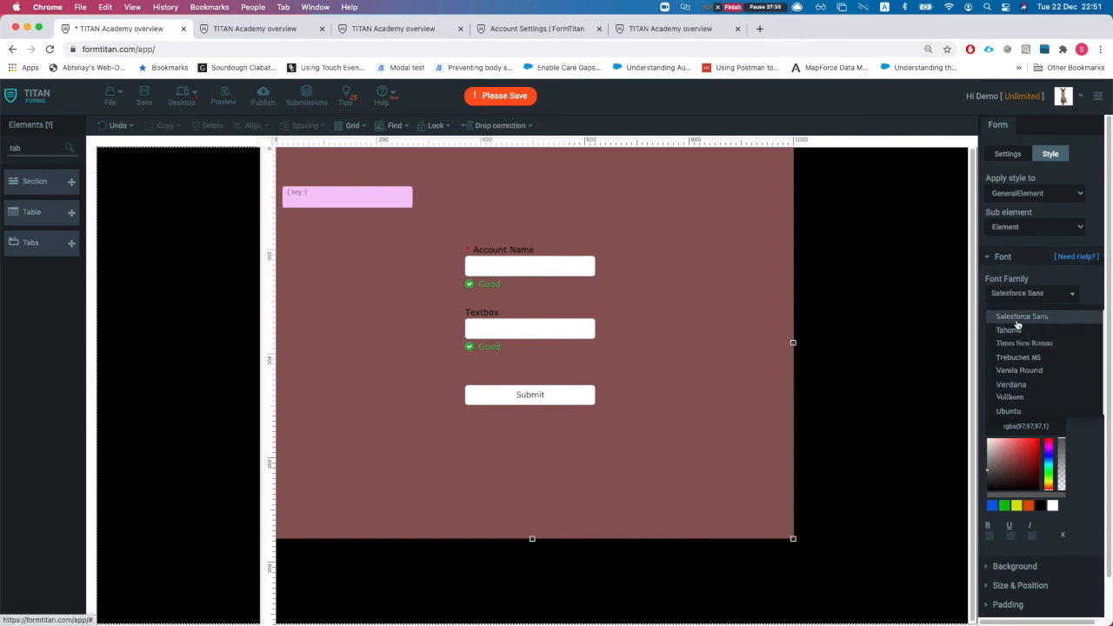
pyautogui.click(1019, 318)
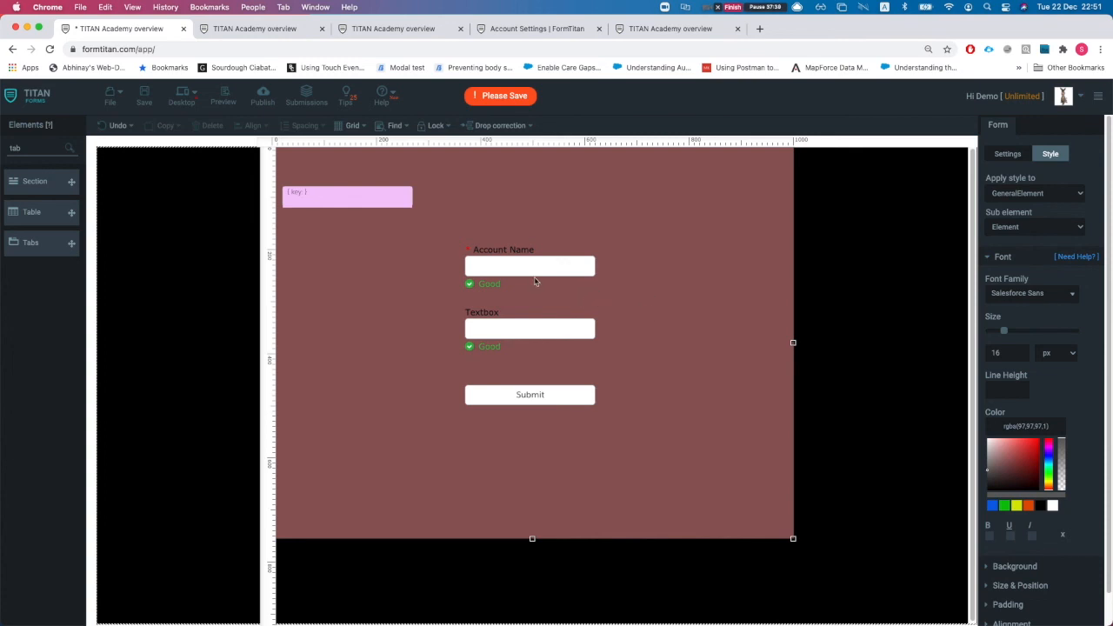
pyautogui.click(144, 97)
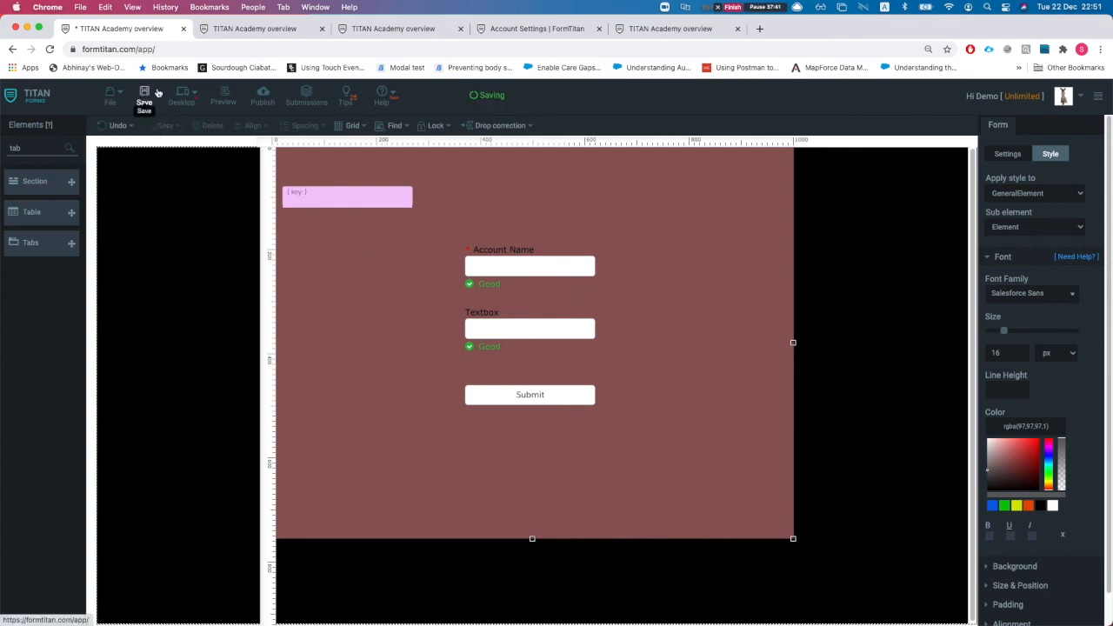
# Reload the published form, enter sample text in Account Name and Textbox to check the font, and return to the form editor.
pyautogui.click(248, 30)
pyautogui.press('super+r')
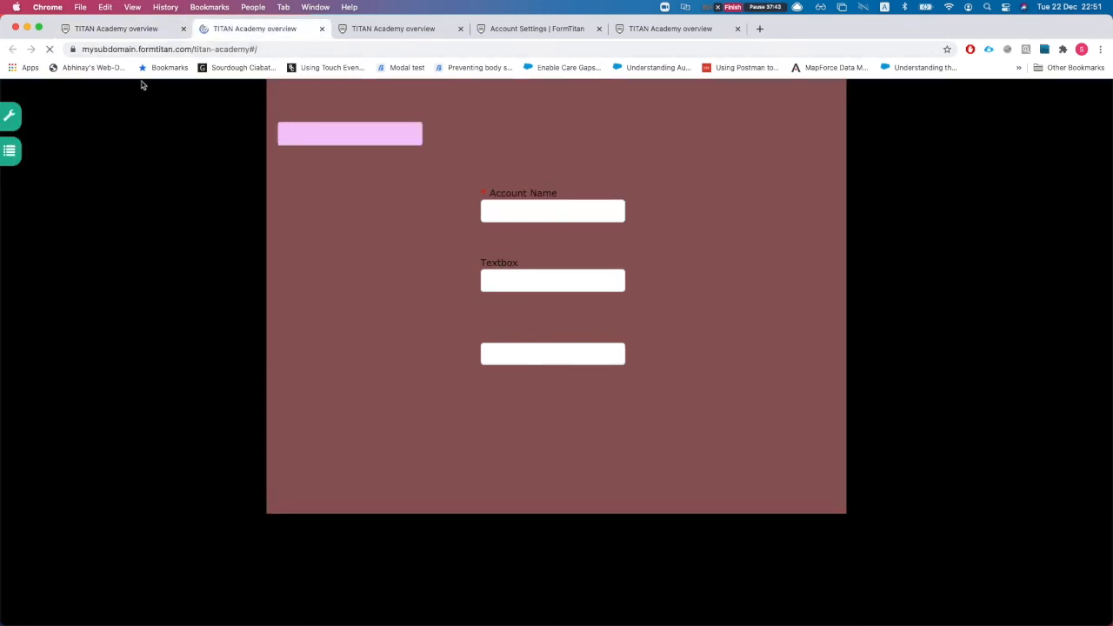
pyautogui.click(516, 213)
pyautogui.write('dfdfdfdfdf')
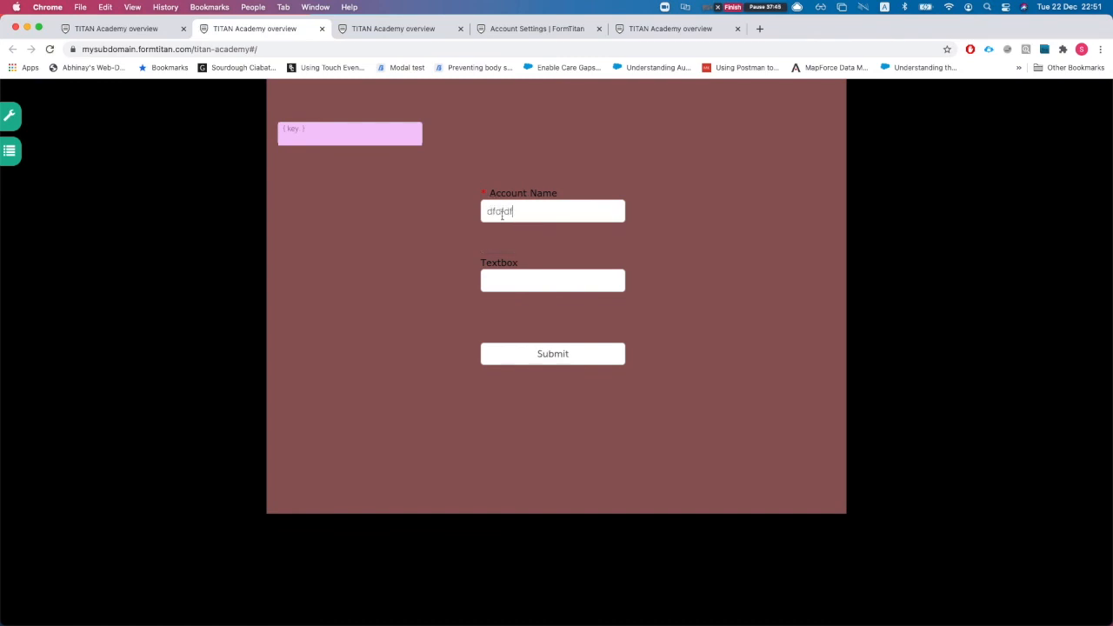
pyautogui.click(510, 287)
pyautogui.write('dfsdfdsf')
pyautogui.click(130, 30)
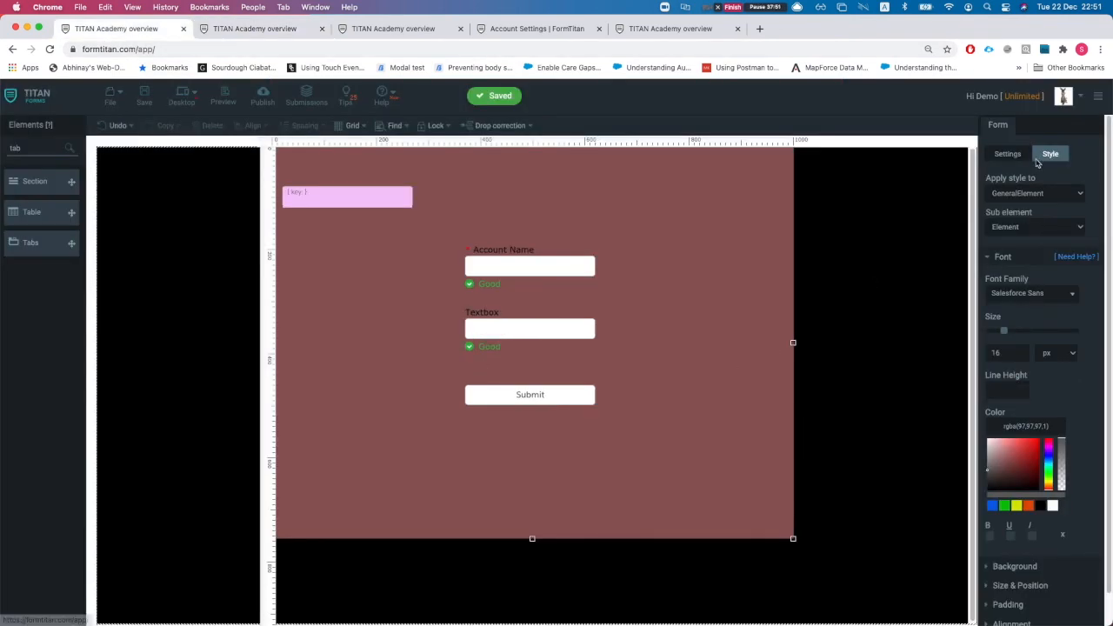
# Switch the style target to Page and set its background color to white, rgba(255,255,255,1).
pyautogui.click(1034, 193)
pyautogui.click(1004, 180)
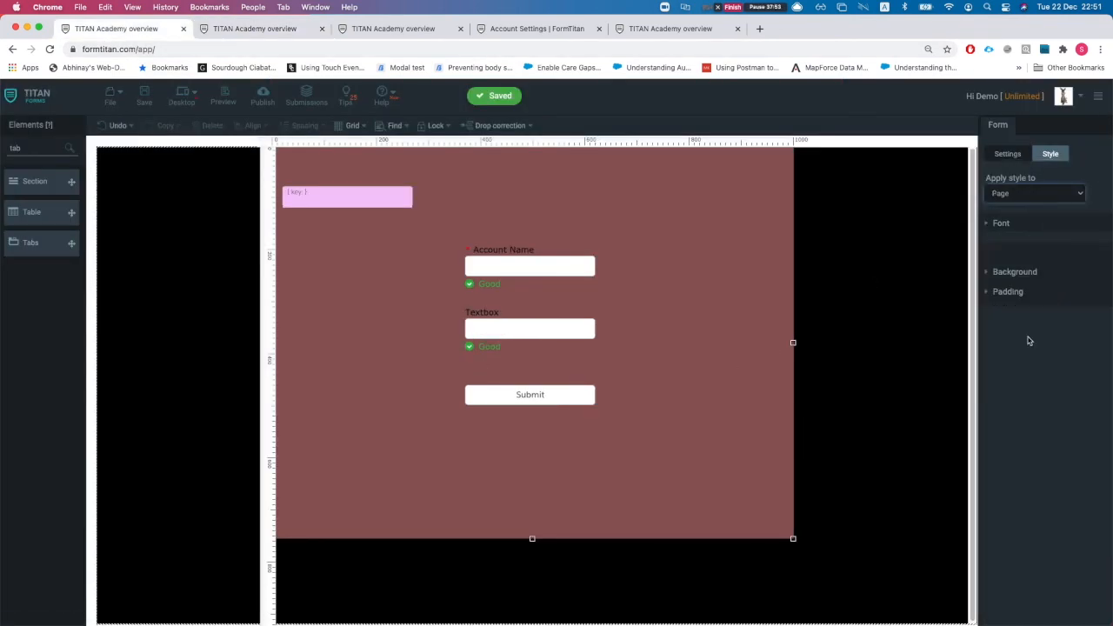
pyautogui.click(1001, 224)
pyautogui.click(1002, 242)
pyautogui.moveTo(997, 355); pyautogui.dragTo(959, 307)
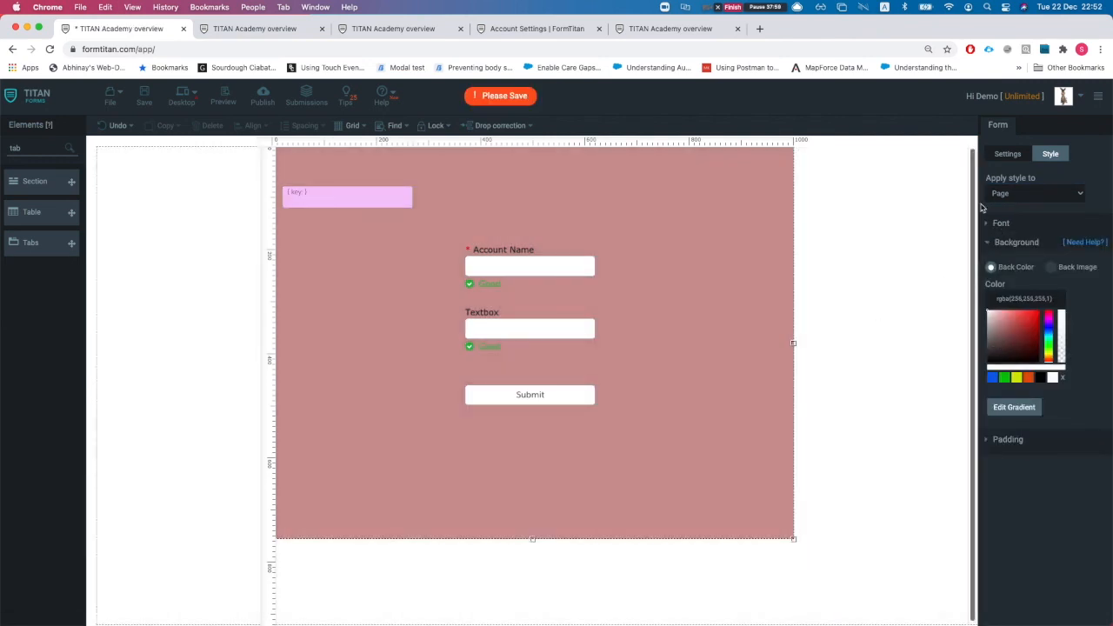
# Switch the style target to Form, set its background color to rgba(255,255,255,0.76), and save the form.
pyautogui.click(1009, 194)
pyautogui.click(1001, 181)
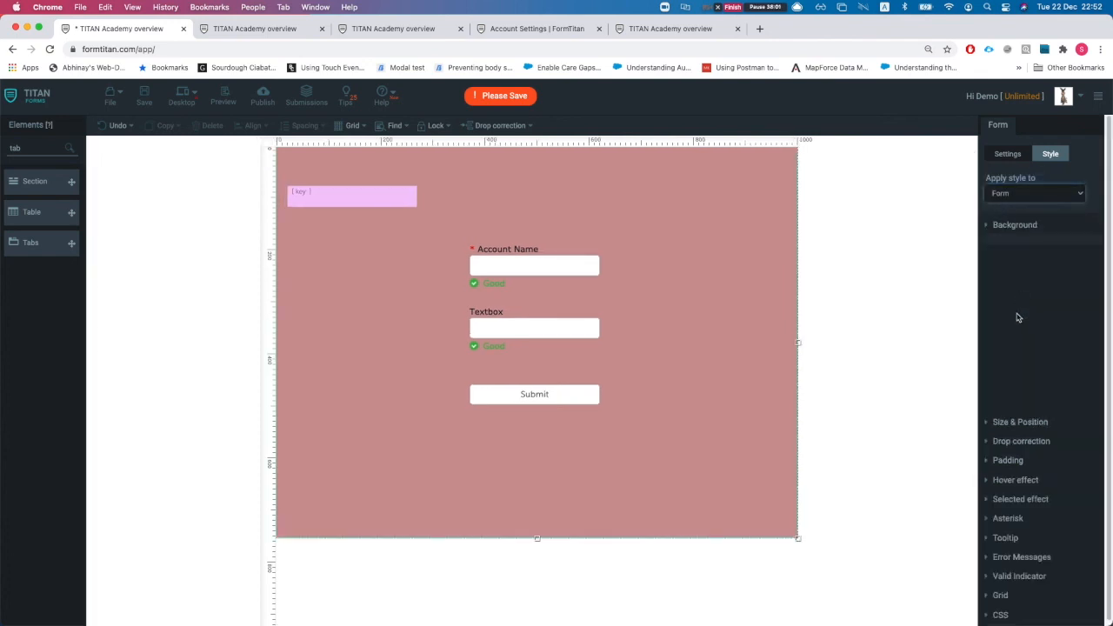
pyautogui.click(1015, 264)
pyautogui.moveTo(1016, 342); pyautogui.dragTo(948, 324)
pyautogui.click(144, 97)
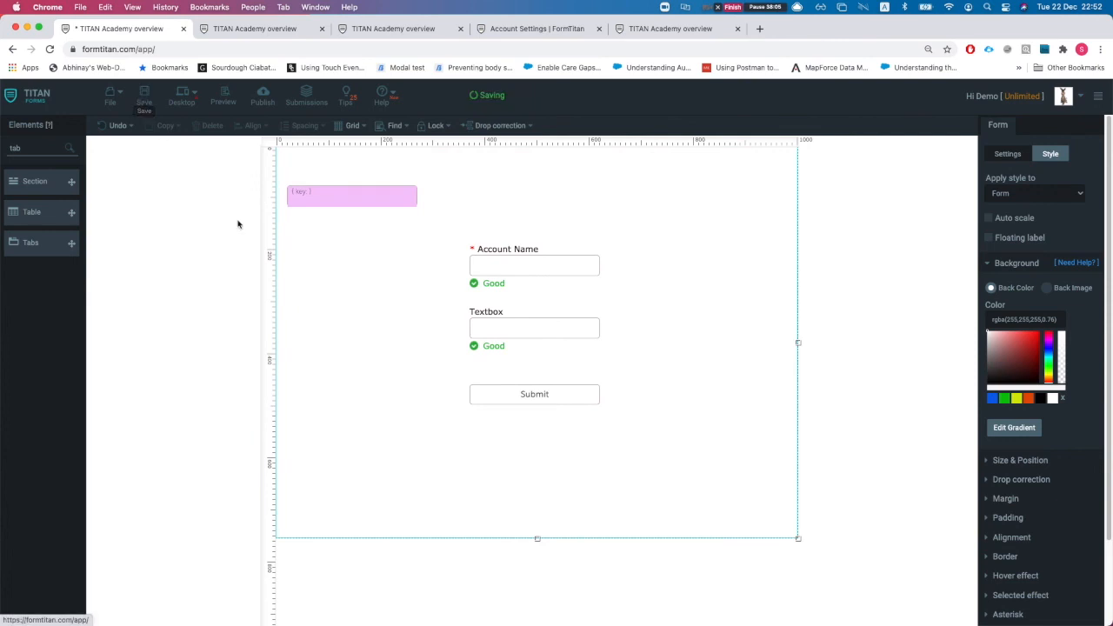
# Try #d0a1a1 as the background of the GeneralElement's Element sub element, and settle on white, #ffffff.
pyautogui.click(1035, 193)
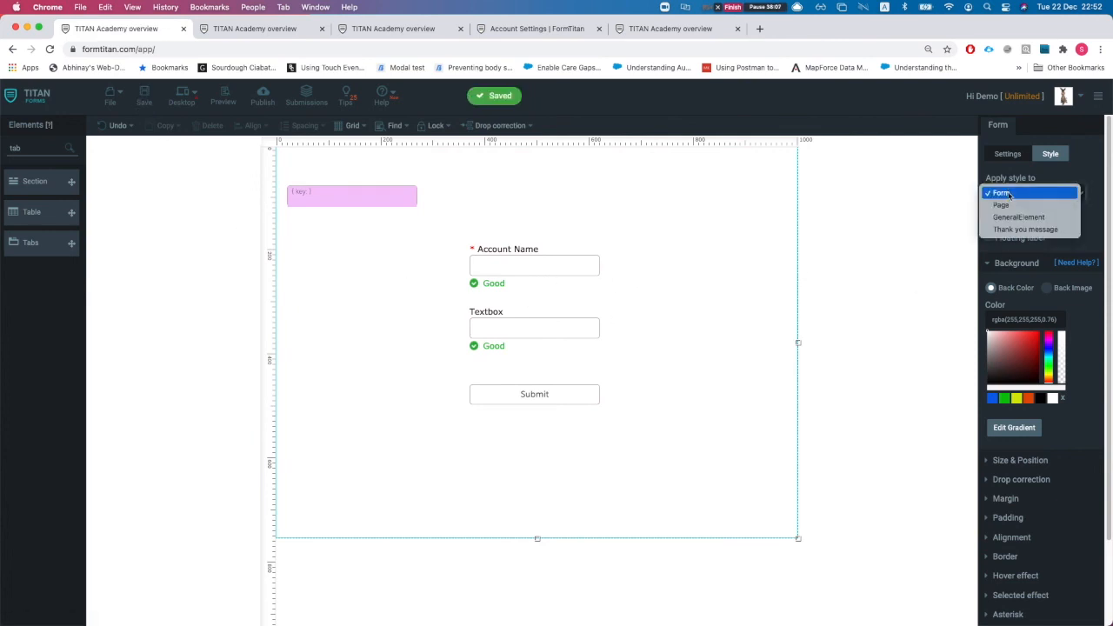
pyautogui.click(1026, 217)
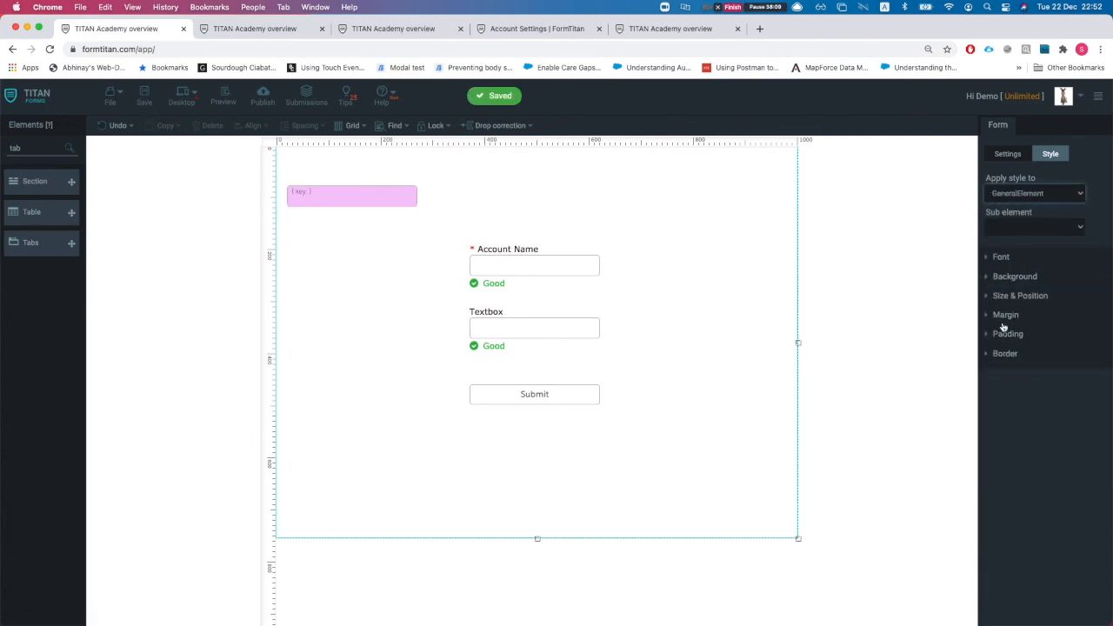
pyautogui.click(1013, 226)
pyautogui.click(1014, 253)
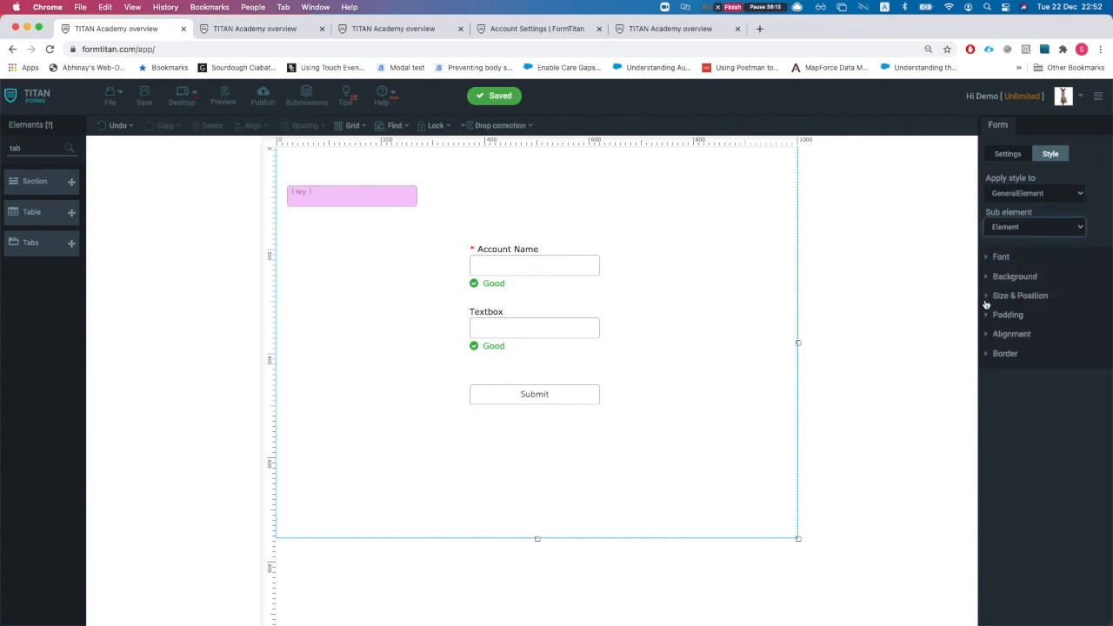
pyautogui.click(1015, 276)
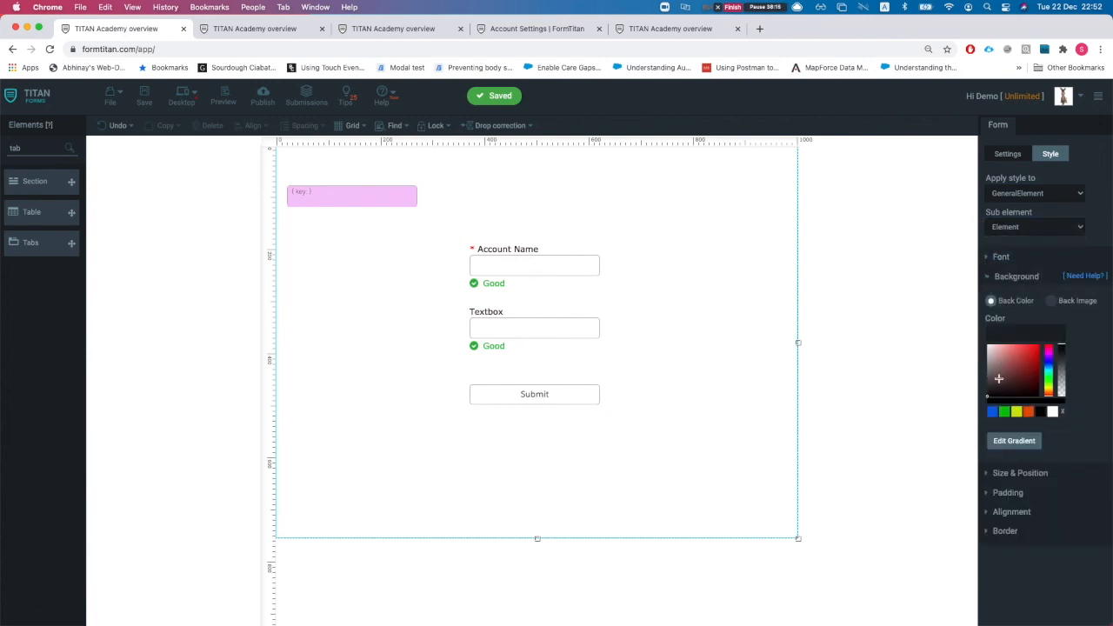
pyautogui.moveTo(998, 379); pyautogui.dragTo(998, 353)
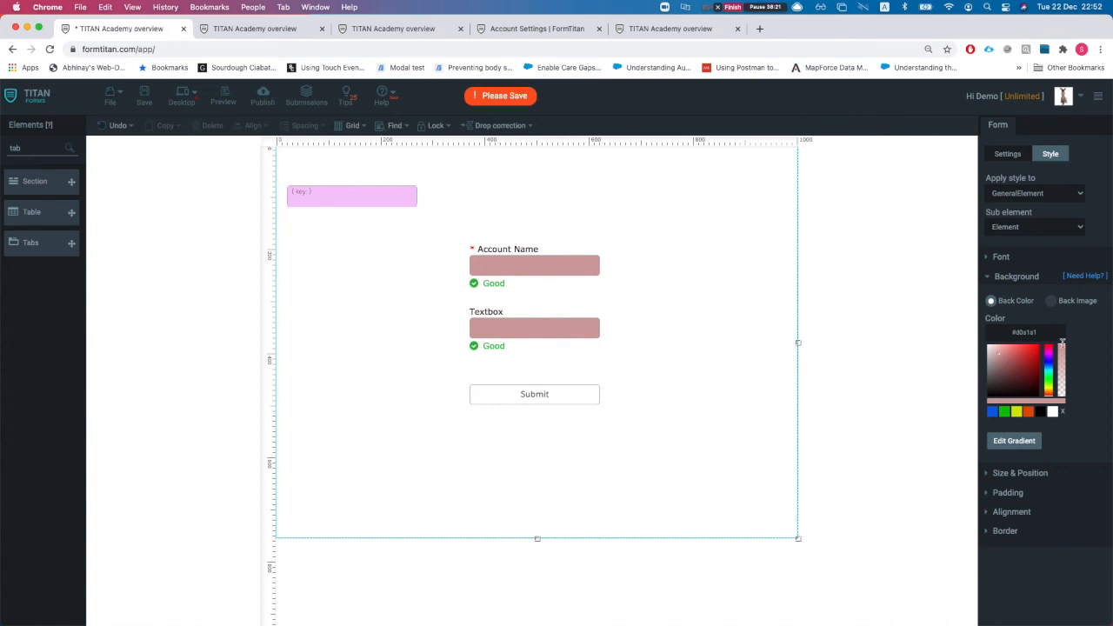
pyautogui.moveTo(1008, 358); pyautogui.dragTo(946, 338)
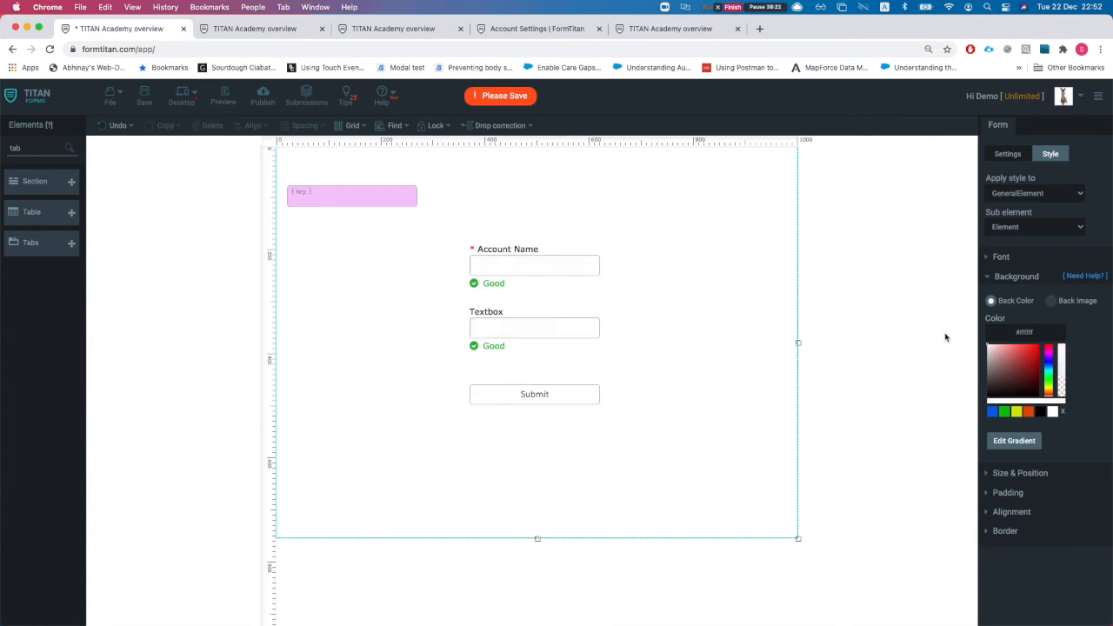
# Set the GeneralElement's Label font color to rgba(30,4,4,1) and its font size to 20 px.
pyautogui.click(1017, 227)
pyautogui.click(1028, 343)
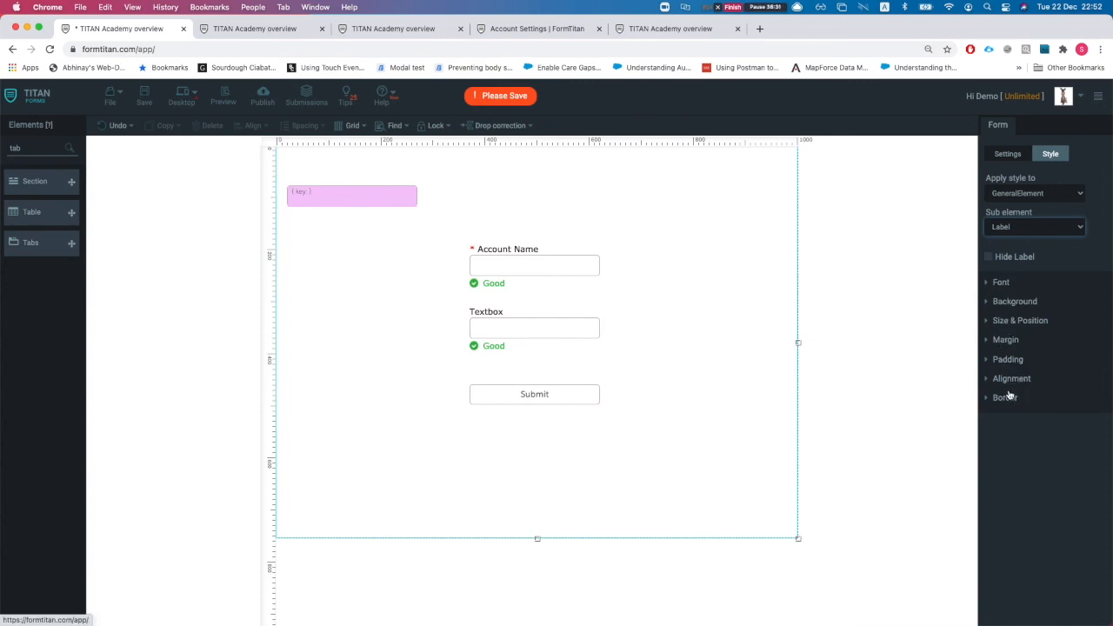
pyautogui.click(1000, 283)
pyautogui.click(1014, 475)
pyautogui.moveTo(1013, 476)
pyautogui.mouseDown()
pyautogui.moveTo(1024, 520)
pyautogui.moveTo(1028, 478)
pyautogui.moveTo(1033, 510)
pyautogui.mouseUp()
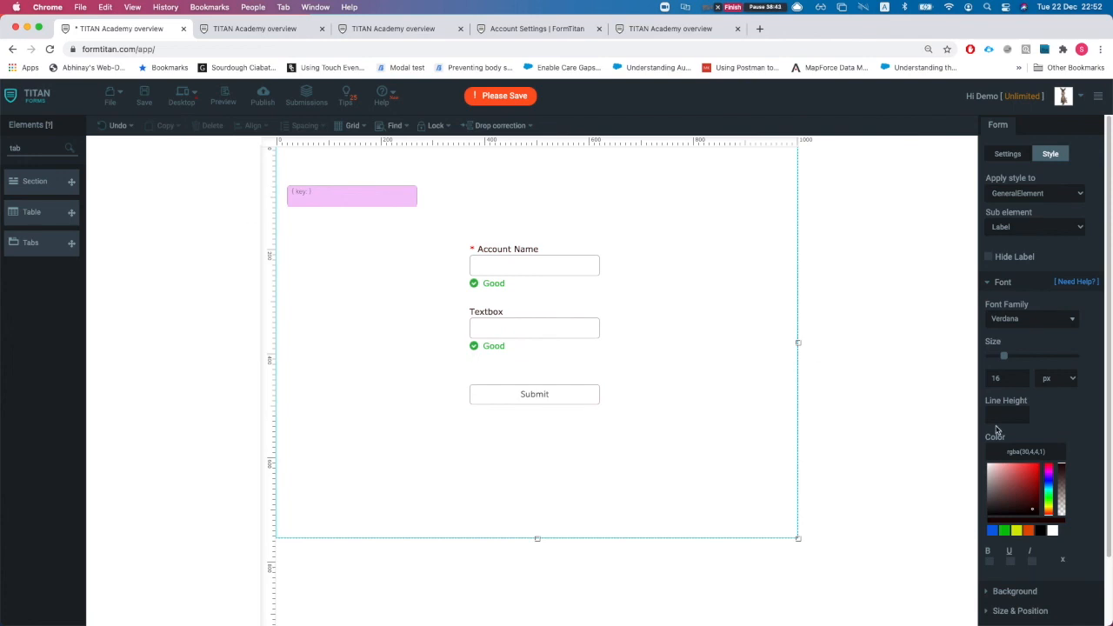
pyautogui.write('20')
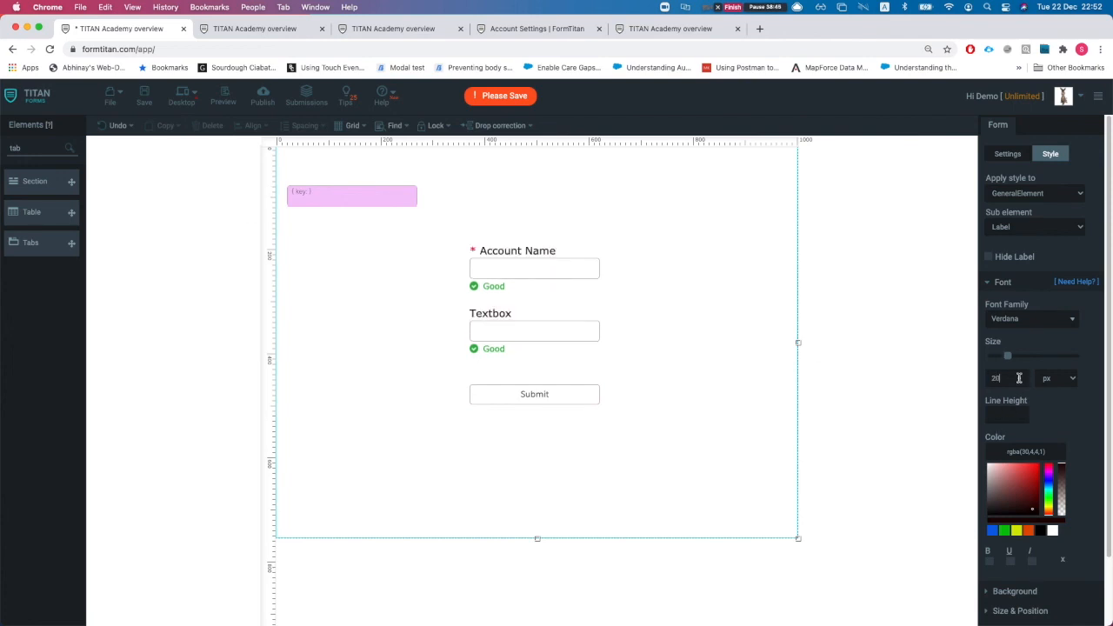
# Search the elements for "text" and add a Textbox above the Account Name field.
pyautogui.doubleClick(42, 151)
pyautogui.write('text')
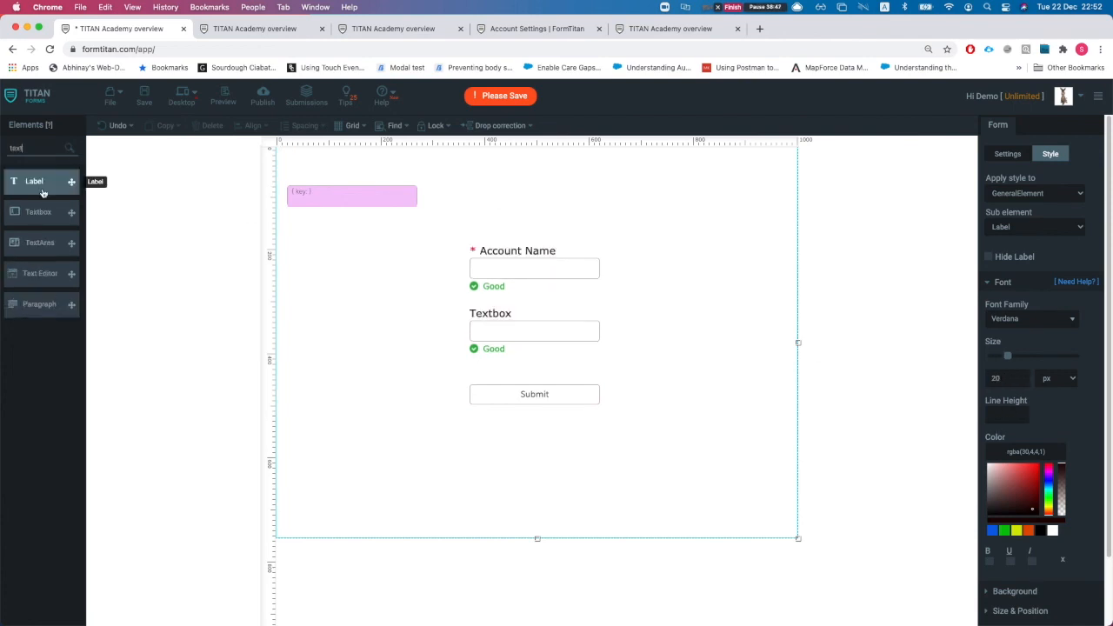
pyautogui.moveTo(42, 214); pyautogui.dragTo(503, 208)
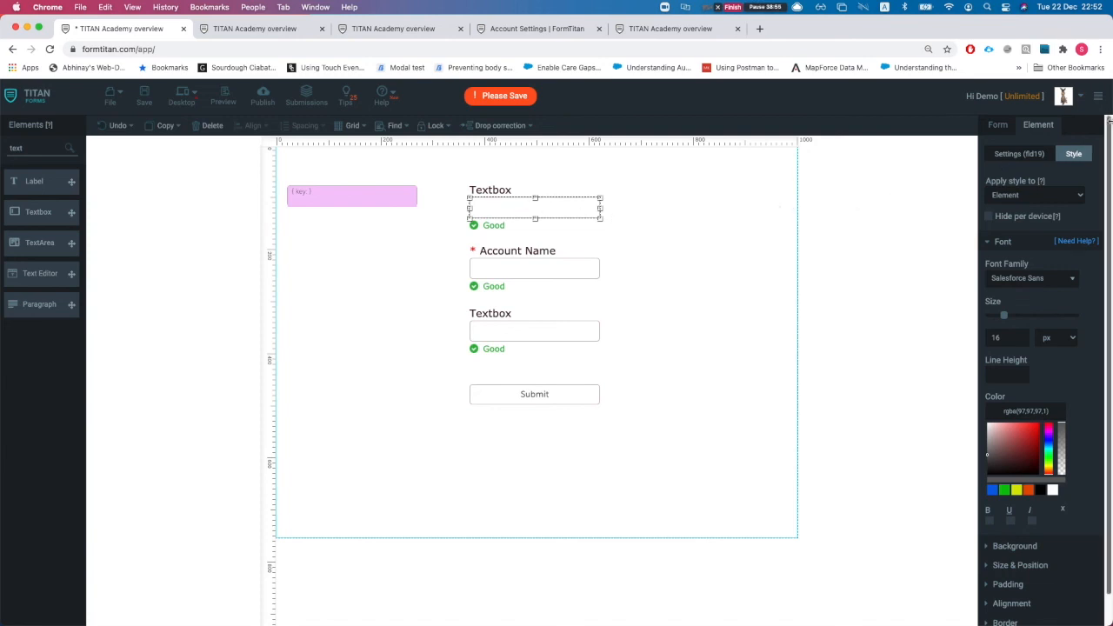
# Switch the form's style target to Thank you message and slightly enlarge the message box.
pyautogui.click(1002, 130)
pyautogui.click(1052, 157)
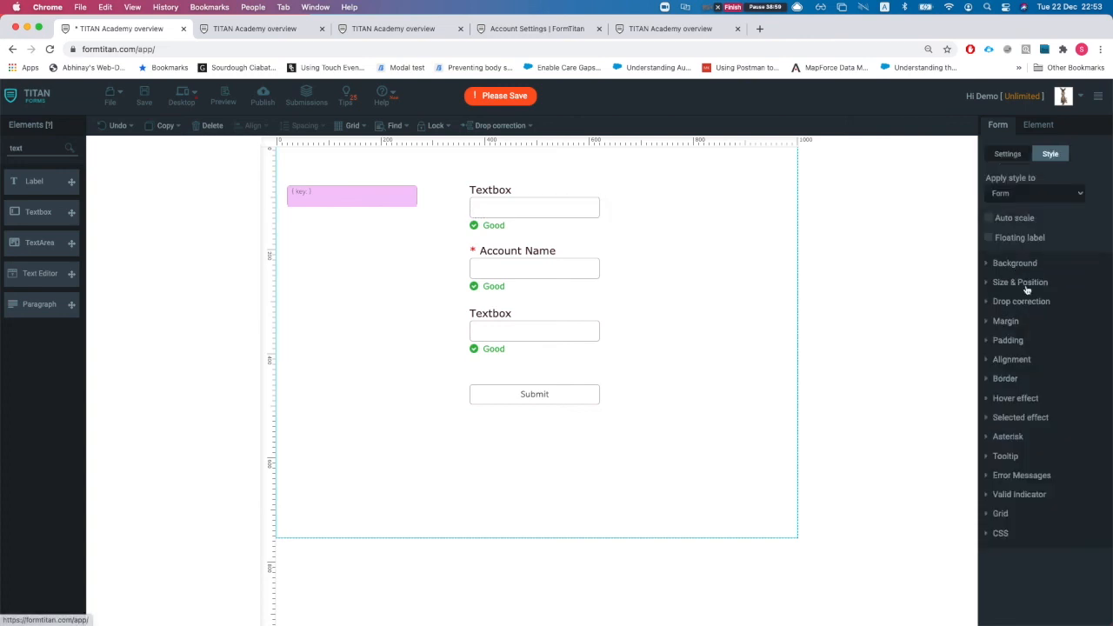
pyautogui.click(1031, 194)
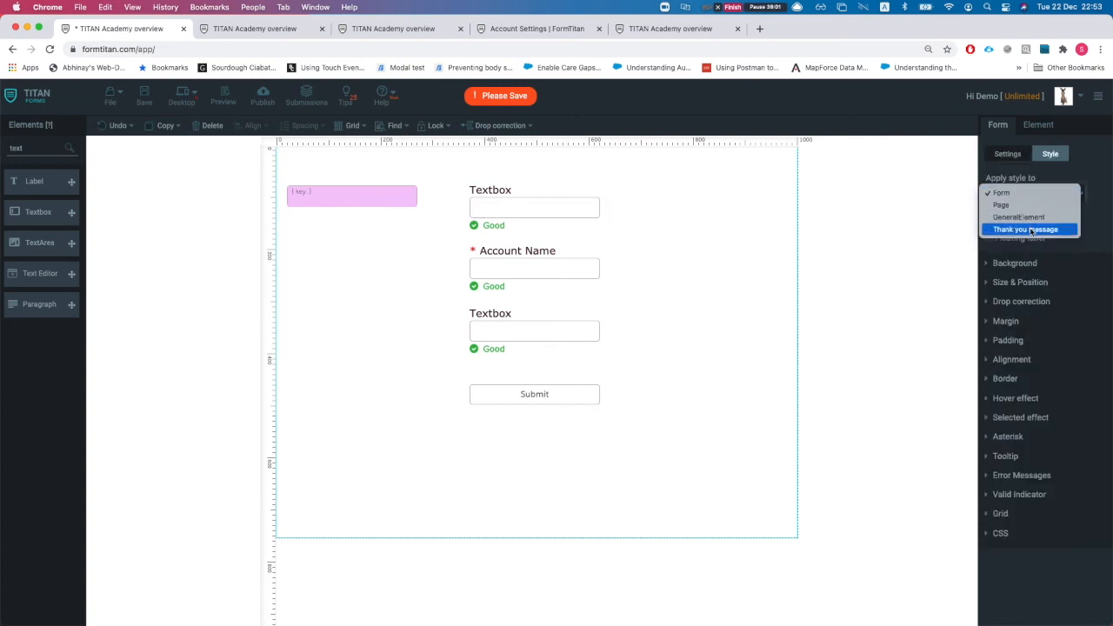
pyautogui.click(1031, 231)
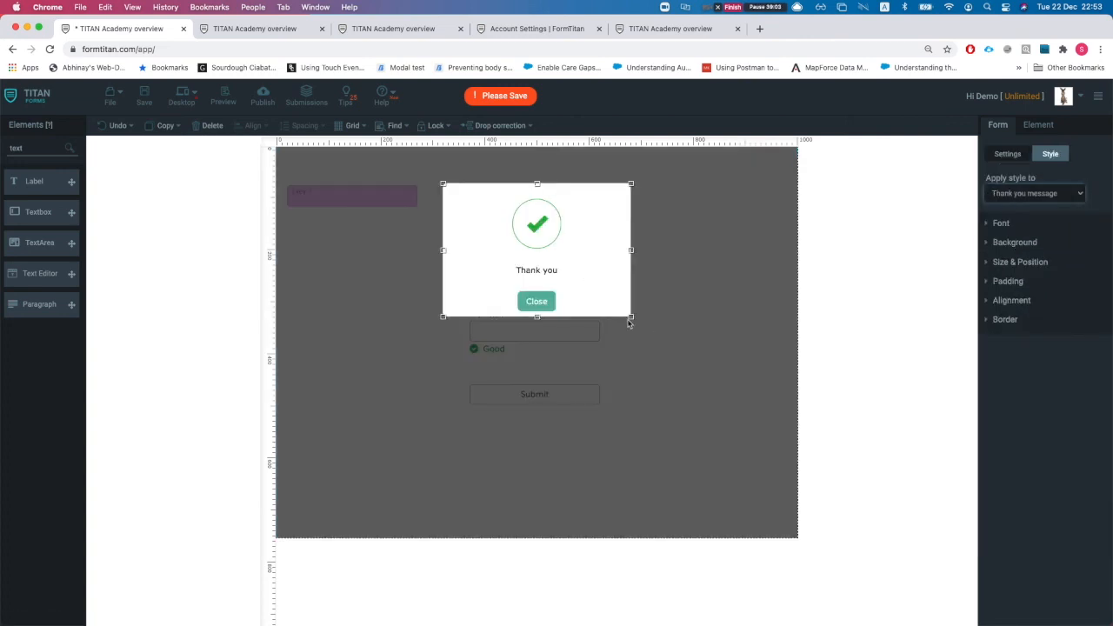
pyautogui.moveTo(631, 317); pyautogui.dragTo(636, 331)
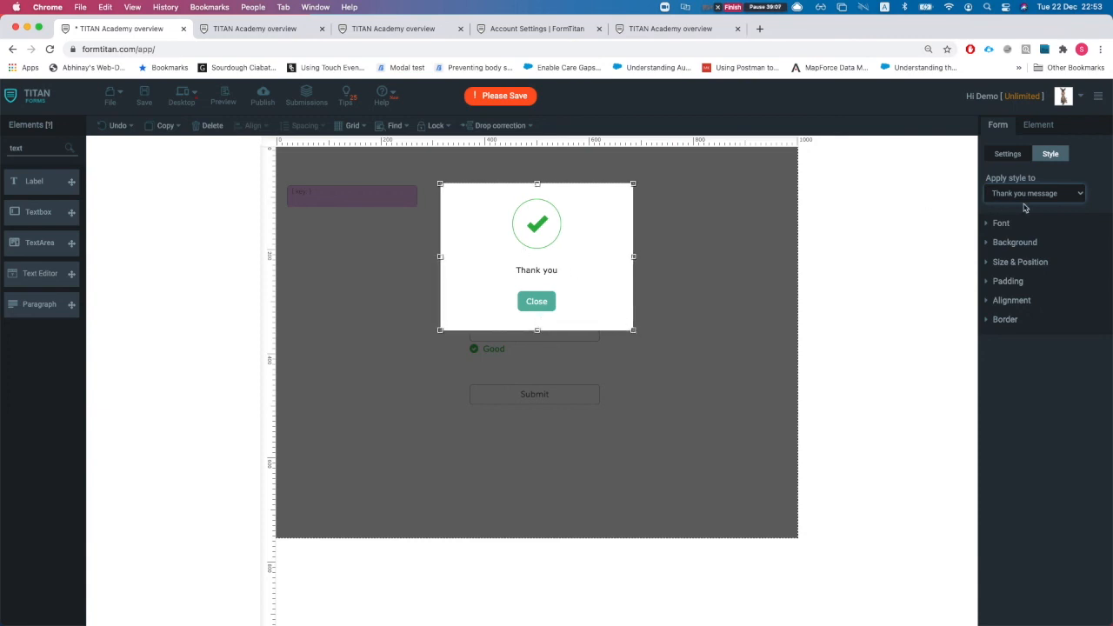
# Show the Thank you message's font settings and return to the Form style options.
pyautogui.click(1005, 225)
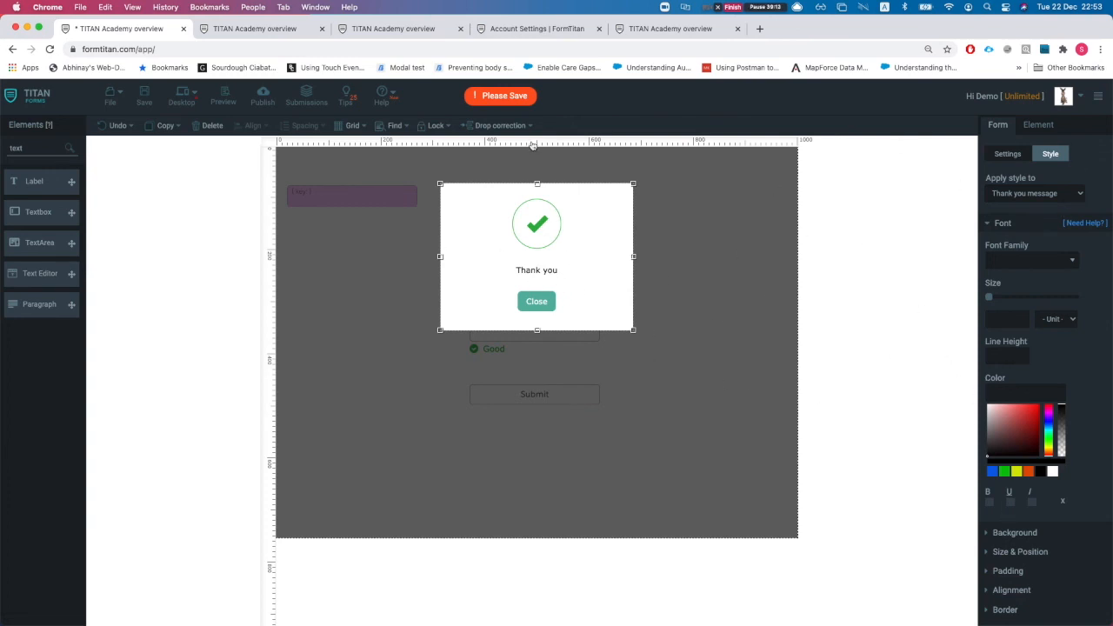
pyautogui.click(392, 302)
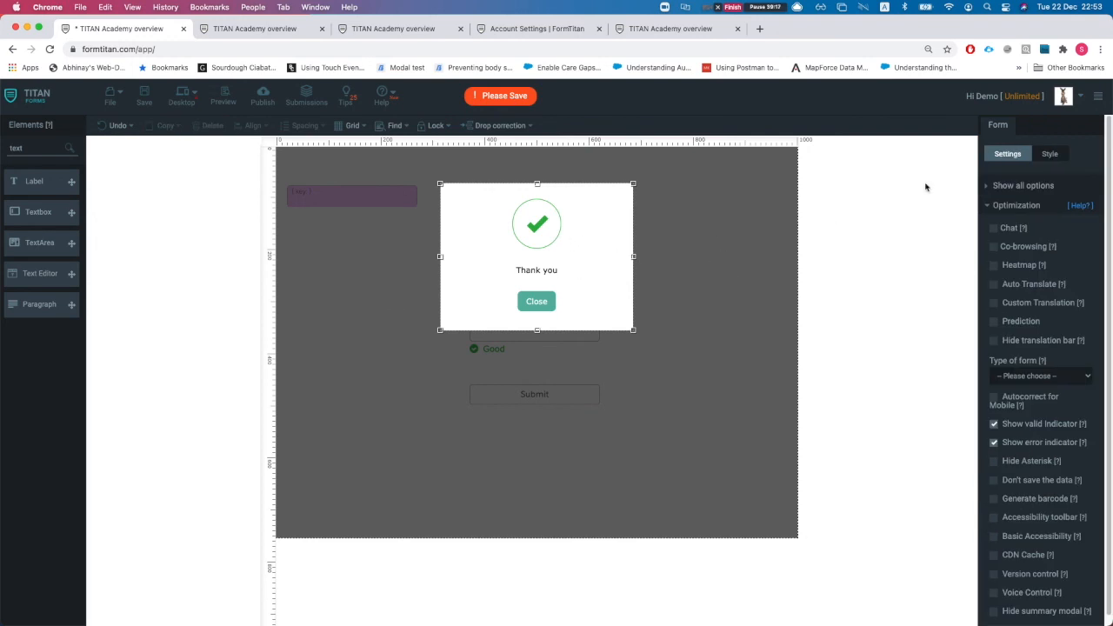
pyautogui.click(1049, 155)
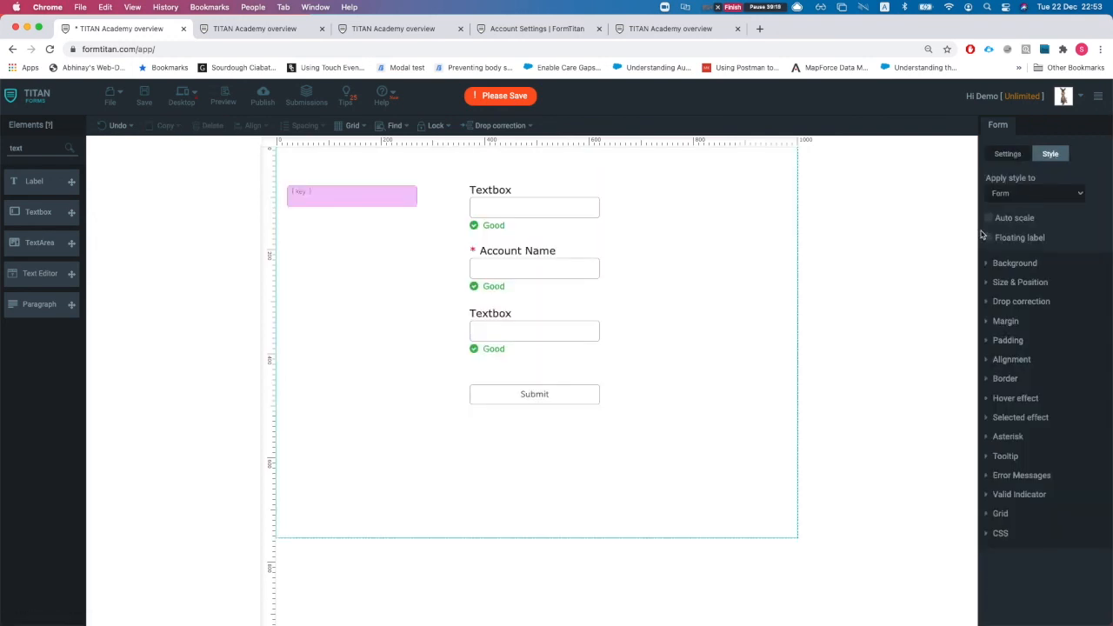
# Select the Textbox above Account Name, review its style targets, and set its Element background color to rgba(166,140,140,1).
pyautogui.click(529, 215)
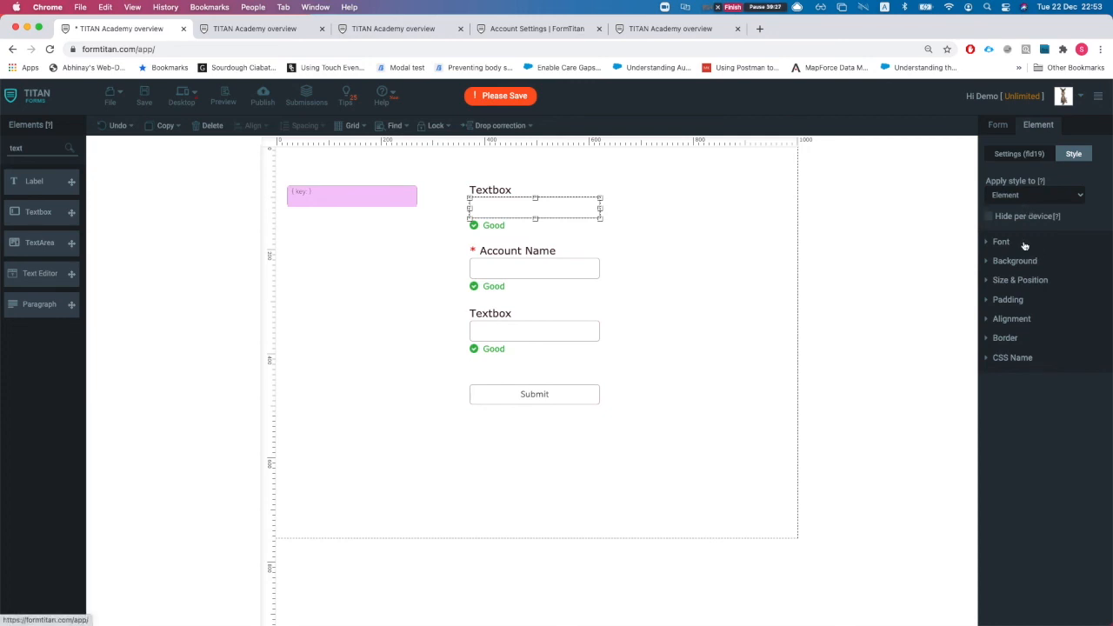
pyautogui.click(1021, 196)
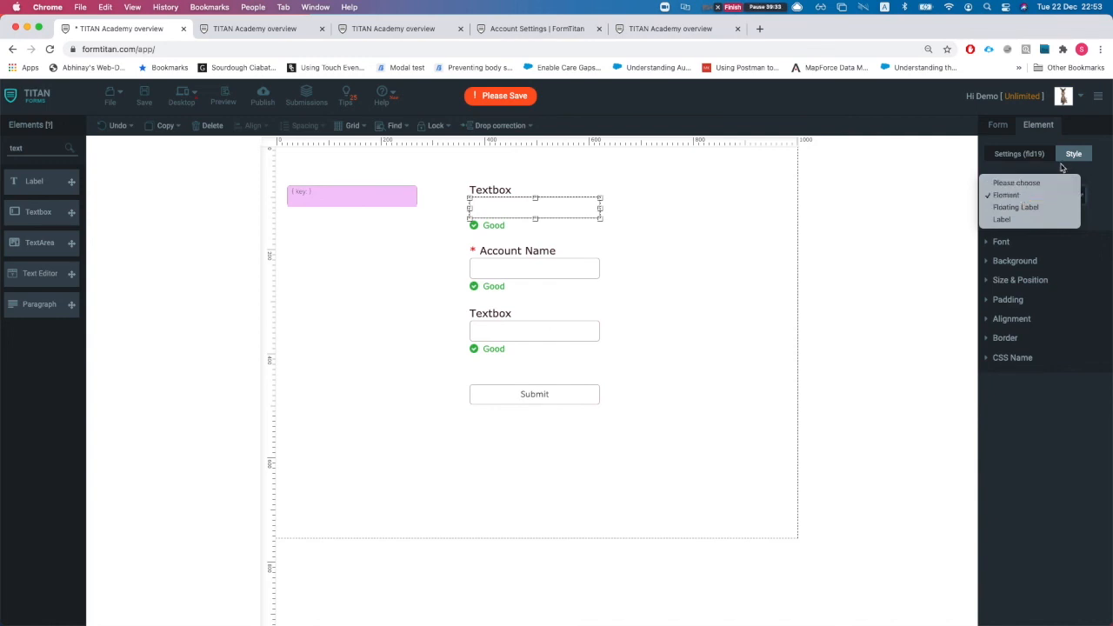
pyautogui.click(1023, 196)
pyautogui.click(1024, 200)
pyautogui.click(1023, 195)
pyautogui.click(1002, 241)
pyautogui.click(1003, 241)
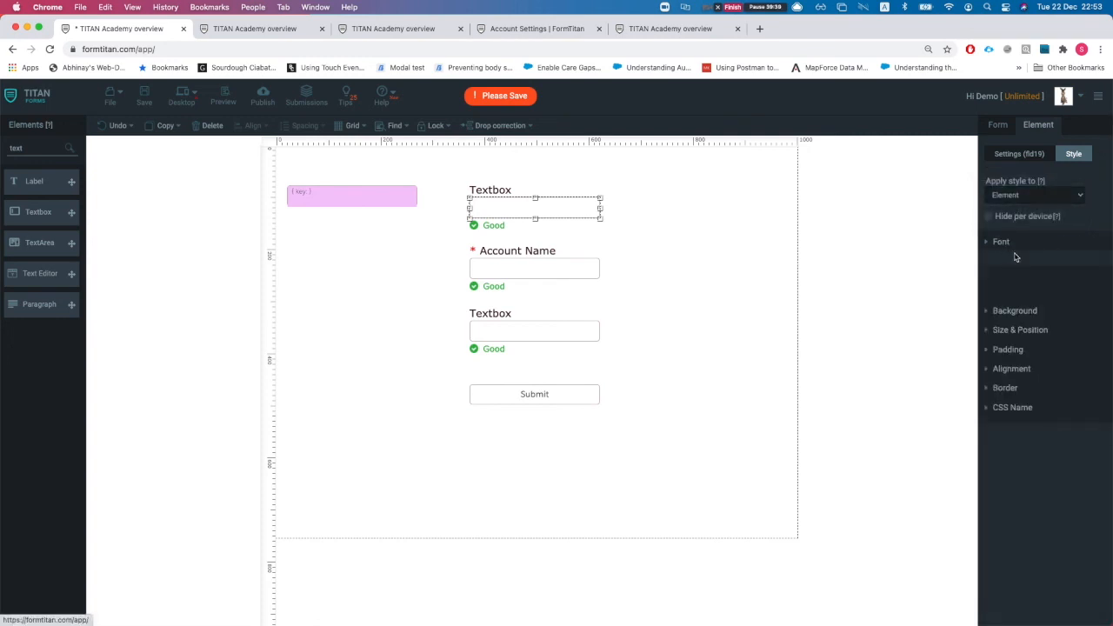
pyautogui.click(1009, 260)
pyautogui.moveTo(1025, 372); pyautogui.dragTo(995, 347)
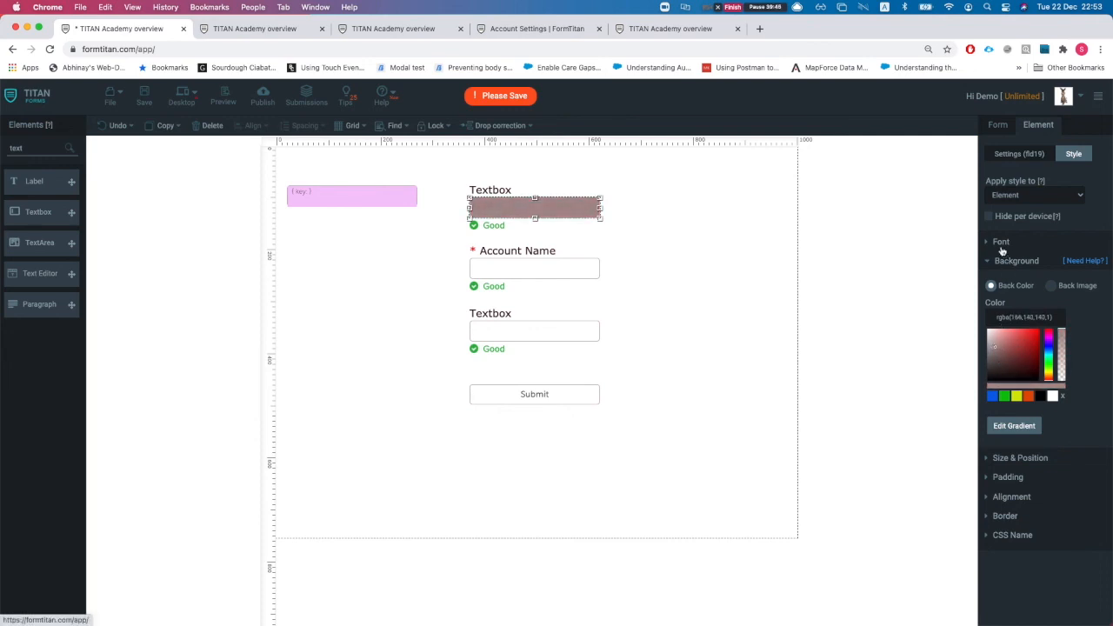
# Set the font size of the Textbox above Account Name to 12 px and reselect that Textbox.
pyautogui.click(1007, 257)
pyautogui.click(1002, 243)
pyautogui.doubleClick(1004, 337)
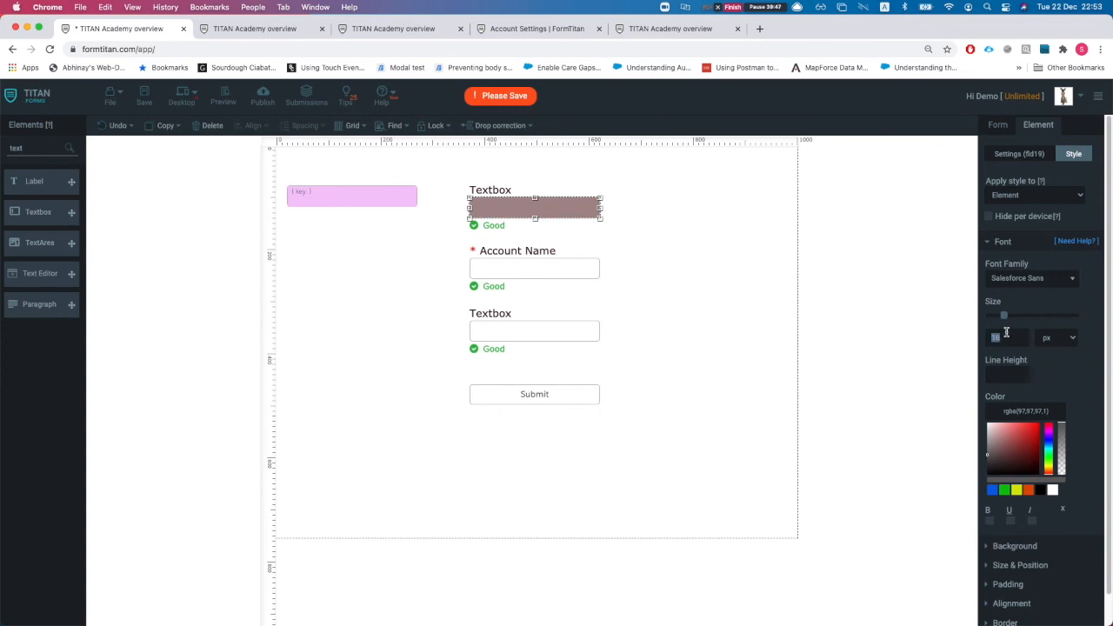
pyautogui.write('12')
pyautogui.click(897, 340)
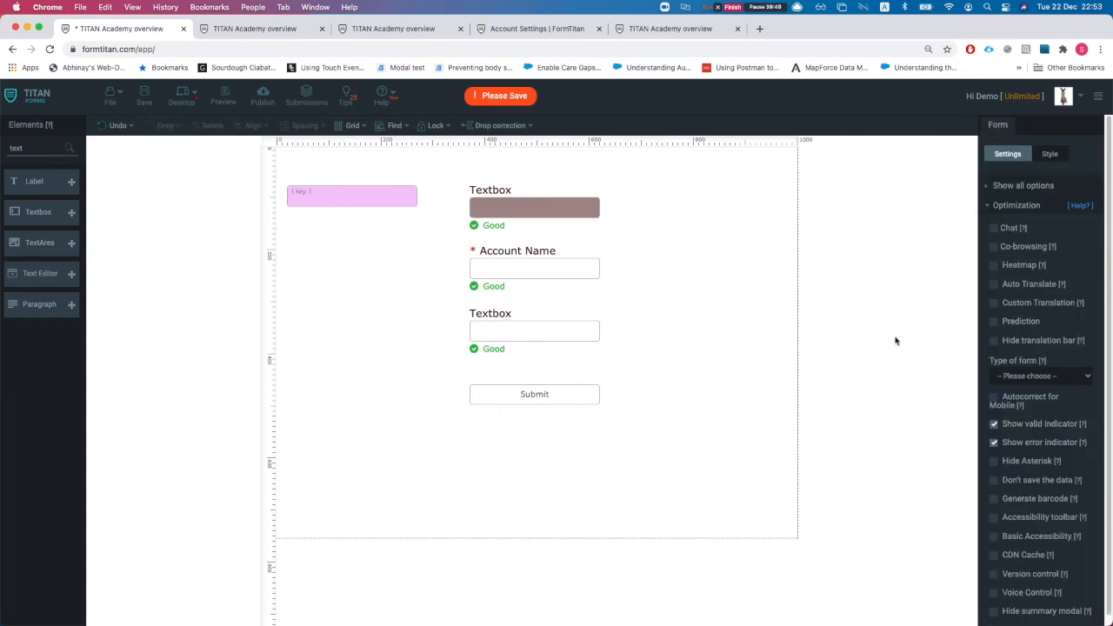
pyautogui.click(547, 215)
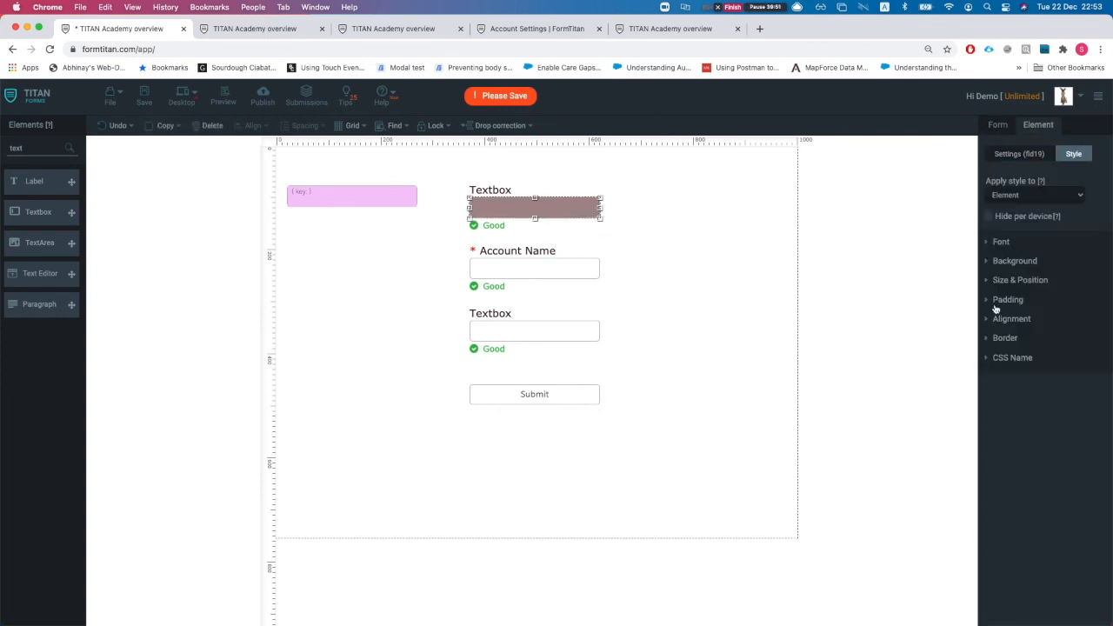
# Set the font family of the Textbox above Account Name to Suez One.
pyautogui.click(1003, 248)
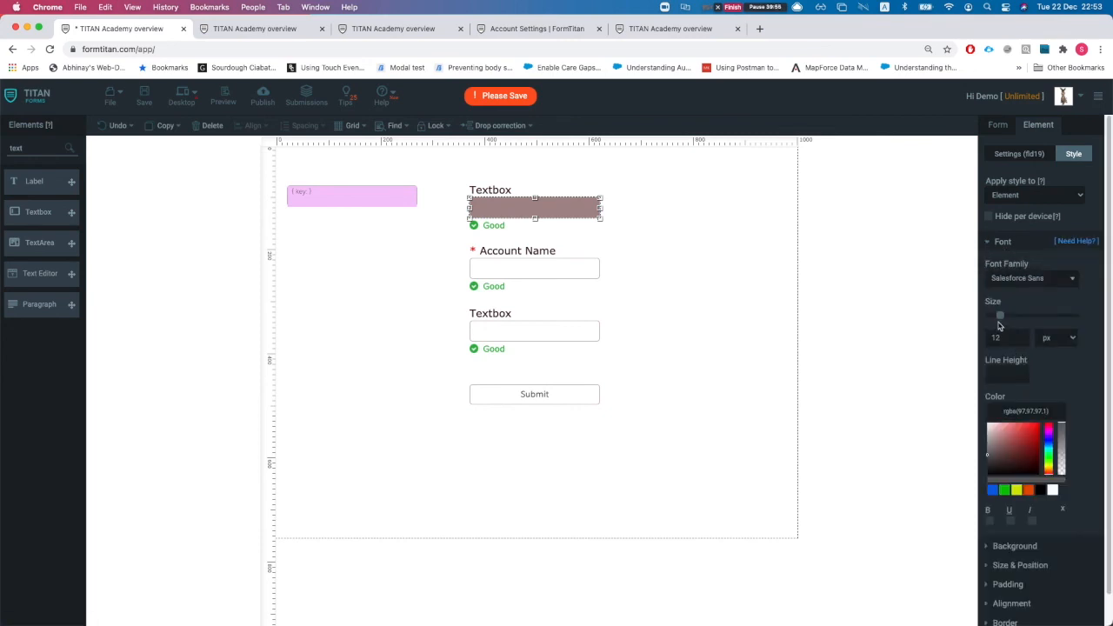
pyautogui.scroll(-2, 1034, 409)
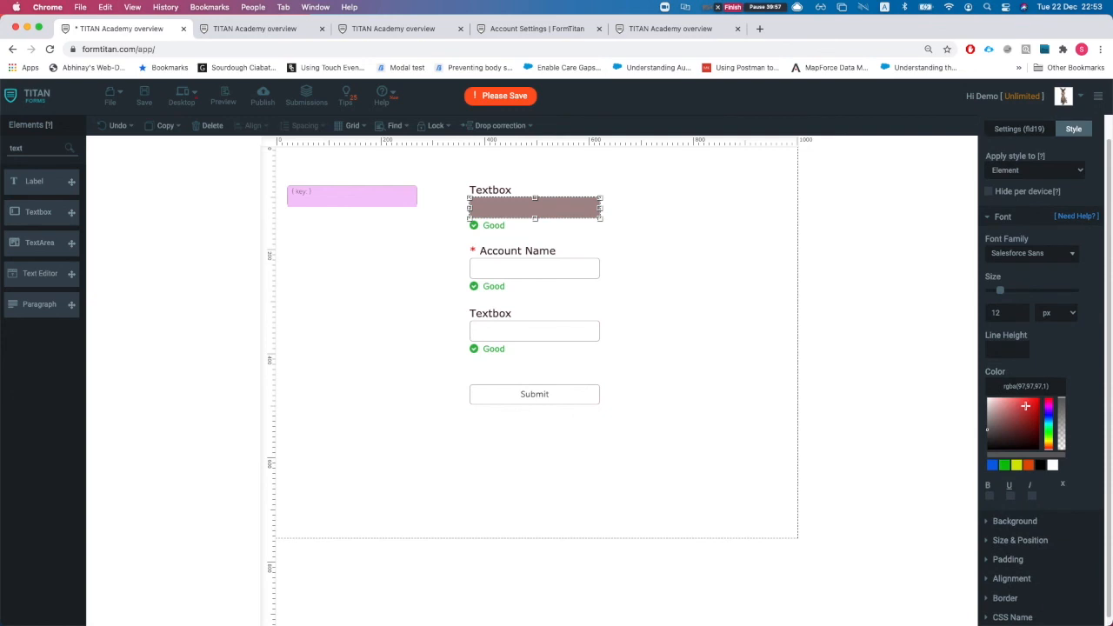
pyautogui.click(1031, 255)
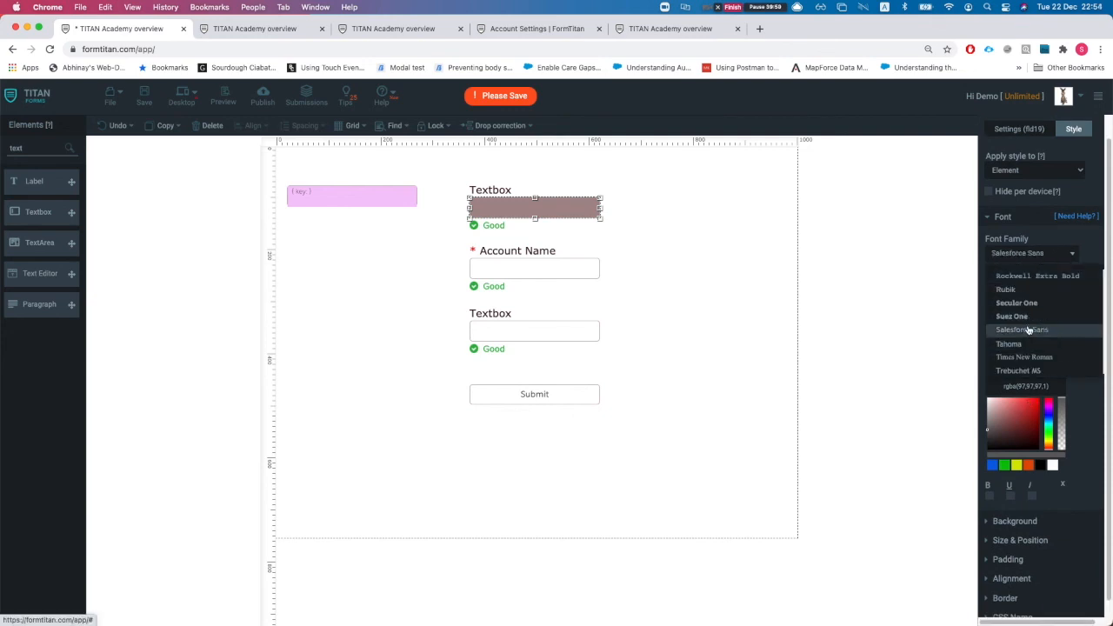
pyautogui.click(1027, 322)
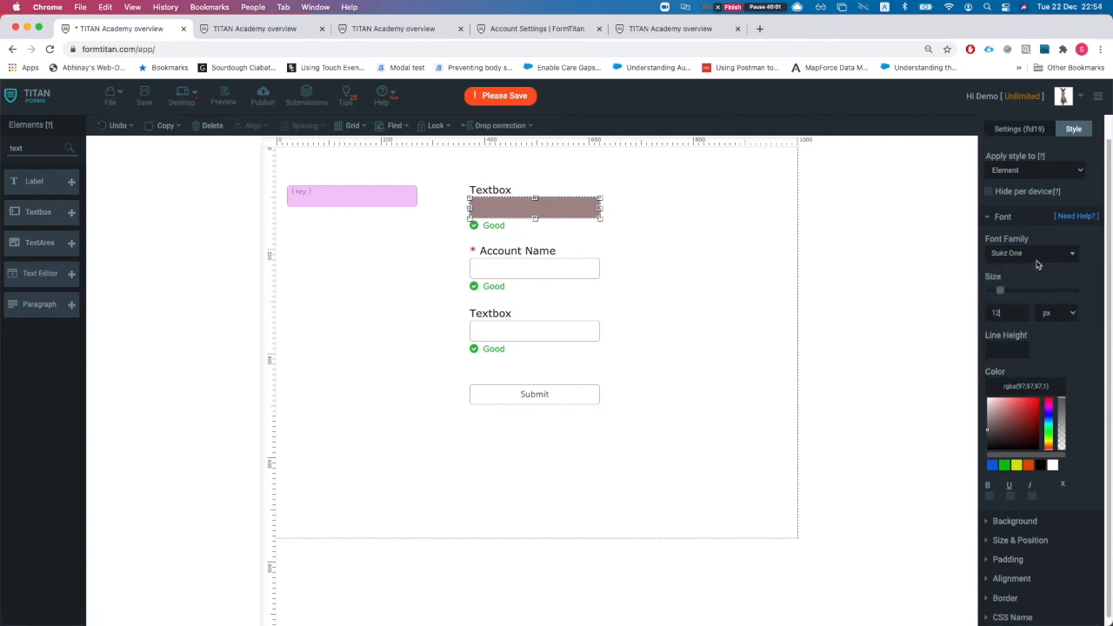
pyautogui.scroll(1, 1026, 286)
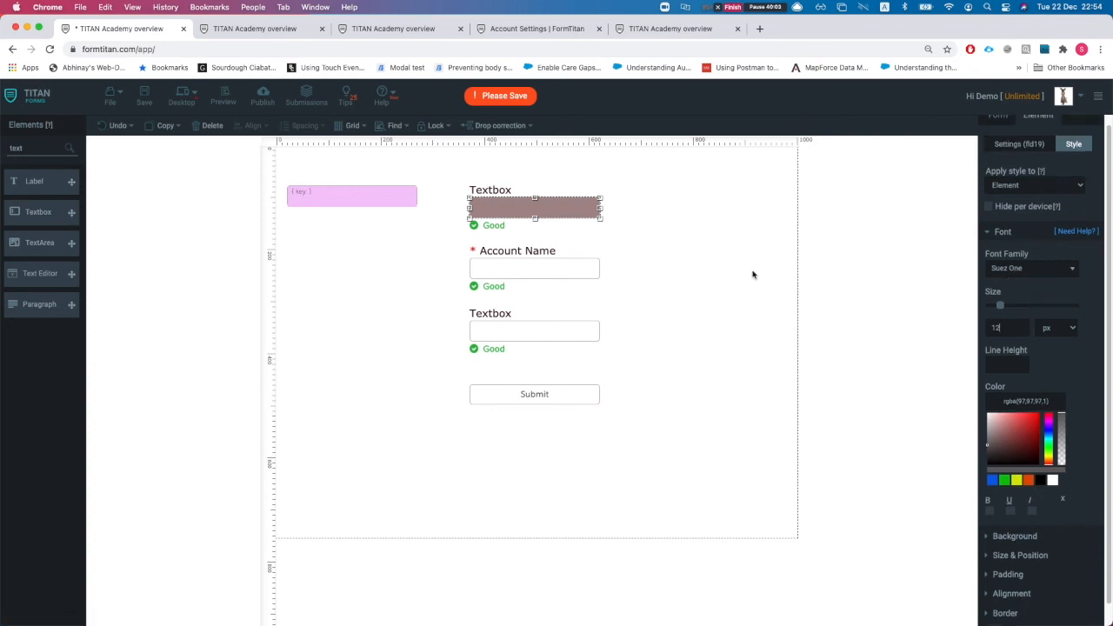
pyautogui.click(1043, 270)
# Find the Table element with the search "tab", place it below the lower Textbox, and move the Submit button aside to the right.
pyautogui.doubleClick(21, 149)
pyautogui.write('tab')
pyautogui.moveTo(35, 212); pyautogui.dragTo(348, 430)
pyautogui.moveTo(566, 398); pyautogui.dragTo(706, 370)
pyautogui.moveTo(493, 450); pyautogui.dragTo(496, 418)
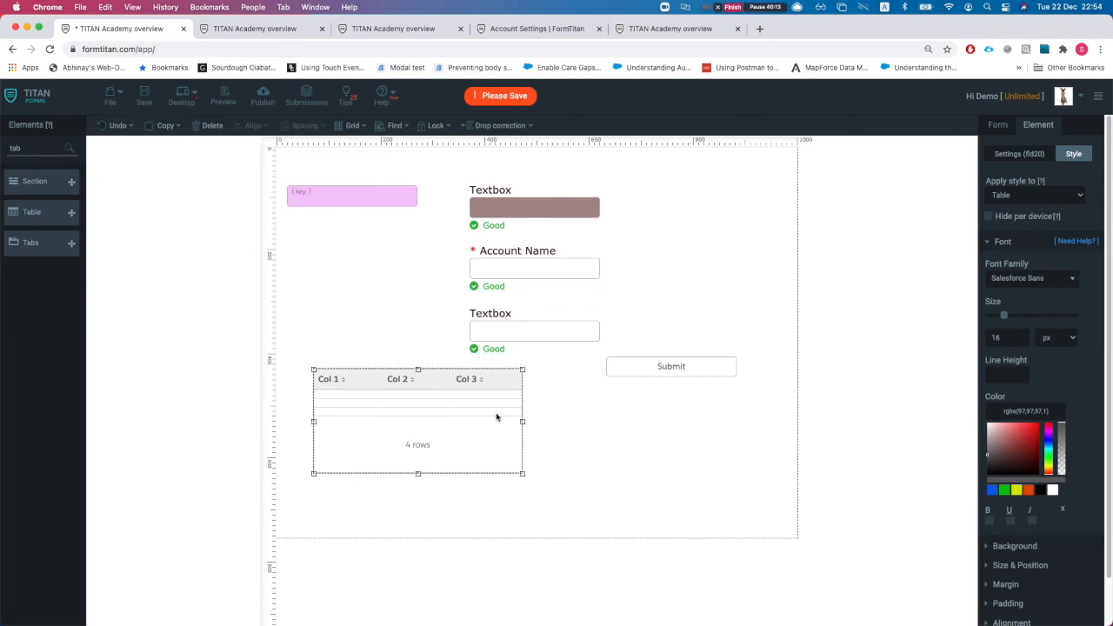
# Review the Table's available style targets, keep its target unchanged, and delete the Table from the form.
pyautogui.click(1038, 198)
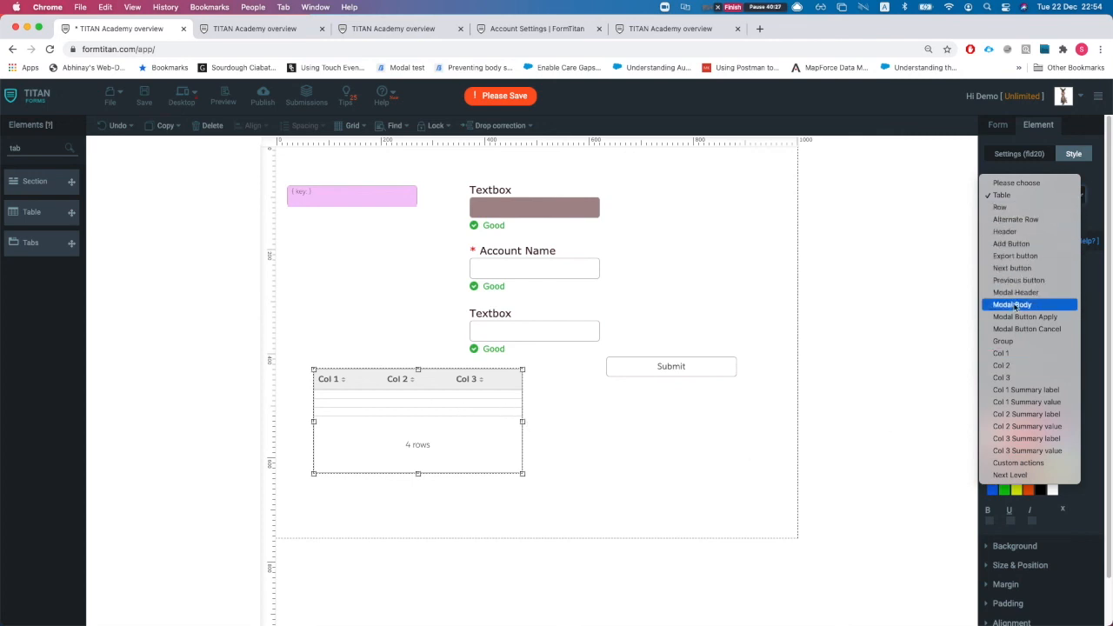
pyautogui.click(913, 275)
pyautogui.click(751, 7)
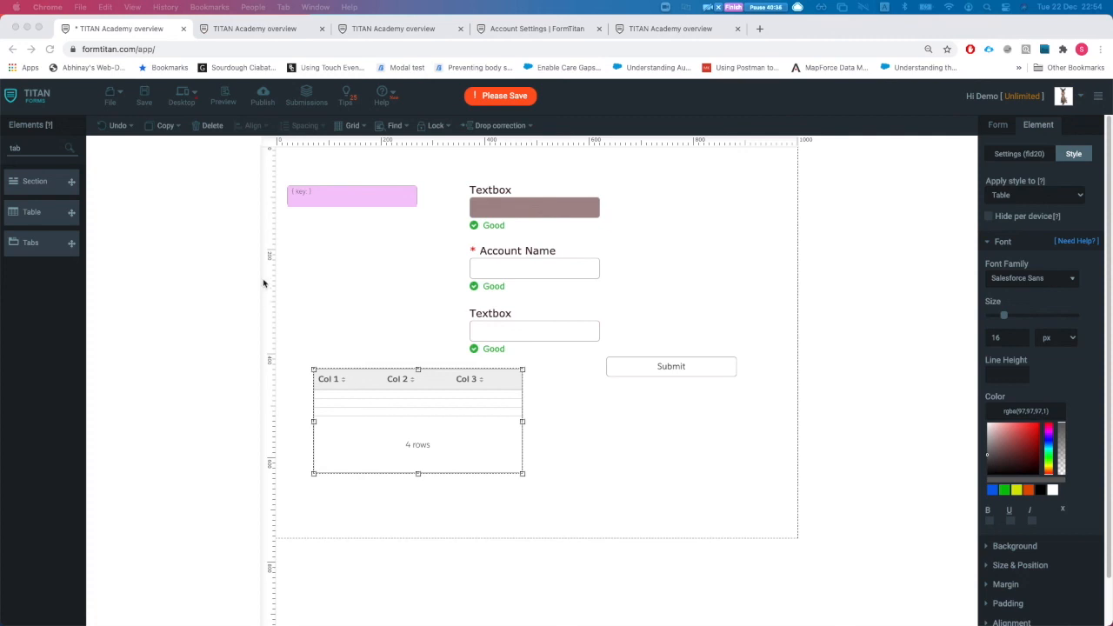
pyautogui.click(203, 127)
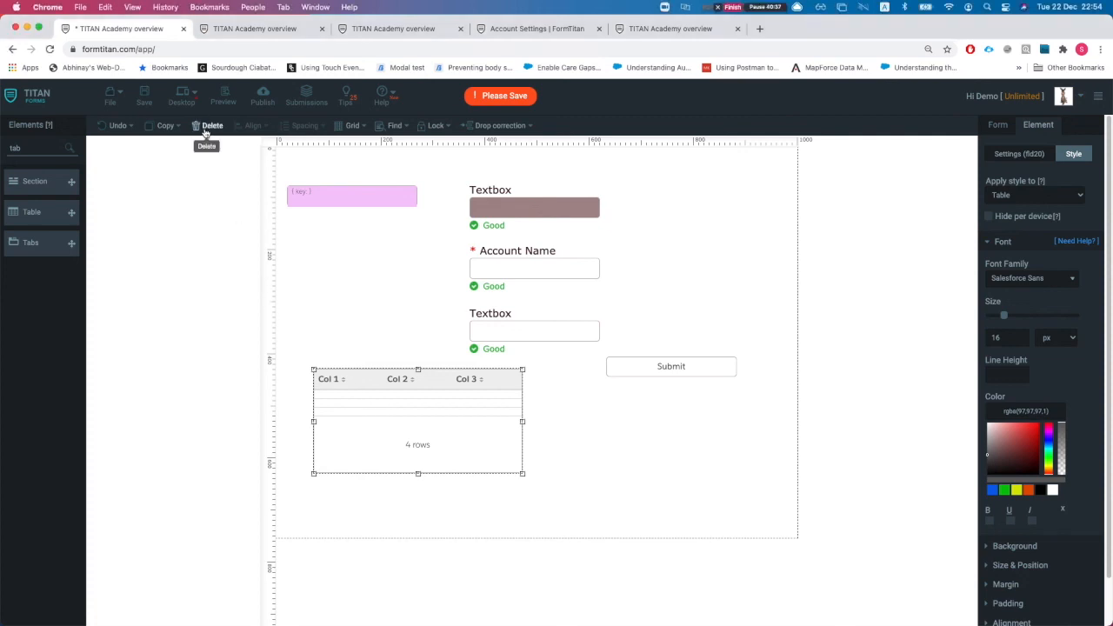
pyautogui.click(205, 125)
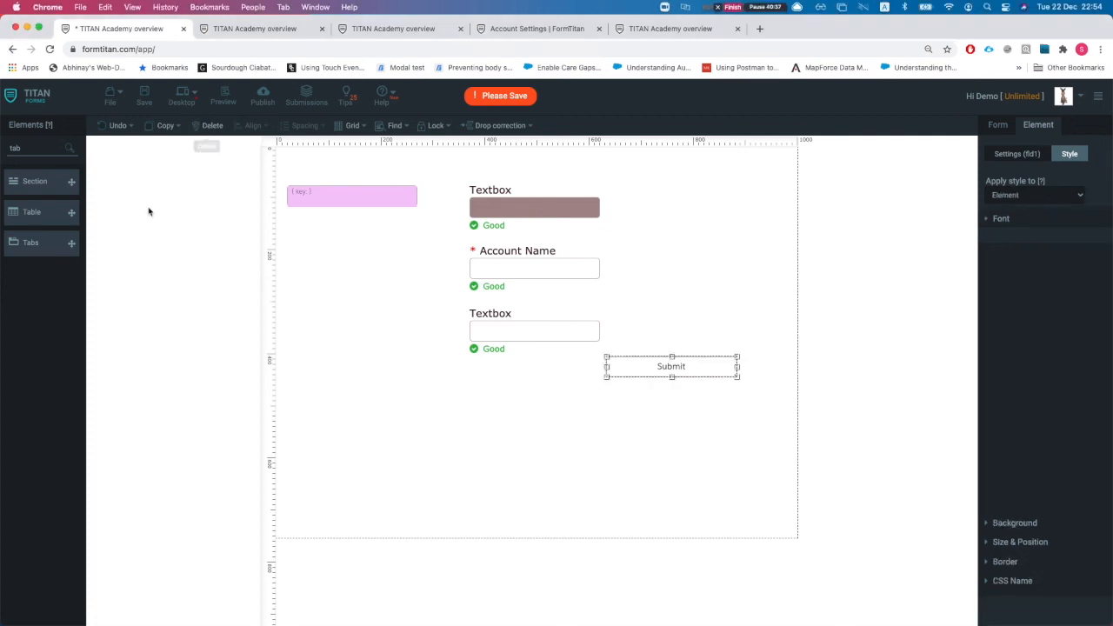
# Leave the form for the My Forms list and show the details of Copy of Milestones (shared).
pyautogui.click(41, 101)
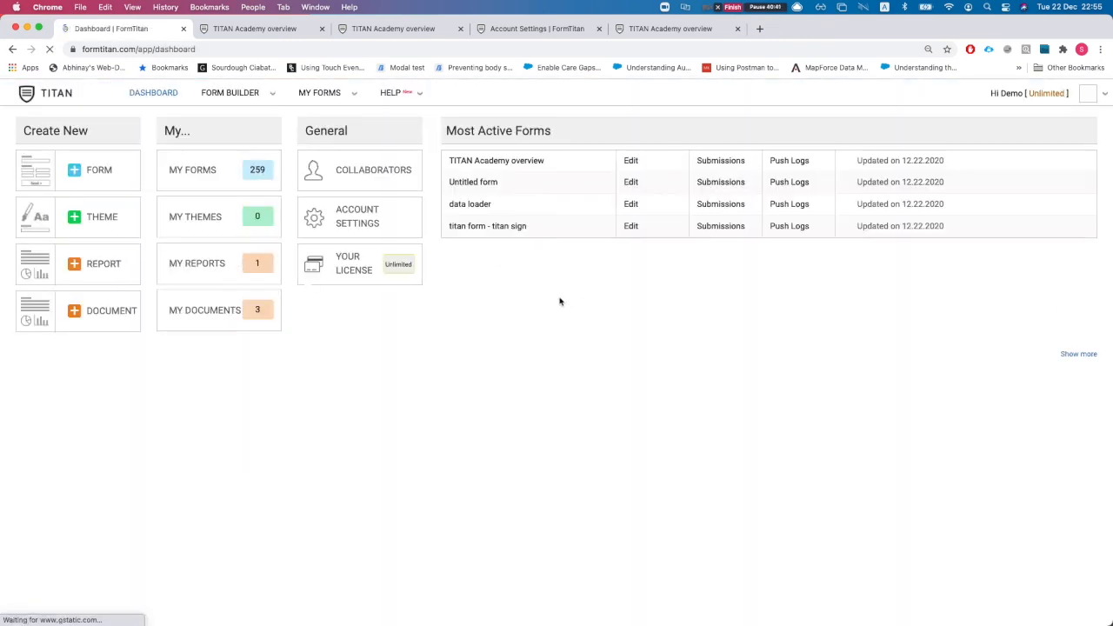
pyautogui.click(199, 167)
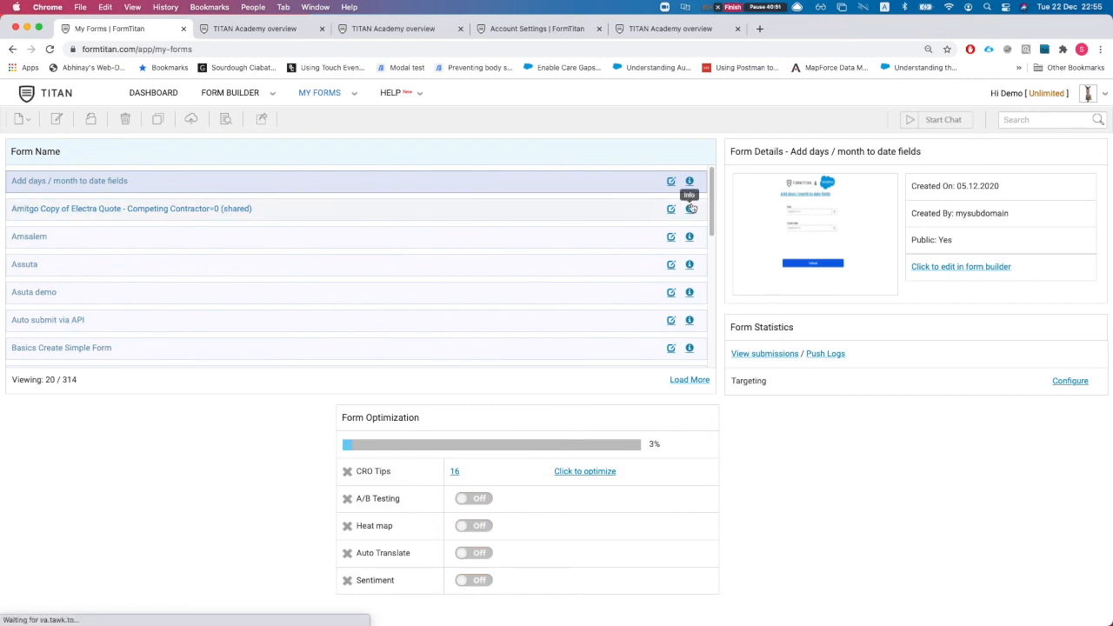
pyautogui.scroll(-8, 686, 266)
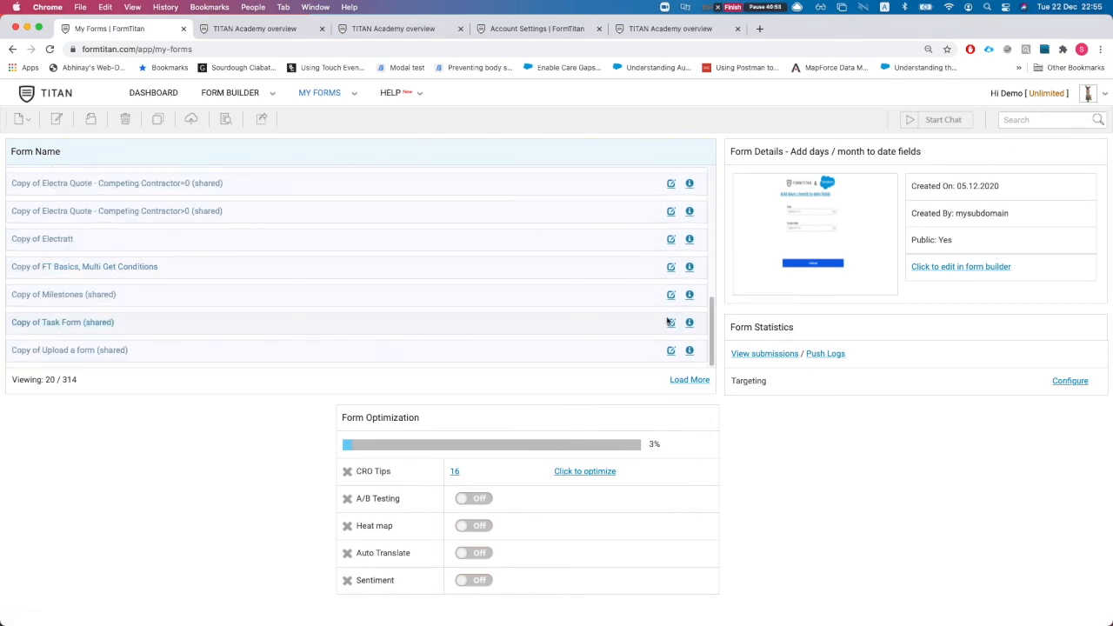
pyautogui.click(690, 296)
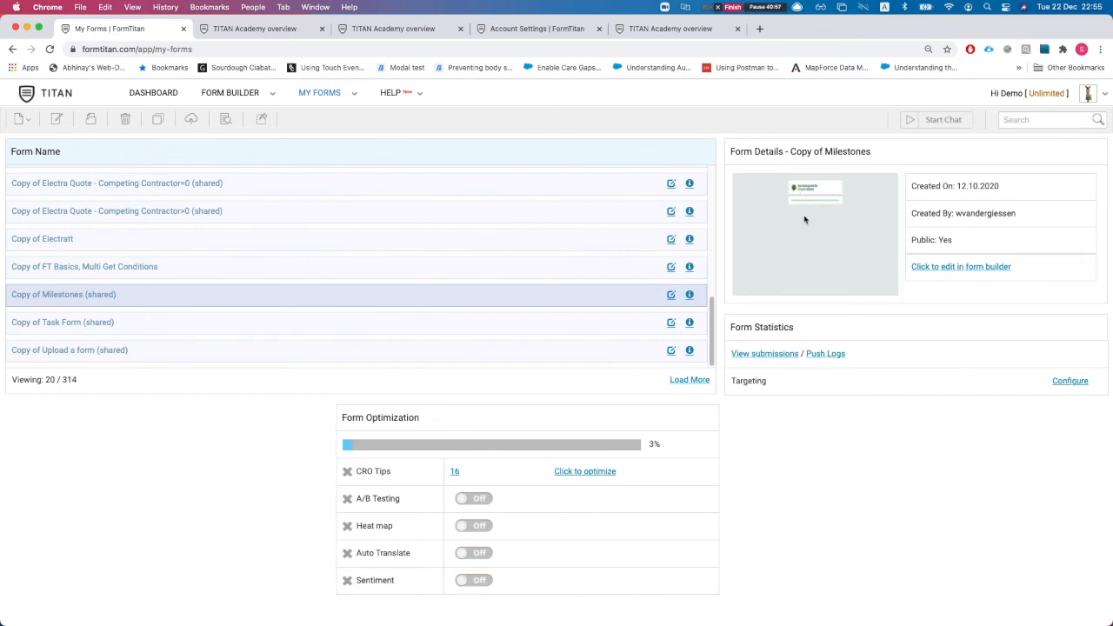
# Load more forms into the list and show the details of FT Basics, Create Dynamic PDF Summary.
pyautogui.scroll(8, 651, 281)
pyautogui.scroll(-5, 661, 309)
pyautogui.click(688, 379)
pyautogui.scroll(-10, 599, 289)
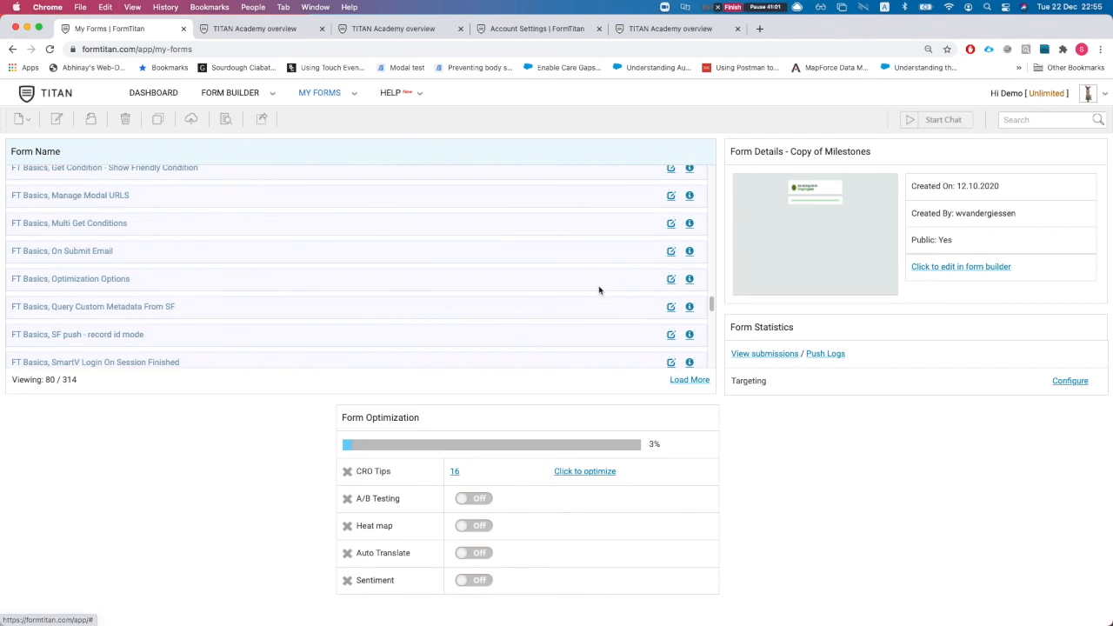
pyautogui.scroll(-5, 599, 289)
pyautogui.click(687, 294)
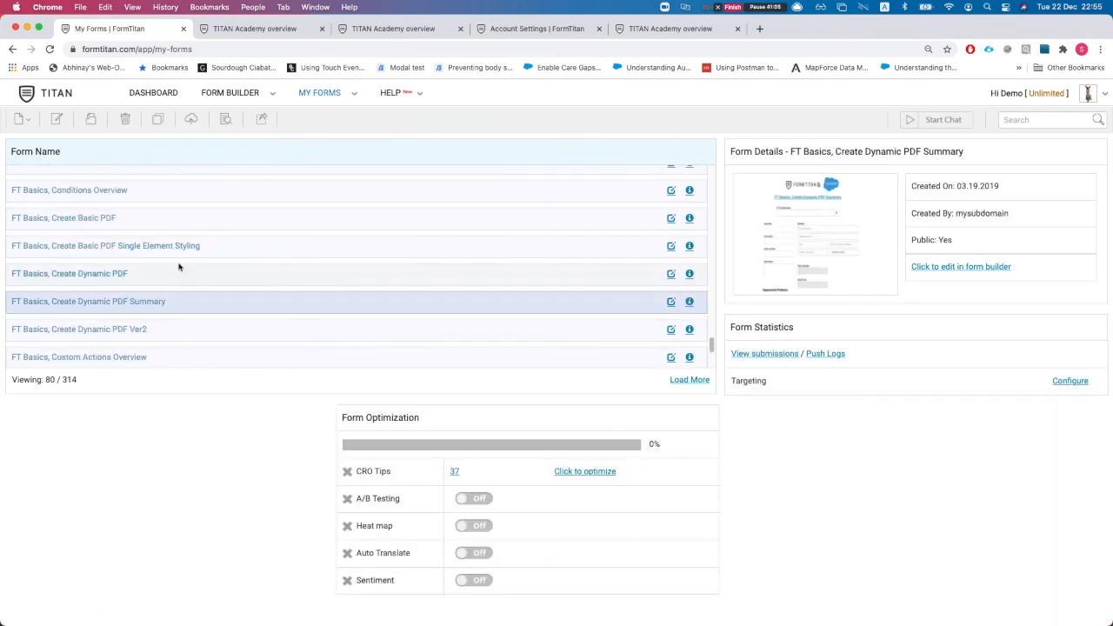
# Create a form category named demo category and return to the start of the forms list.
pyautogui.click(91, 123)
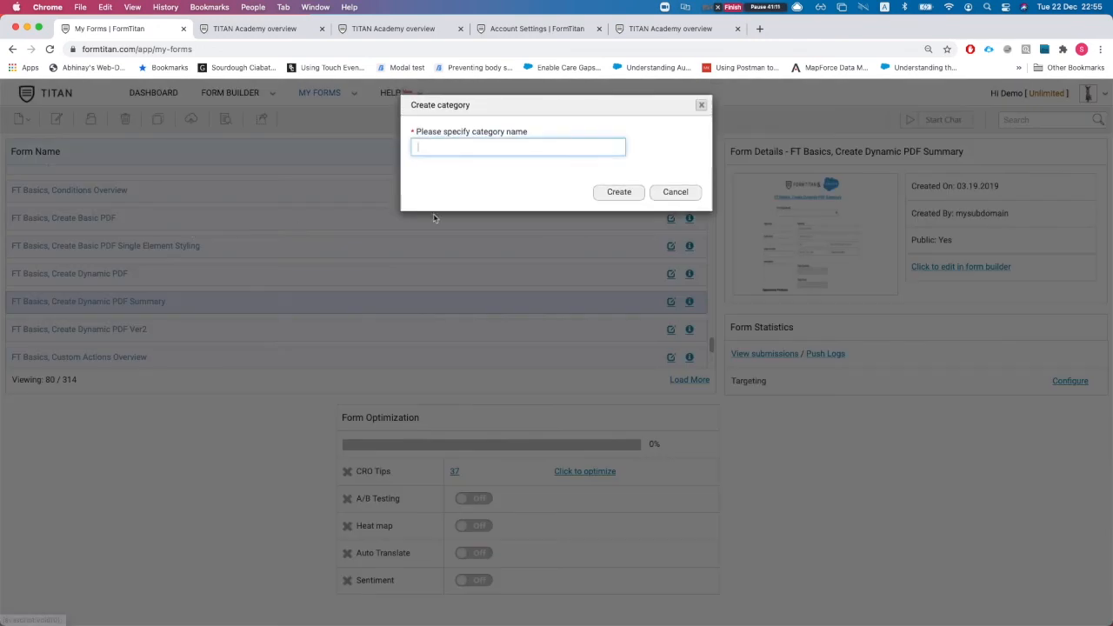
pyautogui.write('s')
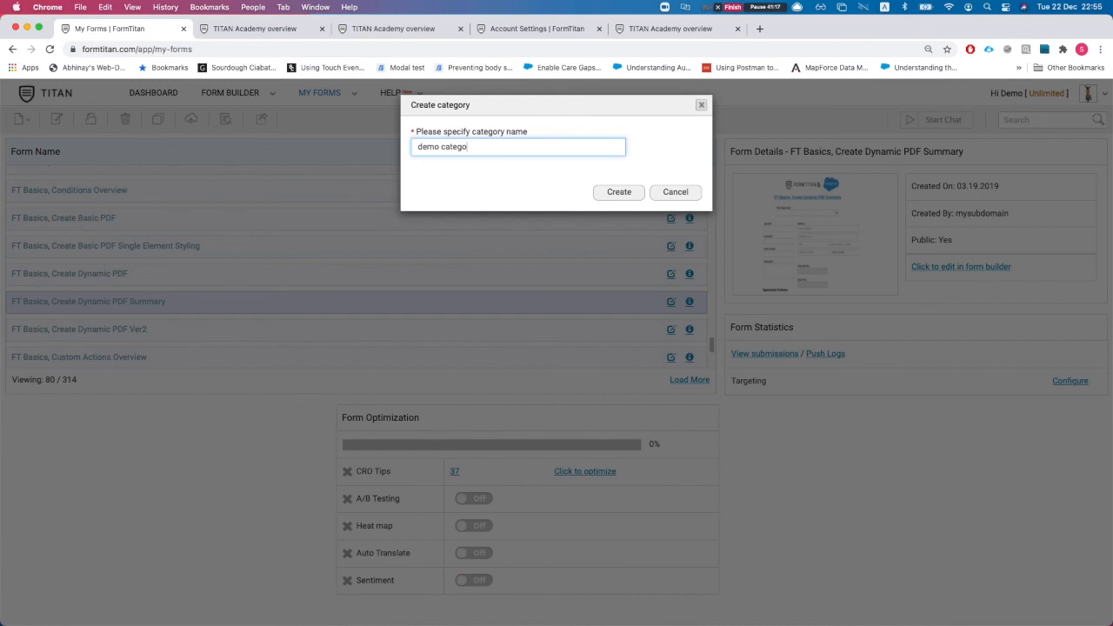
pyautogui.click(619, 191)
pyautogui.scroll(5, 440, 251)
pyautogui.scroll(8, 429, 255)
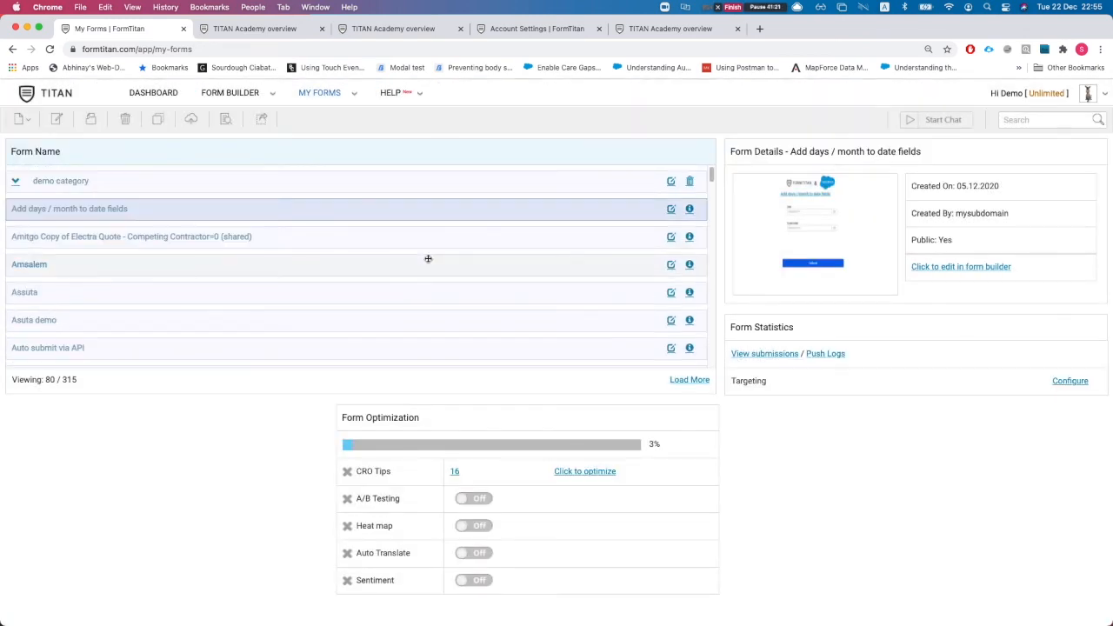
# Move the Add days / month to date fields form into demo category, and collapse and expand the category.
pyautogui.moveTo(17, 207); pyautogui.dragTo(35, 182)
pyautogui.click(16, 182)
pyautogui.click(16, 181)
pyautogui.click(15, 181)
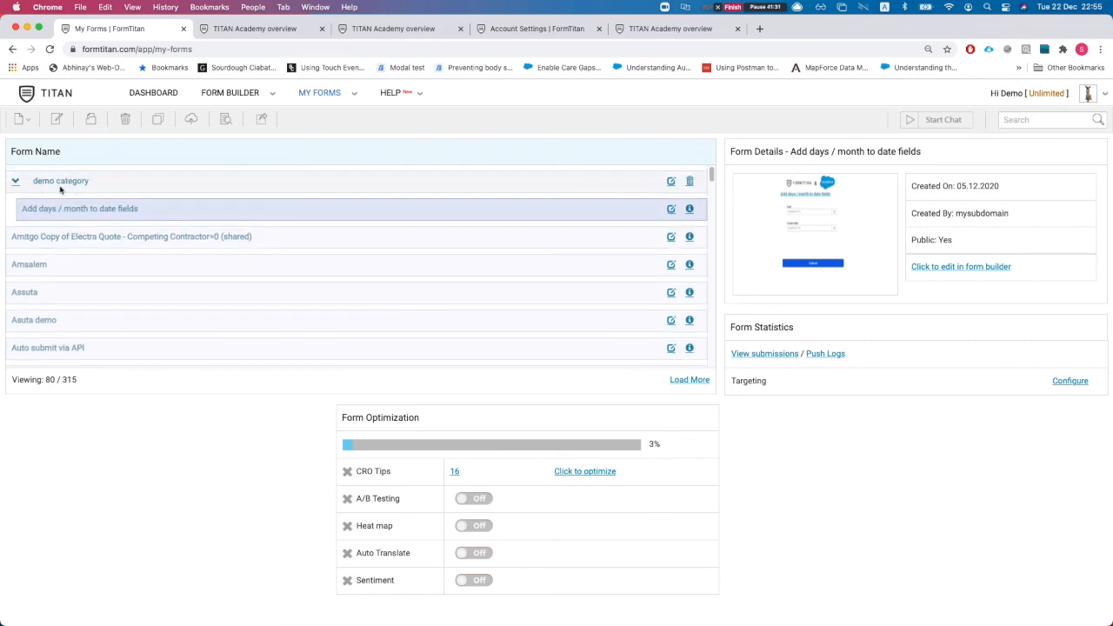
# Take Add days / month to date fields out of demo category, return it, and add the Amitgo Copy of Electra Quote form to the category.
pyautogui.moveTo(63, 206); pyautogui.dragTo(40, 214)
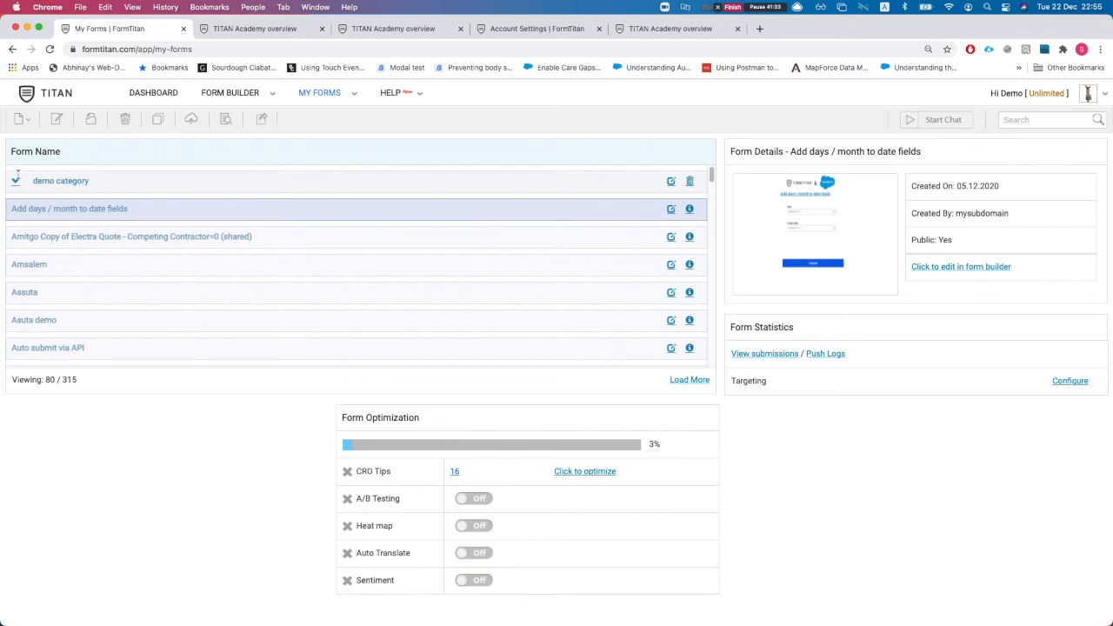
pyautogui.moveTo(30, 208); pyautogui.dragTo(53, 189)
pyautogui.moveTo(52, 240); pyautogui.dragTo(70, 216)
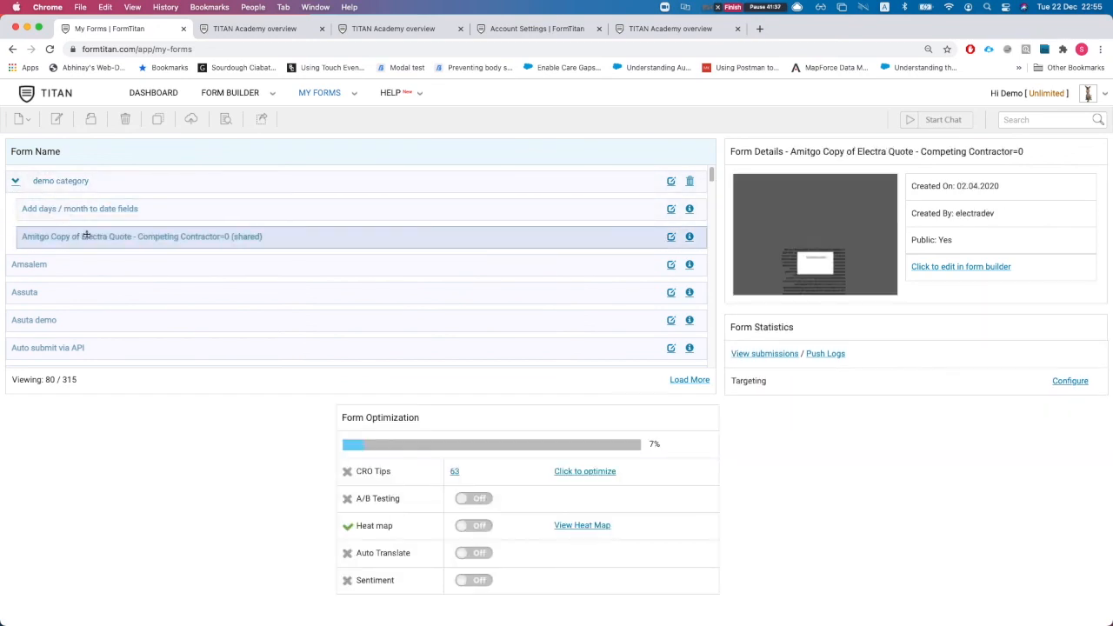
# Select Add days / month to date fields, open its delete confirmation, and cancel the deletion.
pyautogui.click(79, 209)
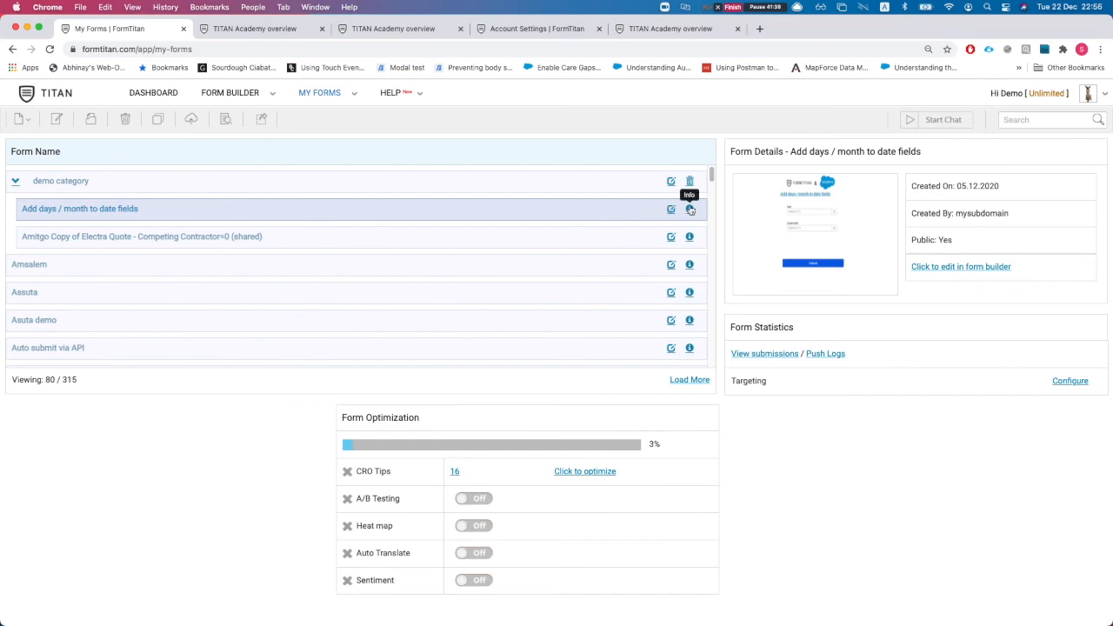
pyautogui.click(16, 183)
pyautogui.click(15, 184)
pyautogui.click(127, 125)
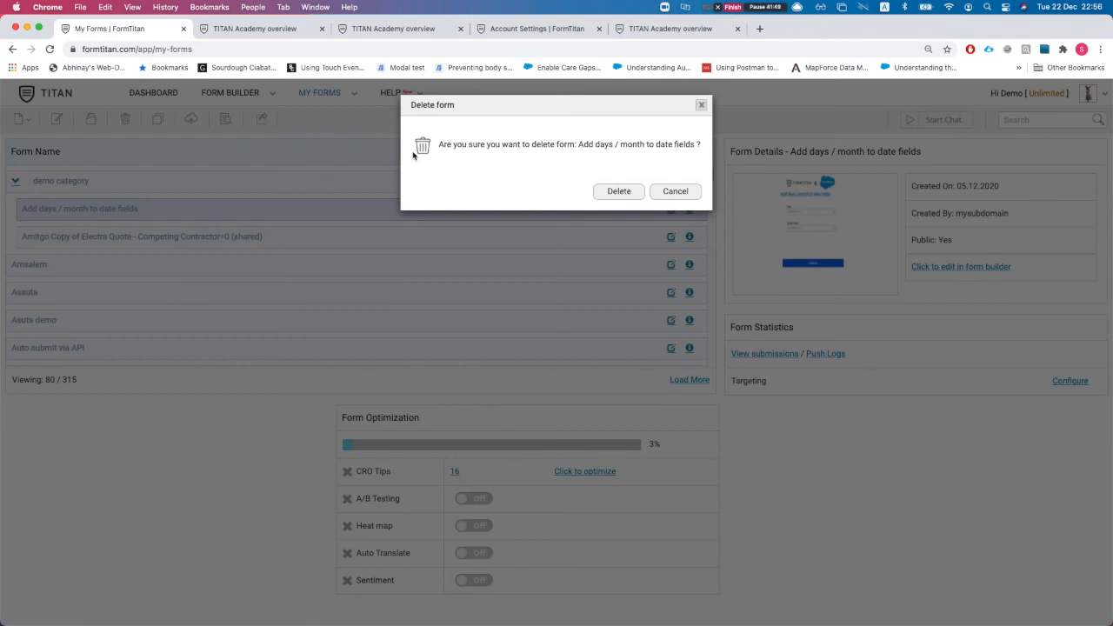
pyautogui.click(703, 106)
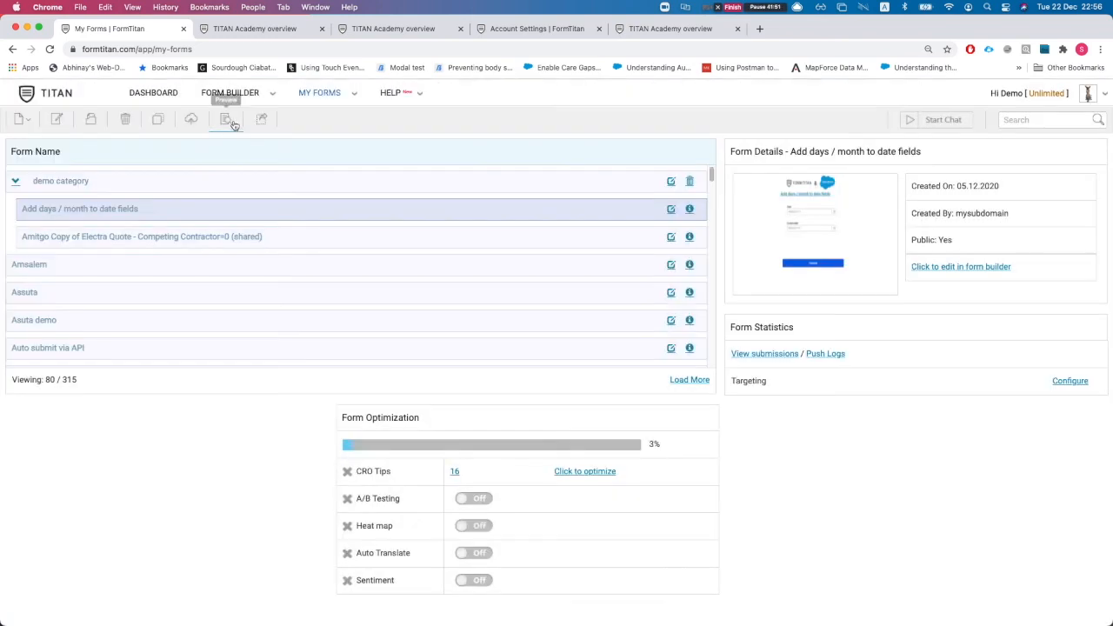
# Duplicate the Add days / month to date fields form.
pyautogui.click(156, 122)
pyautogui.moveTo(460, 147); pyautogui.dragTo(396, 153)
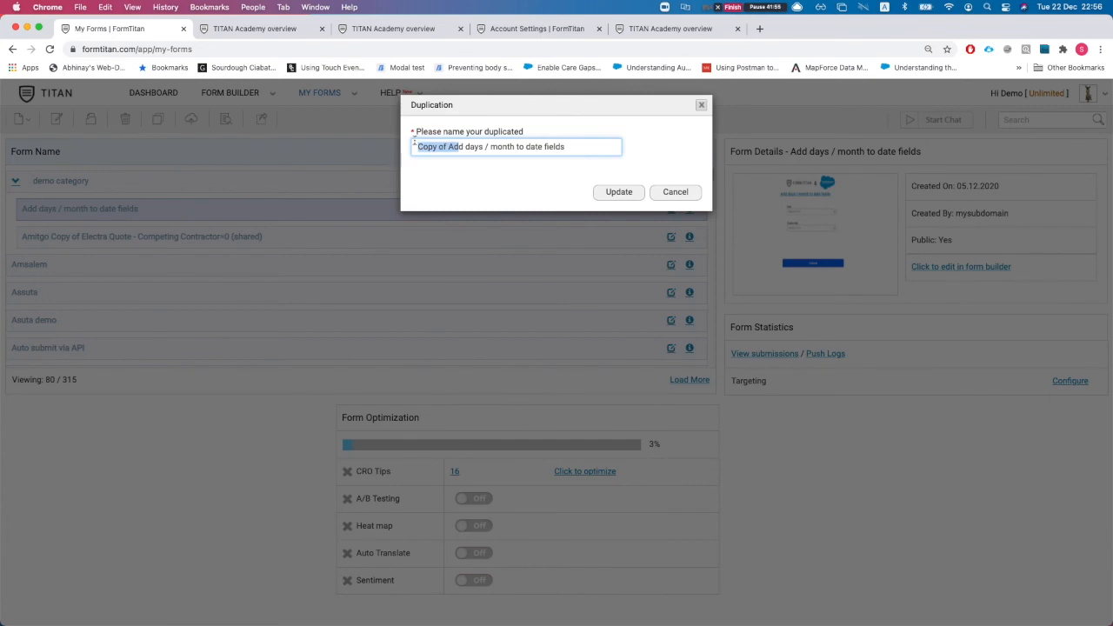
pyautogui.click(635, 195)
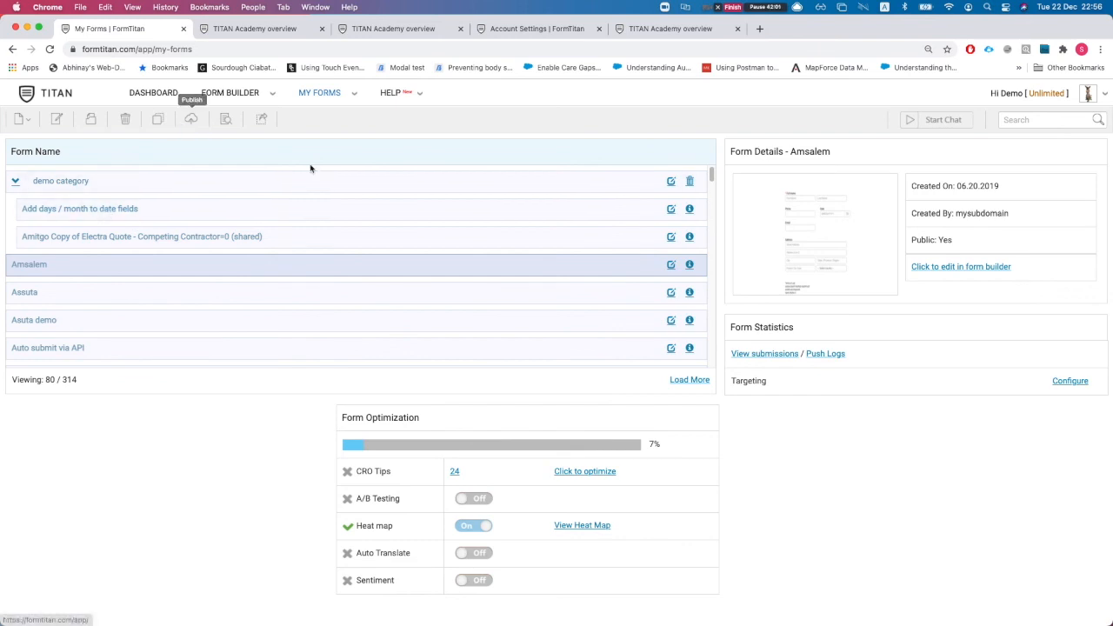
# Open Add days / month to date fields in the form builder and return to the My Forms list.
pyautogui.click(671, 211)
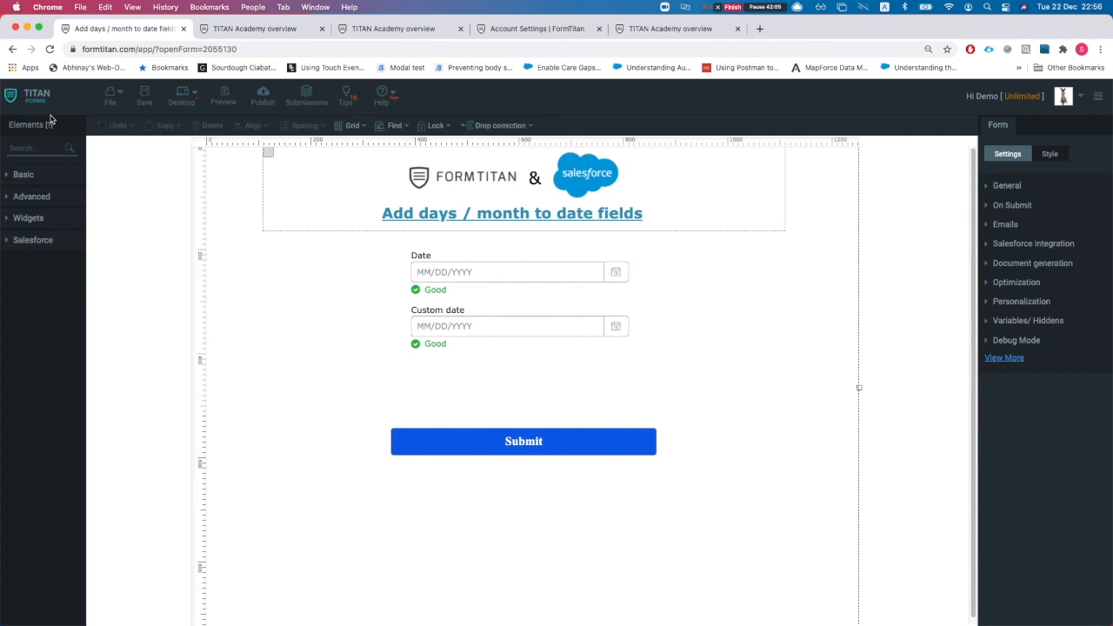
pyautogui.click(40, 100)
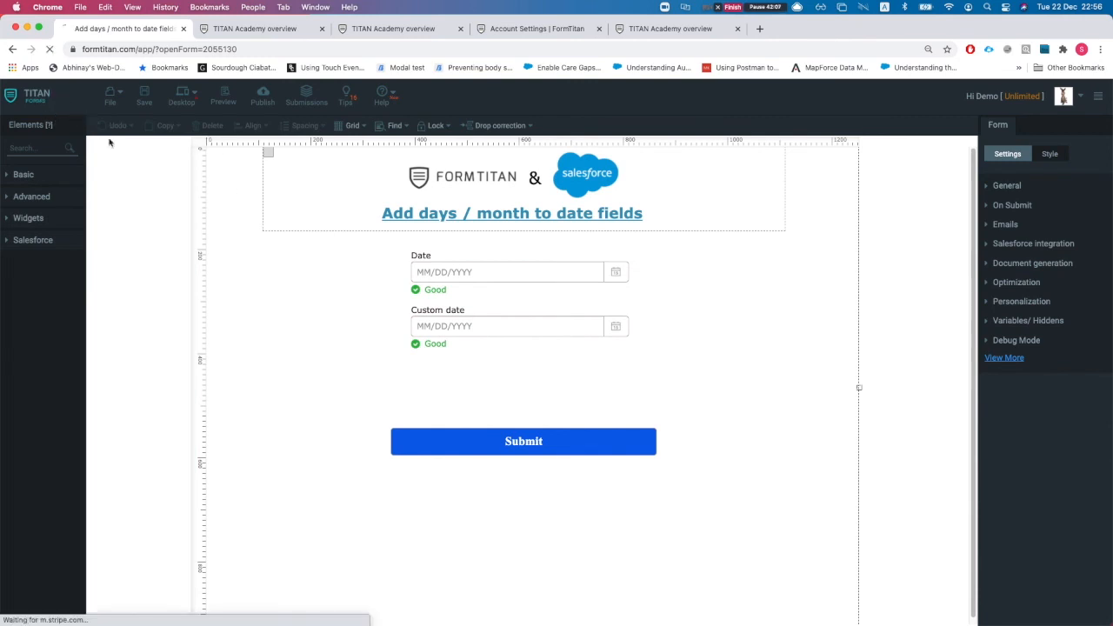
pyautogui.click(231, 175)
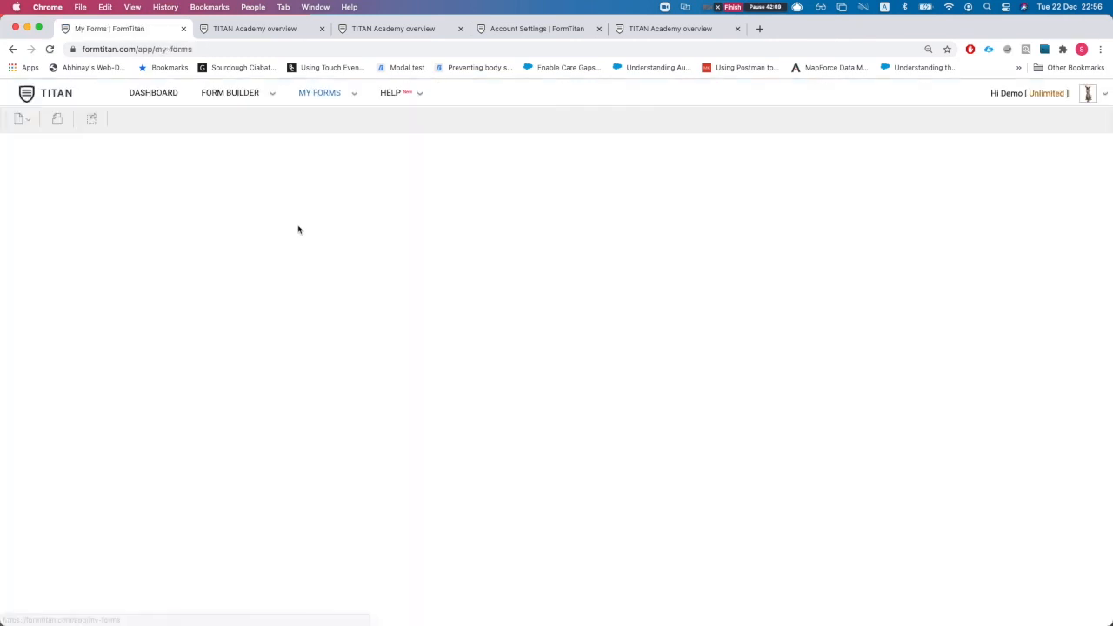
# Show the publish options for the Add days / month to date fields form and close them.
pyautogui.click(690, 211)
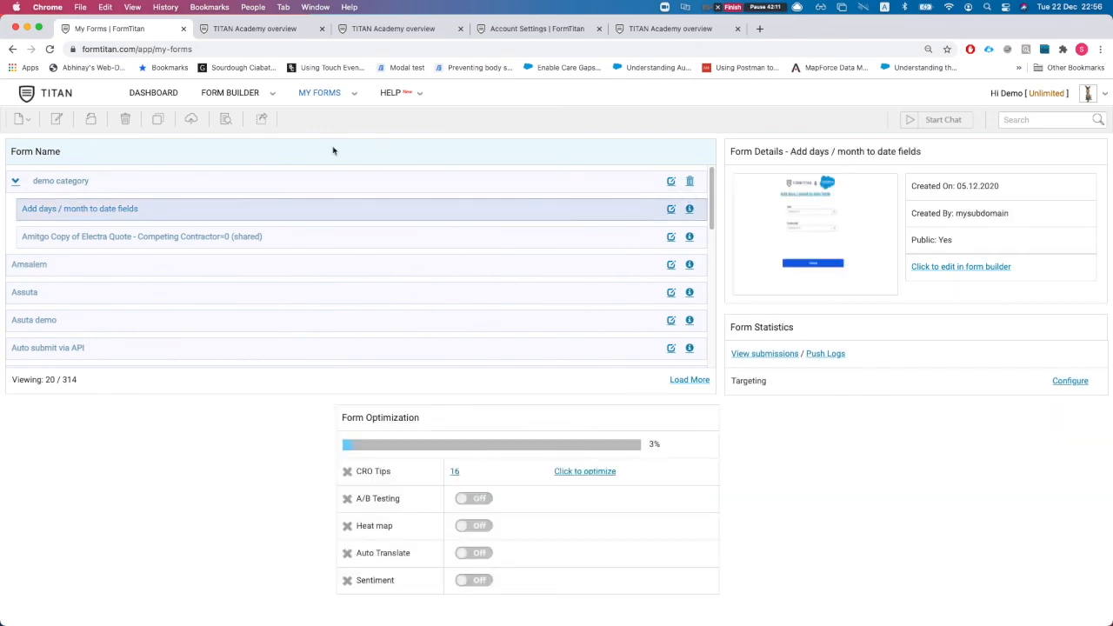
pyautogui.click(200, 119)
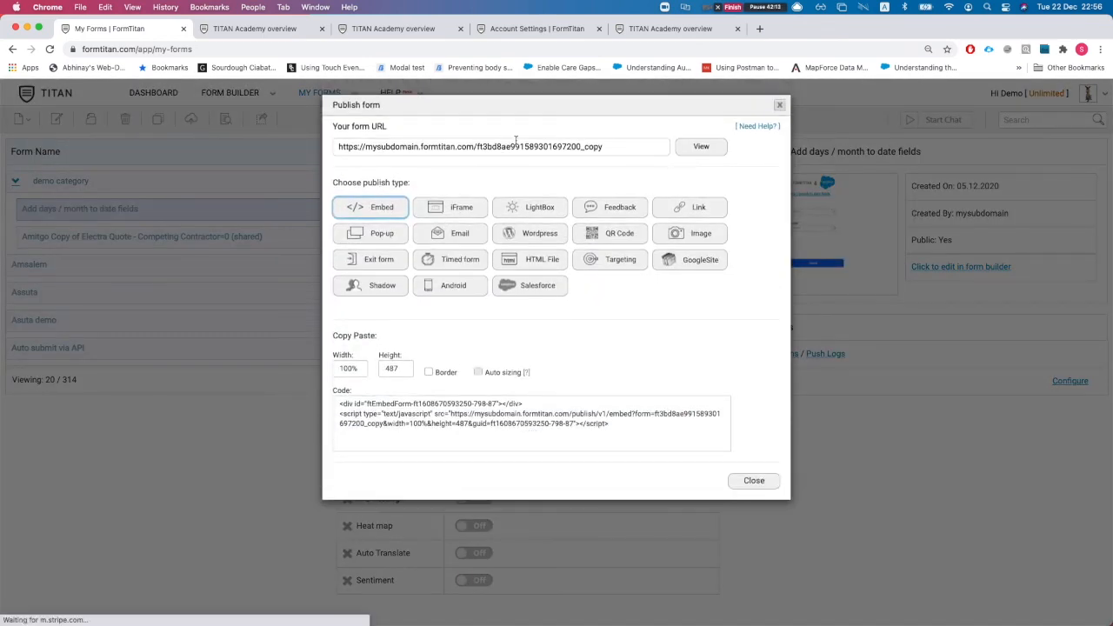
pyautogui.click(779, 106)
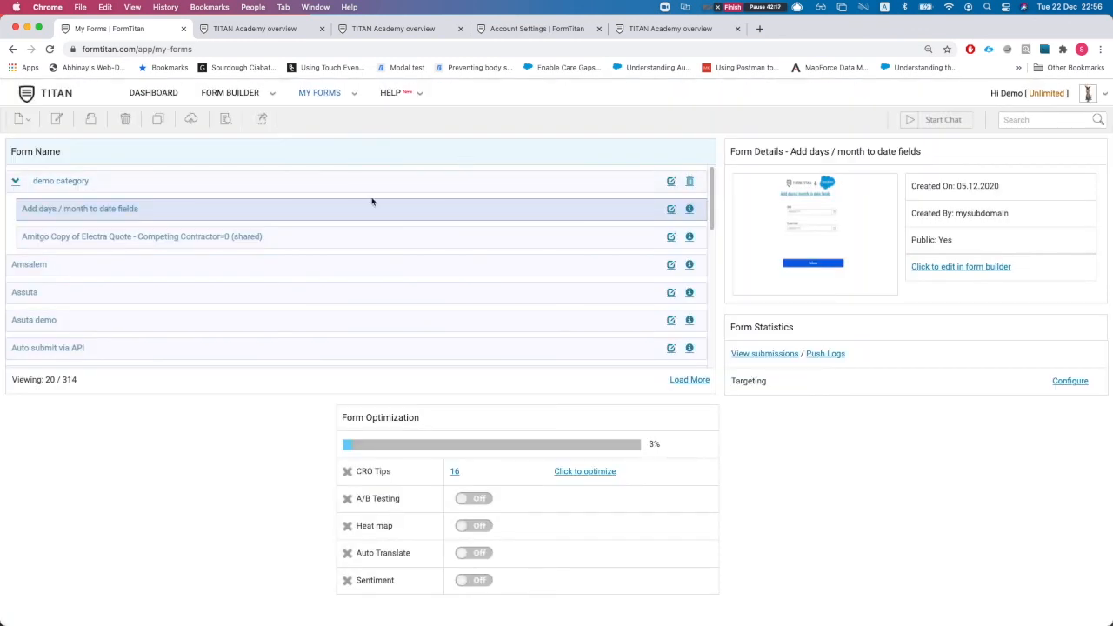
# Preview the Add days / month to date fields form, look through its whole layout, and close the preview.
pyautogui.click(229, 122)
pyautogui.scroll(-2, 617, 229)
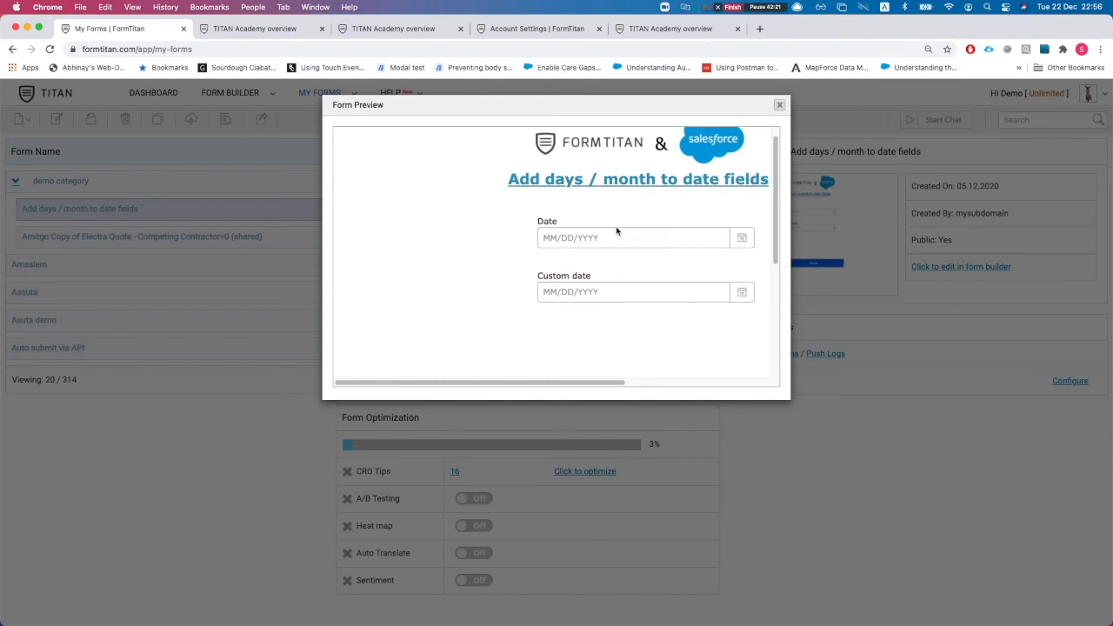
pyautogui.moveTo(559, 378); pyautogui.dragTo(624, 380)
pyautogui.scroll(2, 536, 218)
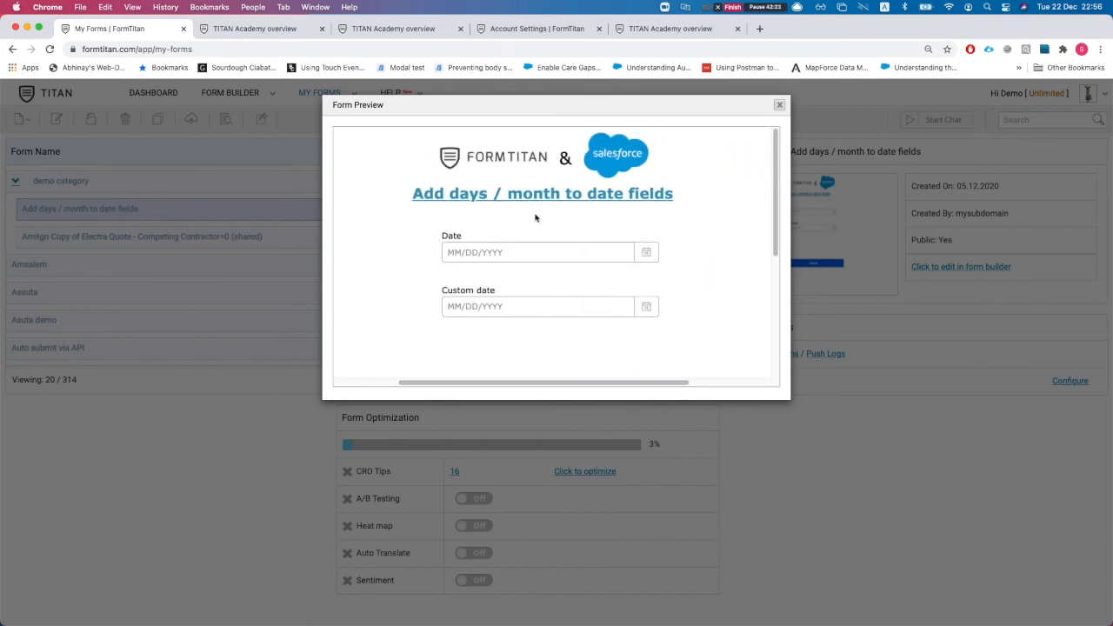
pyautogui.scroll(-5, 578, 197)
pyautogui.click(778, 107)
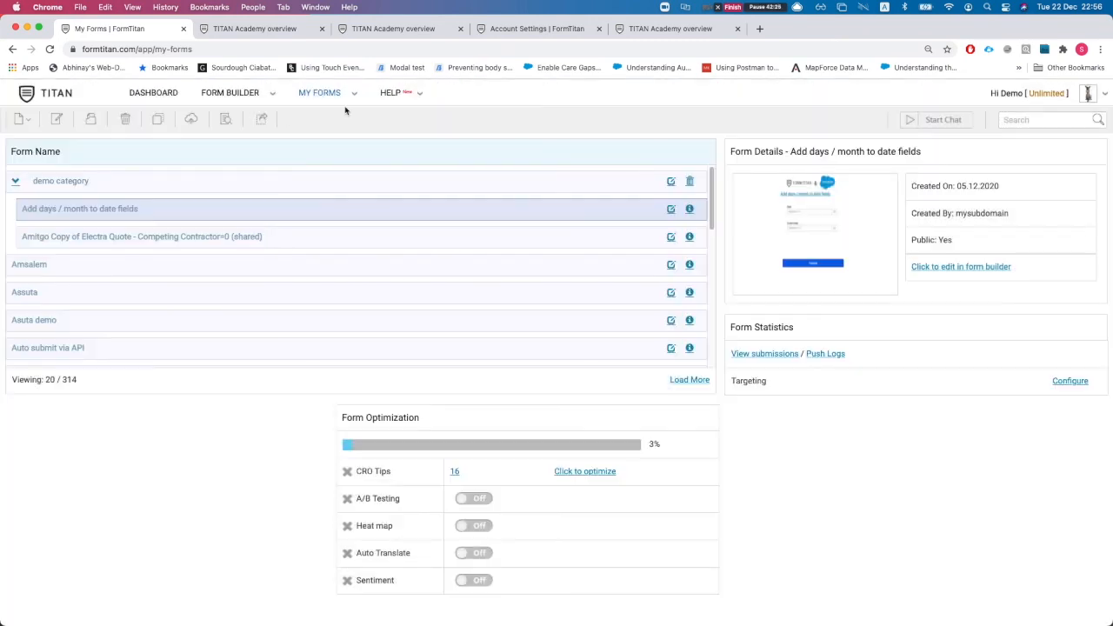
# Show the export options for the Add days / month to date fields form and close them without sending.
pyautogui.click(261, 122)
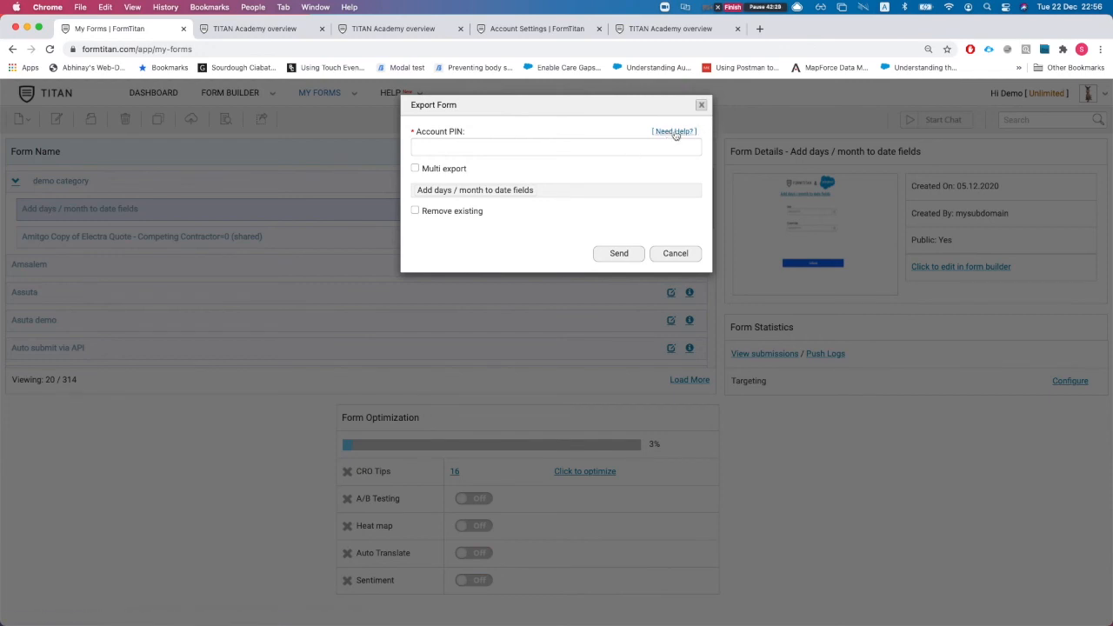
pyautogui.click(701, 104)
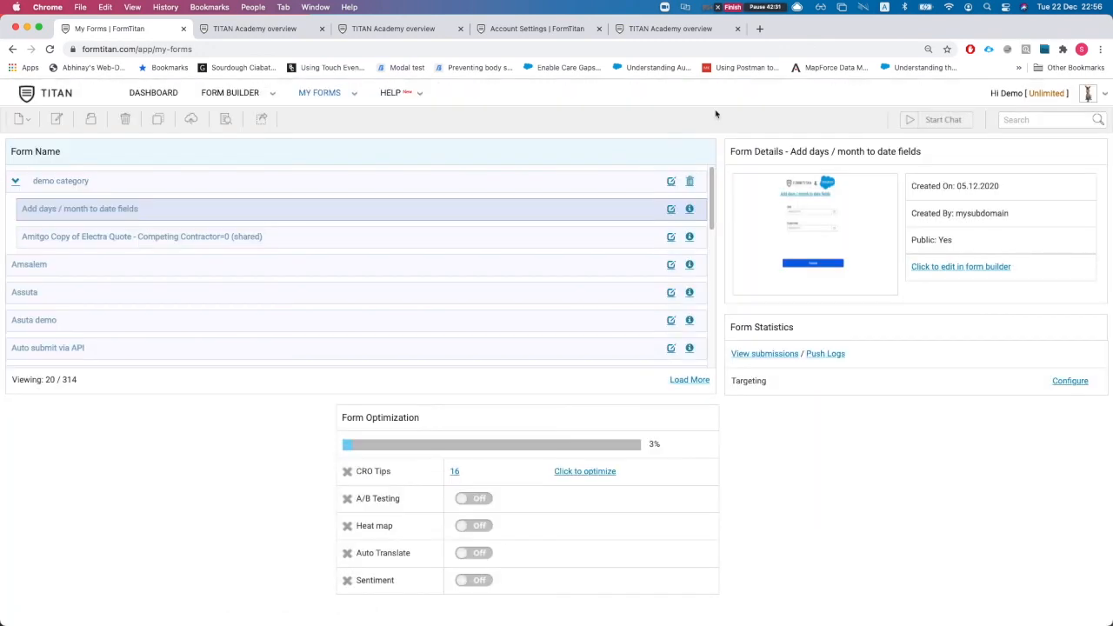